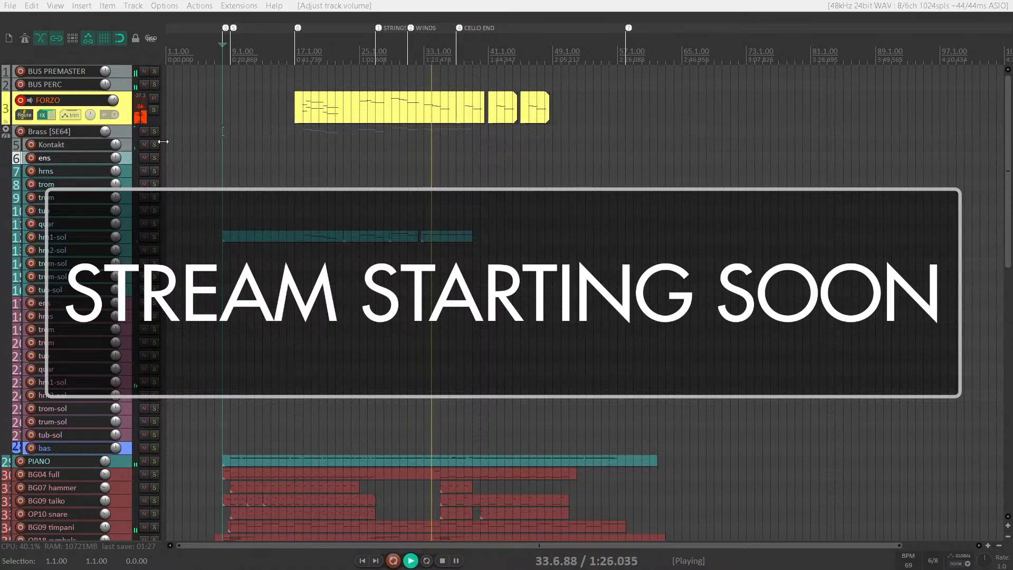
- Expand the compacted Strings [SE64] folder to reveal its individual instrument tracks
scroll(366, 139, up, 2)
scroll(367, 139, down, 1)
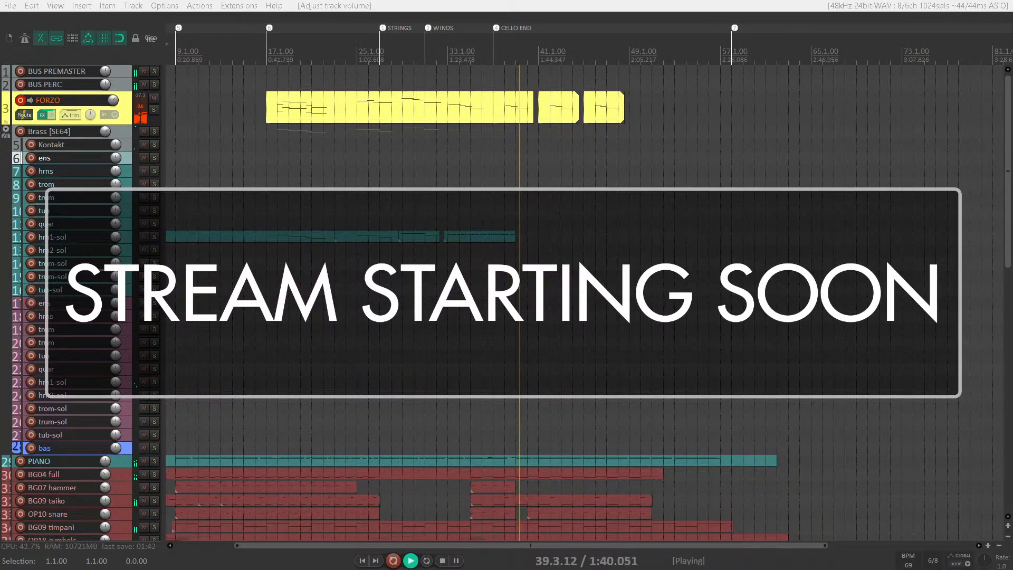
scroll(445, 217, down, 2)
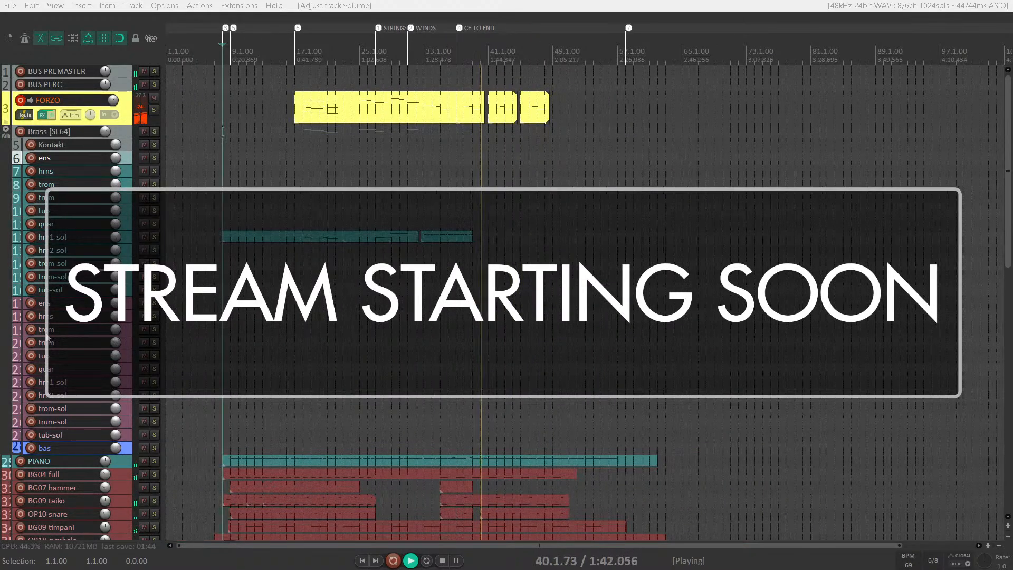
scroll(47, 337, down, 10)
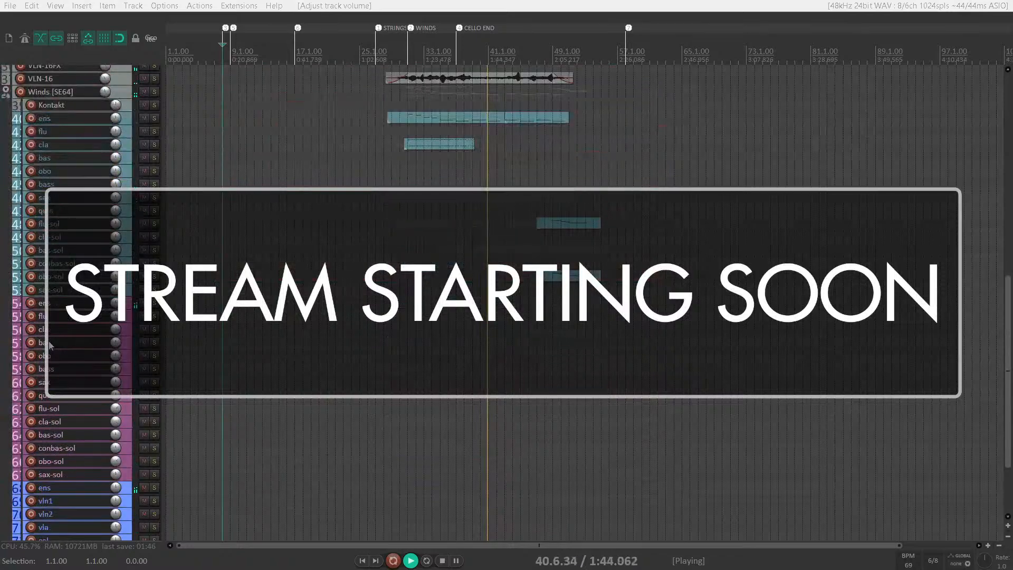
scroll(48, 341, down, 4)
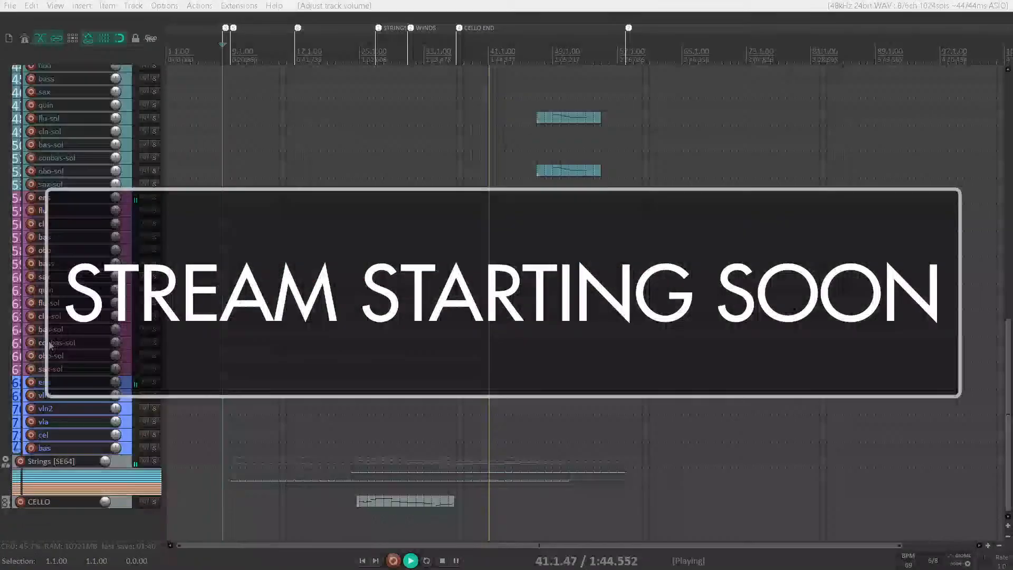
click(5, 459)
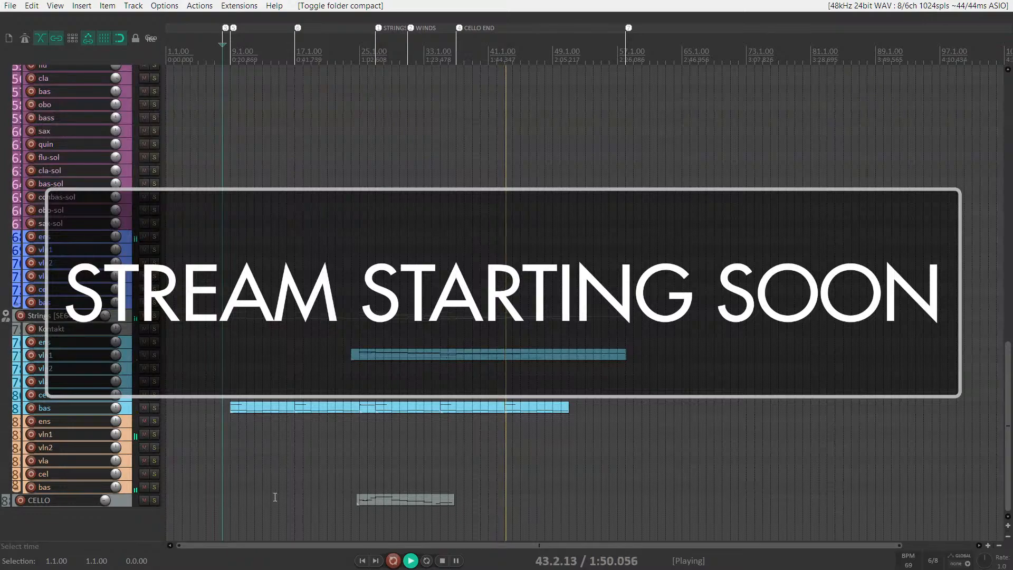
- Audition the VLN-16FX track in solo and return to the full mix
scroll(398, 474, up, 10)
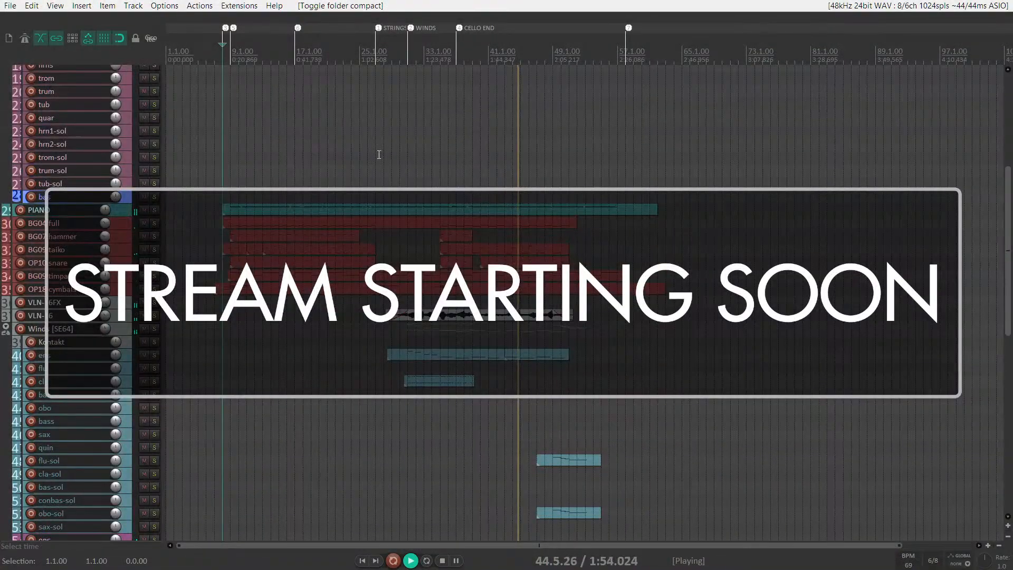
scroll(390, 152, up, 2)
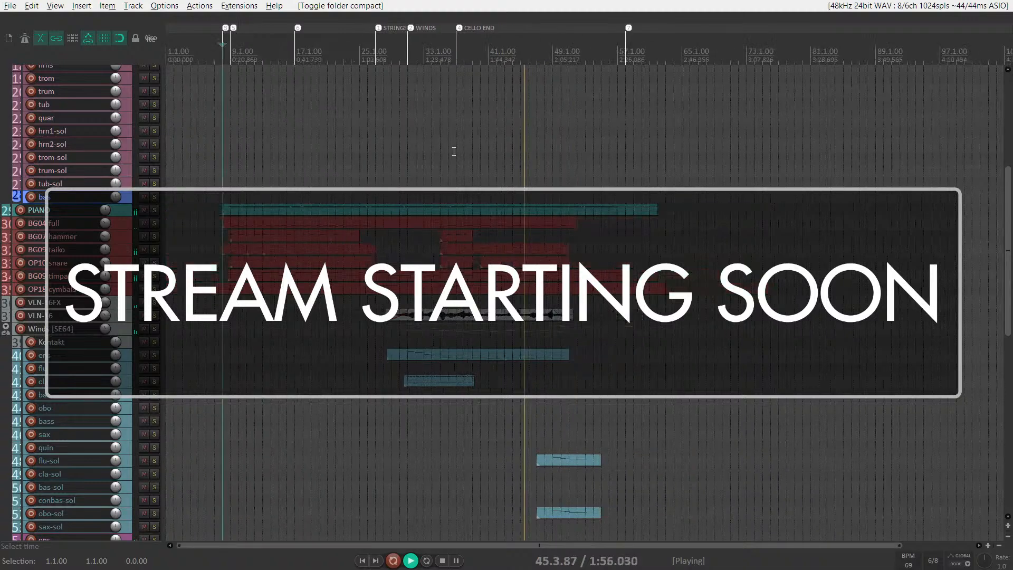
scroll(459, 153, down, 3)
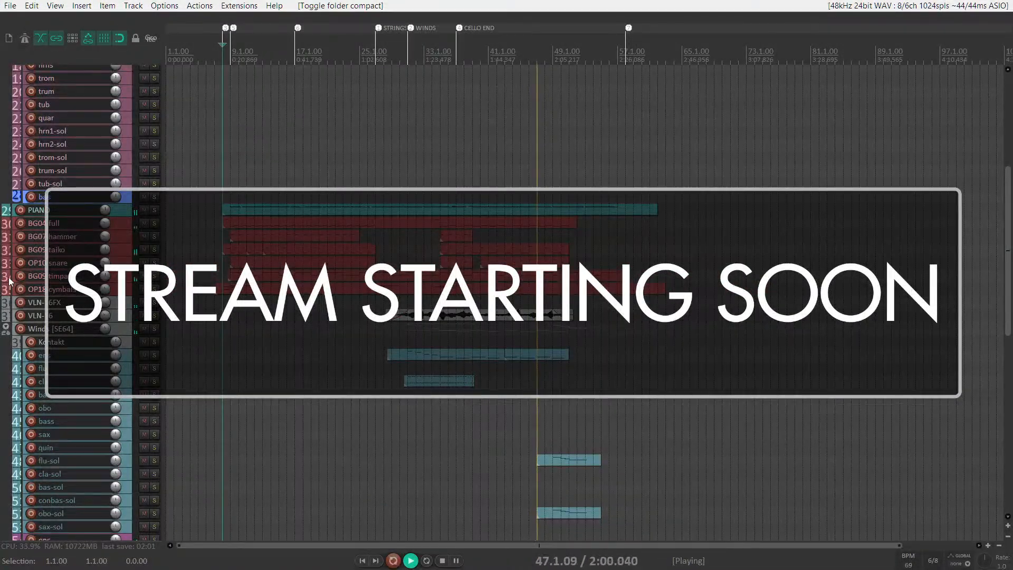
scroll(24, 272, up, 3)
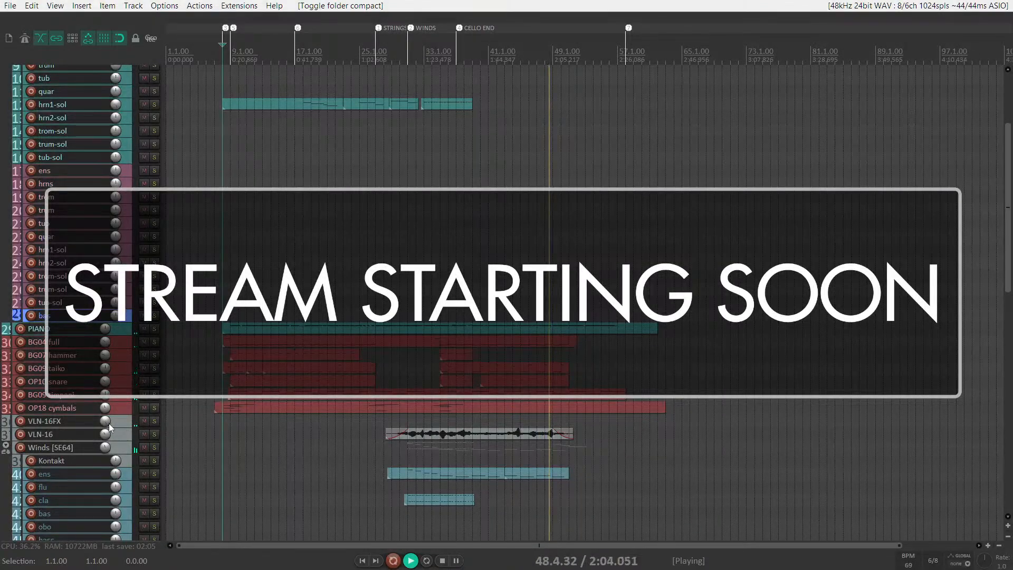
scroll(107, 423, up, 5)
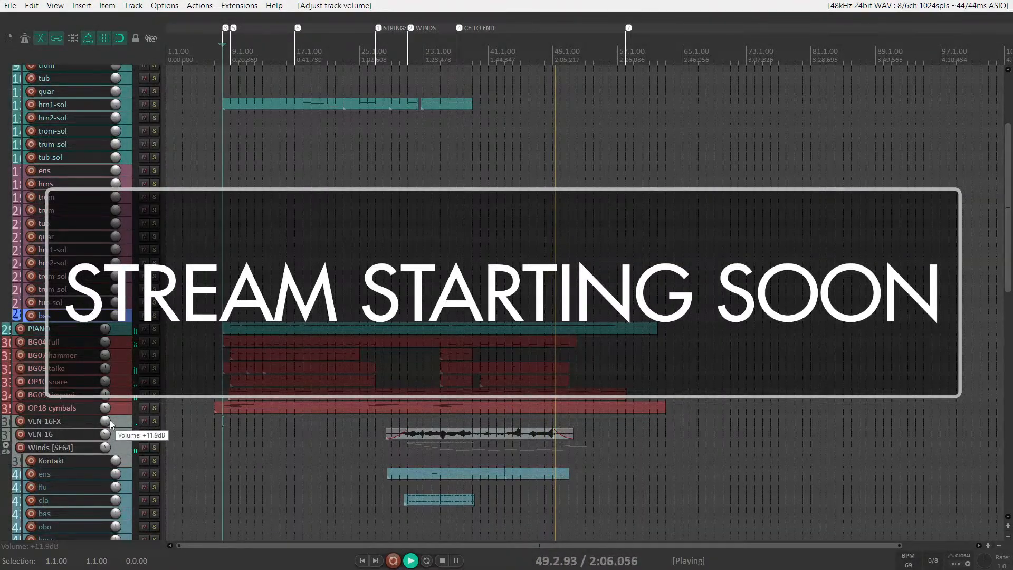
click(154, 420)
click(153, 421)
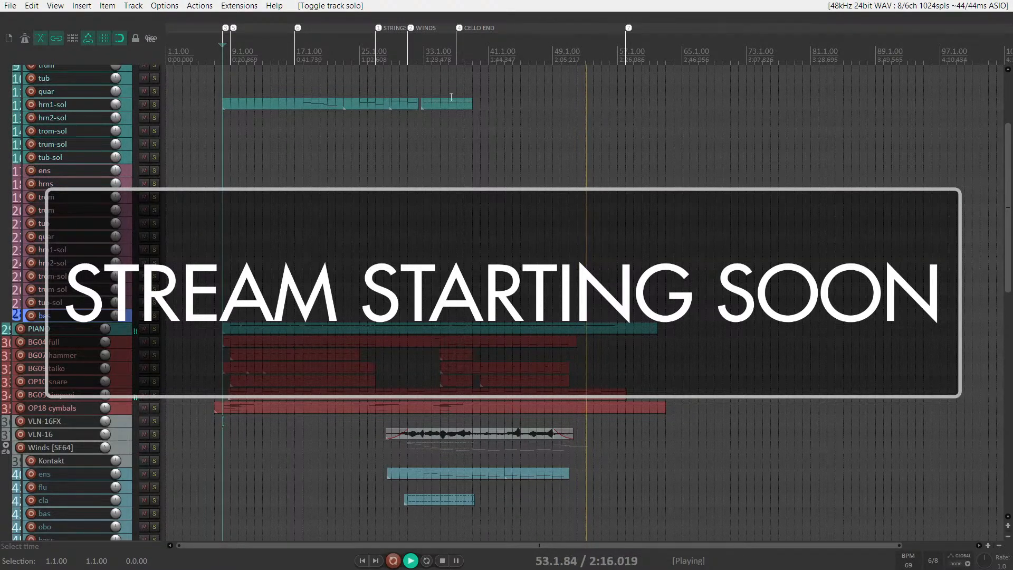
- Set the time selection from 8.1.00 to 58.1.00 to span the whole piece during playback
drag(629, 247, 225, 220)
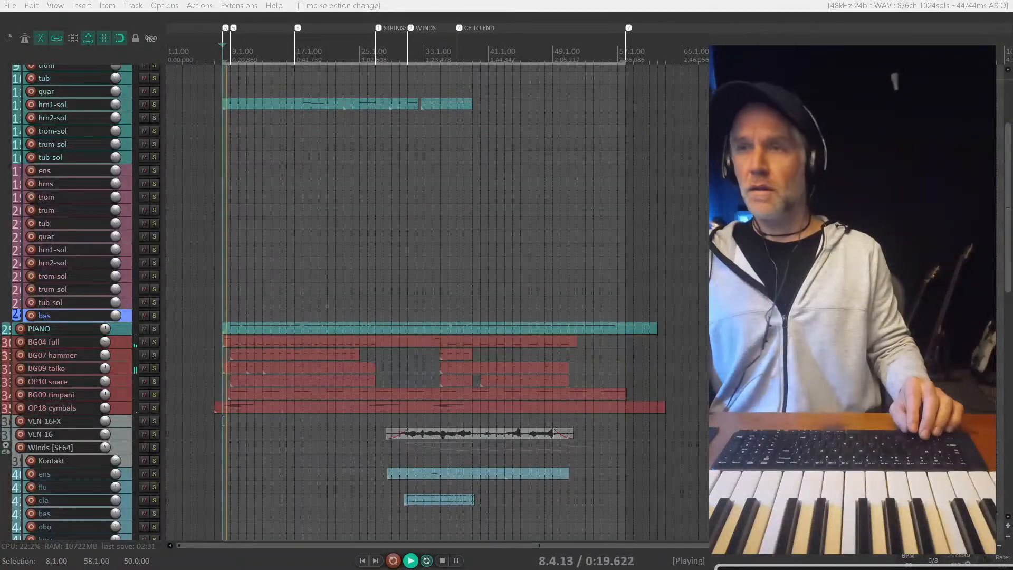
scroll(193, 175, up, 2)
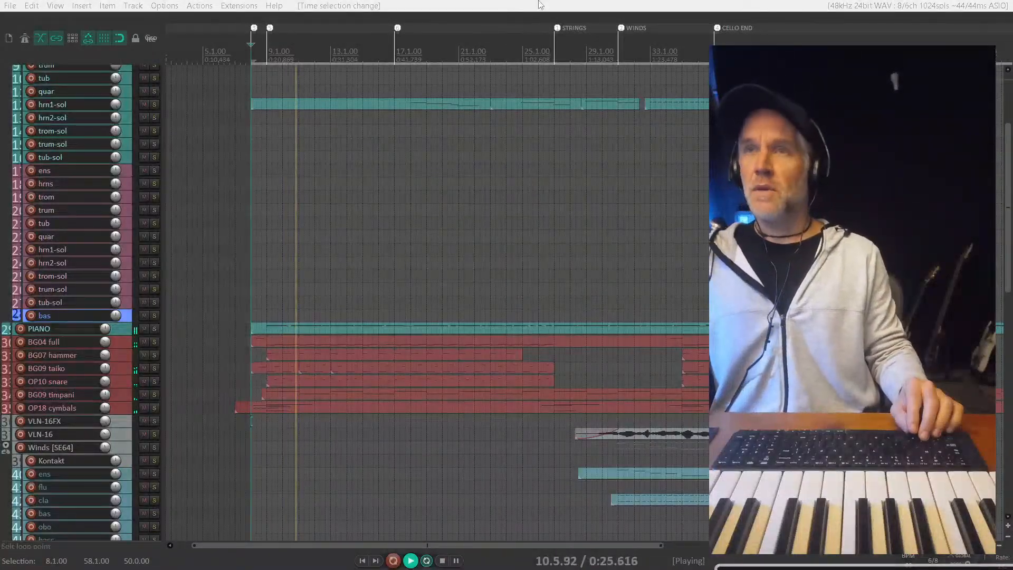
scroll(315, 238, down, 1)
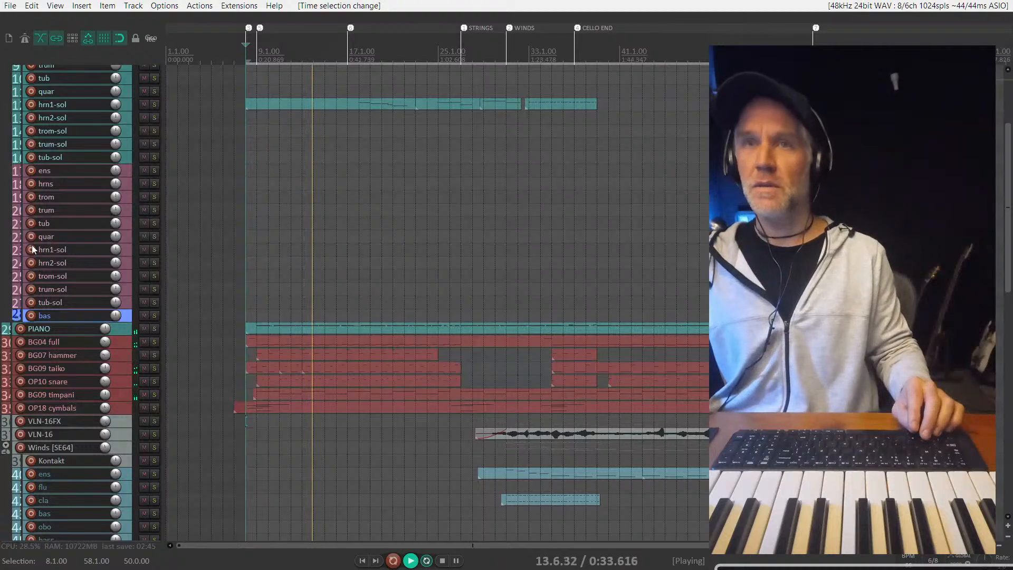
- Adjust the FORZO track's volume slightly and stop playback
scroll(67, 236, up, 5)
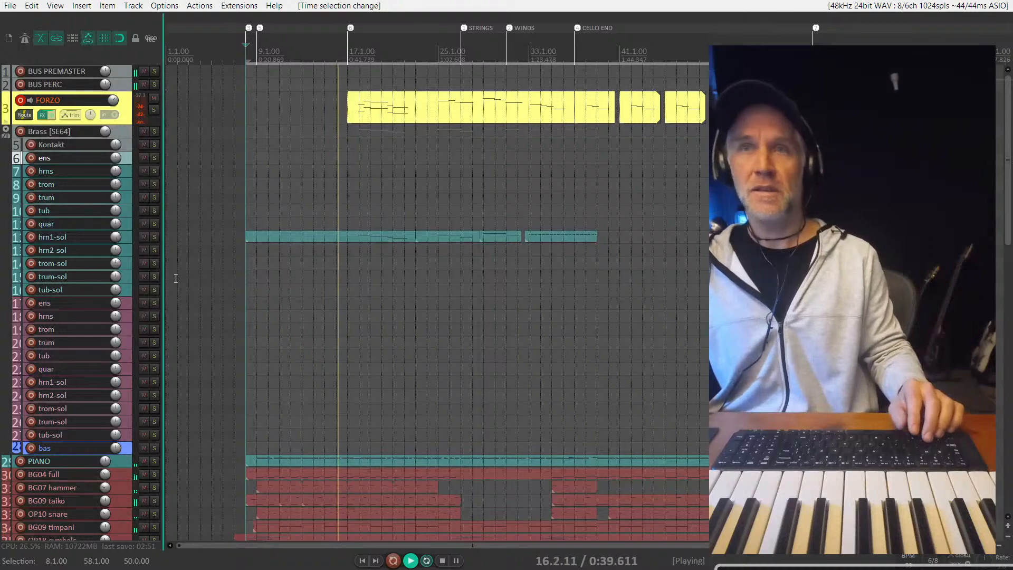
scroll(245, 248, up, 2)
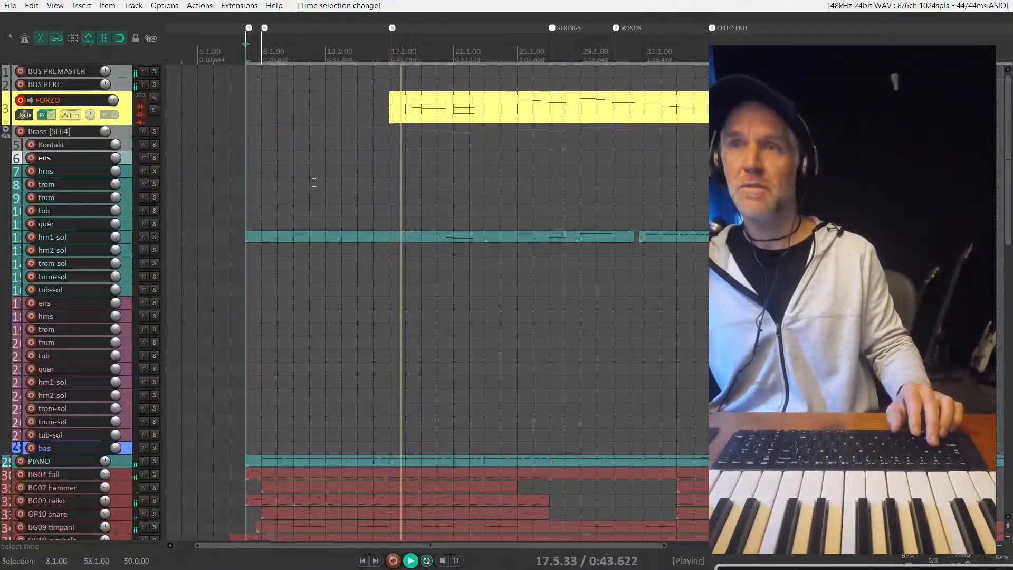
scroll(314, 182, down, 2)
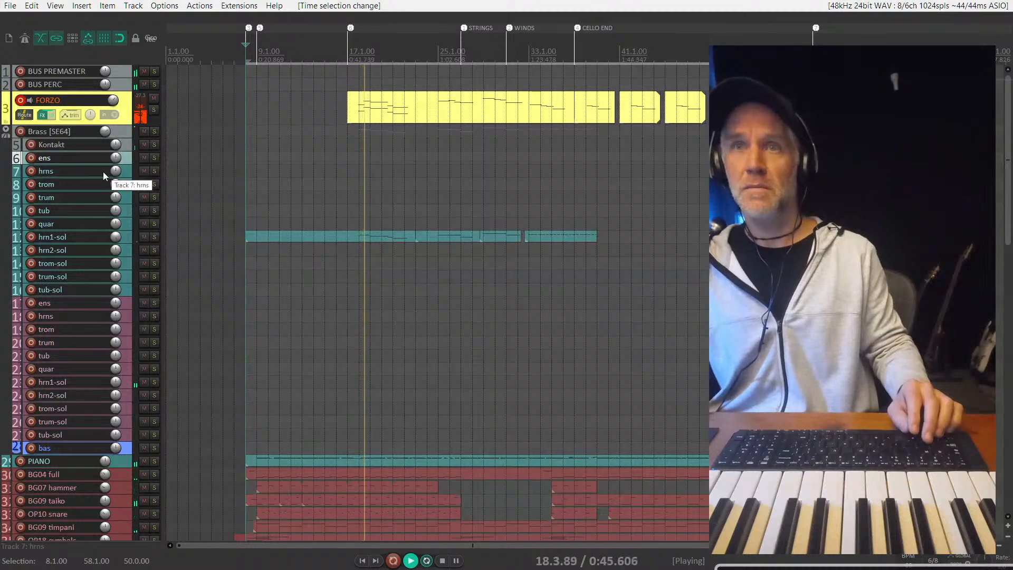
drag(114, 101, 113, 105)
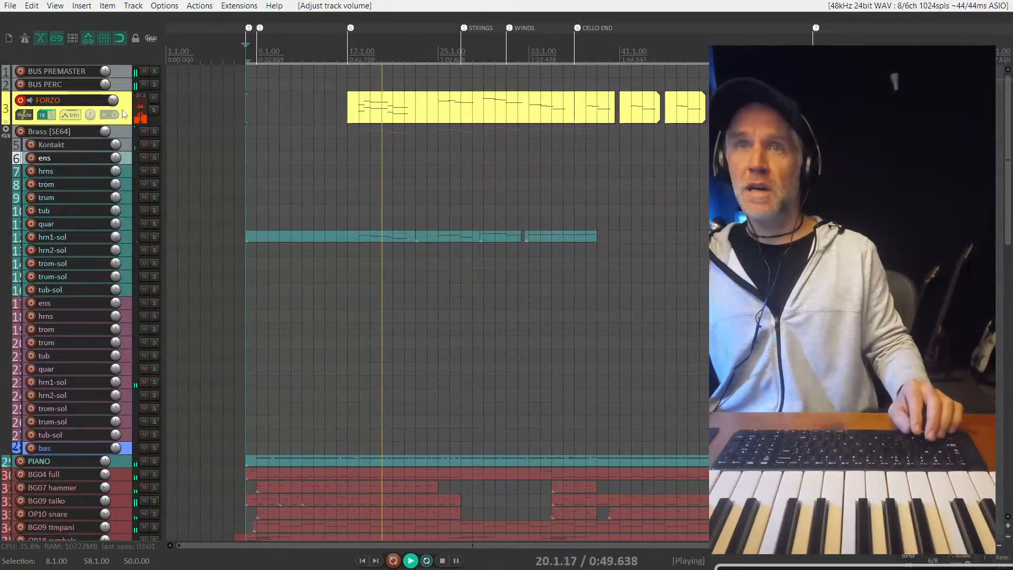
mouse_move(119, 189)
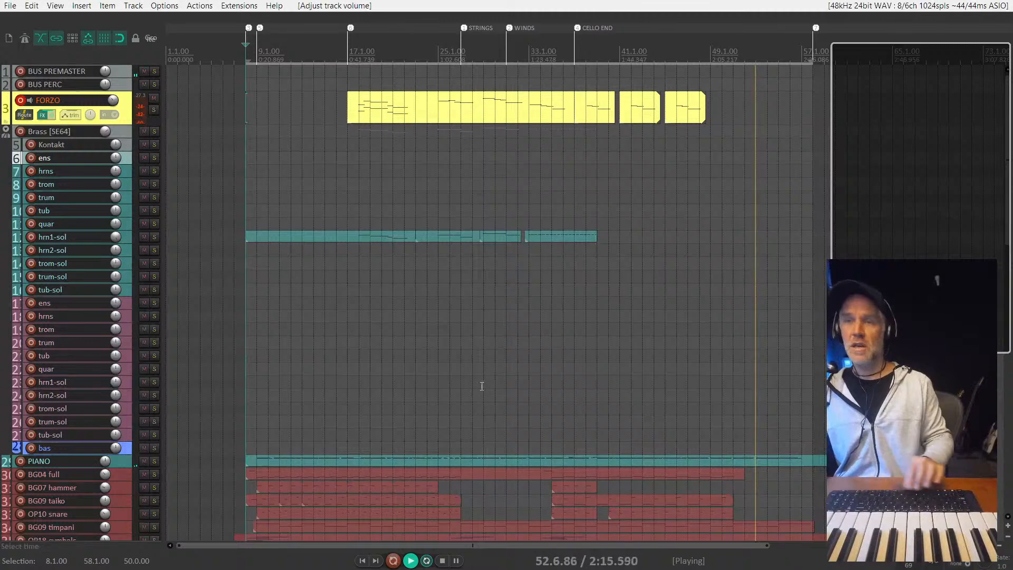
key(space)
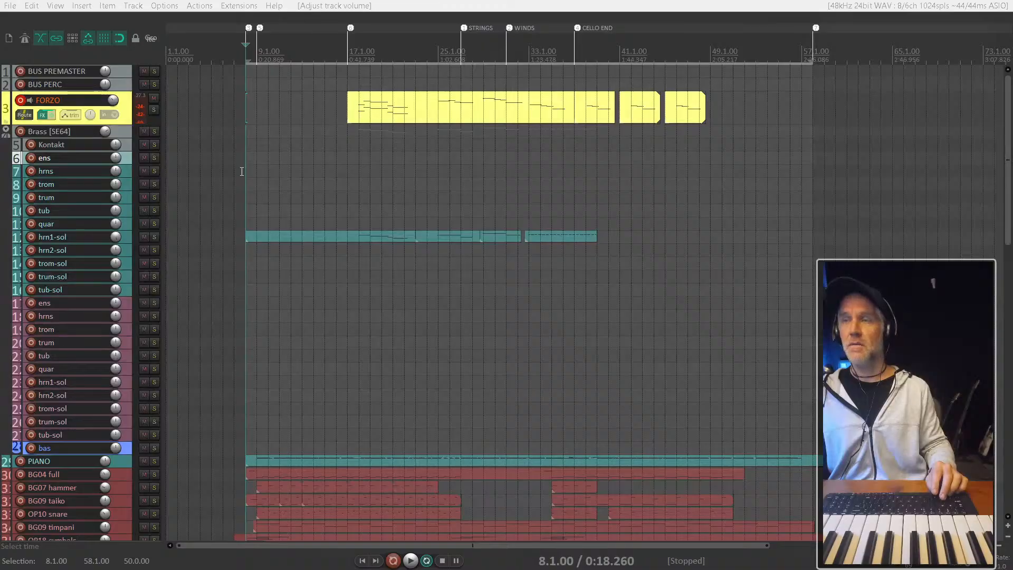
- Solo the hrn1-sol track in the Brass folder and audition it from bar 30 and from bar 33
scroll(446, 165, down, 3)
scroll(502, 165, down, 2)
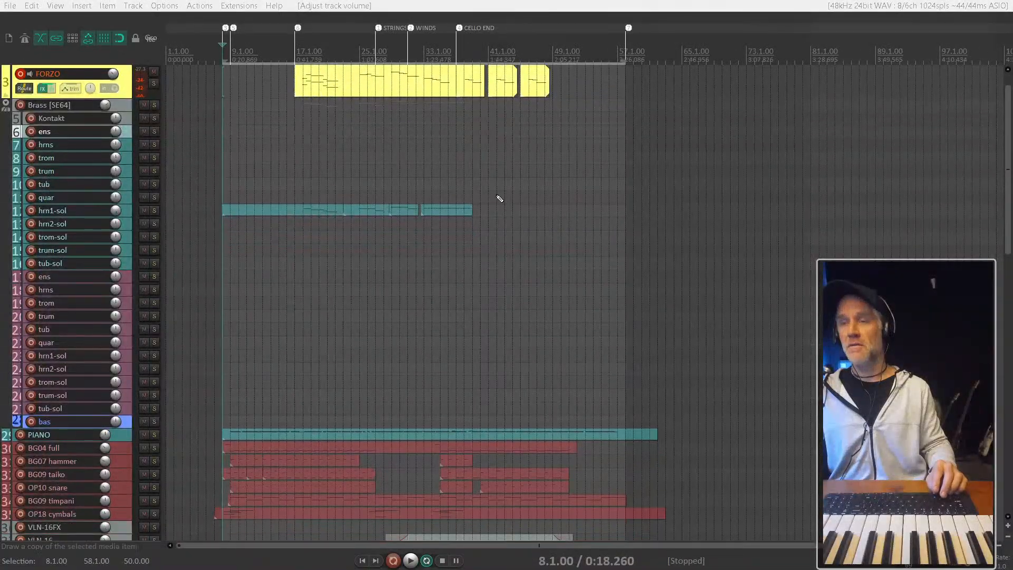
click(403, 224)
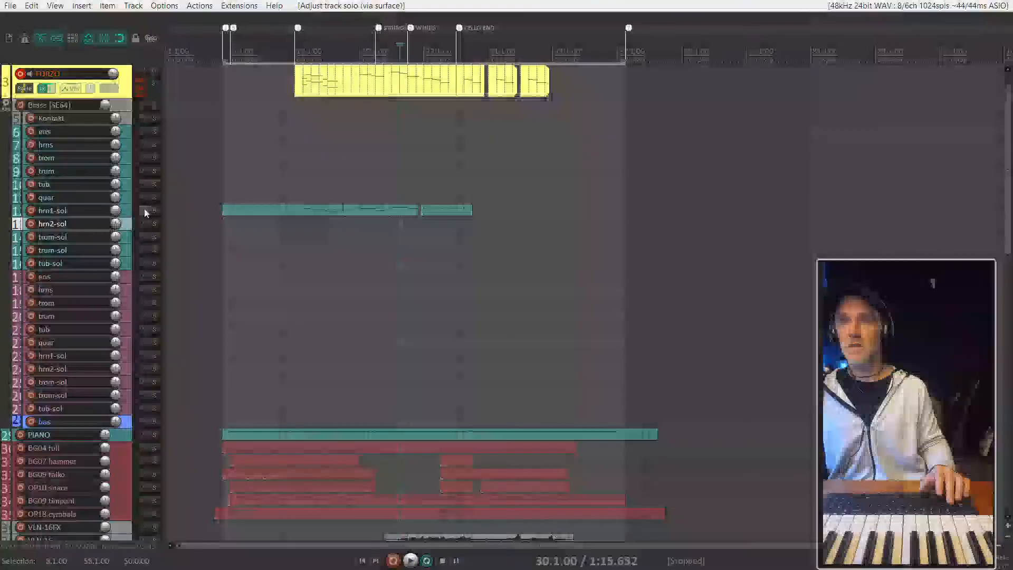
click(130, 211)
key(F6)
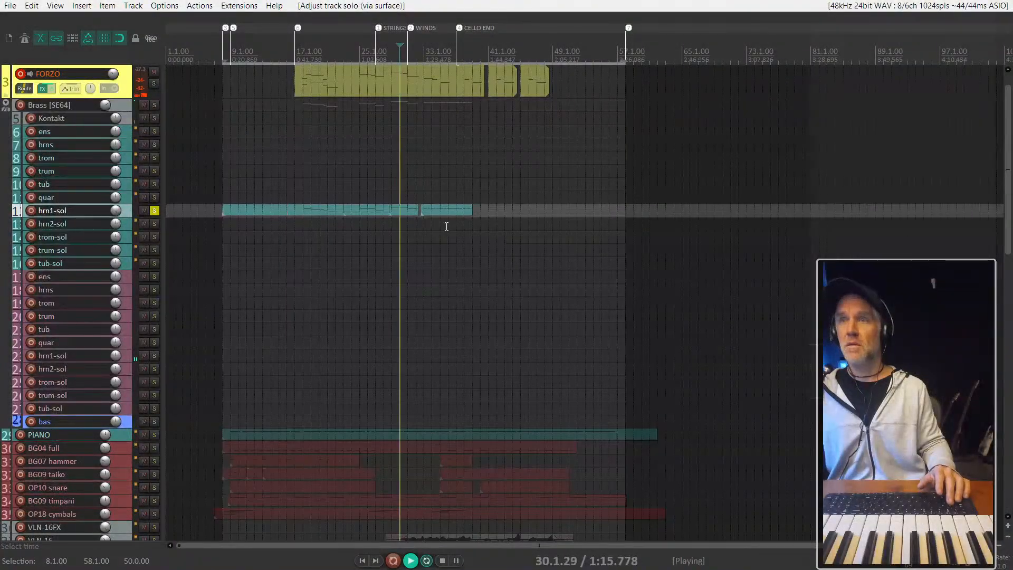
scroll(446, 226, up, 3)
click(400, 183)
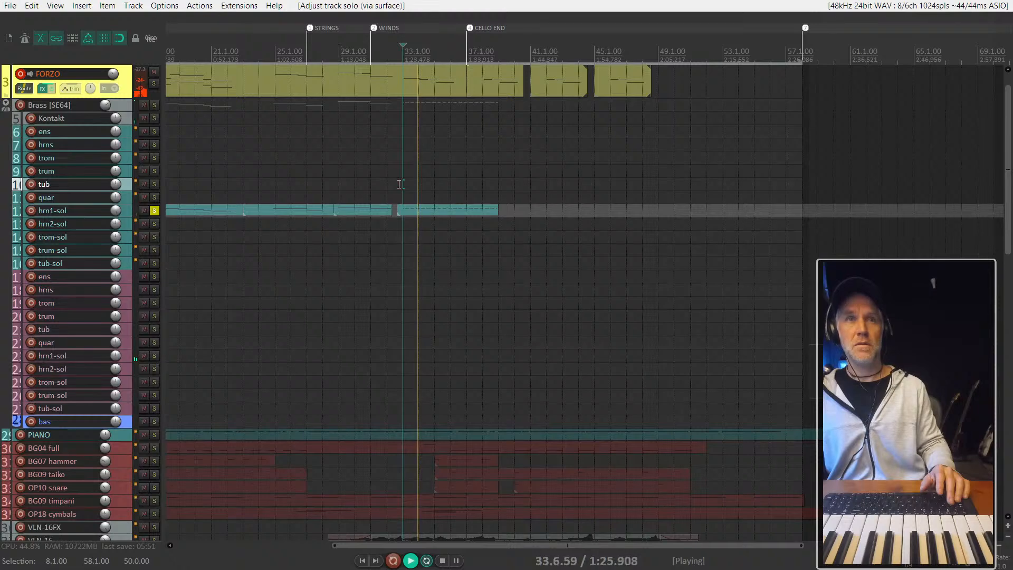
- Clear the solo on the tub and hrn1-sol tracks to hear the full mix
scroll(466, 177, down, 2)
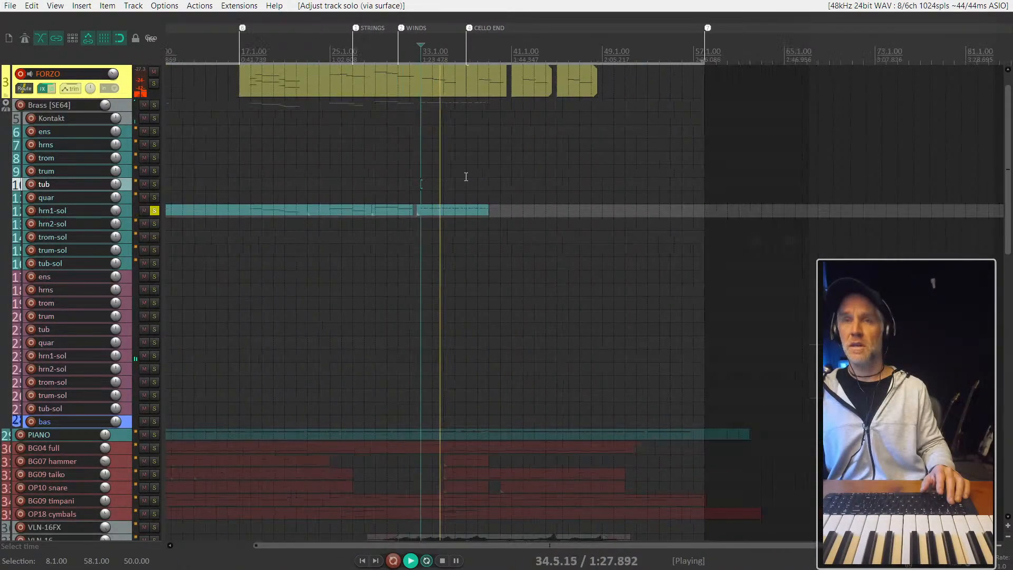
key(F6)
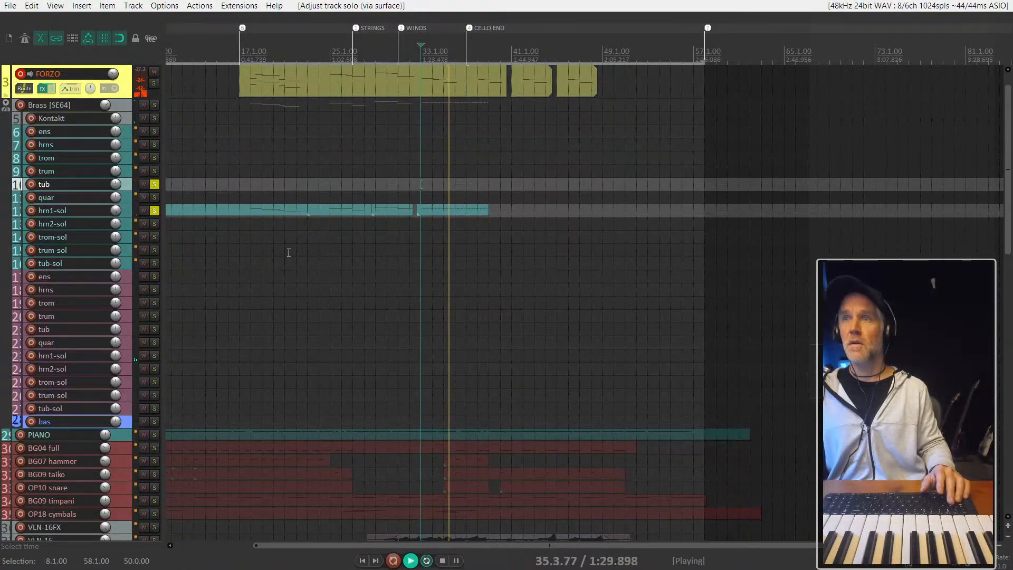
key(F6)
click(154, 210)
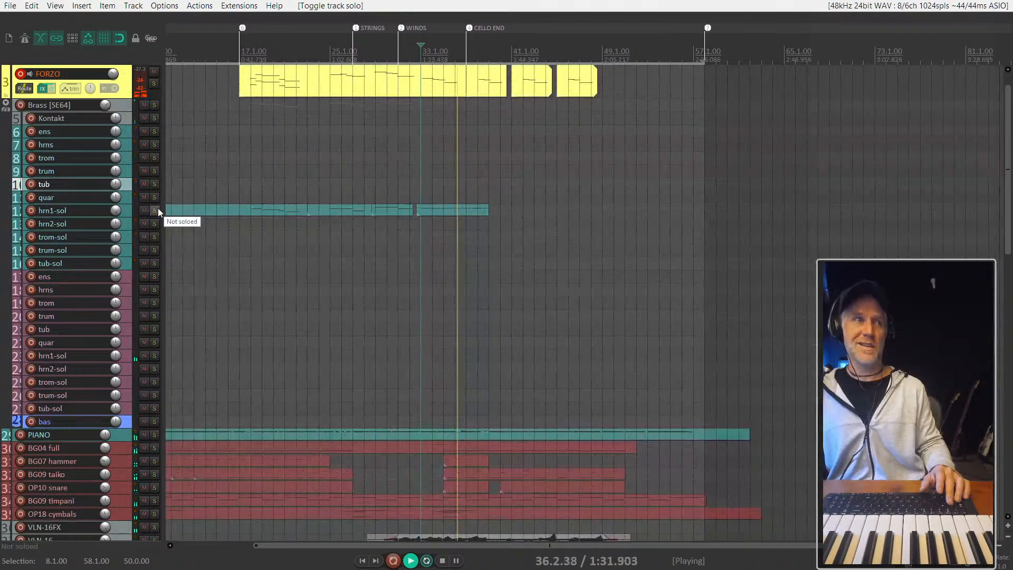
- Select the last media item on the hrn1-sol track, stop playback and arm that track for recording
click(464, 209)
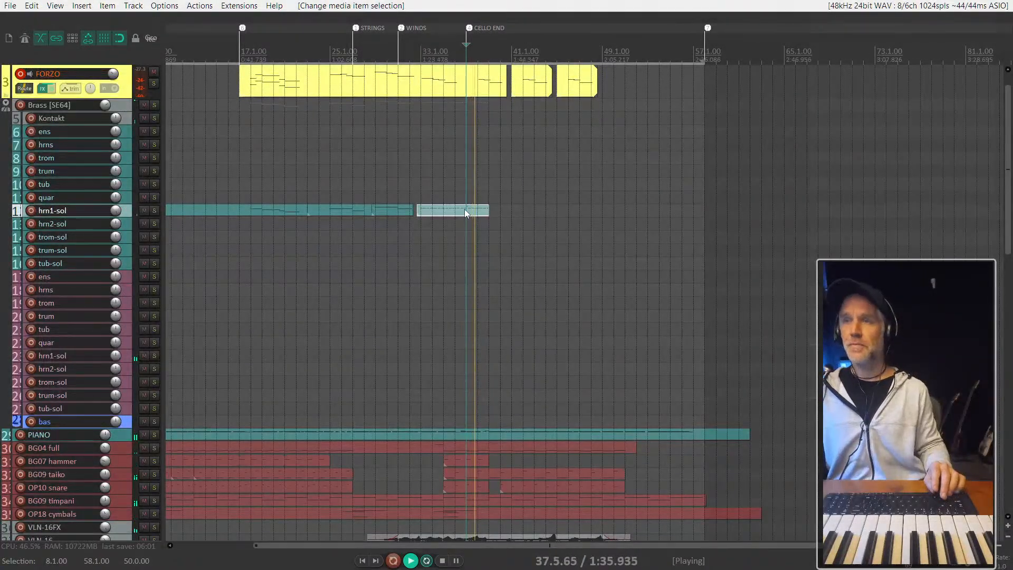
scroll(465, 209, up, 2)
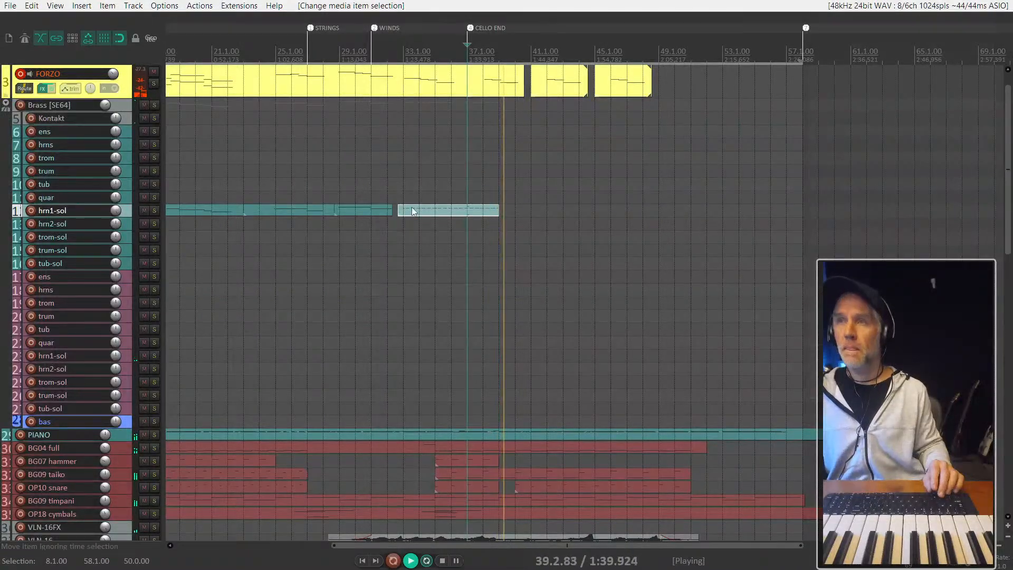
scroll(412, 211, down, 4)
key(space)
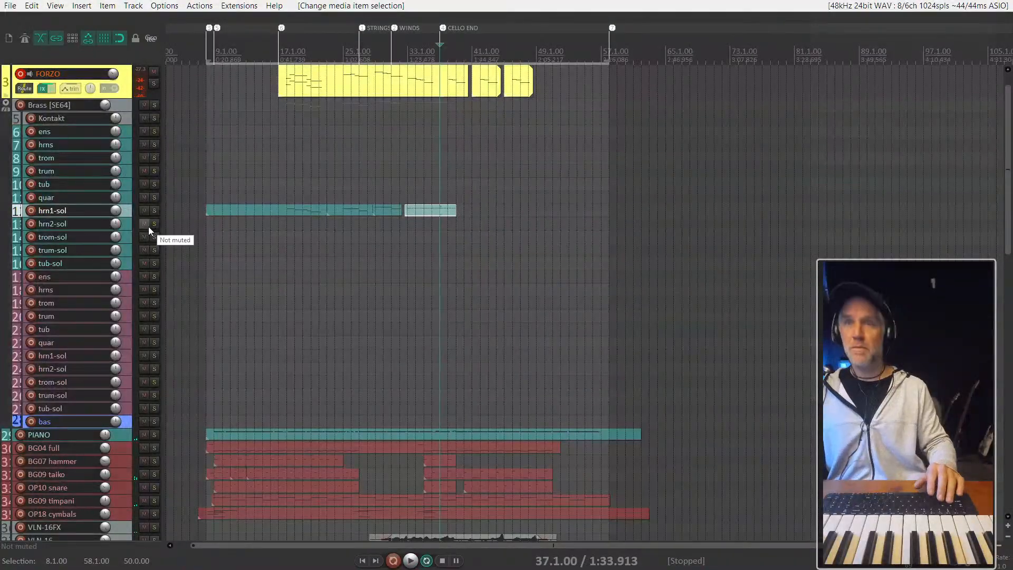
key(F7)
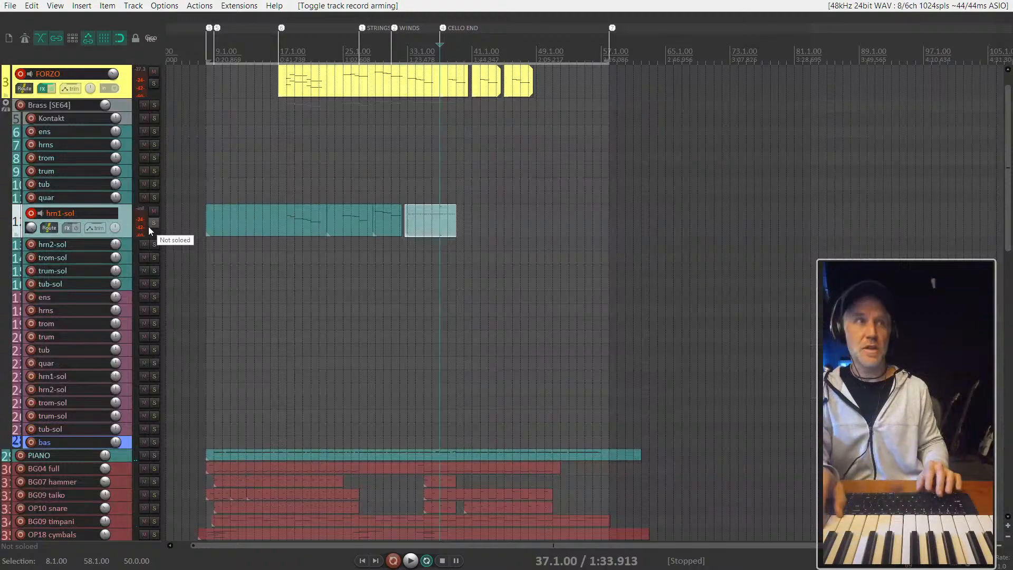
- Rehearse the horn part against playback from bars 37 and 39, stop, and place the edit cursor at 38.1.00
key(space)
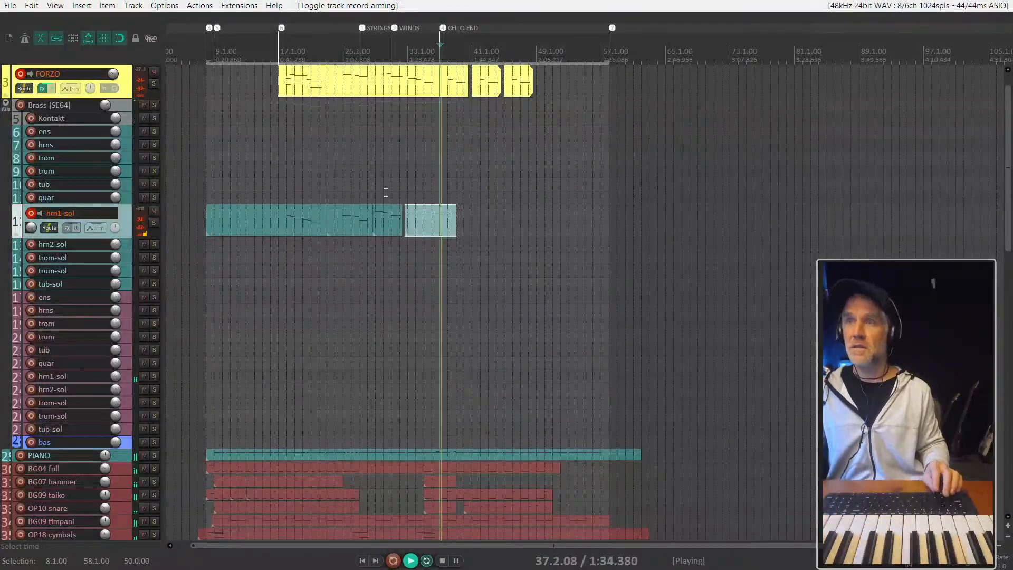
scroll(385, 192, up, 8)
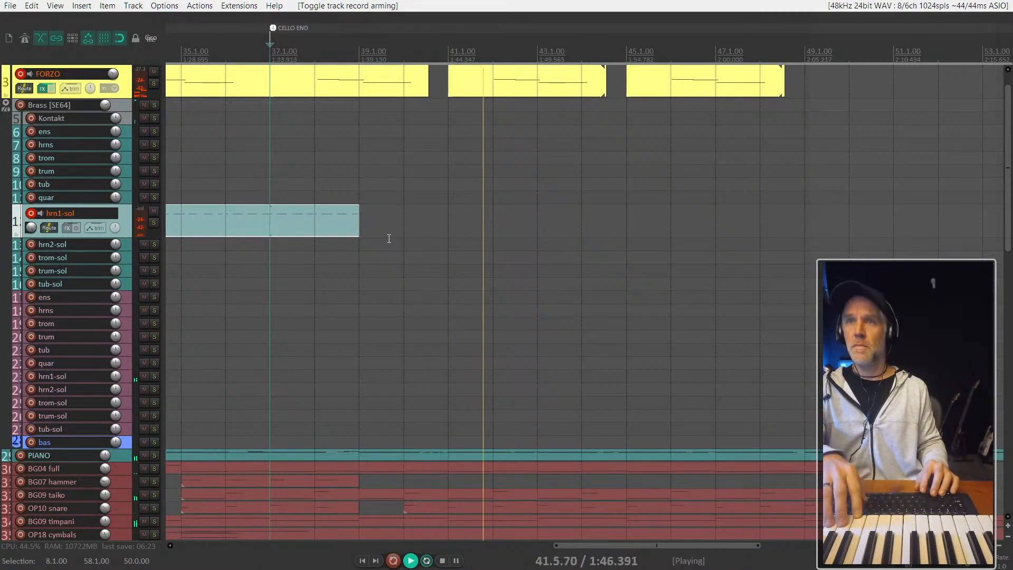
click(360, 197)
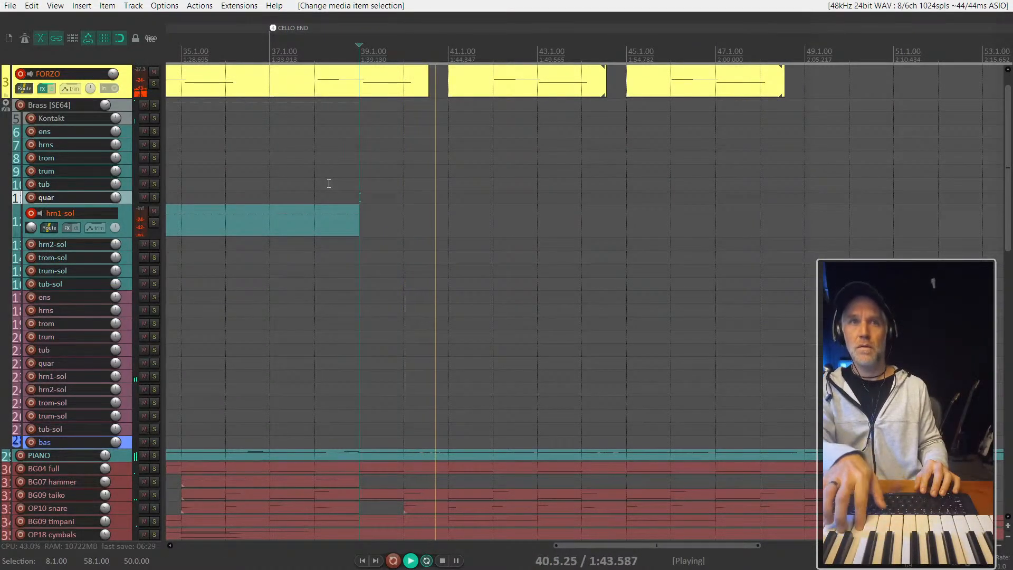
key(space)
click(329, 184)
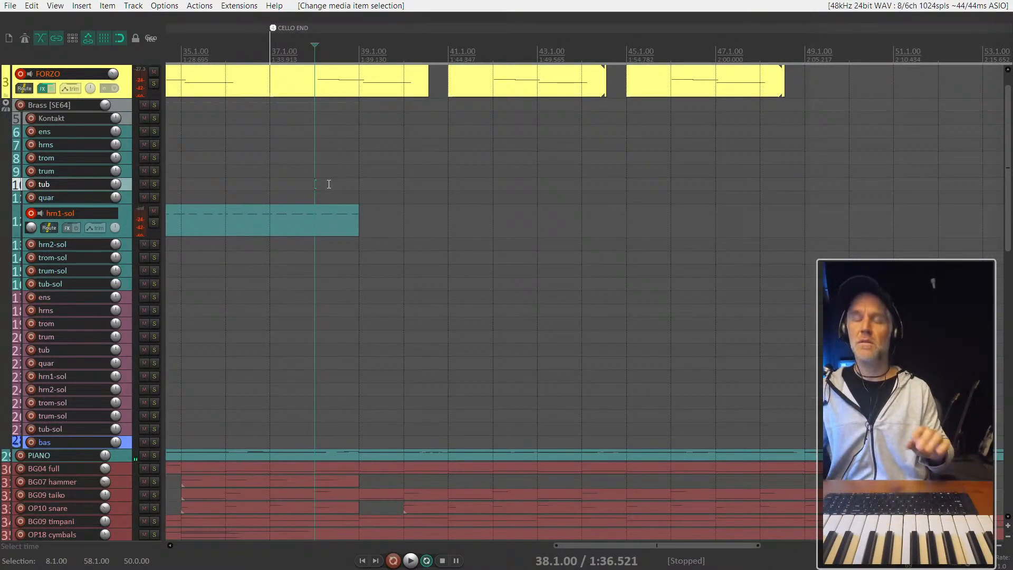
- Rehearse the hrn1-sol part against playback from 38.1.00, restarting the passage once
scroll(329, 184, down, 3)
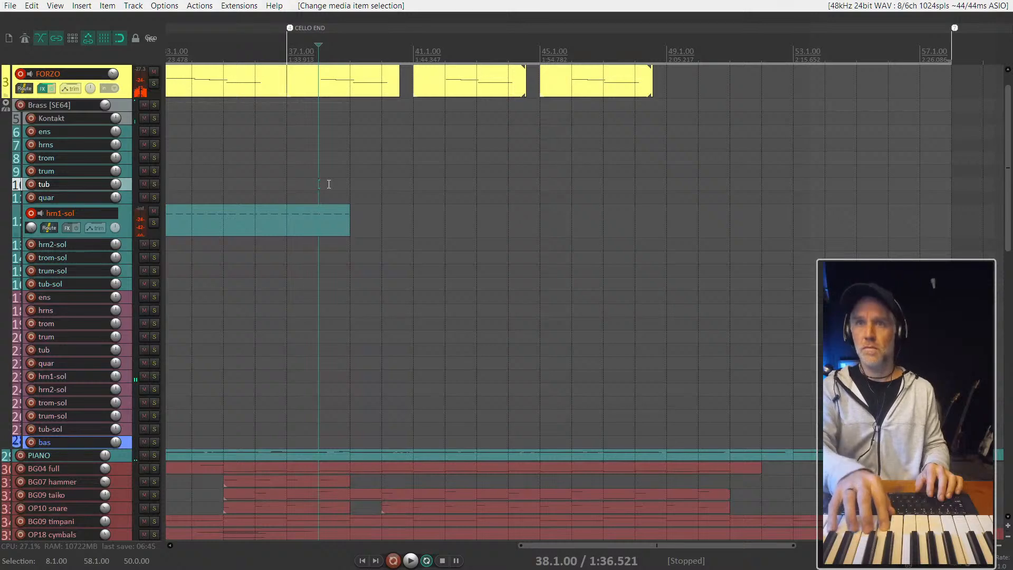
key(space)
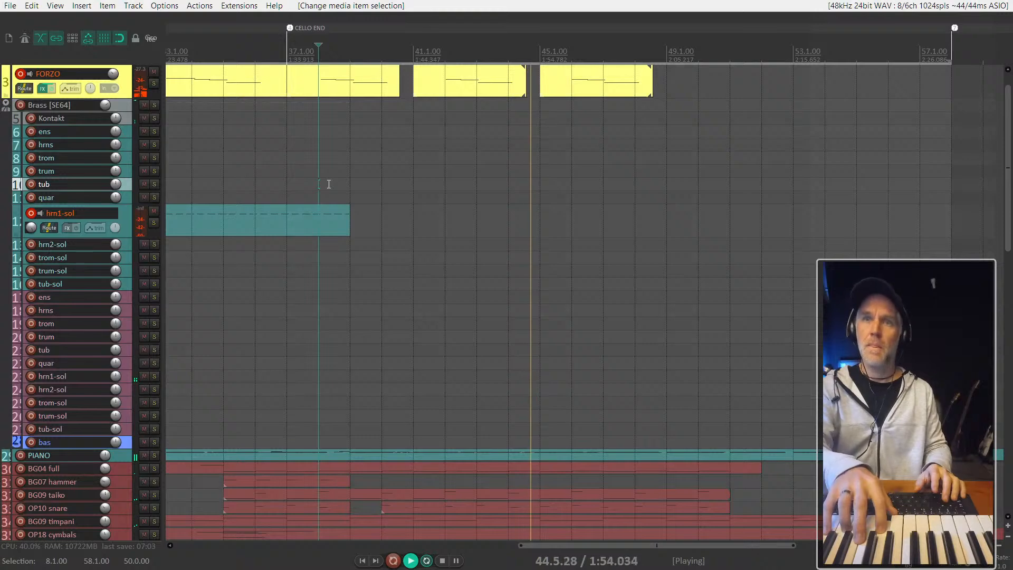
key(space)
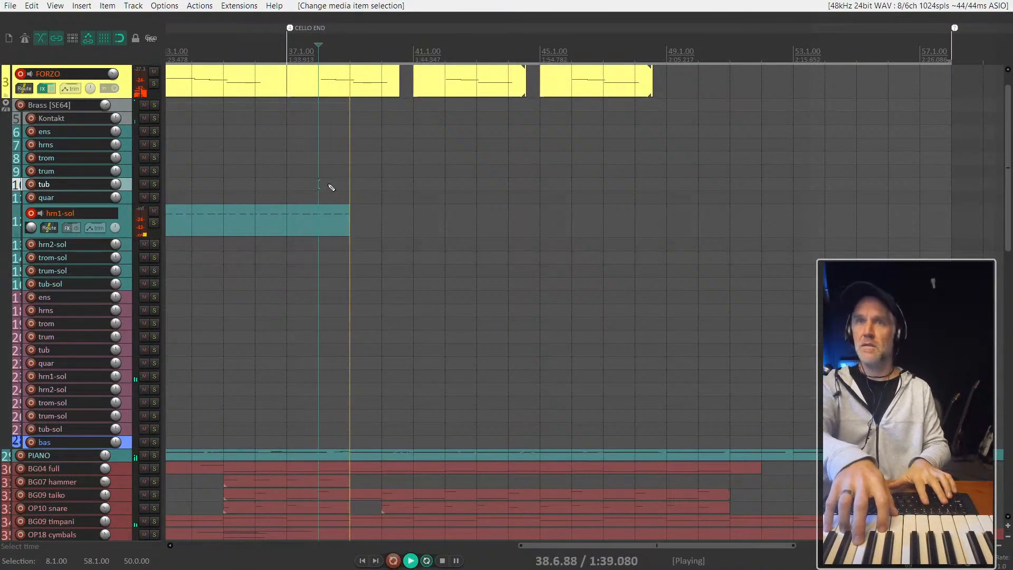
- Stop playback, select the hrn1-sol track and arm it for recording, and try a take from 38.1.00
key(F7)
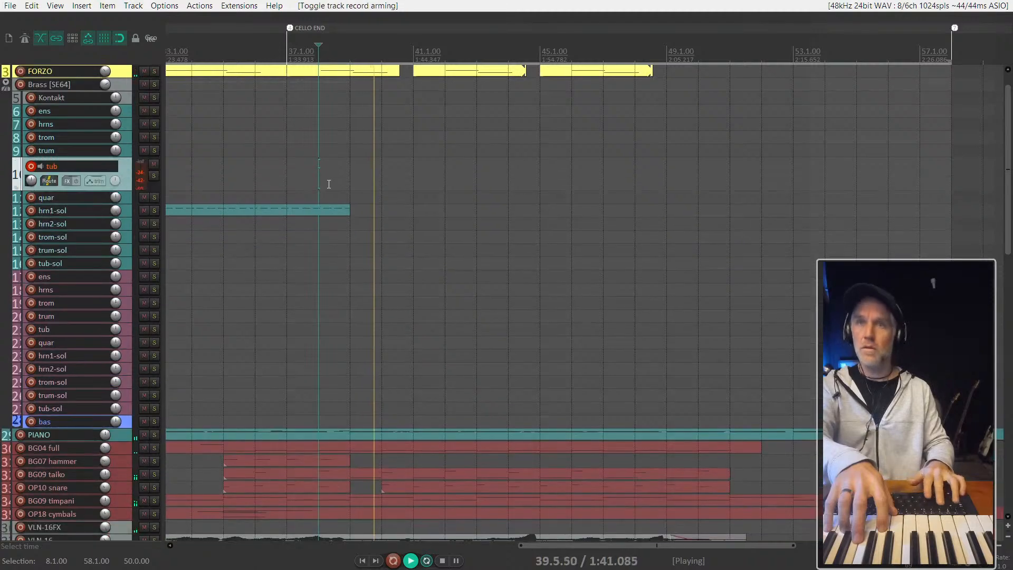
key(space)
key(Down)
key(Down)
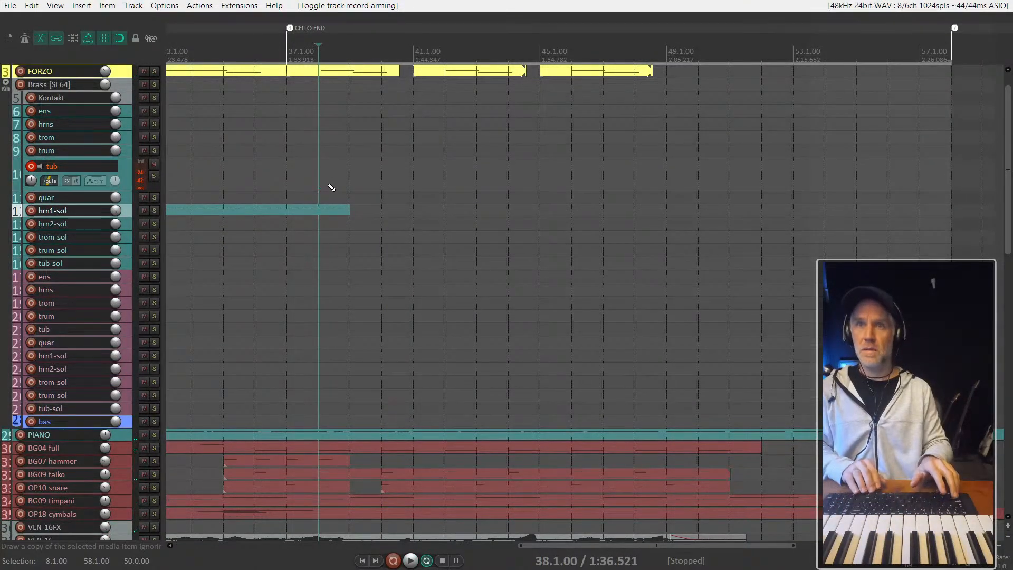
key(F7)
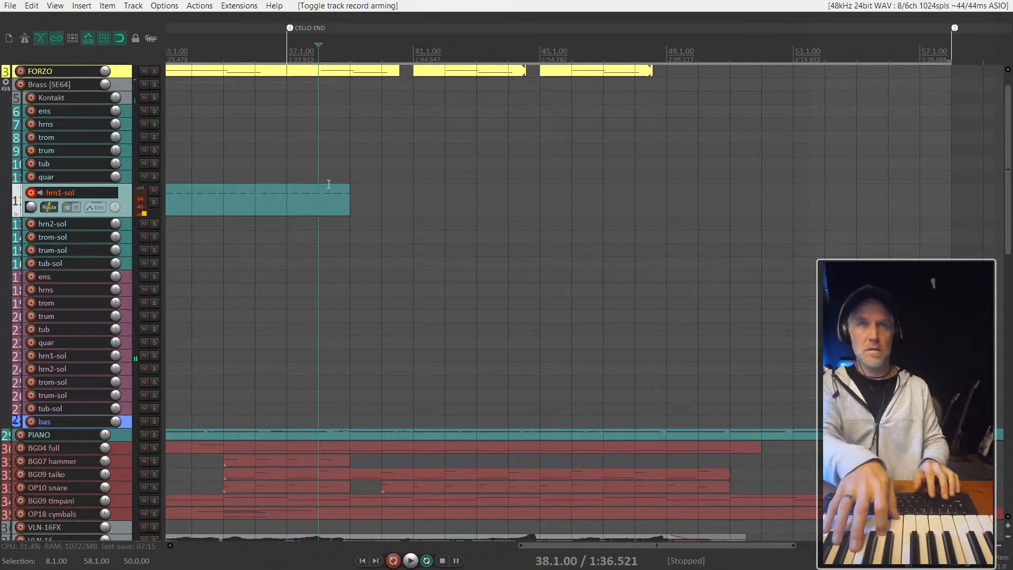
key(ctrl+r)
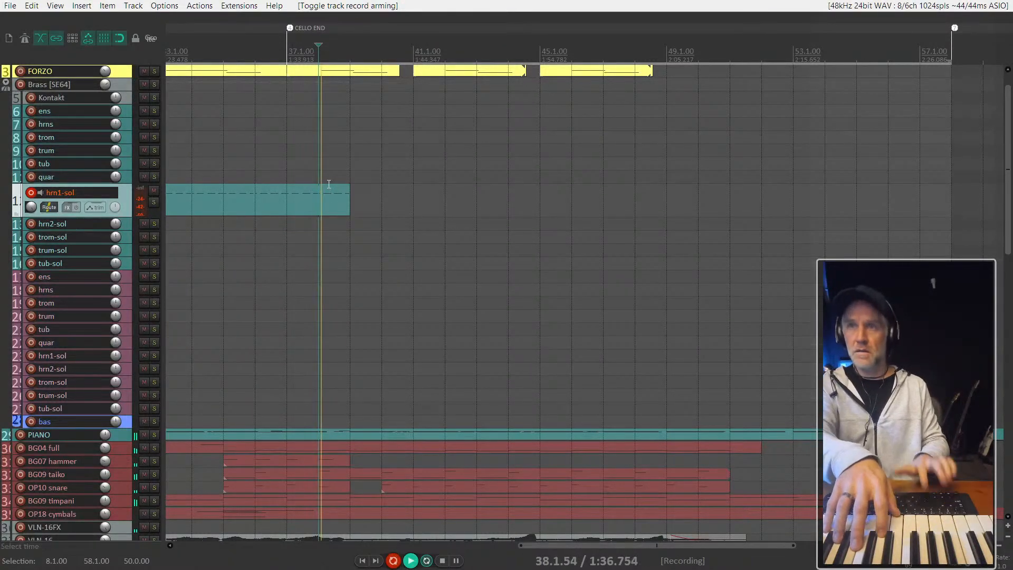
key(space)
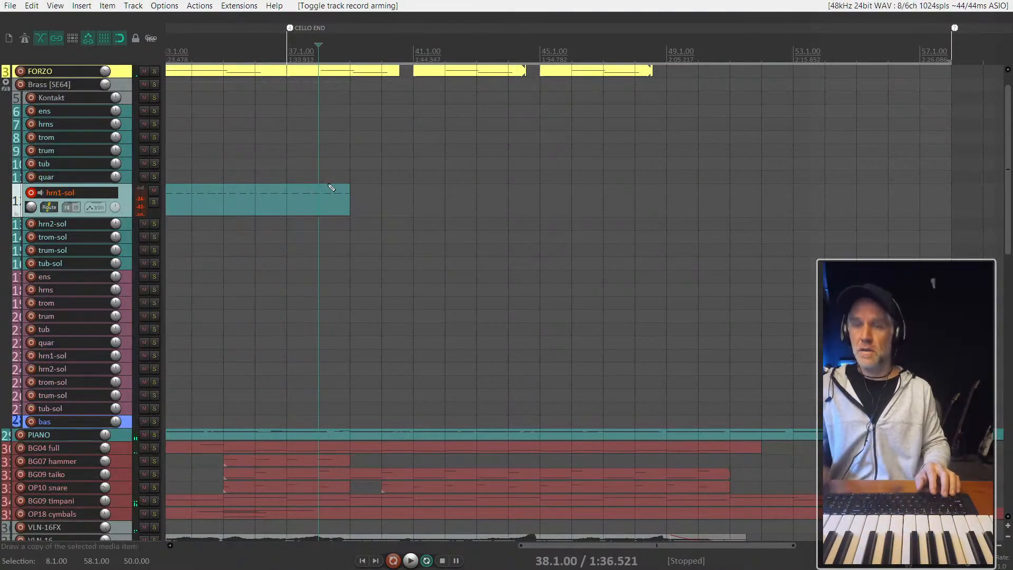
- Set the start of the time selection to 39.1.00, keeping its end at 58.1.00
key(Right)
key(Right)
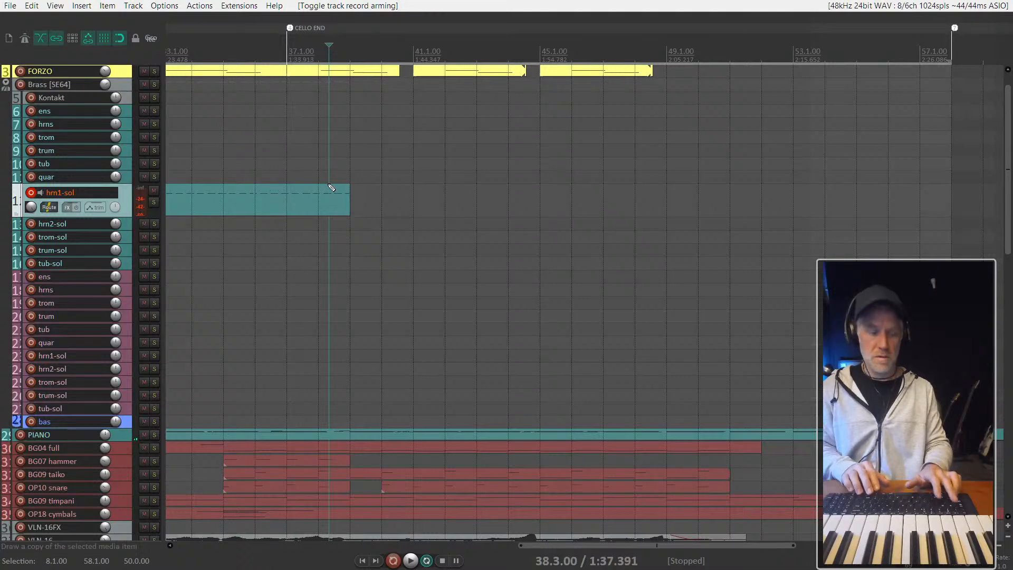
key(Right)
key(bracketleft)
key(Right)
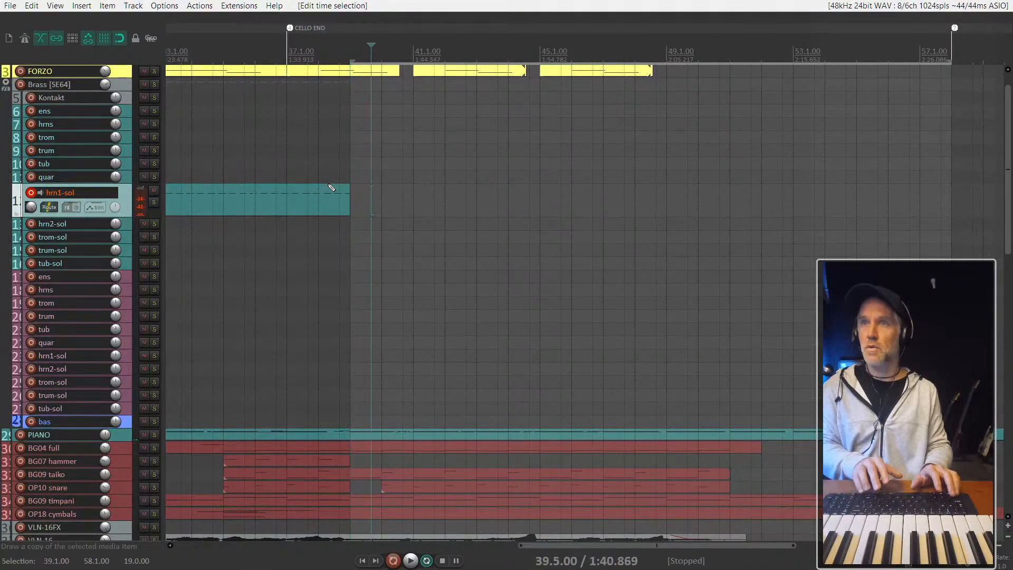
- Record a horn take on hrn1-sol with a lead-in from 37.1.00, stopping at about bar 50
key(Left)
key(Left)
key(Left)
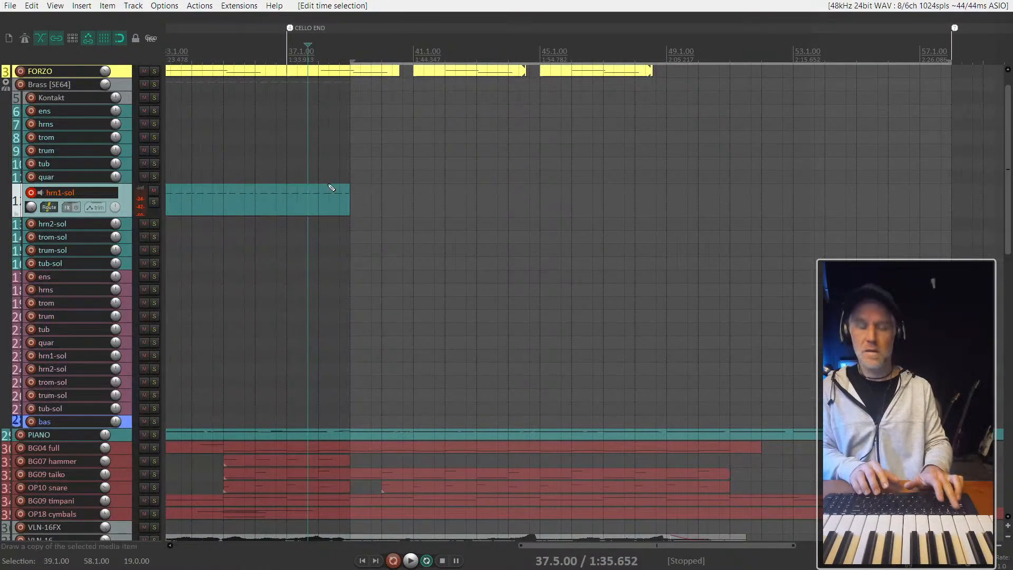
key(Left)
key(Left)
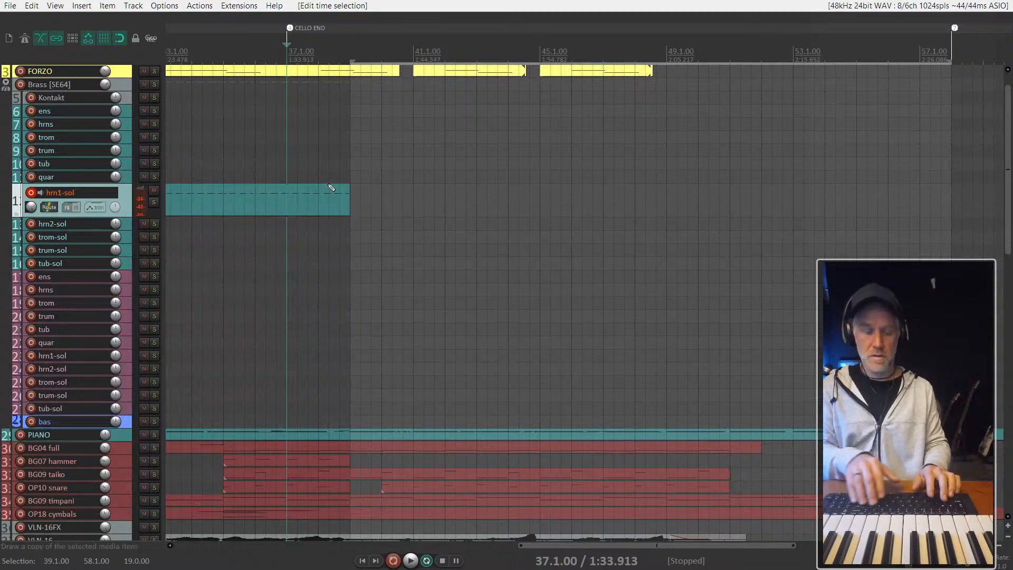
key(ctrl+r)
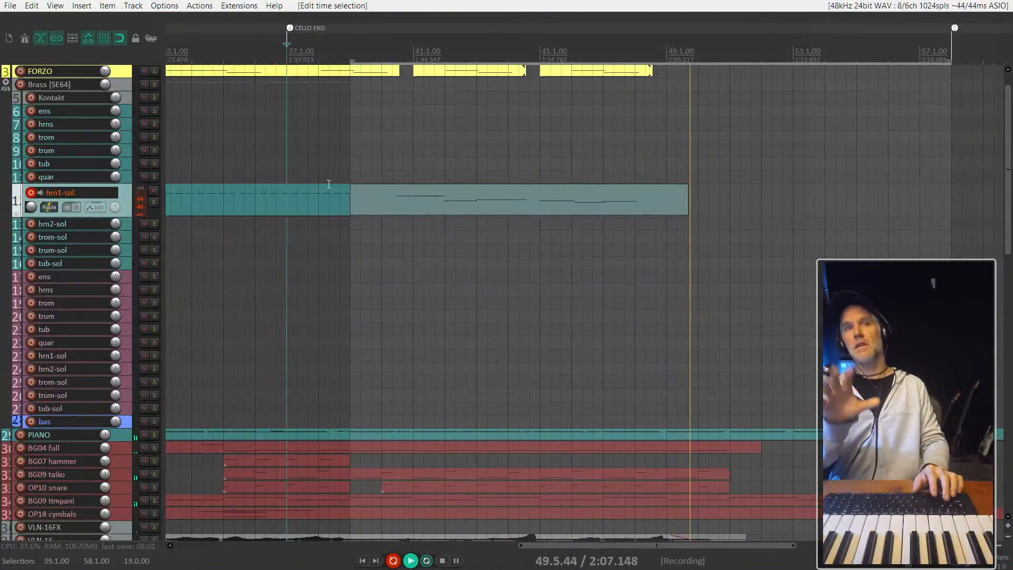
key(space)
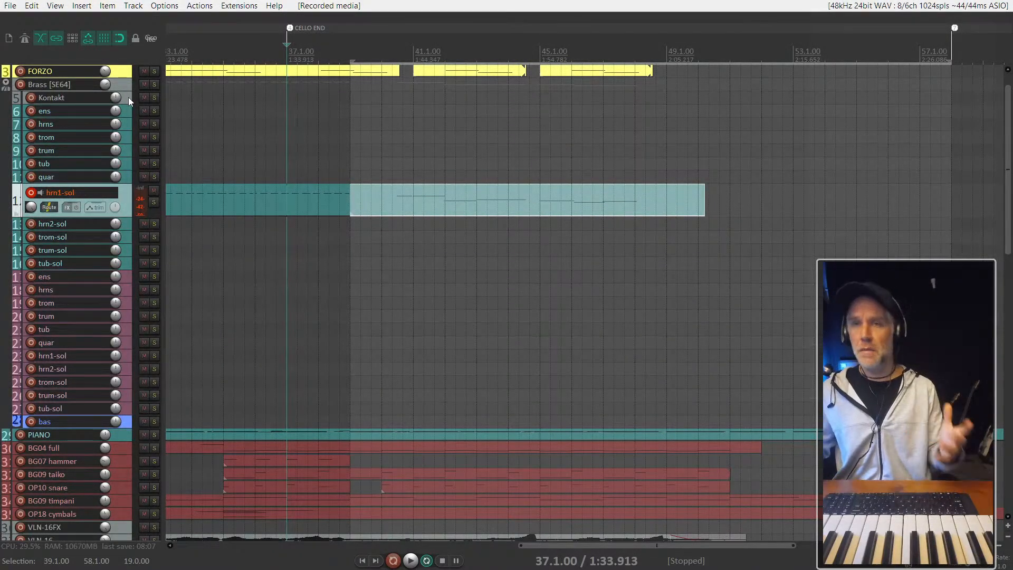
- Play back the newly recorded horn take from 38.5.00 and stop
scroll(473, 211, down, 2)
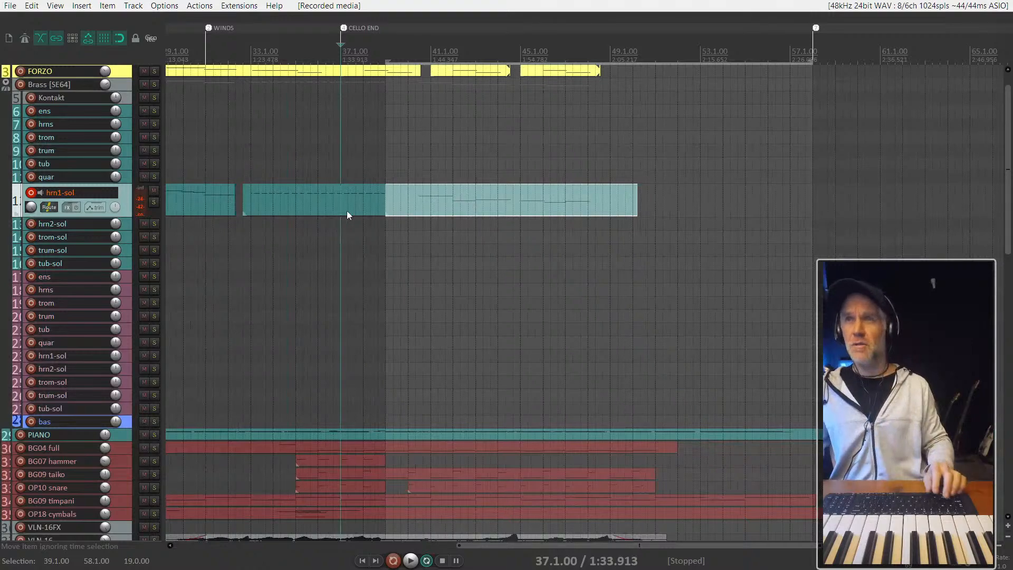
scroll(353, 208, up, 2)
click(378, 154)
key(space)
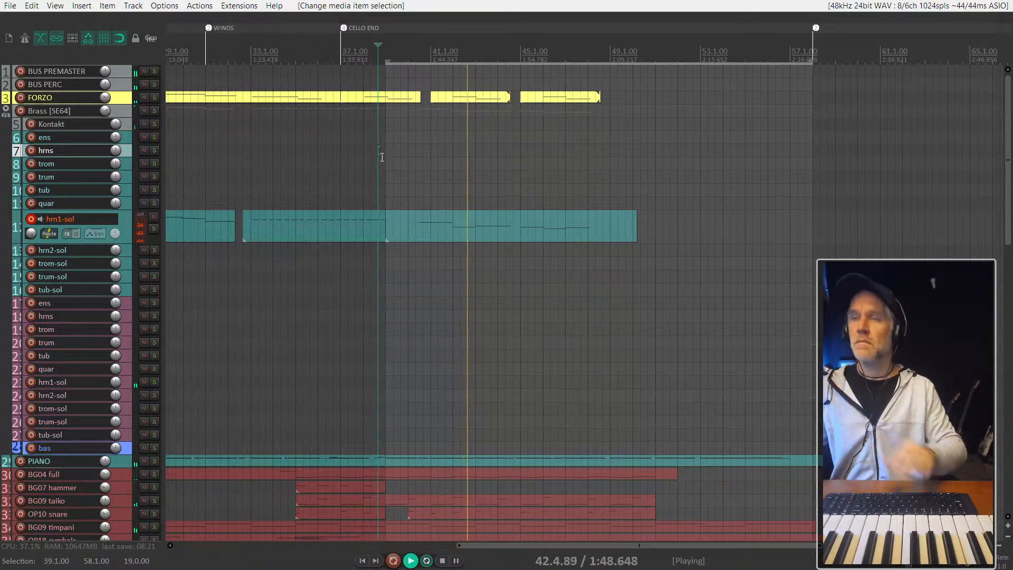
key(space)
- Split out and delete the first phrase of the new hrn1-sol take, between about bars 40 and 42
drag(417, 233, 457, 235)
key(s)
key(Delete)
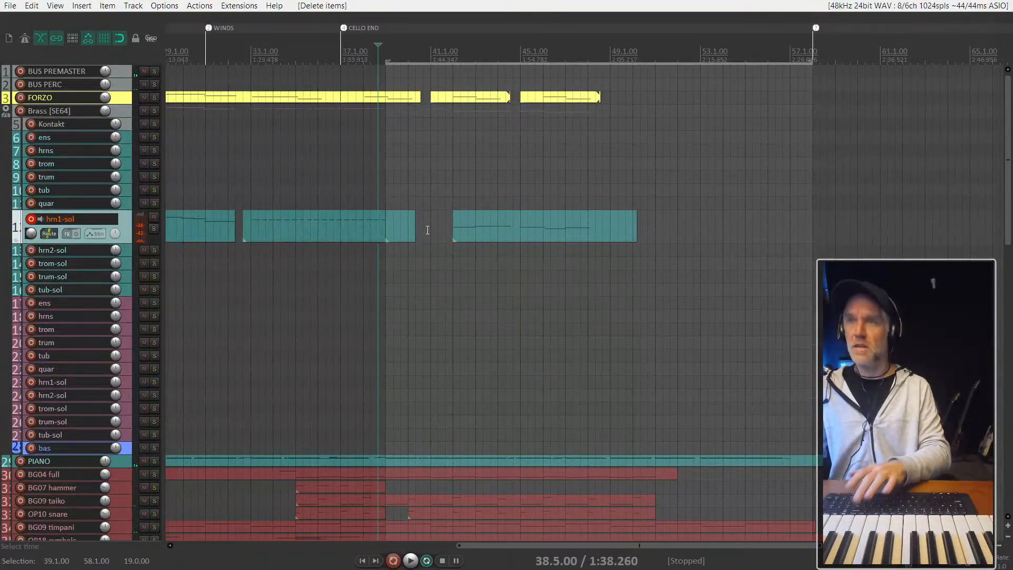
- Play the arrangement from bar 40 and adjust the FORZO track's volume slightly
click(404, 227)
key(space)
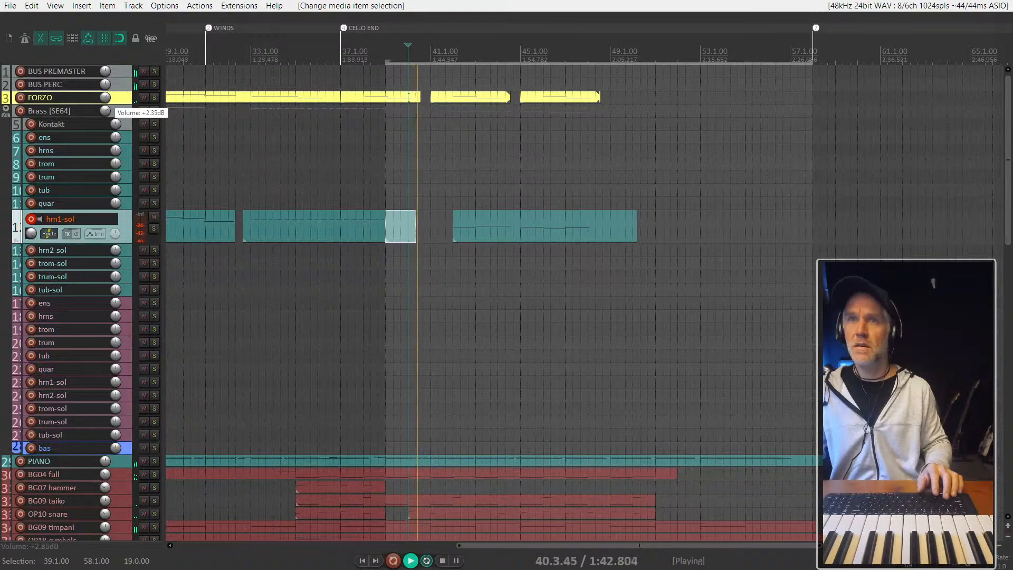
drag(107, 98, 106, 96)
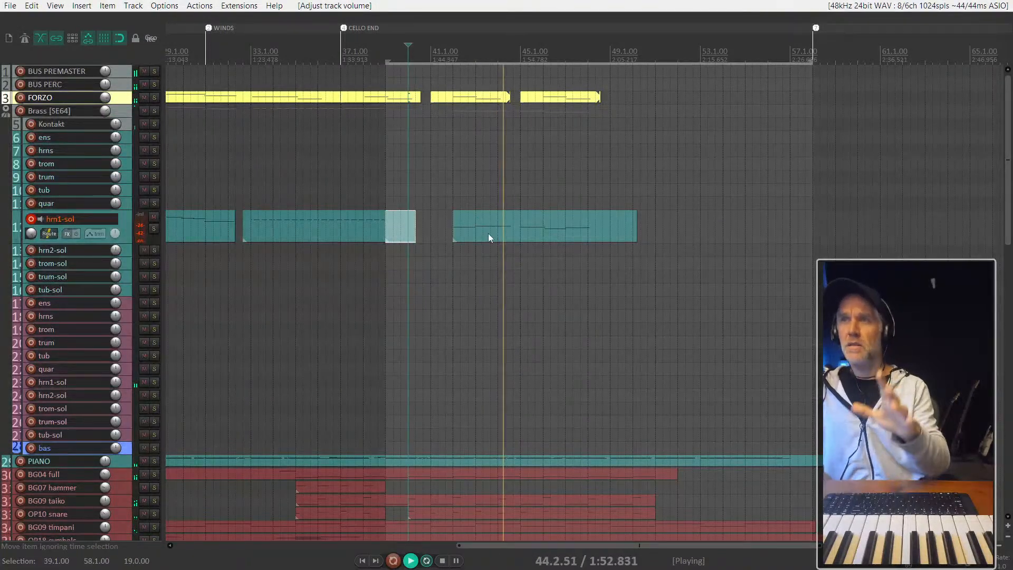
- Split the hrn1-sol take at bar 45 and at about bar 46
scroll(509, 167, up, 3)
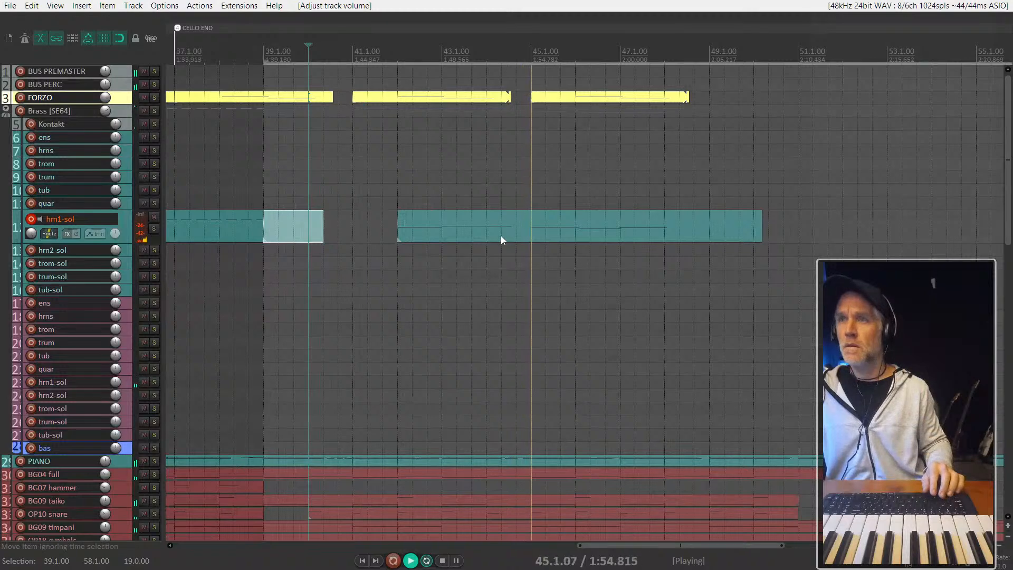
drag(527, 232, 581, 238)
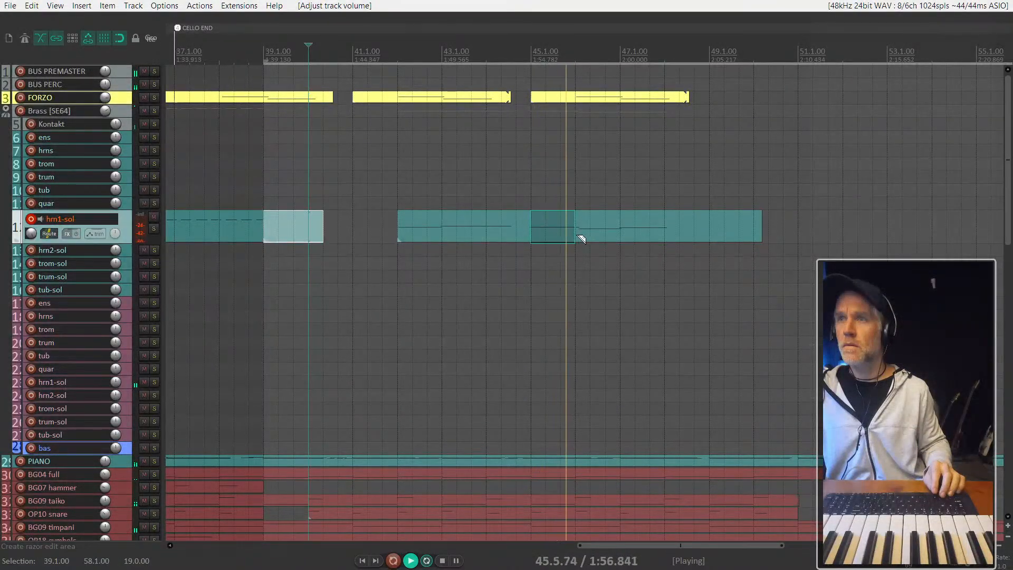
key(s)
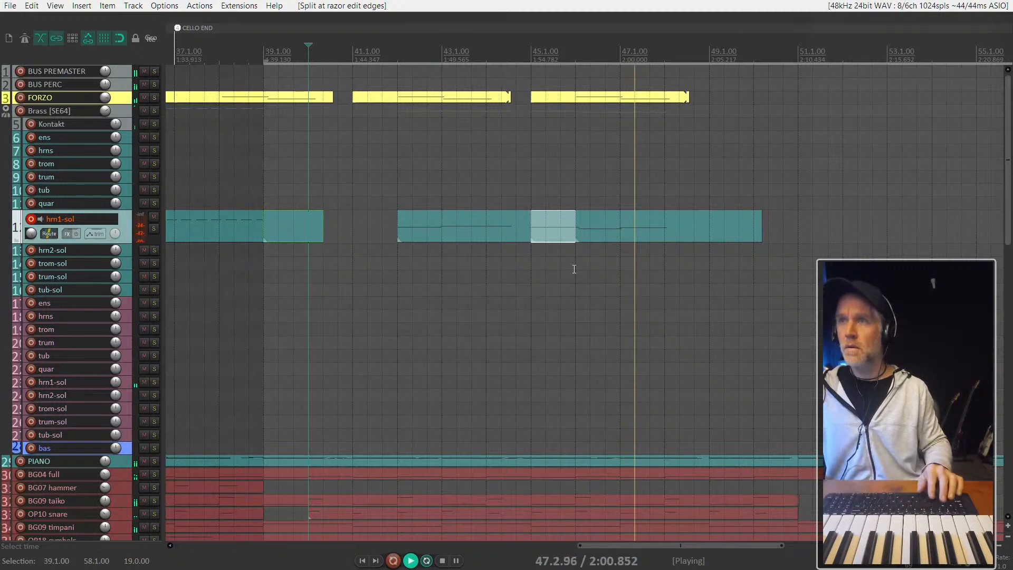
- Audition the end of the horn take from 47.1.00, stop, and select the last hrn1-sol item
key(space)
click(653, 218)
key(ctrl+z)
click(626, 201)
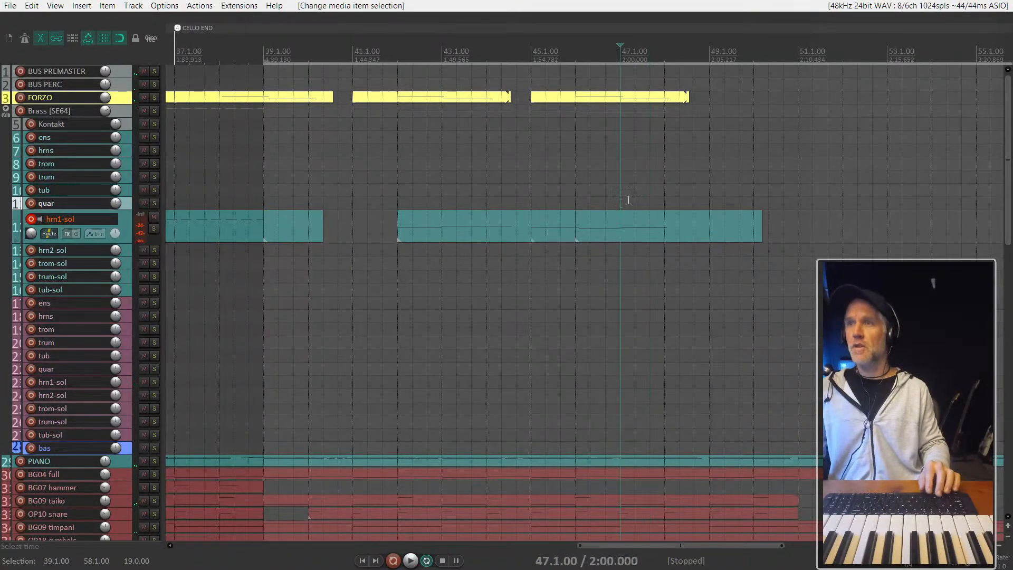
key(space)
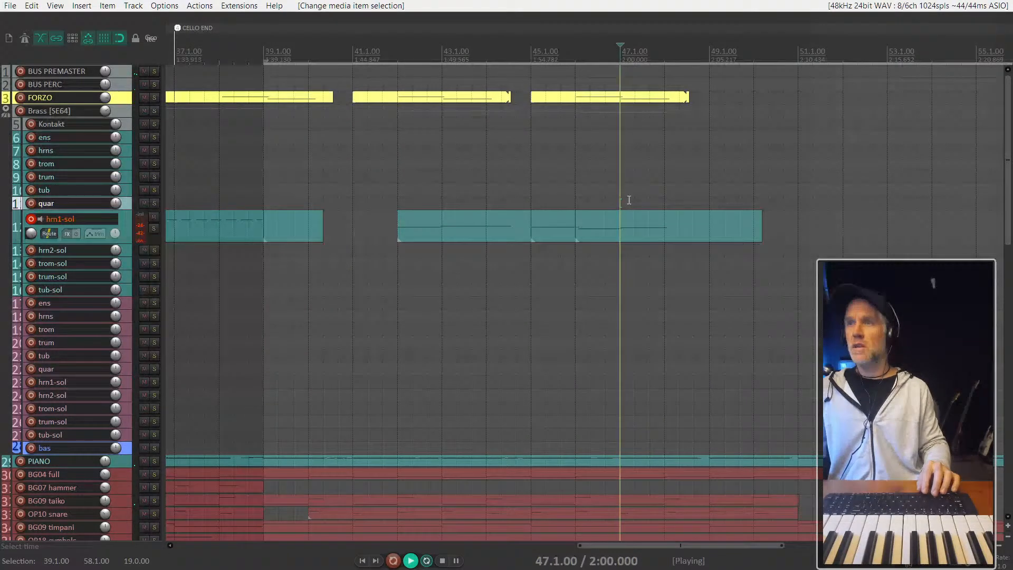
key(space)
click(640, 226)
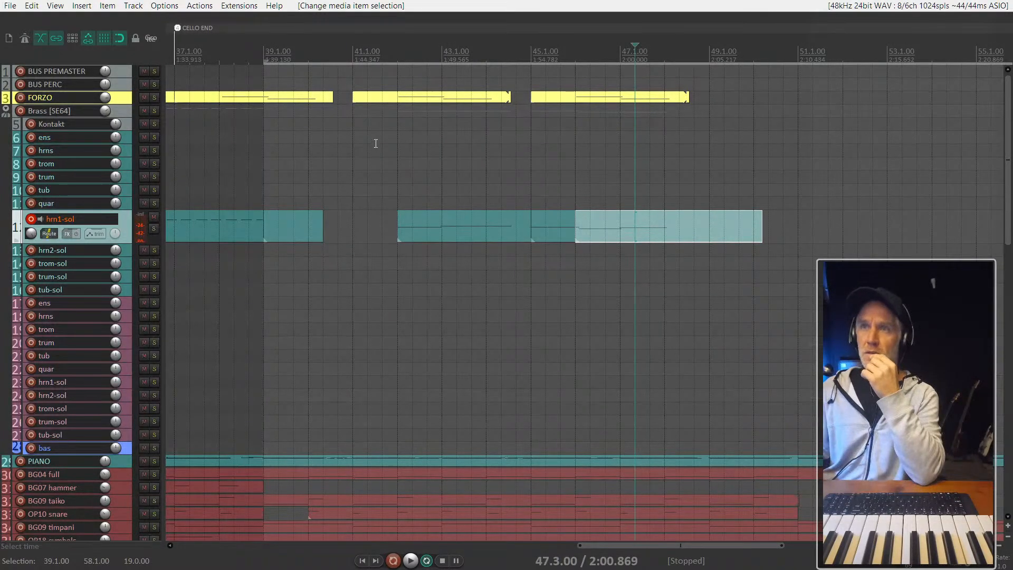
- Select the FORZO, Brass [SE64], Kontakt and hrn1-sol tracks in turn, and inspect the track sends in the Routing Matrix
click(130, 102)
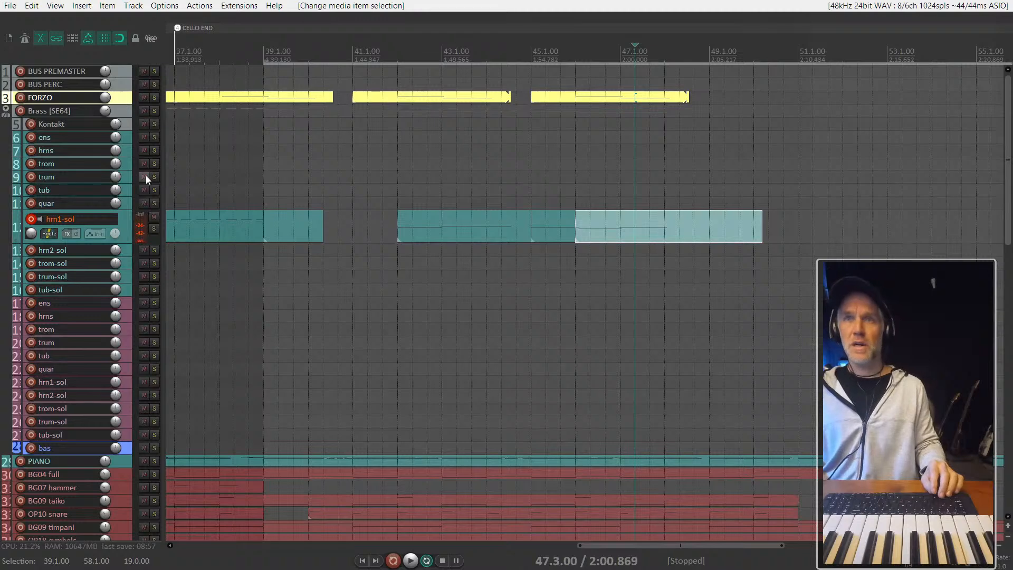
click(126, 113)
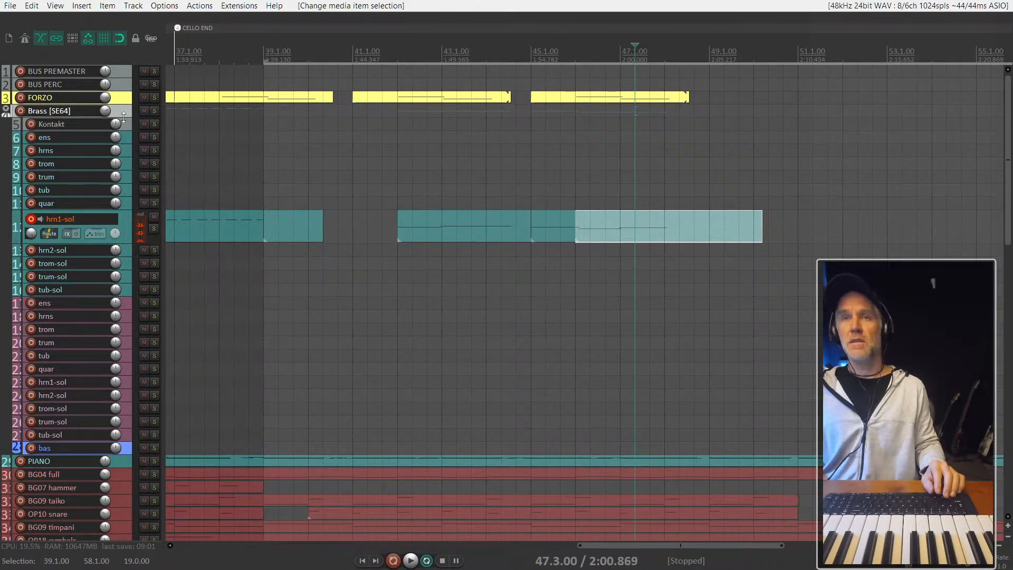
click(134, 122)
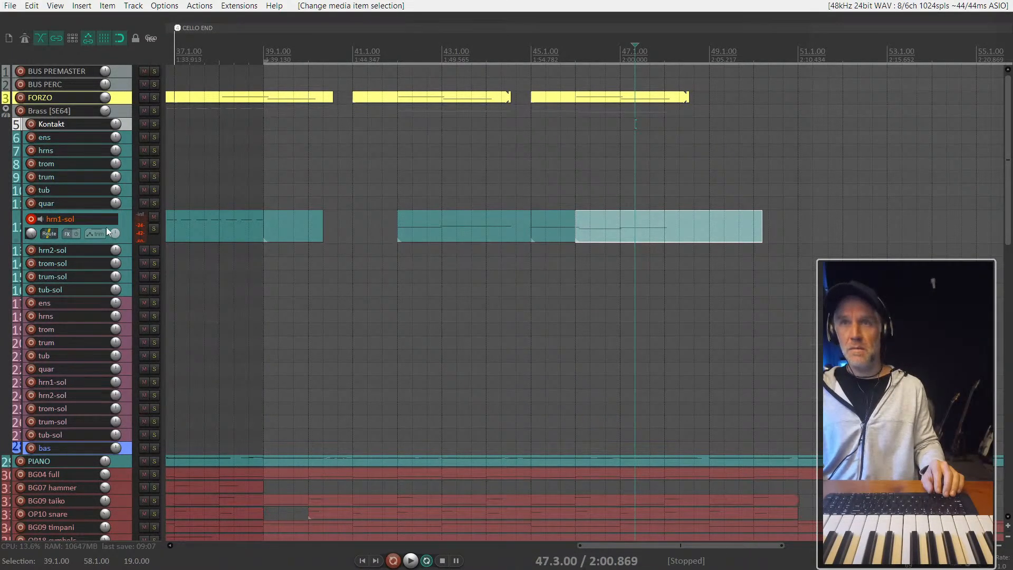
click(125, 215)
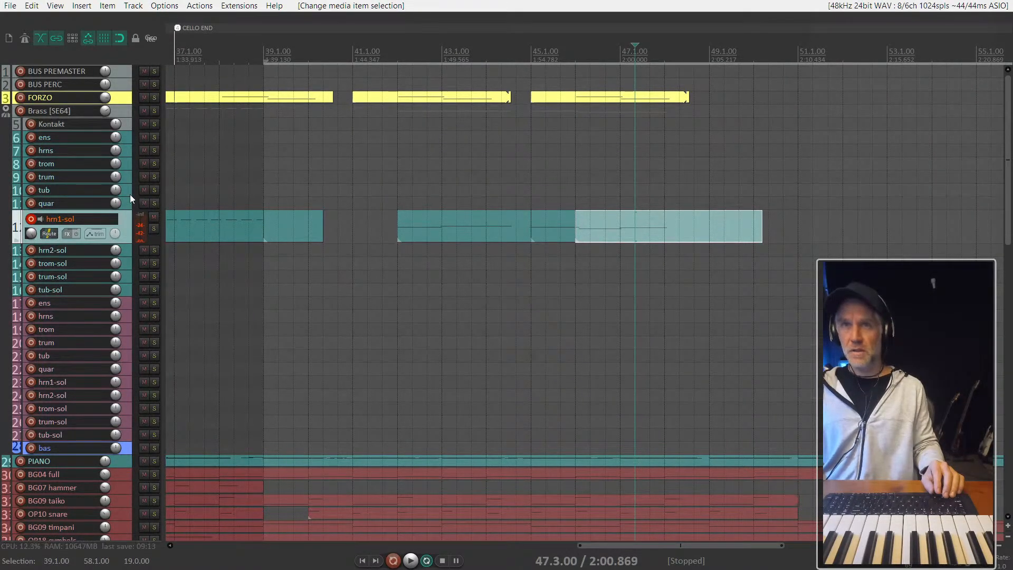
key(alt+r)
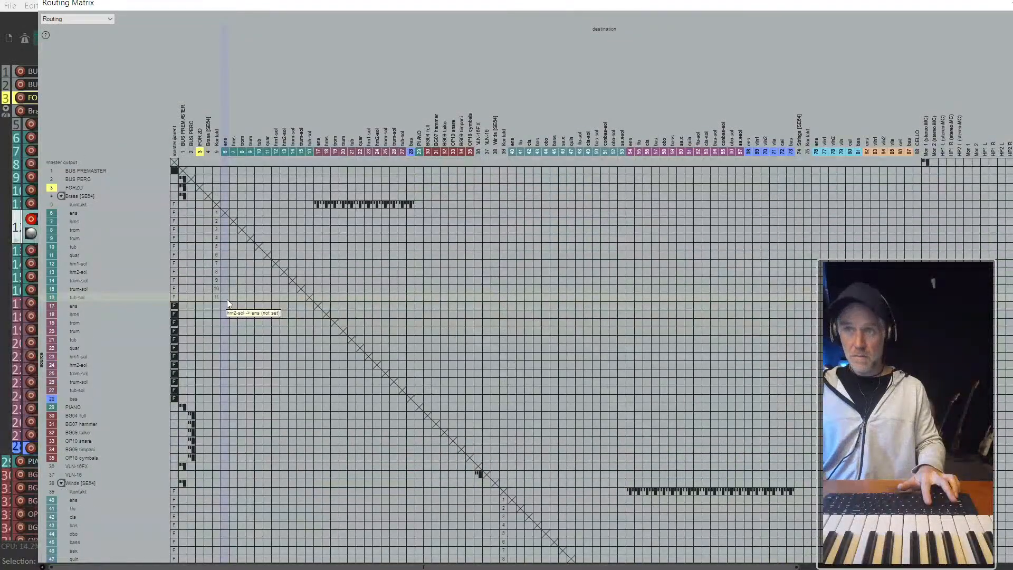
key(alt+r)
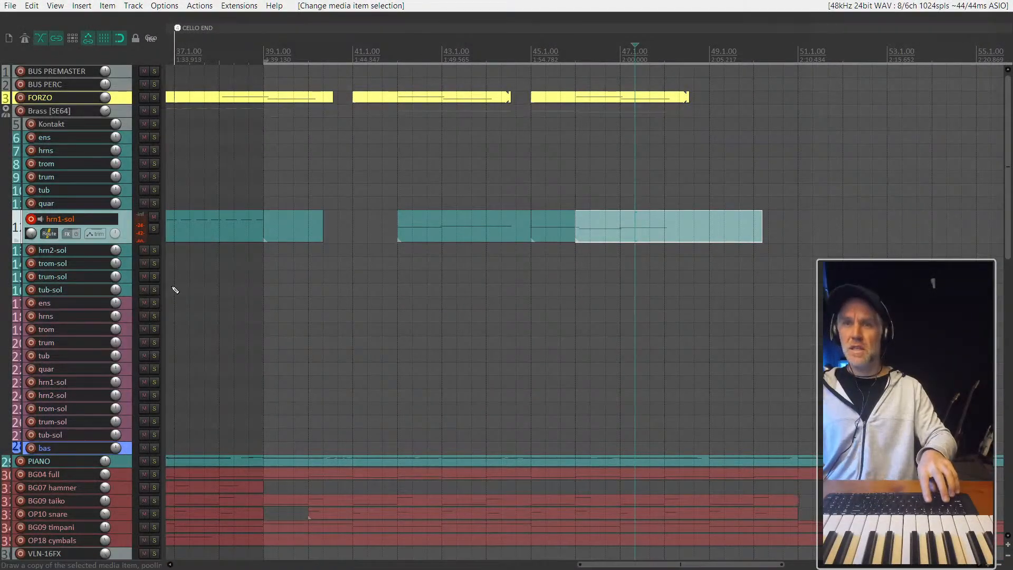
- Open the Track Manager clear of the track list and sort it by record-arm status with armed tracks first
key(ctrl+alt+m)
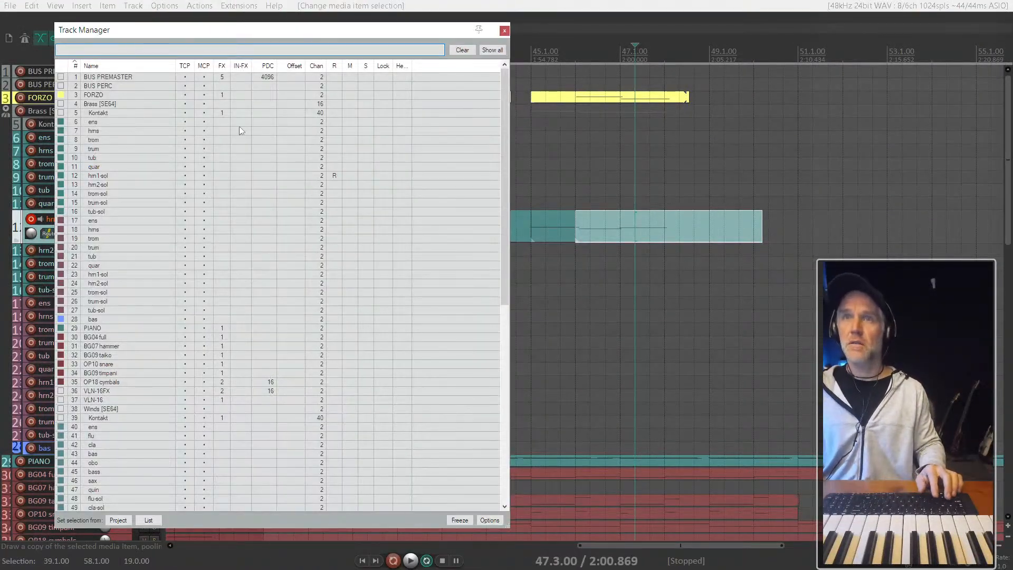
drag(235, 30, 643, 21)
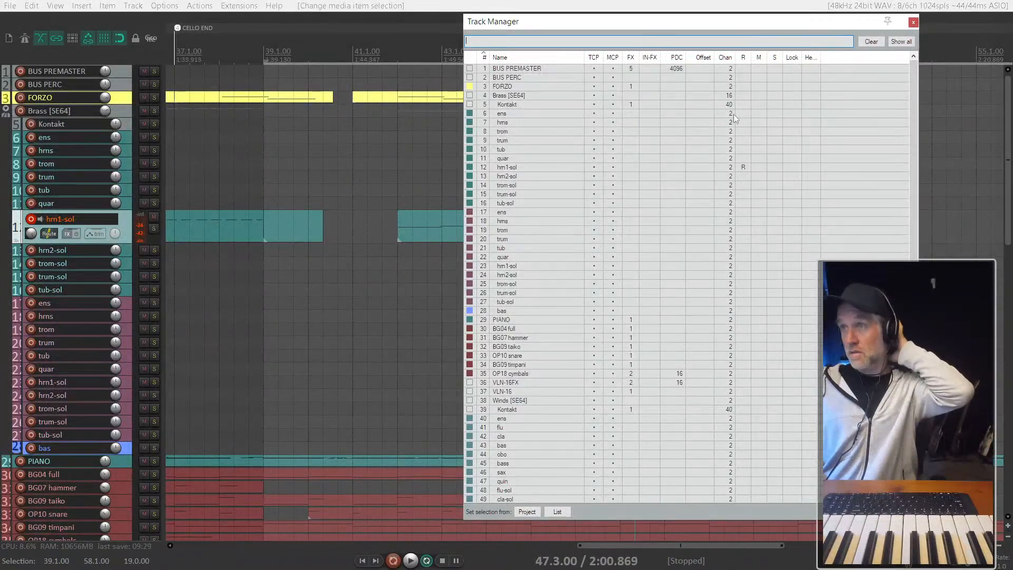
click(743, 57)
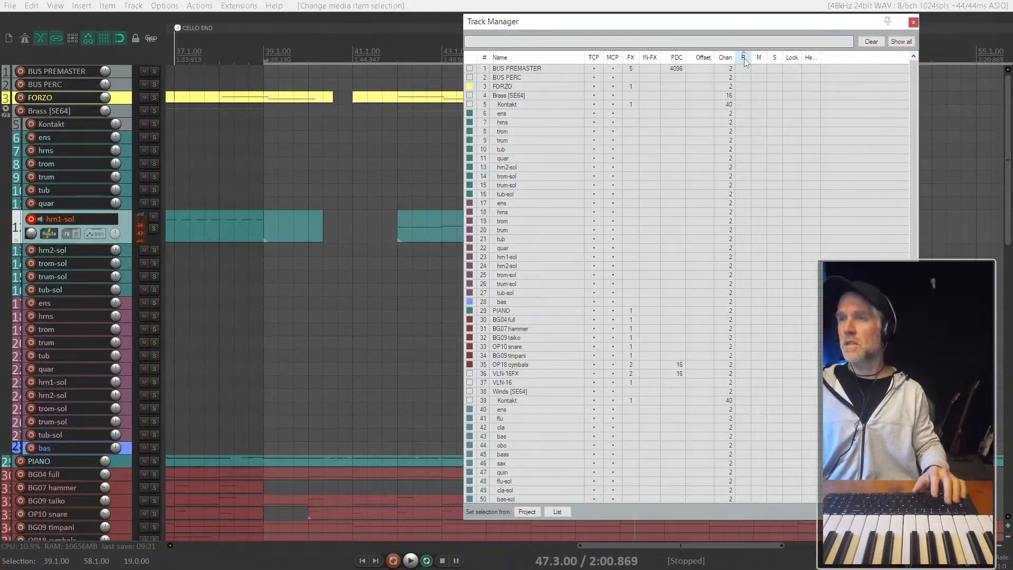
click(743, 58)
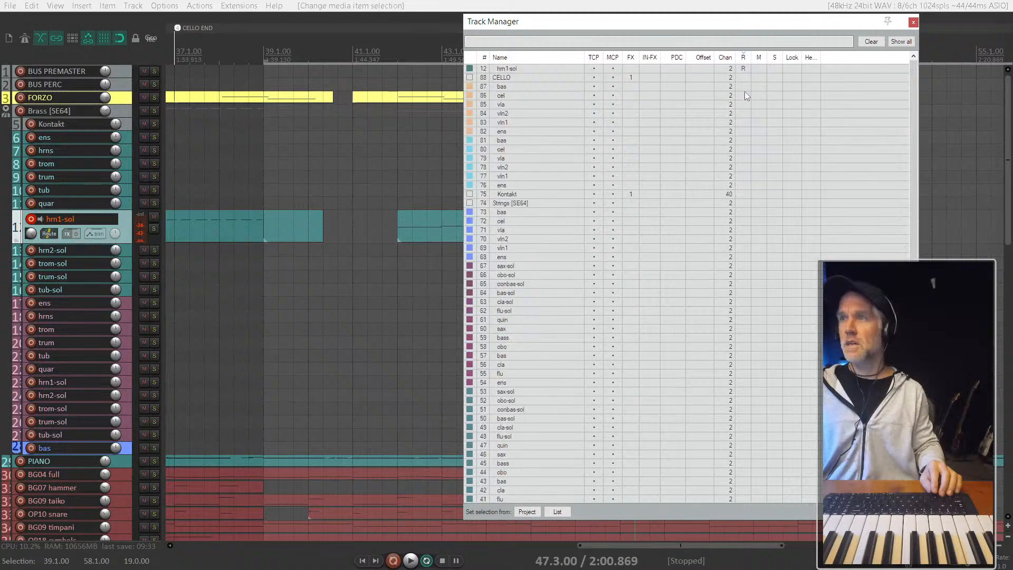
- Move the Track Manager aside, widen its record-arm column and review the list of columns that can be shown
drag(732, 25, 663, 22)
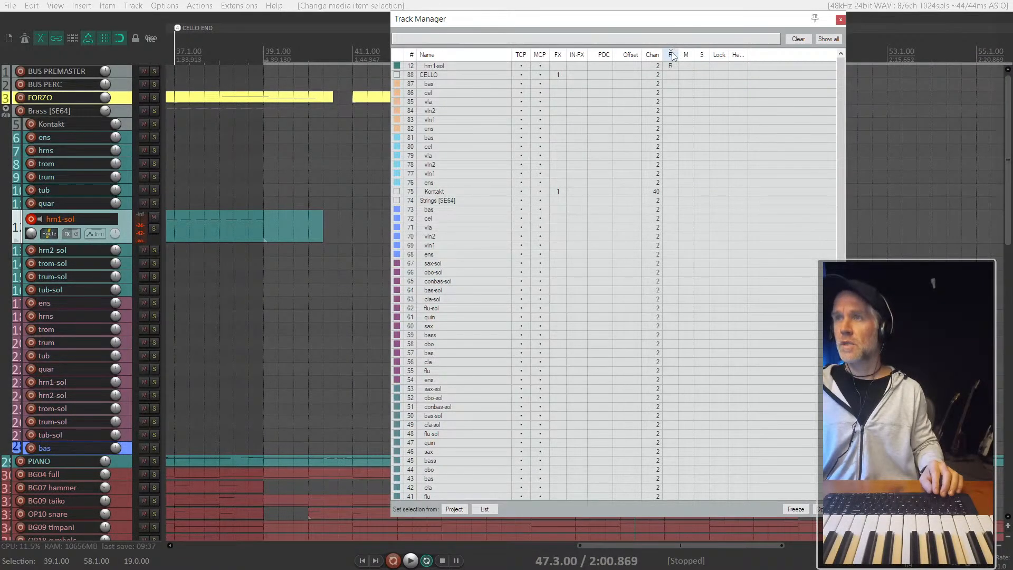
drag(675, 54, 716, 57)
right_click(704, 57)
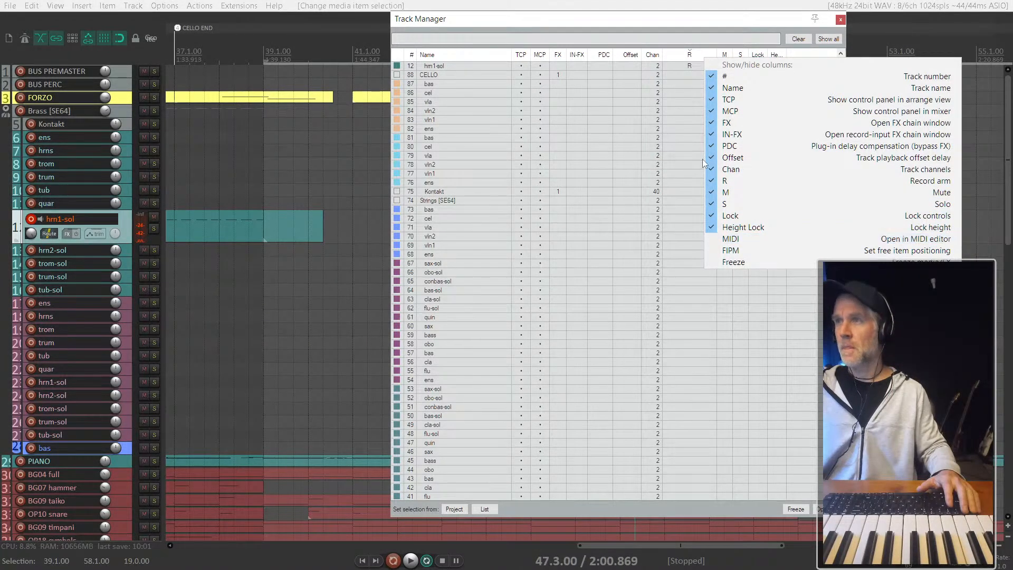
click(669, 26)
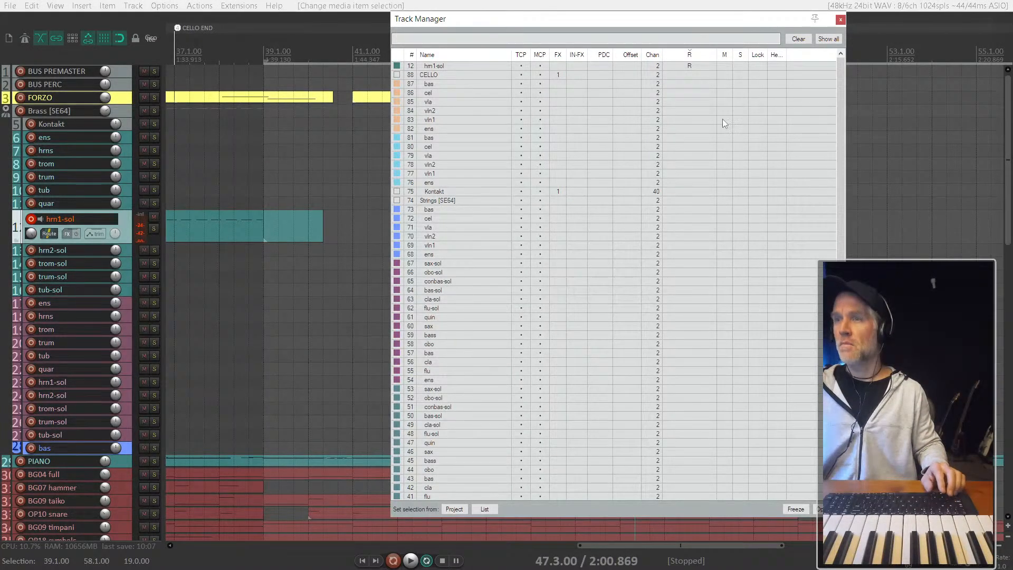
right_click(689, 55)
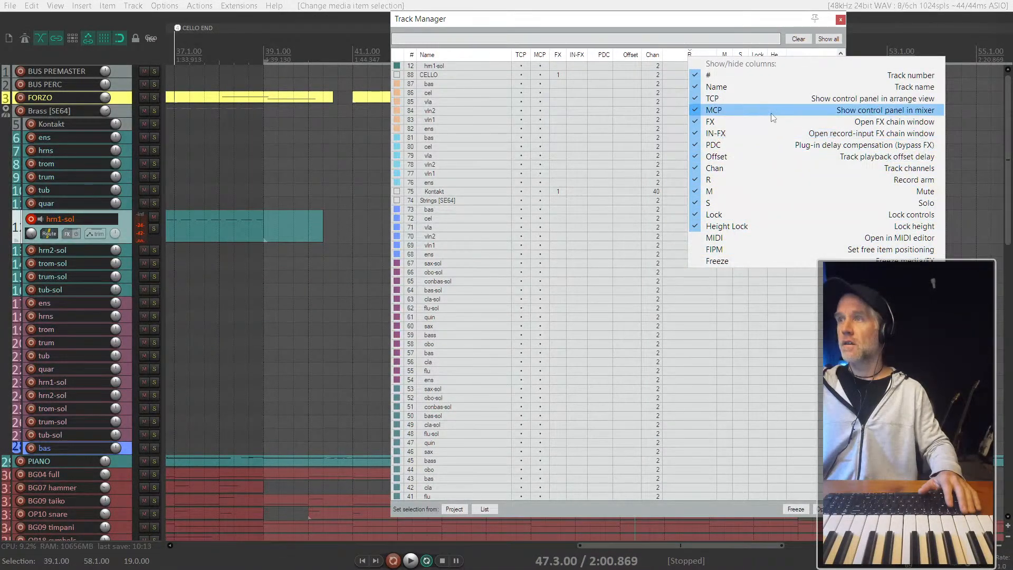
click(592, 99)
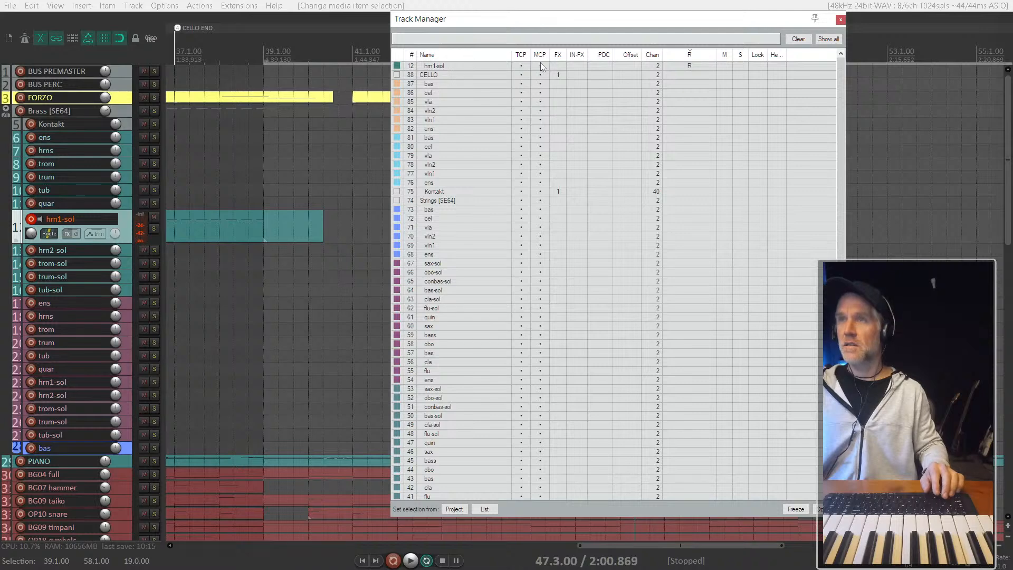
- Sort the Track Manager list by track colour, with the yellow FORZO track first
click(412, 55)
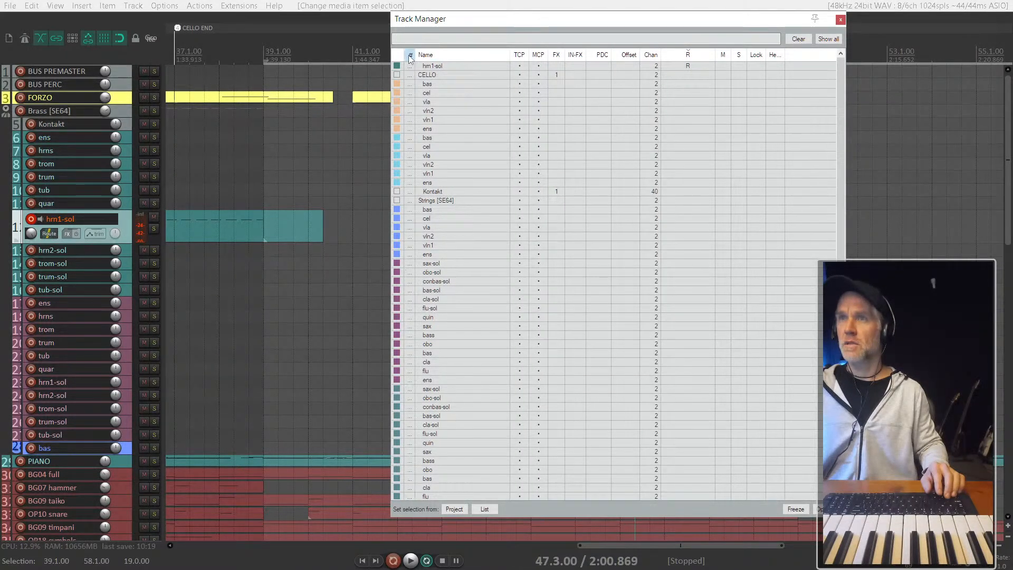
click(411, 55)
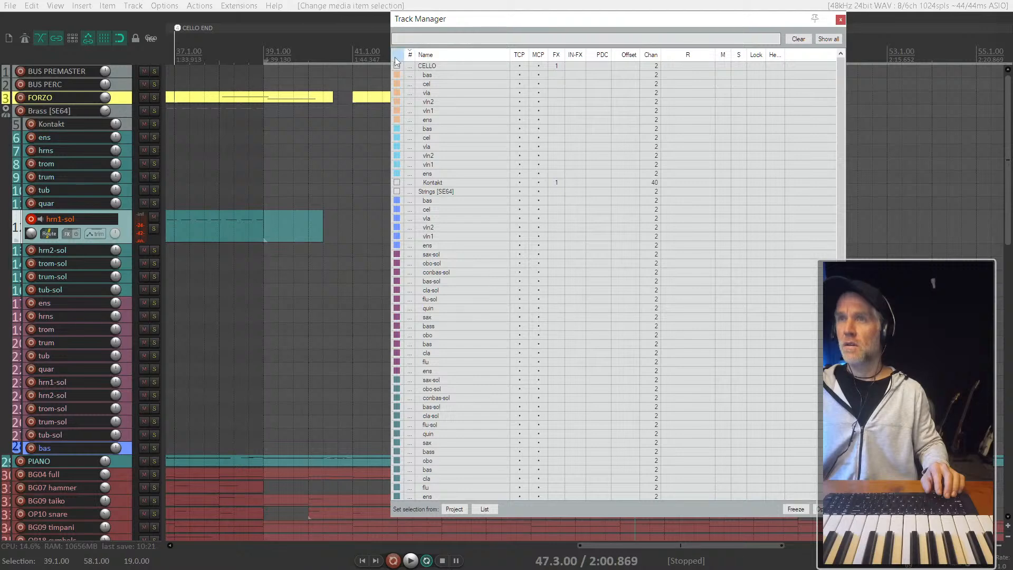
scroll(571, 81, down, 10)
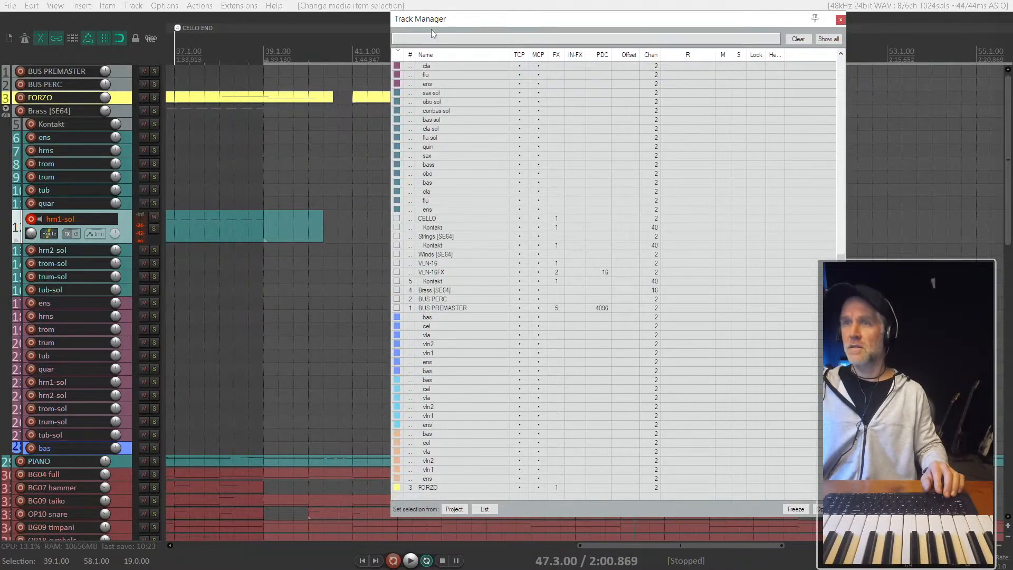
click(398, 56)
scroll(448, 169, up, 5)
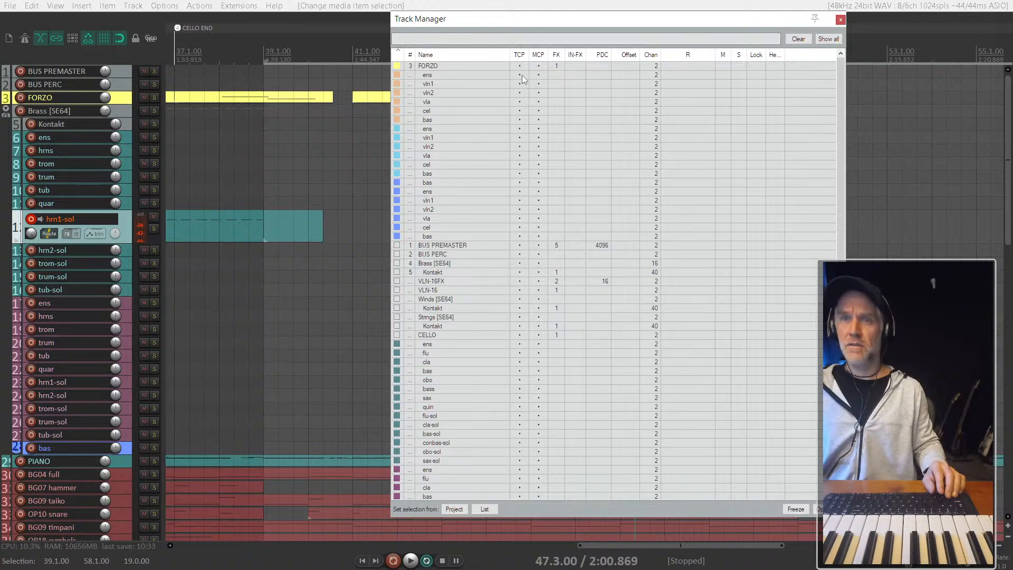
- Try toggling the track-panel and mixer visibility of the orange string tracks, then close the Track Manager
drag(522, 75, 522, 100)
click(538, 84)
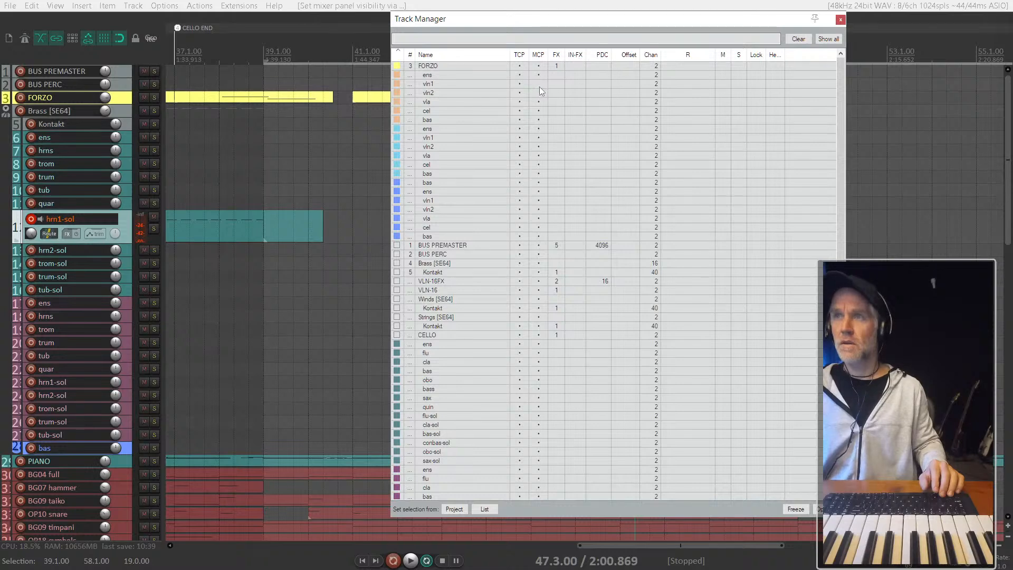
click(538, 96)
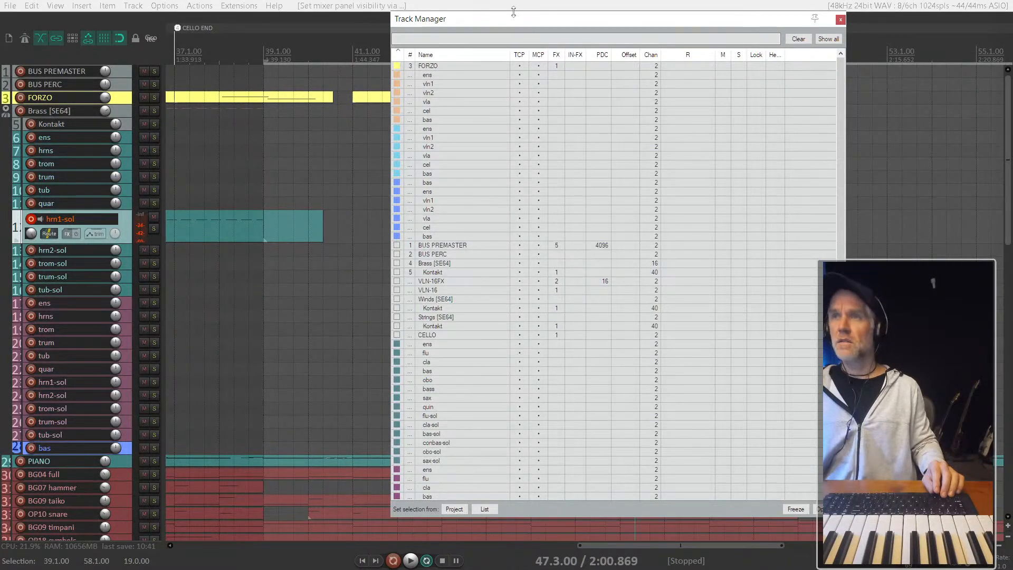
drag(513, 17, 495, 14)
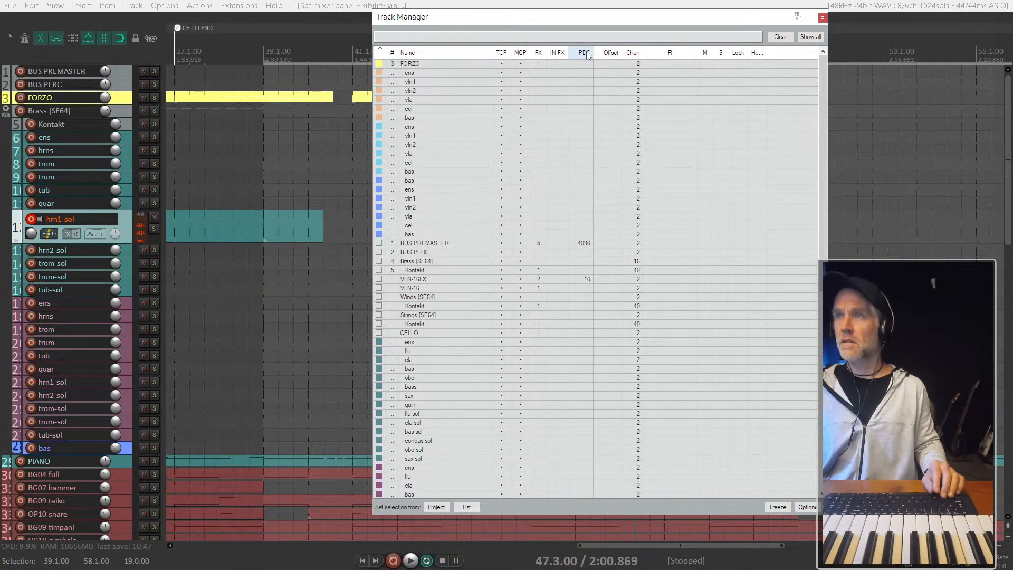
click(822, 18)
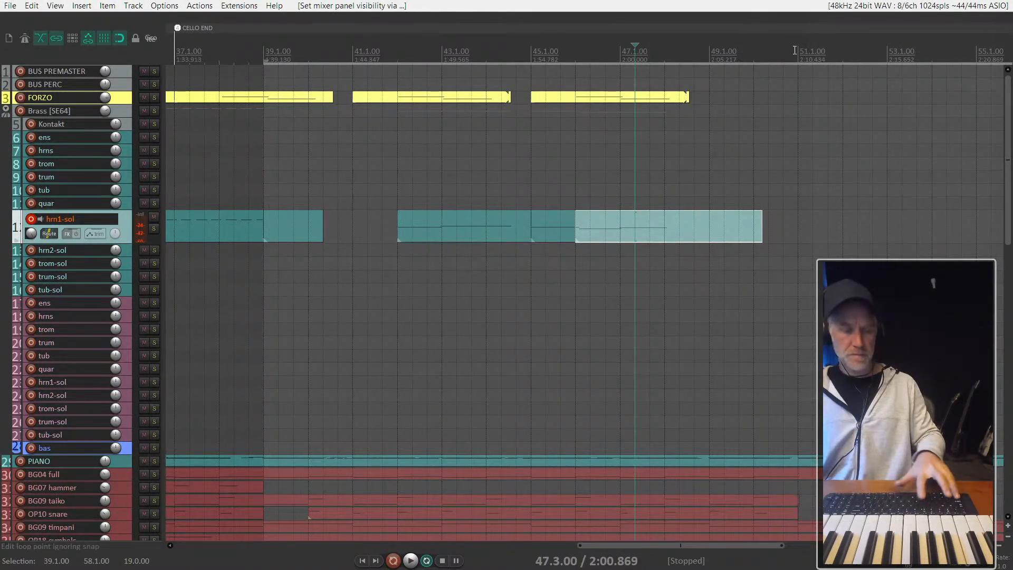
- Reopen the Track Manager and hide the mauve brass tracks ens through tub-sol from the arrange view's track list
key(ctrl+alt+m)
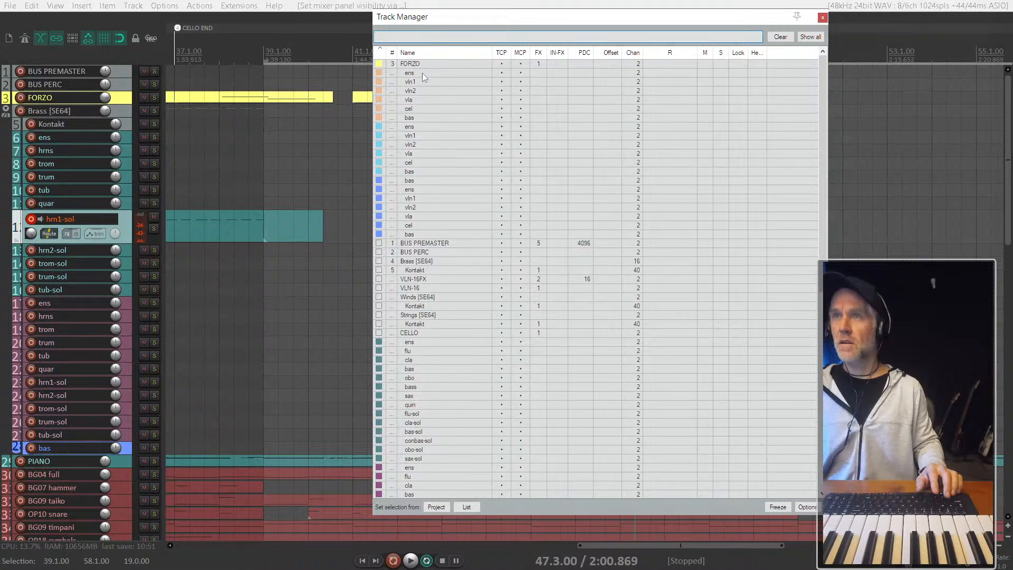
scroll(425, 203, down, 13)
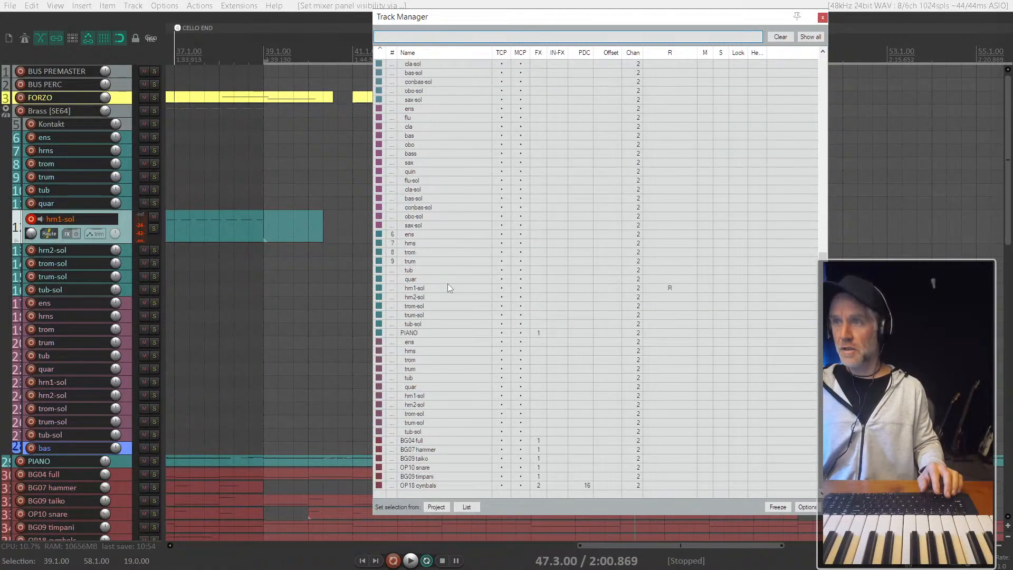
scroll(132, 462, down, 6)
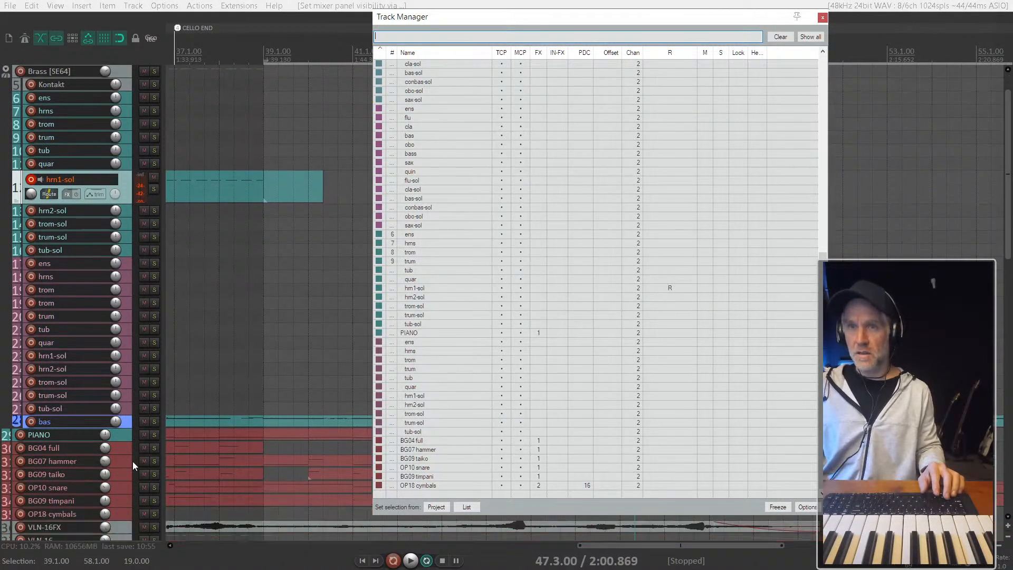
scroll(357, 319, down, 2)
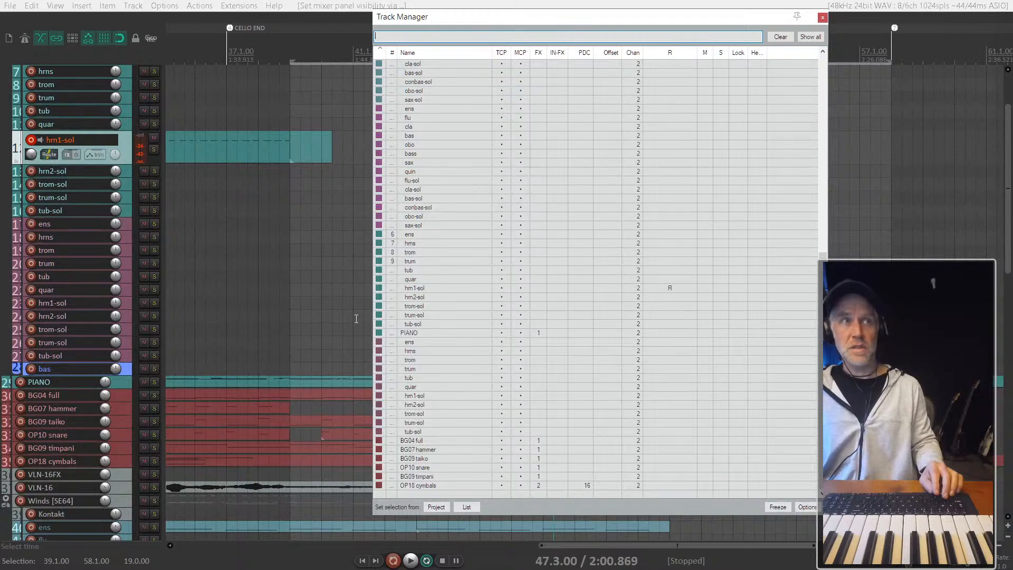
scroll(48, 350, down, 10)
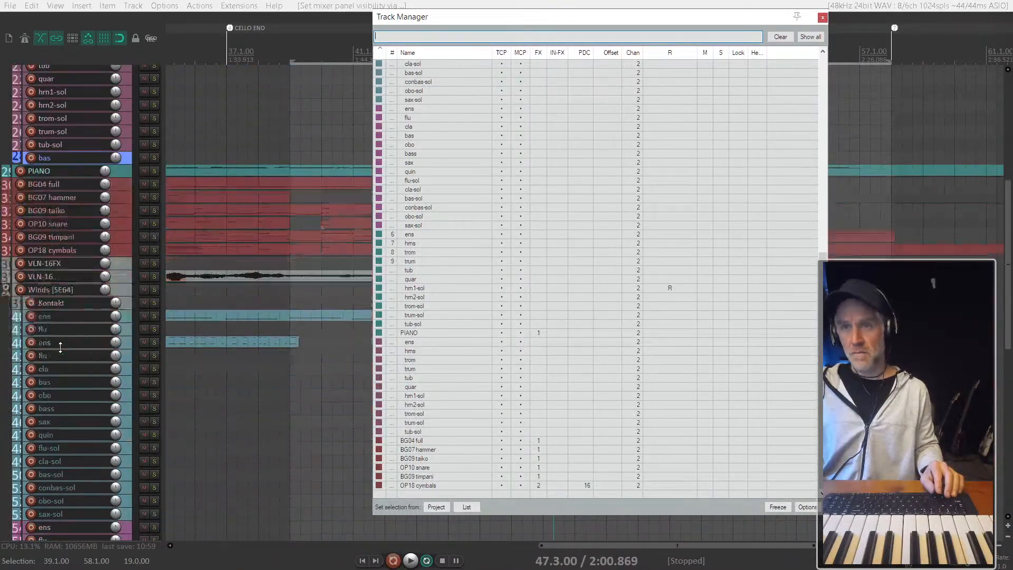
scroll(60, 347, down, 4)
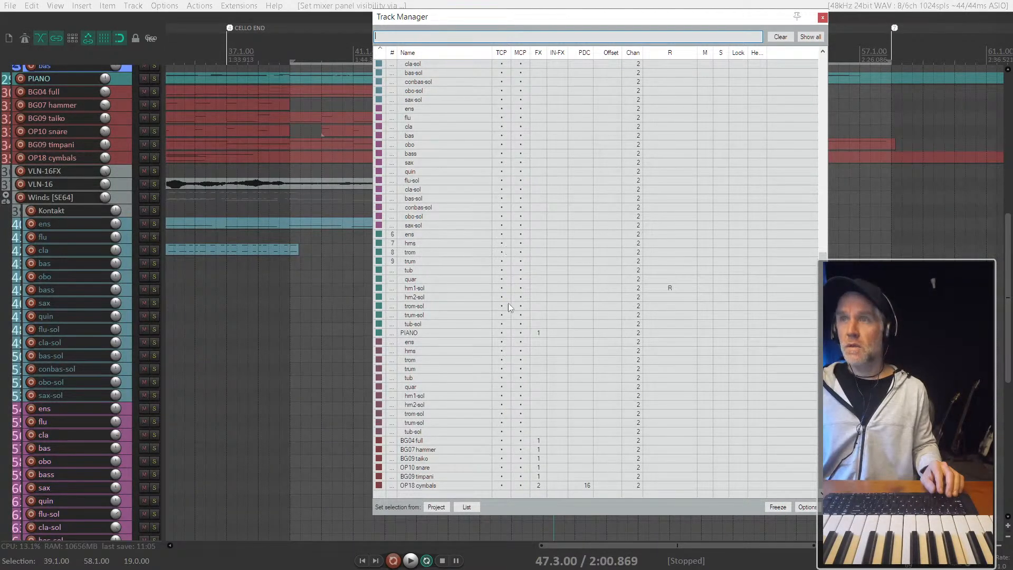
scroll(58, 463, down, 6)
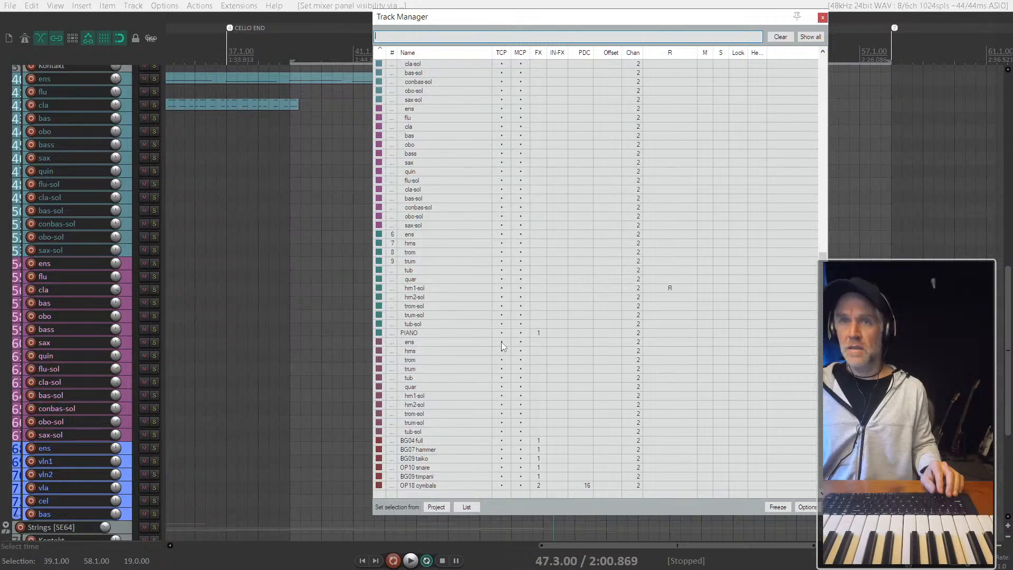
drag(502, 342, 501, 433)
- Hide the purple woodwind tracks ens through sax-sol from the arrange view's track list, and close the Track Manager
scroll(501, 426, up, 12)
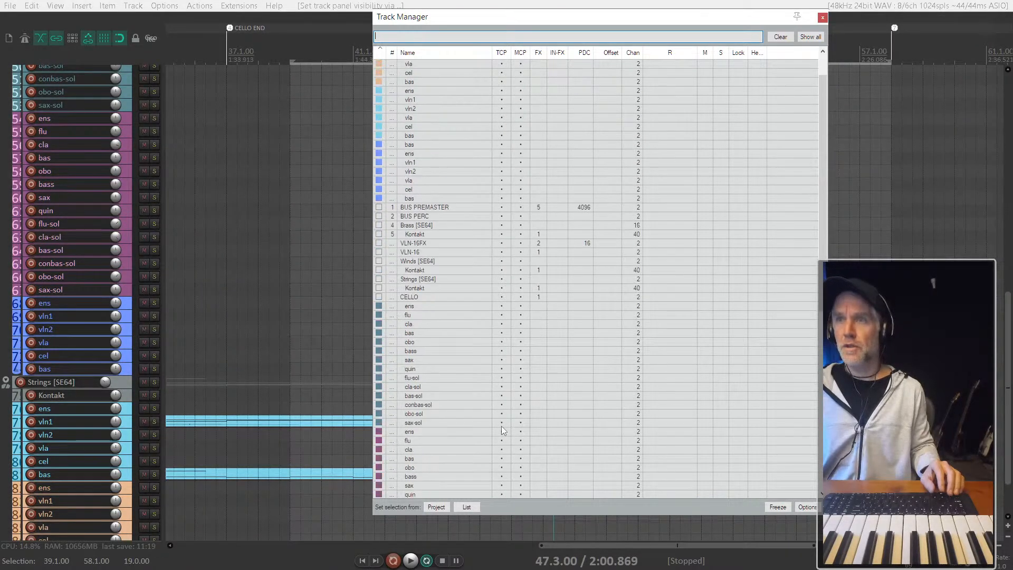
scroll(502, 426, down, 5)
drag(498, 298, 504, 414)
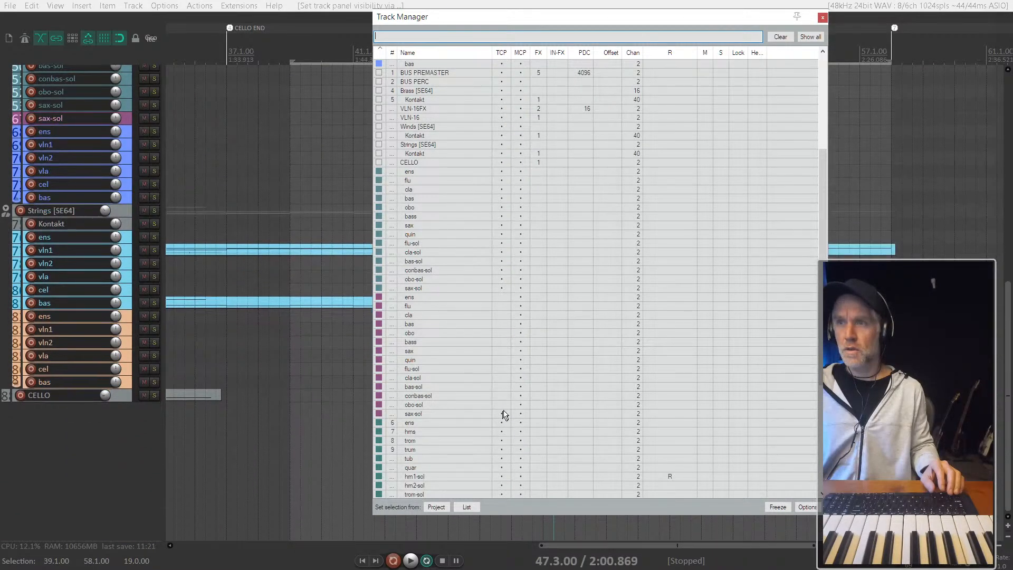
scroll(503, 413, up, 6)
scroll(64, 286, up, 10)
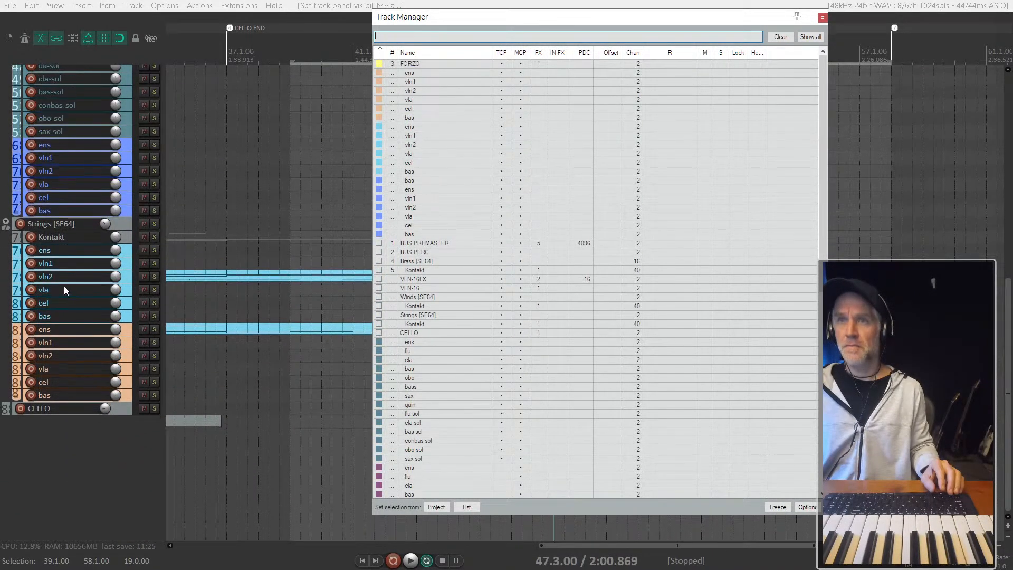
scroll(65, 274, up, 4)
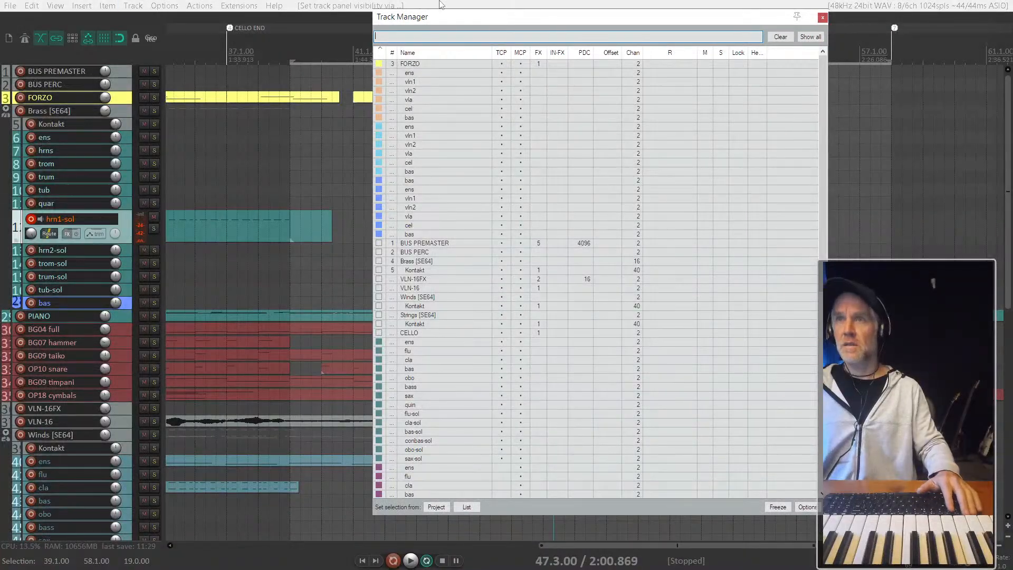
click(823, 18)
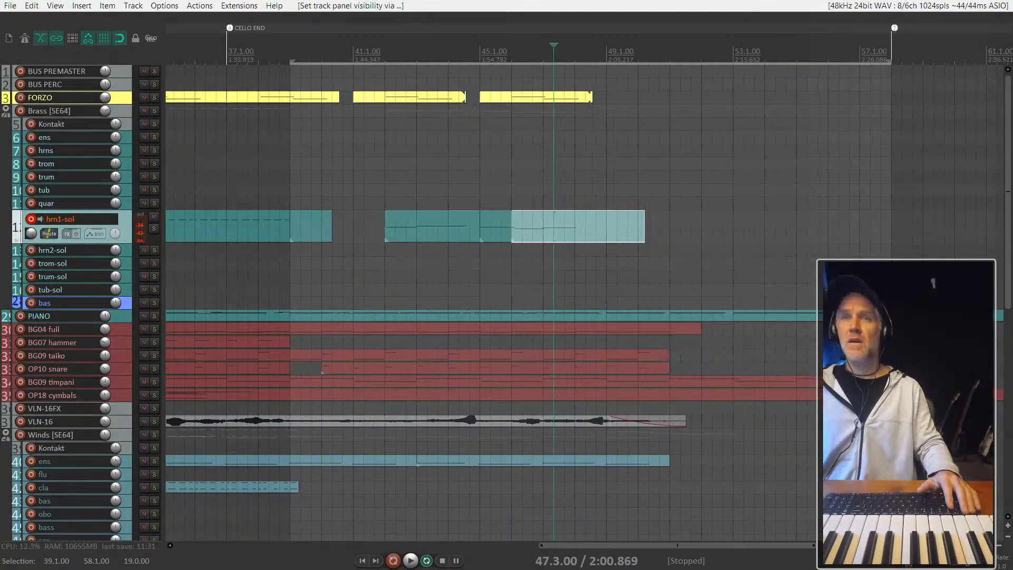
- Disarm recording on hrn1-sol and, with the edit cursor at 43.1.00, move the track selection down to the blue bas track
click(32, 219)
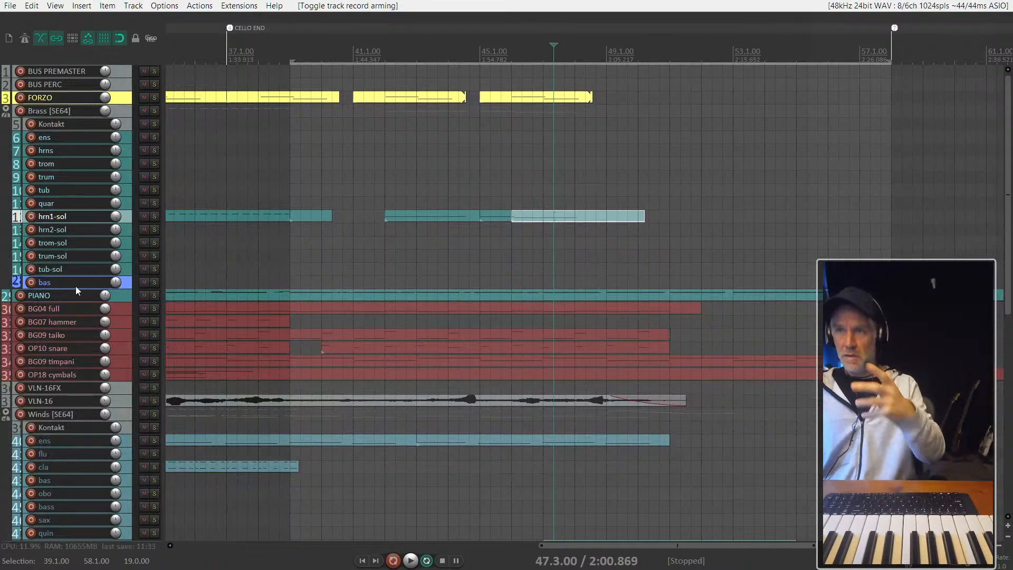
scroll(511, 227, down, 1)
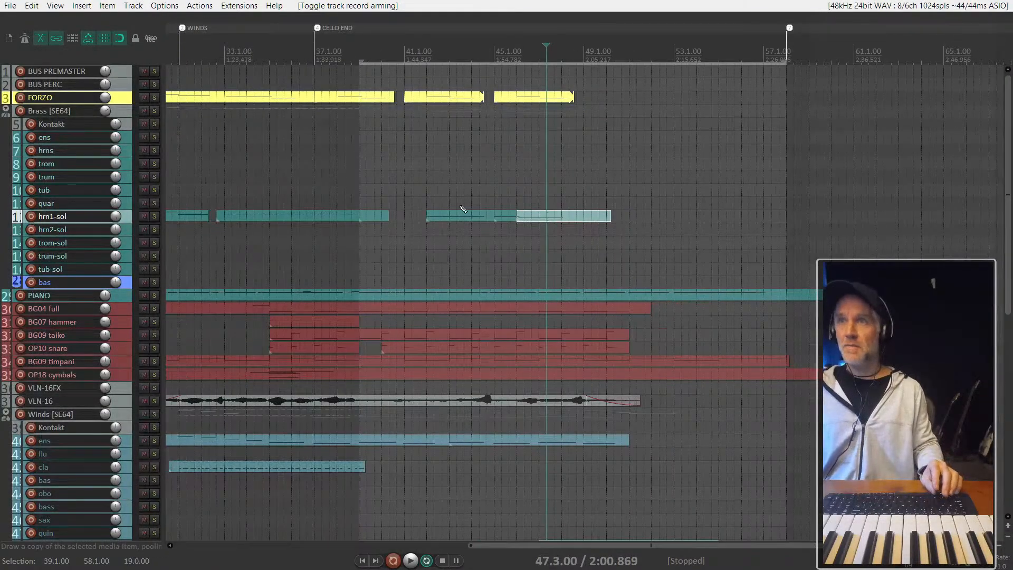
click(448, 177)
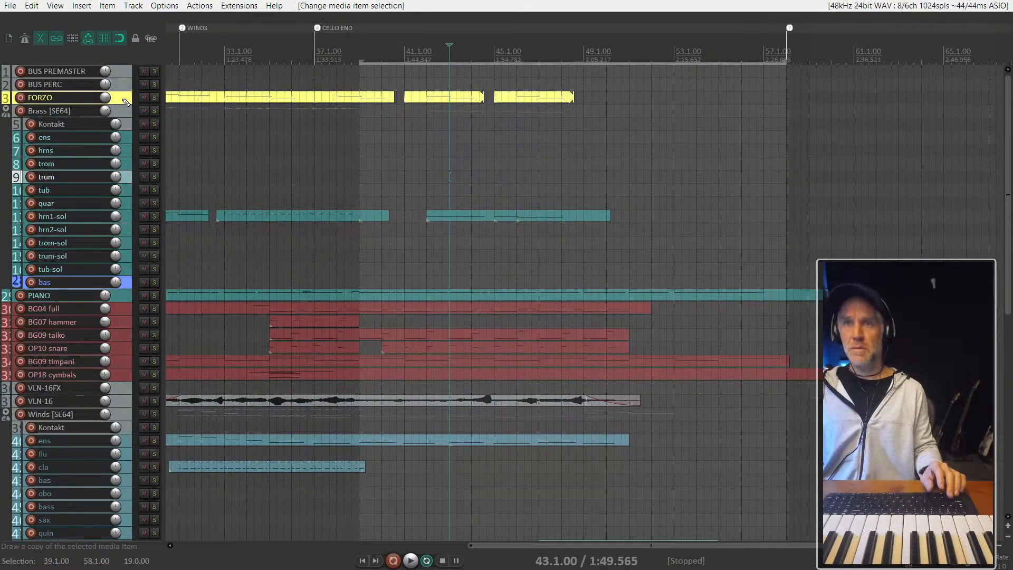
key(ctrl+Down)
key(ctrl+Down)
key(ctrl+Down)
key(ctrl+Down)
key(ctrl+Down)
key(ctrl+Down)
key(ctrl+Down)
key(ctrl+Down)
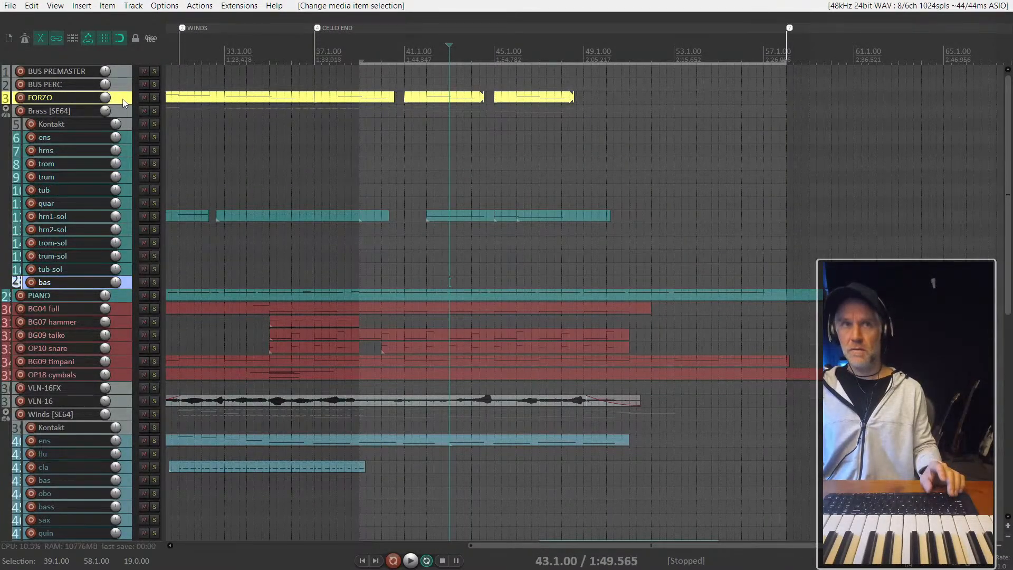
- Select the tracks from FORZO down to bas and colour them yellow with SWS custom color 12
click(123, 103)
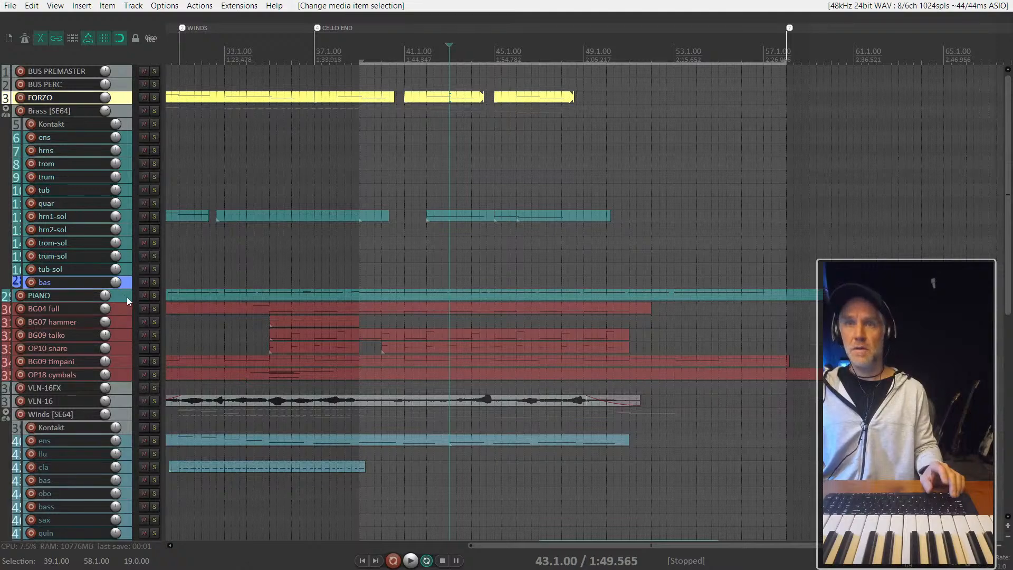
shift+click(128, 285)
right_click(128, 285)
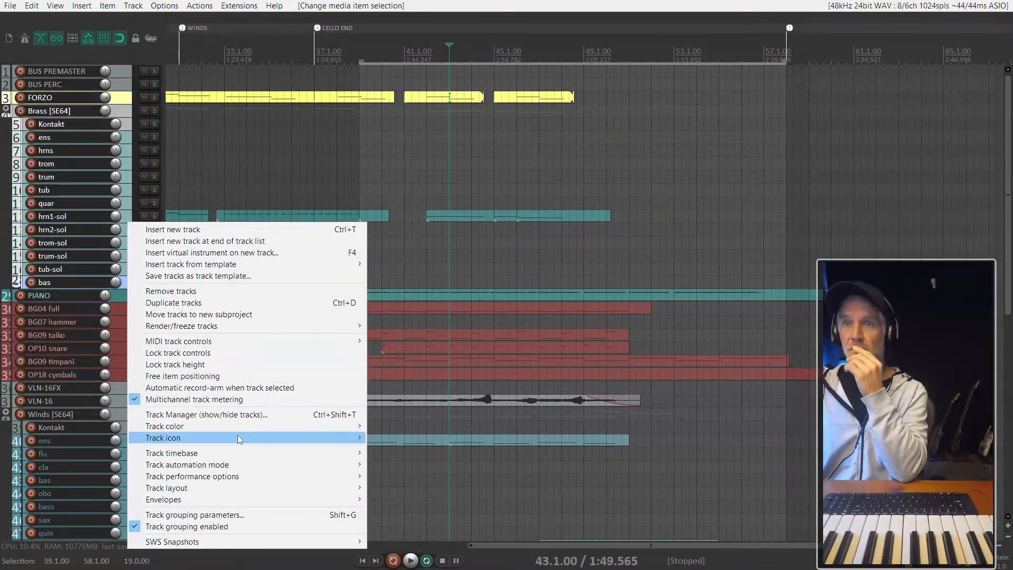
mouse_move(241, 426)
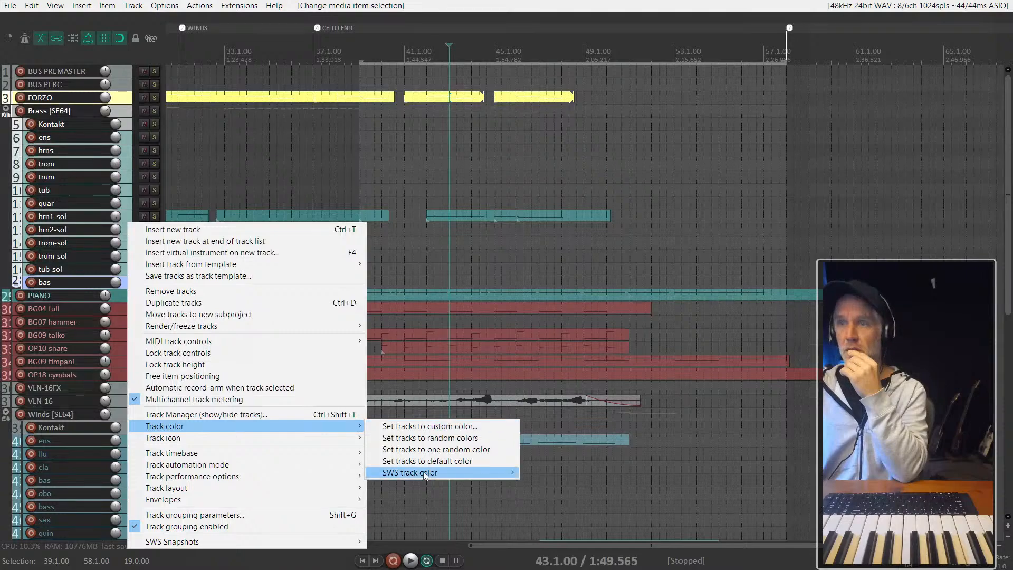
mouse_move(438, 473)
click(561, 404)
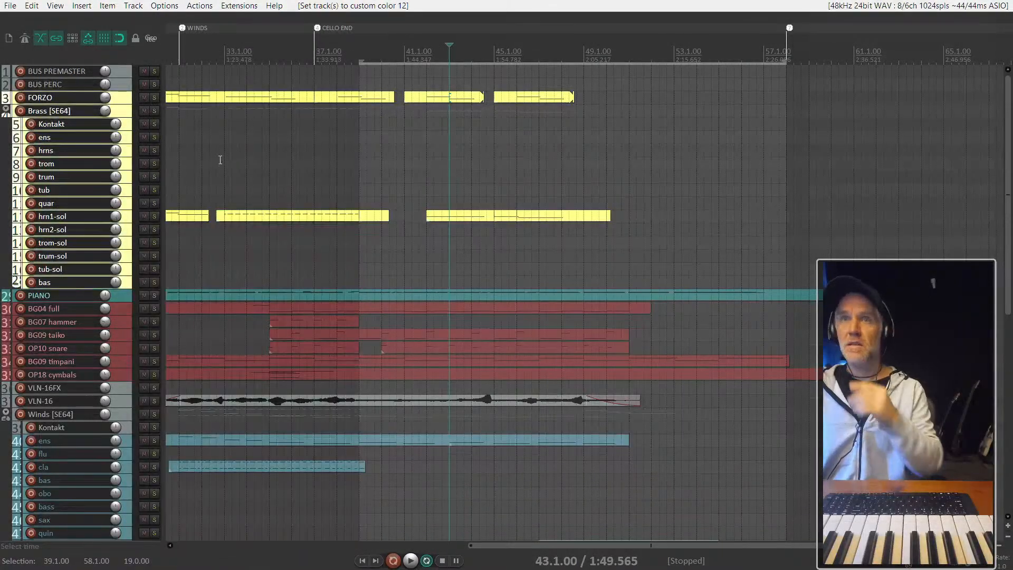
- Place the edit cursor at 33.1.00 and hide the dark blue string tracks ens through bas from the arrange view's track list using the Track Manager
click(223, 137)
scroll(96, 314, down, 3)
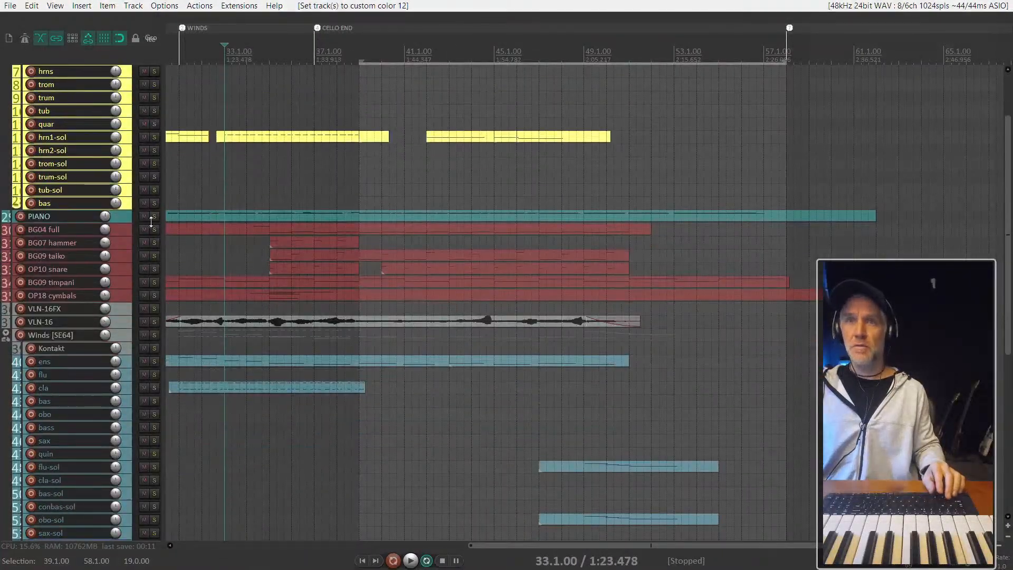
scroll(122, 233, down, 3)
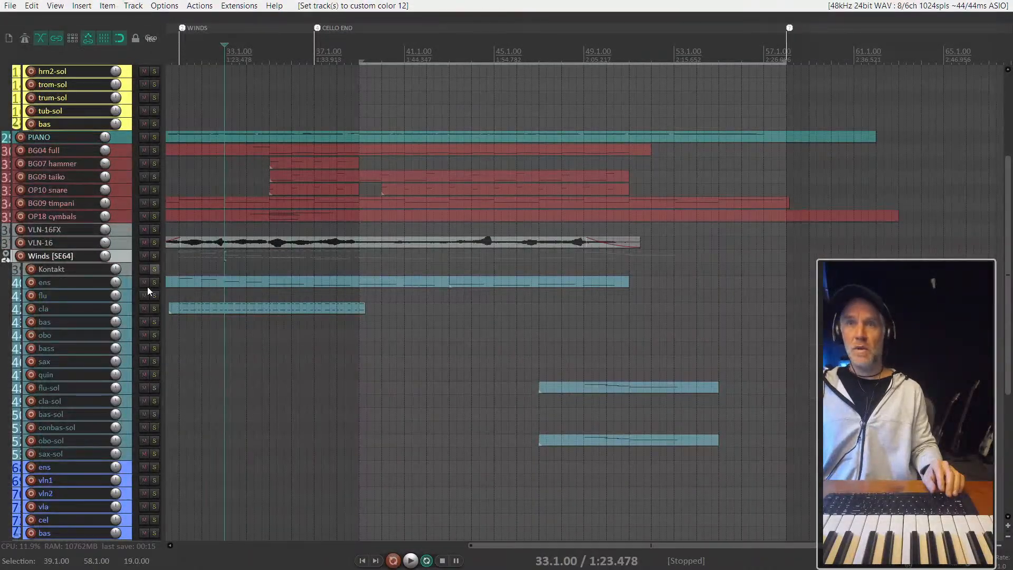
scroll(147, 286, down, 6)
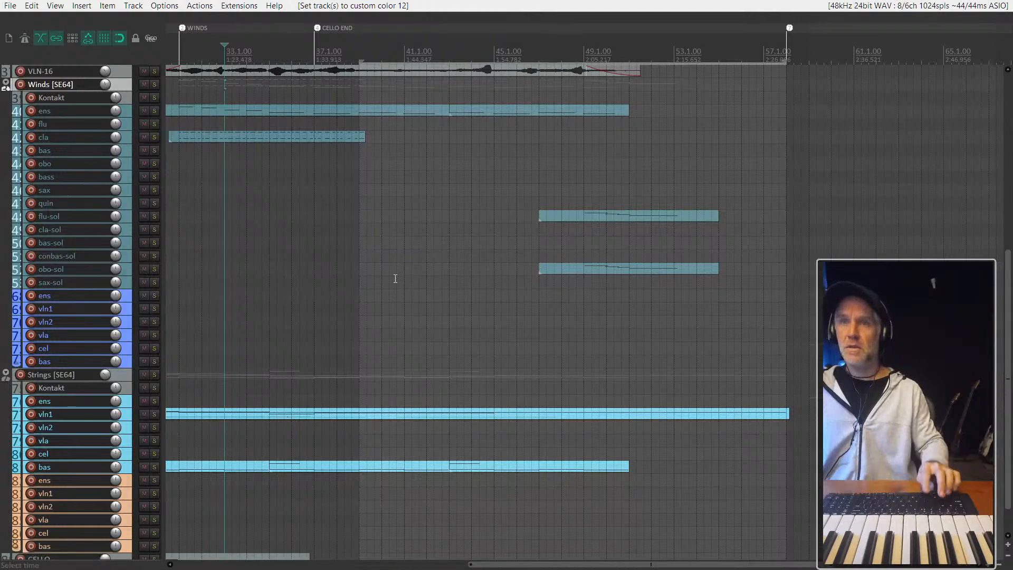
key(ctrl+alt+m)
scroll(444, 252, down, 4)
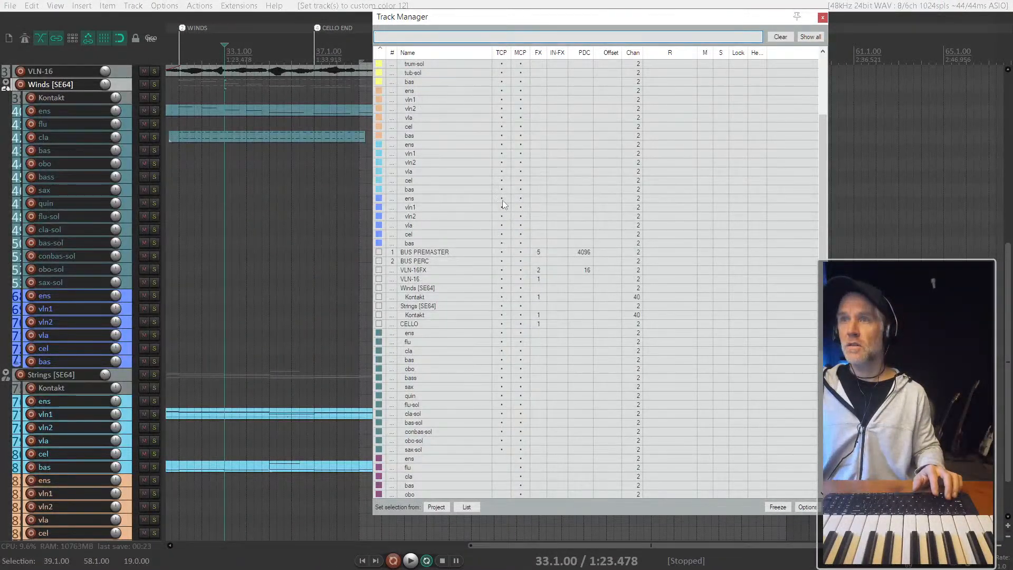
drag(502, 201, 502, 245)
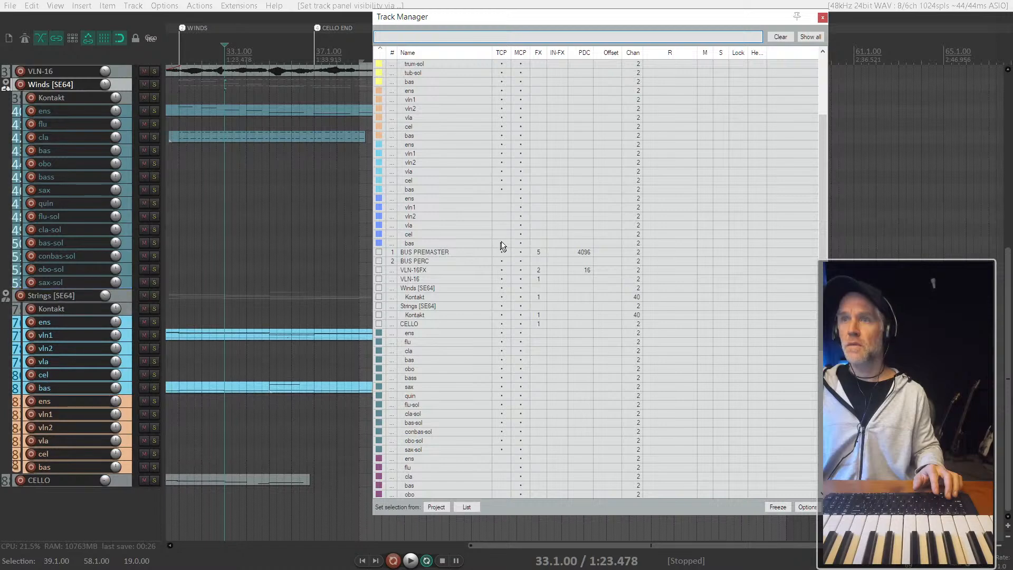
key(Escape)
- Select the tracks from Winds [SE64] down to sax-sol and cycle random custom colors until they are blue
scroll(102, 333, up, 2)
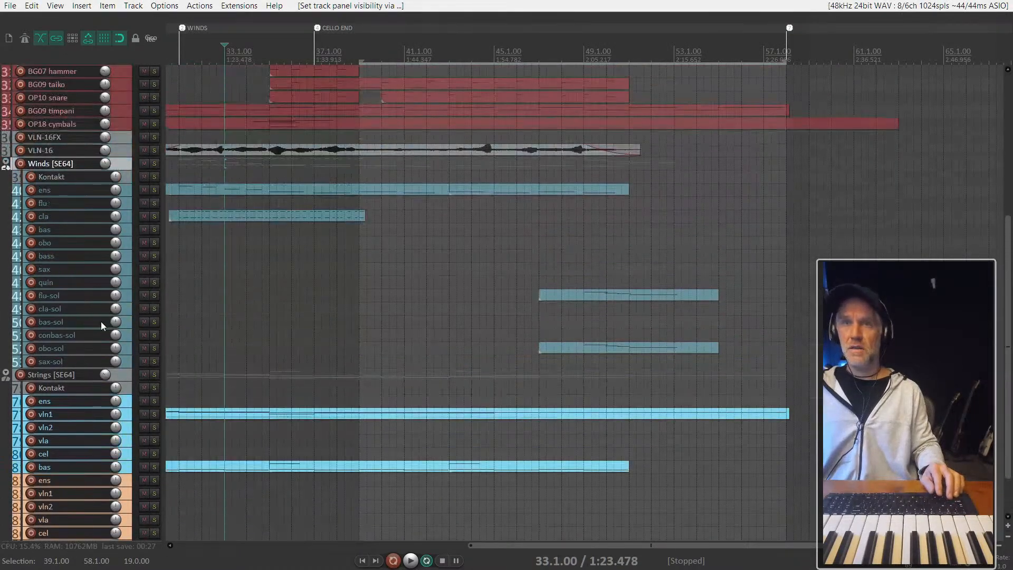
shift+click(125, 365)
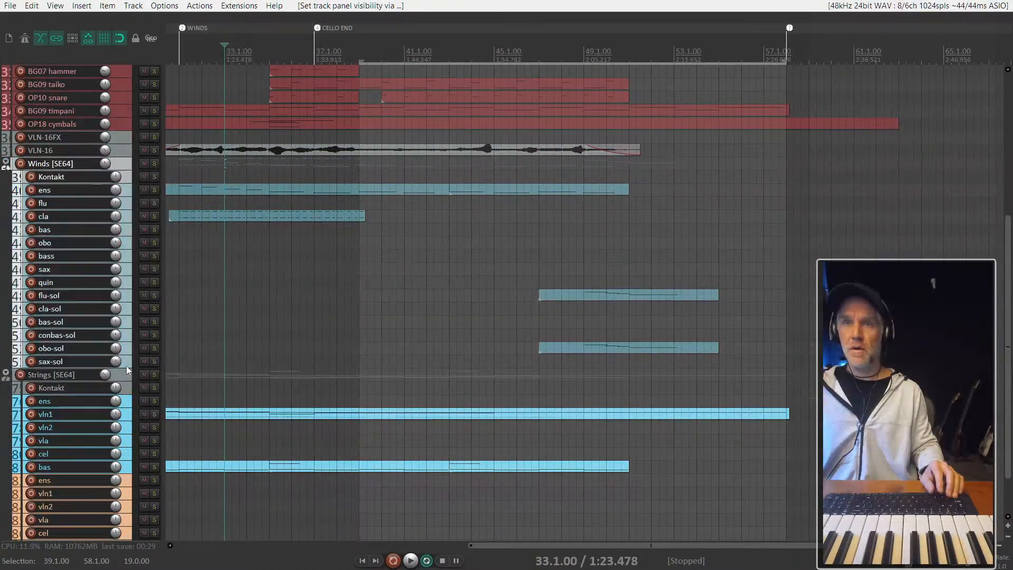
right_click(126, 365)
key(Escape)
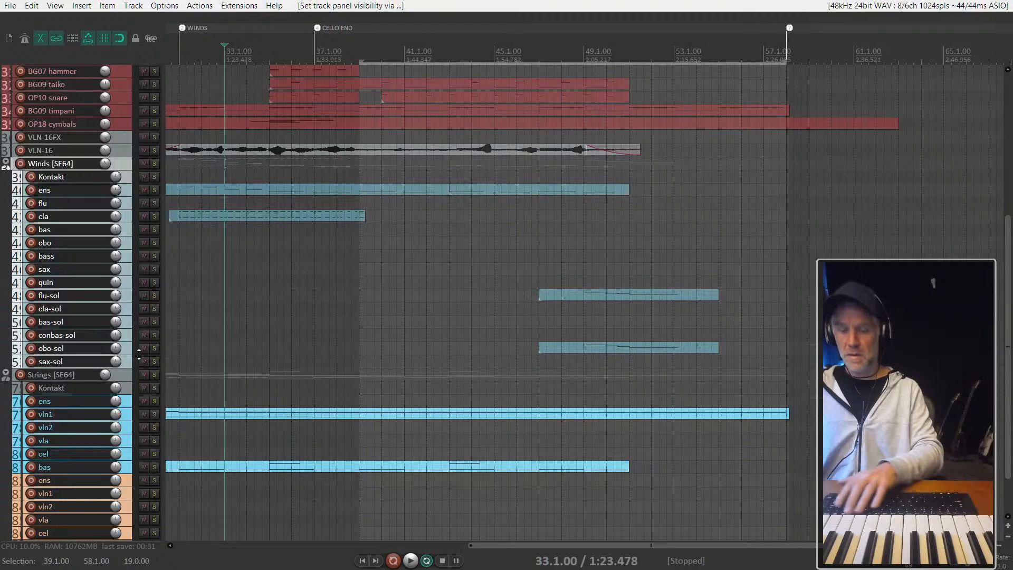
key(shift+c)
key(shift+c)
key(shift+c)
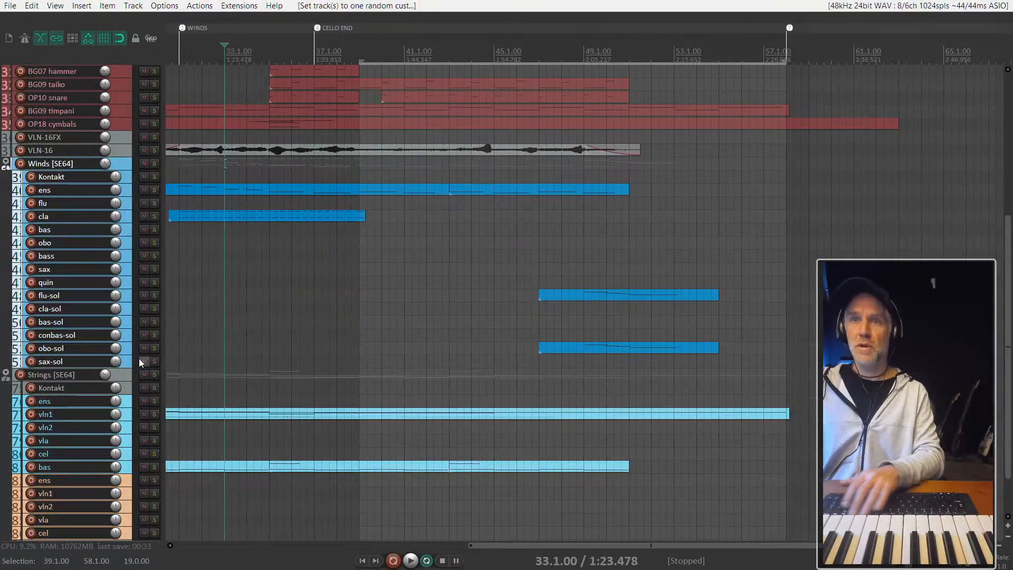
- Hide the orange string tracks ens through bas from the arrange view's track list using the Track Manager, and close it
scroll(145, 385, down, 3)
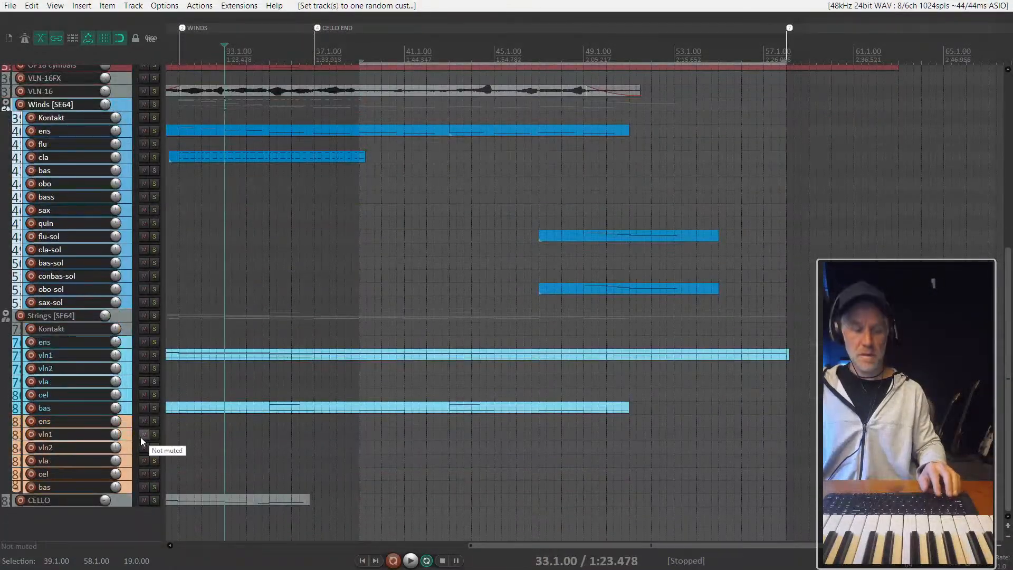
key(ctrl+alt+m)
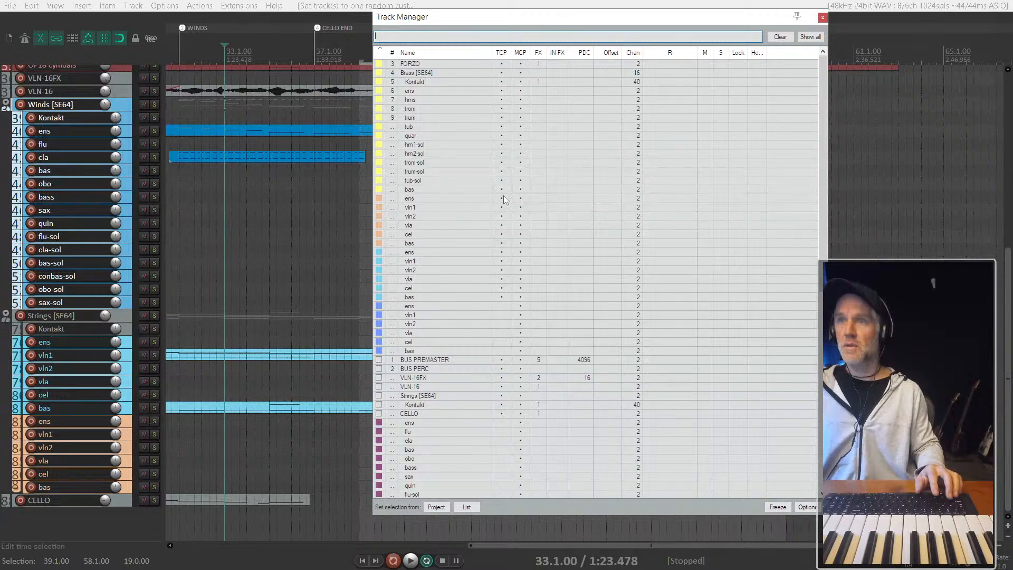
drag(502, 200, 504, 244)
key(ctrl+alt+m)
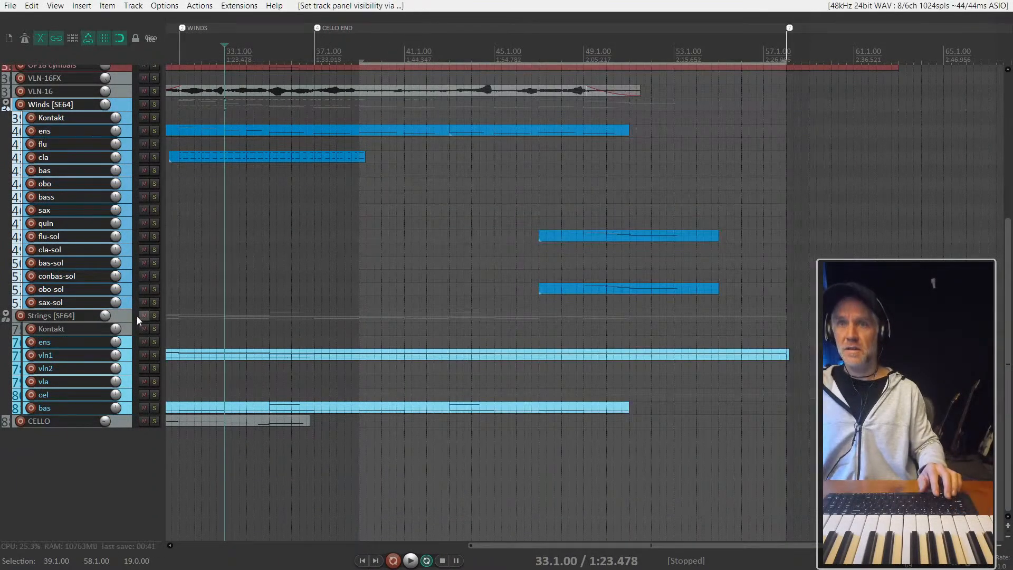
- Select the tracks from Strings [SE64] down to CELLO and cycle random custom colors until they are bright green
shift+click(129, 408)
shift+click(123, 420)
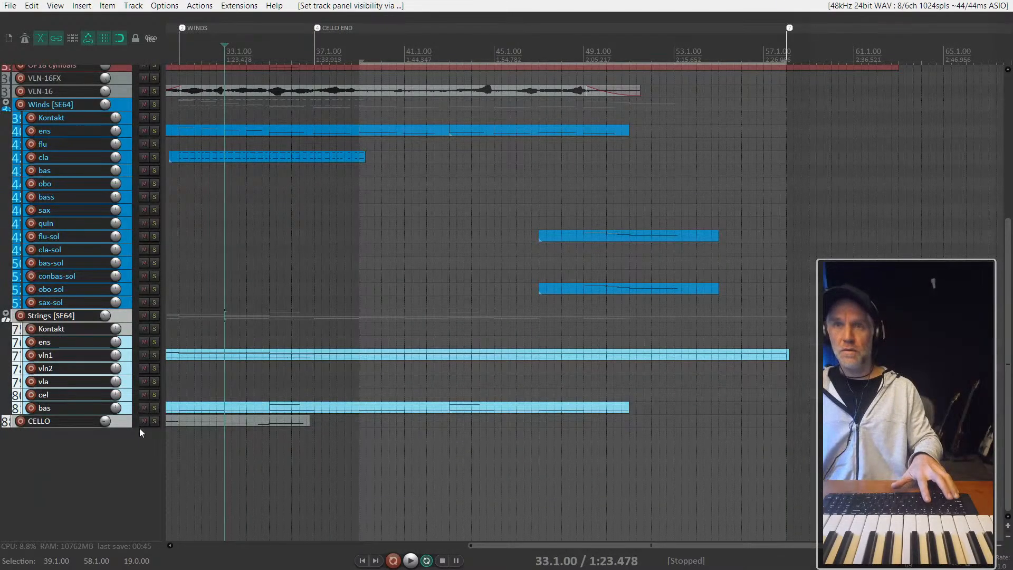
key(shift+c)
key(shift+c)
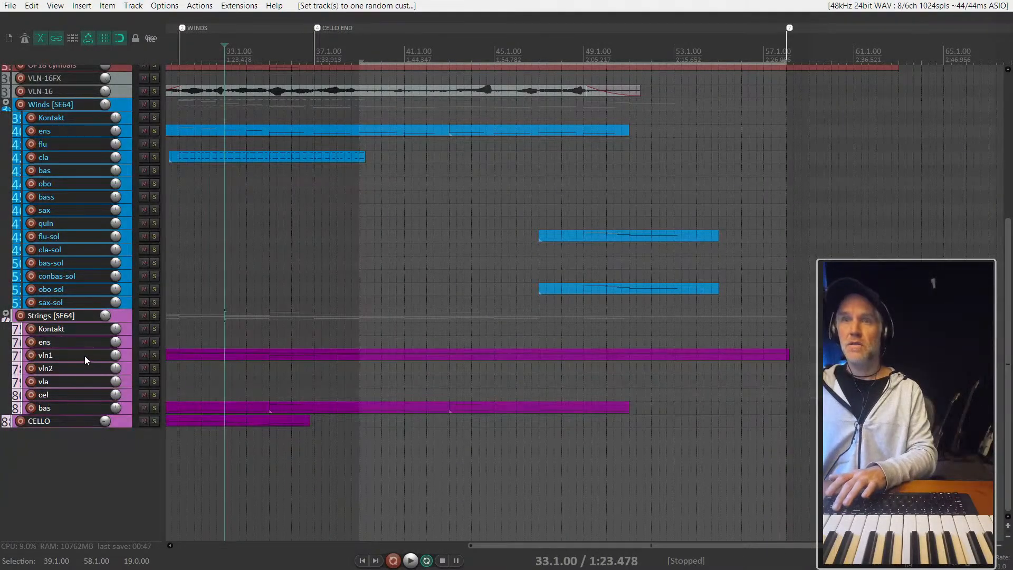
key(shift+c)
key(shift+c)
key(shift+c)
key(shift+c)
key(shift+c)
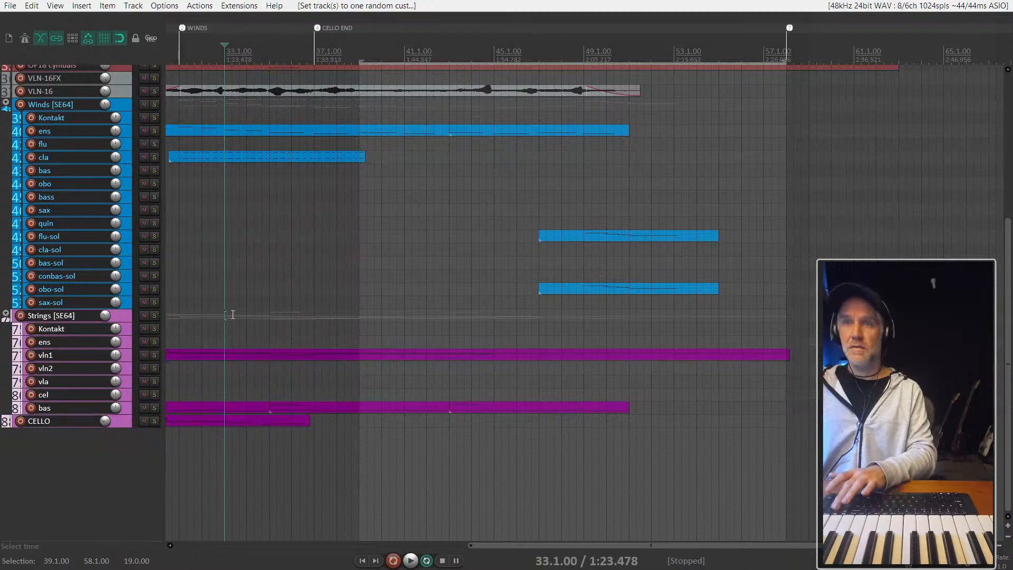
key(shift+c)
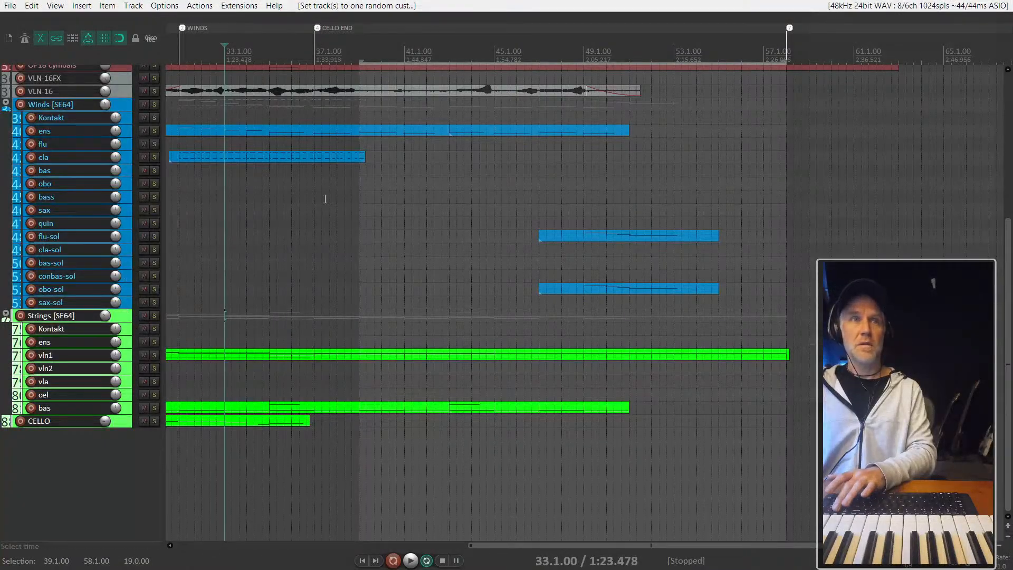
- Colour the PIANO track pink with a random custom color
scroll(325, 199, down, 3)
scroll(87, 224, up, 5)
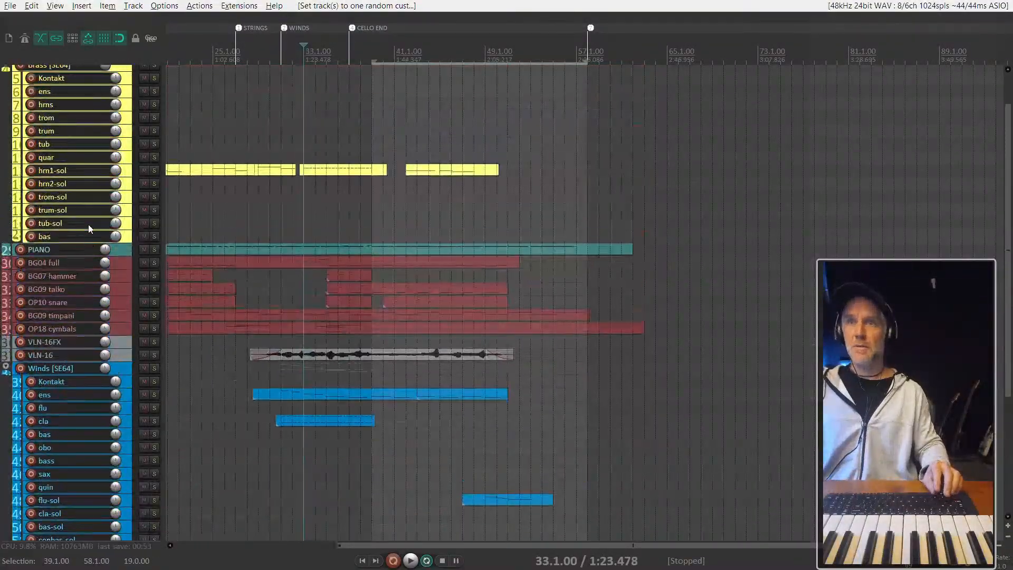
click(124, 251)
key(shift+c)
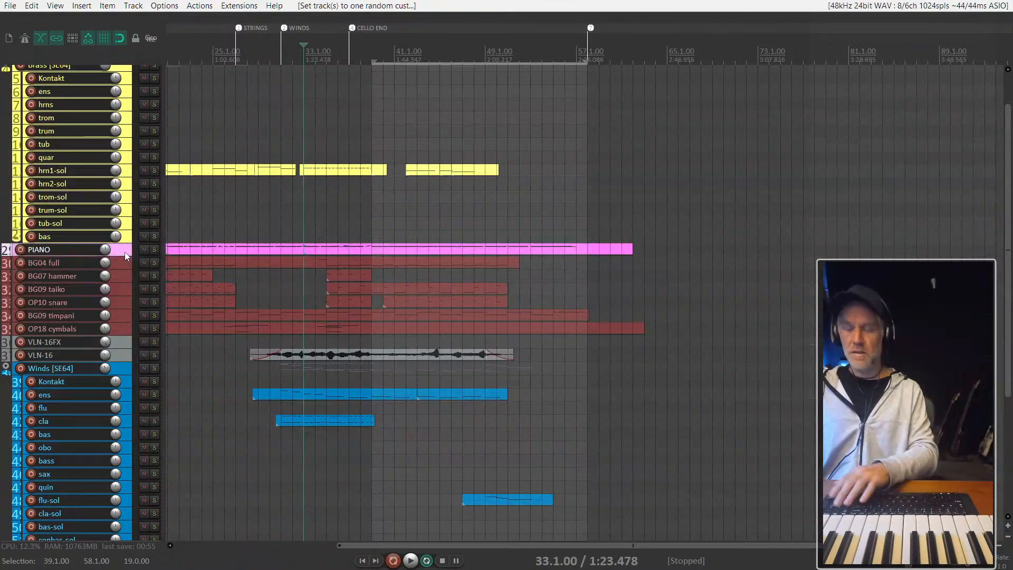
- Select VLN-16FX and VLN-16 and move both tracks below CELLO at the end of the track list
click(122, 267)
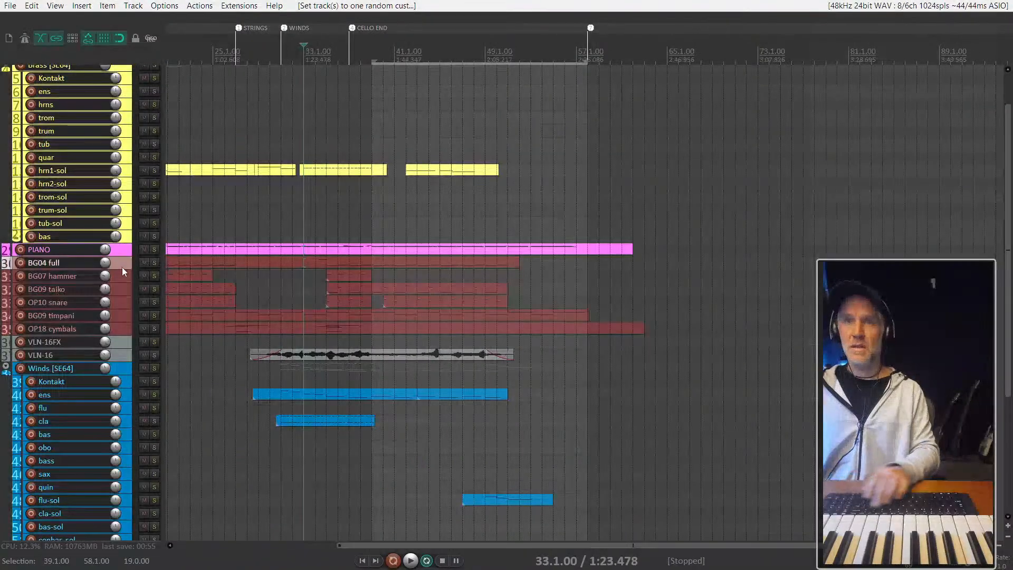
shift+click(125, 330)
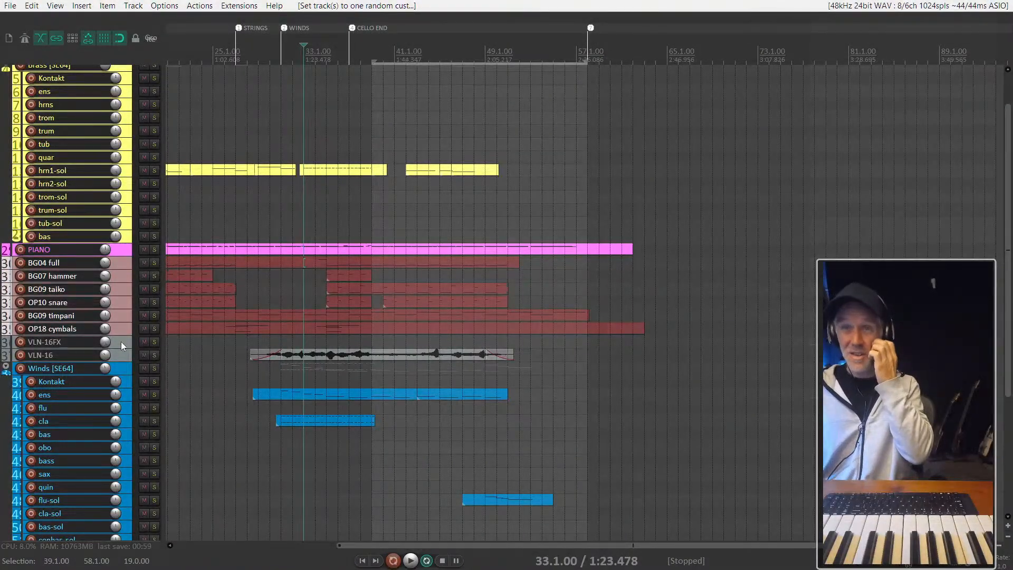
scroll(122, 343, down, 3)
click(116, 280)
shift+click(118, 290)
scroll(119, 264, down, 3)
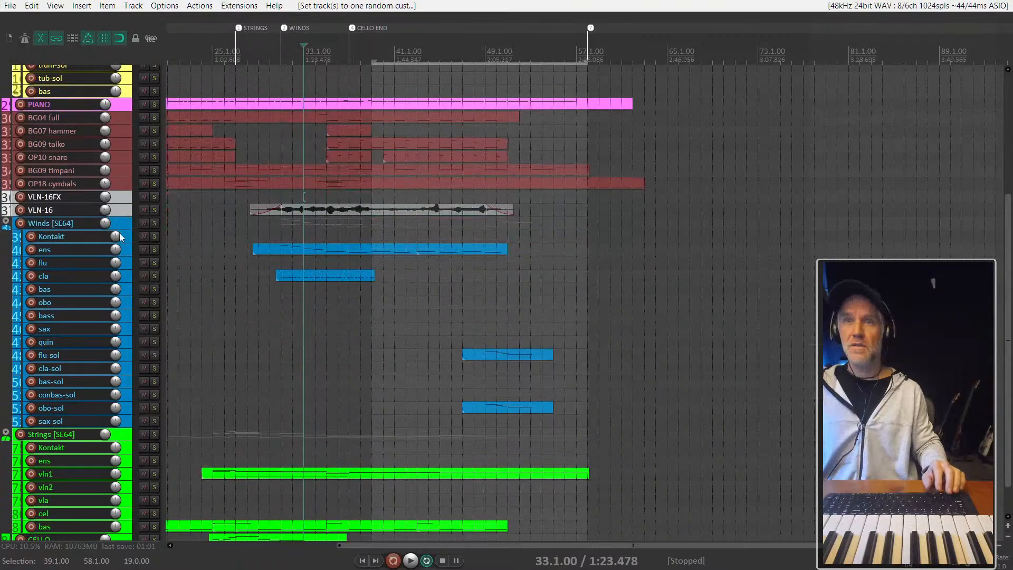
scroll(121, 222, down, 2)
drag(122, 156, 106, 508)
- Colour the VLN-16FX and VLN-16 tracks bright green like the strings, and place the edit cursor at 28.1.00
click(123, 488)
shift+click(123, 499)
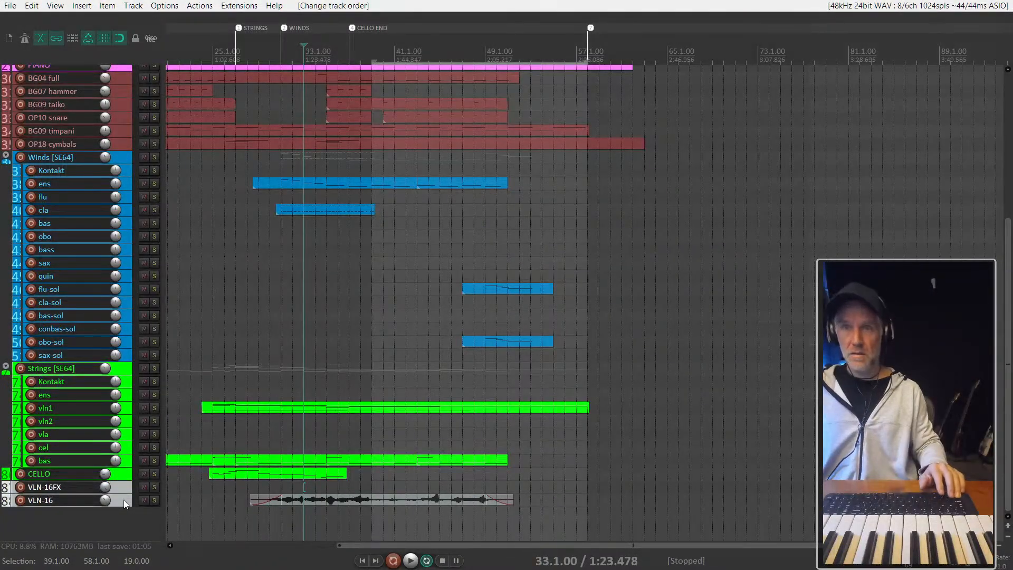
key(shift+c)
key(shift+c)
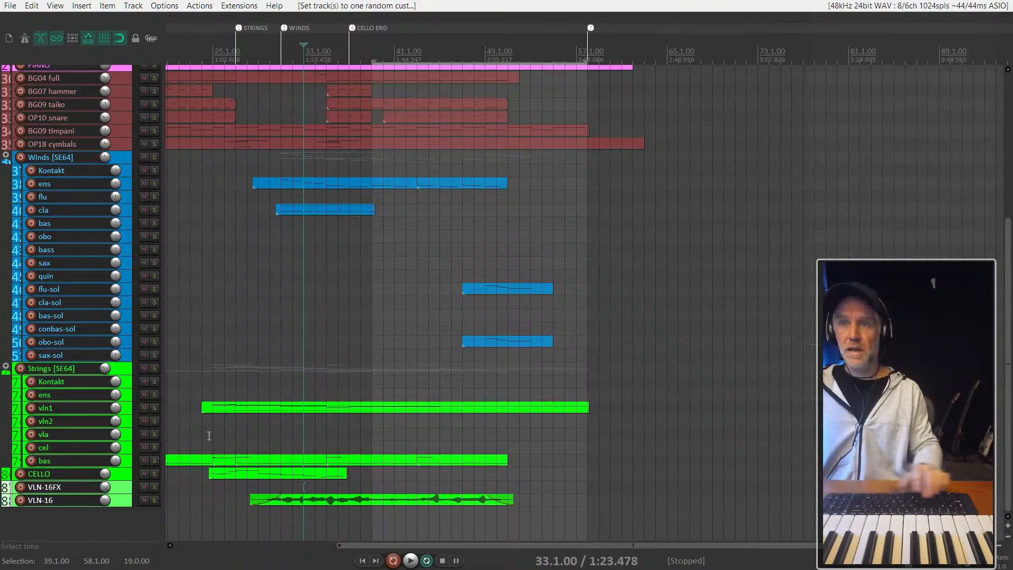
click(247, 381)
- Select the percussion tracks from BG04 full down to OP18 cymbals and cycle random custom colors until they are teal
scroll(68, 346, up, 2)
scroll(65, 341, up, 5)
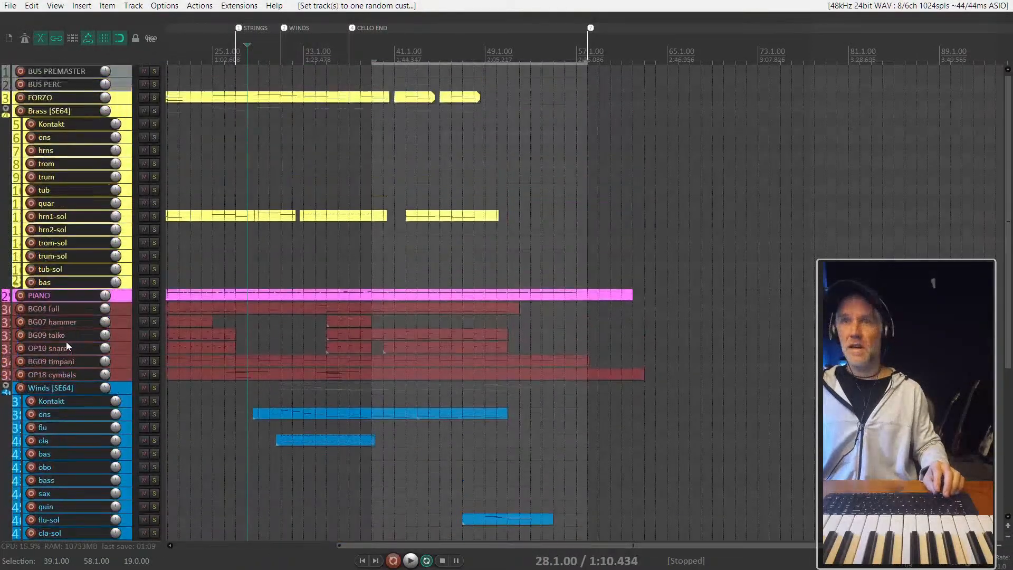
click(124, 311)
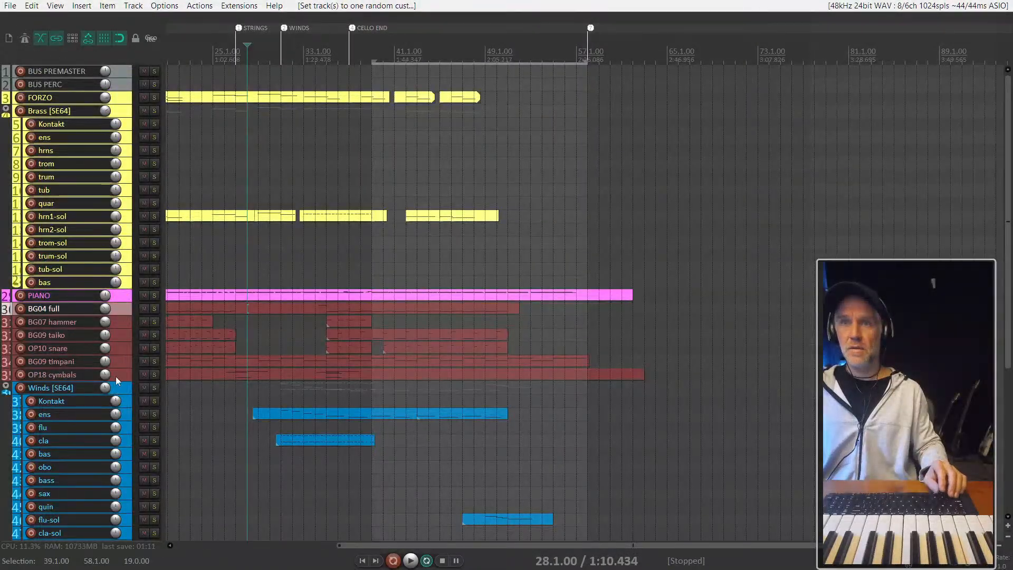
shift+click(116, 375)
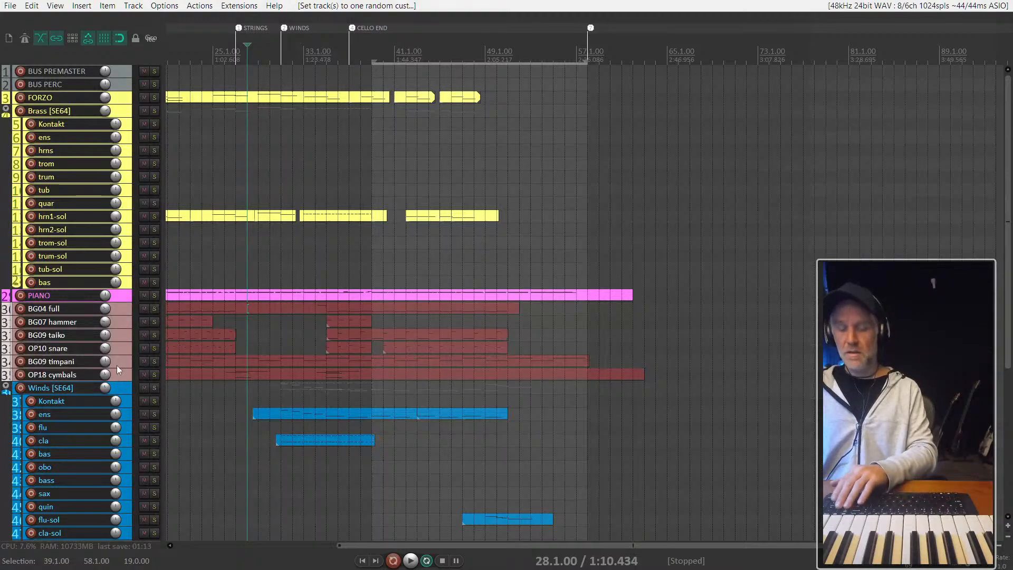
scroll(370, 282, down, 3)
key(c)
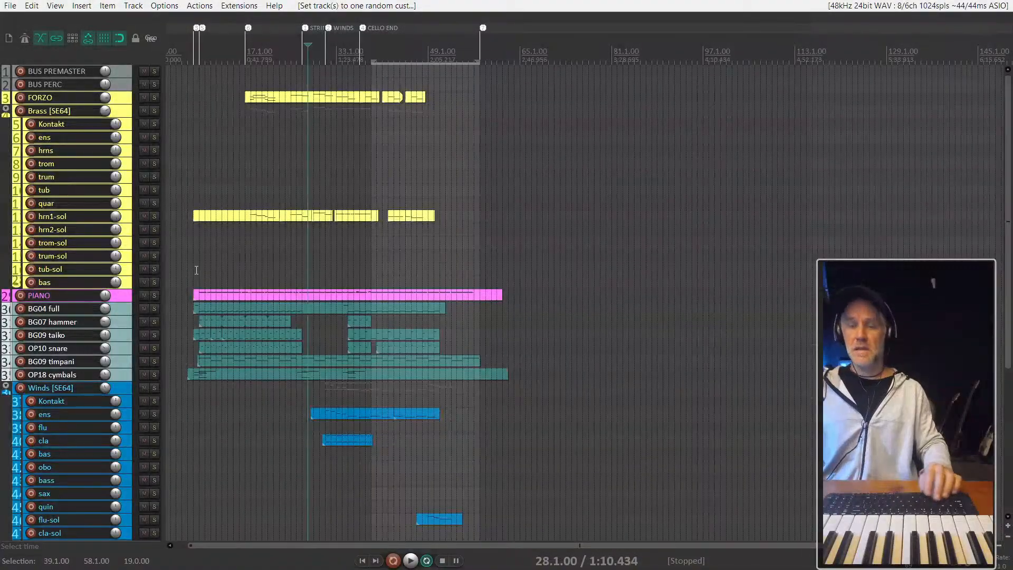
key(c)
key(c)
key(c)
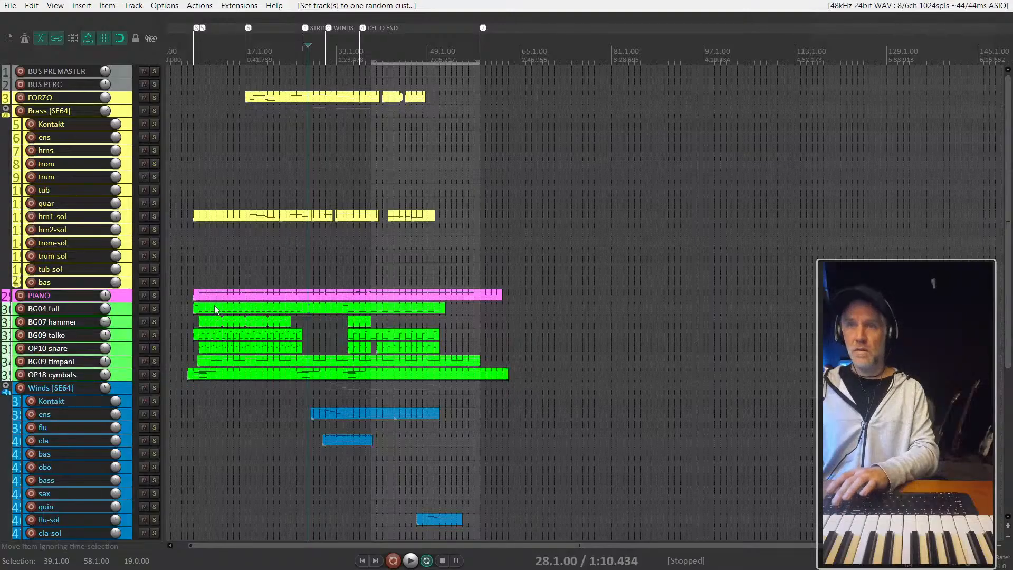
key(c)
key(c)
key(c)
key(c)
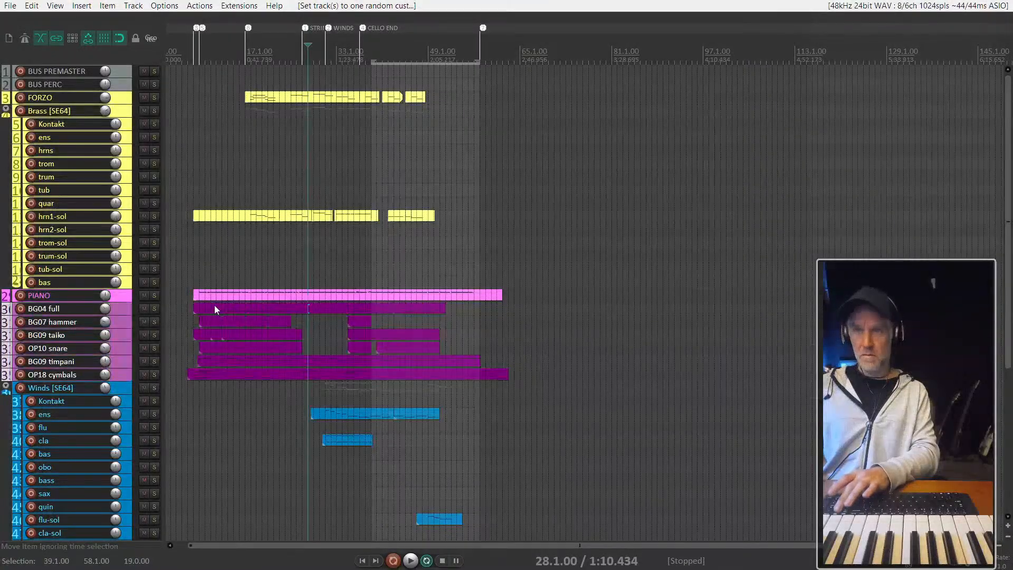
key(c)
key(c)
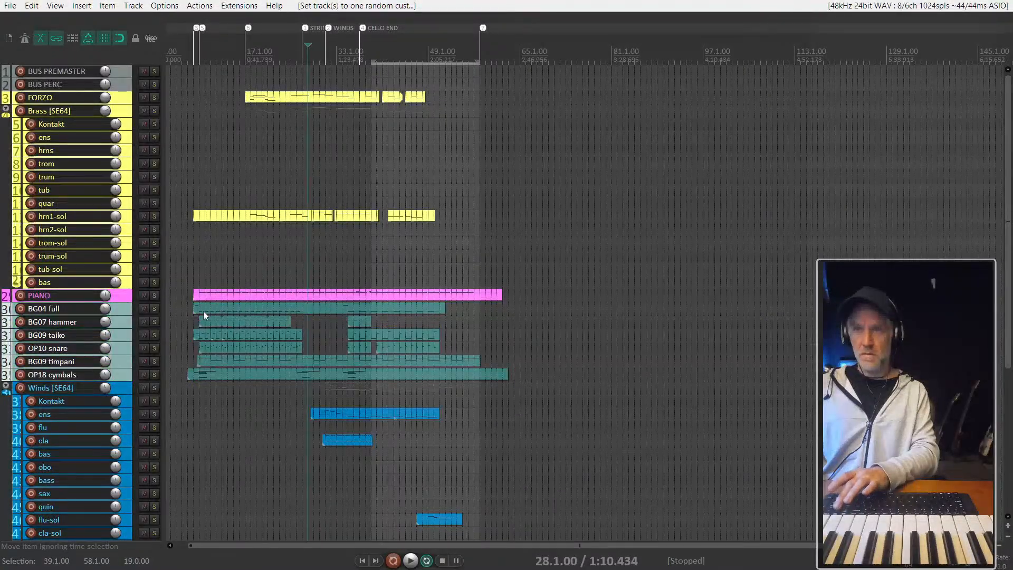
- Place the edit cursor at 8.1.00 and look over the colour-coded brass, piano, percussion, wind and string tracks
click(204, 312)
scroll(203, 313, up, 3)
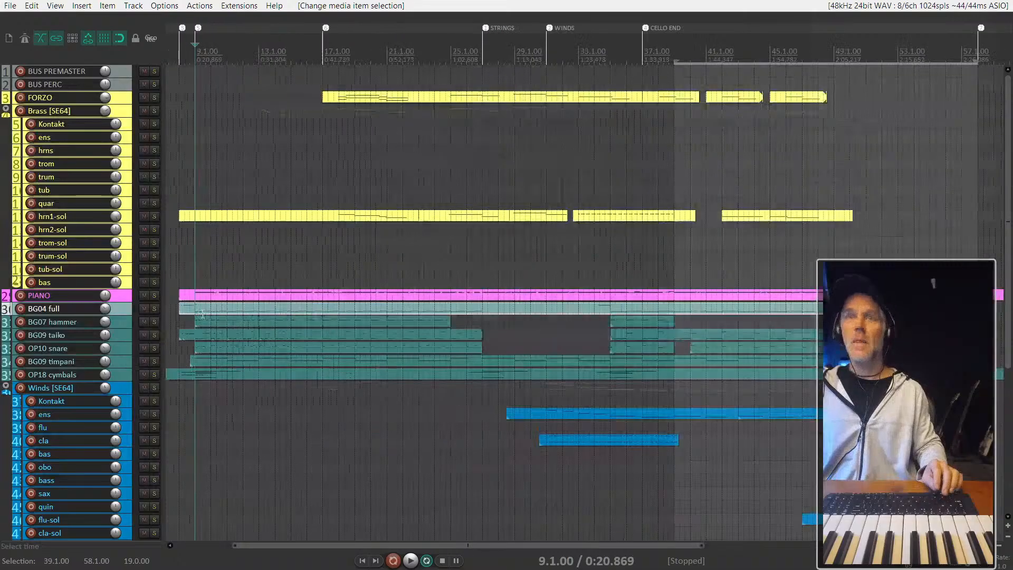
scroll(202, 315, down, 3)
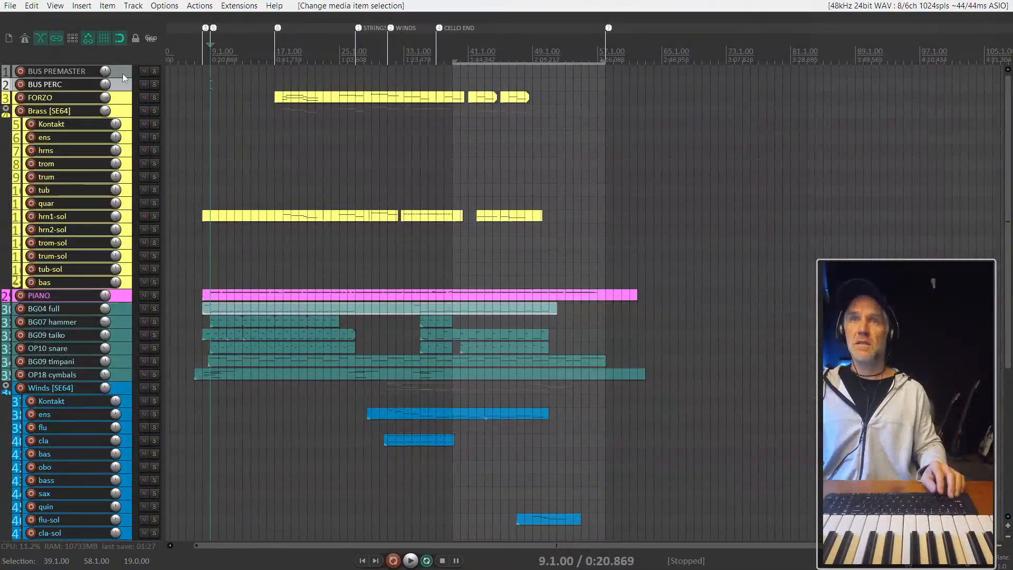
click(206, 143)
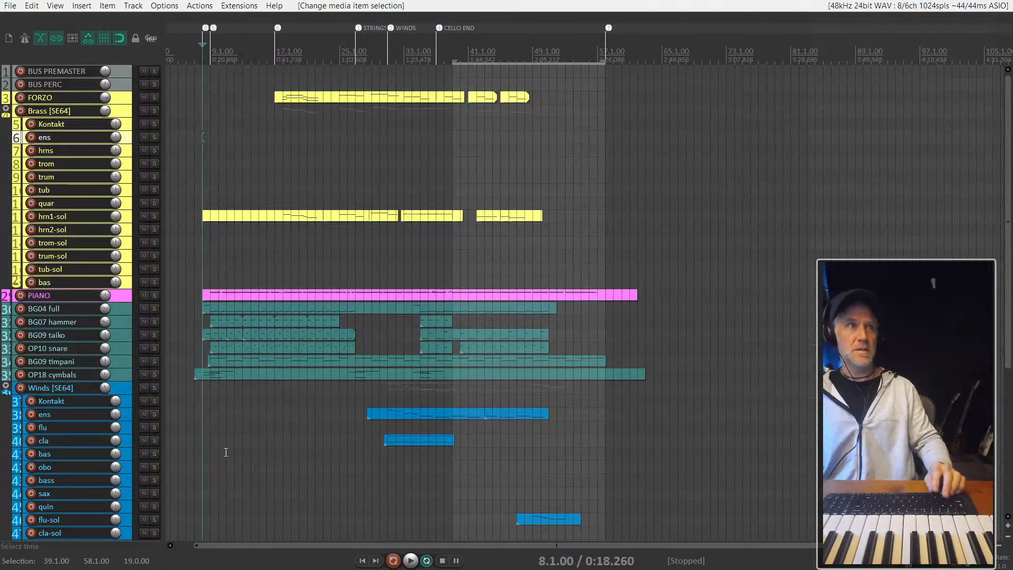
scroll(225, 453, up, 3)
scroll(160, 389, down, 4)
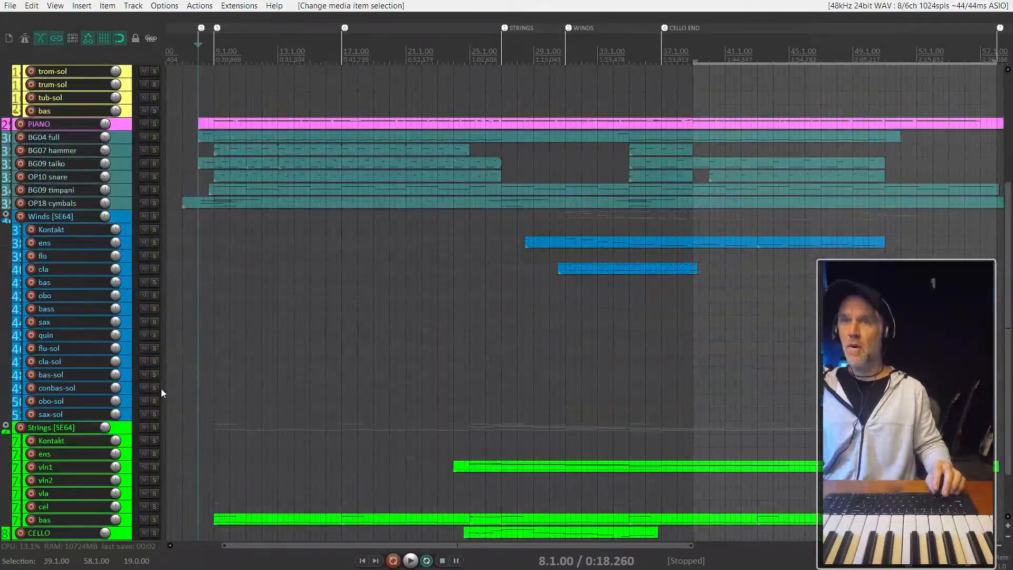
scroll(127, 388, up, 3)
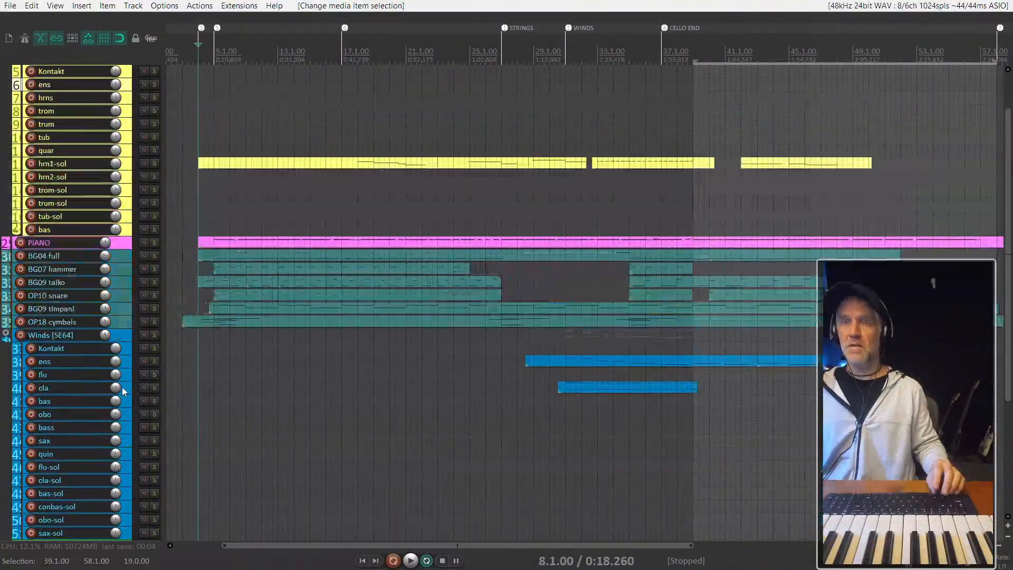
- Extend the start of the time selection back to 7.1.00, ahead of the first items in the arrangement
scroll(124, 391, up, 2)
scroll(500, 278, down, 2)
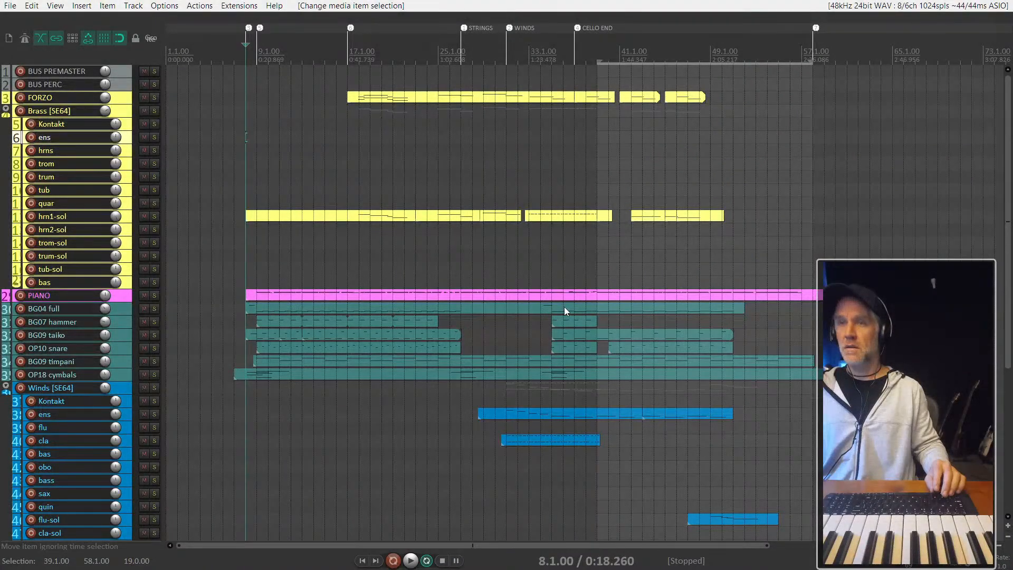
scroll(565, 306, down, 2)
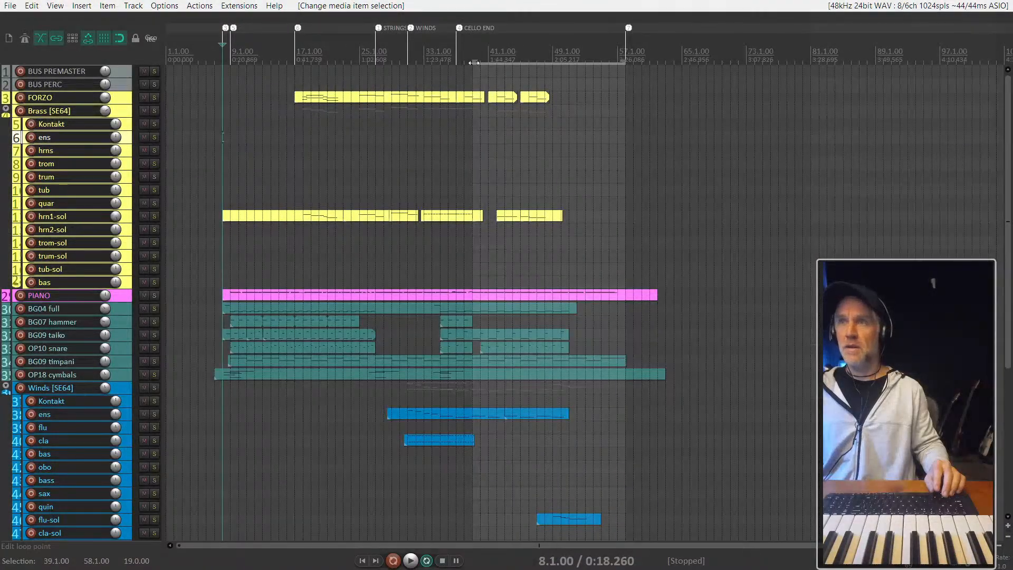
drag(473, 63, 215, 74)
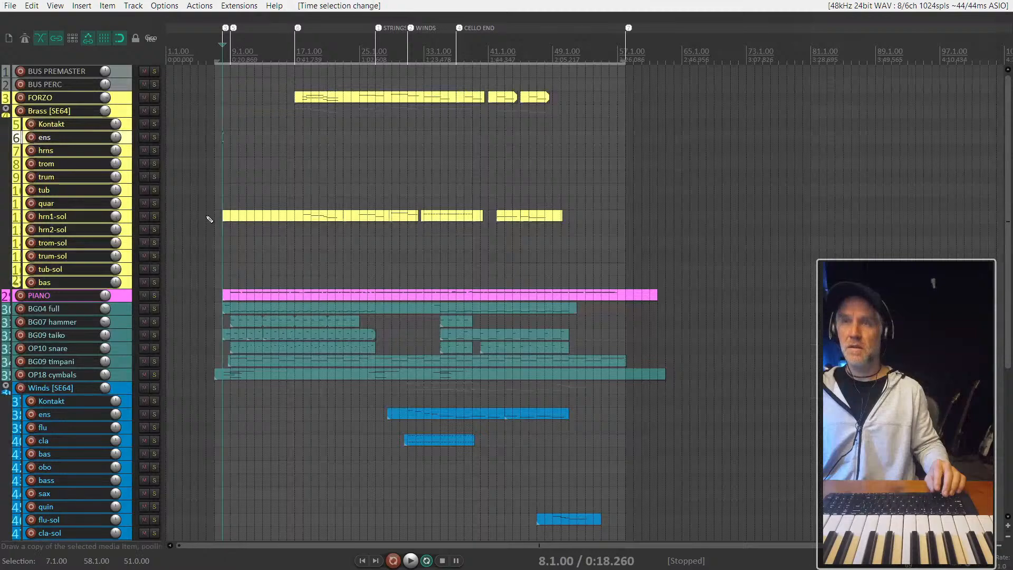
- Select the MIDI items on all tracks from CELLO up to FORZO and glue them to the time selection
scroll(222, 239, down, 6)
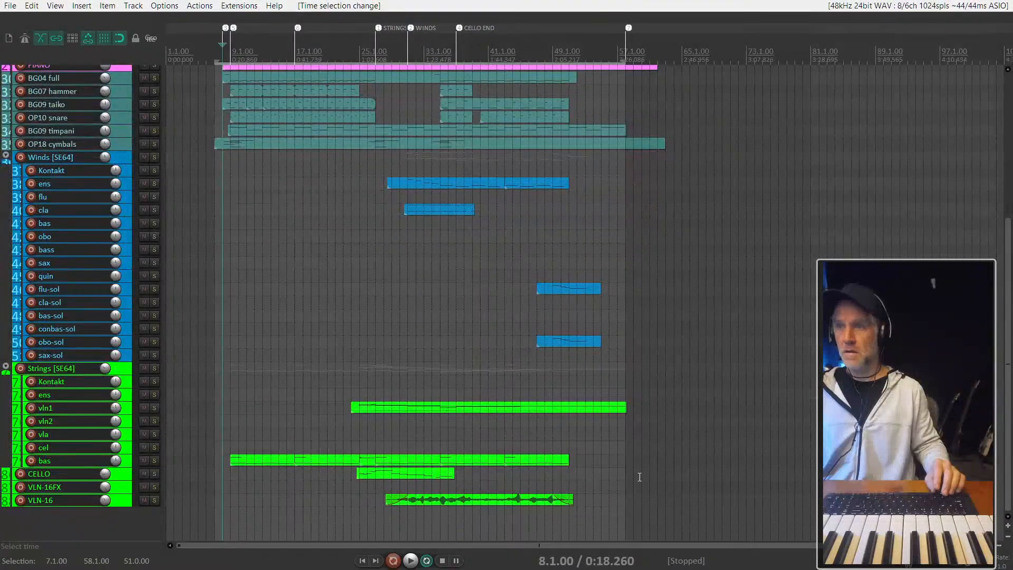
drag(639, 476, 220, 93)
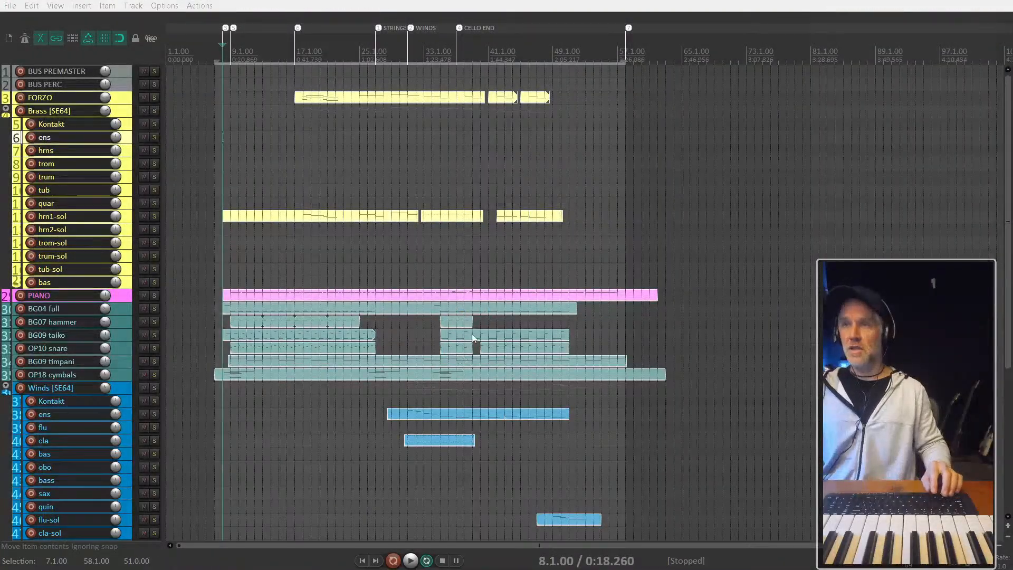
key(ctrl+g)
click(529, 255)
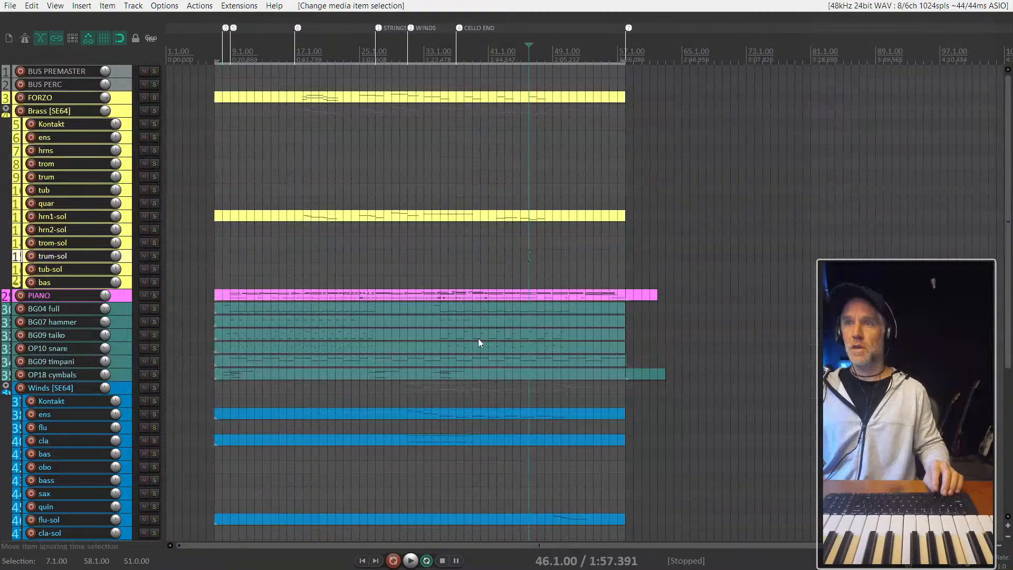
- Select the leftover item pieces after 58.1.00 on the PIANO, BG09 timpani and OP18 cymbals tracks and delete them
scroll(478, 338, down, 2)
drag(715, 349, 630, 215)
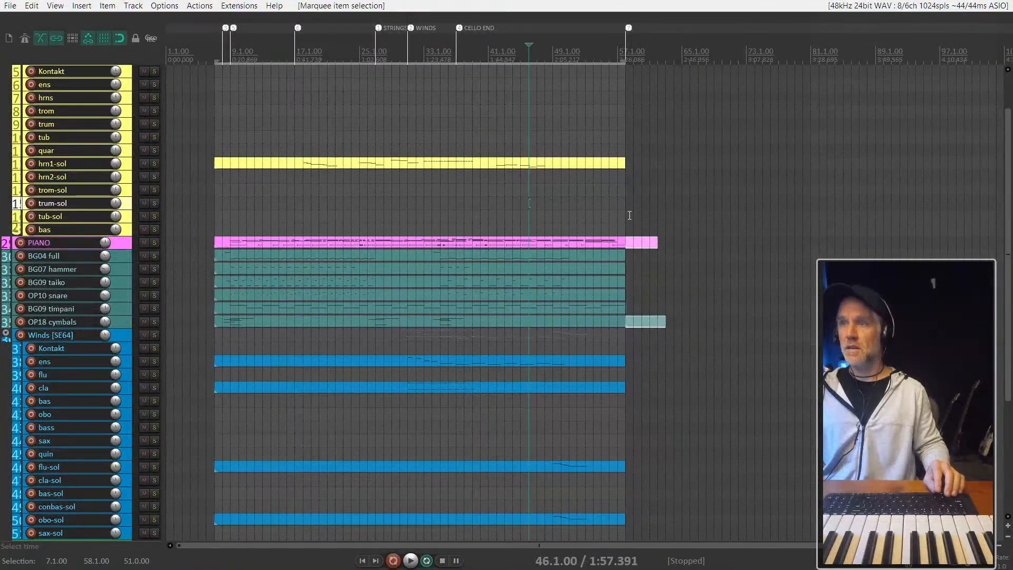
scroll(674, 343, up, 2)
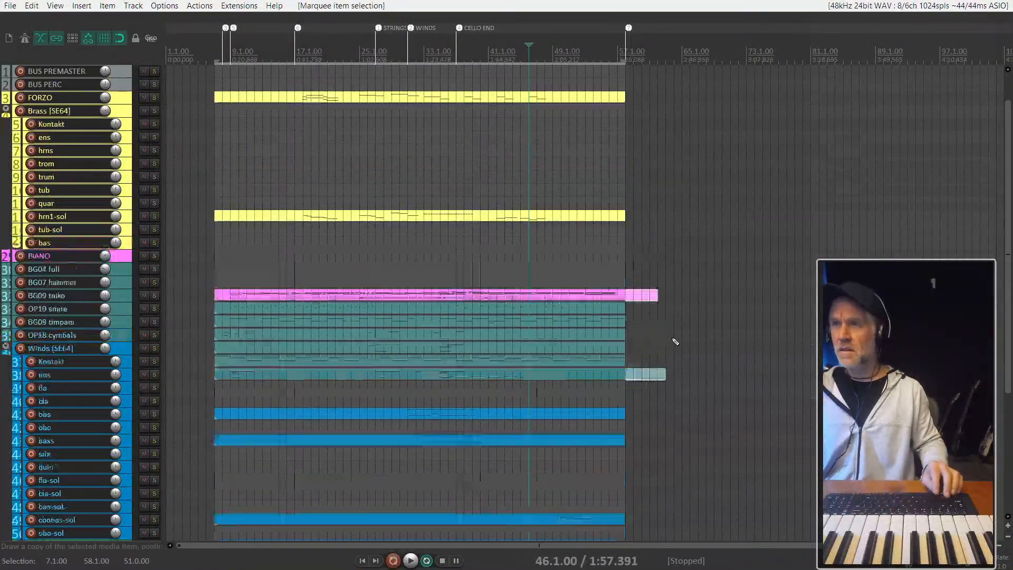
scroll(674, 355, up, 10)
scroll(610, 369, down, 8)
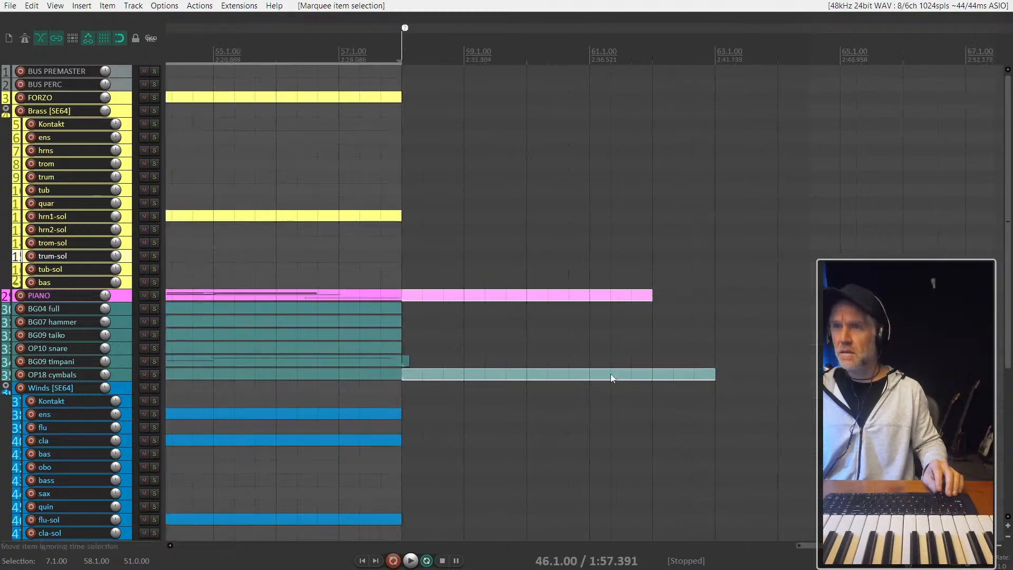
click(503, 378)
drag(507, 433, 405, 248)
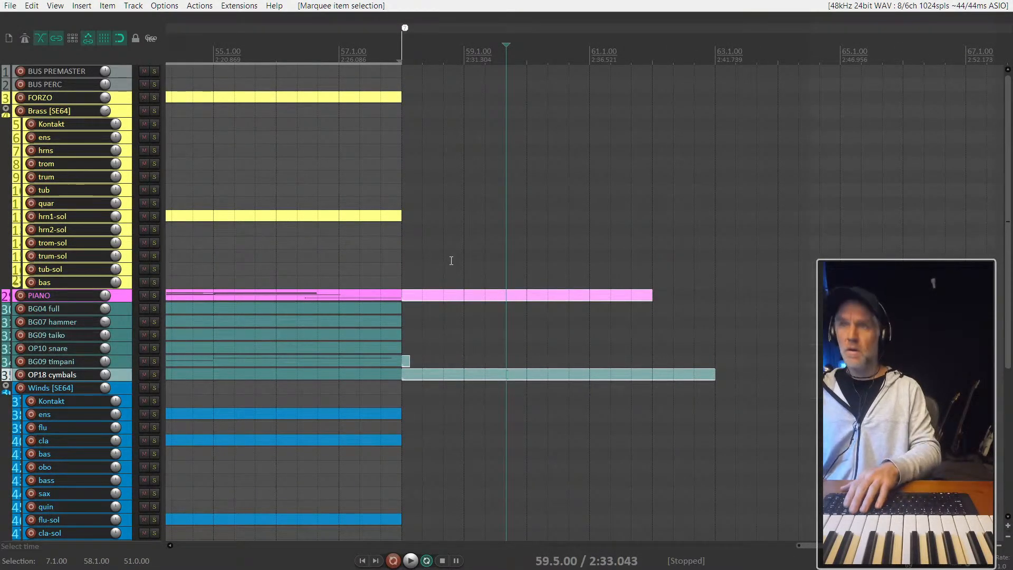
scroll(611, 308, down, 5)
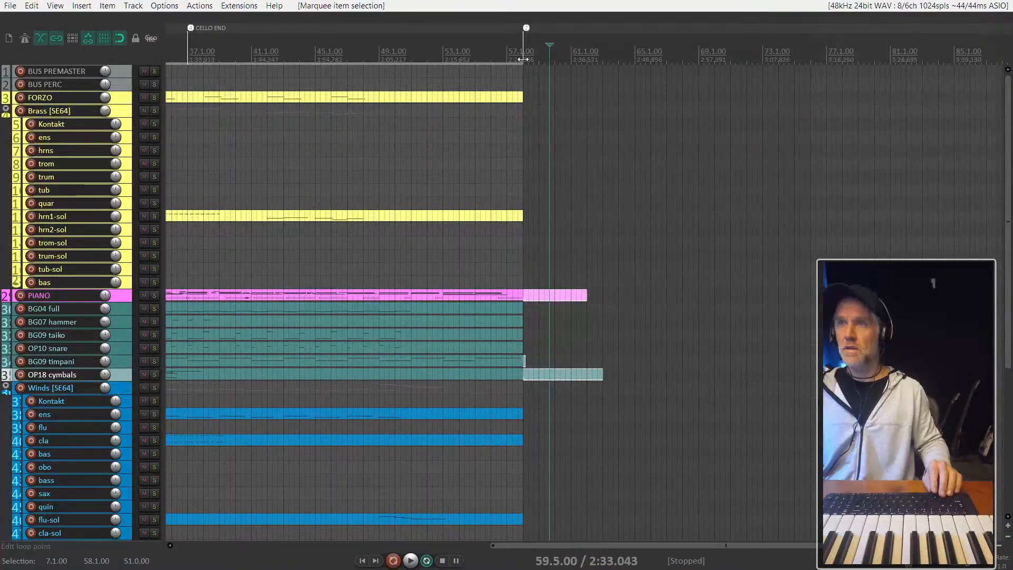
drag(635, 416, 524, 262)
key(Delete)
click(499, 256)
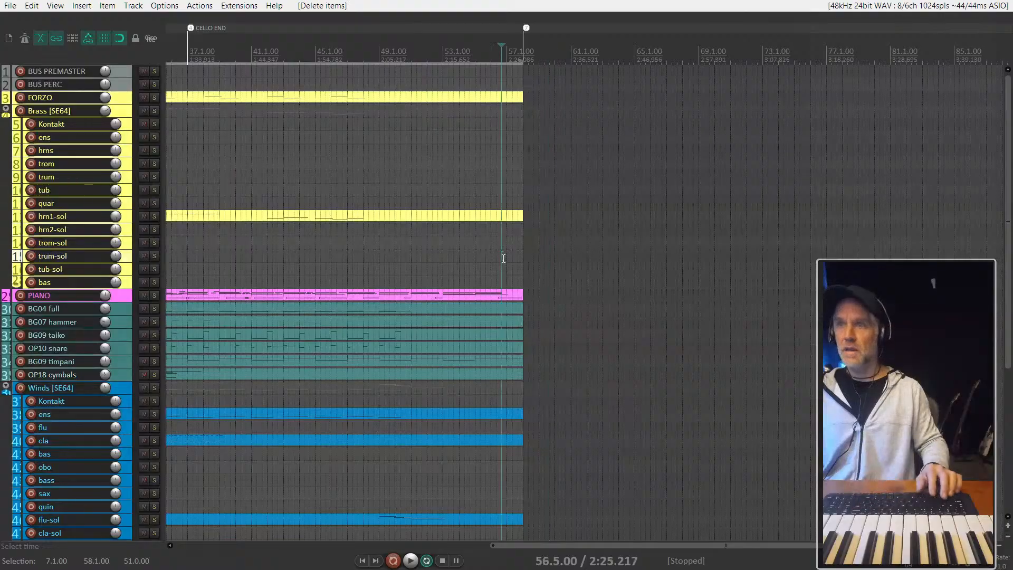
- Review the glued items from the strings up to the brass, checking that they share the same start and end
scroll(538, 340, down, 6)
scroll(538, 343, down, 4)
scroll(276, 366, down, 3)
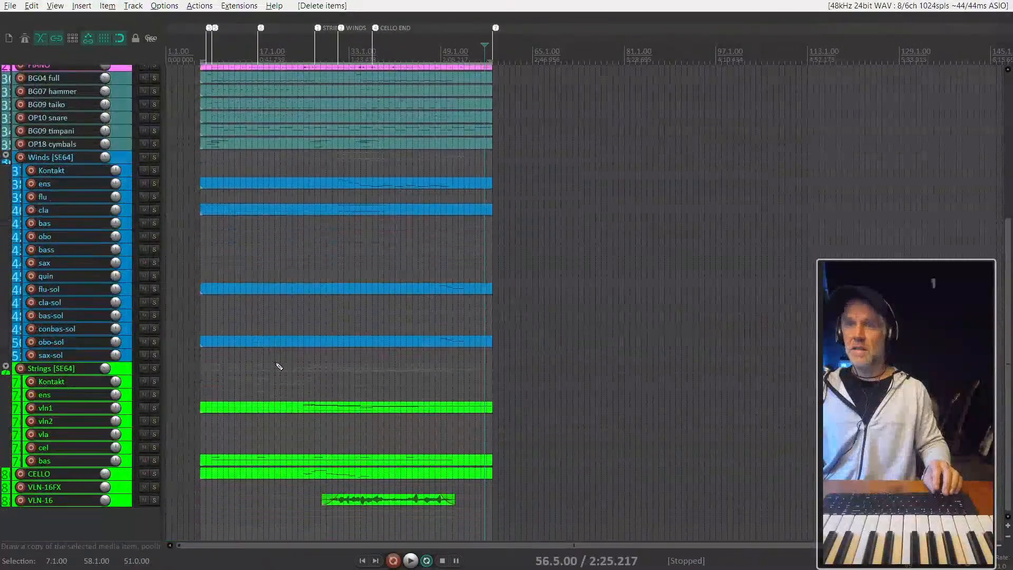
right_click(502, 513)
click(344, 380)
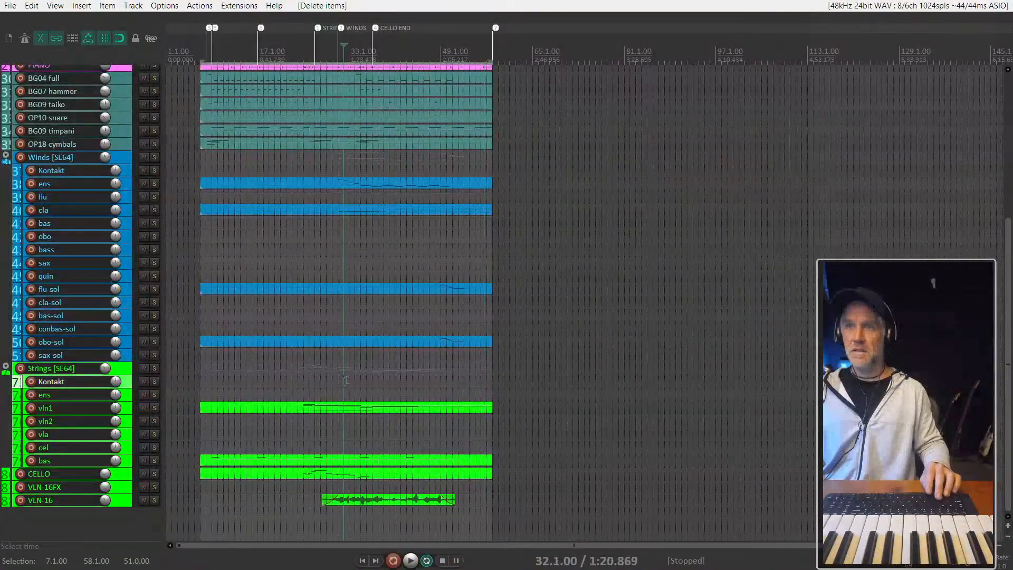
click(127, 372)
scroll(119, 353, up, 12)
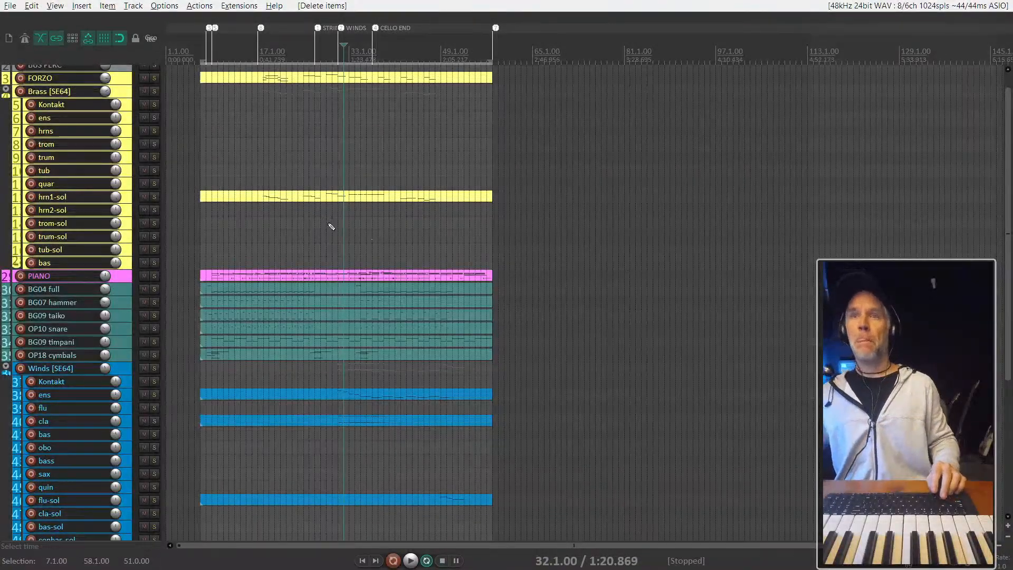
scroll(290, 176, up, 1)
scroll(244, 104, up, 2)
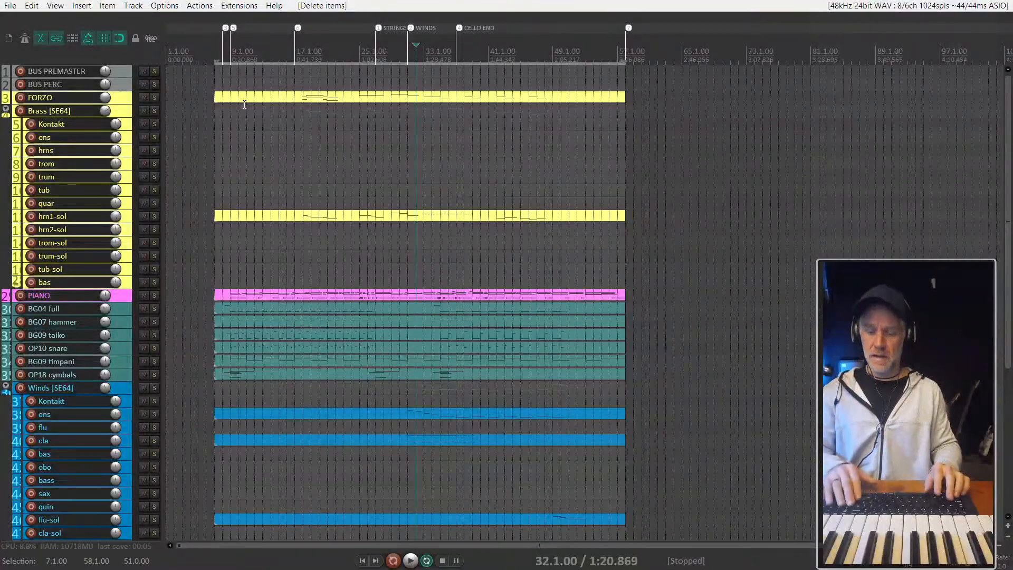
- Play the arrangement from the start of the time selection at 7.1.00 to check the glued items, and stop playback
key(2)
key(1)
key(5)
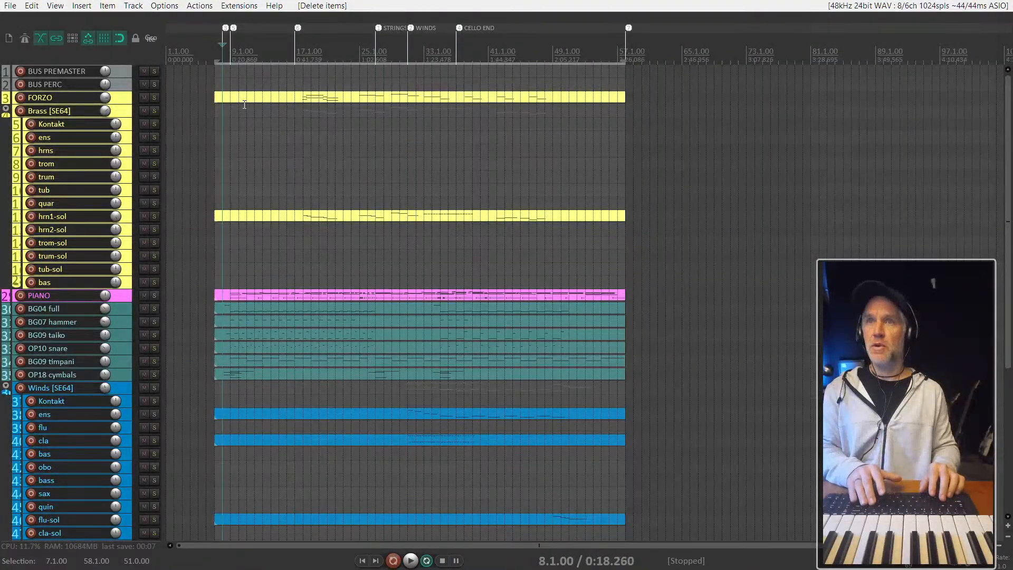
key(space)
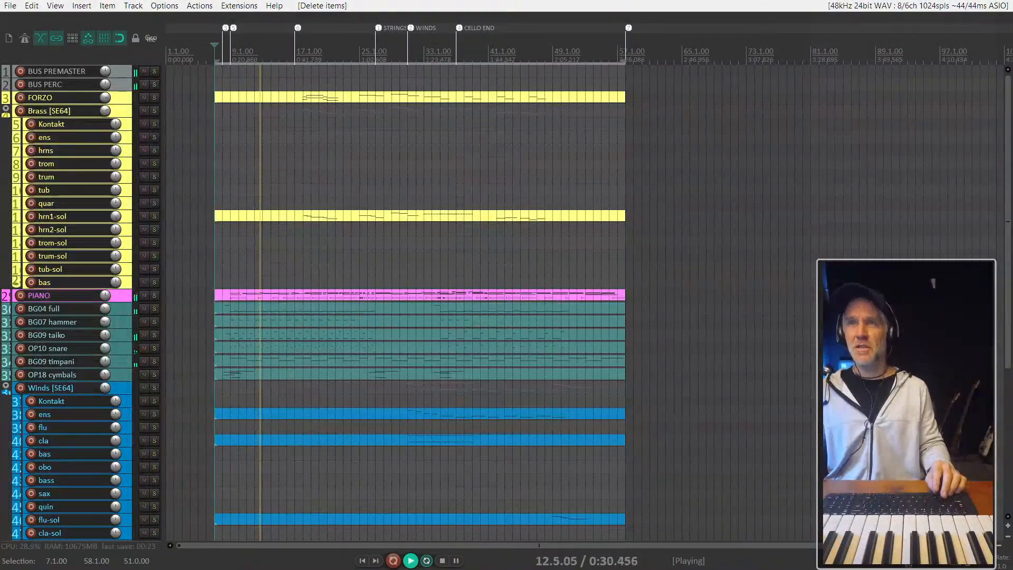
scroll(84, 350, down, 3)
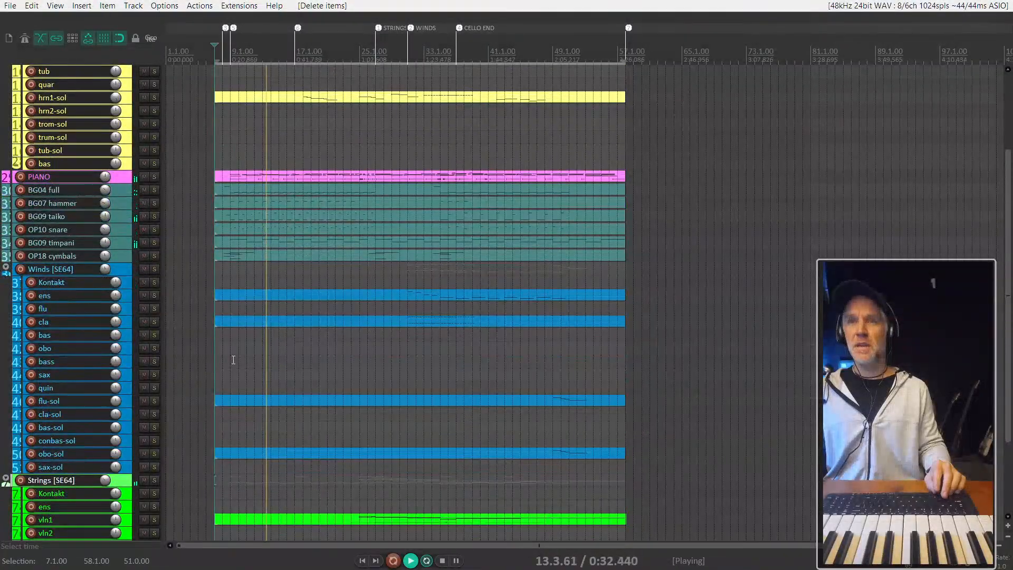
key(space)
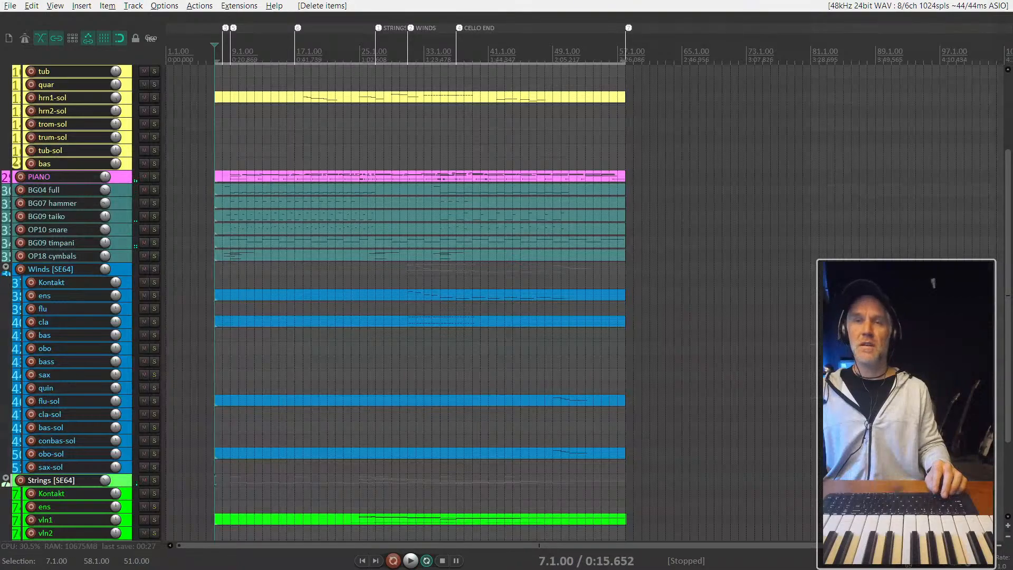
- Insert the CINEPERC track template below OP18 cymbals and move its Kontakt window clear of the track list
scroll(31, 419, down, 3)
scroll(33, 420, up, 8)
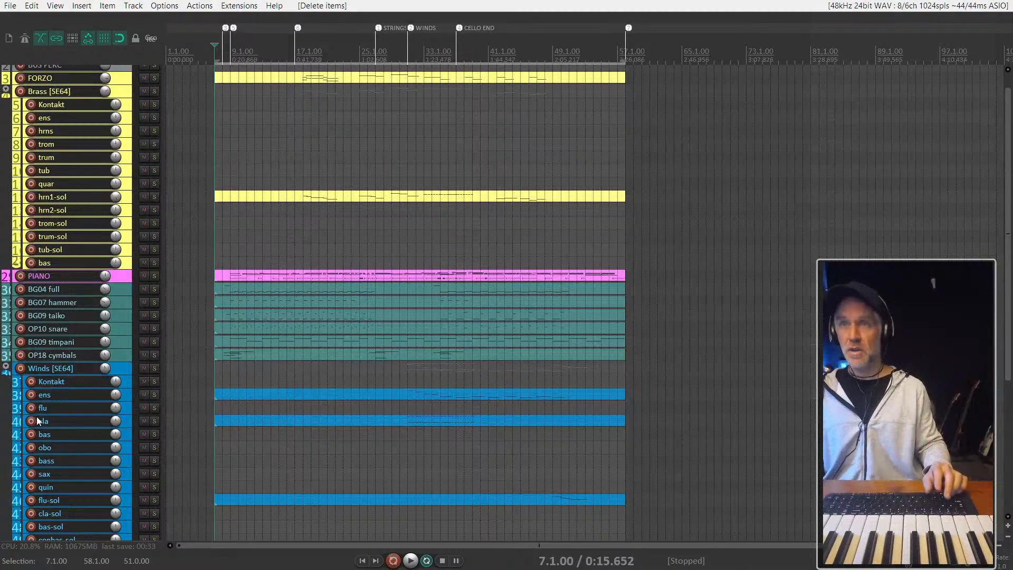
scroll(234, 331, up, 3)
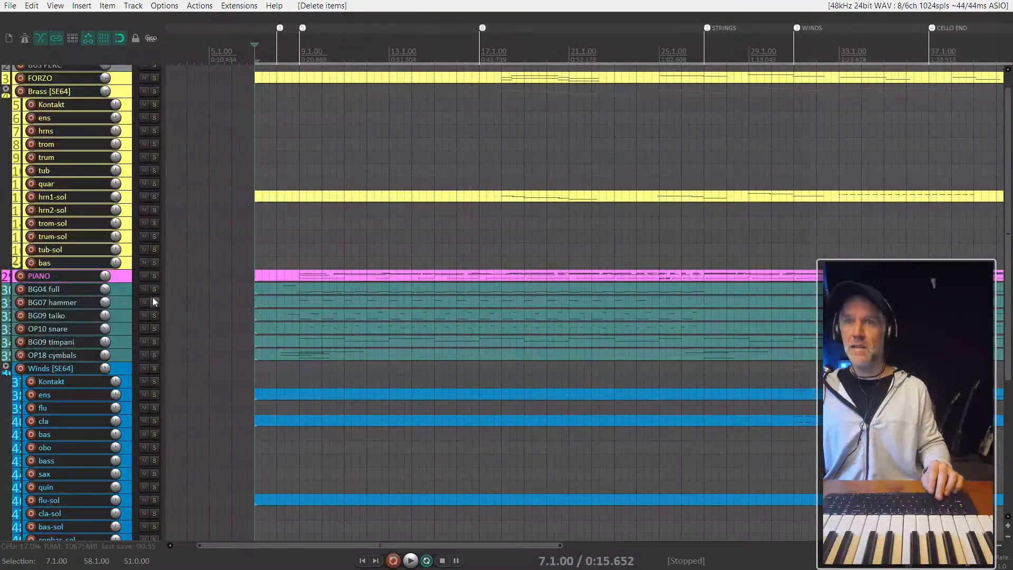
click(115, 288)
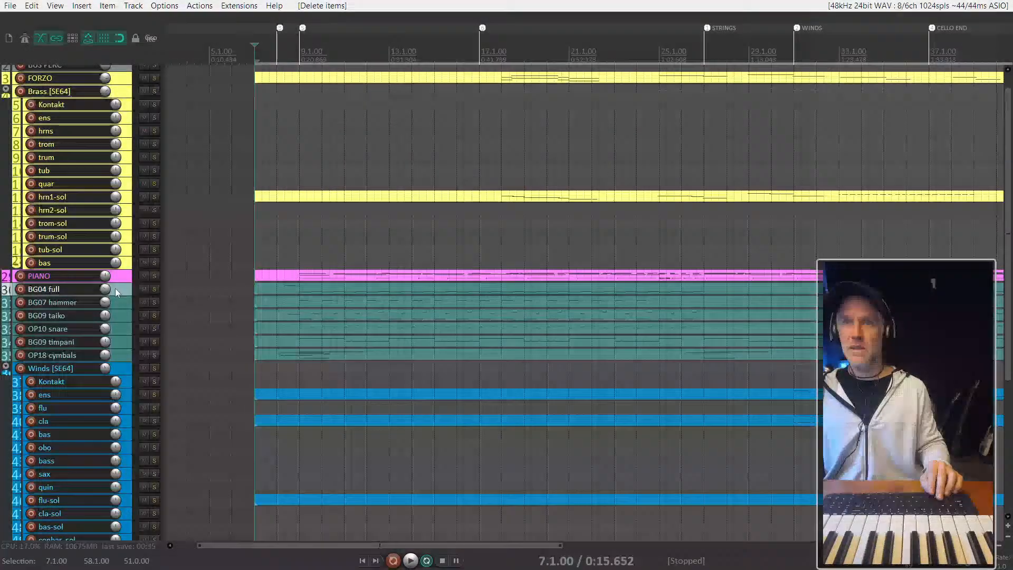
click(125, 360)
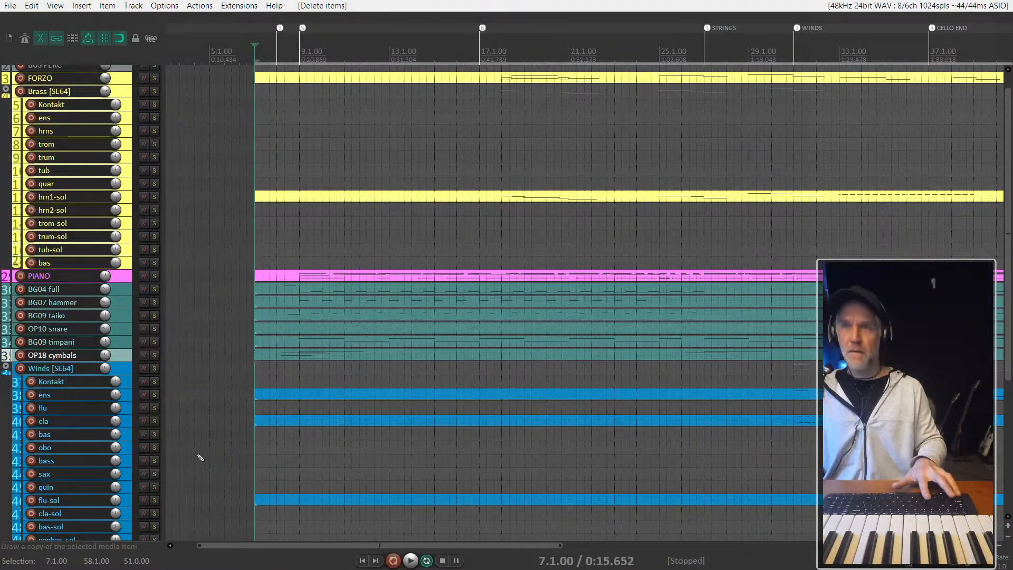
right_click(117, 357)
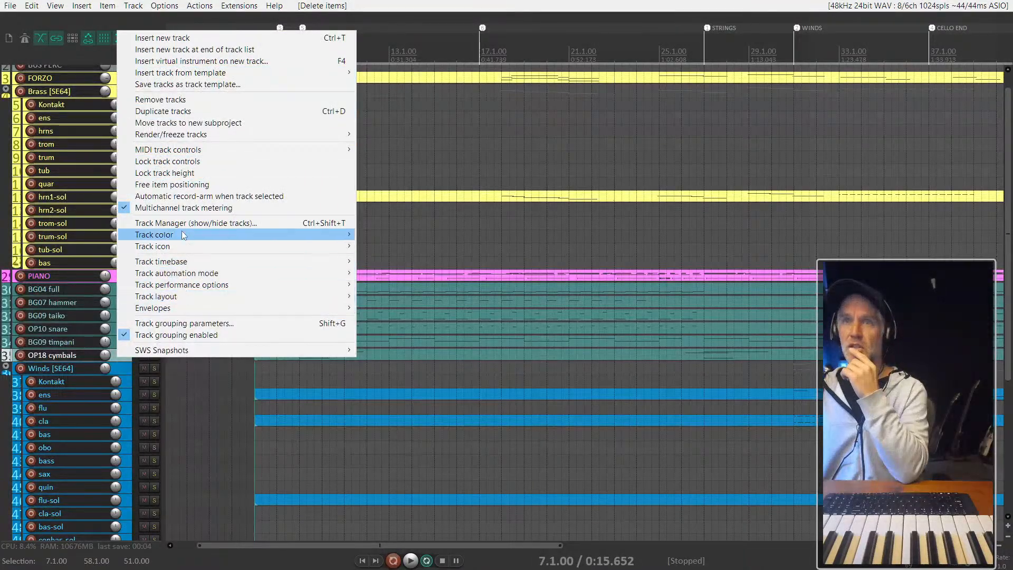
mouse_move(175, 74)
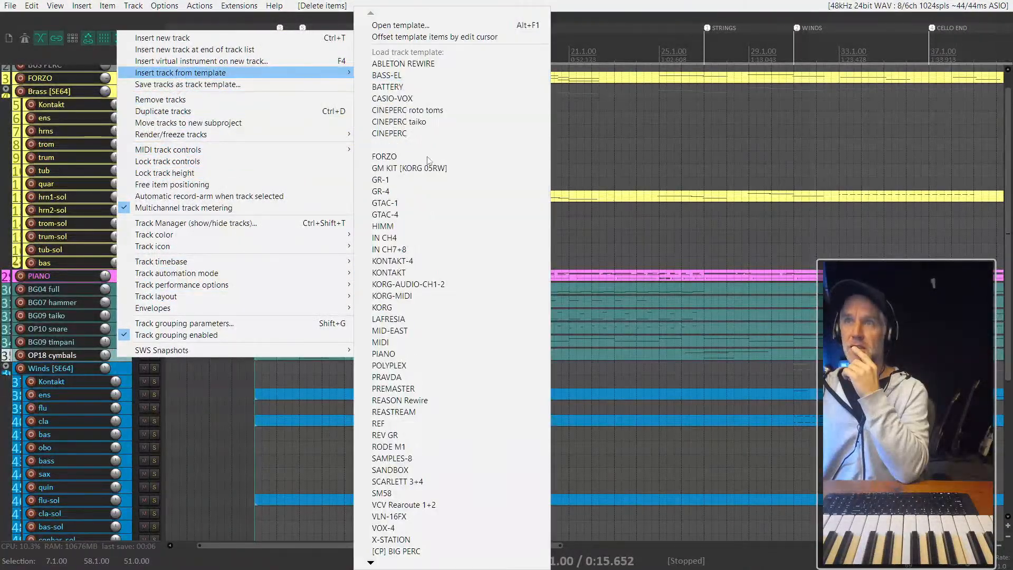
click(398, 134)
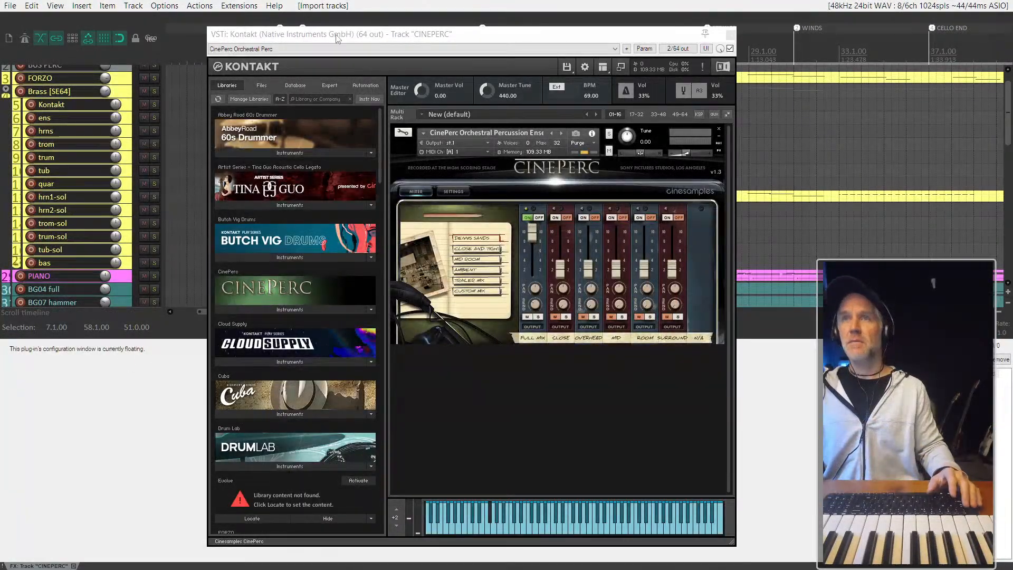
drag(337, 37, 557, 1)
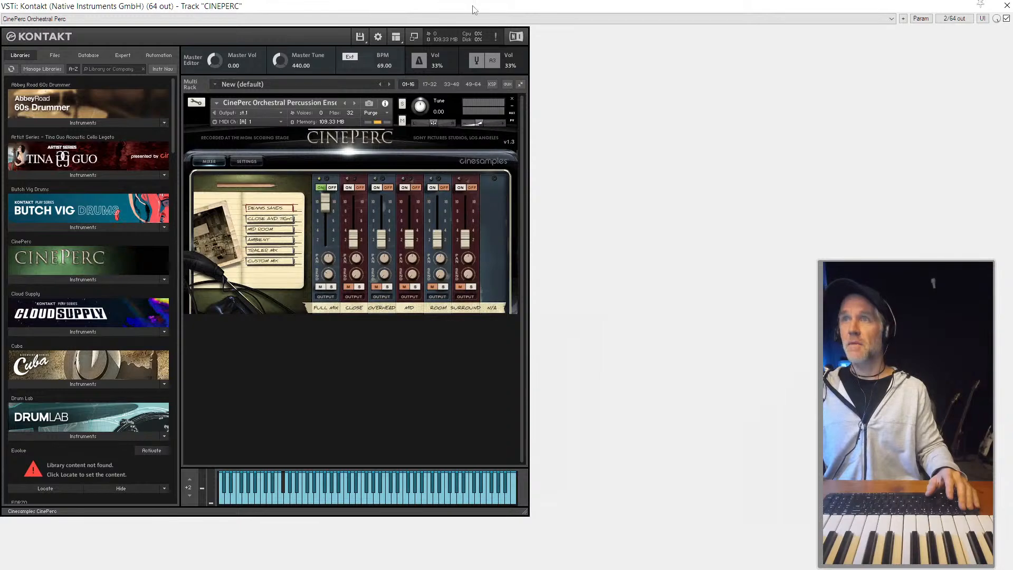
drag(472, 9, 728, 14)
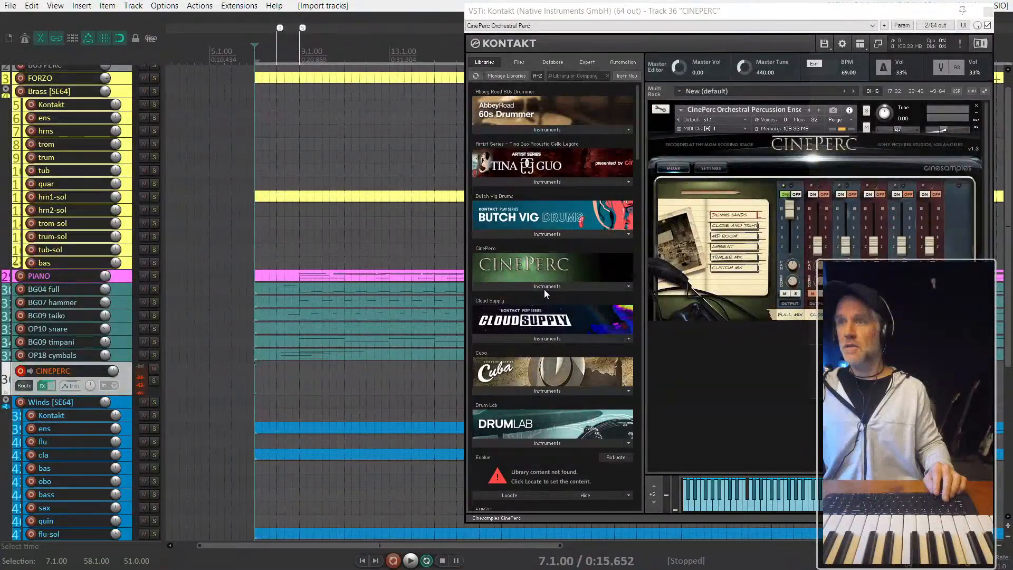
- Browse the CinePerc library's instruments, examining the 07 Toys And More, 03 Woods and 01 Orch Perc folders
click(544, 288)
scroll(536, 315, down, 2)
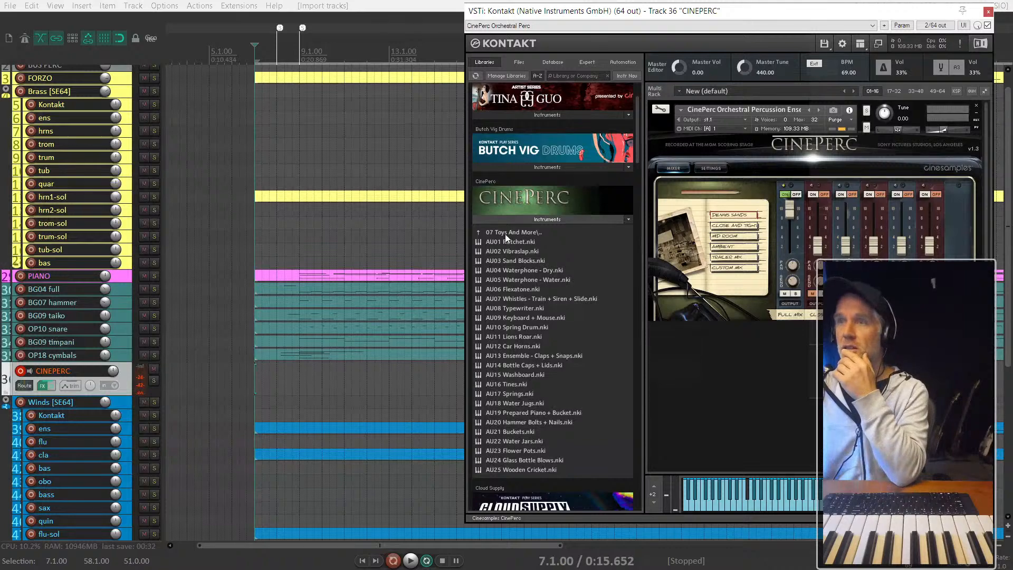
click(505, 233)
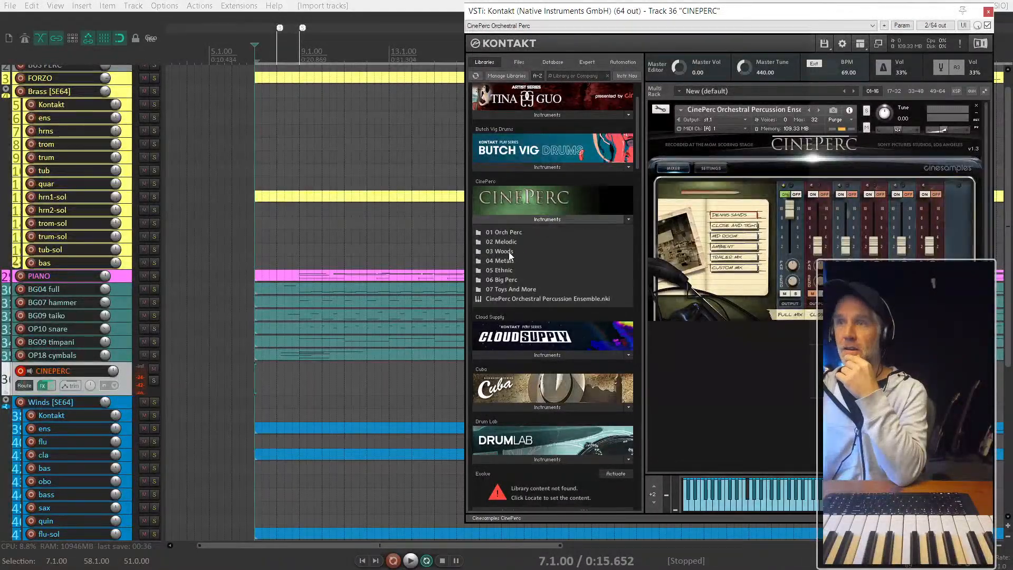
click(507, 252)
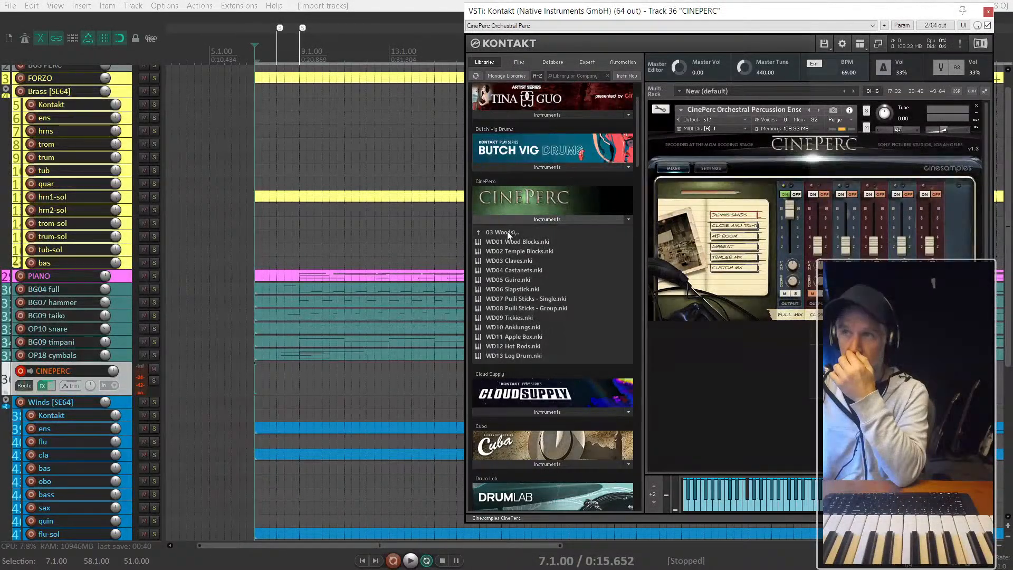
click(507, 232)
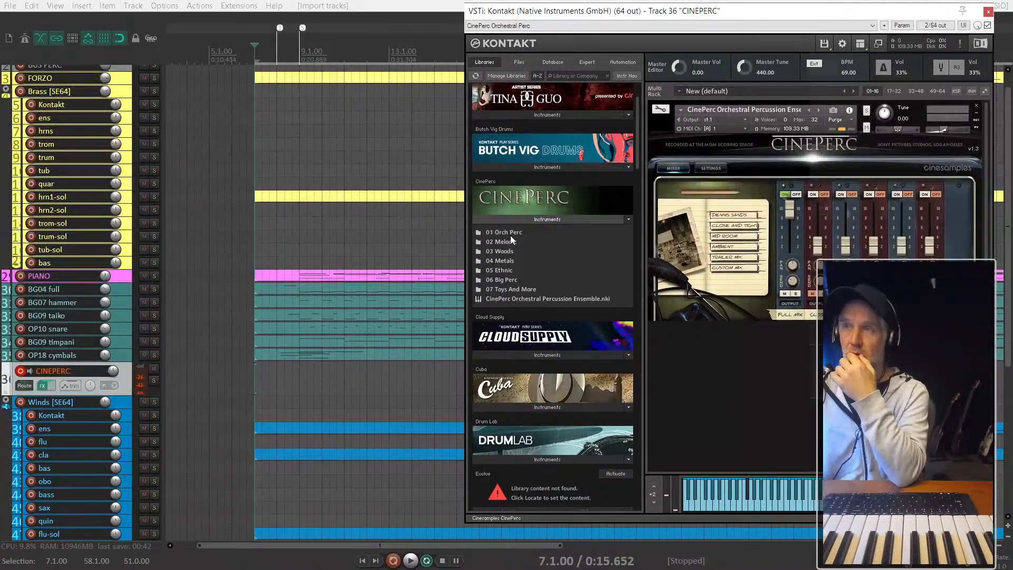
click(508, 231)
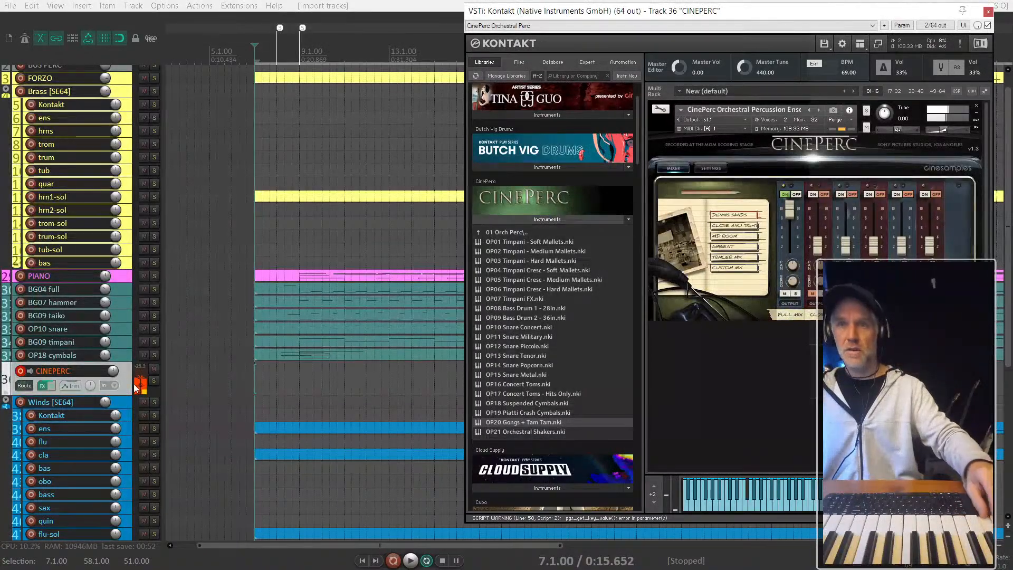
key(ctrl+m)
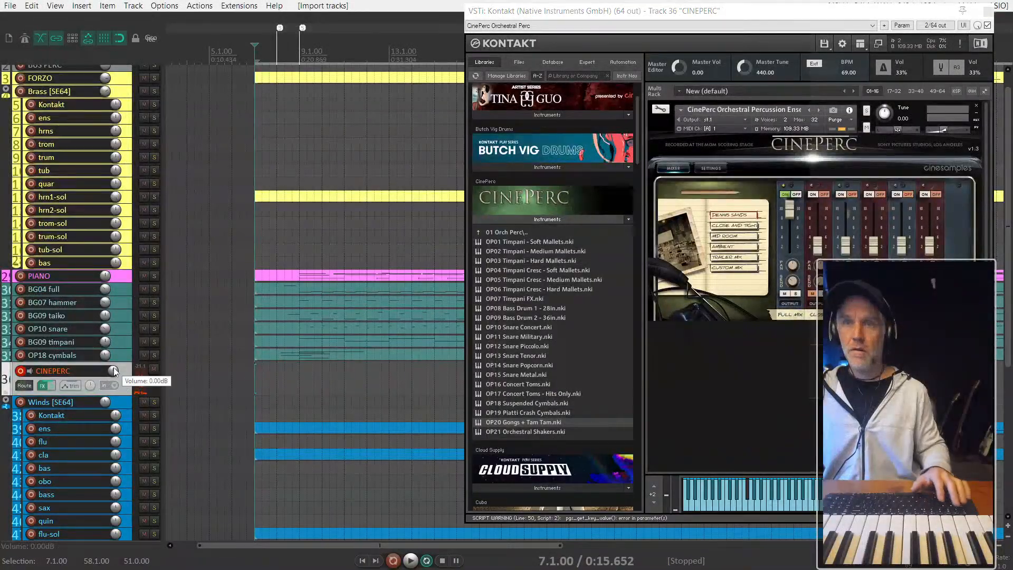
- Add a send from the CINEPERC track to BUS PERC and close the routing window
key(i)
click(158, 468)
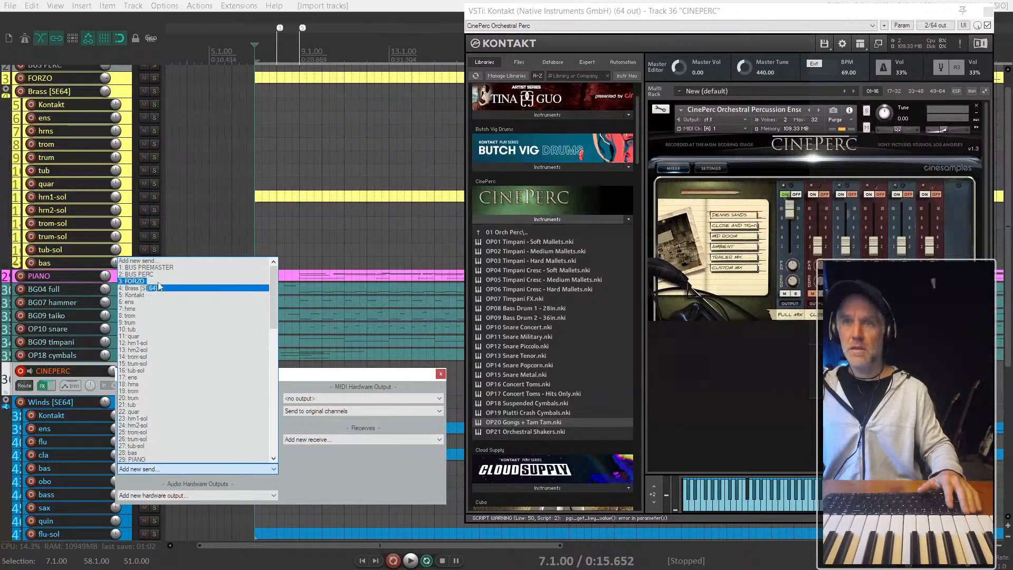
click(153, 264)
key(Escape)
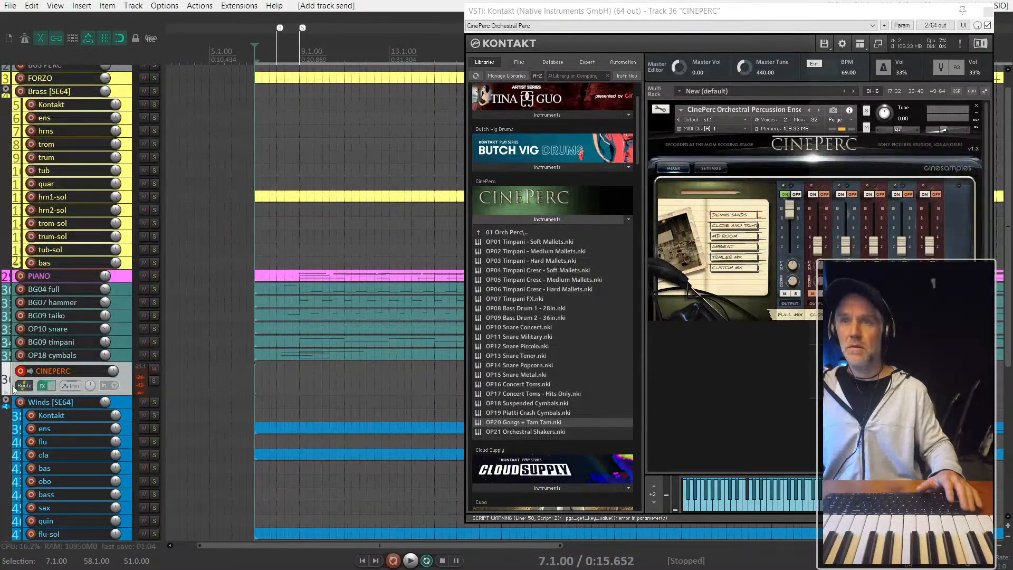
- Cycle the CINEPERC track through the custom colours until it has the teal of the other percussion tracks
key(c)
key(c)
key(c)
key(c)
key(c)
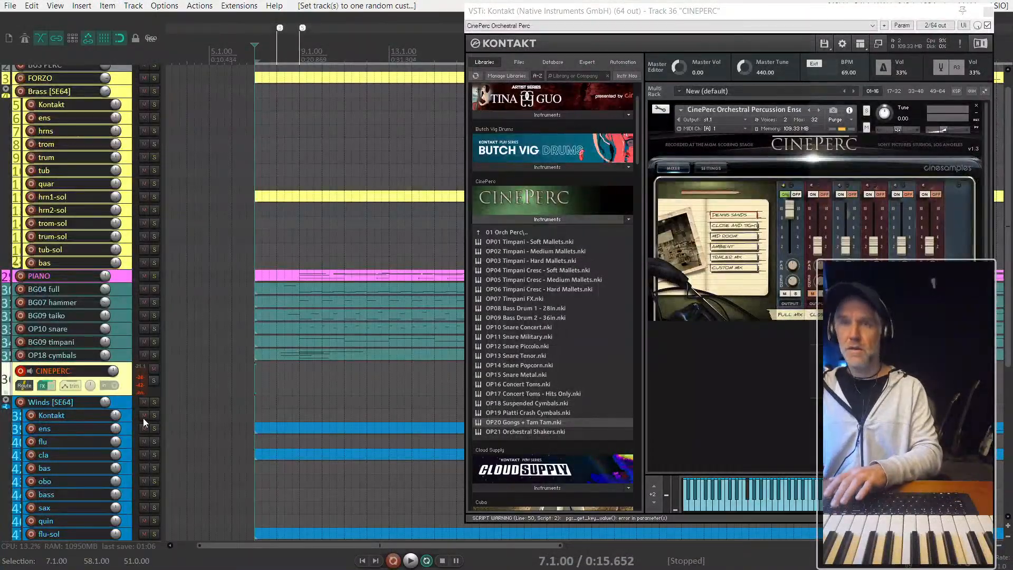
key(c)
key(c)
key(c)
key(c)
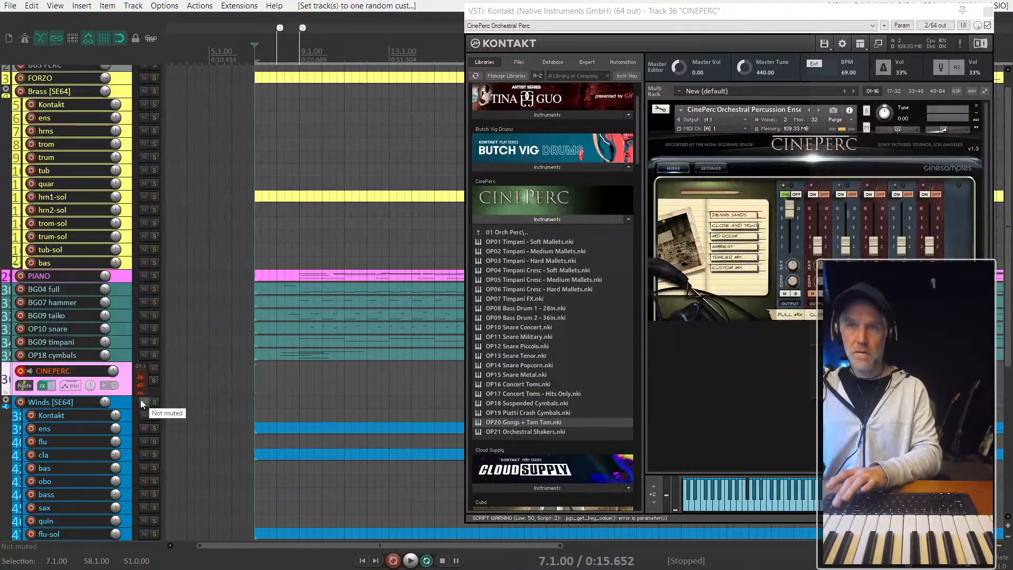
key(c)
key(c)
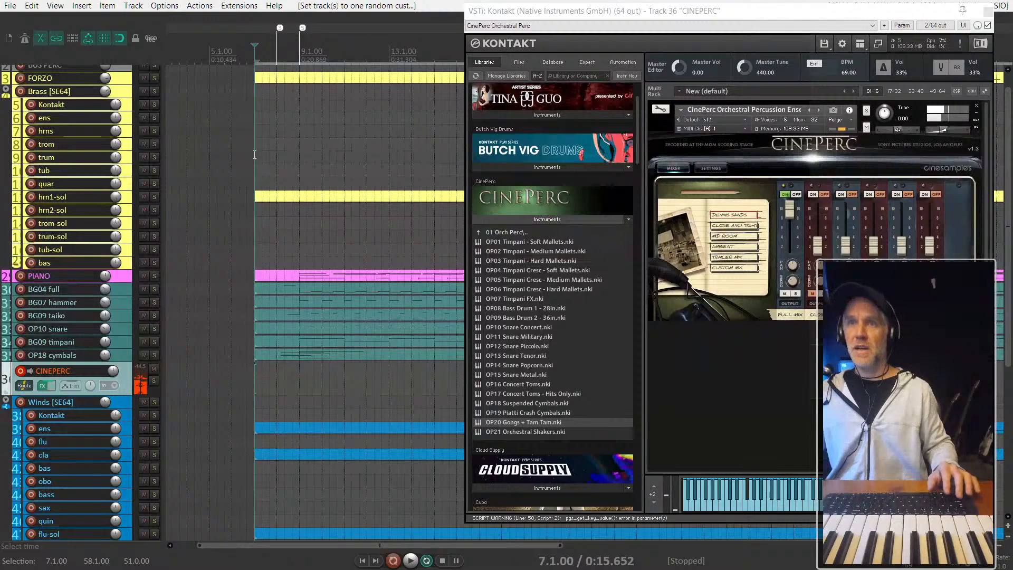
- Close the CINEPERC Kontakt window, lower the track's volume to -9.25 dB while the arrangement plays from 7.1.00, and stop playback
key(space)
click(987, 12)
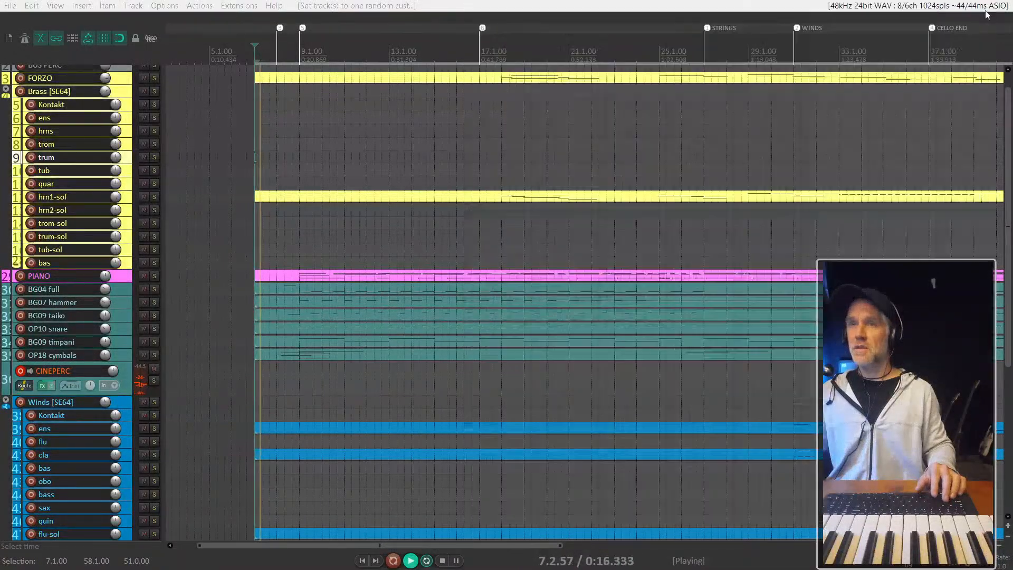
key(space)
key(space)
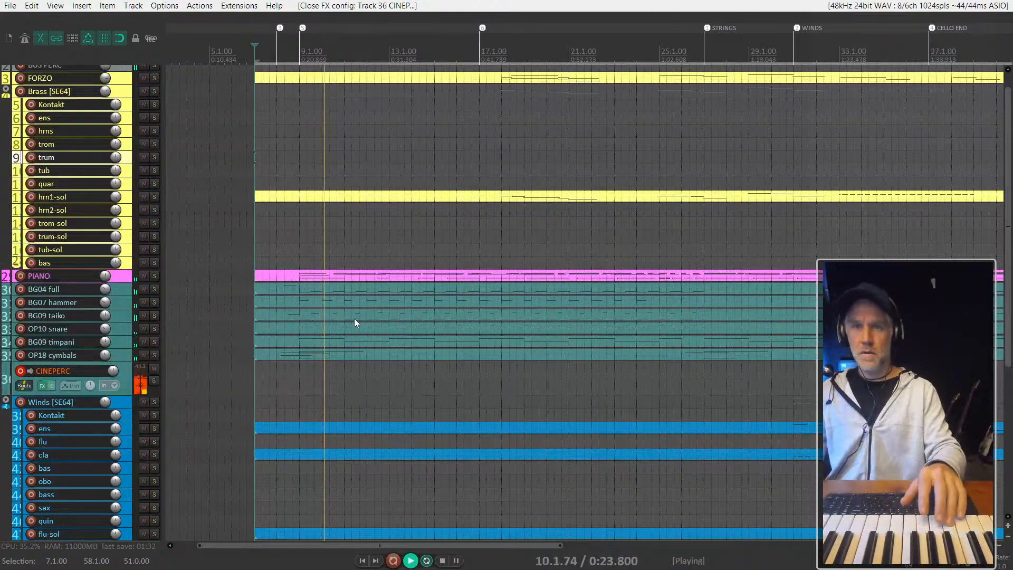
mouse_move(113, 371)
mouse_down()
mouse_move(112, 385)
mouse_move(112, 372)
mouse_up()
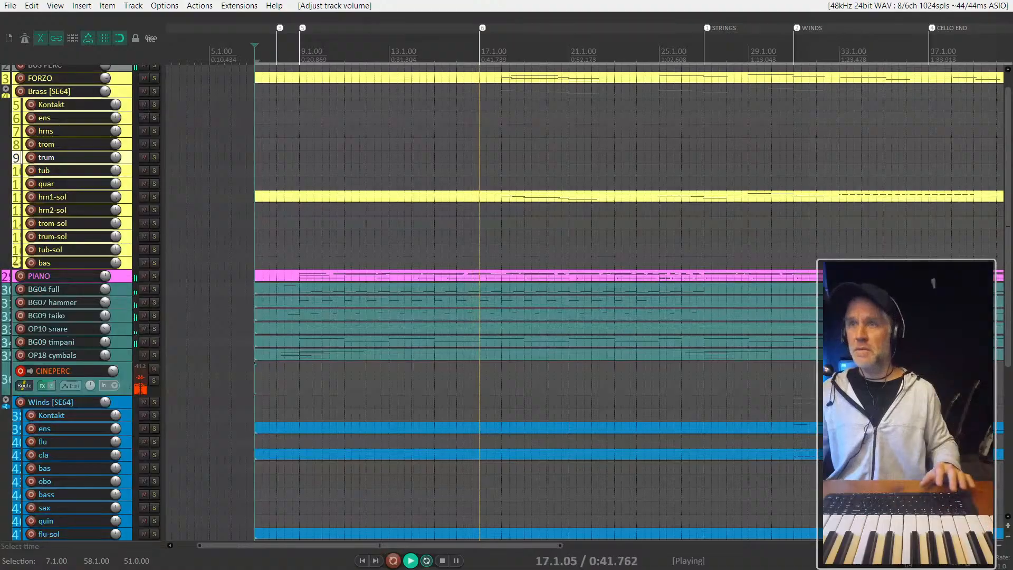
key(space)
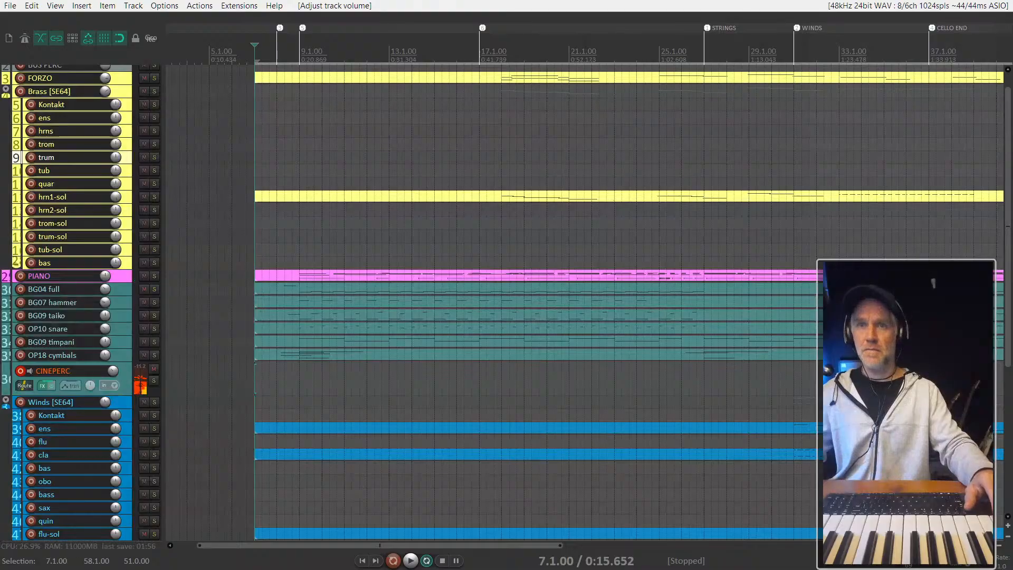
- Record-arm BG04 full instead of CINEPERC and open its Kontakt window beside the track list to examine its patch
click(20, 289)
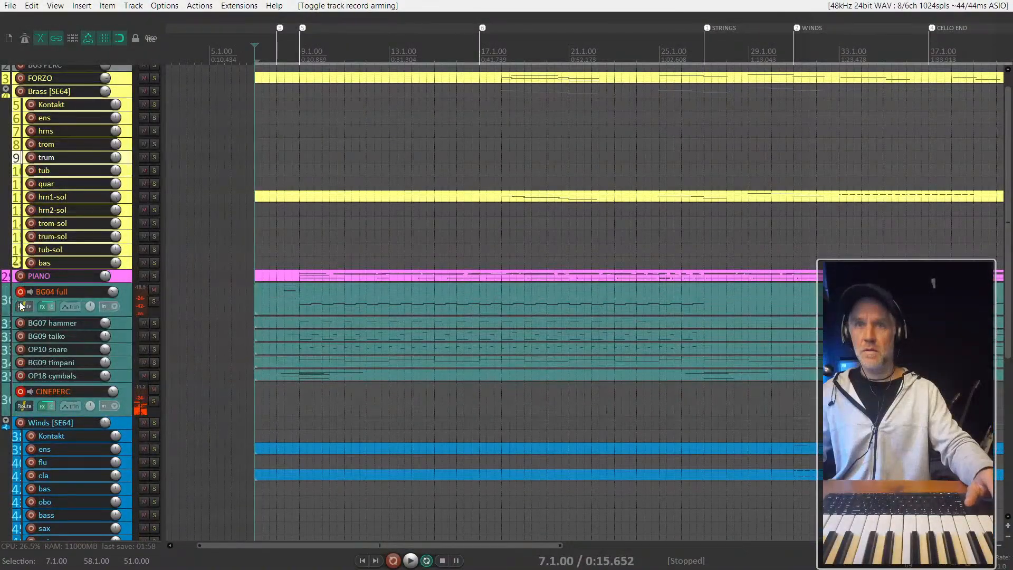
click(23, 391)
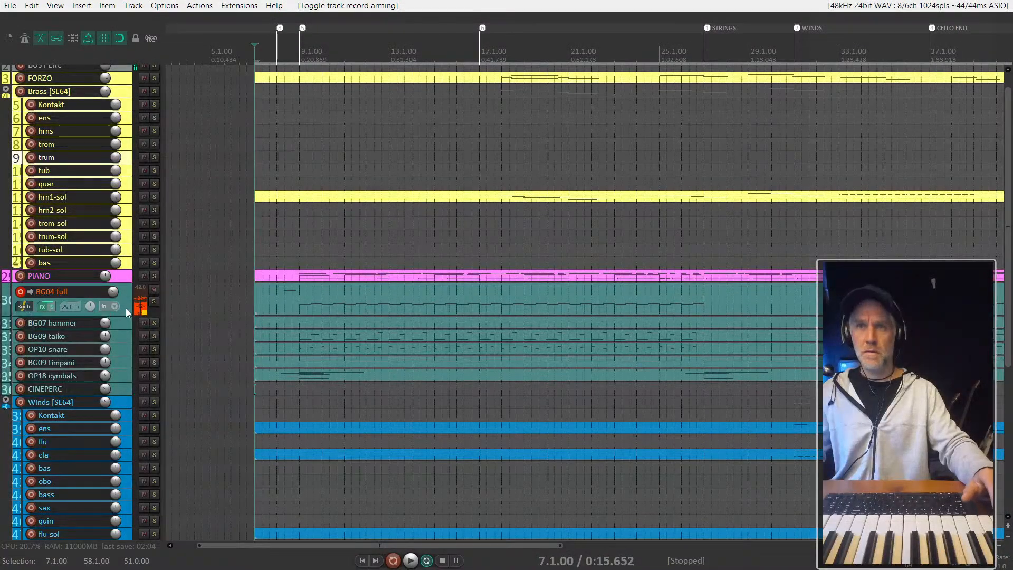
key(f)
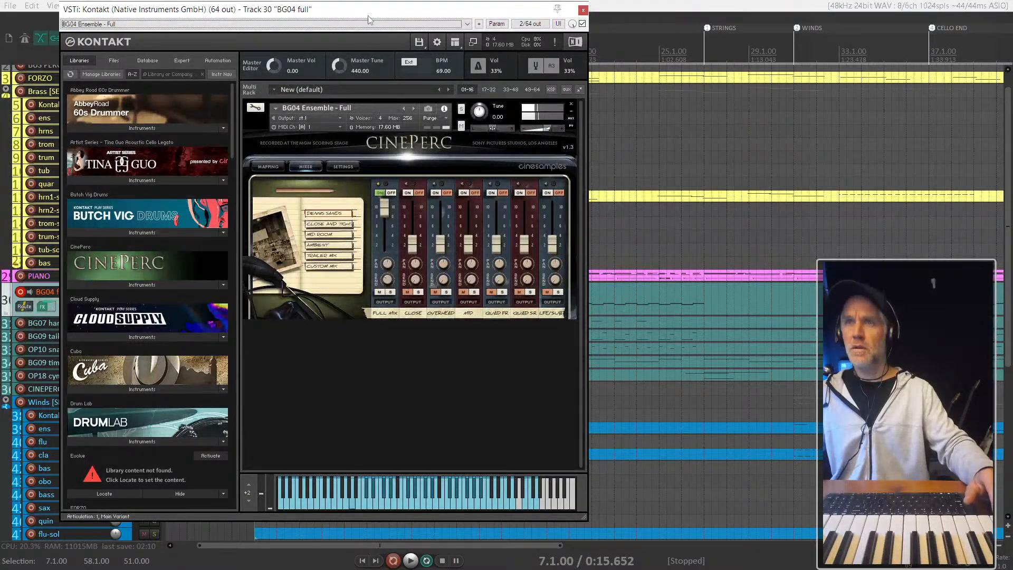
drag(369, 8, 605, 26)
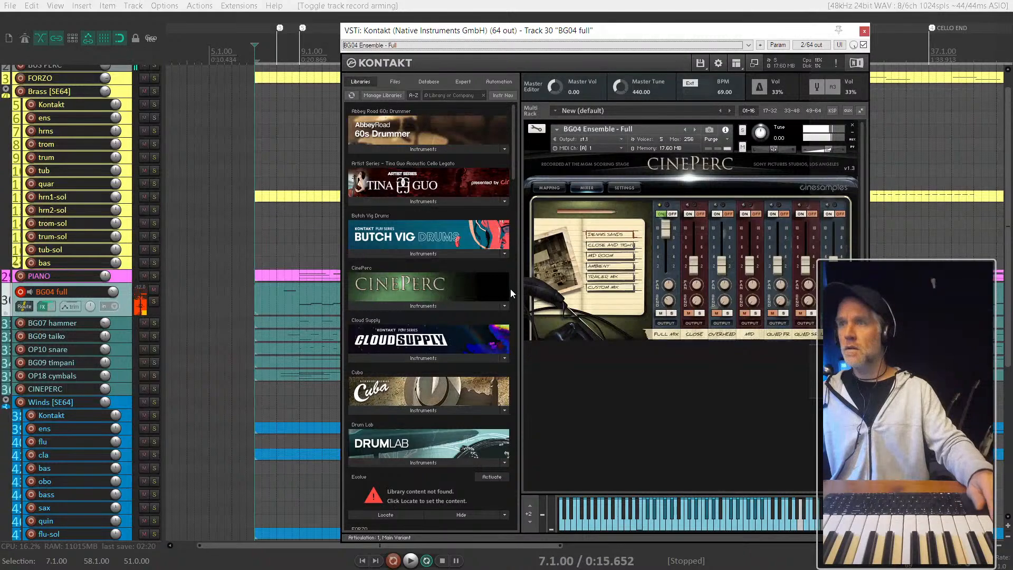
- Record-arm only the CINEPERC track again, close the BG04 full Kontakt window, and briefly check CINEPERC's Kontakt instrument
click(124, 391)
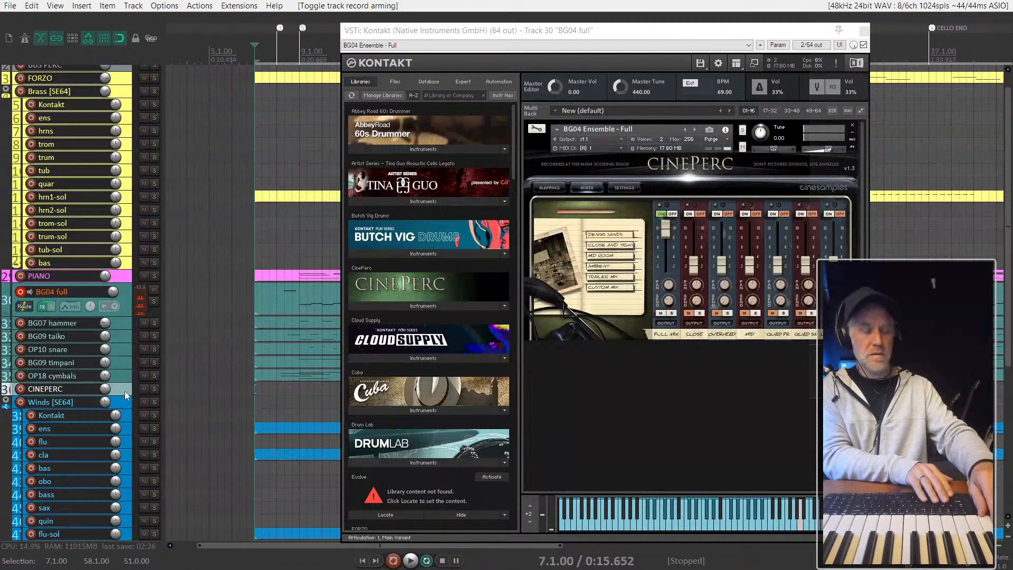
key(ctrl+shift+F7)
key(F7)
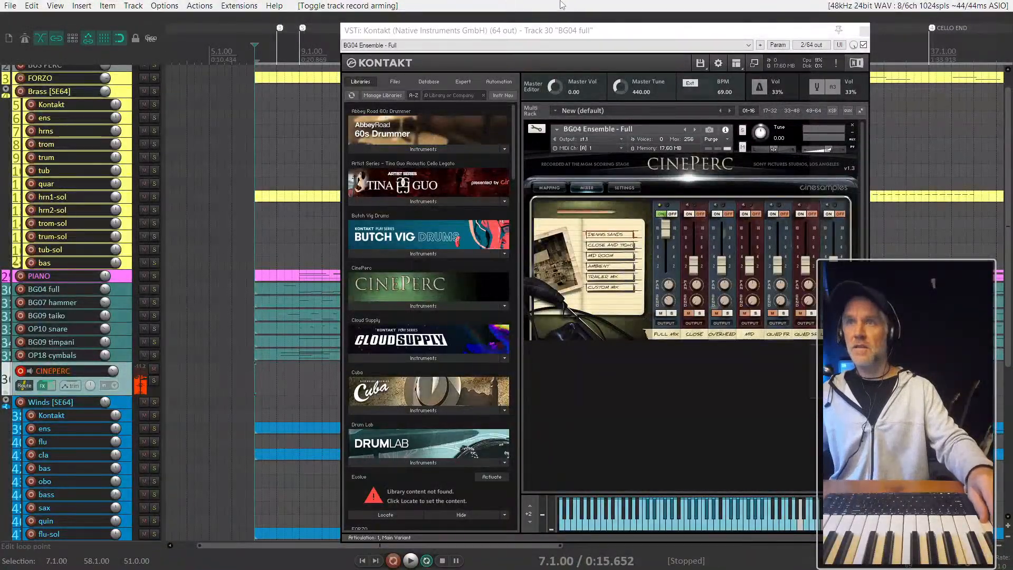
click(864, 31)
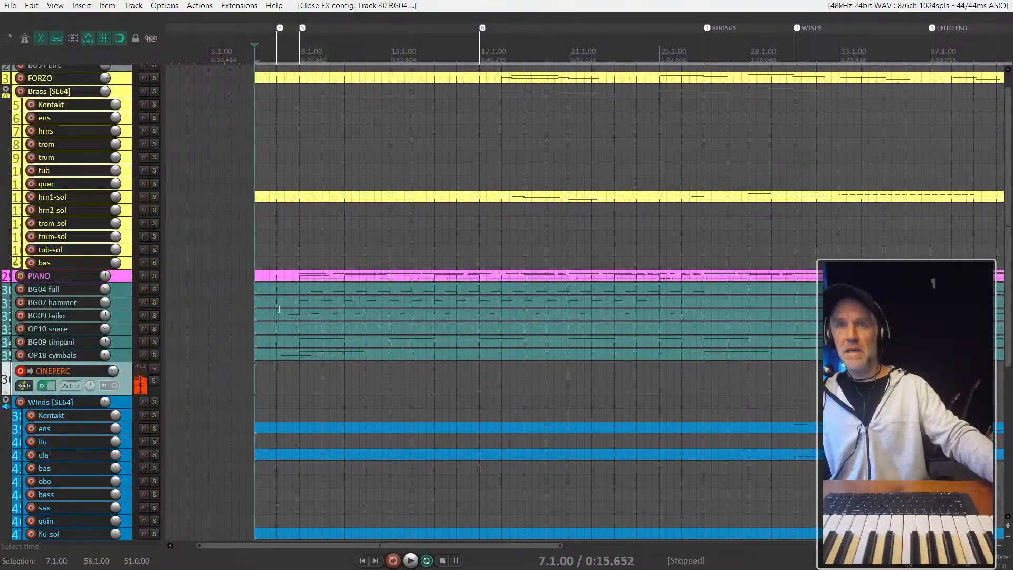
key(f)
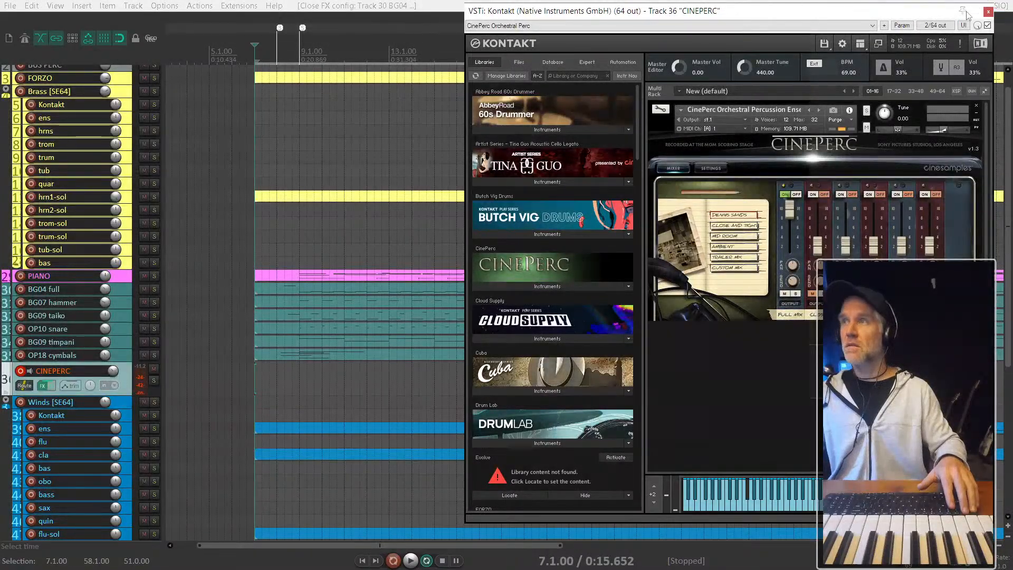
click(988, 11)
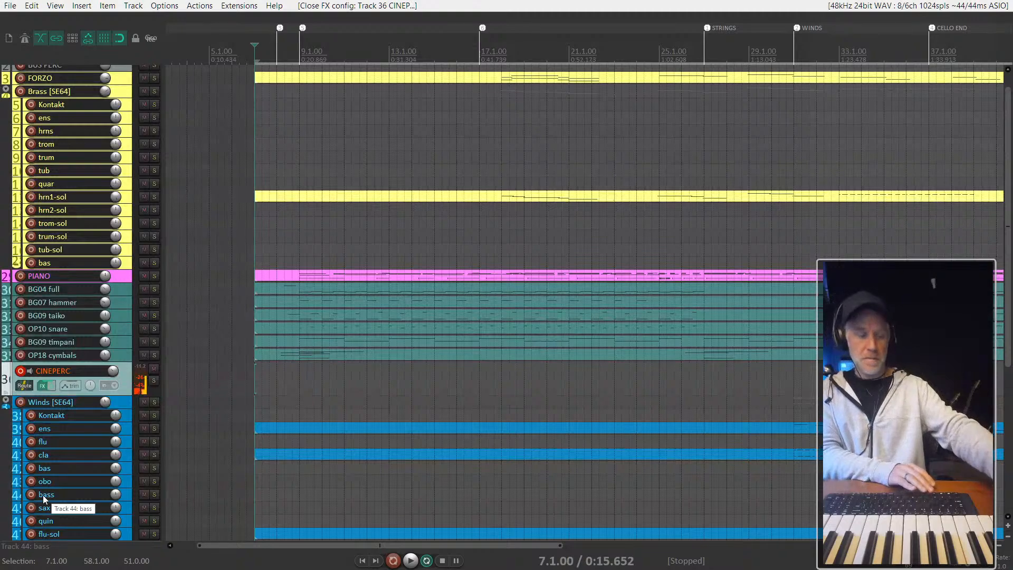
- Rehearse along with the arrangement, and record a CINEPERC MIDI part from about bar 7 through bar 16
key(space)
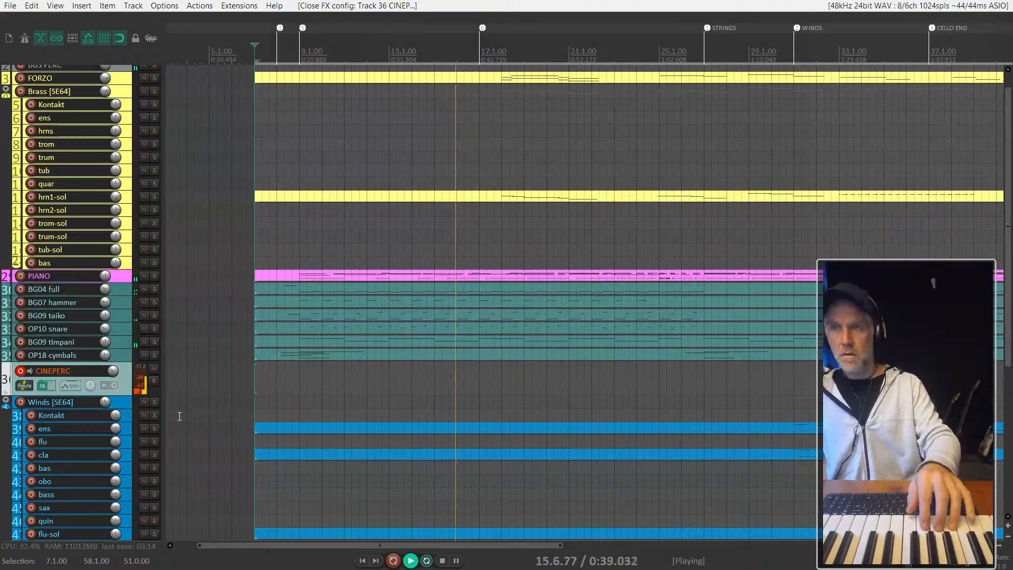
key(ctrl+r)
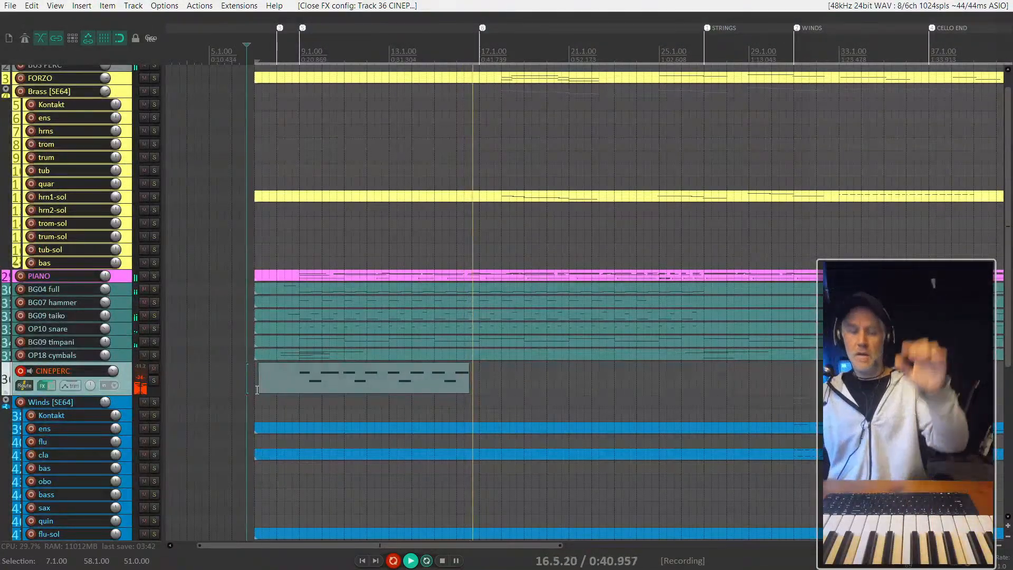
key(space)
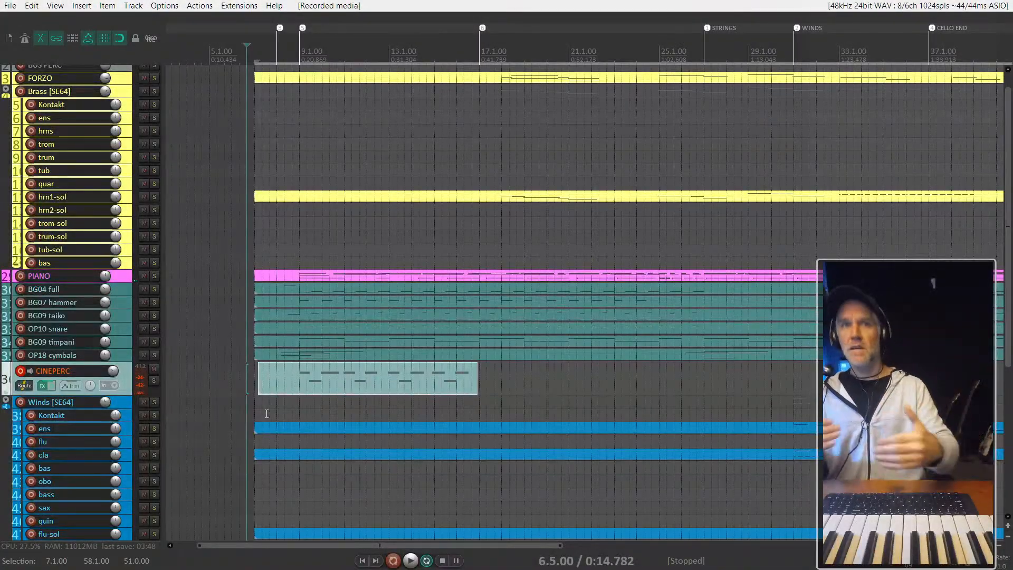
- Solo the percussion tracks from BG04 full through CINEPERC and play them from 9.1.00 to check the recorded part's timing
click(302, 384)
scroll(302, 384, up, 5)
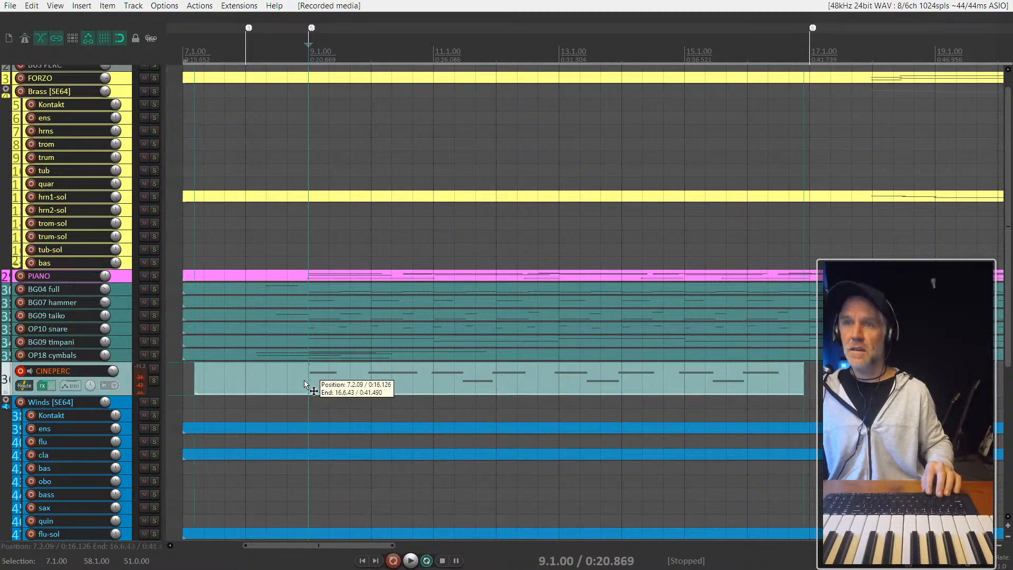
click(127, 287)
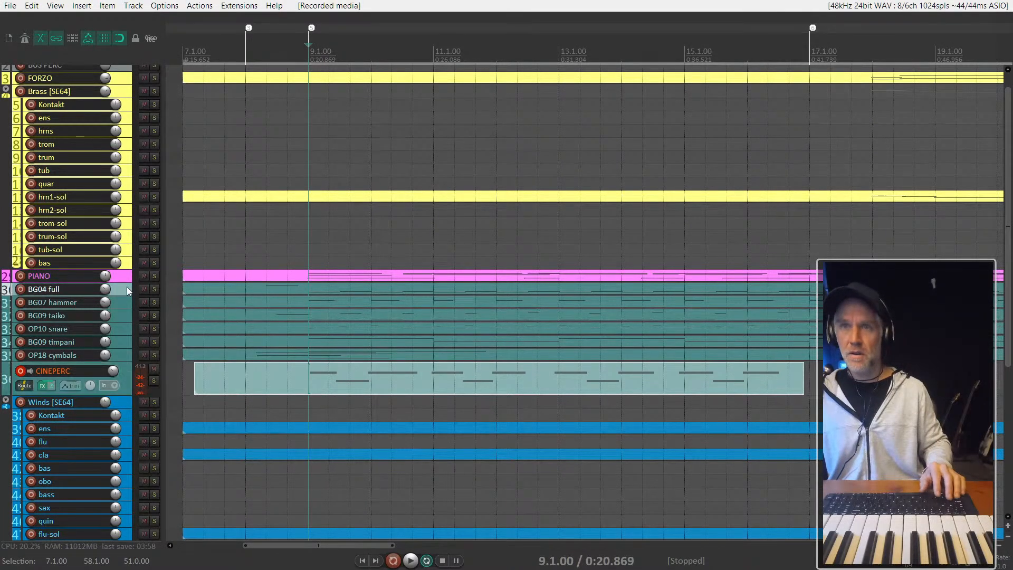
shift+click(126, 369)
key(F6)
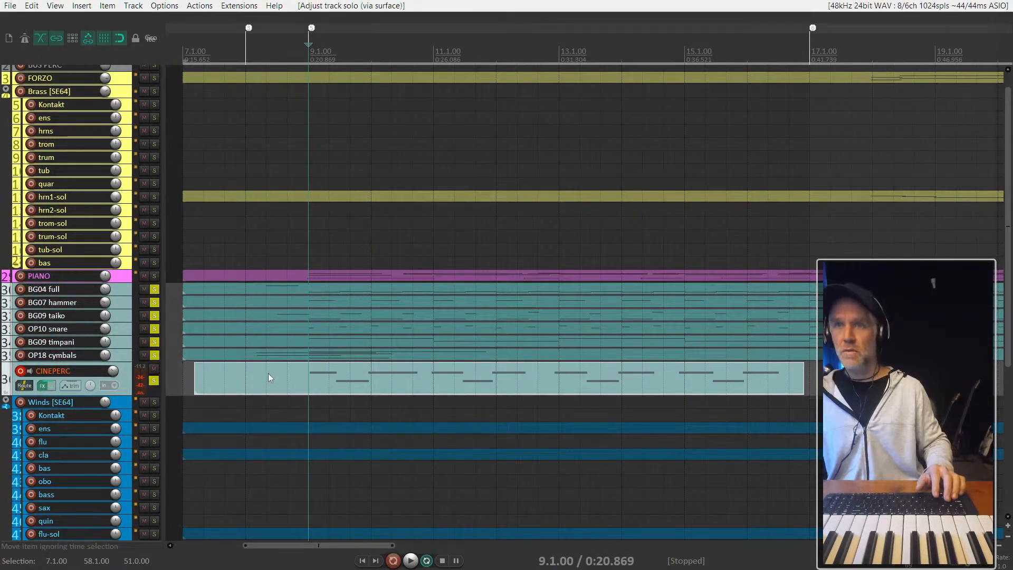
key(space)
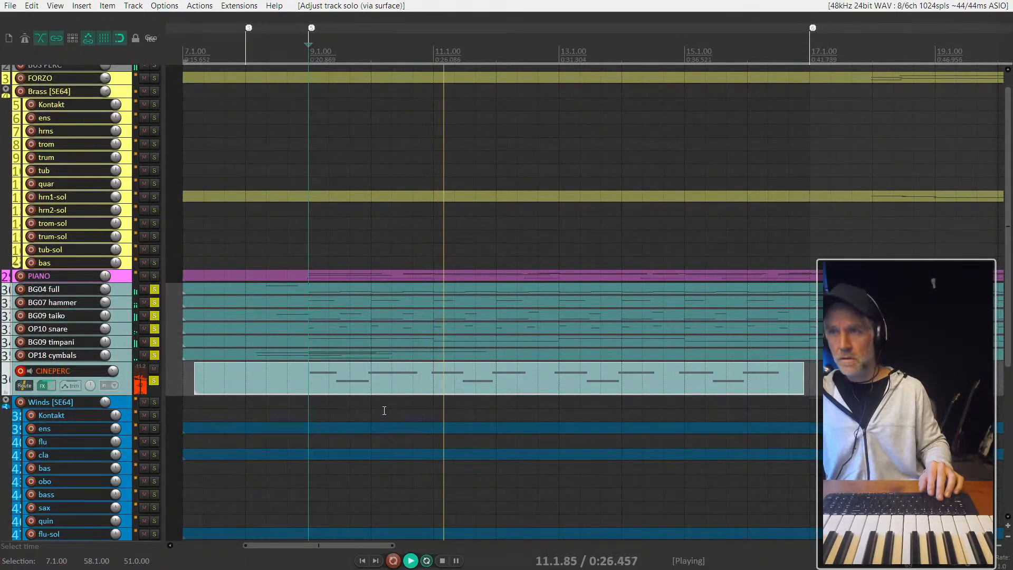
key(space)
- Quantize the position of all notes in the recorded CINEPERC item to a straight 1/16 grid at 82% strength, and close the MIDI editor
double_click(434, 384)
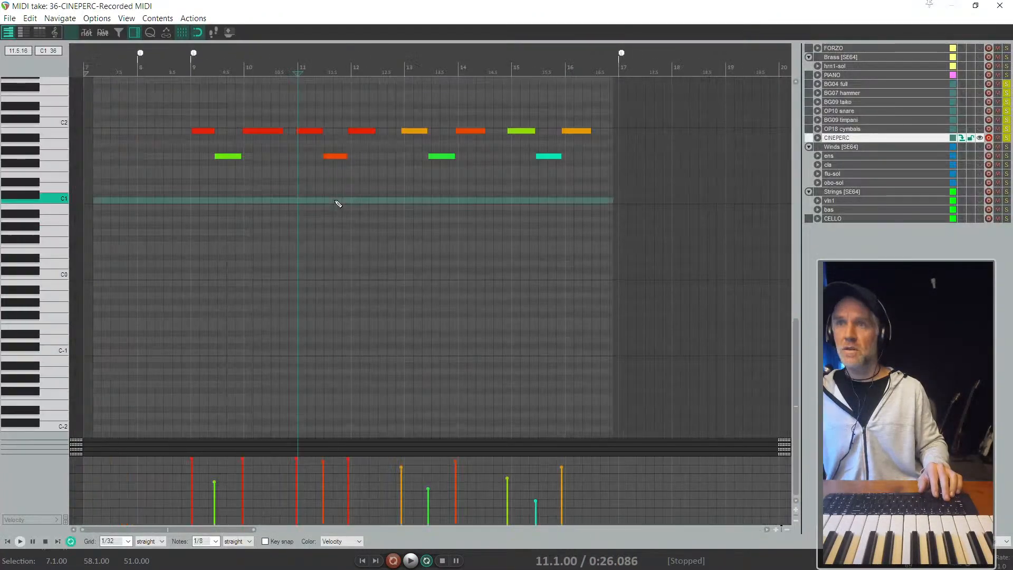
click(336, 202)
key(ctrl+a)
scroll(190, 159, up, 5)
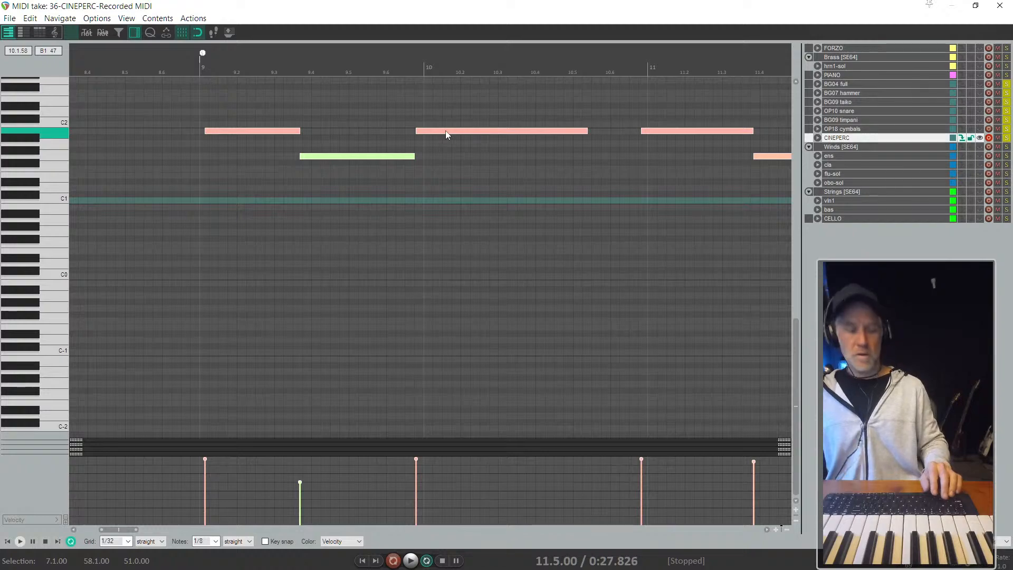
key(q)
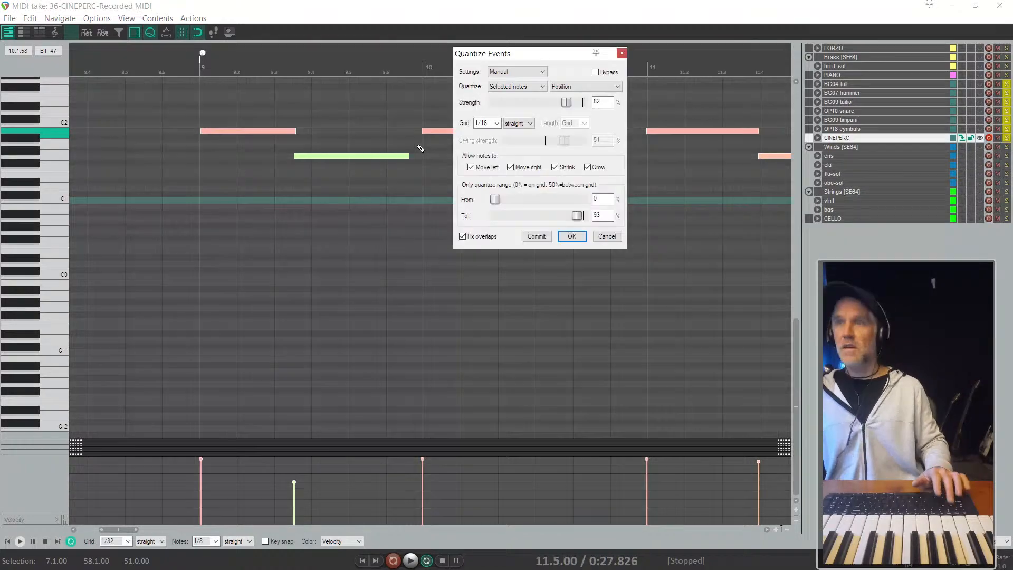
click(574, 238)
key(Escape)
- Play the soloed percussion from 9.1.00 to check the quantized CINEPERC part, and stop playback
scroll(289, 380, down, 4)
click(289, 380)
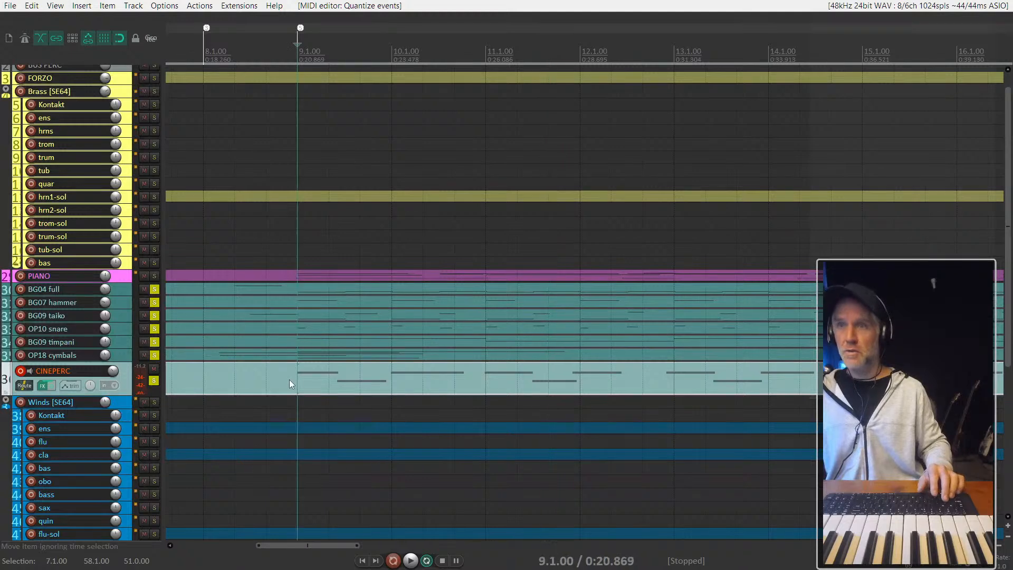
key(space)
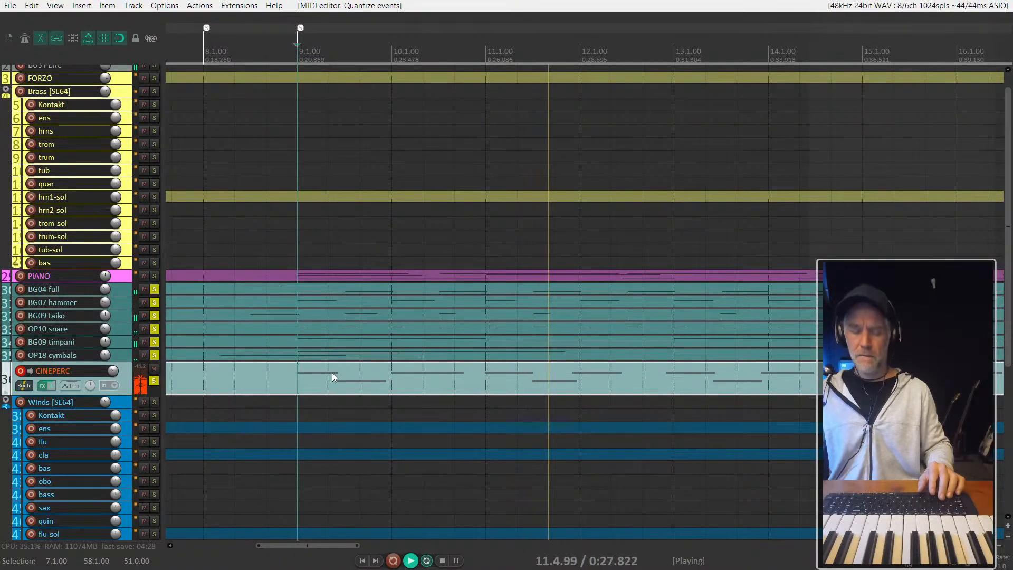
key(space)
- Open the CINEPERC item for inline note editing and move the upper-row notes from bar 12 onward onto the bar lines
click(577, 378)
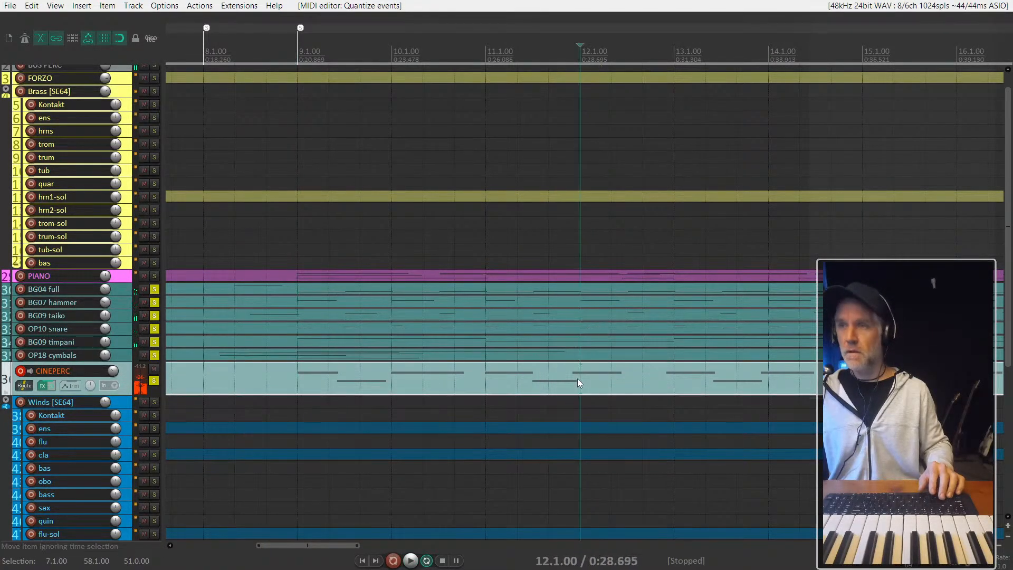
double_click(573, 379)
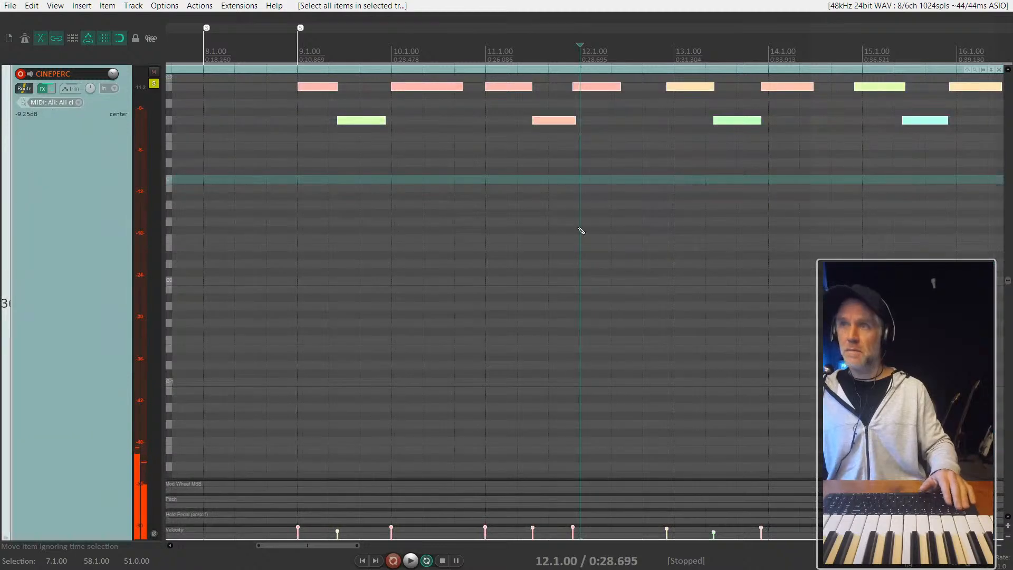
click(608, 110)
drag(619, 106, 882, 110)
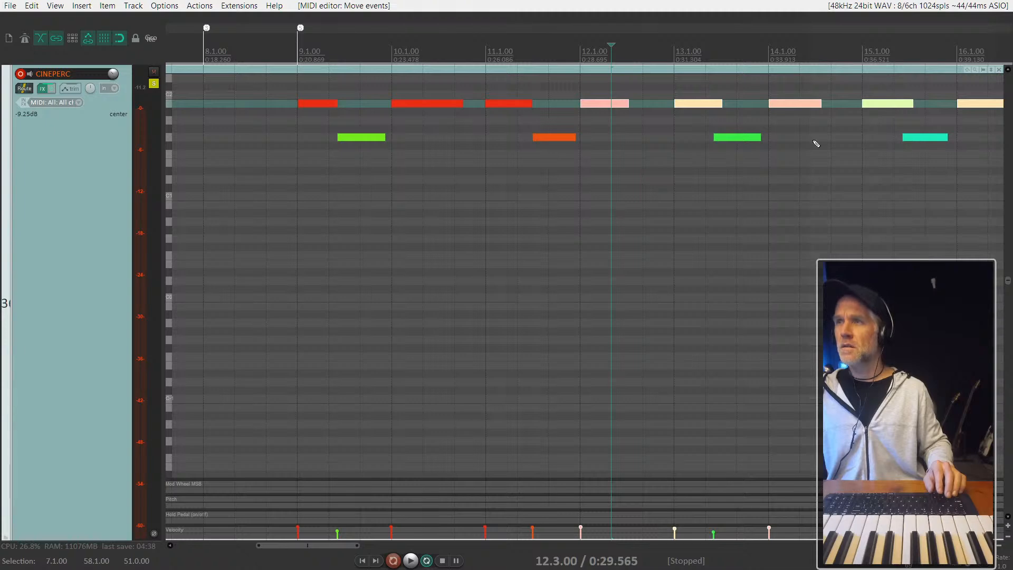
- Play from 9.1.00, raising the velocity of the lower-row note in bar 9 and lowering the one in bar 11 to about 80
click(304, 157)
key(space)
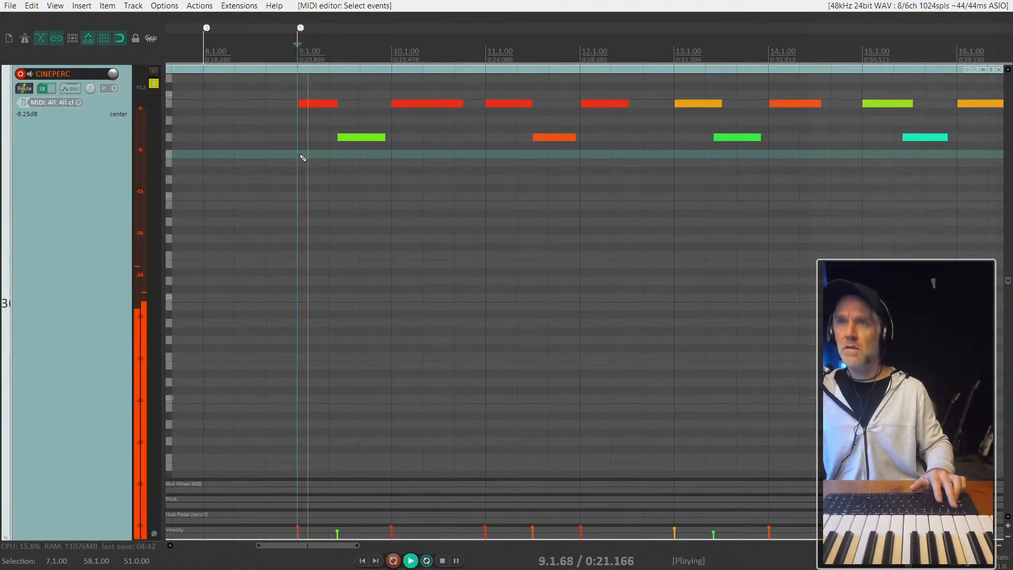
click(353, 137)
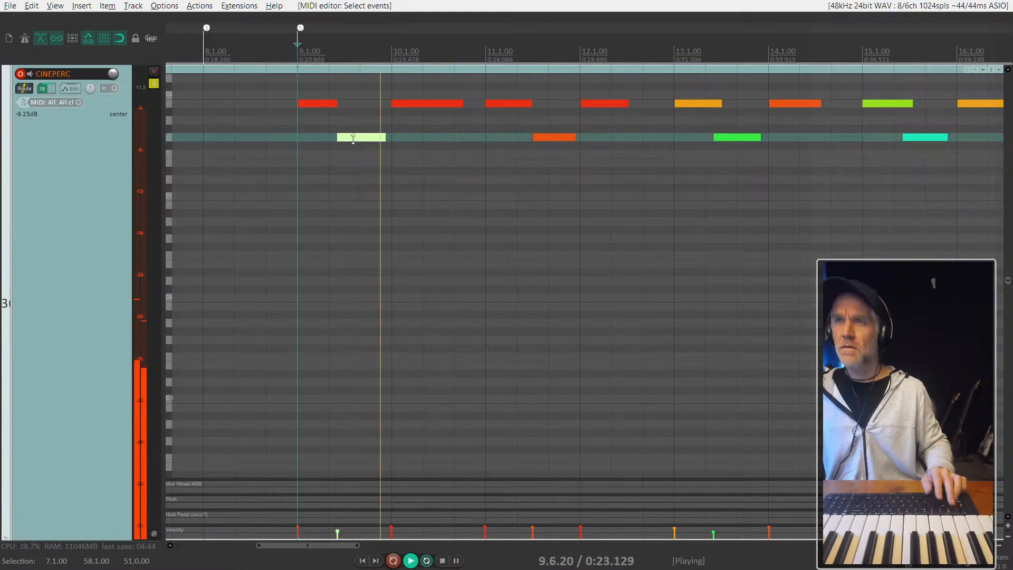
drag(552, 135, 557, 159)
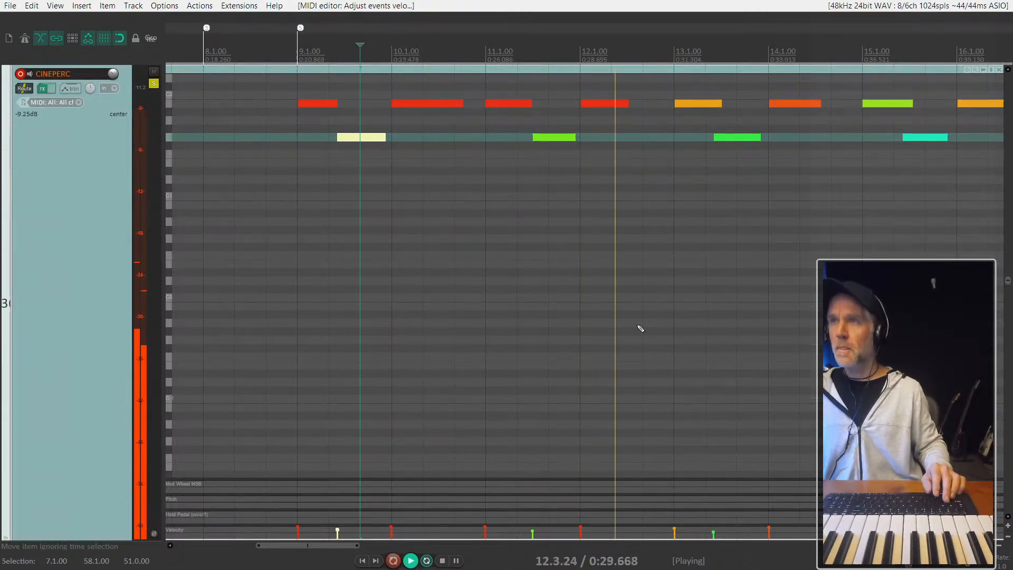
- Move the bar 13 lower-row note to the middle of the bar and raise the bar 15 lower-row note's velocity to 73
click(738, 137)
drag(742, 140, 747, 139)
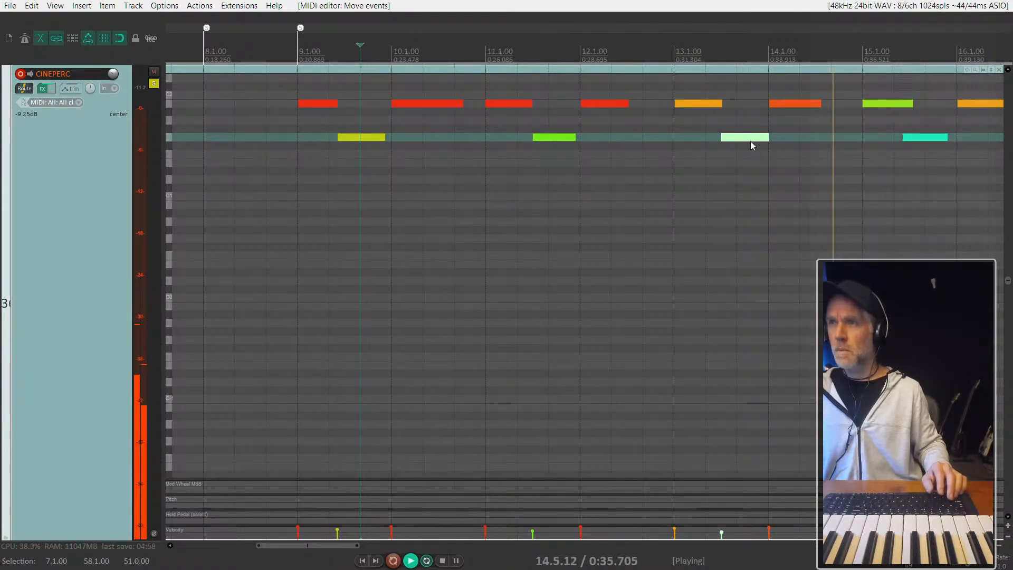
scroll(860, 172, down, 2)
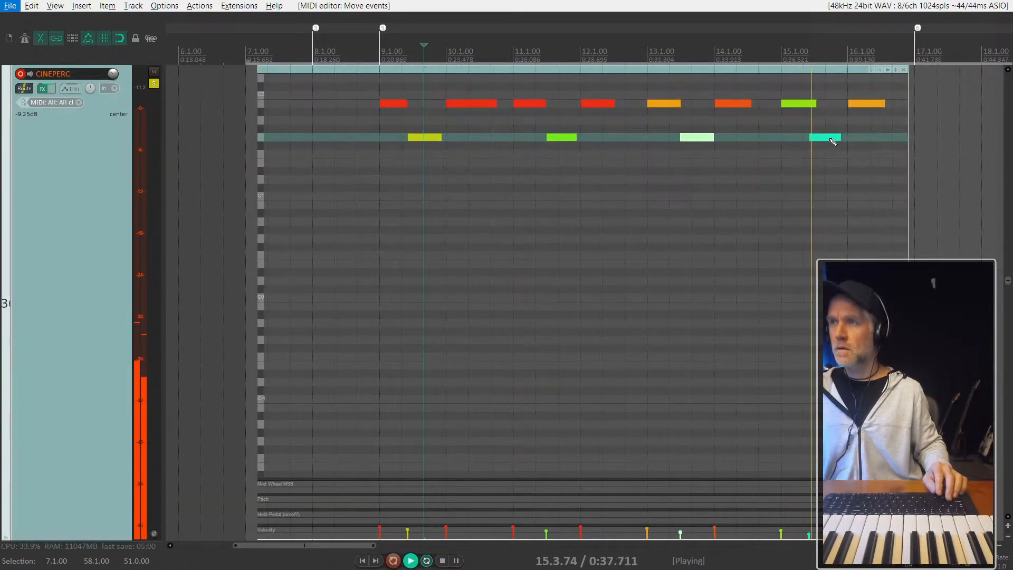
drag(829, 124, 830, 123)
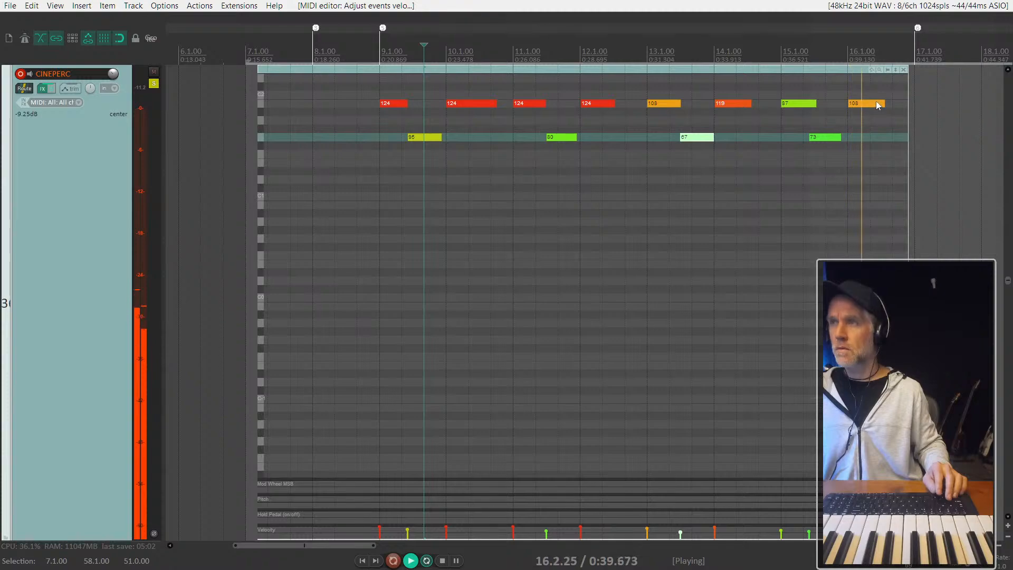
key(Escape)
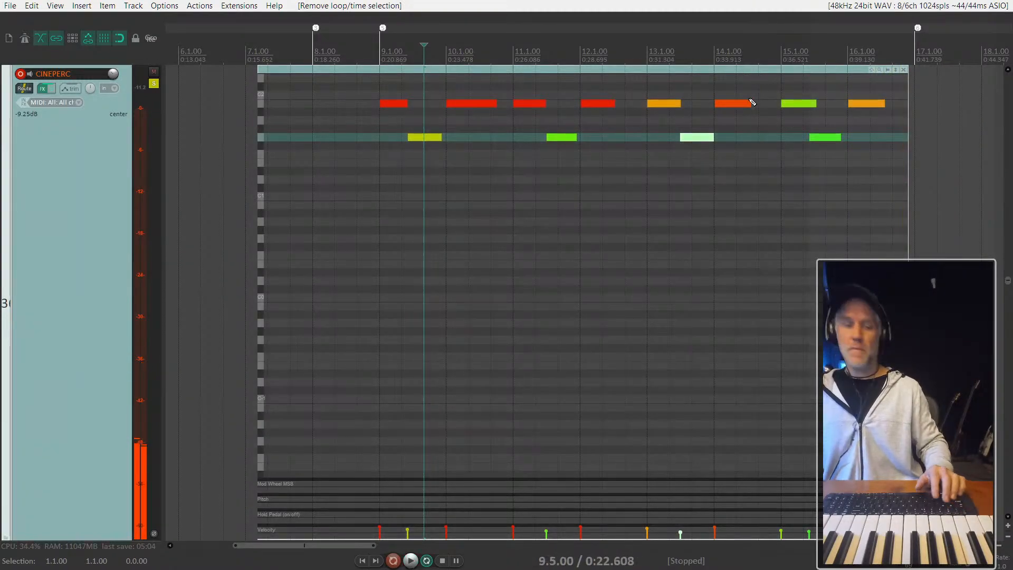
- Return to the multi-track view and close the CINEPERC item's inline note editor
key(grave)
scroll(121, 265, up, 4)
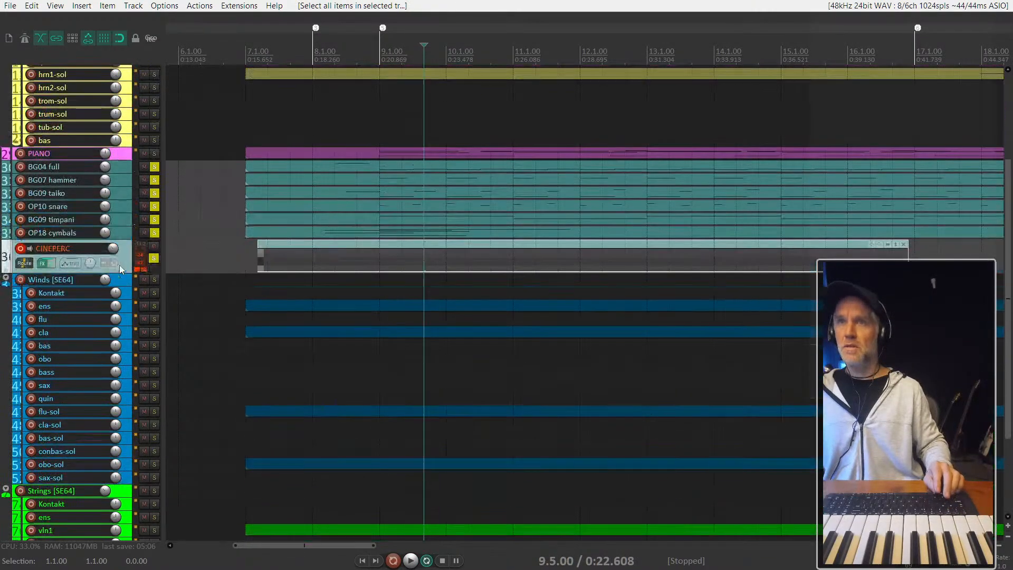
click(293, 245)
key(e)
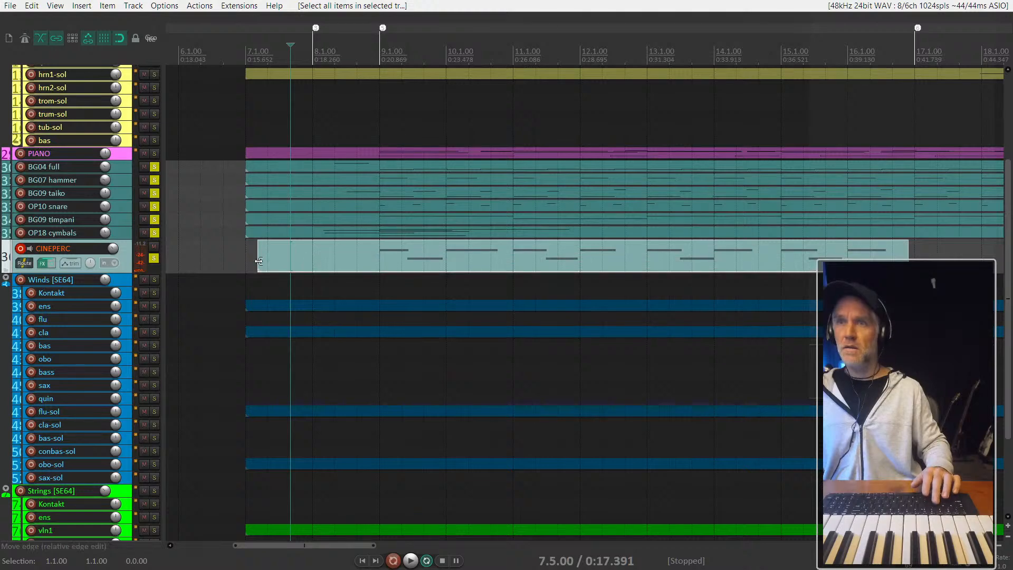
- Trim the CINEPERC item's start to 9.1.00 and extend its end to 17.1.00
drag(257, 261, 395, 264)
scroll(395, 264, down, 2)
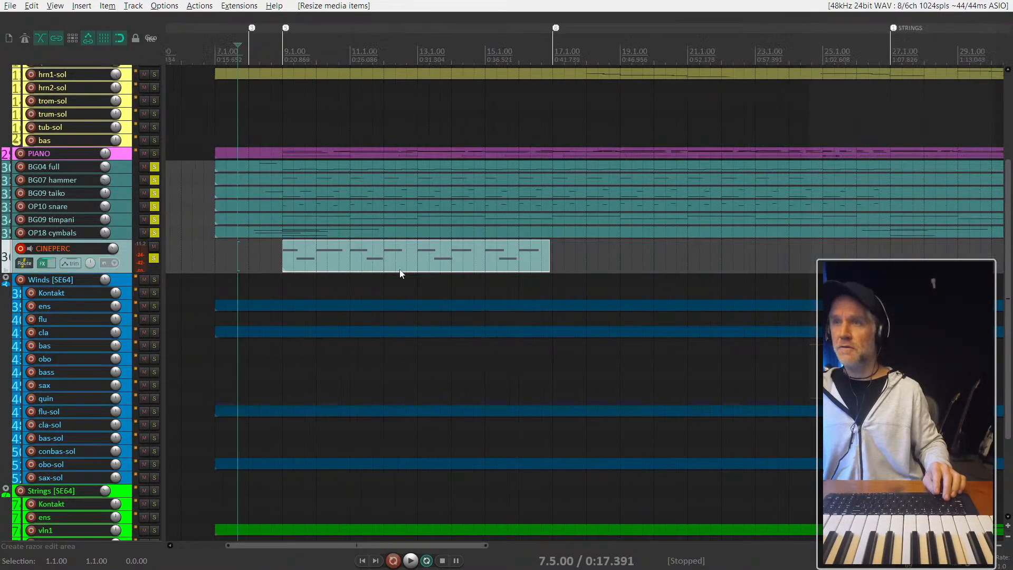
drag(555, 265, 558, 265)
click(483, 261)
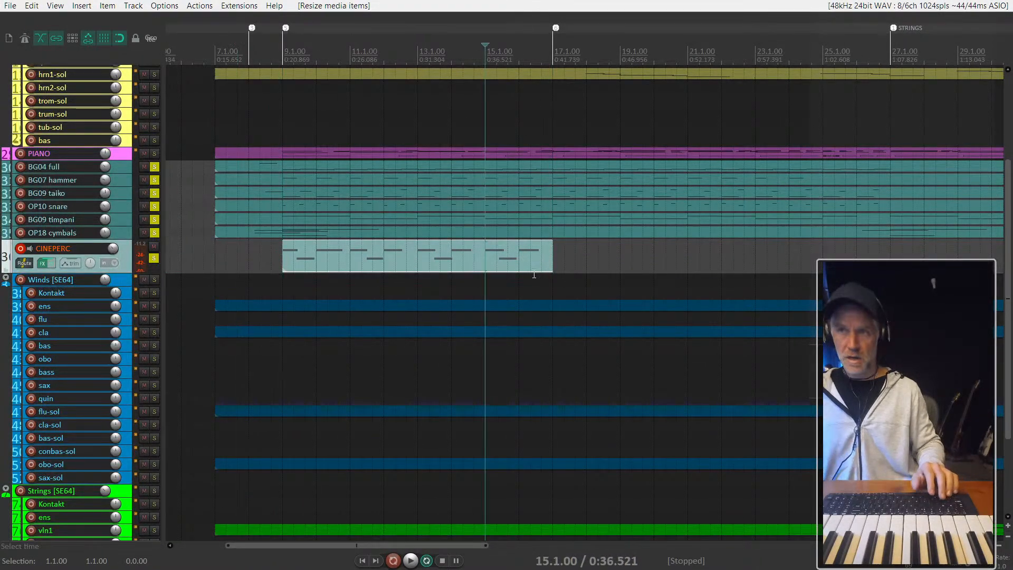
- Set the time selection from 9.1.00 to 17.1.00 and glue the CINEPERC item
click(286, 251)
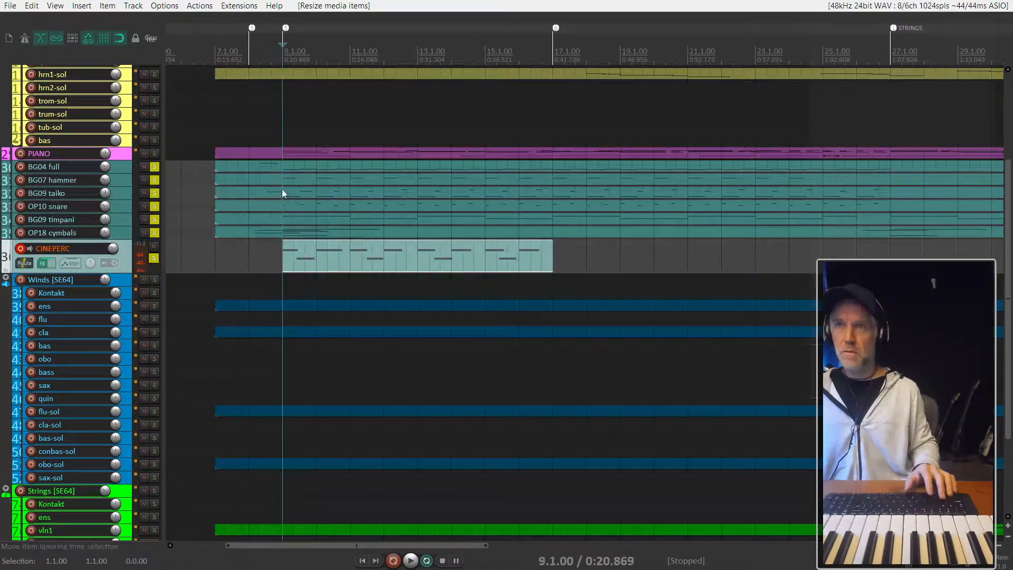
click(554, 104)
key(])
click(486, 261)
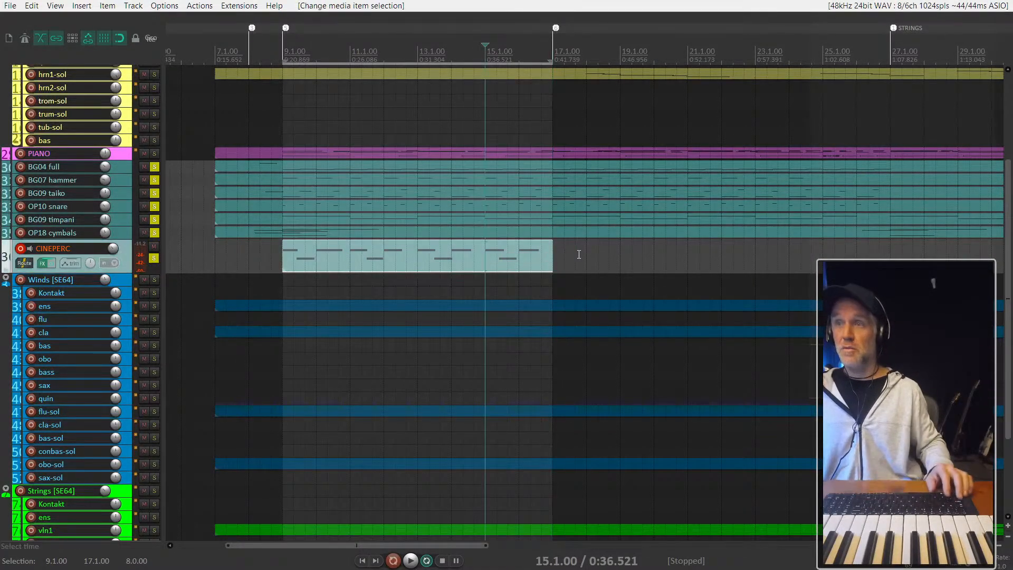
key(ctrl+g)
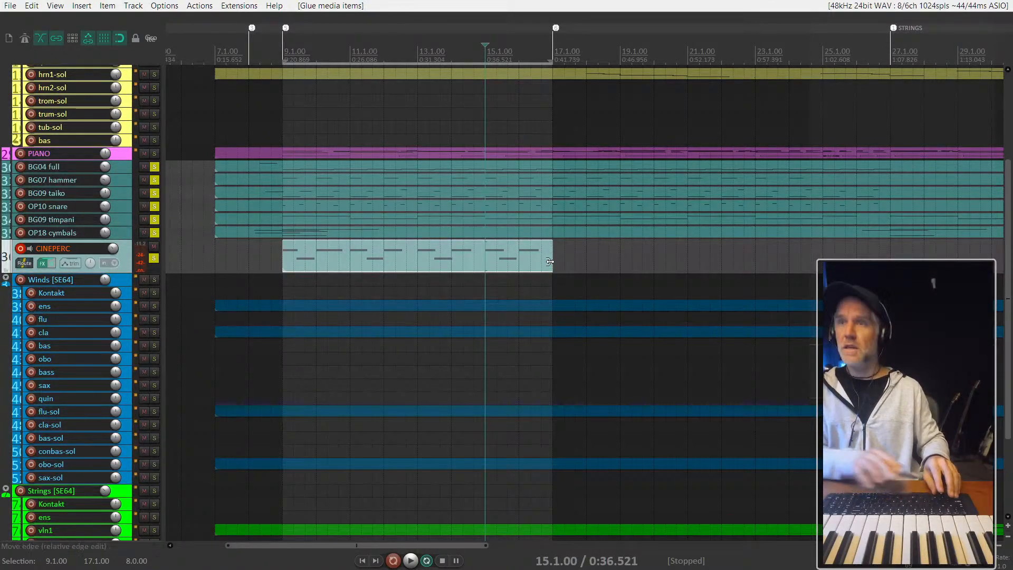
drag(550, 261, 693, 266)
key(ctrl+z)
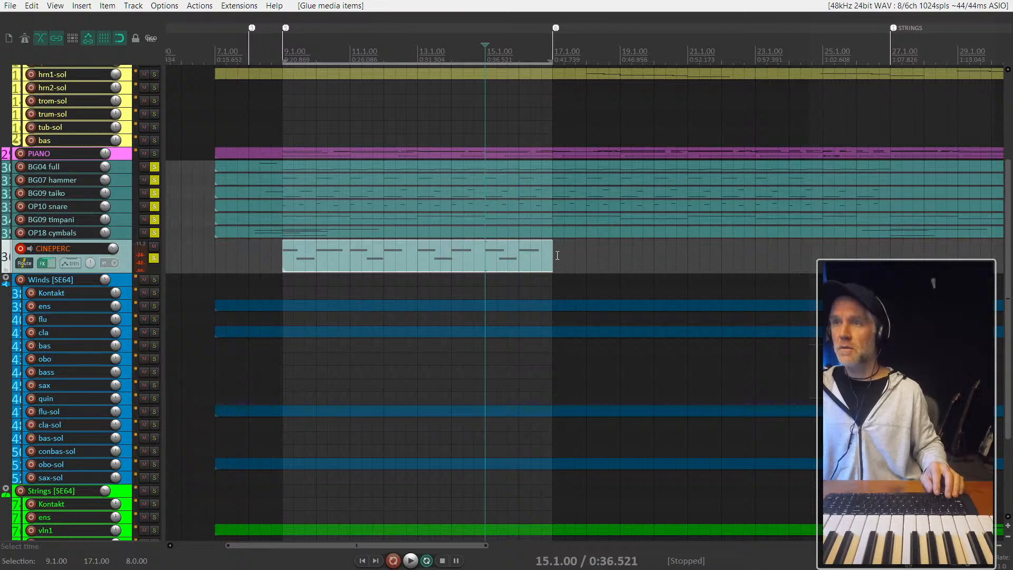
drag(549, 254, 528, 257)
click(677, 260)
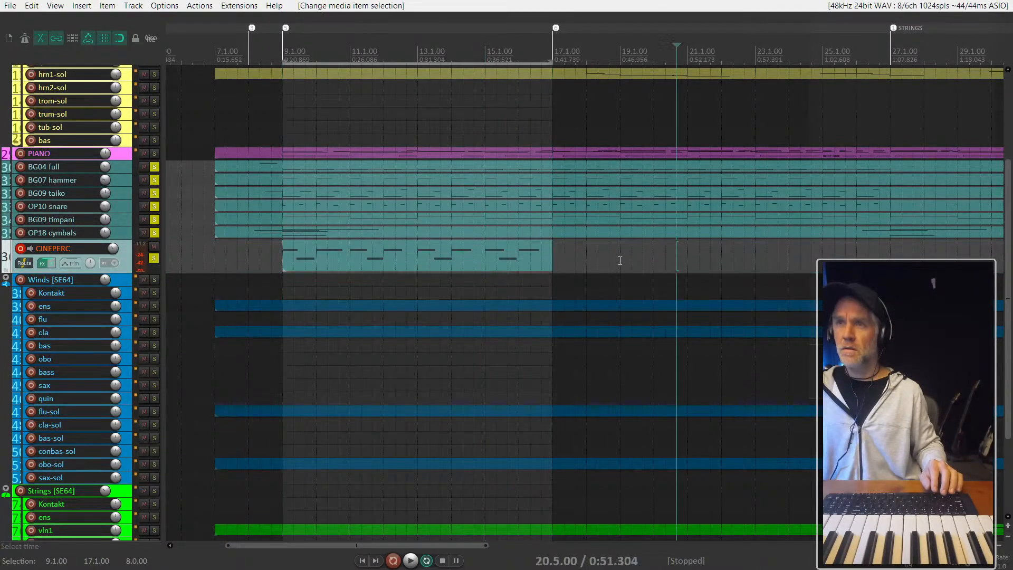
- Toggle source looping for the CINEPERC item and extend its end to the STRINGS marker at 27.1.00
drag(272, 257, 265, 257)
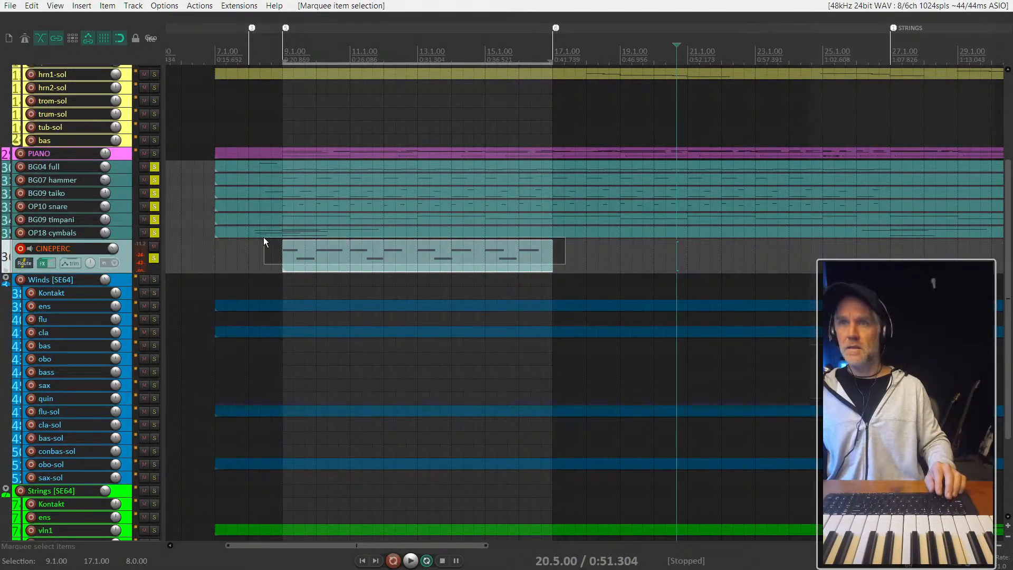
key(ctrl+shift+l)
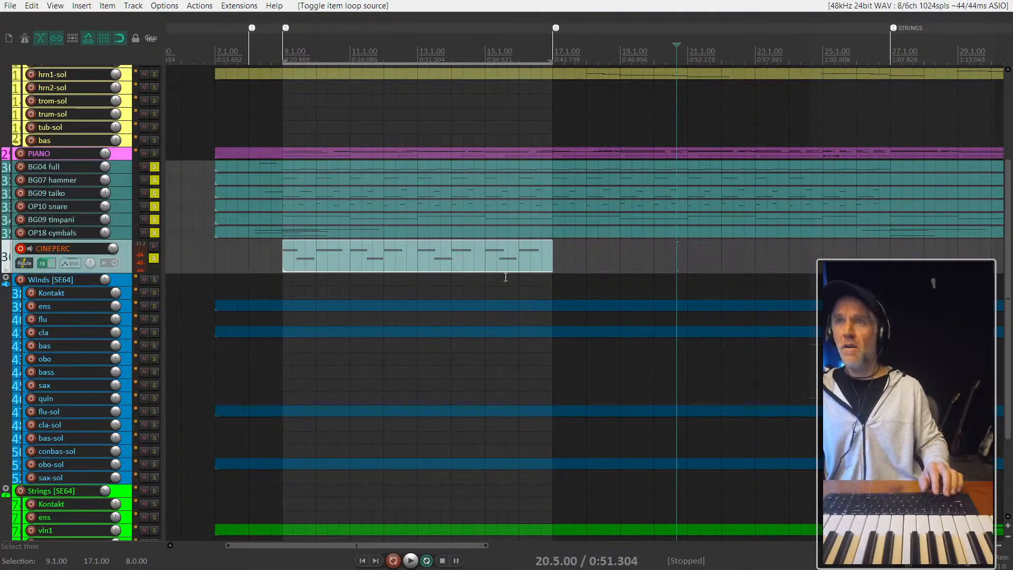
drag(544, 257, 760, 253)
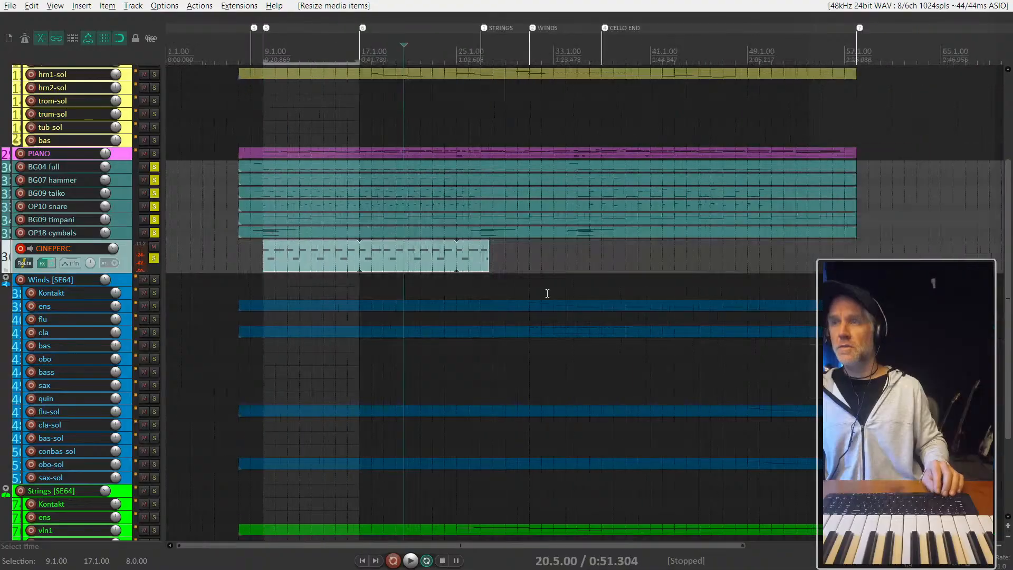
mouse_move(385, 259)
mouse_down()
mouse_move(459, 259)
mouse_move(376, 259)
mouse_up()
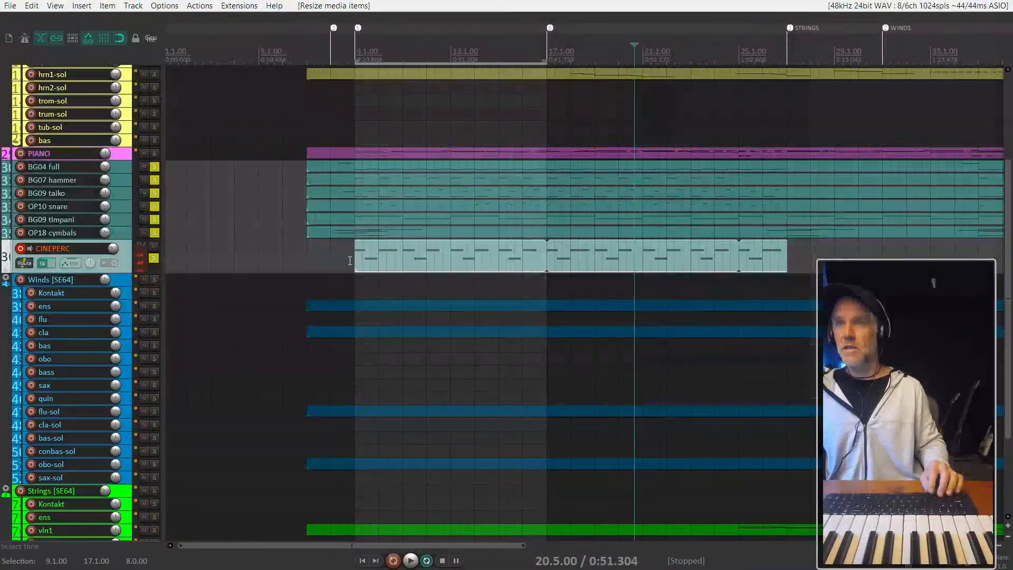
- Play the looped part, open the CINEPERC item in the MIDI editor, and move the bar 9 lower-row note to the middle of the bar
click(346, 257)
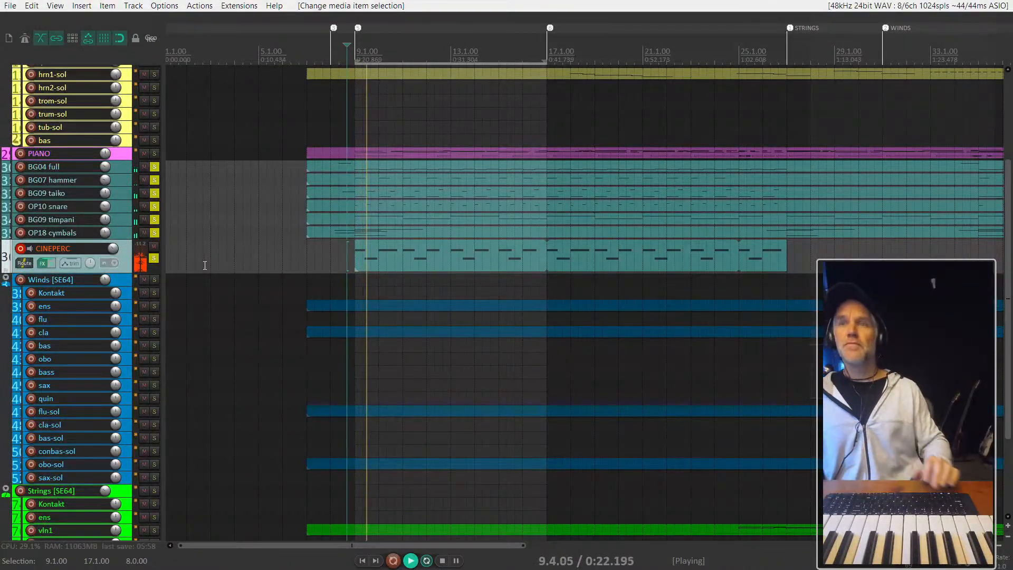
scroll(358, 270, up, 5)
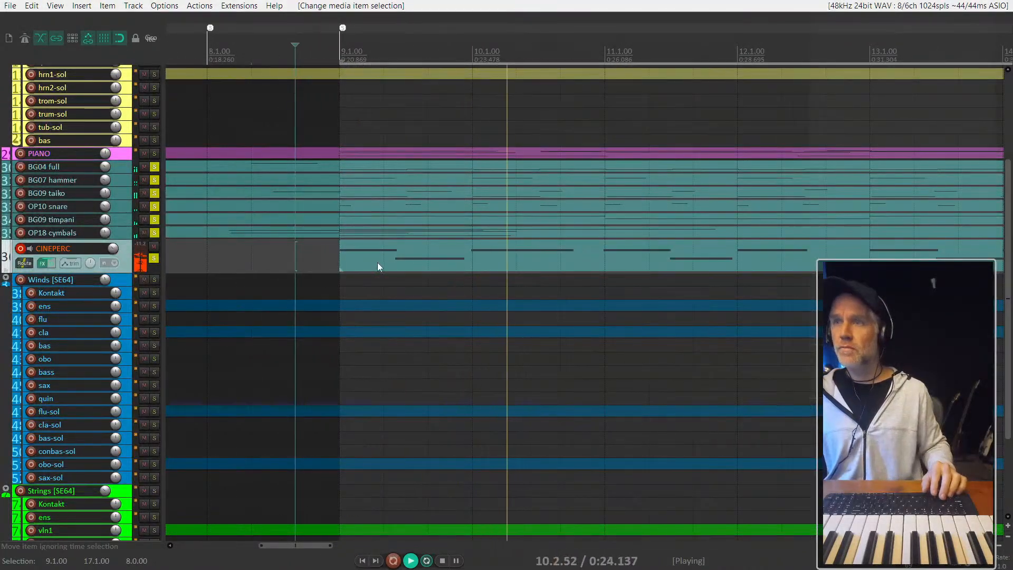
double_click(415, 258)
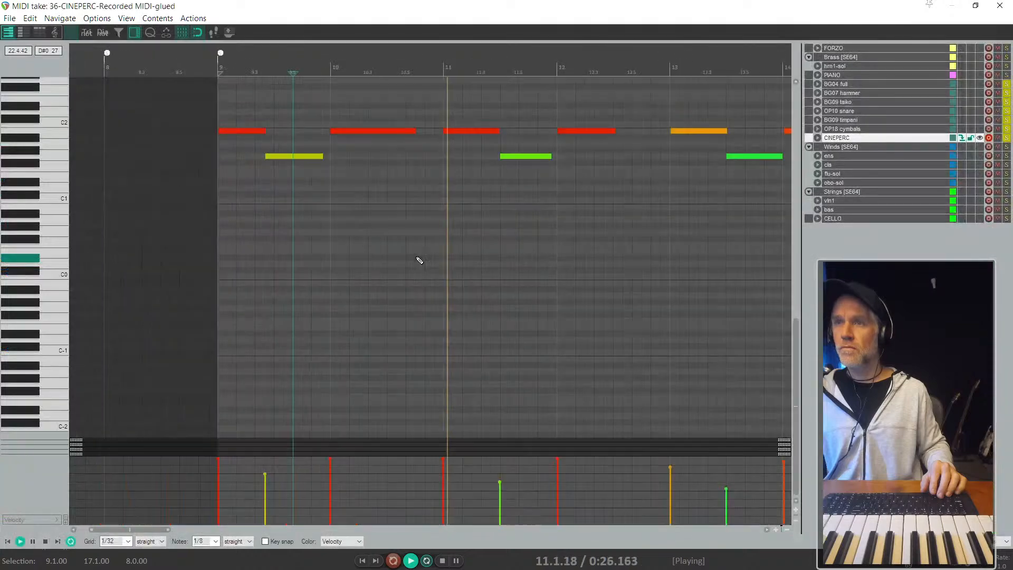
drag(278, 156, 293, 160)
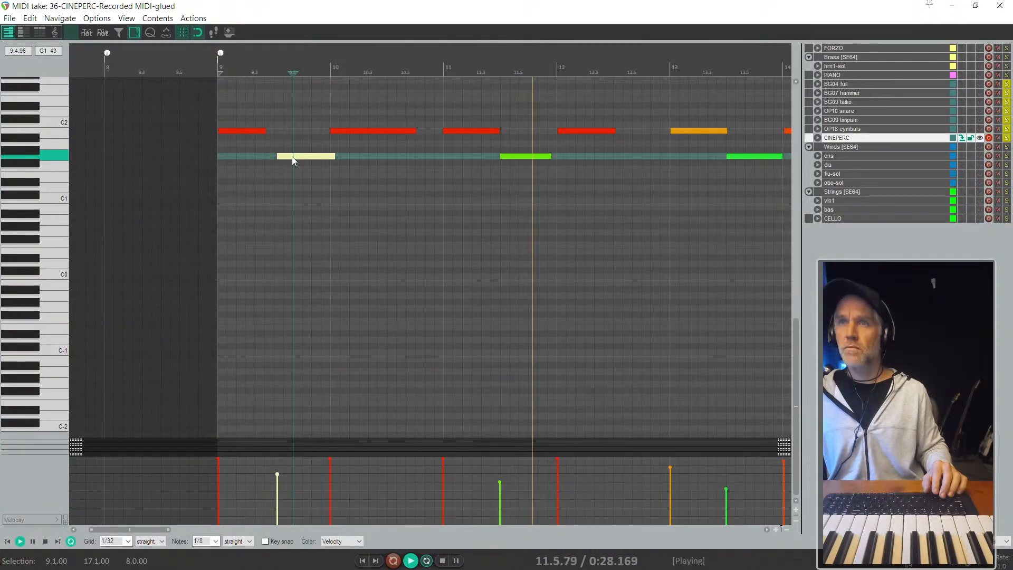
key(space)
key(space)
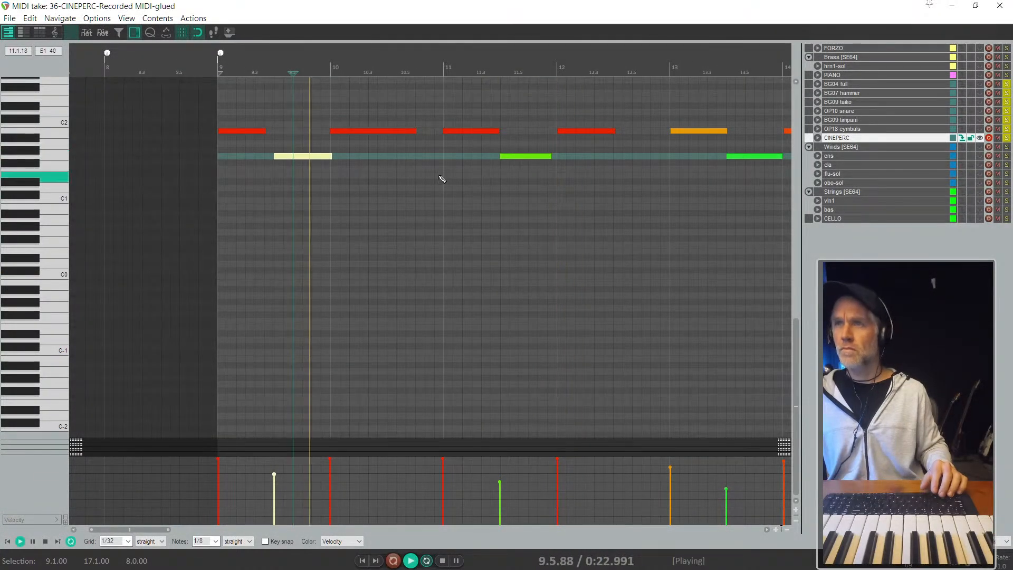
key(space)
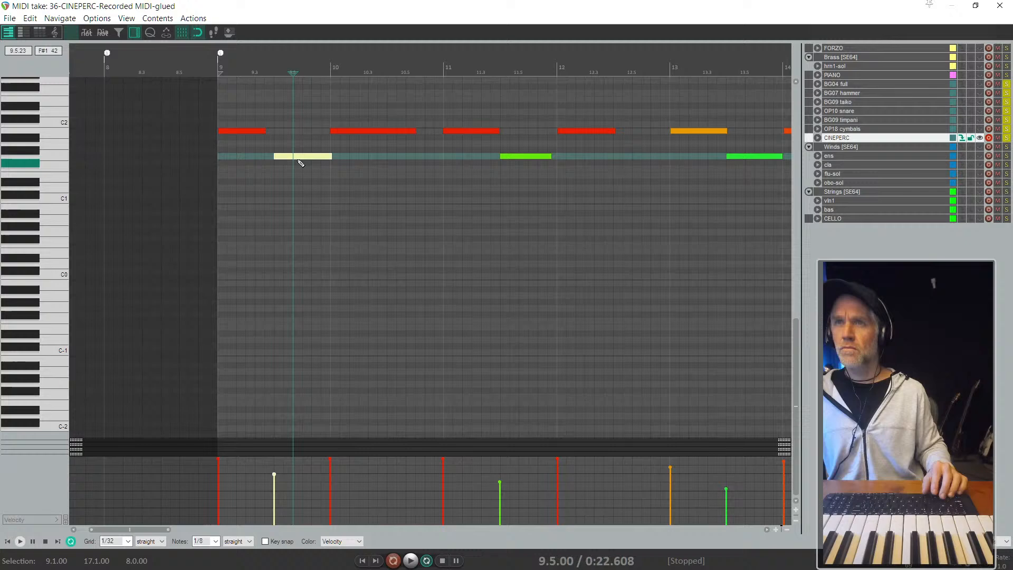
- Play from bar 9 and lower the velocities of the upper-row notes in bars 9 to 12 and in bar 14
click(221, 111)
key(space)
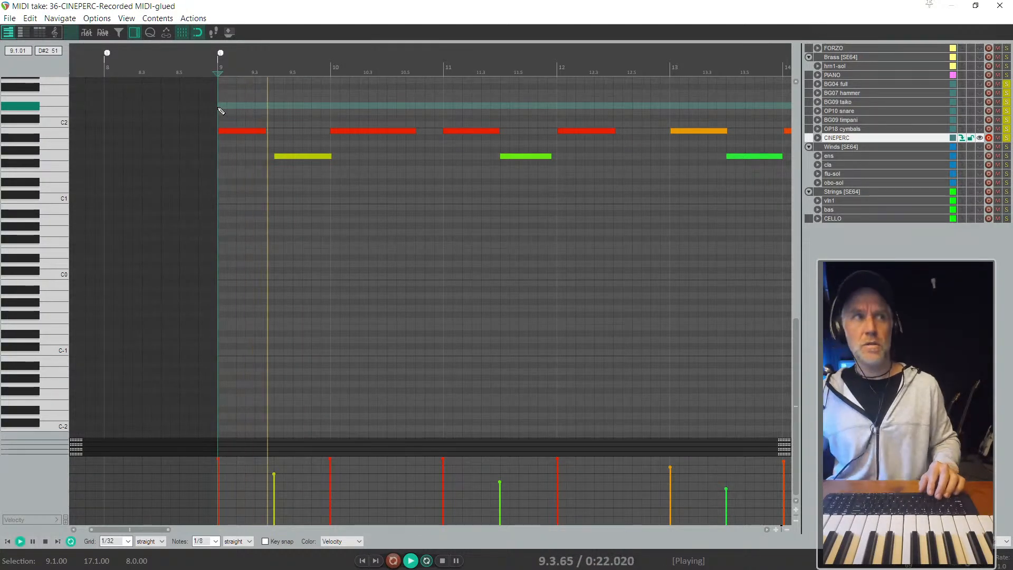
scroll(330, 117, down, 2)
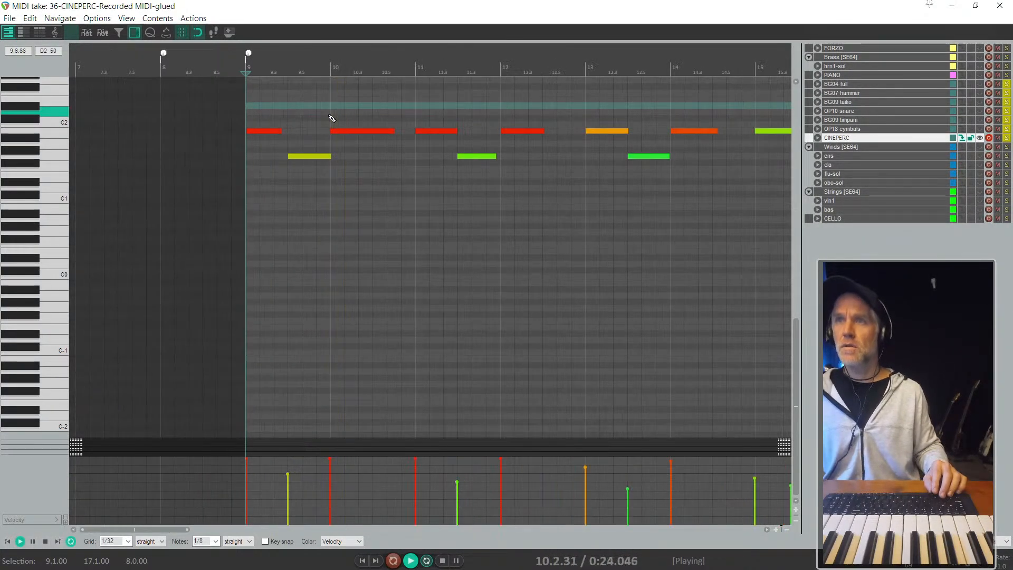
scroll(249, 139, down, 2)
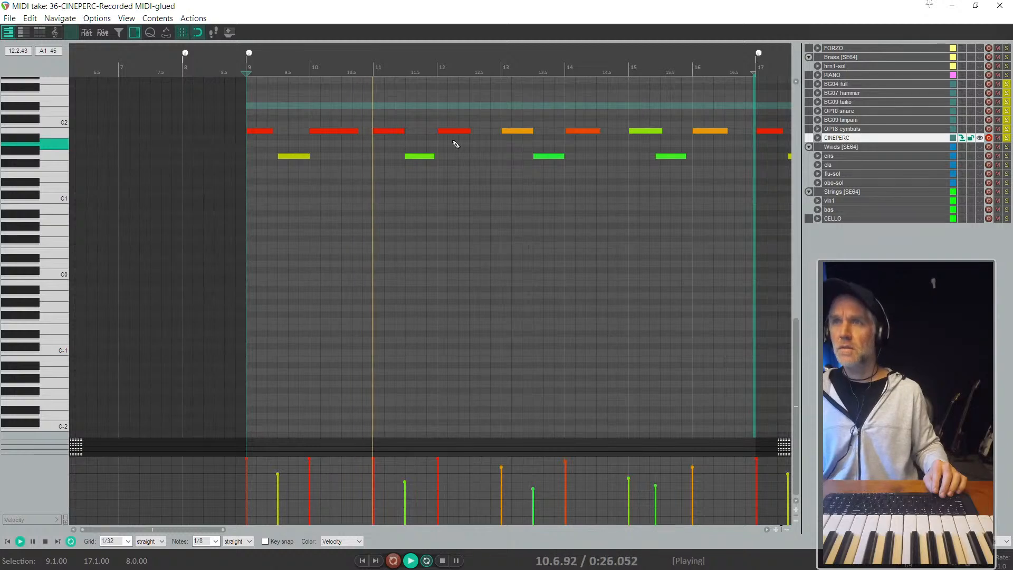
drag(263, 132, 259, 131)
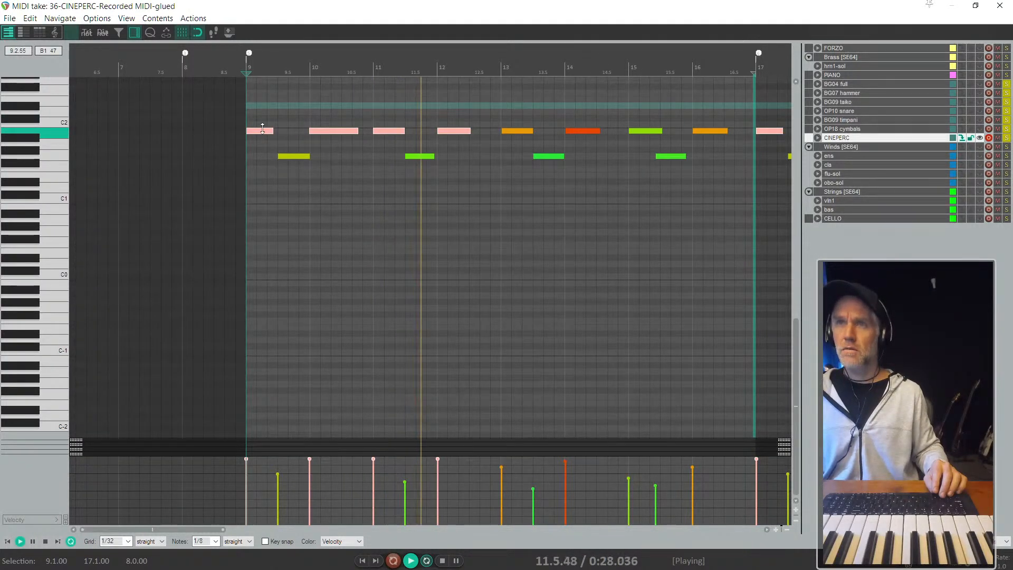
scroll(316, 132, down, 2)
click(516, 130)
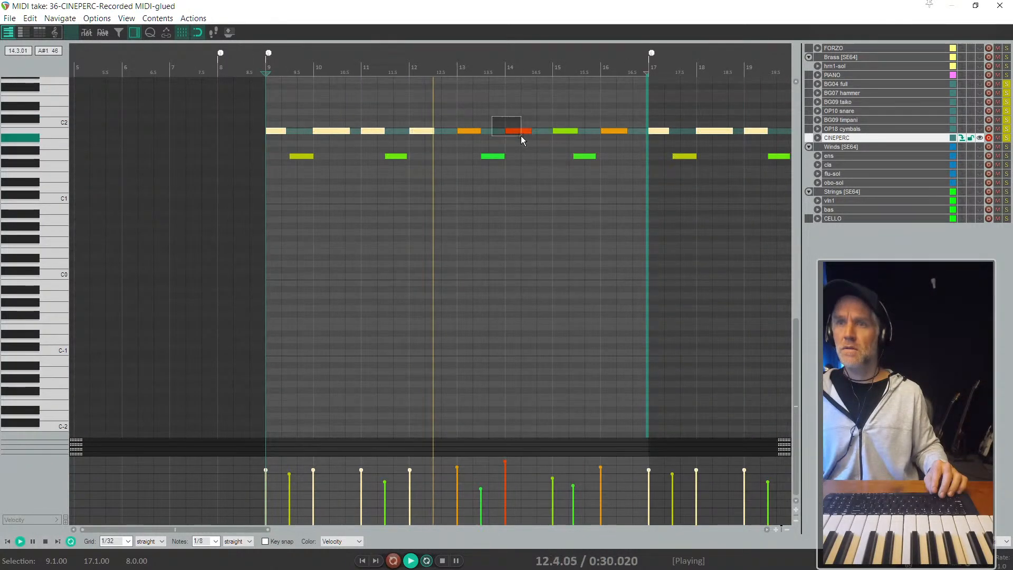
click(518, 139)
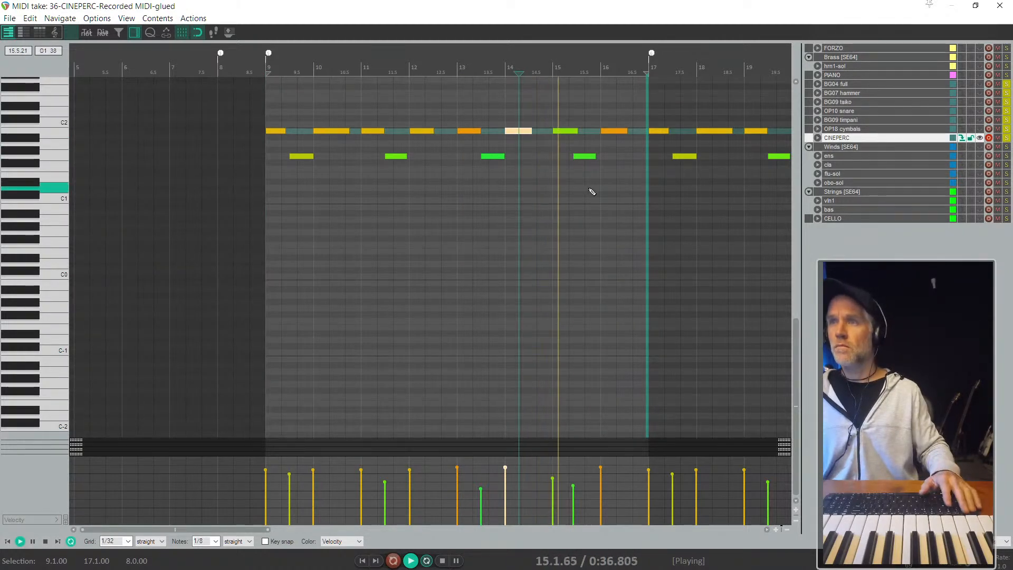
- Move the bar 15 lower-row note to the middle of the bar and close the MIDI editor
scroll(580, 182, up, 3)
click(570, 158)
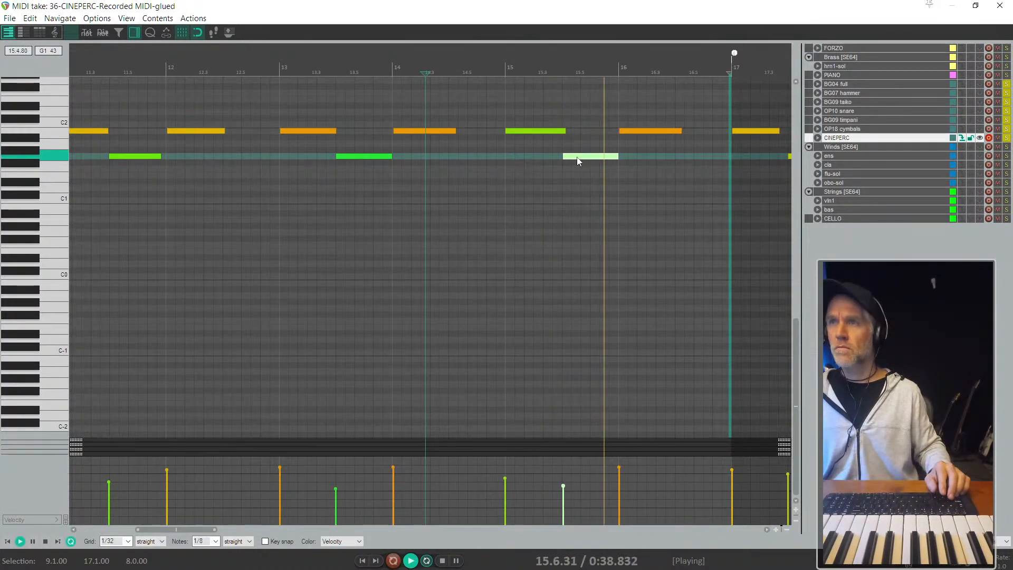
scroll(634, 131, down, 3)
key(Escape)
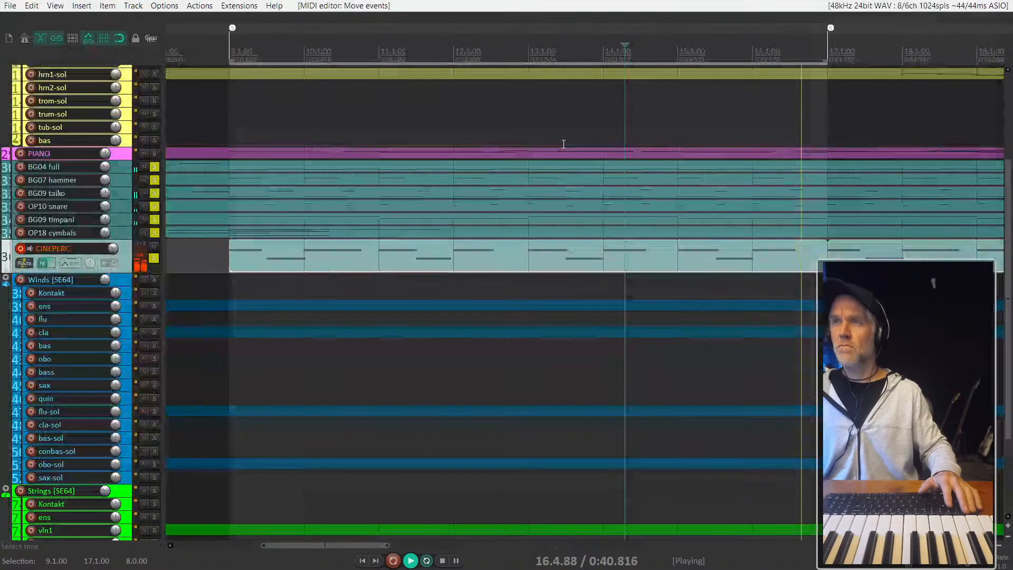
- Stop playback, unsolo all tracks, and briefly play the full arrangement from bar 14
key(space)
ctrl+click(154, 262)
key(space)
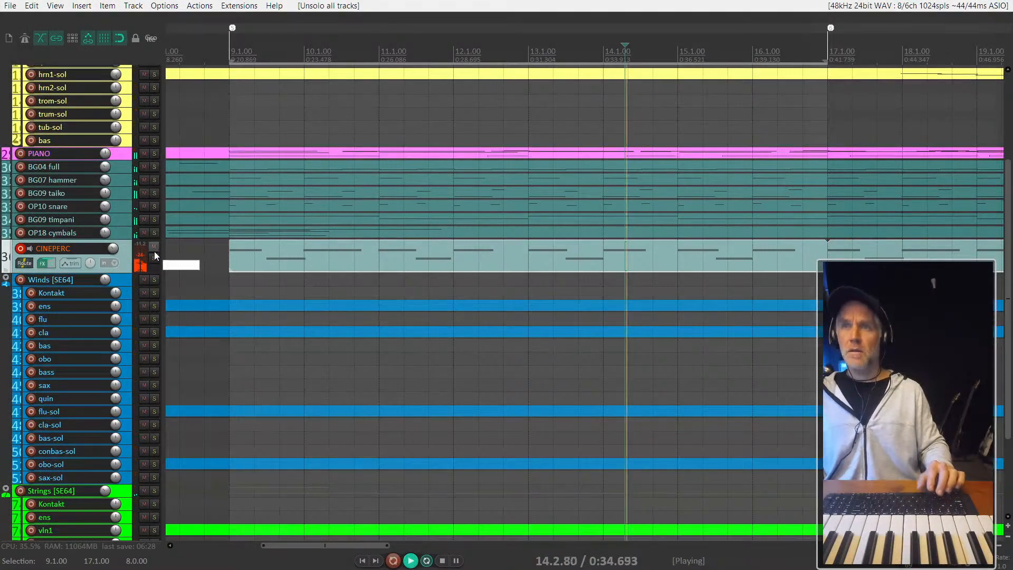
key(space)
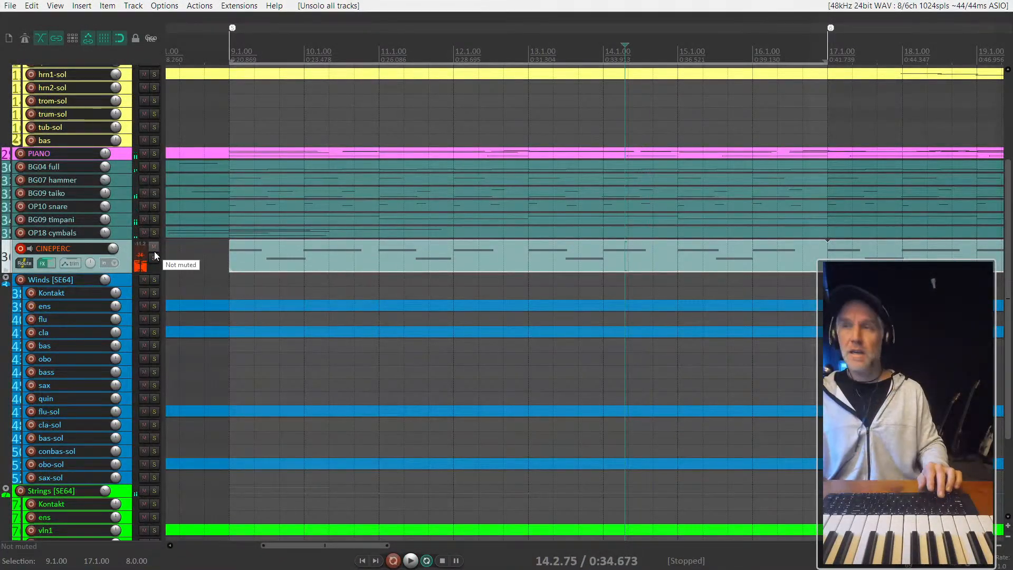
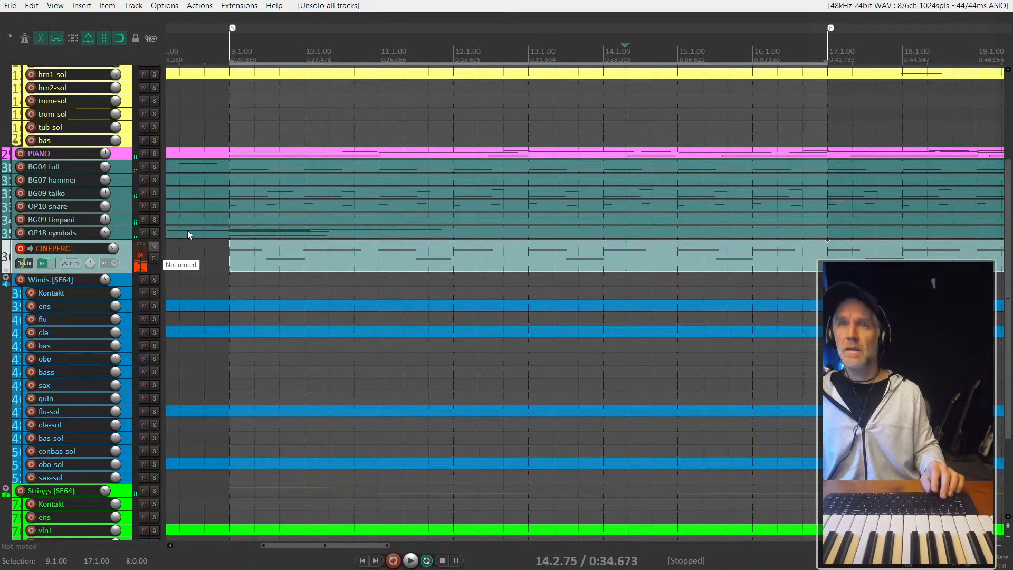
- Play the full arrangement briefly from bar 8 and stop playback
click(228, 114)
scroll(228, 114, down, 5)
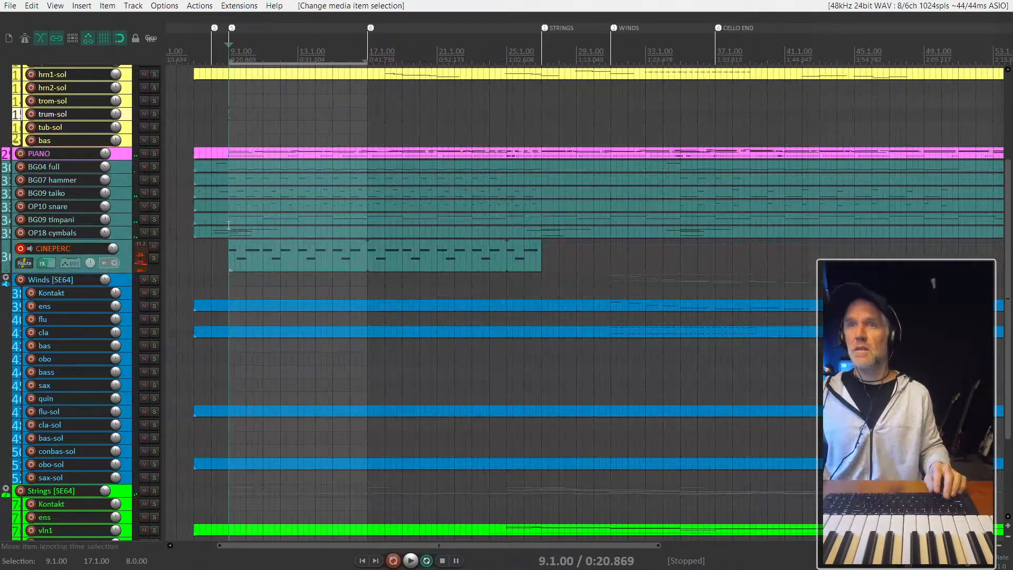
click(205, 260)
click(210, 266)
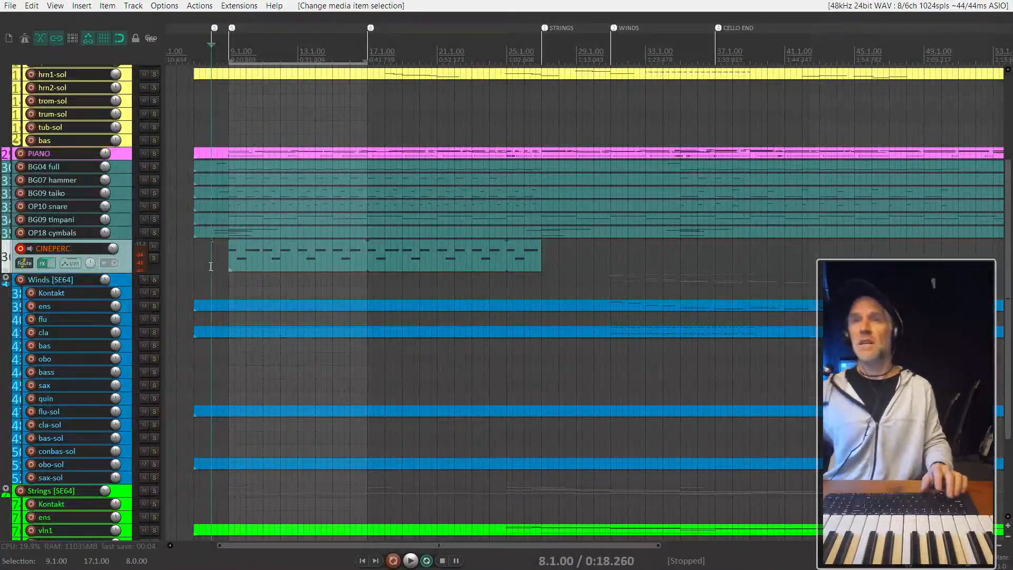
scroll(262, 250, up, 2)
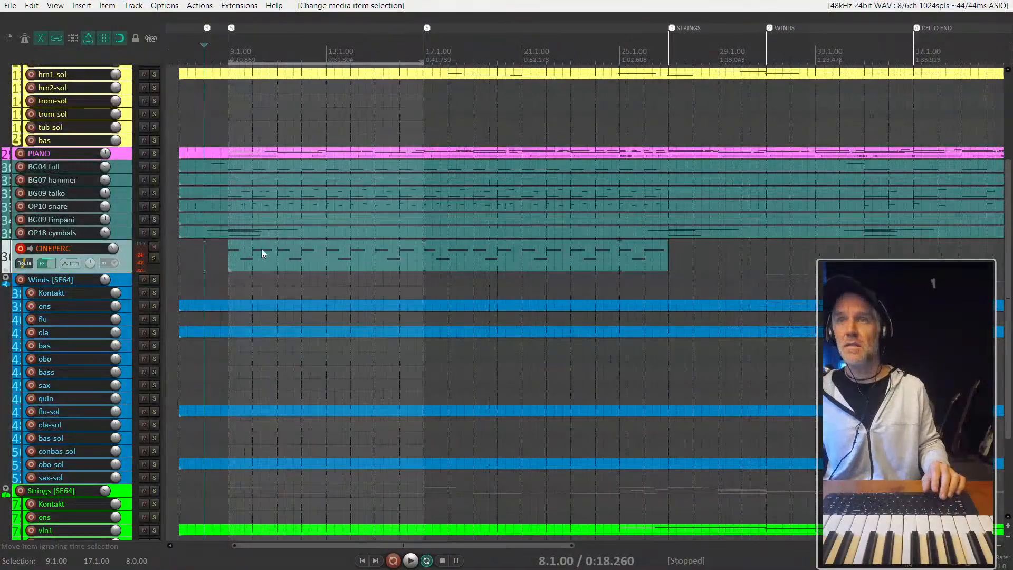
key(space)
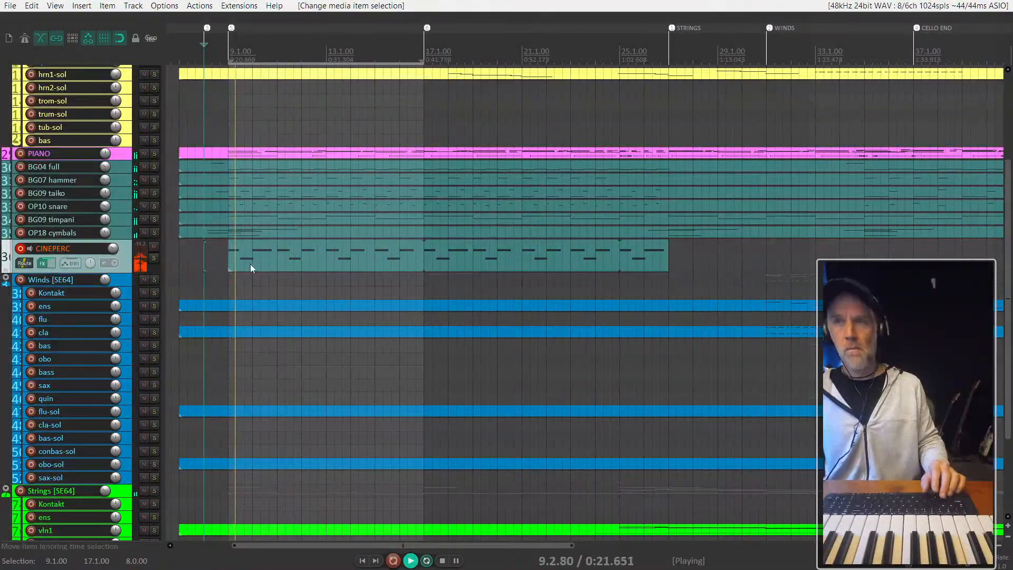
scroll(250, 268, up, 2)
key(space)
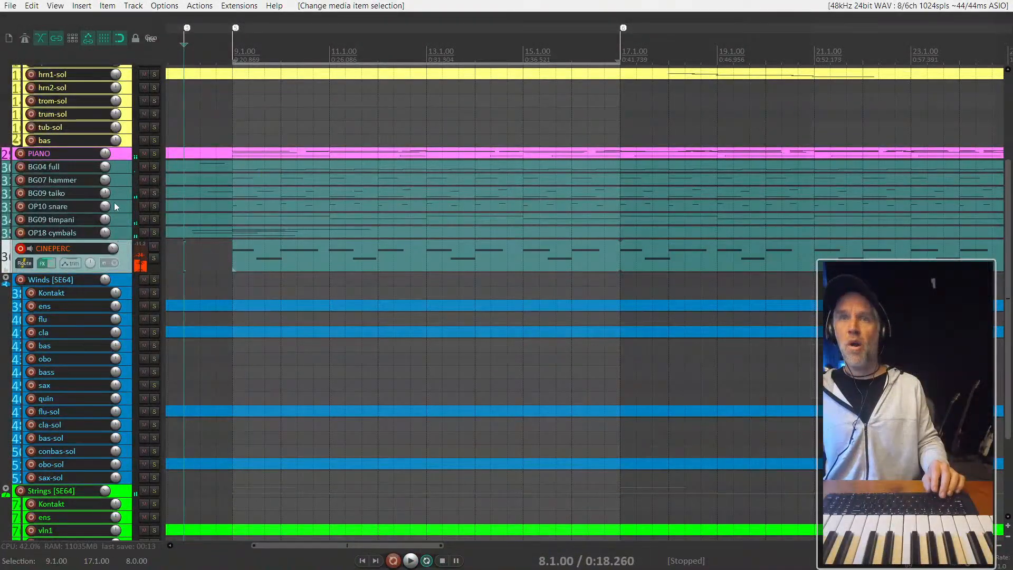
- Turn off record arming on the CINEPERC track
click(124, 168)
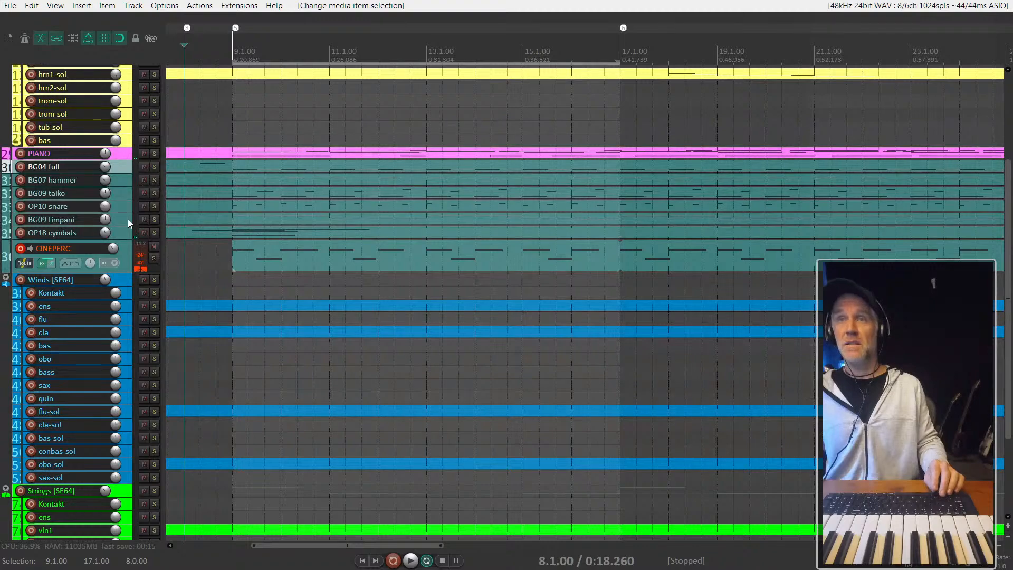
scroll(128, 219, up, 3)
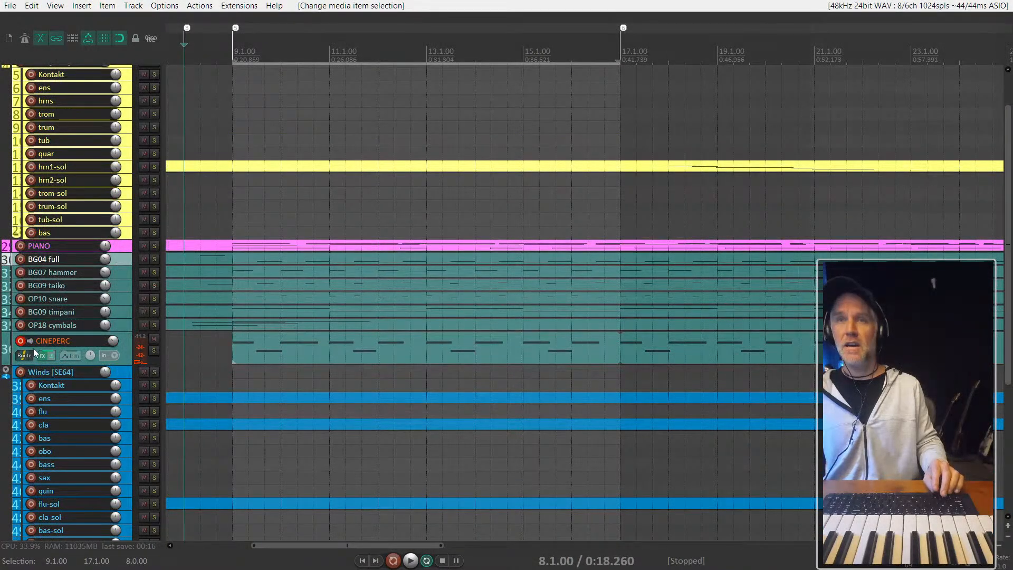
click(20, 340)
scroll(192, 267, down, 2)
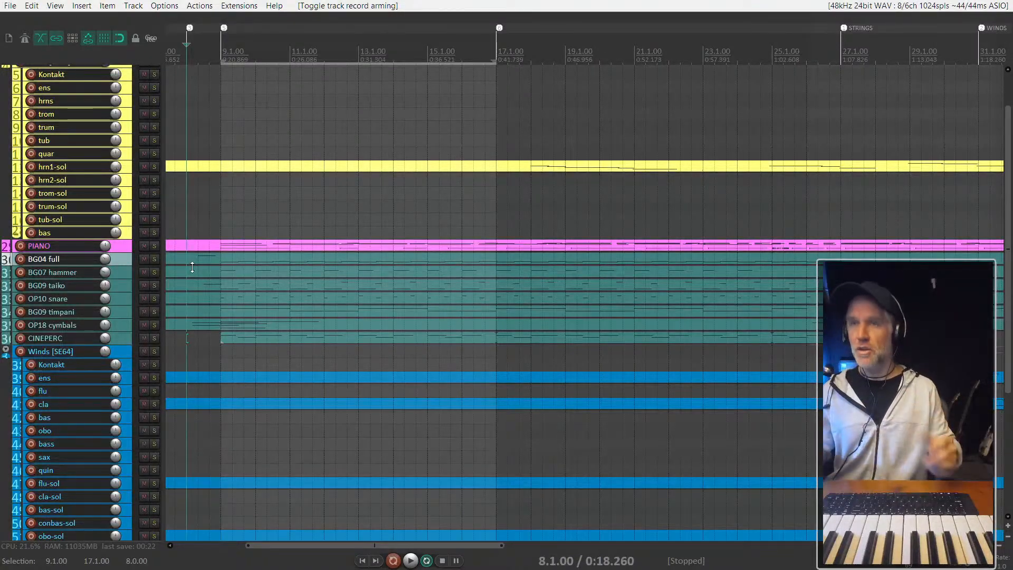
scroll(451, 317, down, 2)
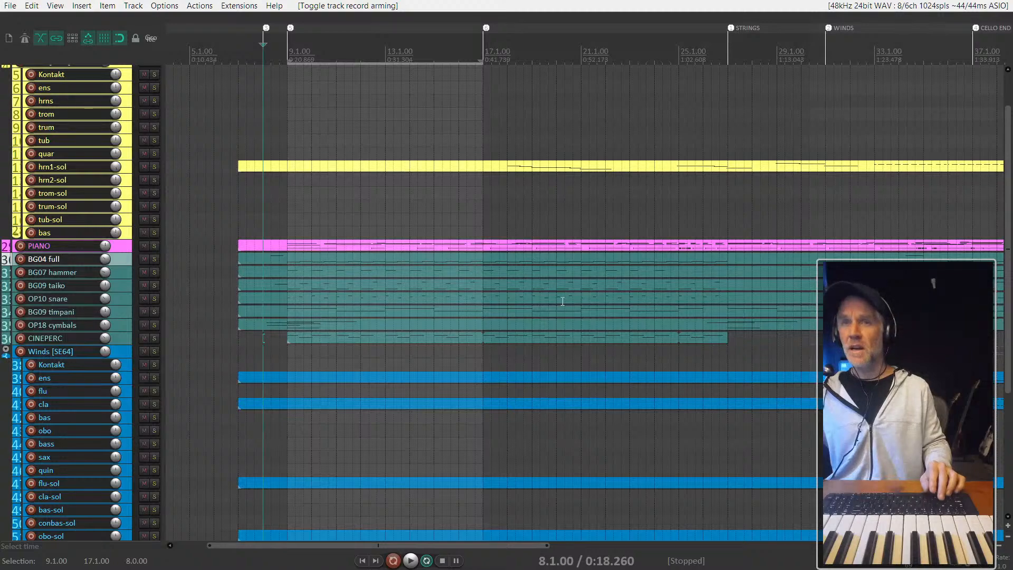
scroll(88, 373, down, 1)
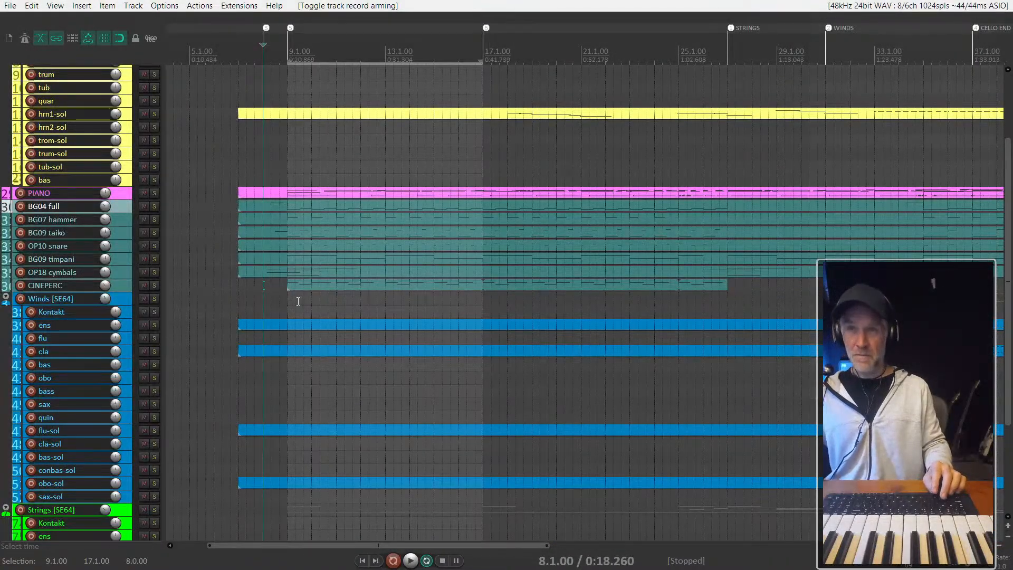
scroll(280, 310, down, 1)
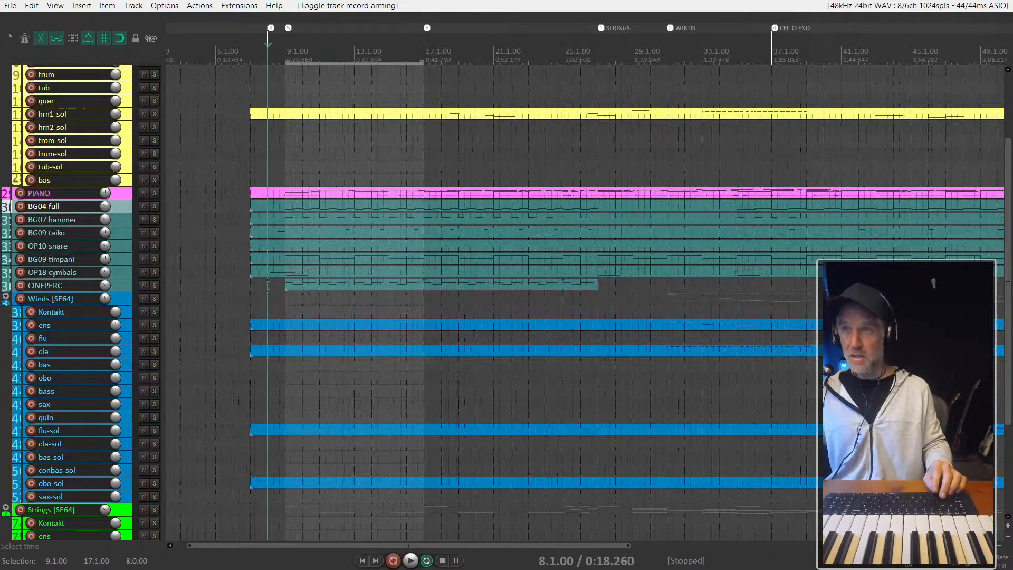
- Play the full arrangement from bar 15 to listen to the percussion in context, and stop playback
click(399, 167)
key(space)
scroll(435, 194, up, 1)
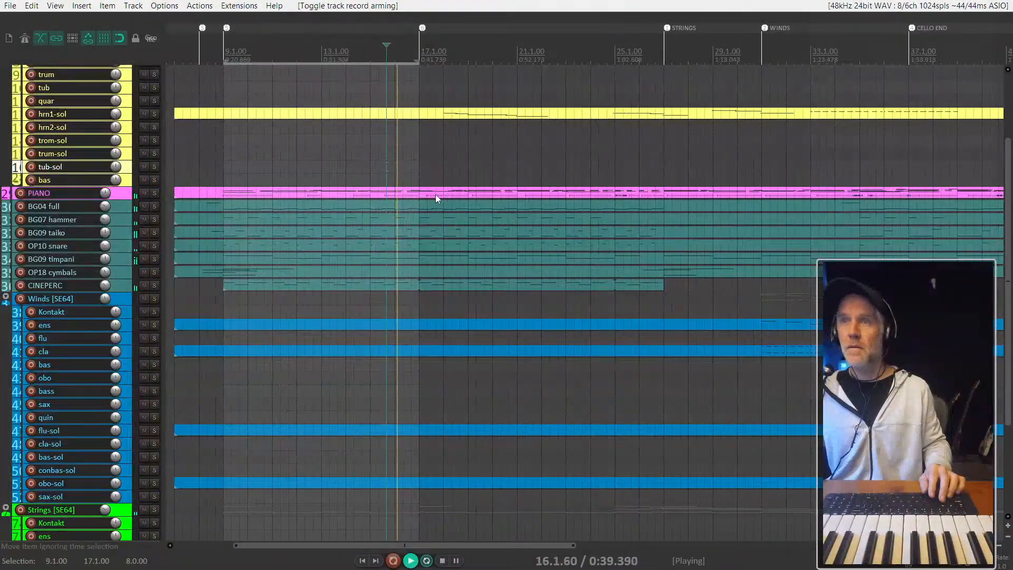
scroll(236, 220, down, 1)
scroll(220, 217, up, 1)
scroll(220, 217, up, 1)
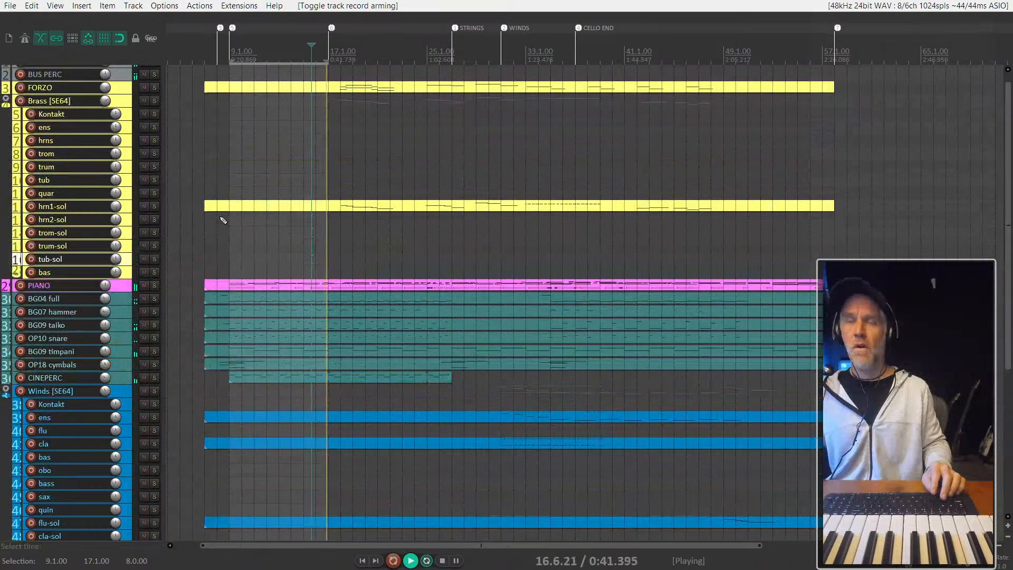
scroll(232, 159, up, 2)
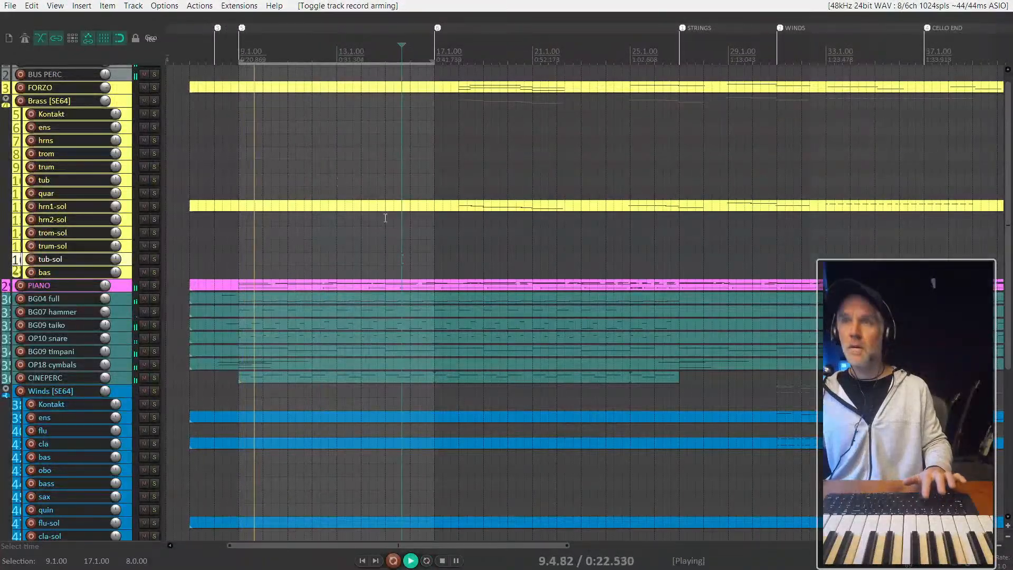
scroll(288, 216, up, 2)
scroll(305, 287, down, 1)
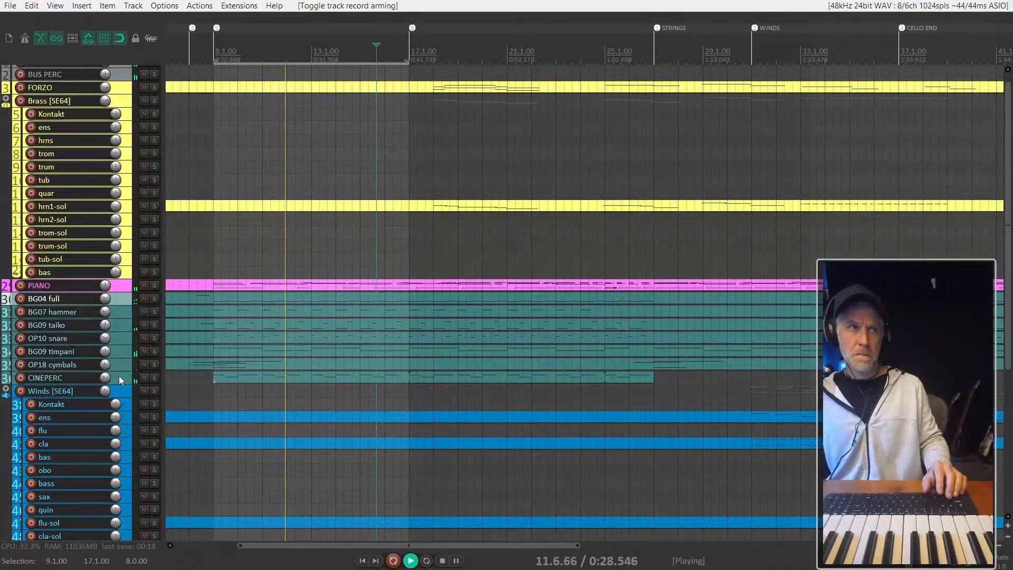
key(space)
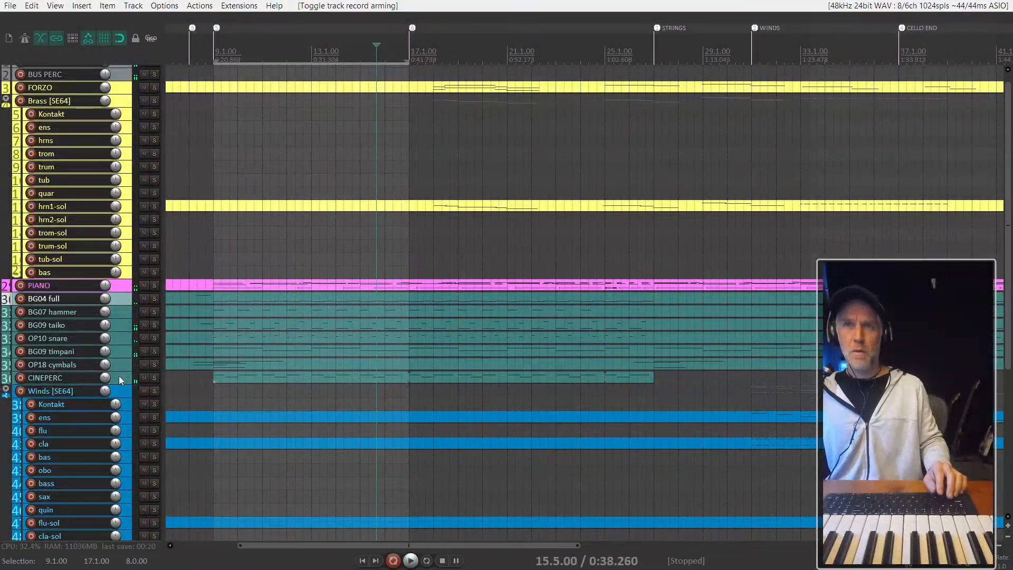
- Add a new track directly below BUS PERC, leave it unmuted, and name it REV in the mixer
scroll(118, 376, up, 1)
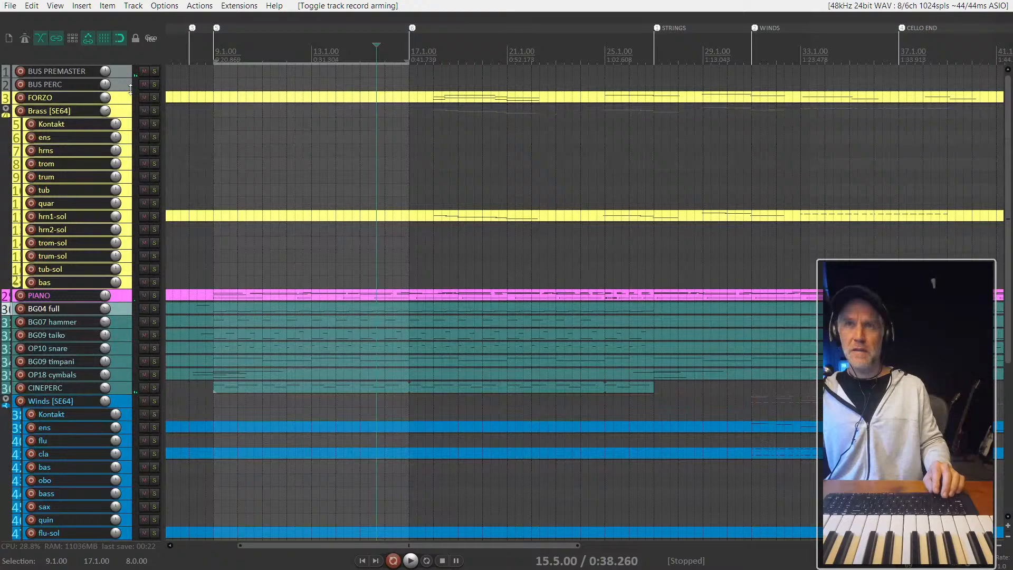
key(ctrl+t)
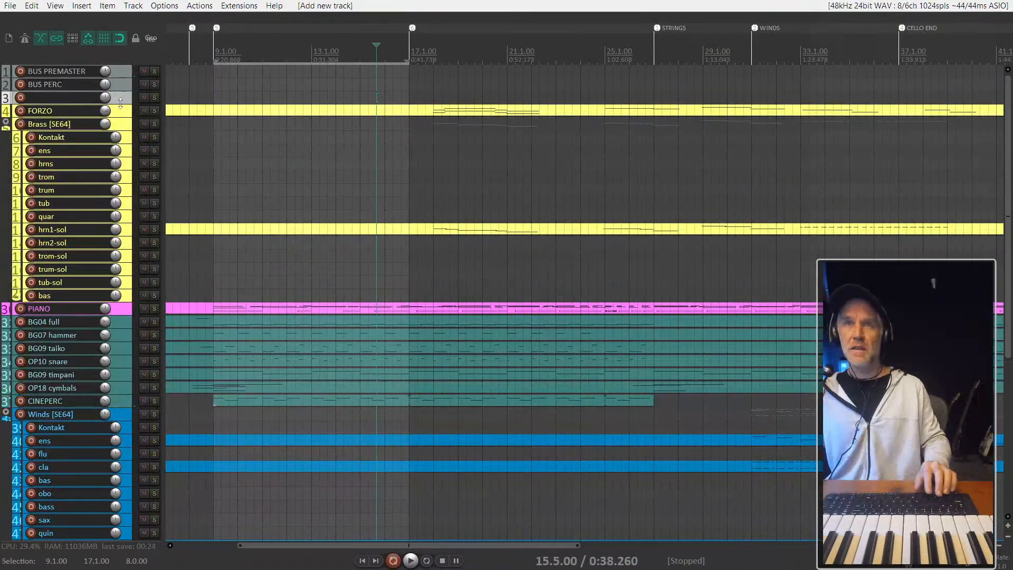
key(F5)
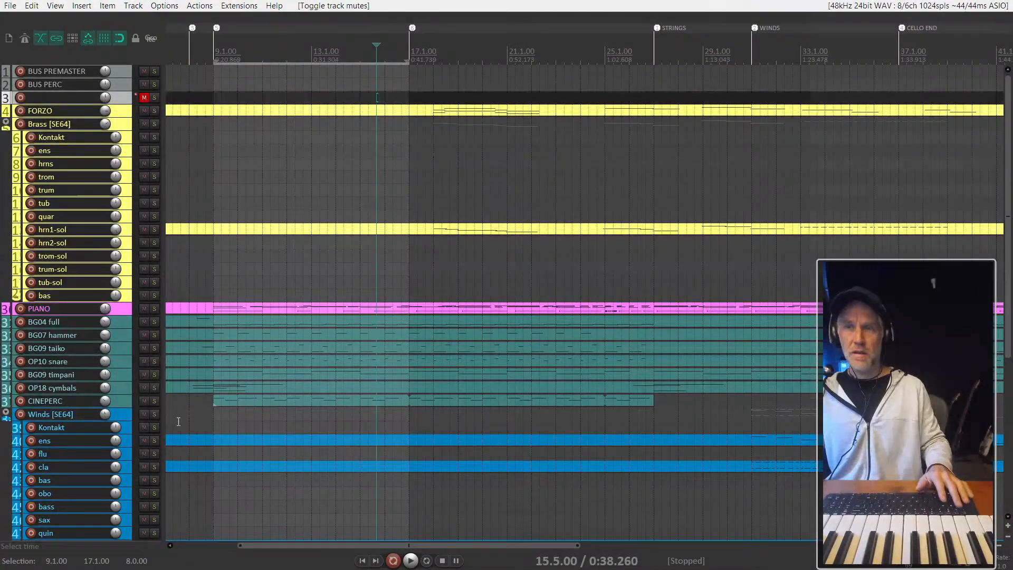
key(F5)
key(ctrl+m)
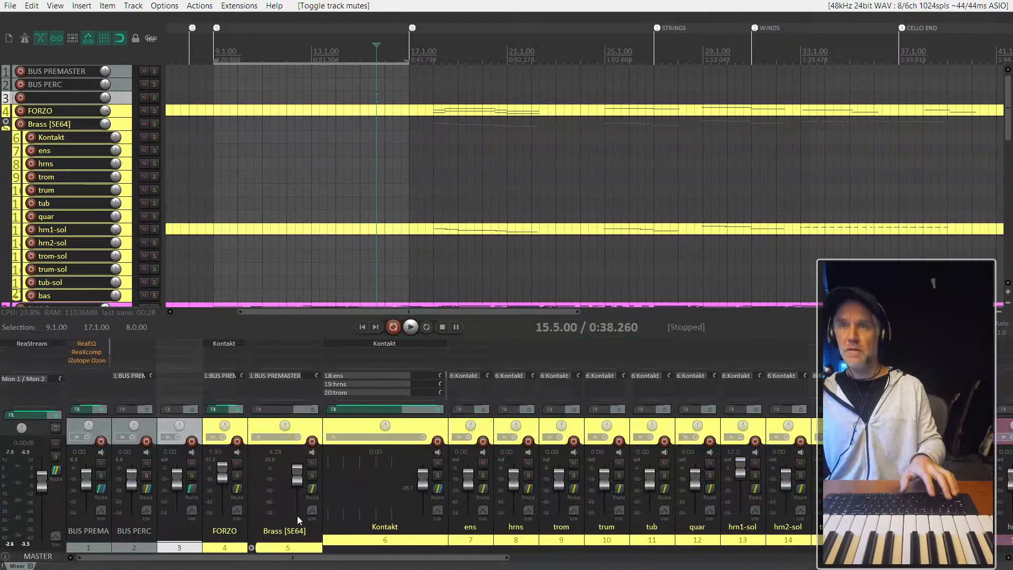
double_click(180, 526)
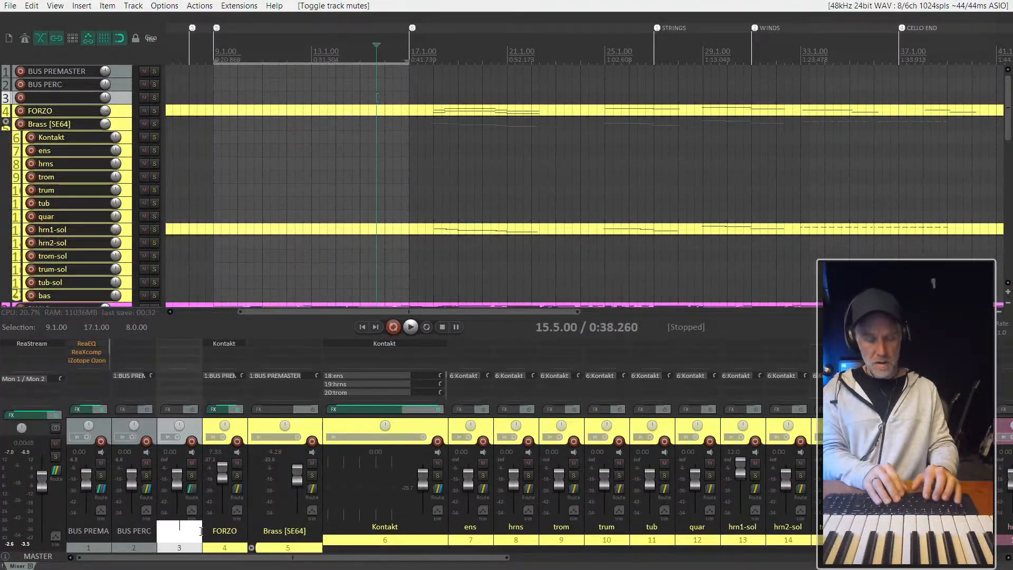
text(REV)
key(Return)
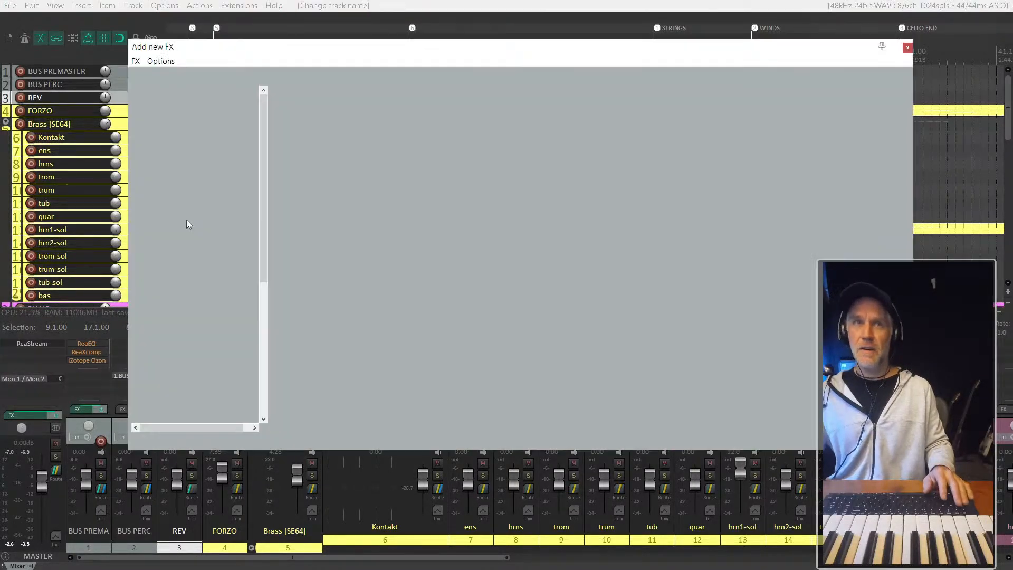
- Search the plug-ins for REV and add iZotope Ozone 5 Reverb to the REV track
text(f)
text(REV)
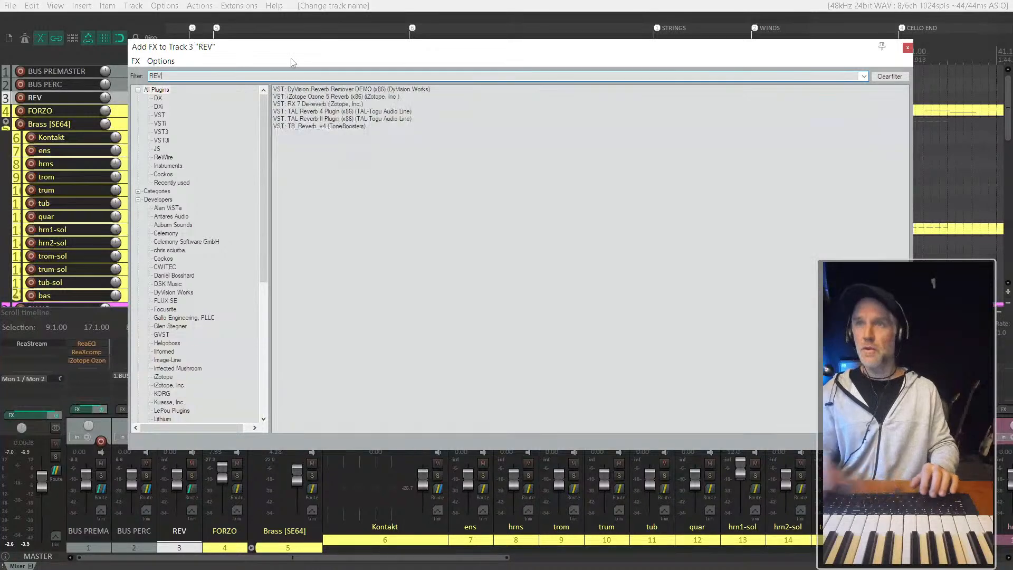
click(336, 97)
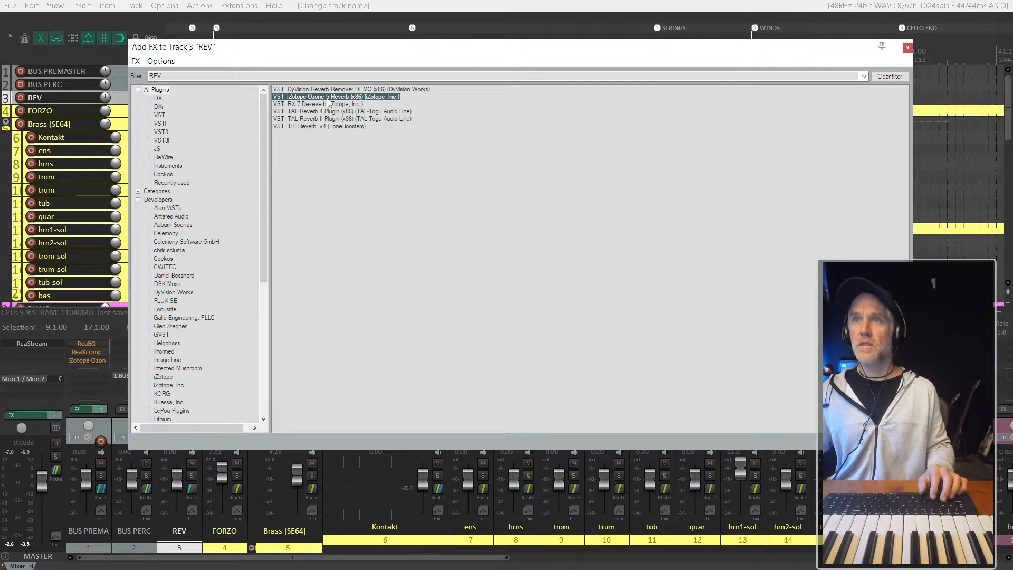
key(Return)
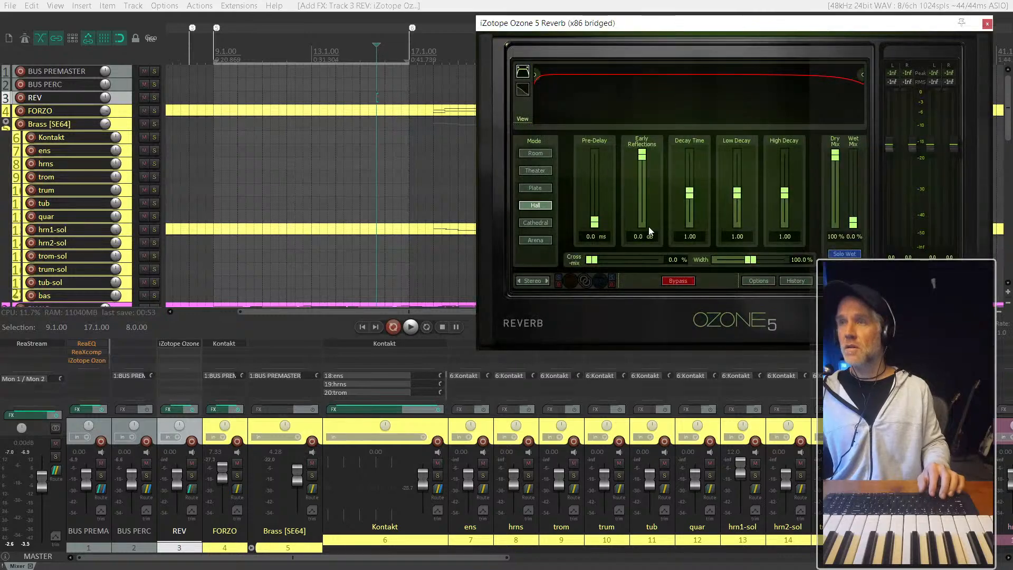
- Load the Stadium preset in the Ozone 5 reverb and close the plug-in window
click(832, 281)
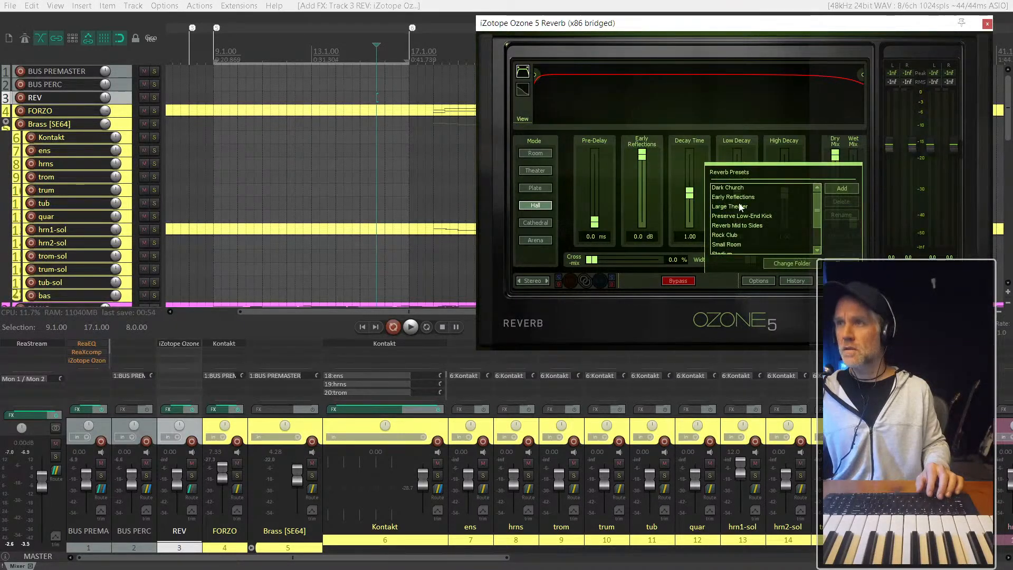
scroll(743, 210, down, 1)
scroll(744, 213, down, 1)
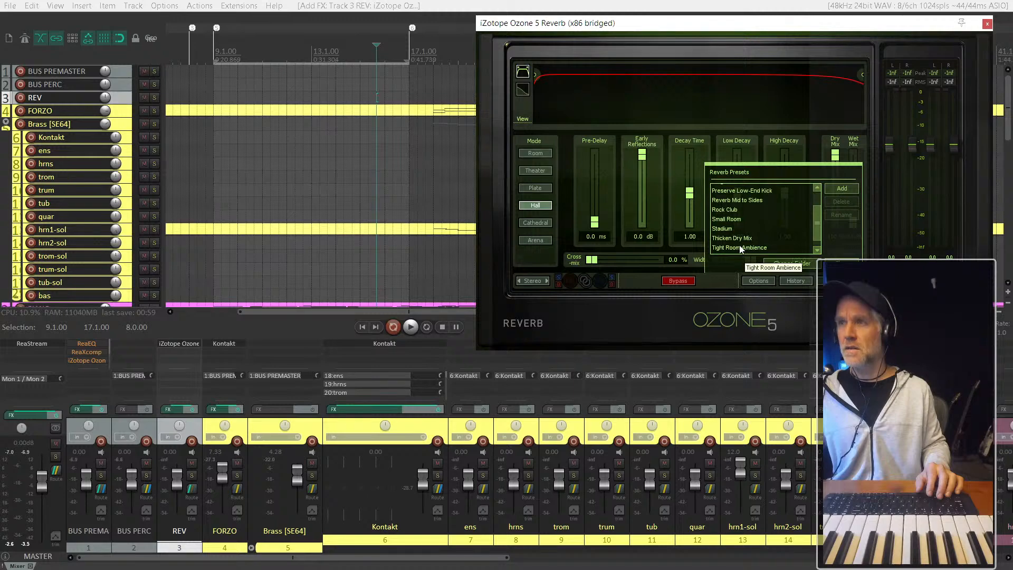
scroll(741, 249, up, 1)
click(724, 235)
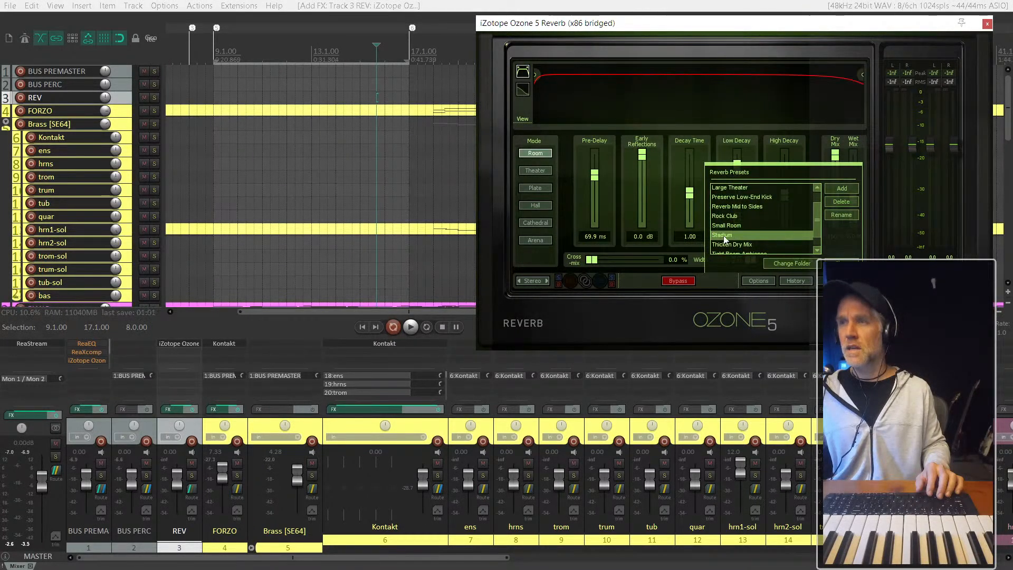
click(181, 545)
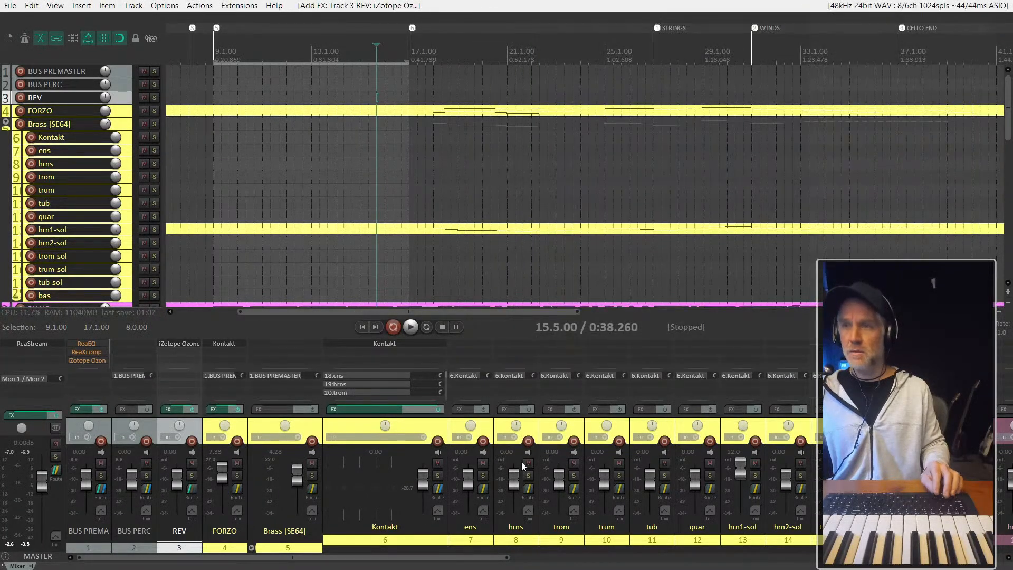
- Create sends from REV to the seven percussion tracks BG04 full through CINEPERC in the routing matrix, and return to REV in the mixer
scroll(531, 461, down, 10)
click(492, 548)
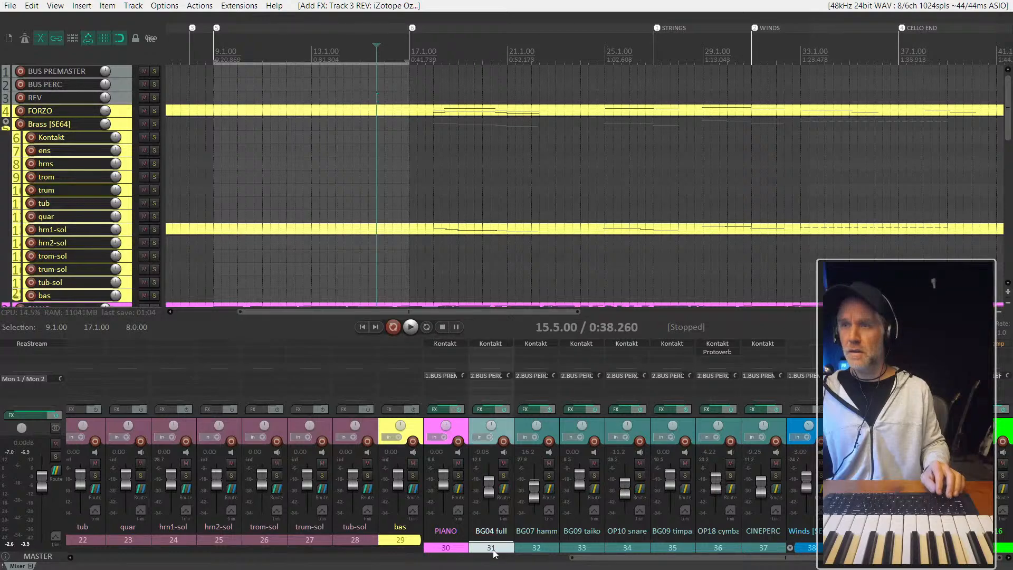
shift+click(760, 549)
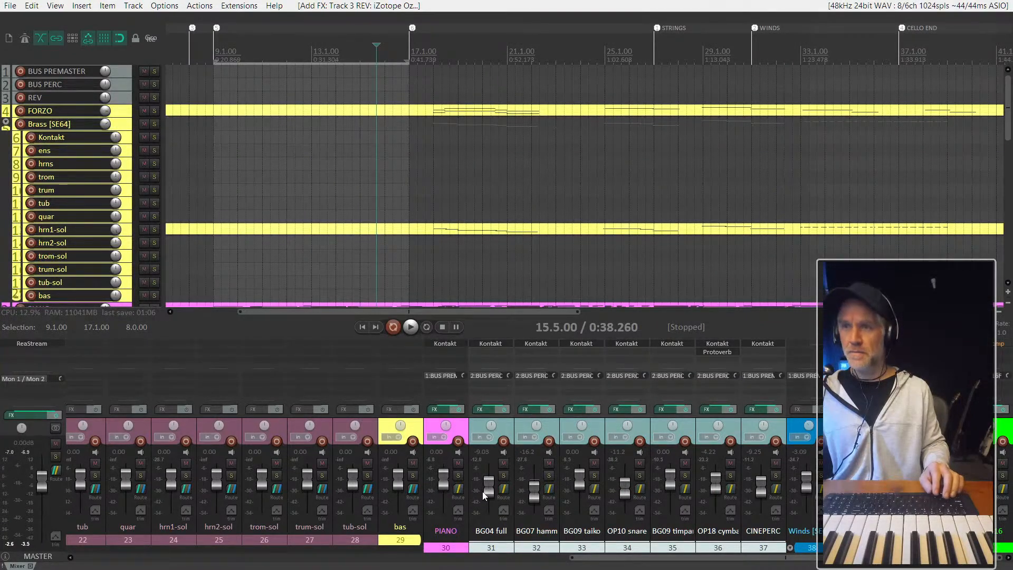
key(alt+r)
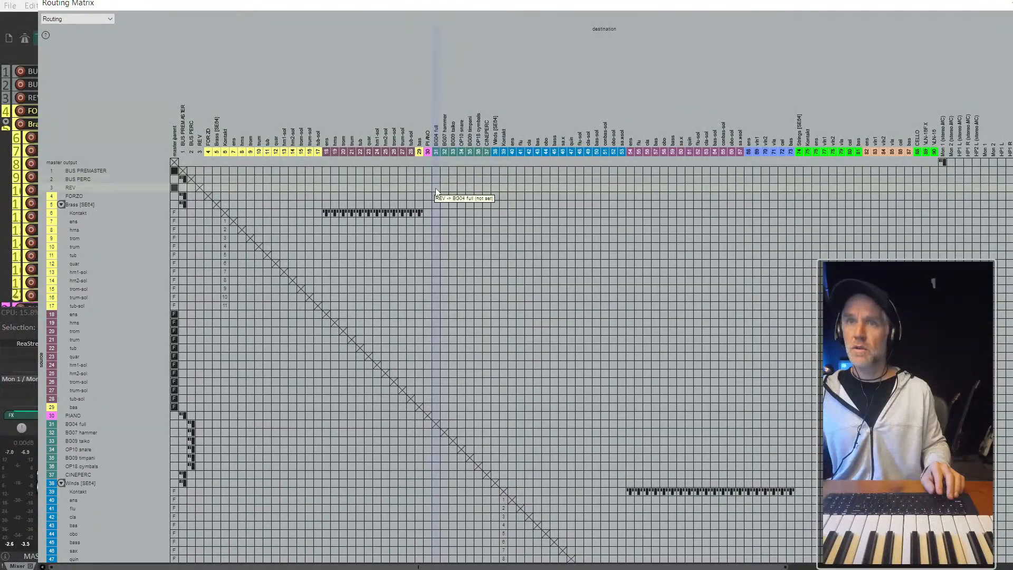
drag(436, 188, 483, 190)
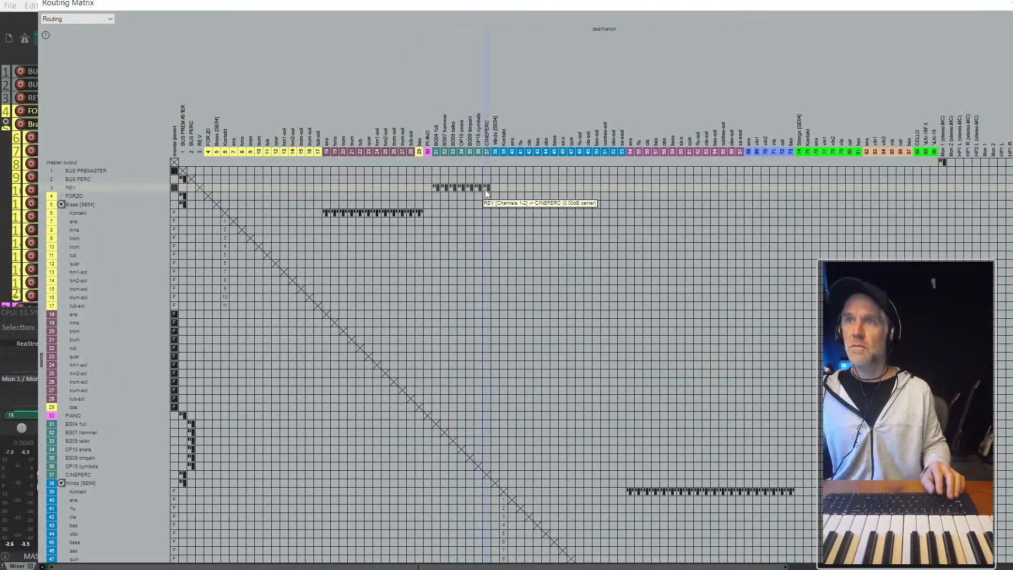
key(Escape)
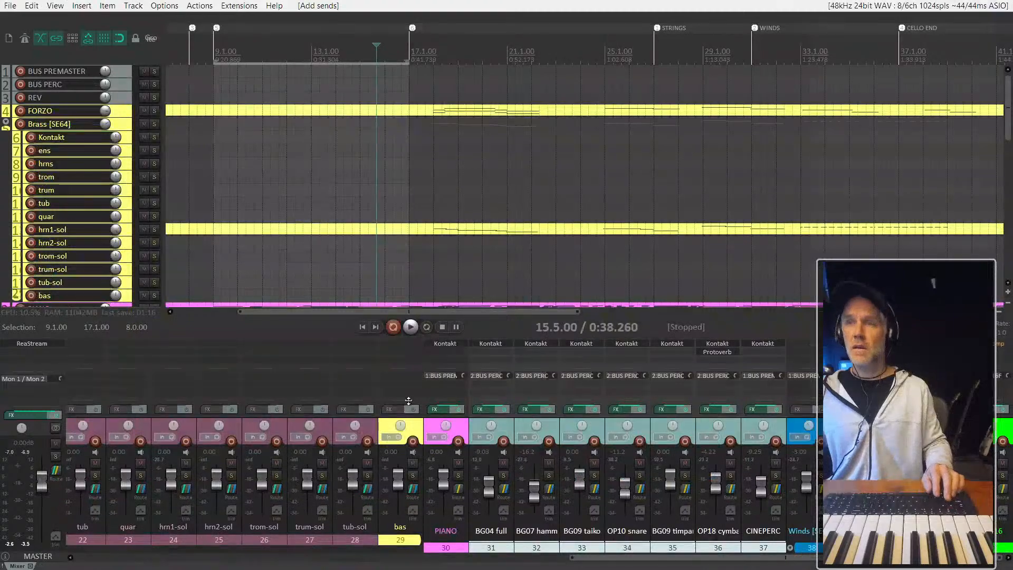
drag(587, 557, 86, 567)
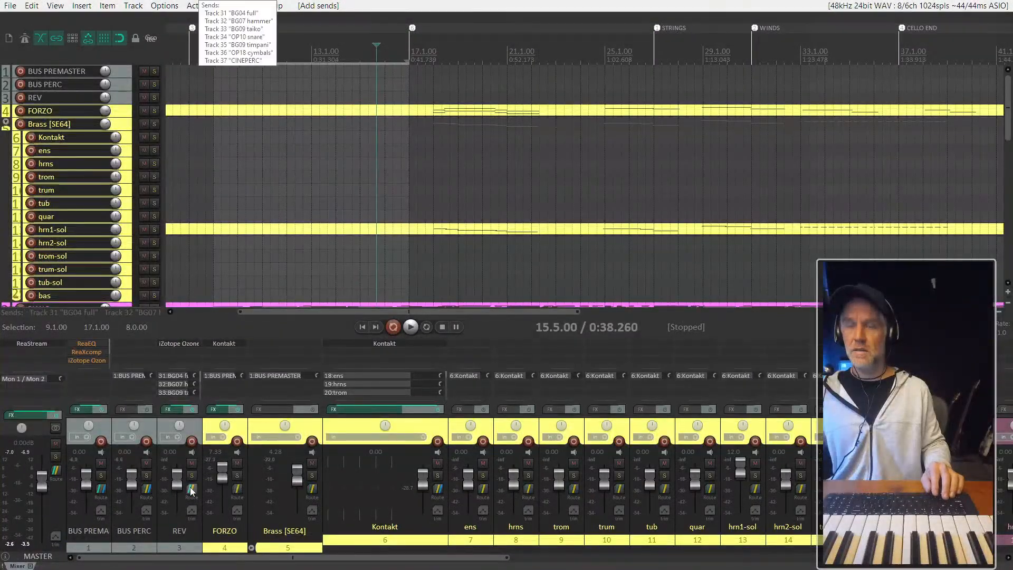
- Turn off the master send of the REV track and add a send from it to BUS PREMASTER
right_click(191, 490)
click(222, 429)
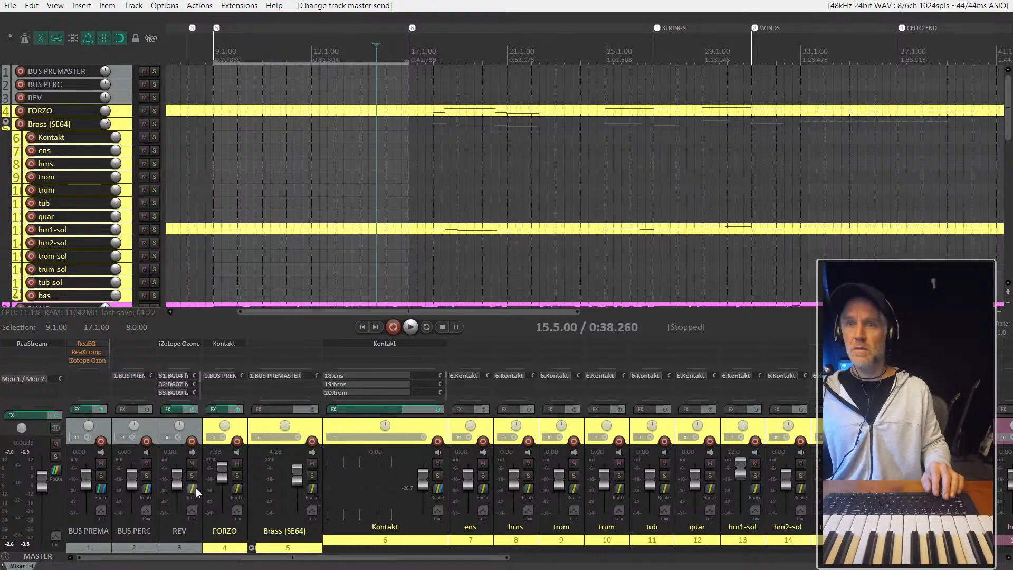
right_click(196, 492)
mouse_move(248, 442)
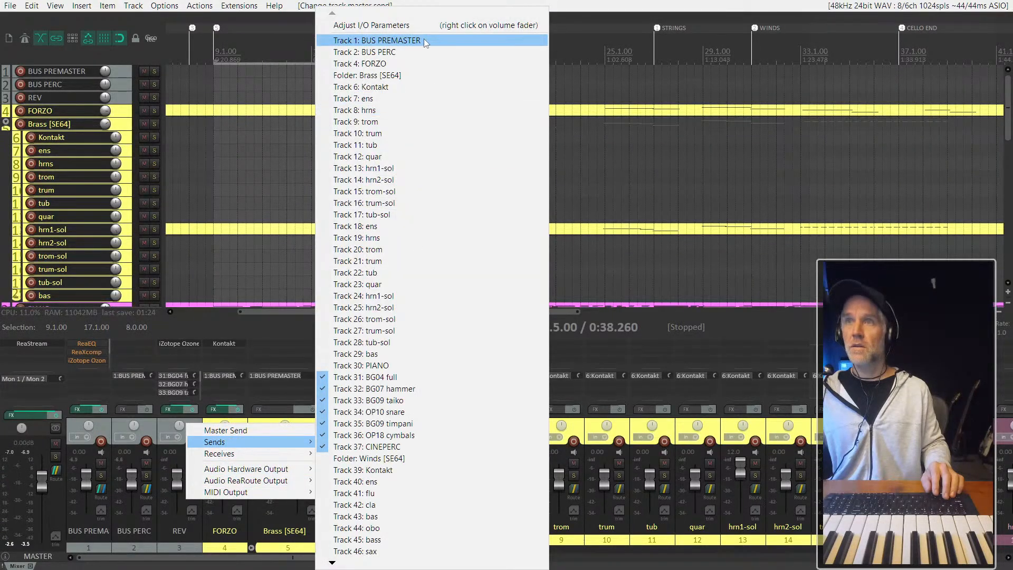
click(423, 40)
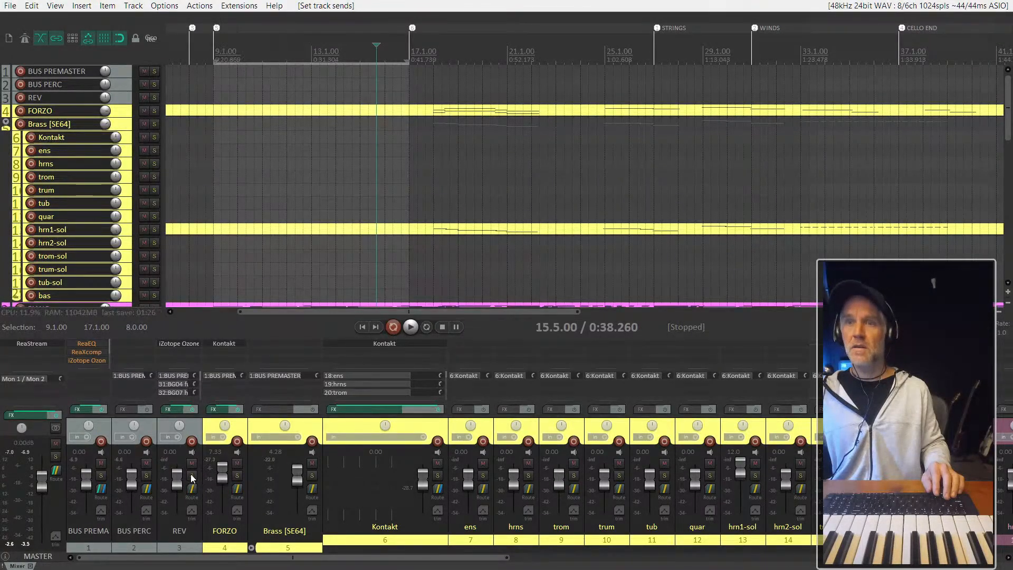
- Solo the REV track, place the edit cursor at measure 9 and play the start of the section to check the routing
click(192, 475)
scroll(468, 498, right, 6)
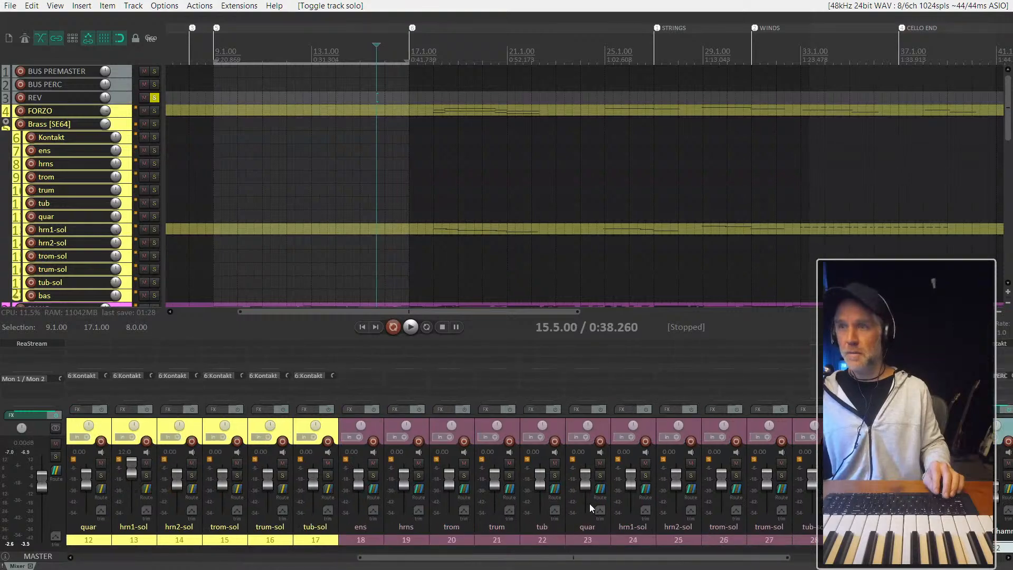
scroll(590, 503, right, 5)
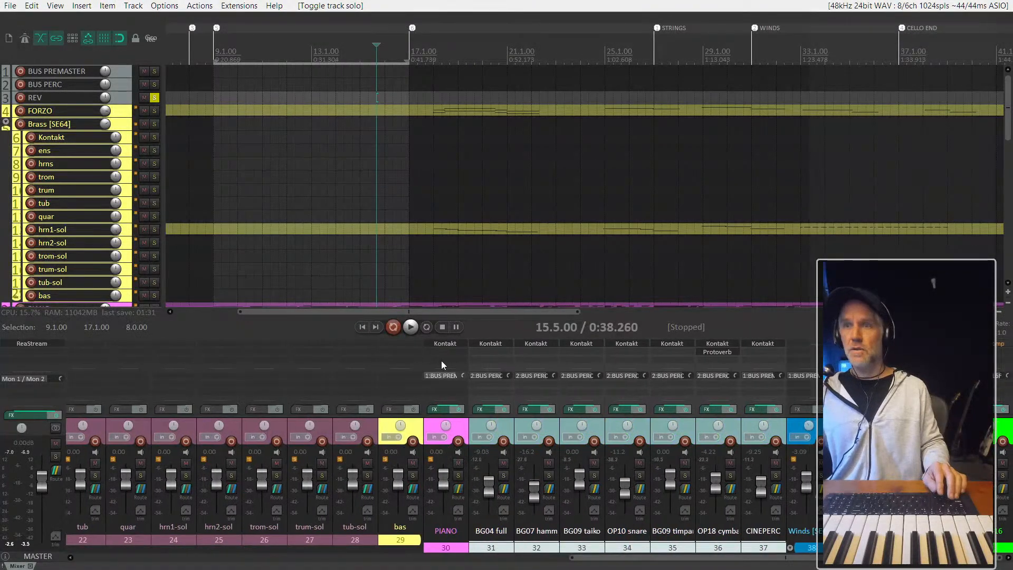
scroll(229, 197, down, 2)
scroll(228, 217, down, 4)
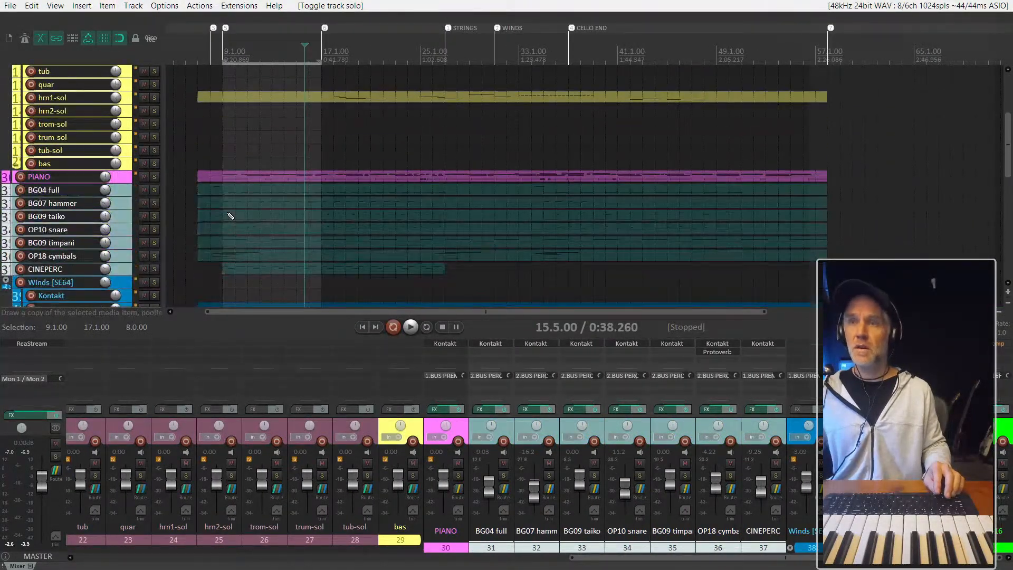
click(225, 167)
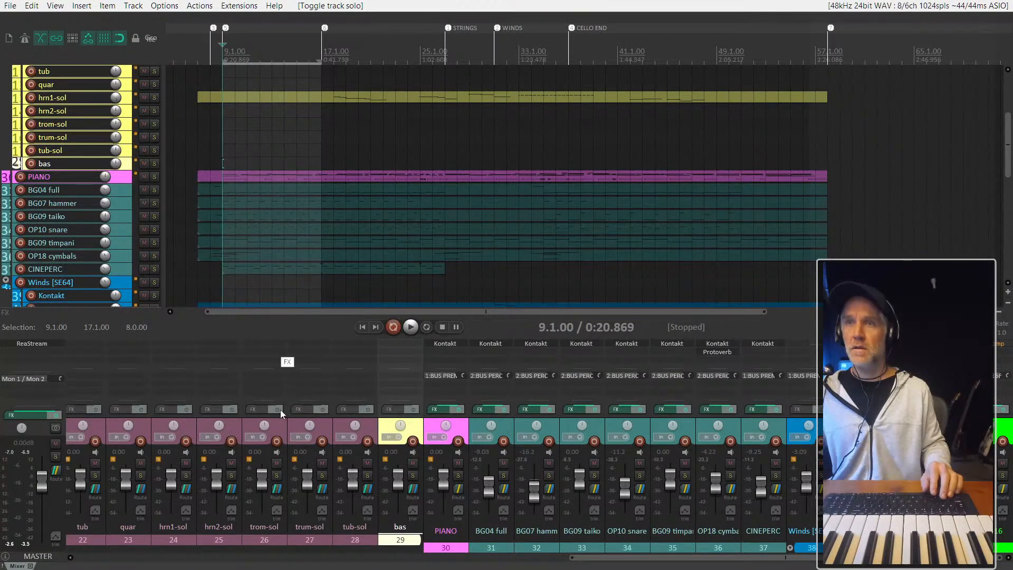
key(space)
scroll(257, 316, up, 2)
scroll(263, 304, up, 1)
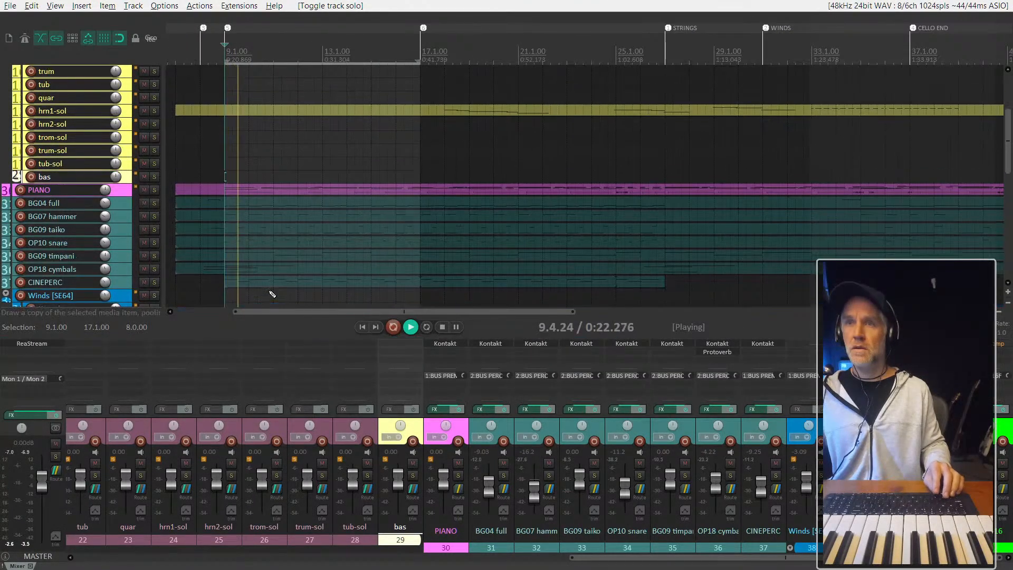
key(space)
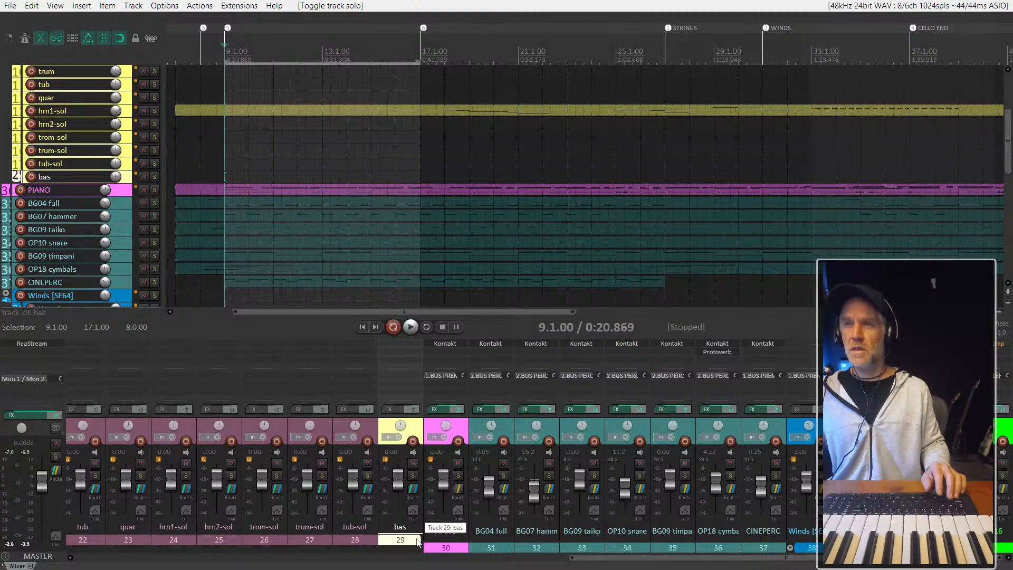
- Set REV's send to BG04 full to Pre-Fader (Post-FX) and play the section from measure 9
scroll(417, 541, up, 2)
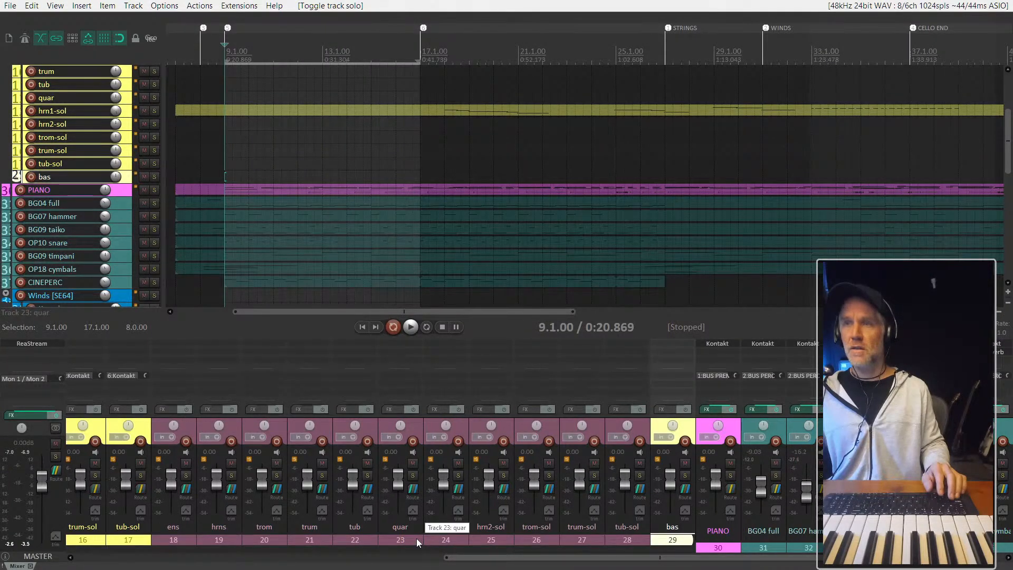
scroll(418, 541, up, 3)
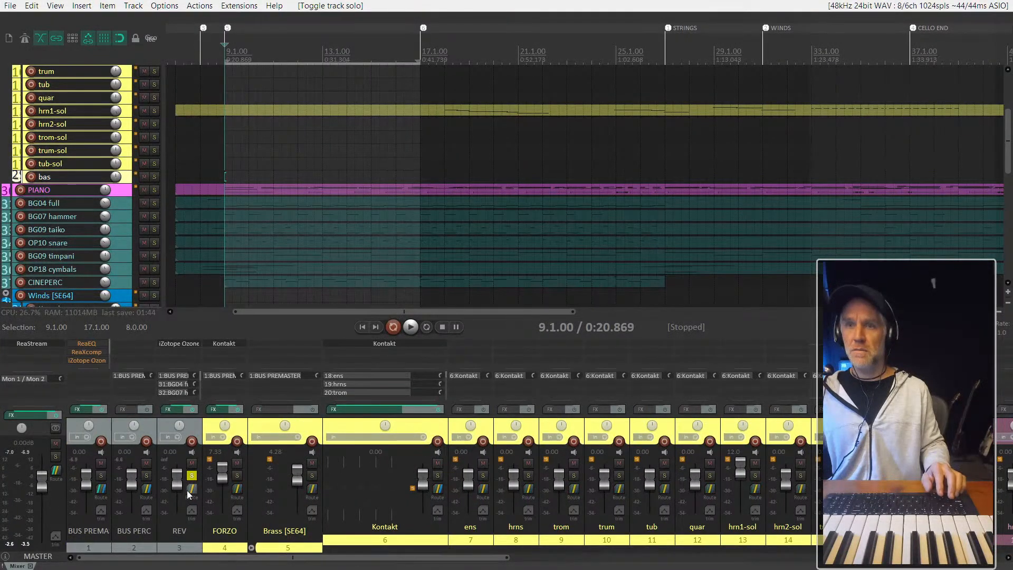
click(190, 495)
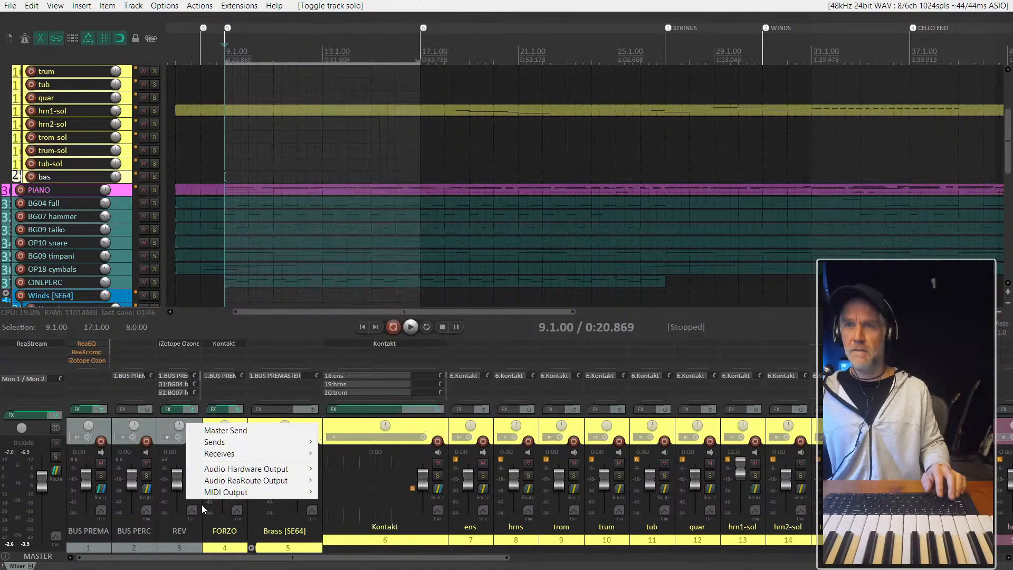
click(202, 506)
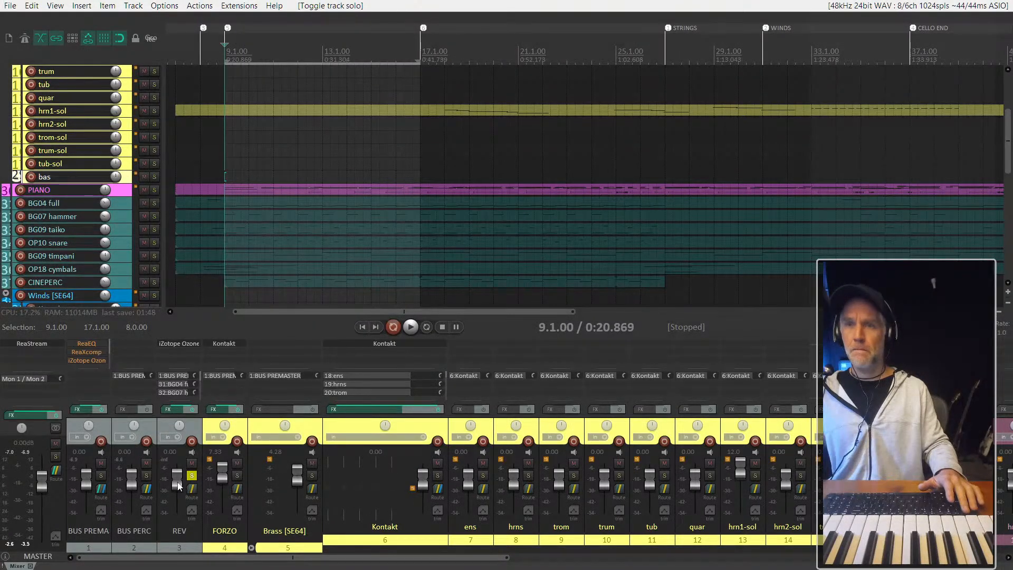
click(192, 490)
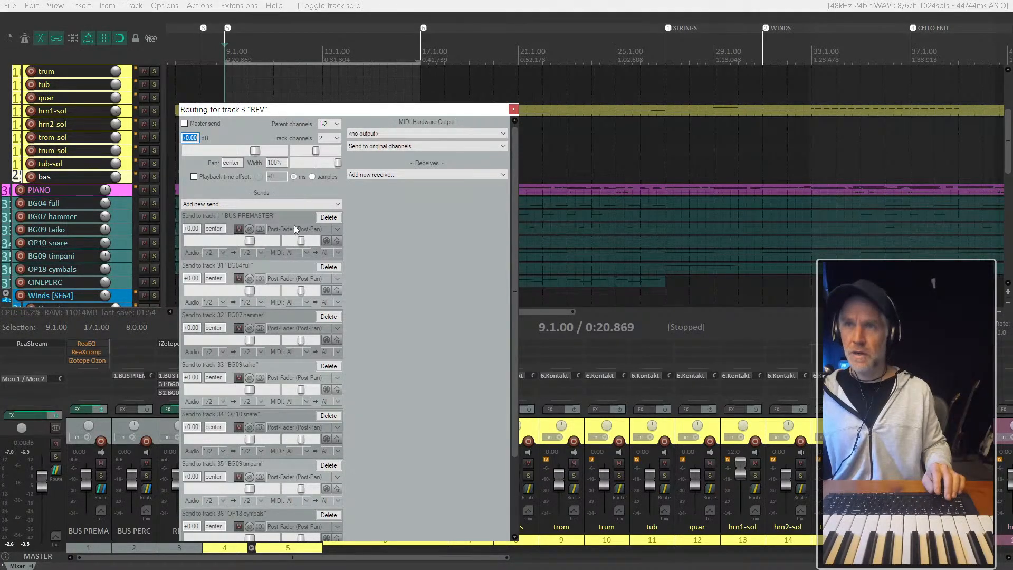
click(297, 278)
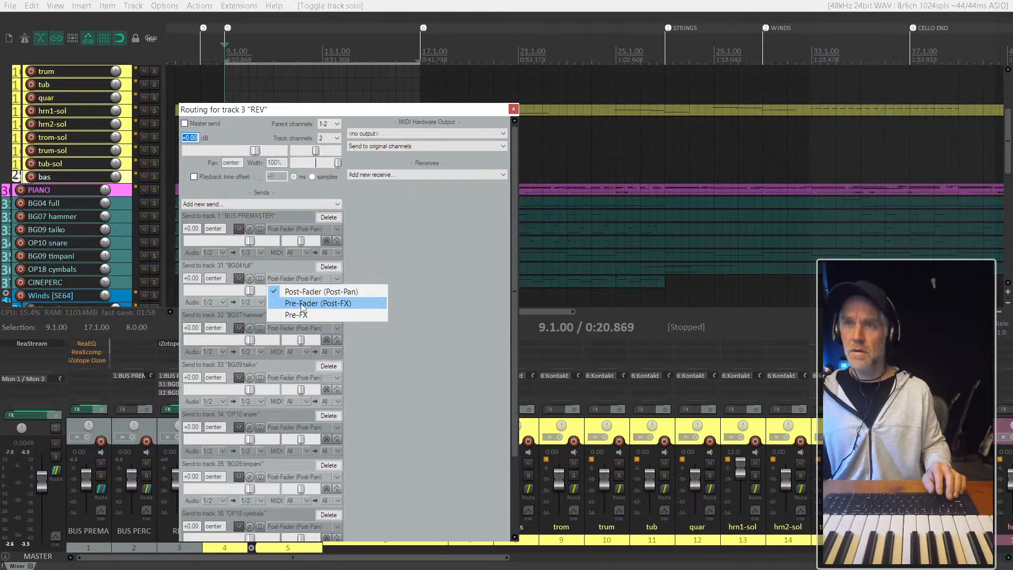
click(335, 305)
key(Escape)
key(space)
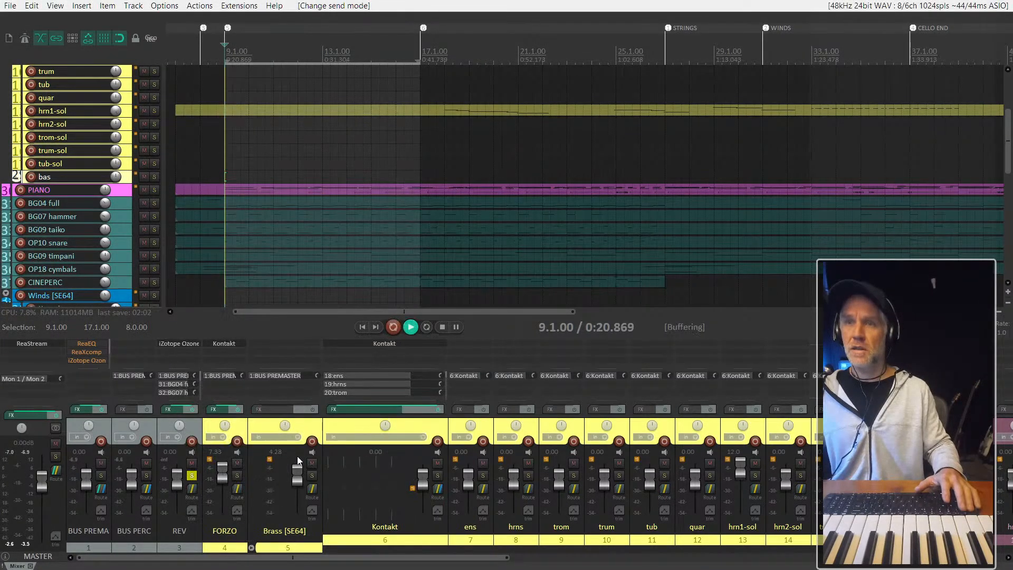
key(space)
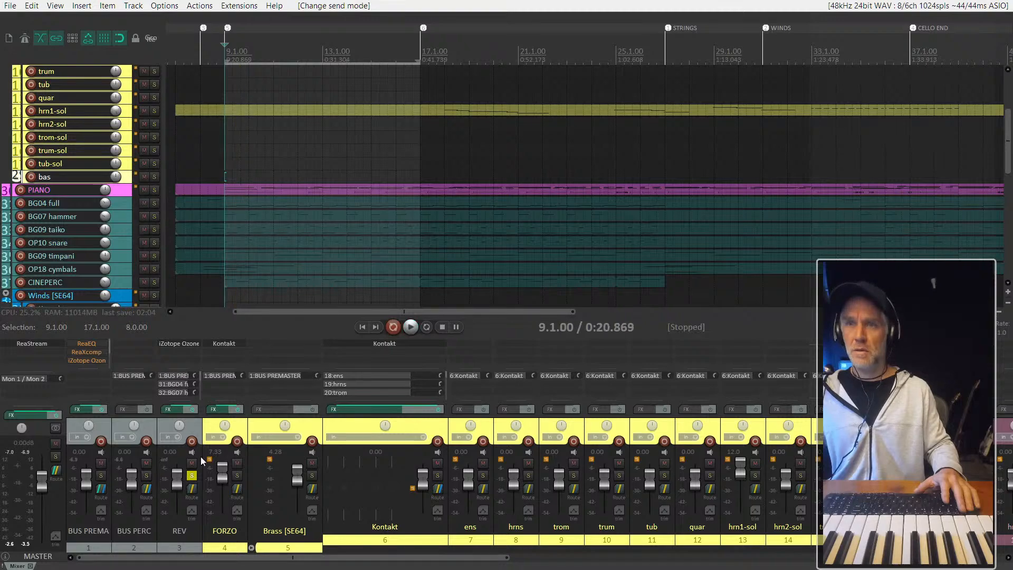
- Change REV's send to BG04 full to Pre-FX in the track's routing
click(192, 488)
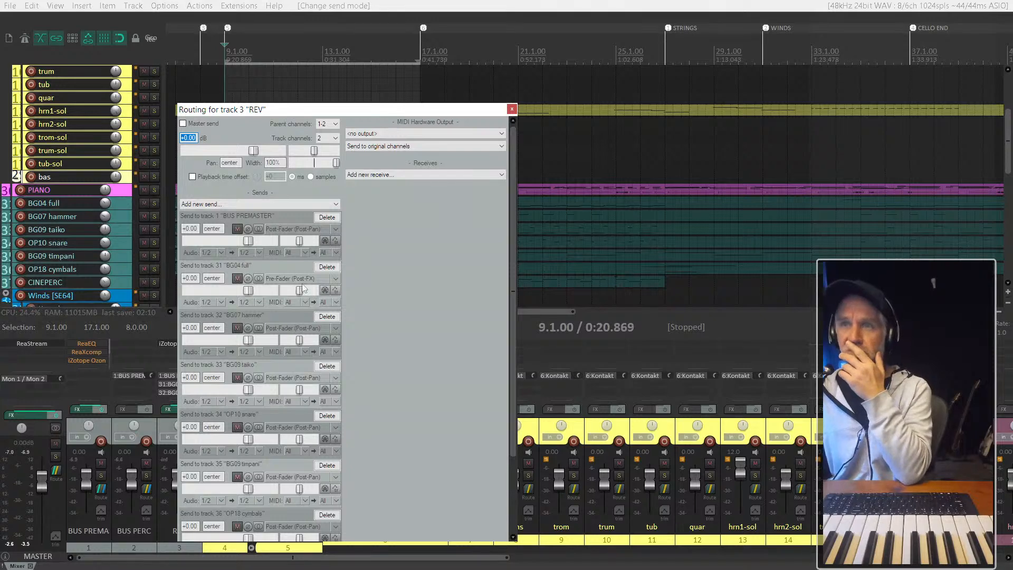
click(295, 278)
click(300, 313)
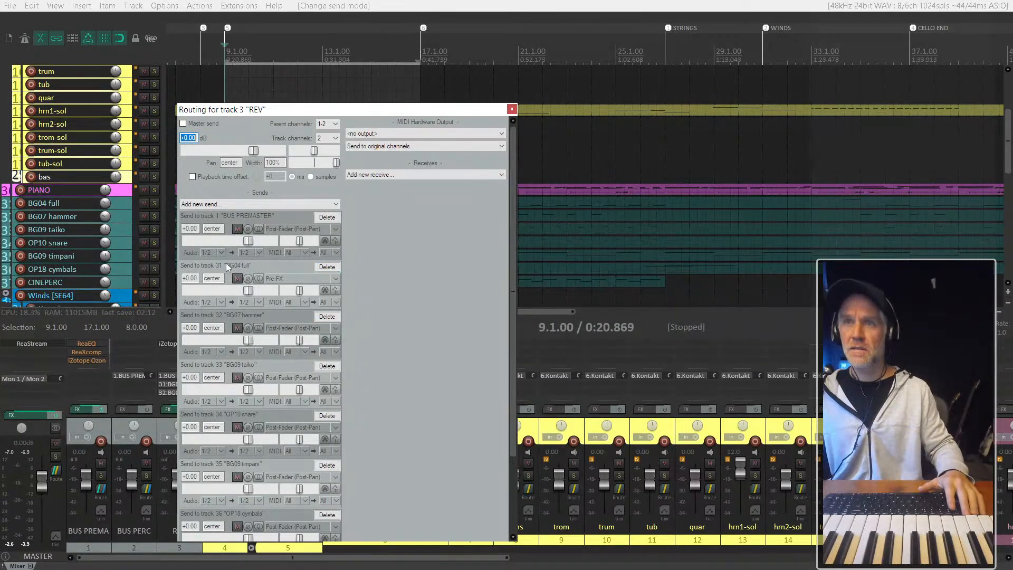
- Toggle the mute on REV's send to BUS PREMASTER and play the section again
click(238, 229)
key(Escape)
key(space)
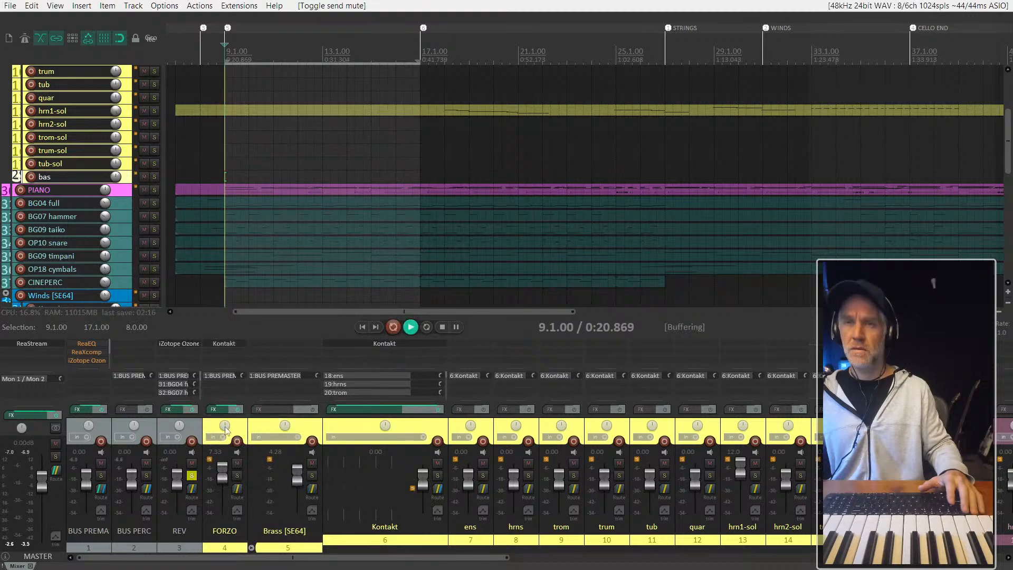
scroll(578, 469, right, 10)
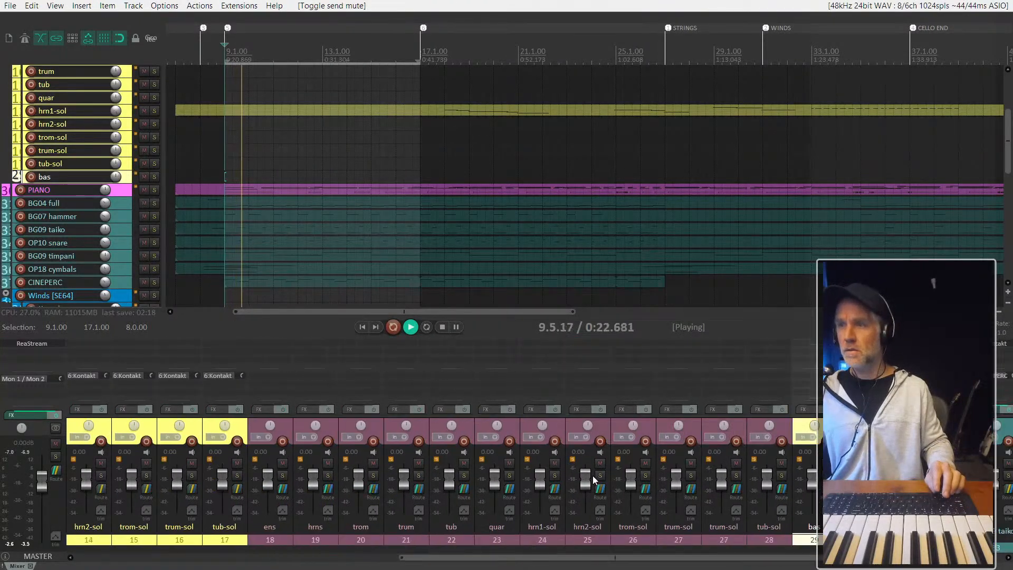
key(space)
- Inspect the routing of BG04 full and the mode options of its send to BUS PERC
mouse_move(589, 490)
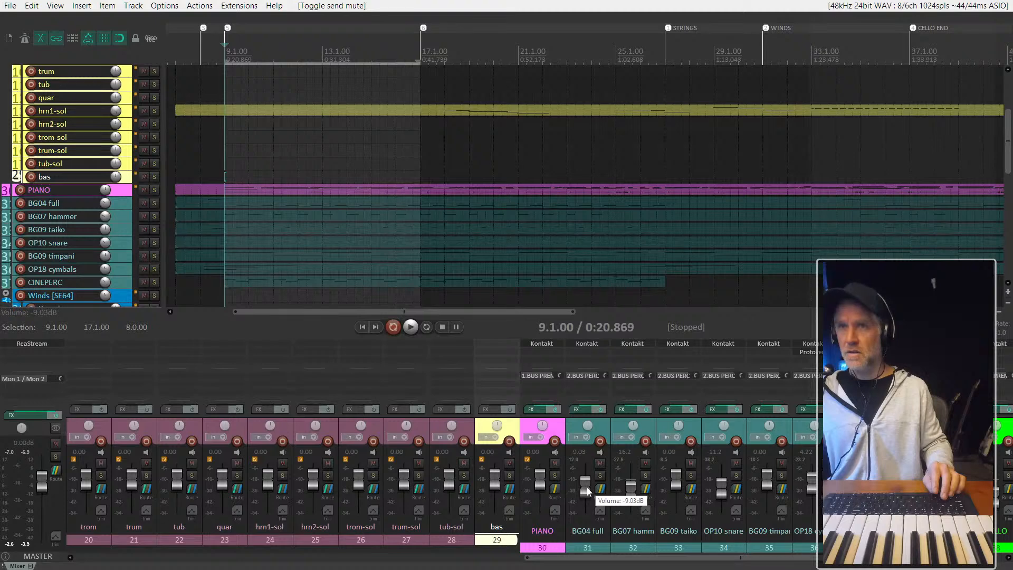
click(601, 488)
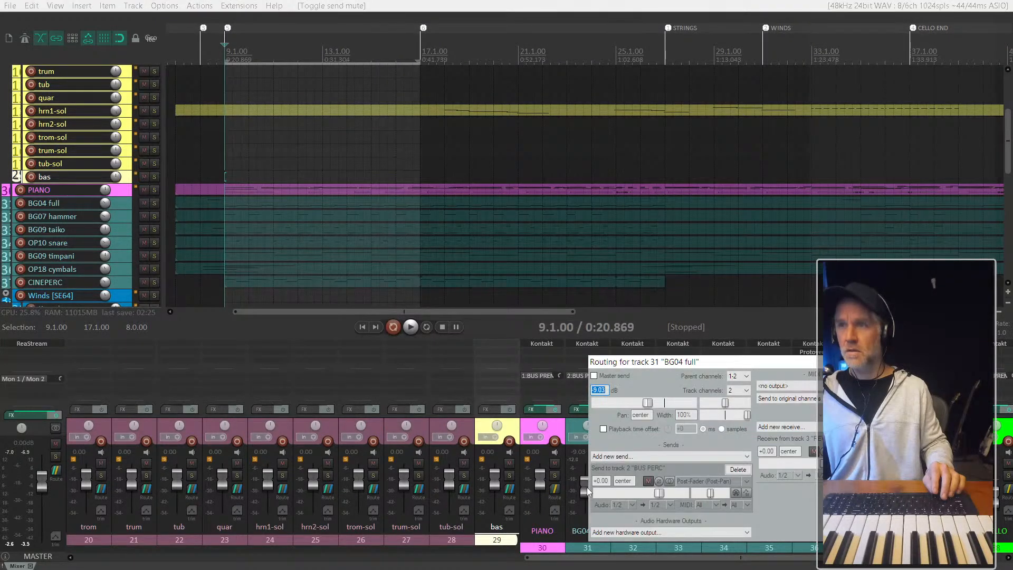
click(722, 482)
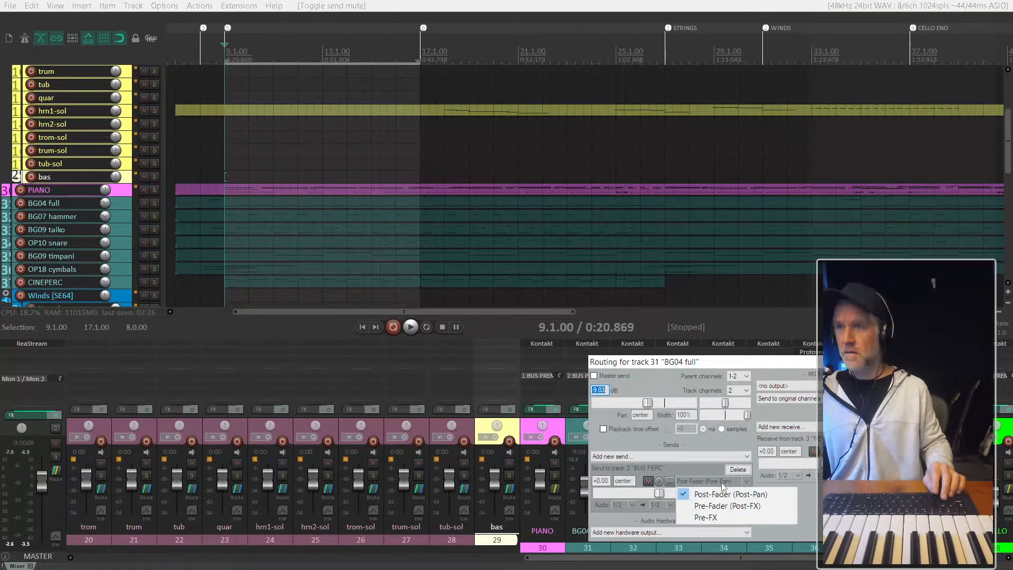
click(799, 490)
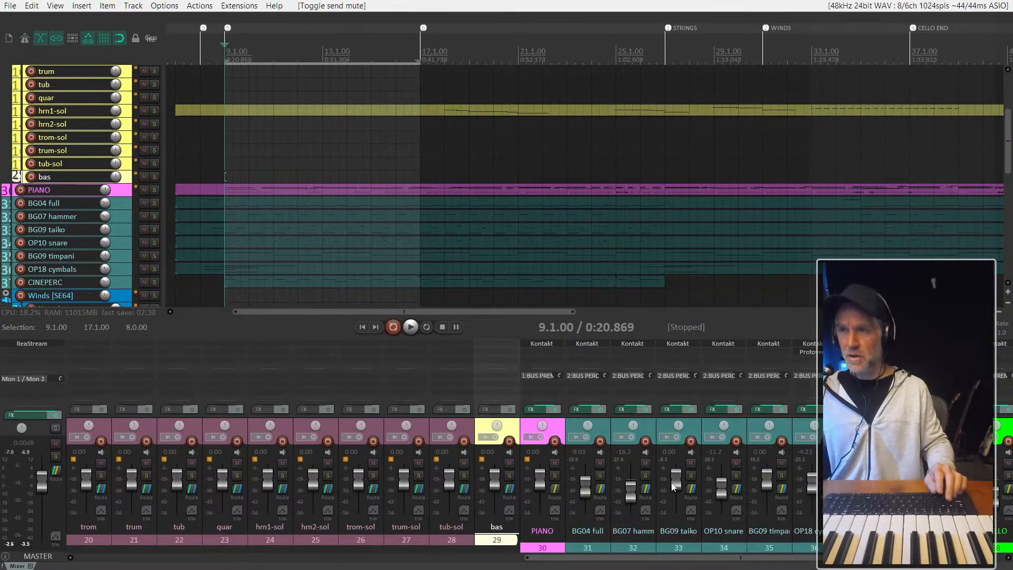
- Select the REV track in the mixer and turn off its solo
scroll(673, 486, left, 10)
click(191, 483)
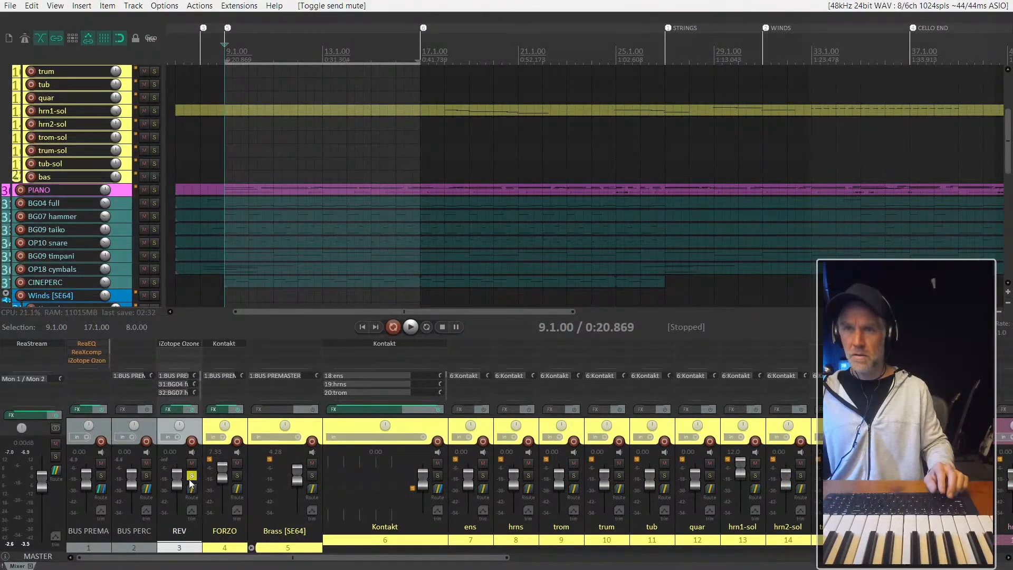
click(191, 477)
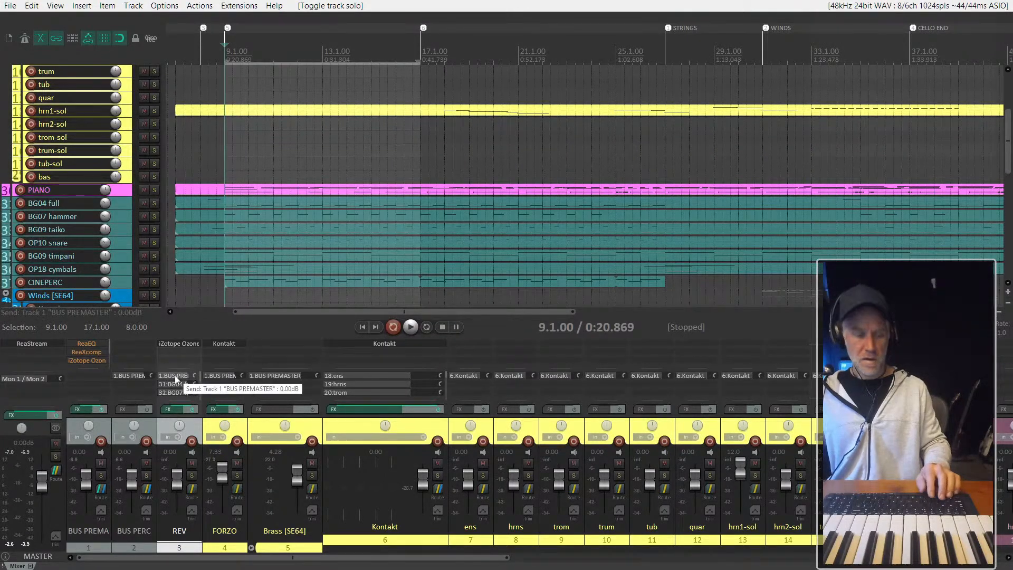
- Copy the iZotope Ozone 5 Reverb from REV to BUS PERC and delete the REV track
drag(178, 343, 135, 343)
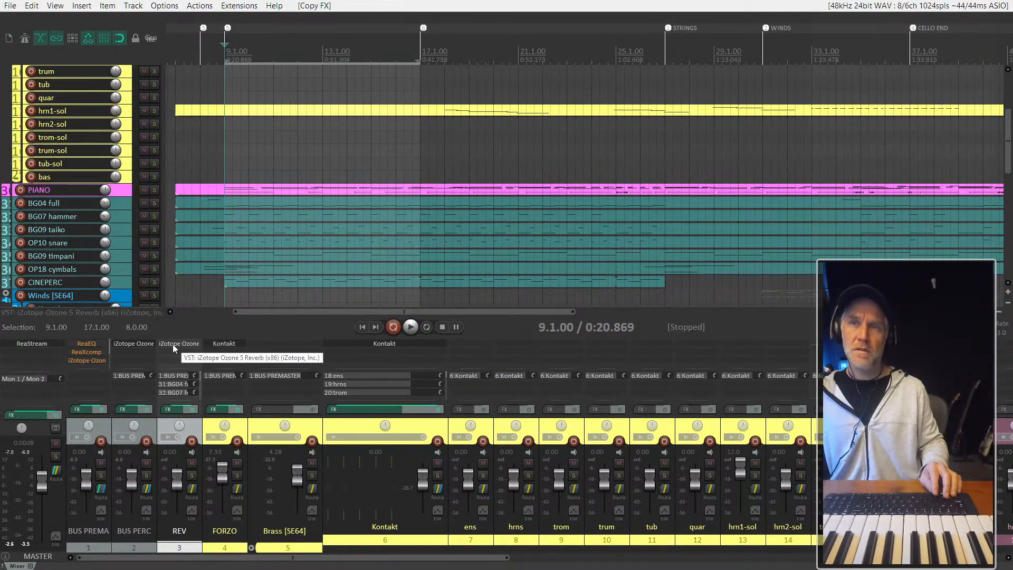
alt+click(173, 344)
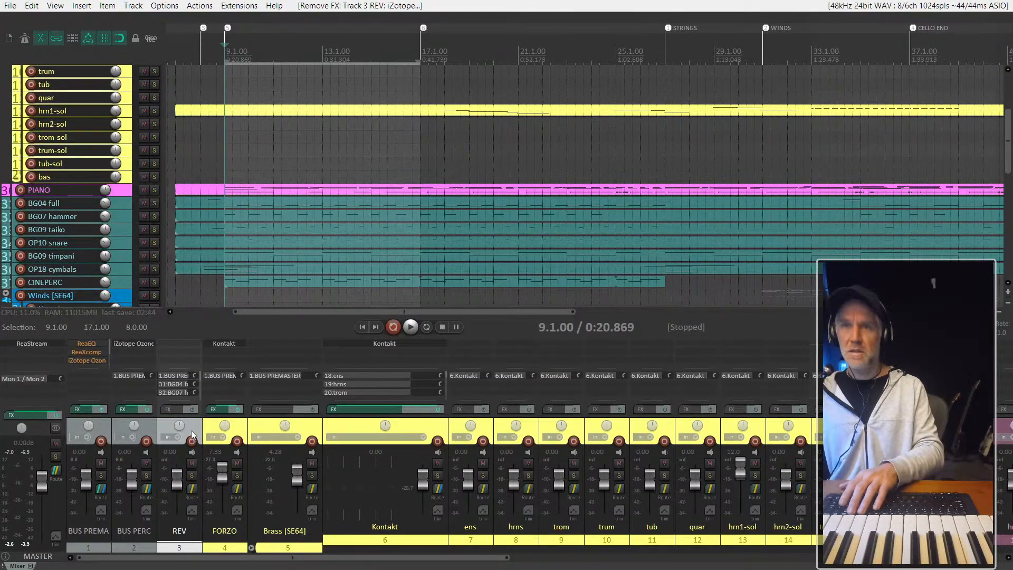
key(Delete)
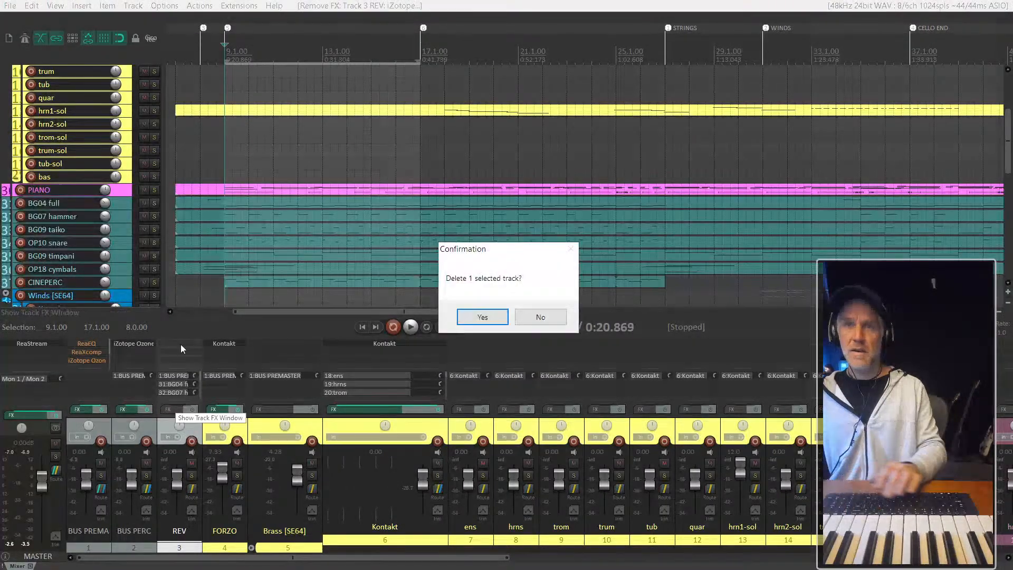
click(477, 321)
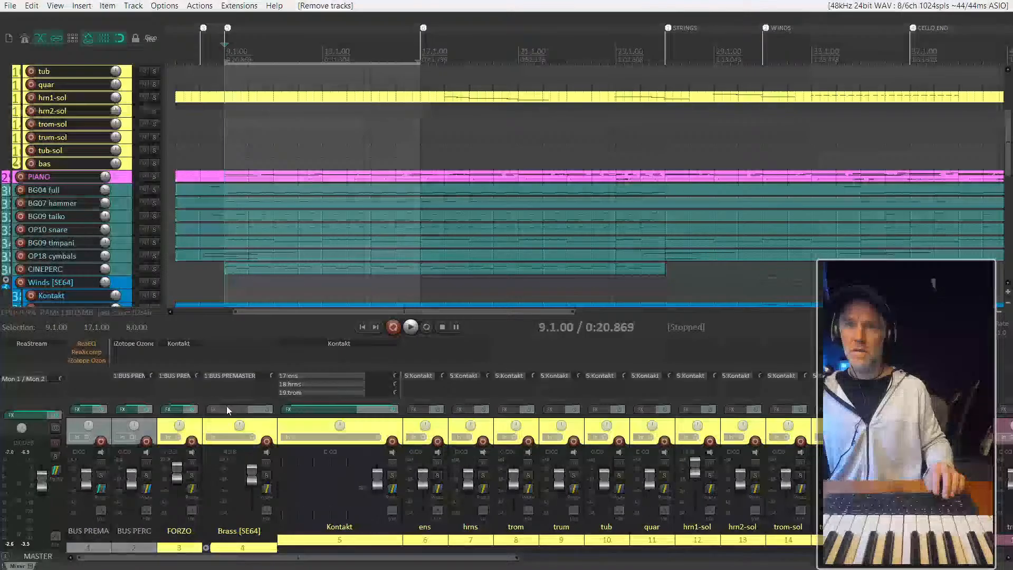
- Solo BUS PERC and load the Rock Club preset in its Ozone 5 Reverb while the section plays
click(147, 475)
key(space)
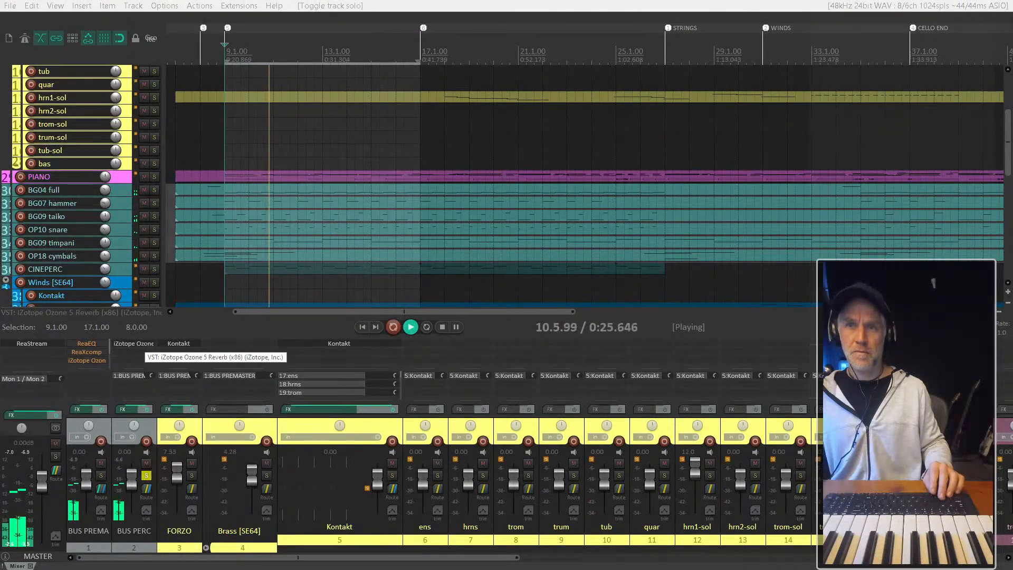
click(136, 344)
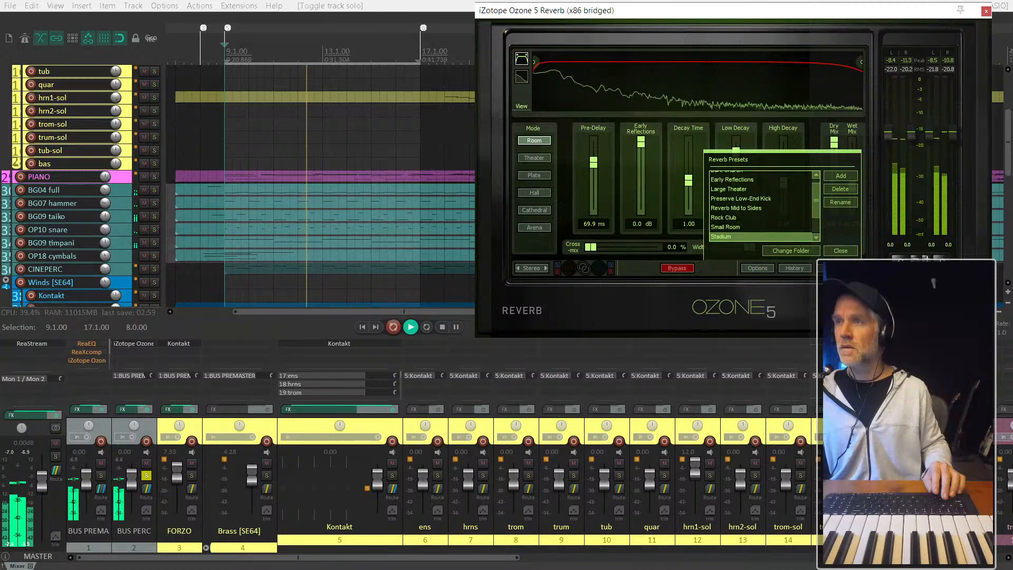
click(676, 268)
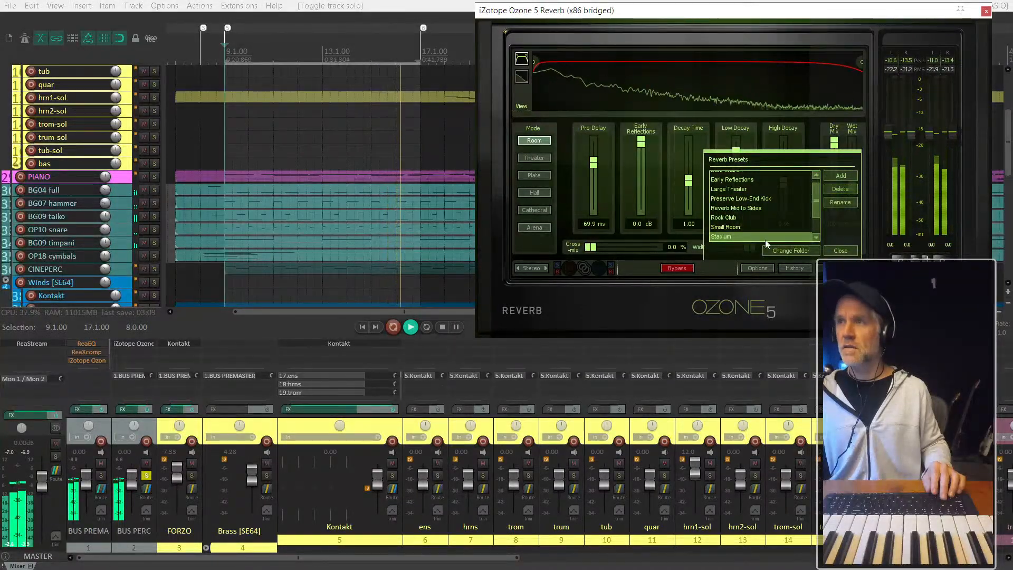
click(730, 218)
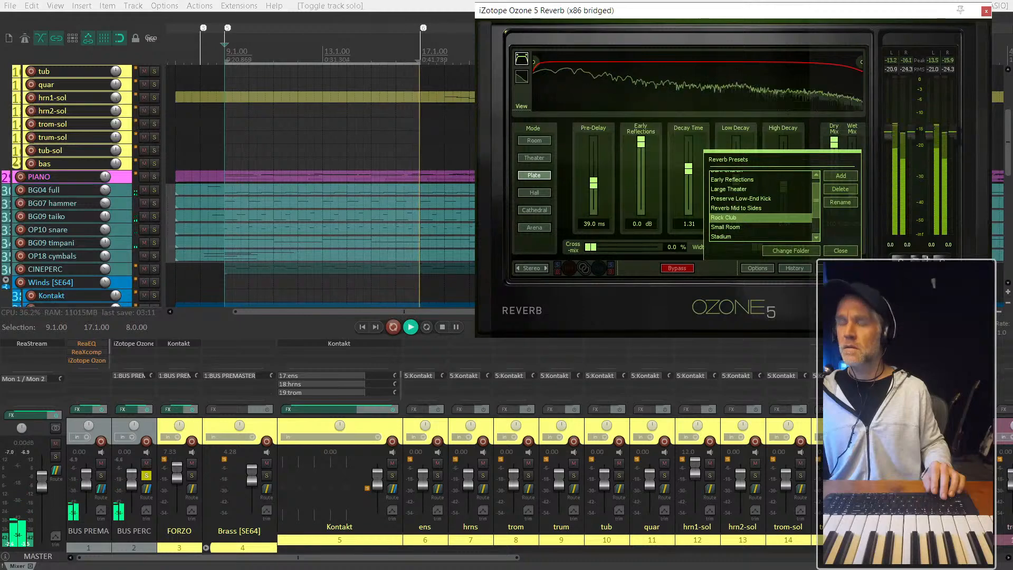
- Audition the Early Reflections and Dark Church reverb presets, then load Small Room and test it with a higher output gain
scroll(760, 206, up, 1)
click(733, 184)
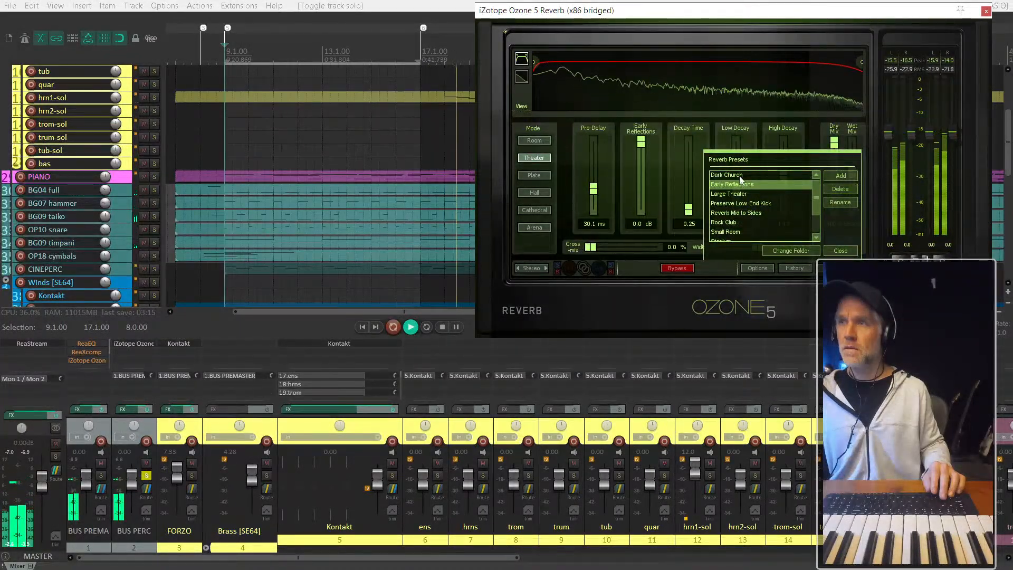
click(740, 175)
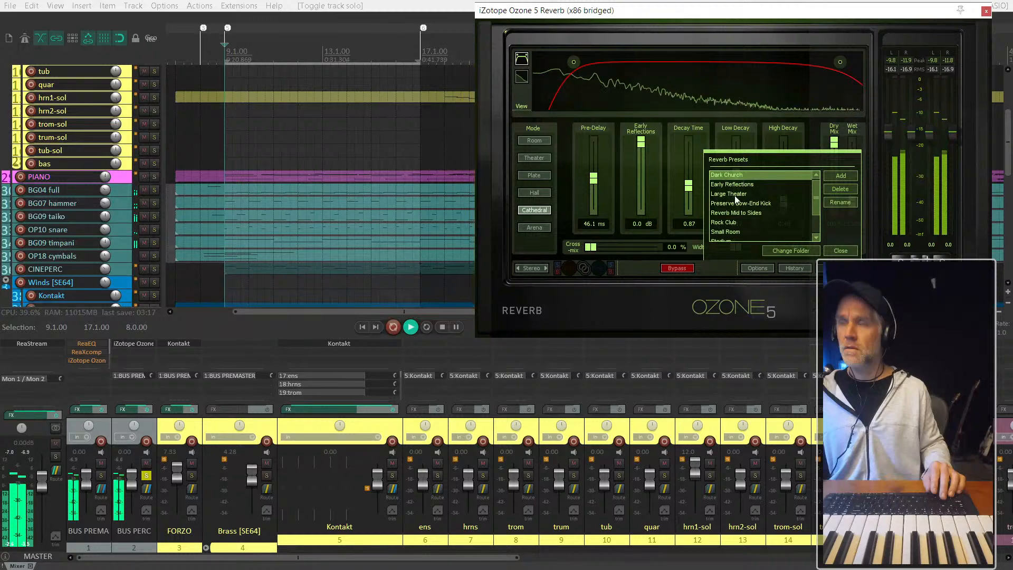
scroll(736, 211, down, 1)
click(732, 226)
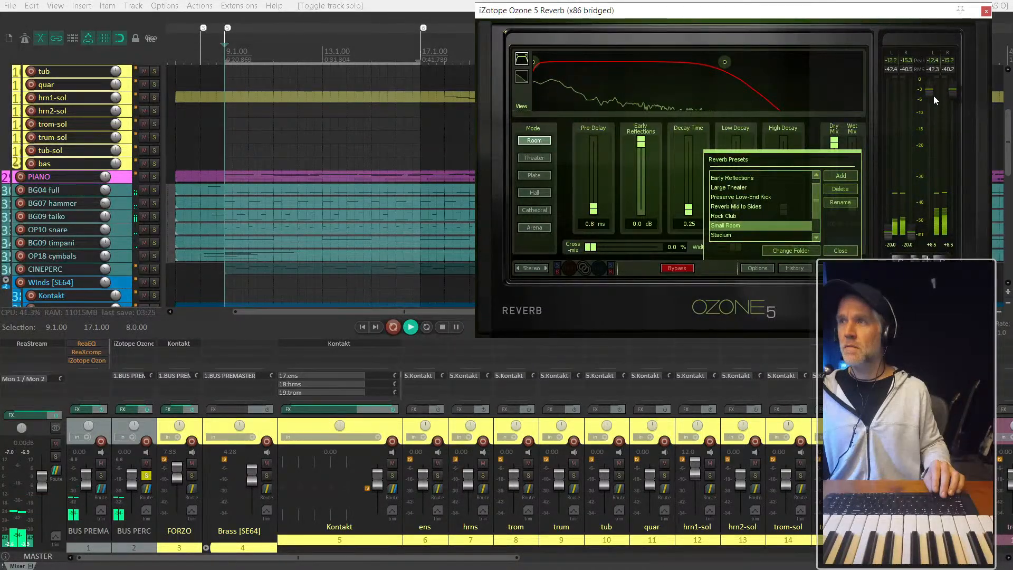
drag(933, 96, 932, 88)
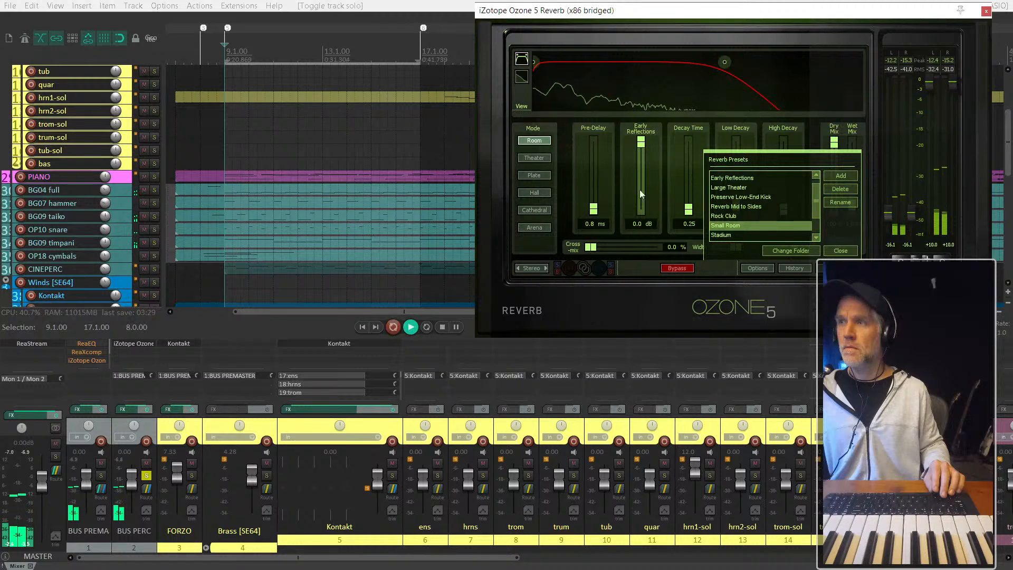
click(840, 251)
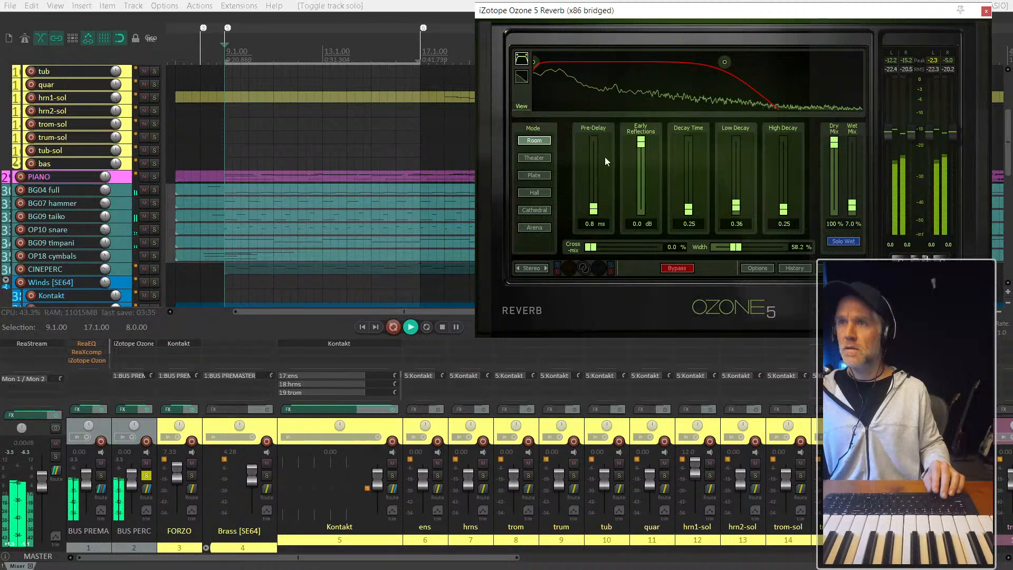
- Audition the Theater and Cathedral reverb modes while playing from just before bar 9, and settle on Arena mode
click(535, 158)
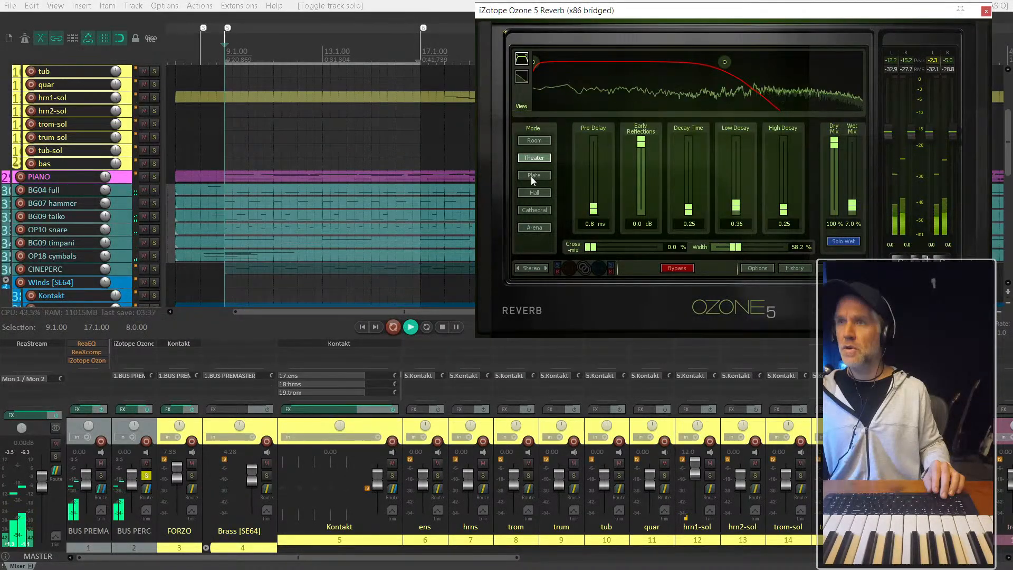
click(535, 210)
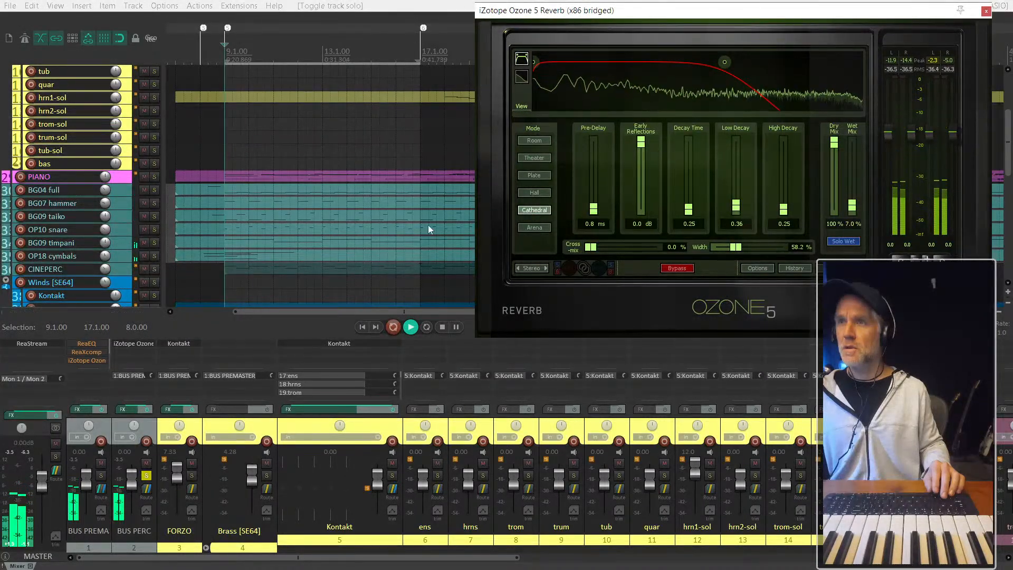
click(217, 192)
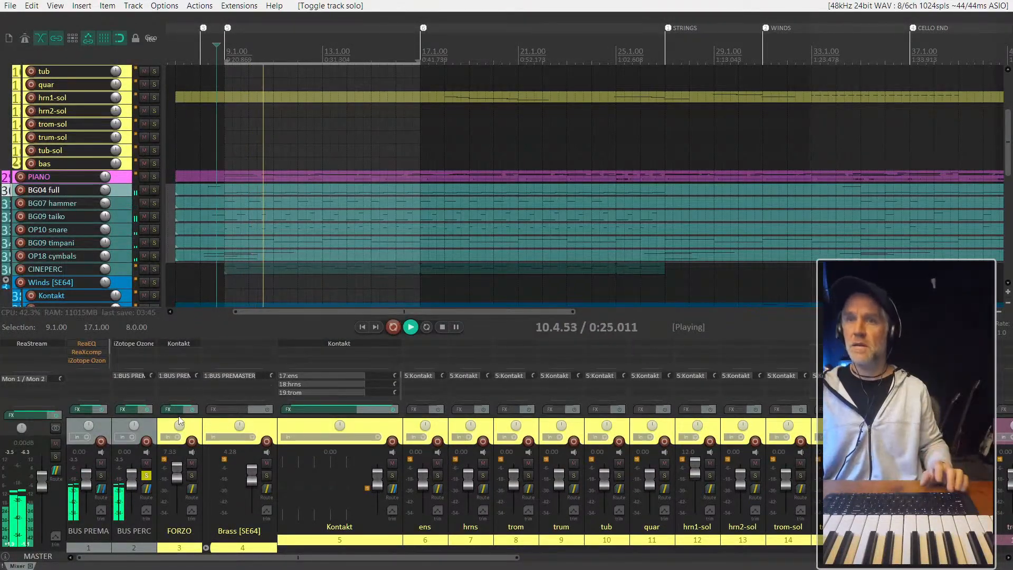
click(133, 348)
key(Escape)
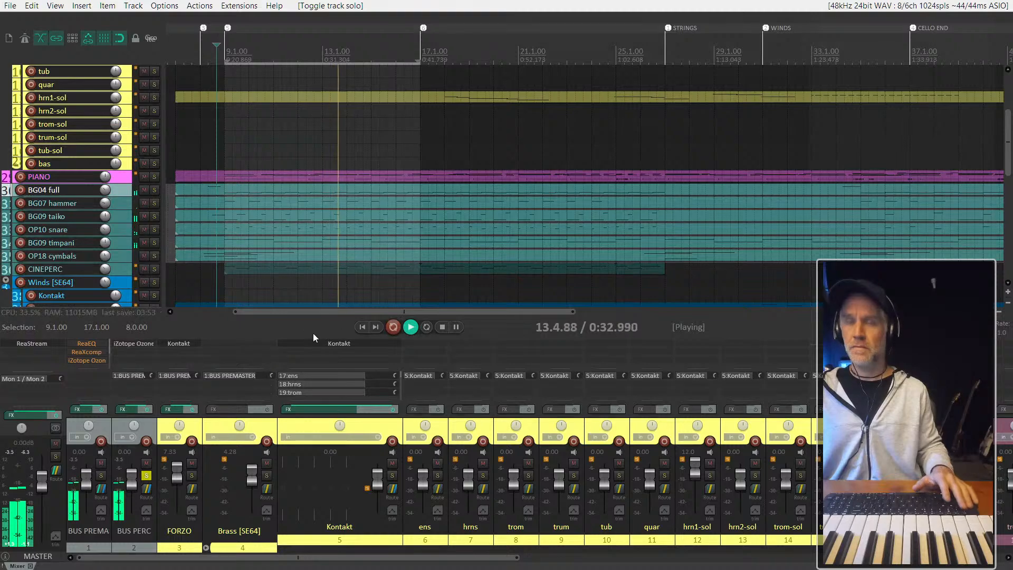
scroll(384, 414, down, 1)
scroll(154, 396, up, 1)
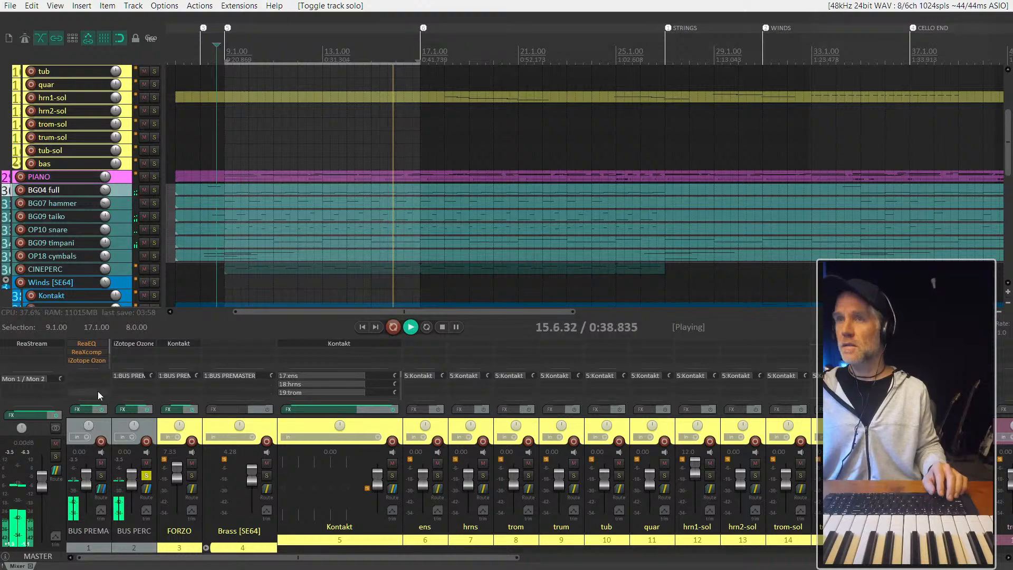
click(133, 344)
click(528, 229)
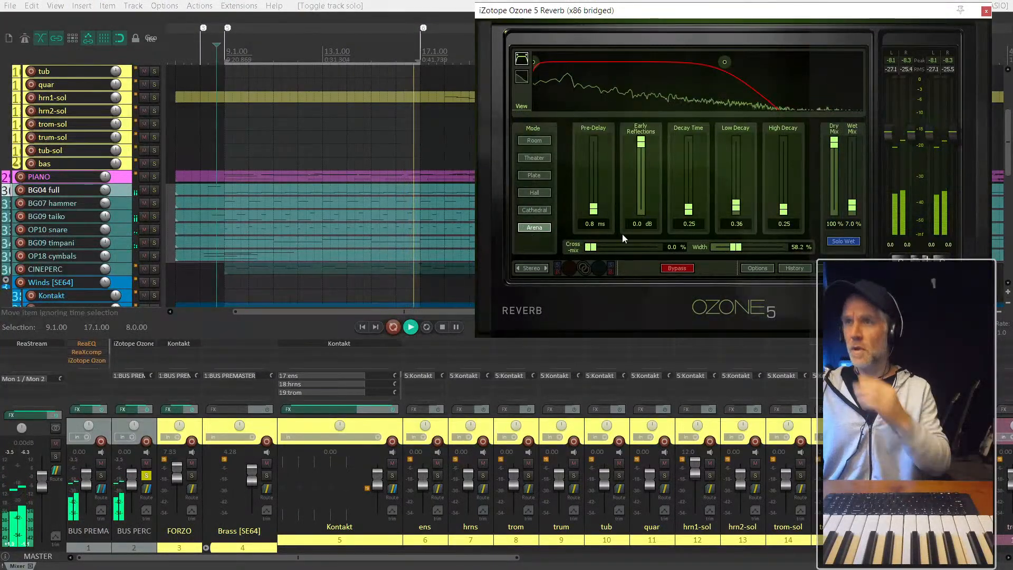
- Make the BUS PERC reverb fully wet with Dry Mix at 0.0% and Wet Mix at 100%, lowering its output gain to -0.1
drag(889, 148, 890, 237)
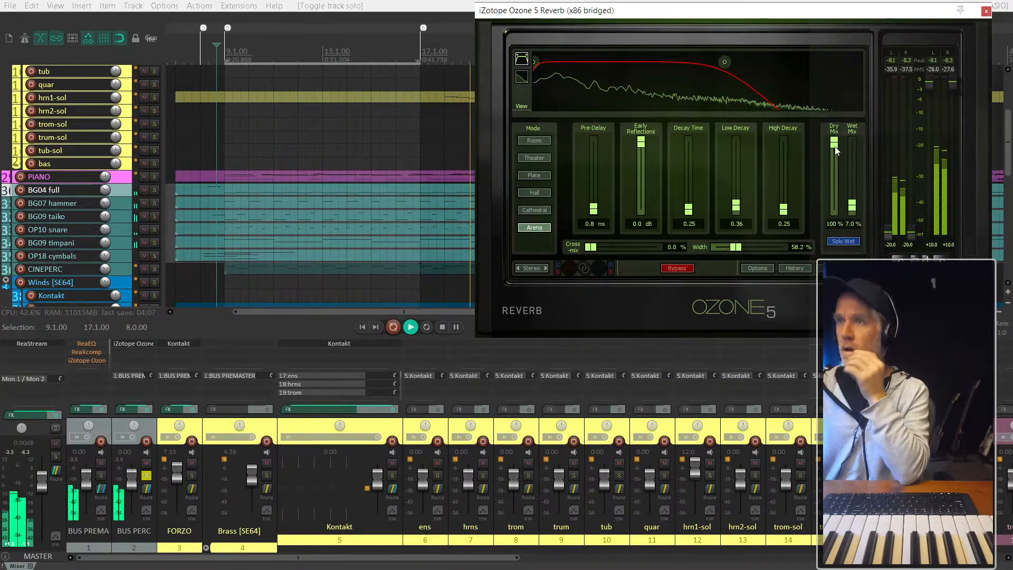
drag(834, 142, 841, 213)
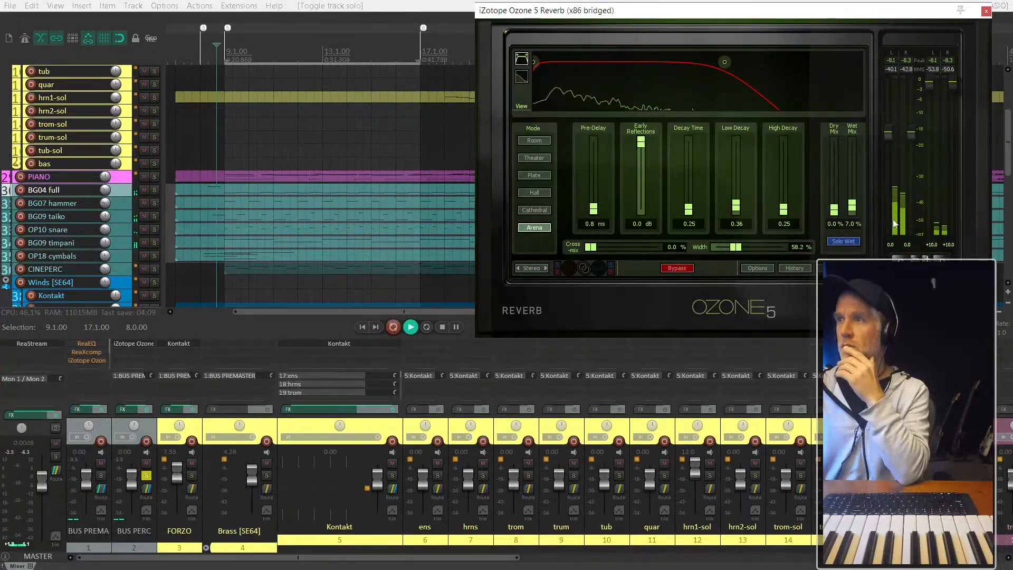
drag(932, 85, 931, 133)
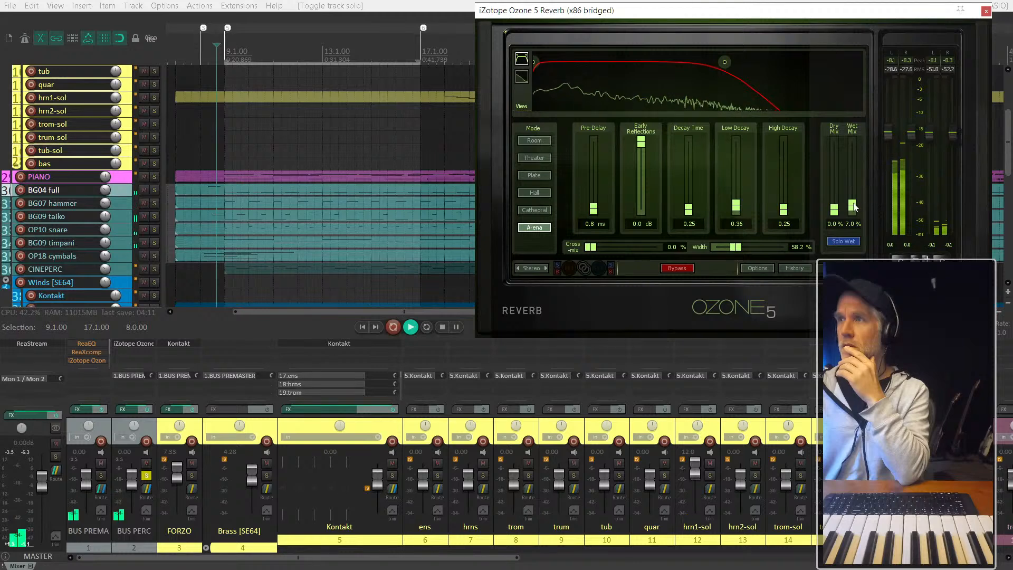
drag(852, 166, 852, 142)
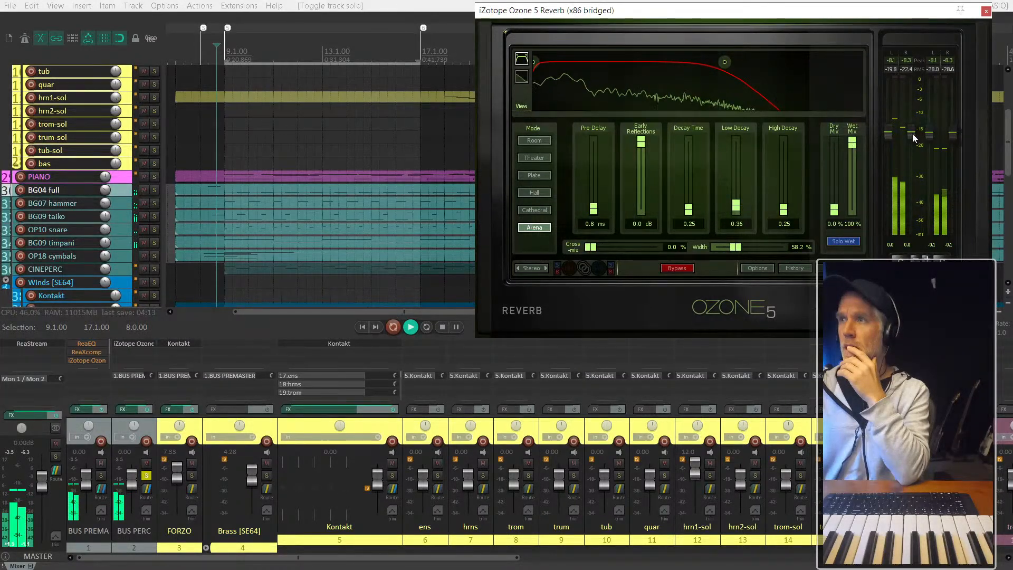
- Set the reverb's output gain to +5.7, its Width to 200.0% and its Dry Mix to 42.2%
drag(934, 137, 928, 105)
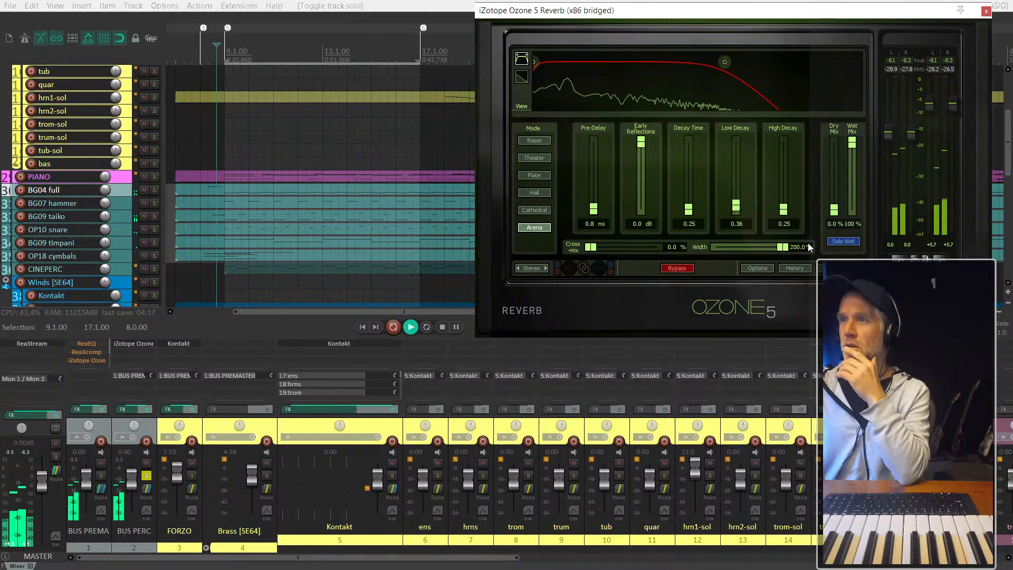
drag(784, 251, 873, 258)
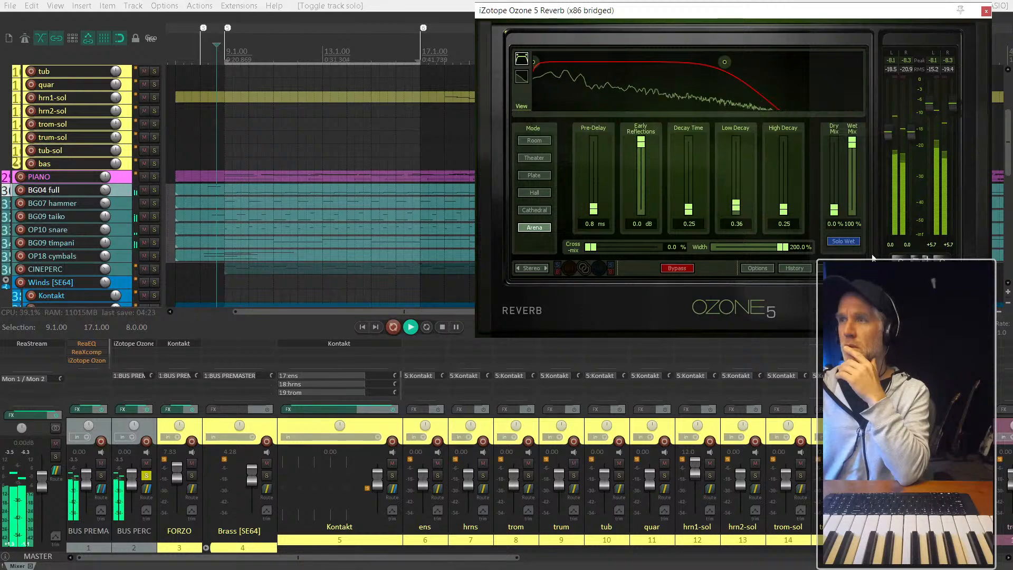
drag(832, 198, 826, 188)
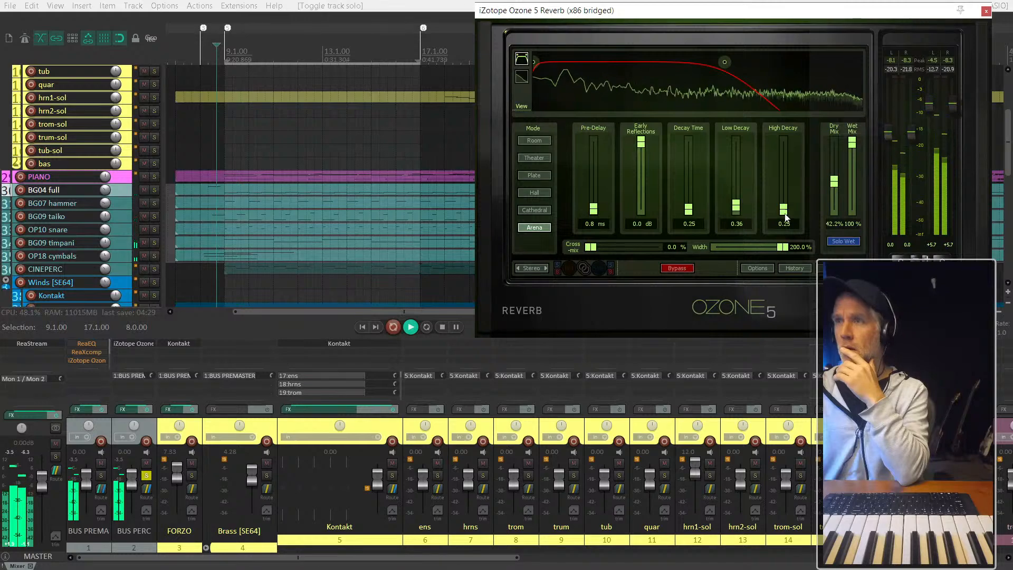
- Restart playback from bar 9 with the reverb settings open again
scroll(311, 135, down, 2)
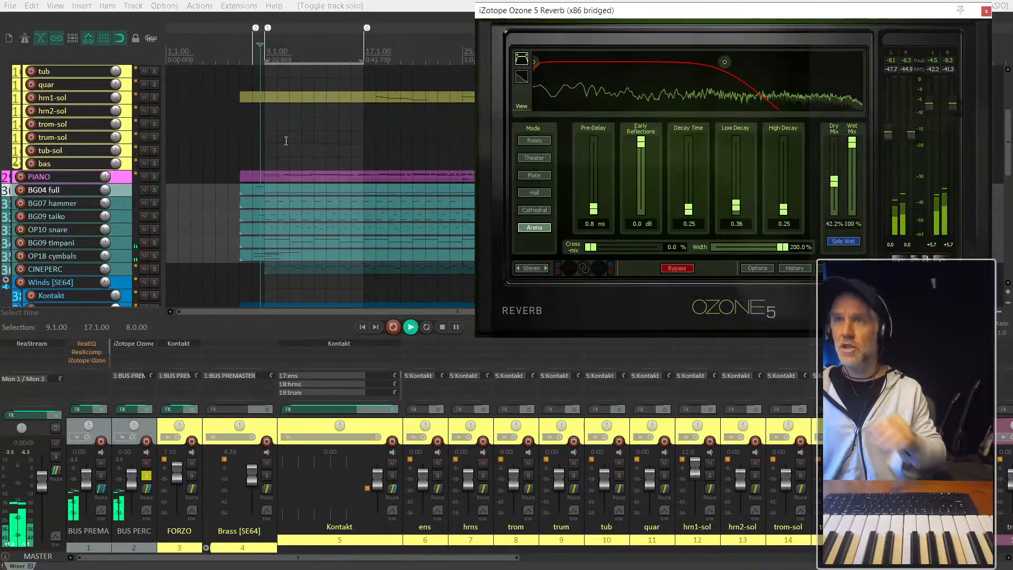
click(473, 4)
key(1)
key(5)
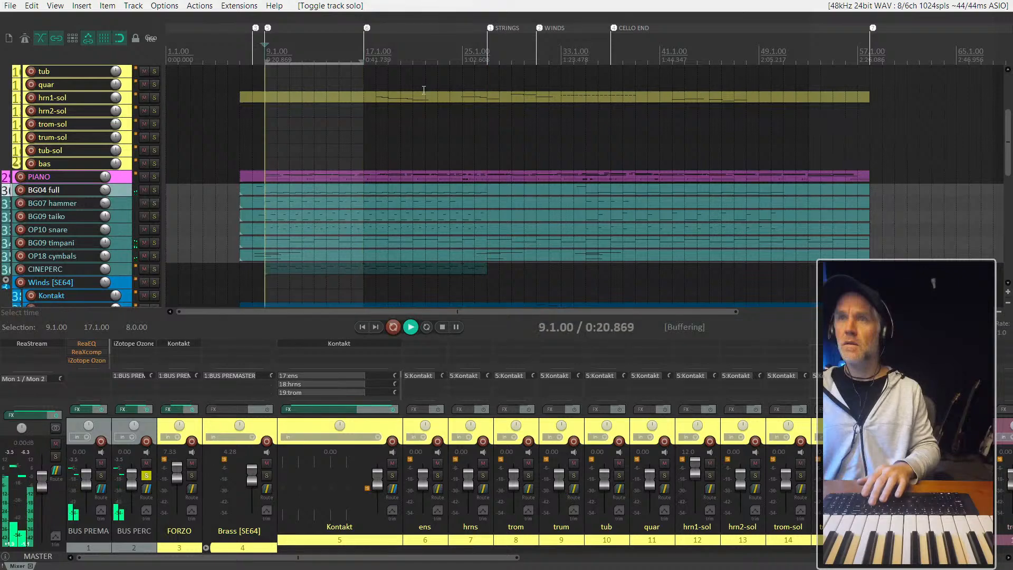
key(alt+Tab)
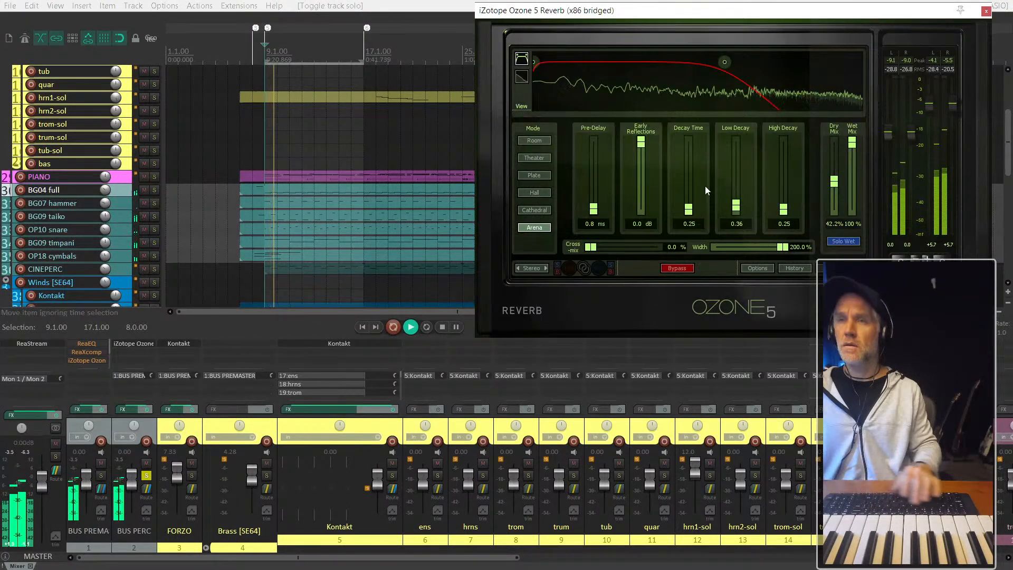
- Set the reverb's Decay Time to 1.21, Pre-Delay to 53.9 ms, Width to 149.2% and High Decay to 1.73
drag(692, 213, 692, 175)
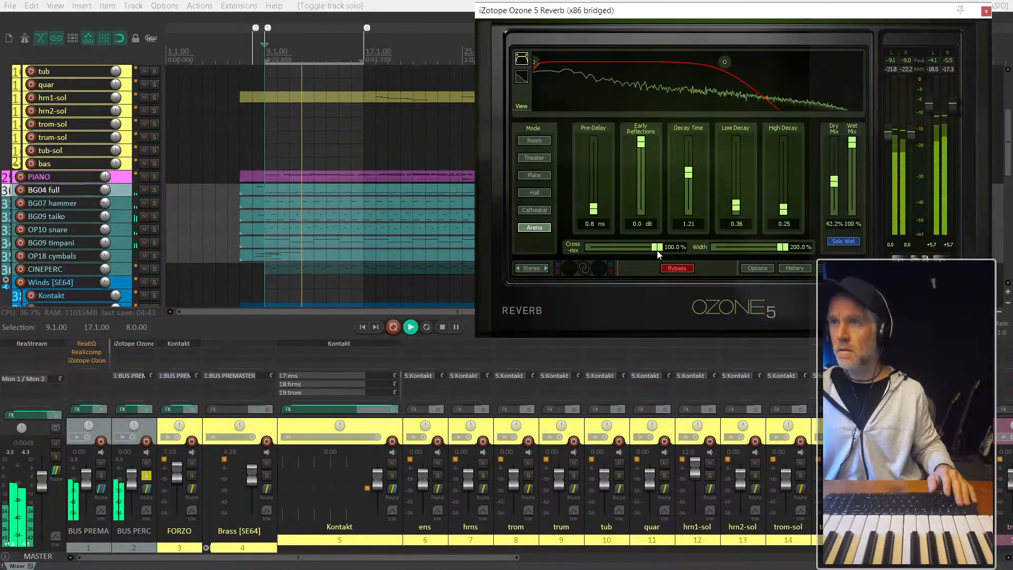
drag(593, 208, 592, 168)
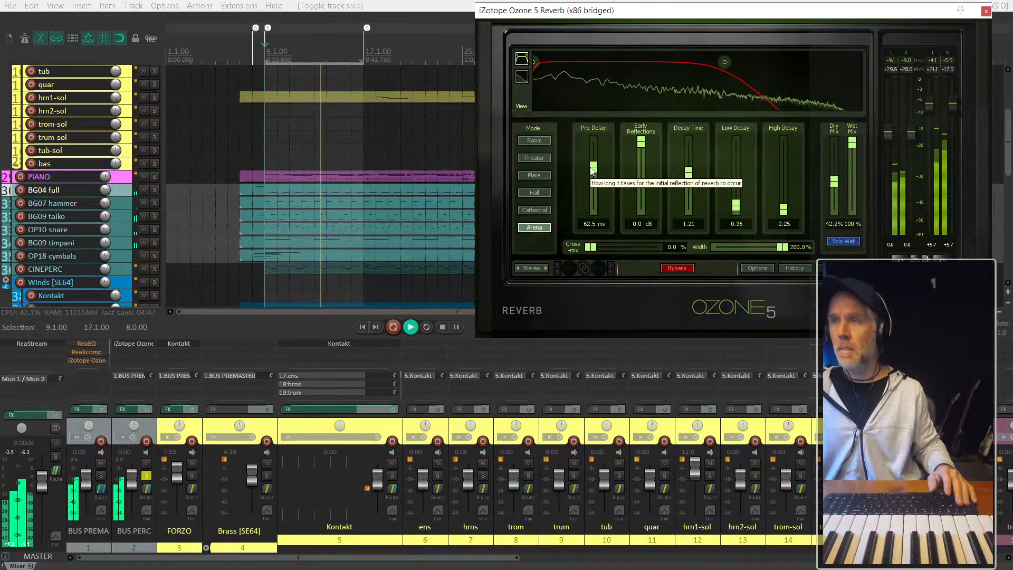
drag(592, 169, 593, 174)
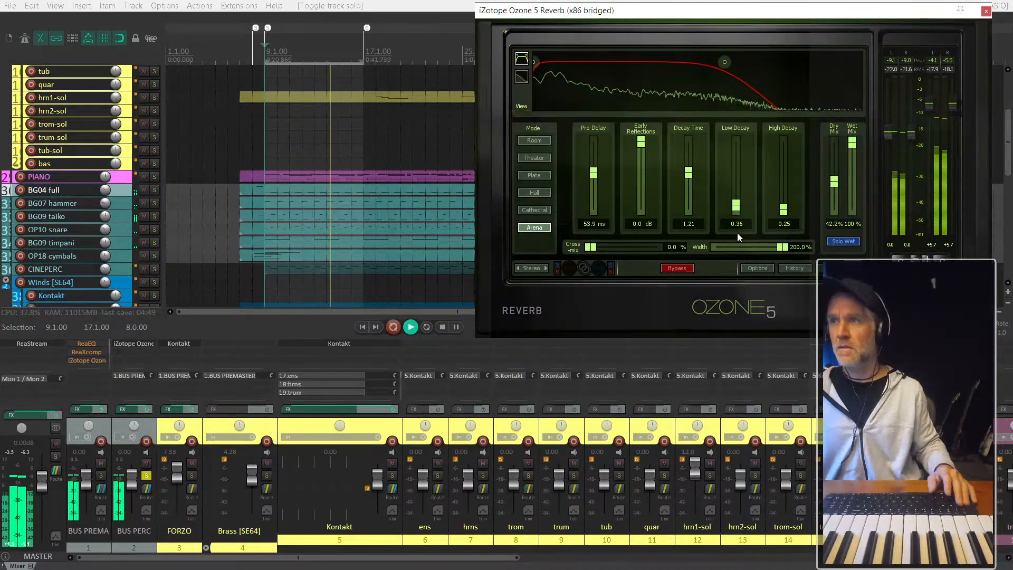
drag(783, 248, 764, 248)
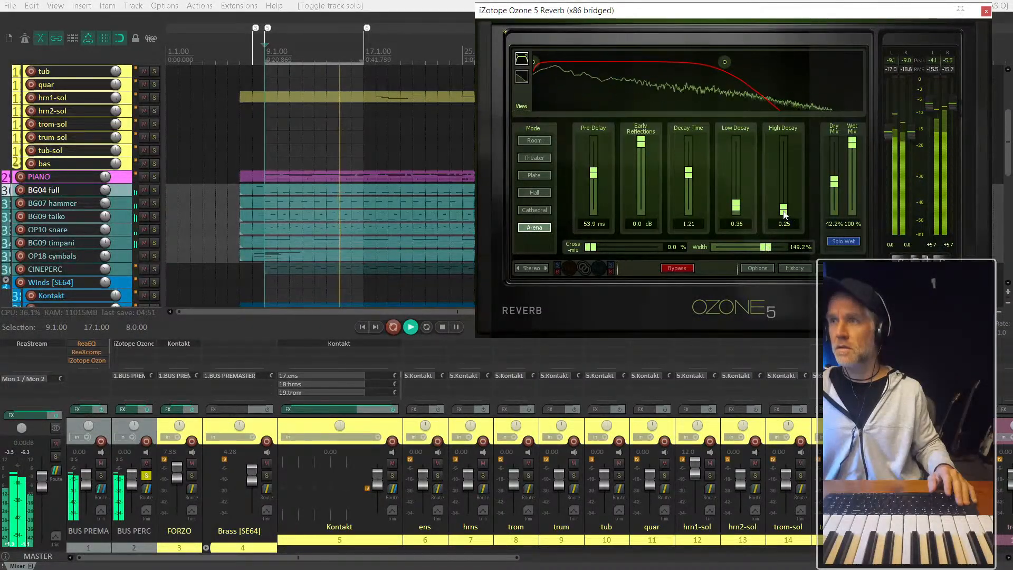
drag(783, 210, 783, 157)
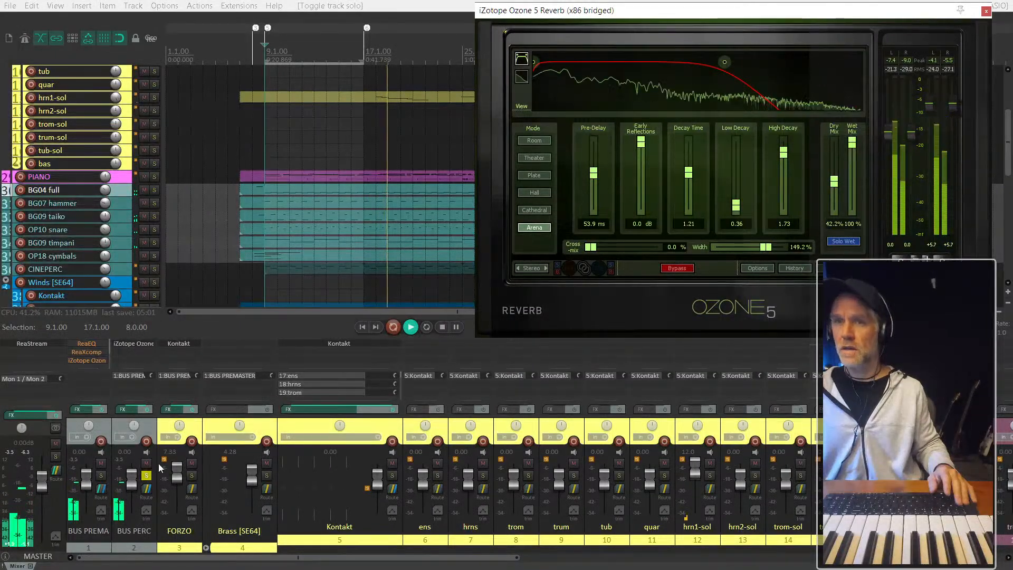
- Turn off the solo on BUS PERC and toggle its reverb bypass to compare the percussion with and without the effect
shift+click(131, 344)
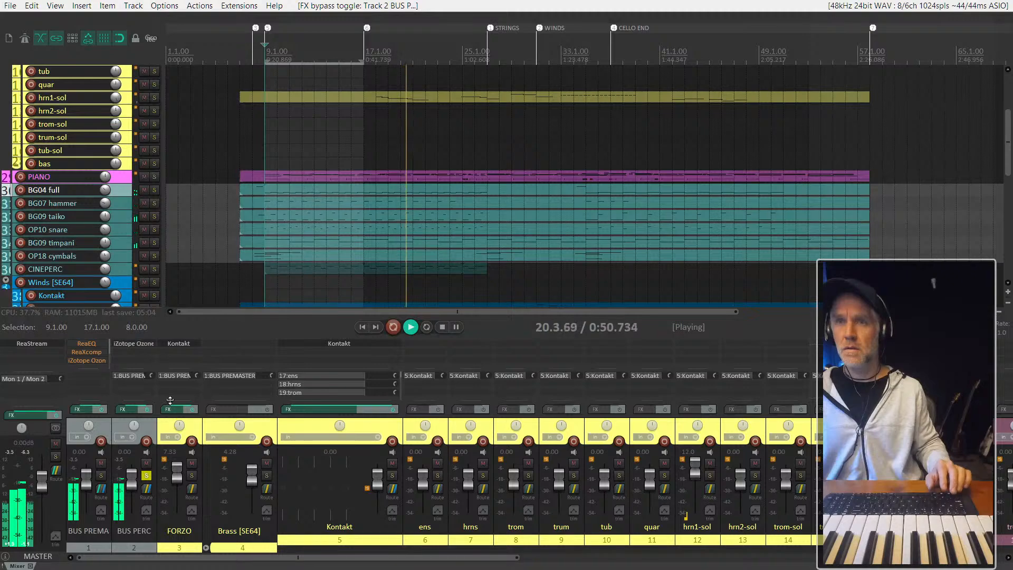
click(147, 476)
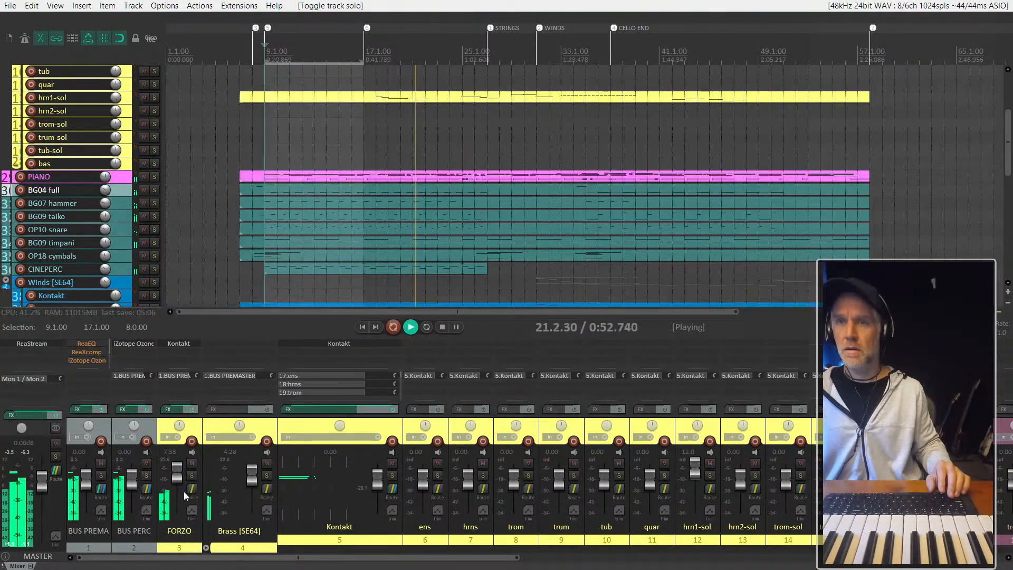
shift+click(135, 343)
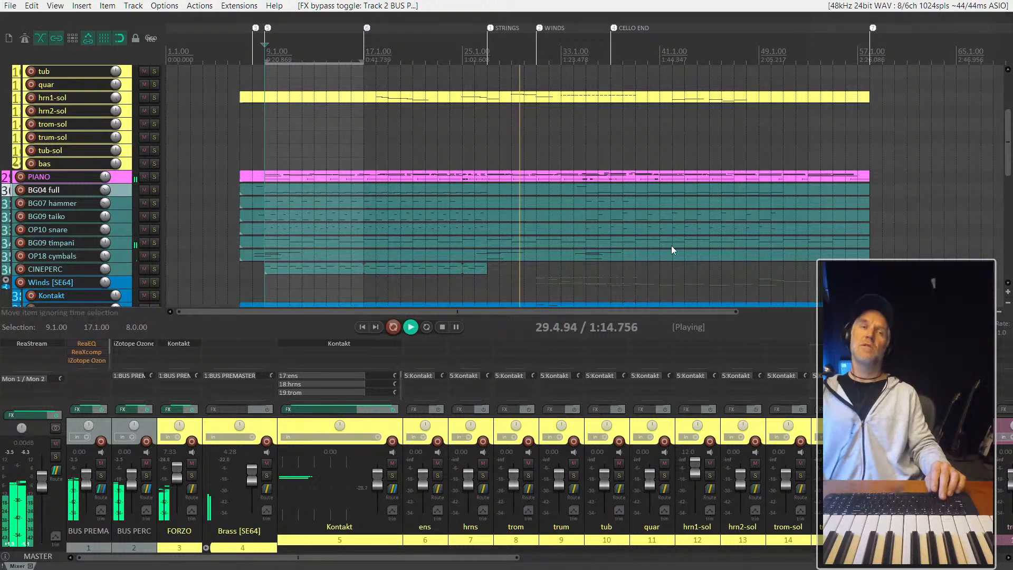
- Raise the BUS PERC reverb's Dry Mix to 51.6% and its Decay Time to 1.59
key(alt+Tab)
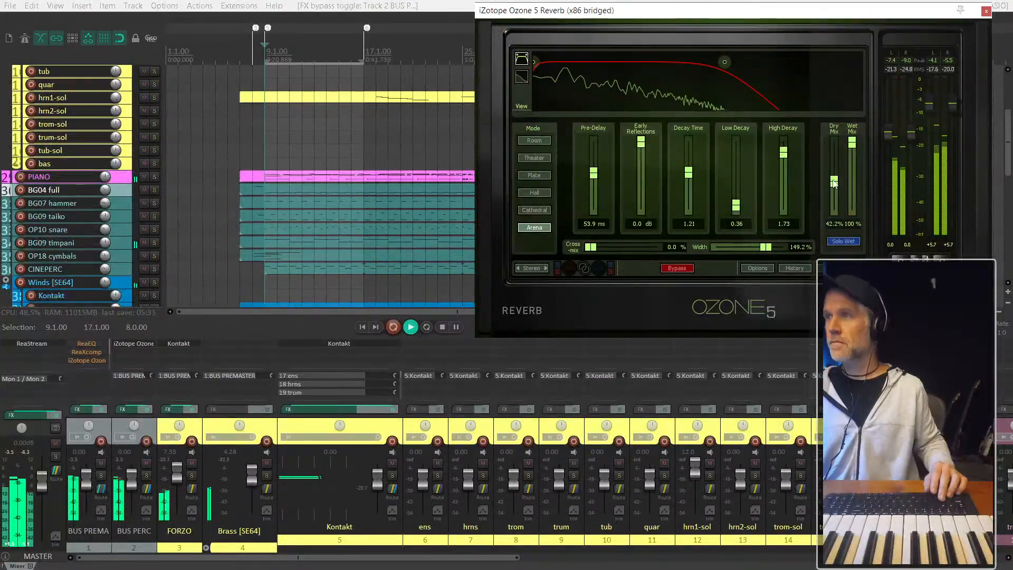
drag(833, 181, 832, 177)
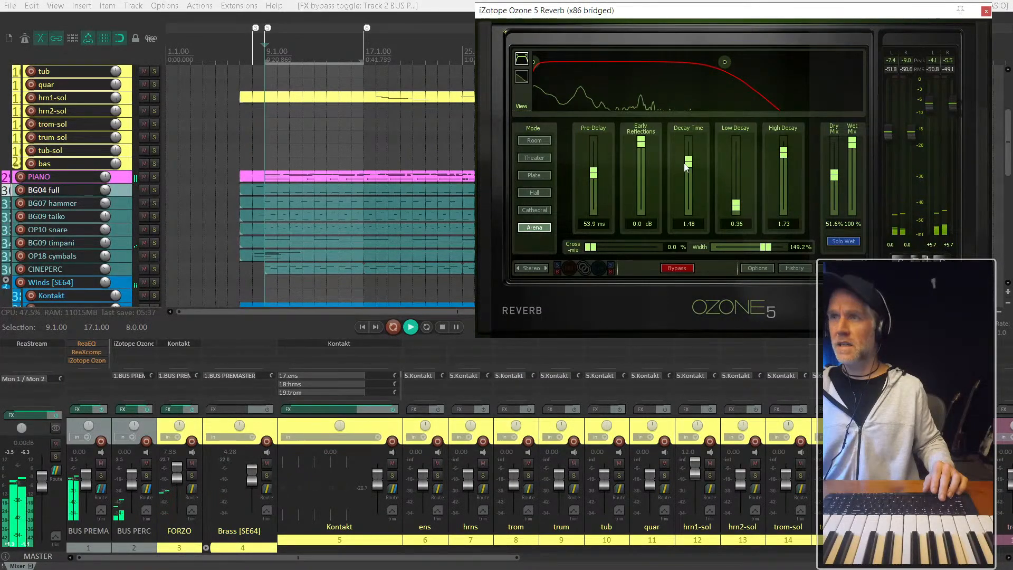
drag(686, 167, 682, 159)
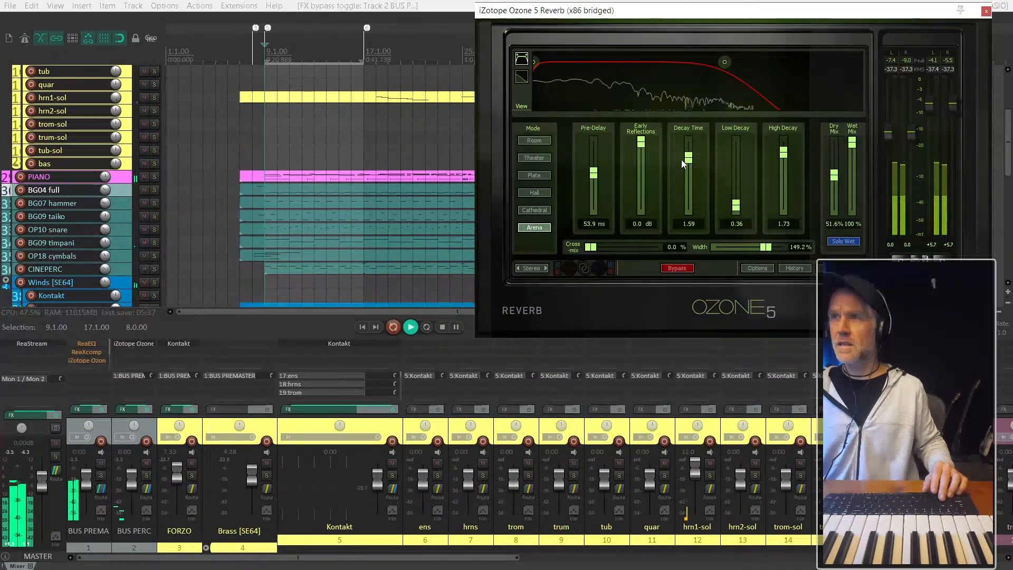
- Move playback to bar 17 and load the Wall of Sound preset in the BUS PERC reverb
click(363, 151)
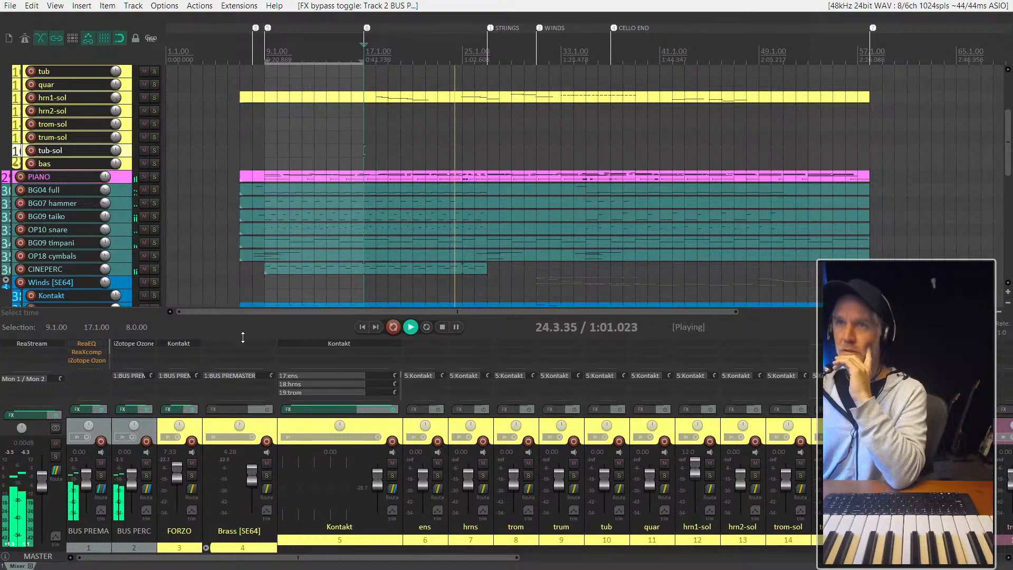
click(142, 344)
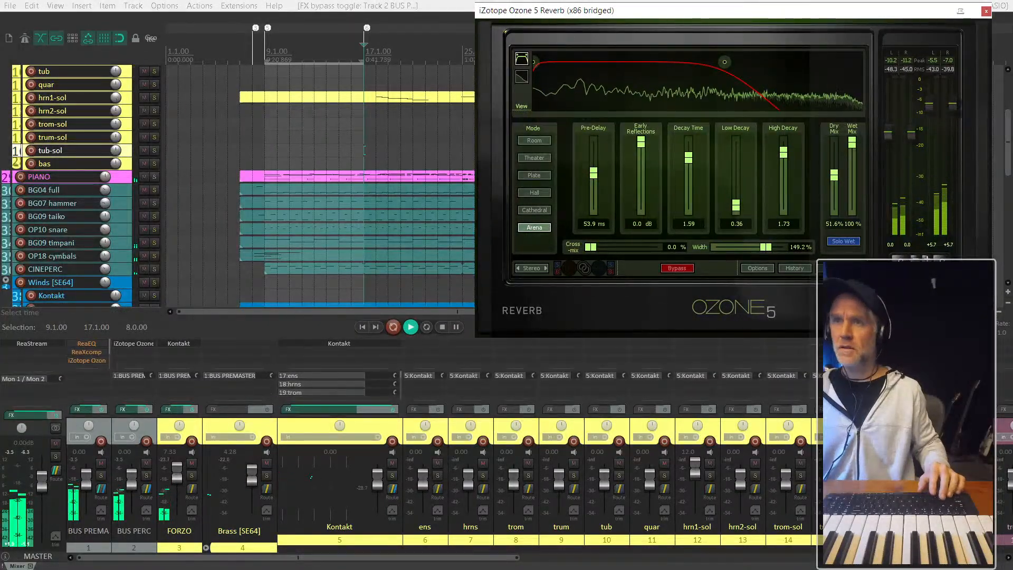
click(832, 268)
scroll(760, 225, down, 2)
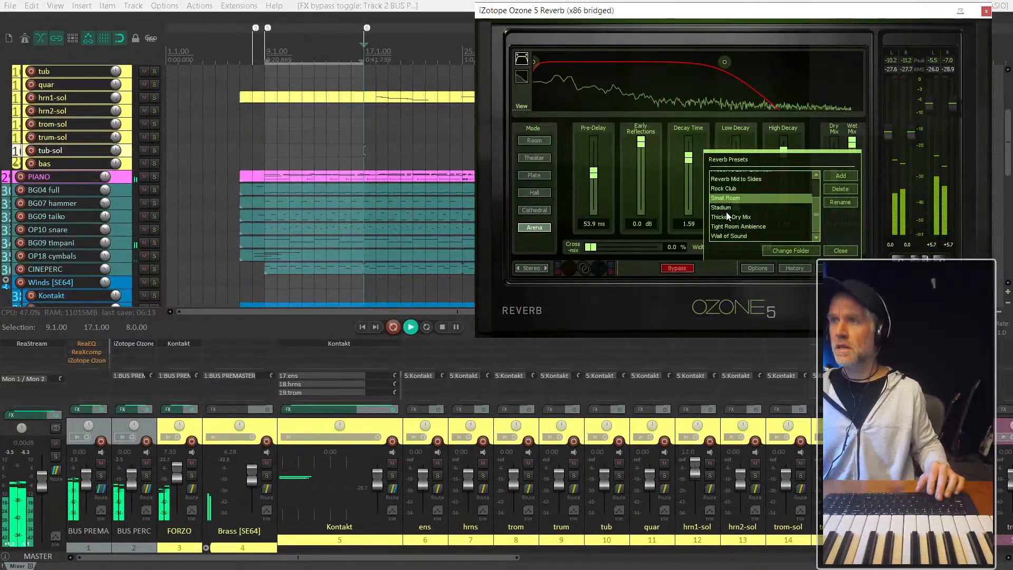
click(734, 236)
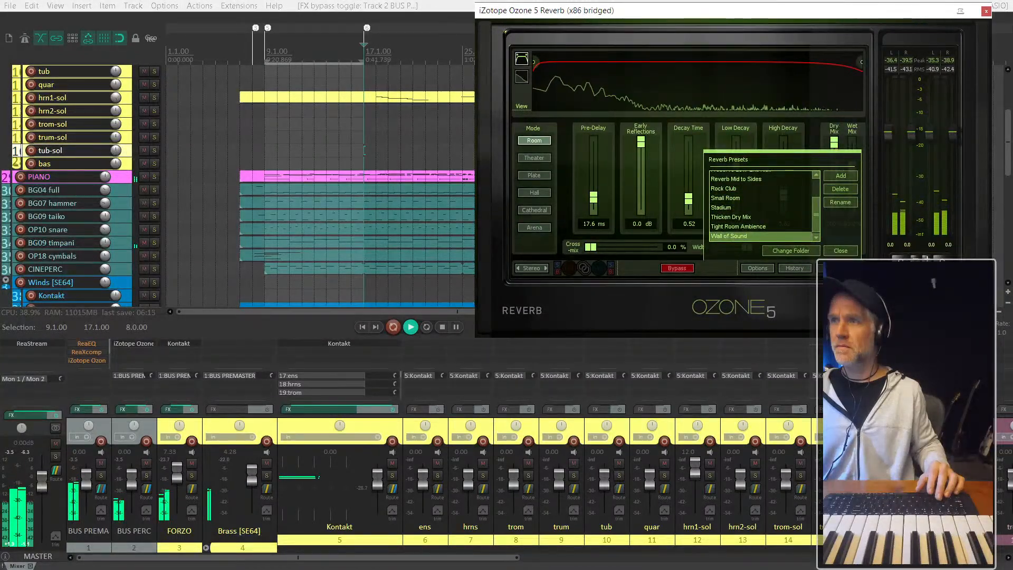
click(746, 287)
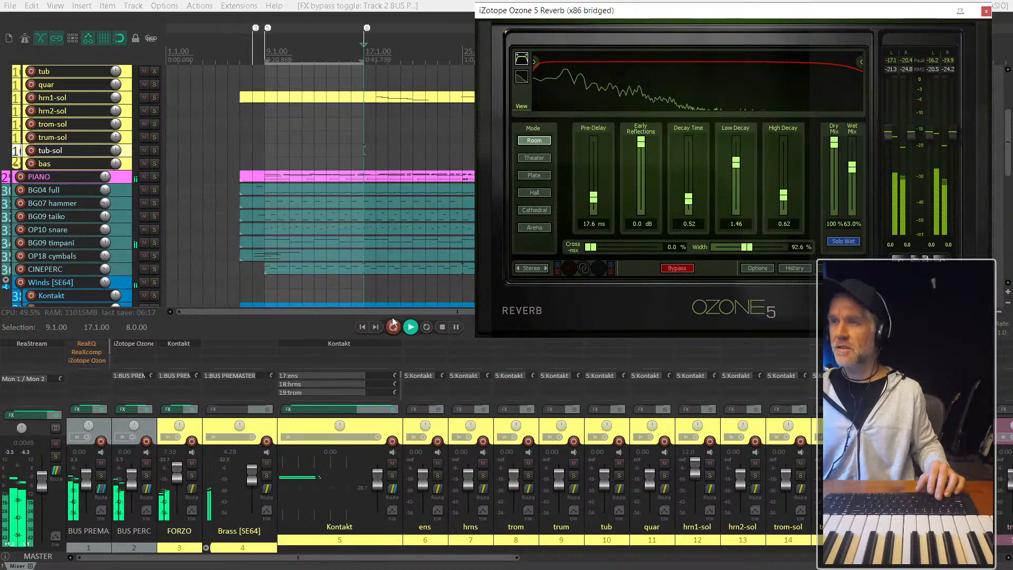
- Restart playback from bar 9
scroll(364, 127, down, 4)
scroll(239, 156, up, 5)
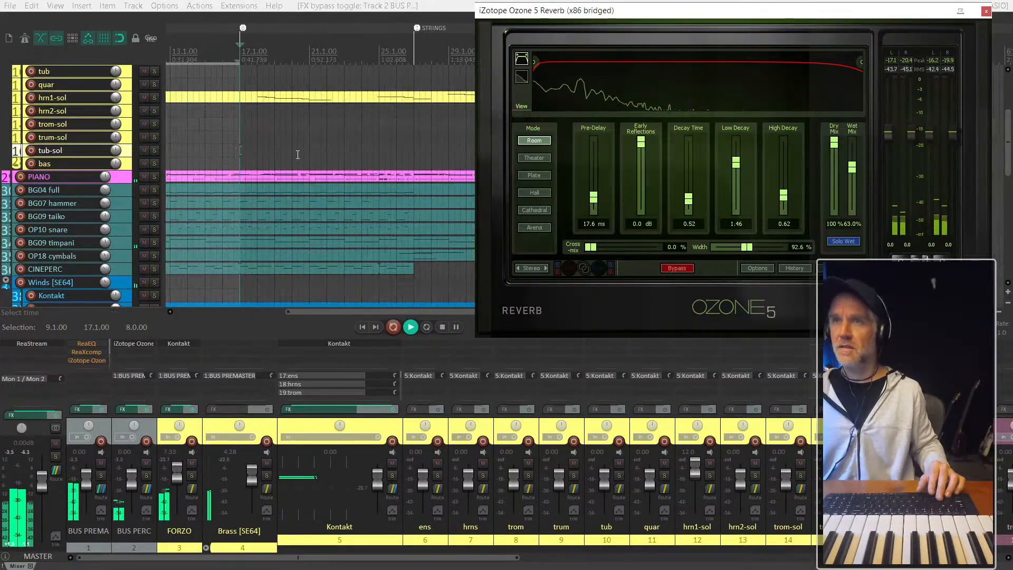
scroll(282, 139, left, 3)
click(207, 156)
key(space)
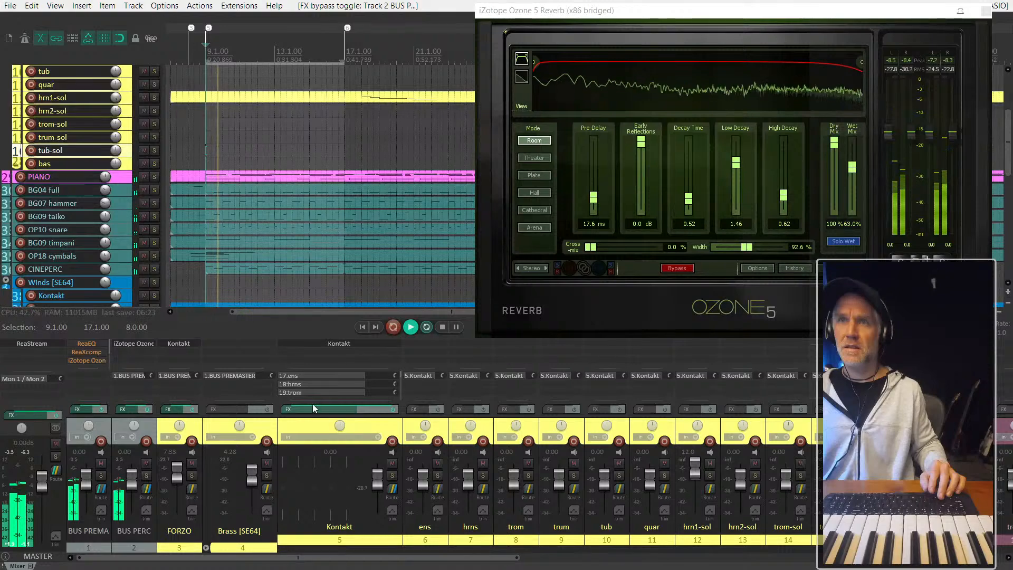
- Solo BUS PERC and set its reverb to 100% Wet Mix and 37.5% Dry Mix
click(149, 475)
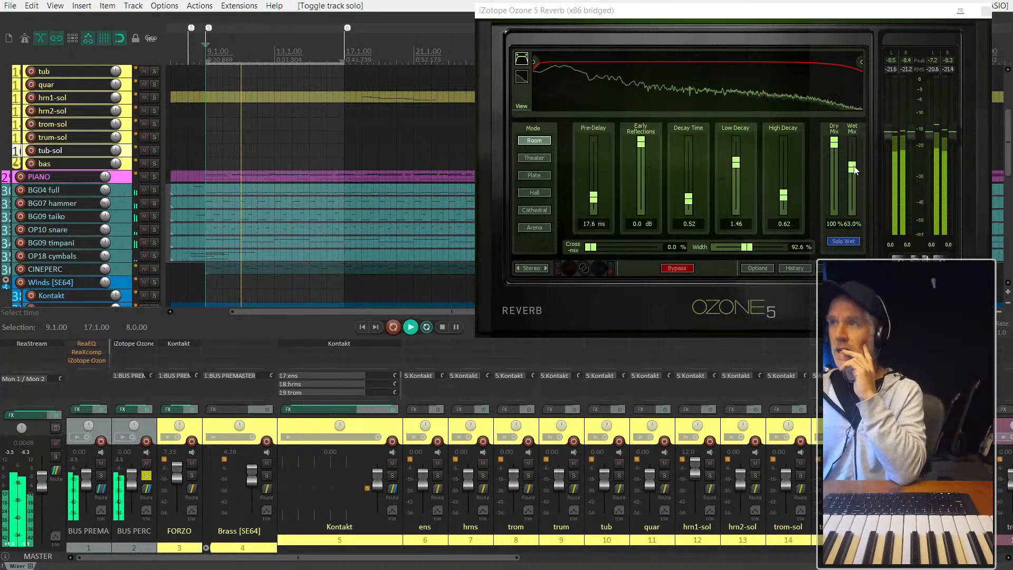
drag(854, 170, 851, 148)
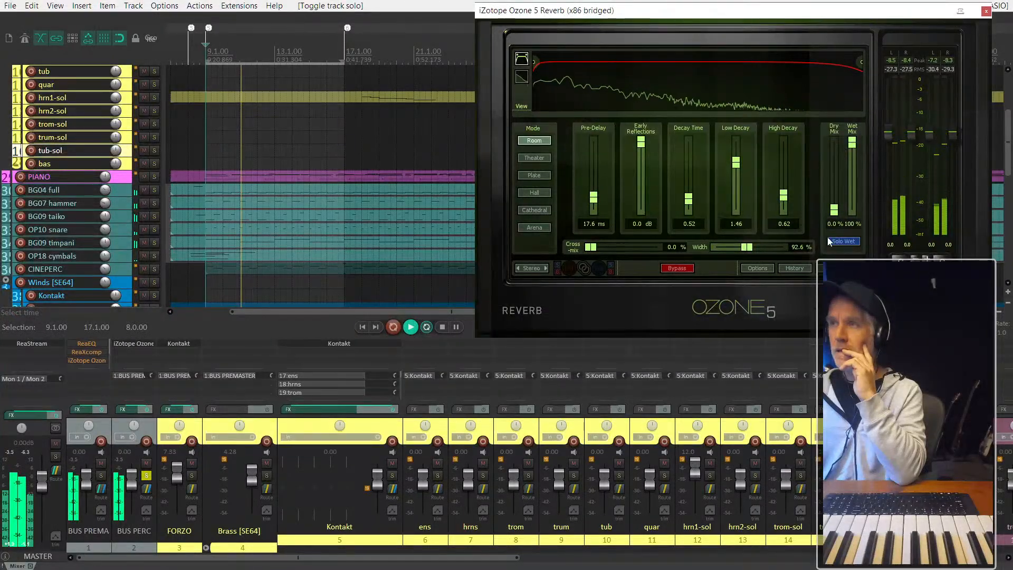
drag(832, 224, 830, 198)
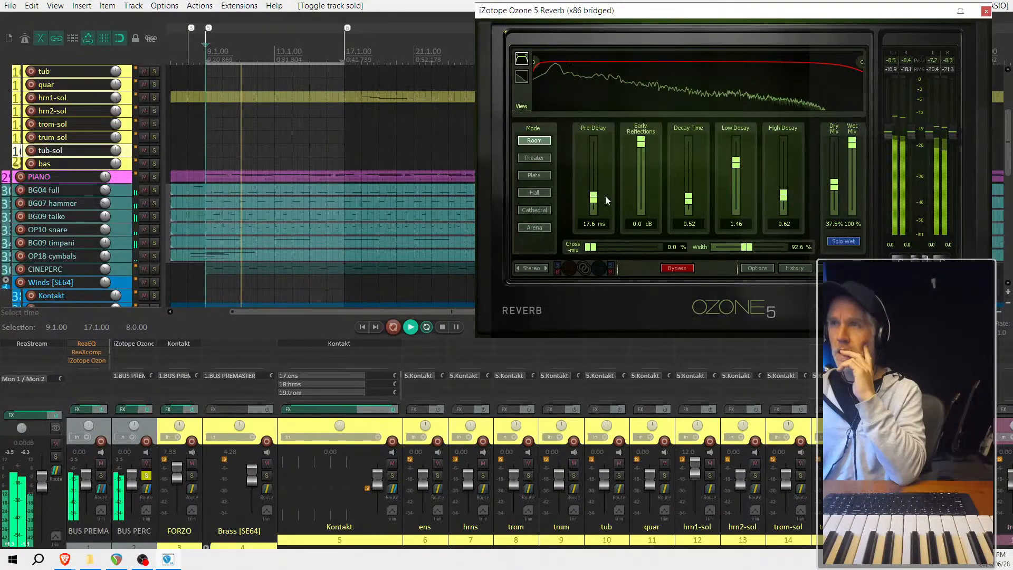
- Look for a multiband compressor among the plug-ins and add ReaXcomp (Cockos) to BUS PERC
double_click(125, 350)
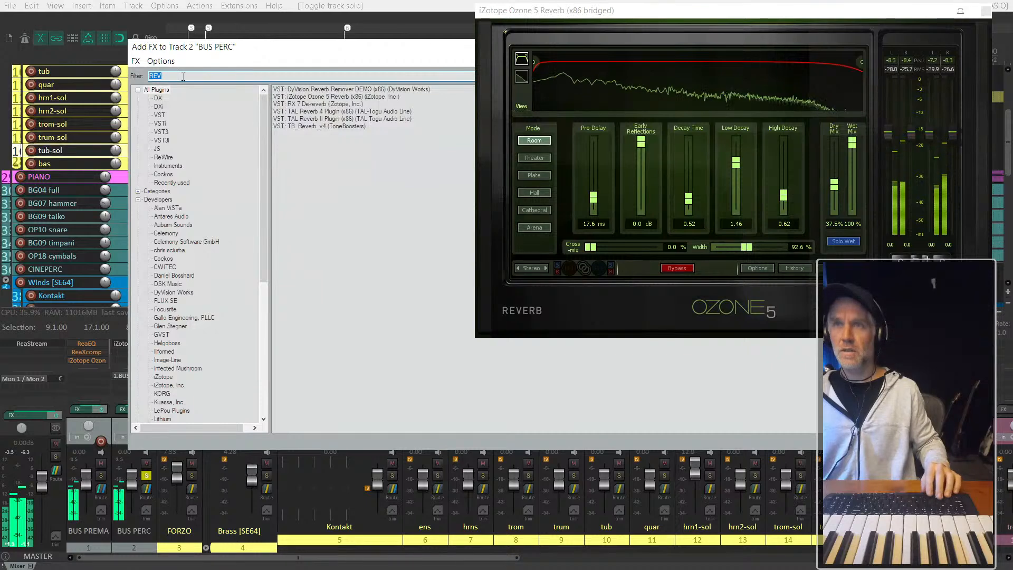
text(MULTI)
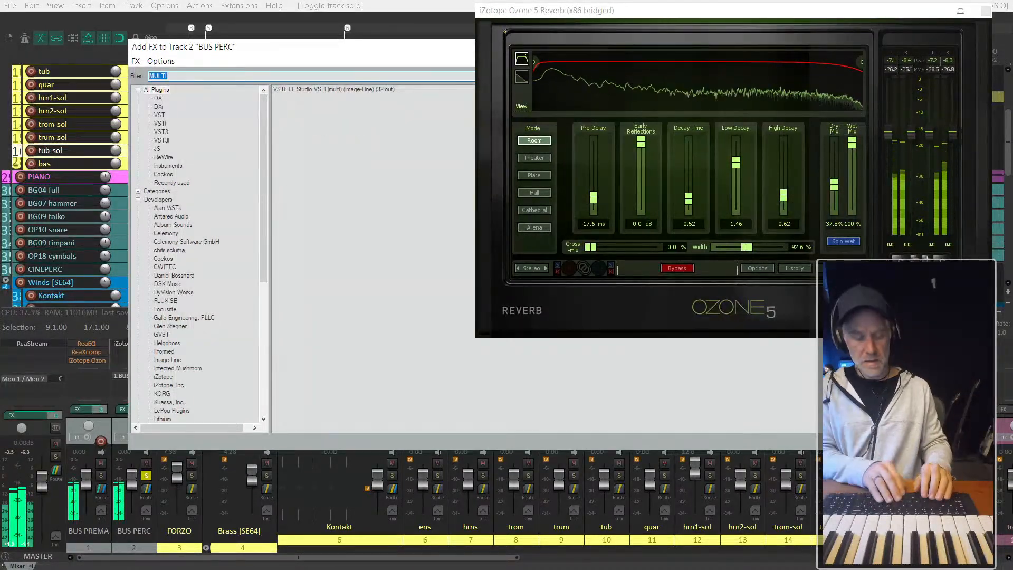
text(REAX)
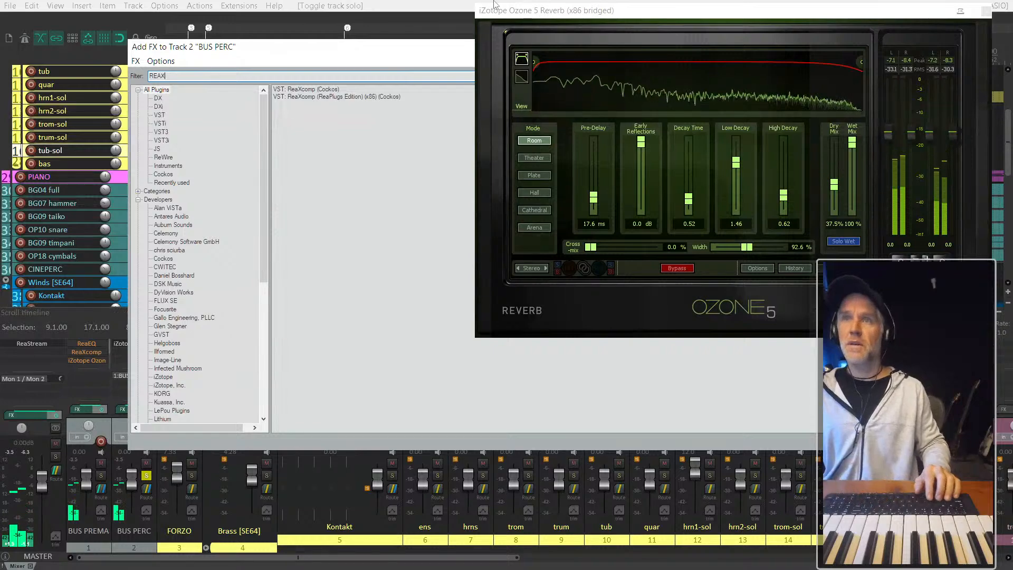
double_click(312, 90)
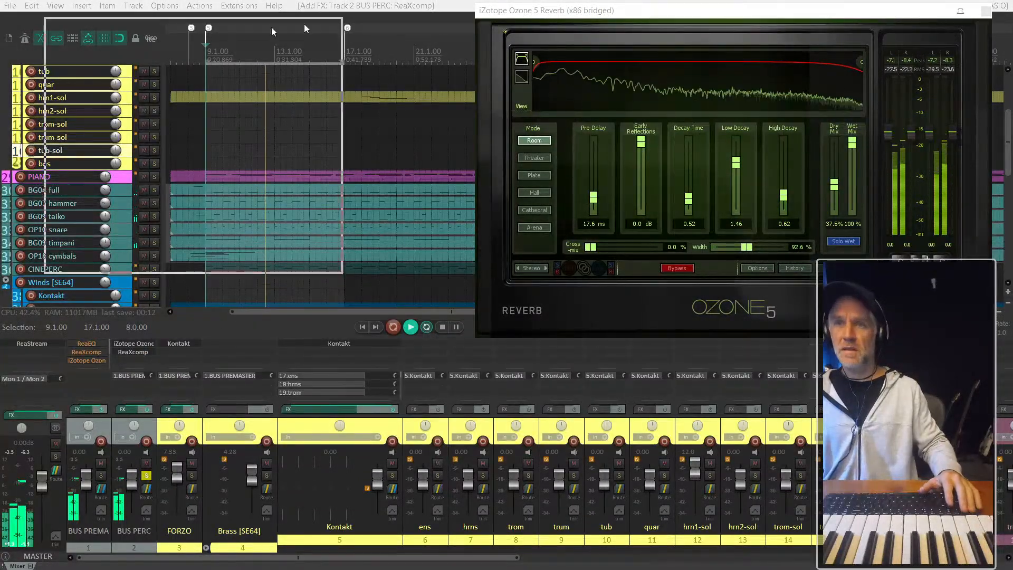
- Lower the ReaXcomp threshold of band 3, then set band 4 to -29.2 dB and band 2 to -36.9 dB
drag(325, 92, 323, 121)
drag(389, 87, 389, 120)
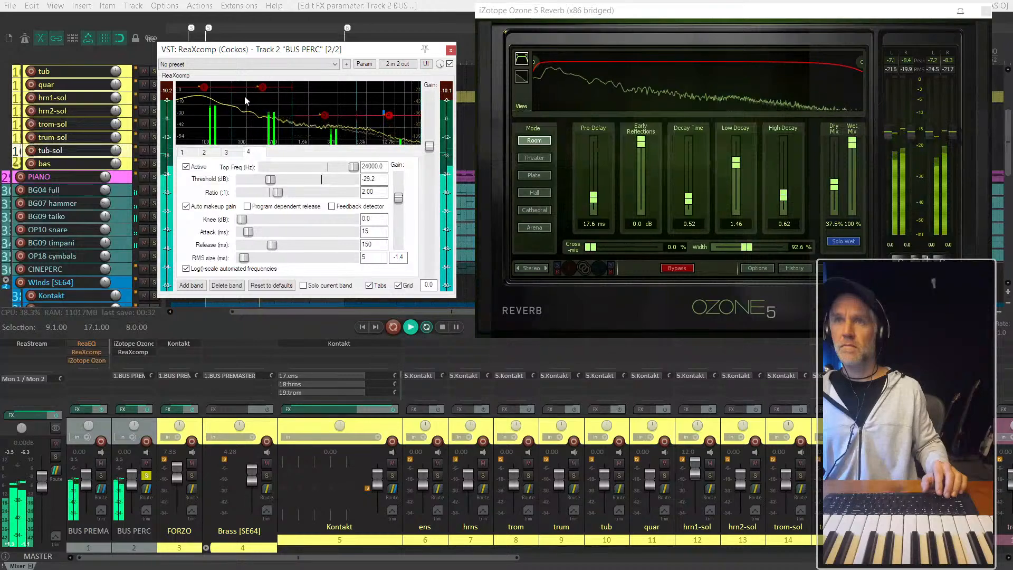
click(263, 88)
drag(265, 92, 263, 125)
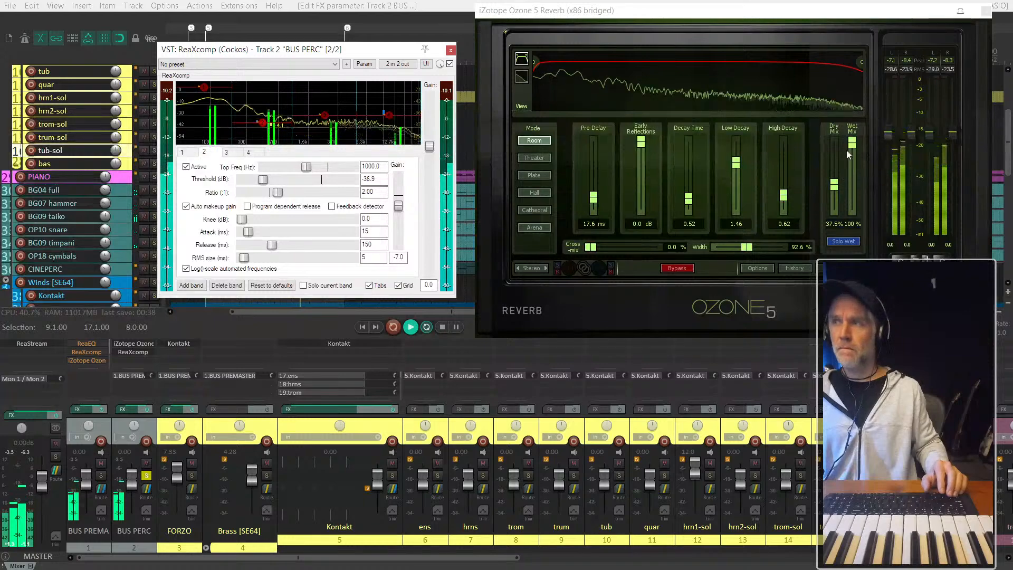
- Set the BUS PERC reverb's Dry Mix to 80.5% and Wet Mix to 93.0%, and close ReaXcomp
drag(834, 185, 856, 155)
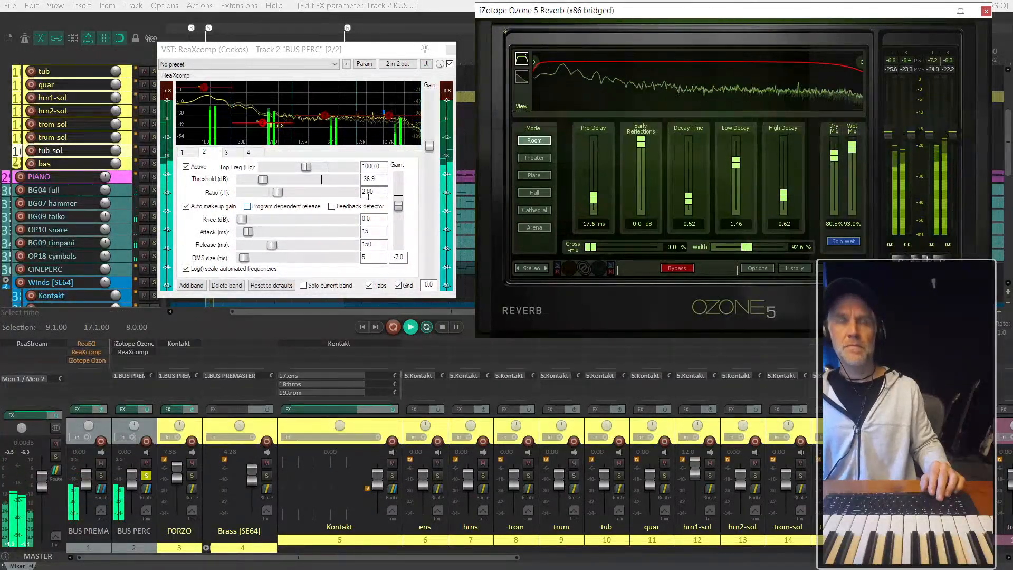
click(387, 123)
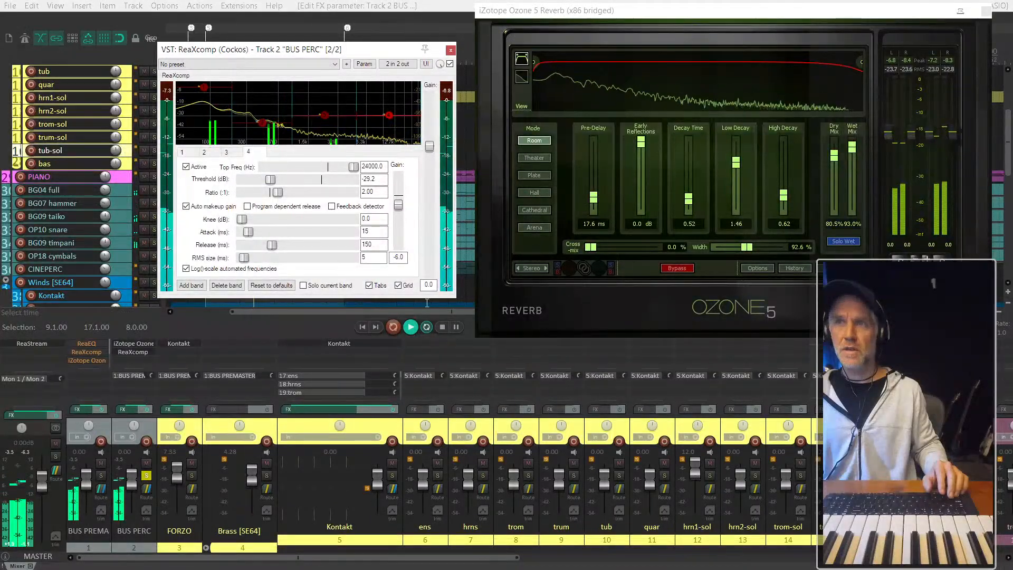
click(450, 51)
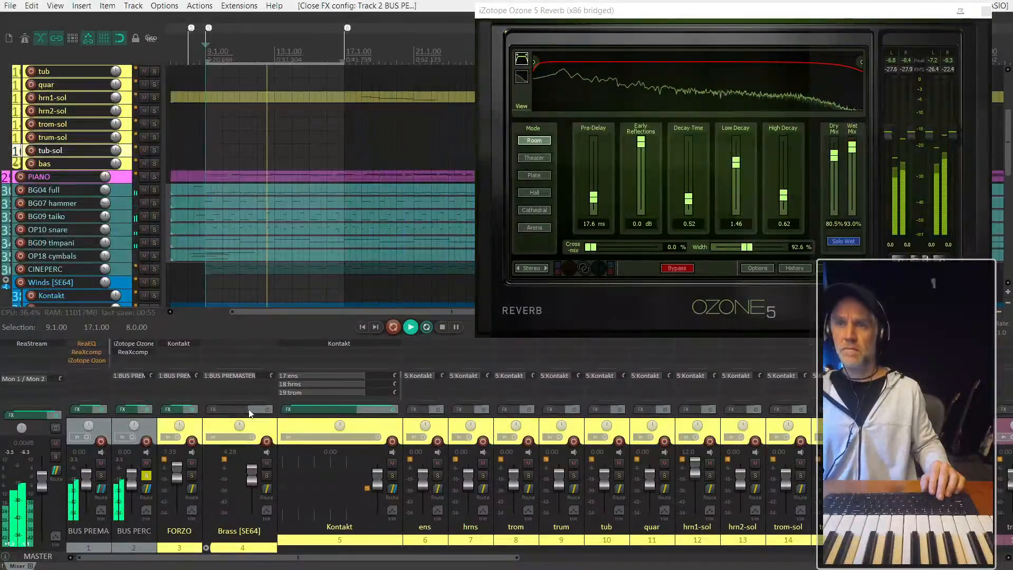
- Compare BUS PERC with and without ReaXcomp and the reverb, in the full mix and soloed, leaving both effects on
click(147, 476)
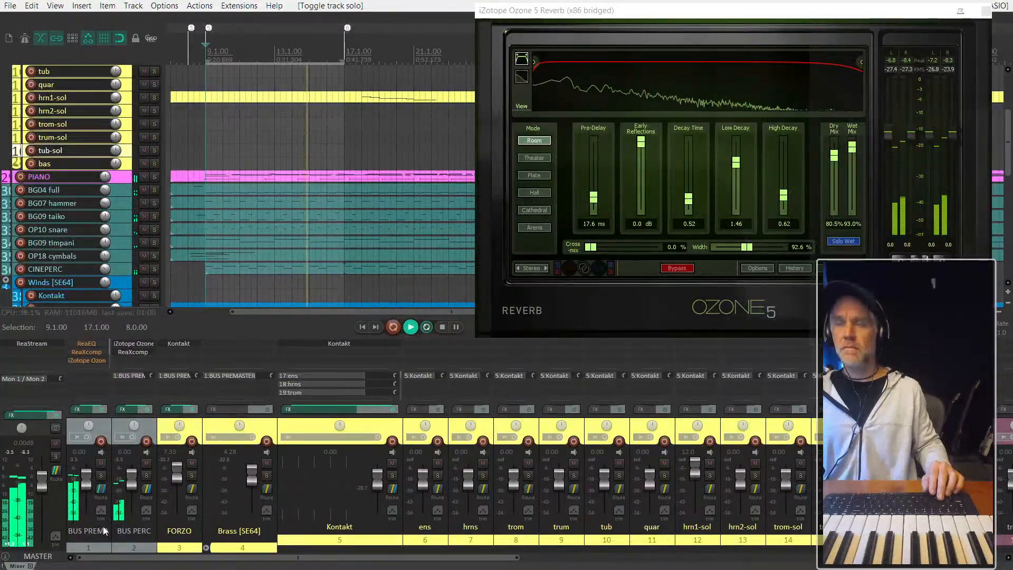
shift+click(128, 355)
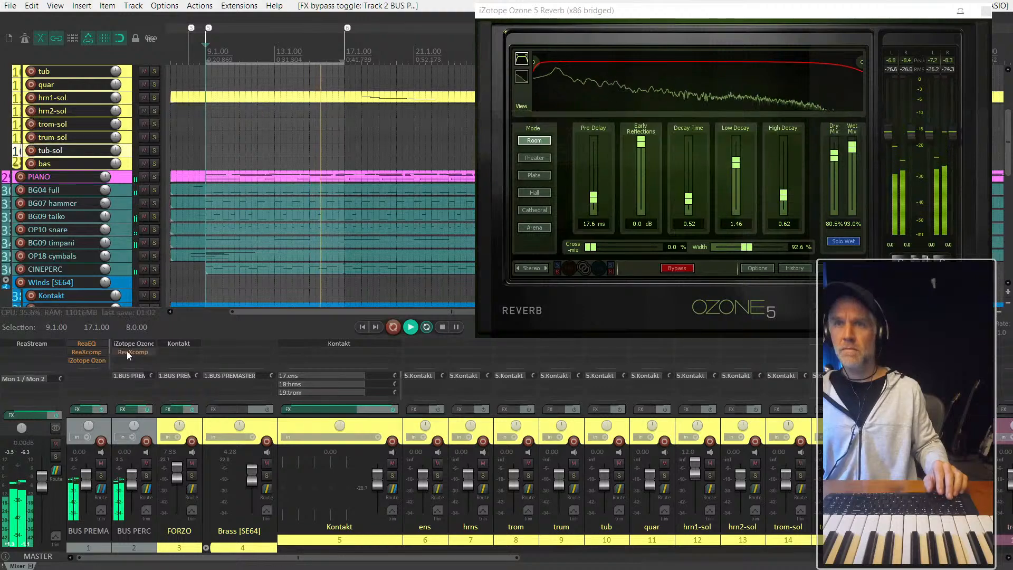
shift+click(125, 344)
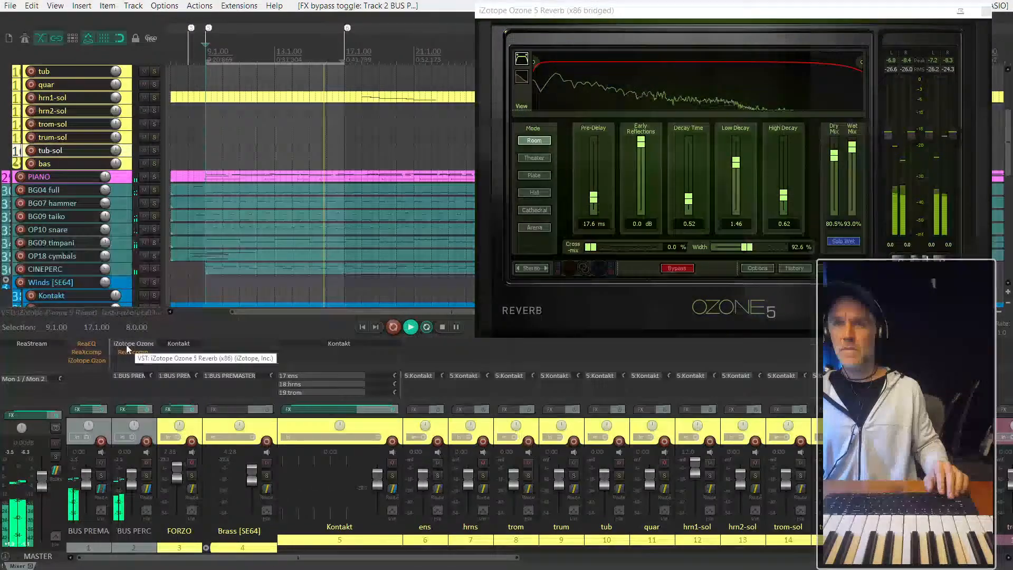
click(145, 476)
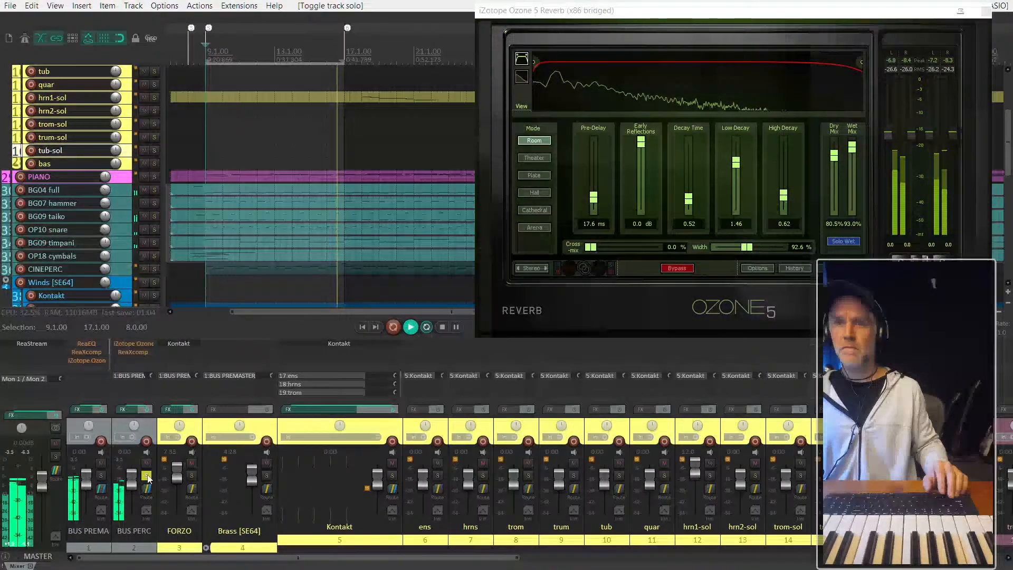
shift+click(137, 351)
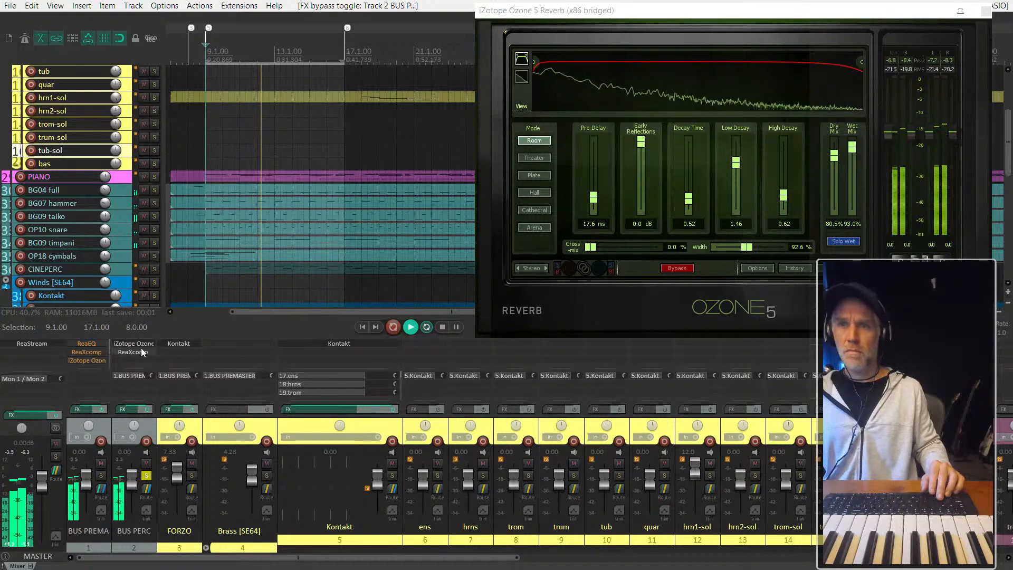
click(138, 353)
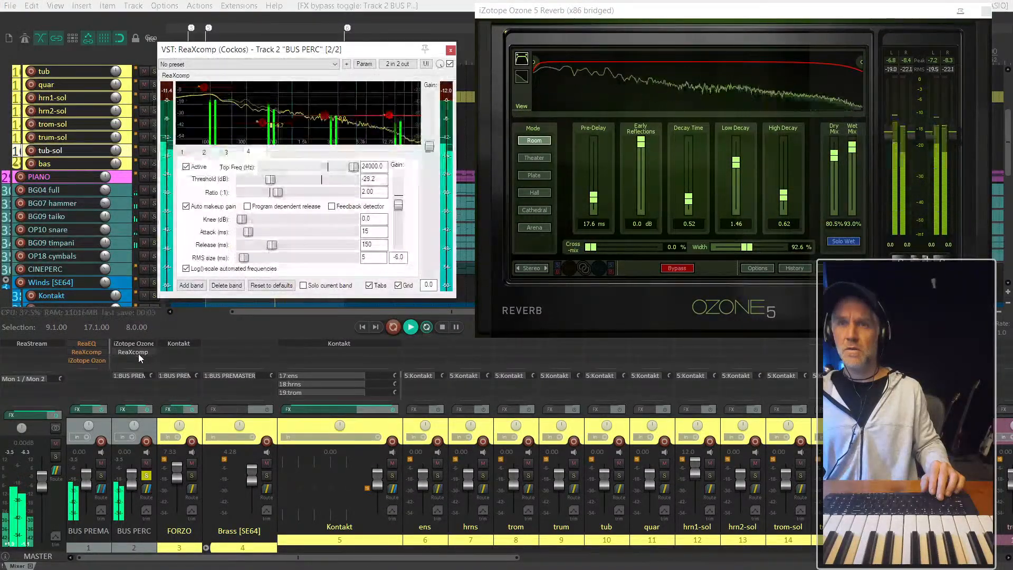
click(451, 50)
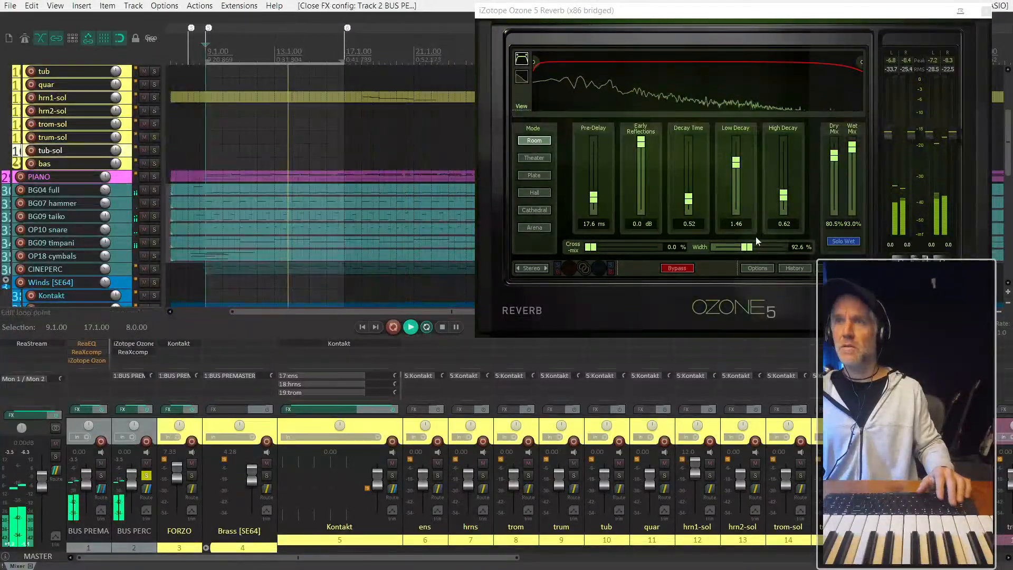
- Switch the BUS PERC reverb to Arena mode with a Pre-Delay of 64.1 ms and a Width of 103.2%
drag(593, 198, 595, 181)
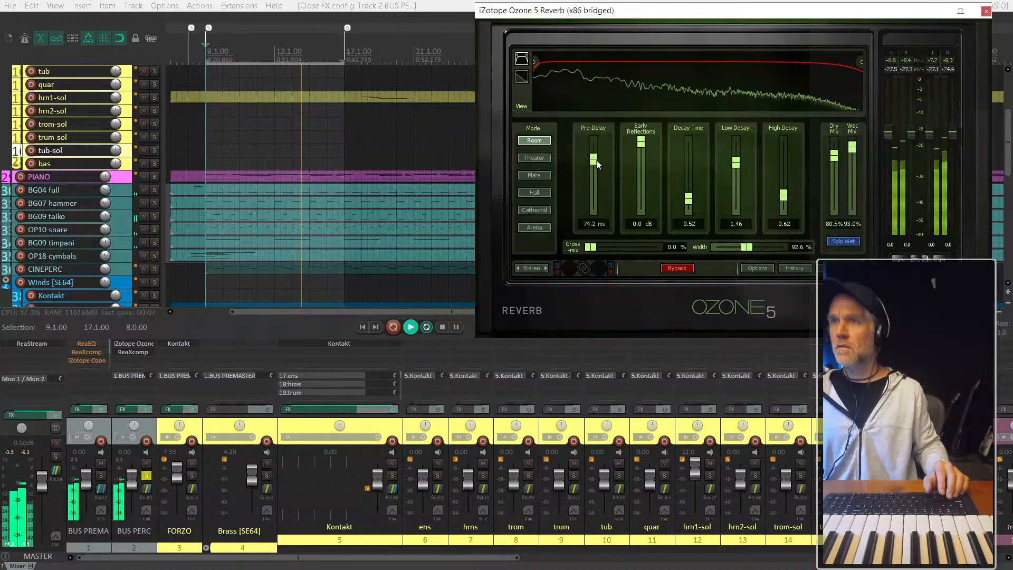
click(534, 227)
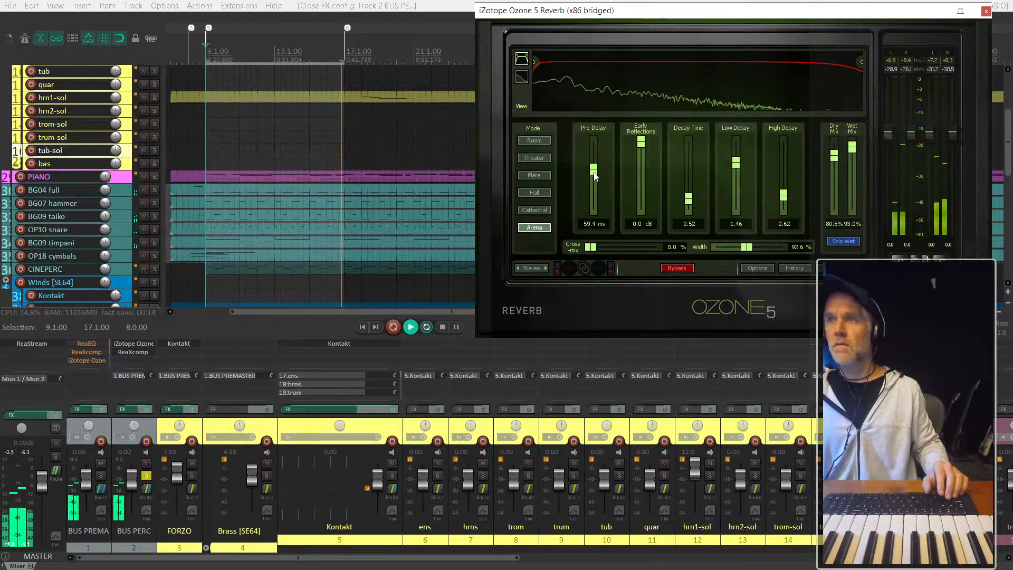
click(758, 249)
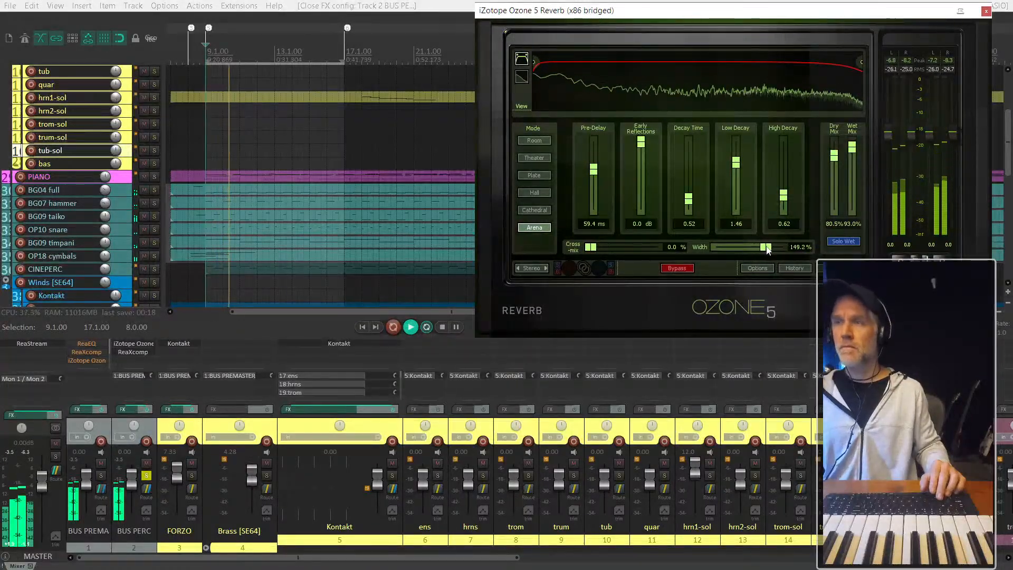
drag(767, 250, 752, 251)
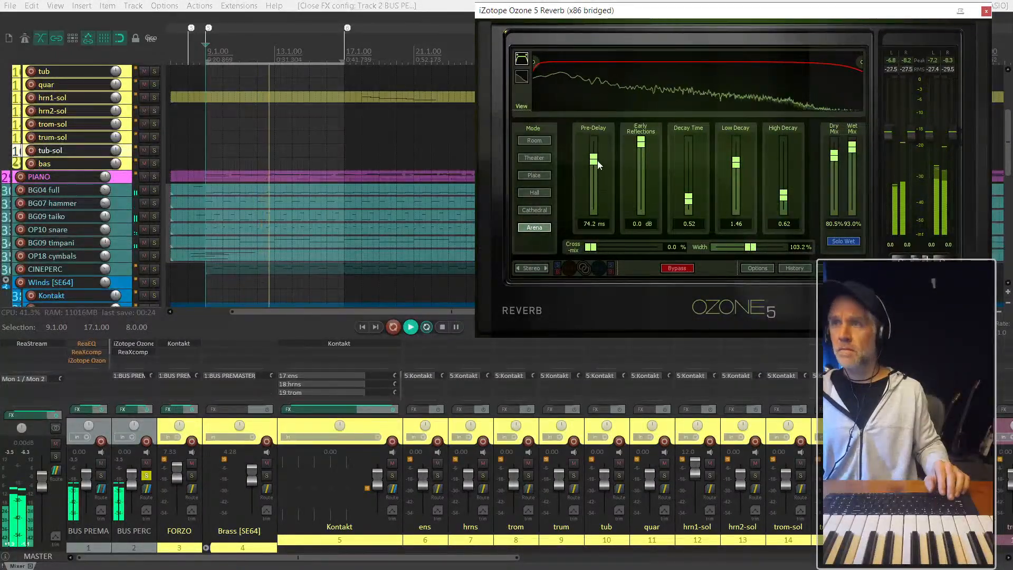
drag(597, 160, 597, 172)
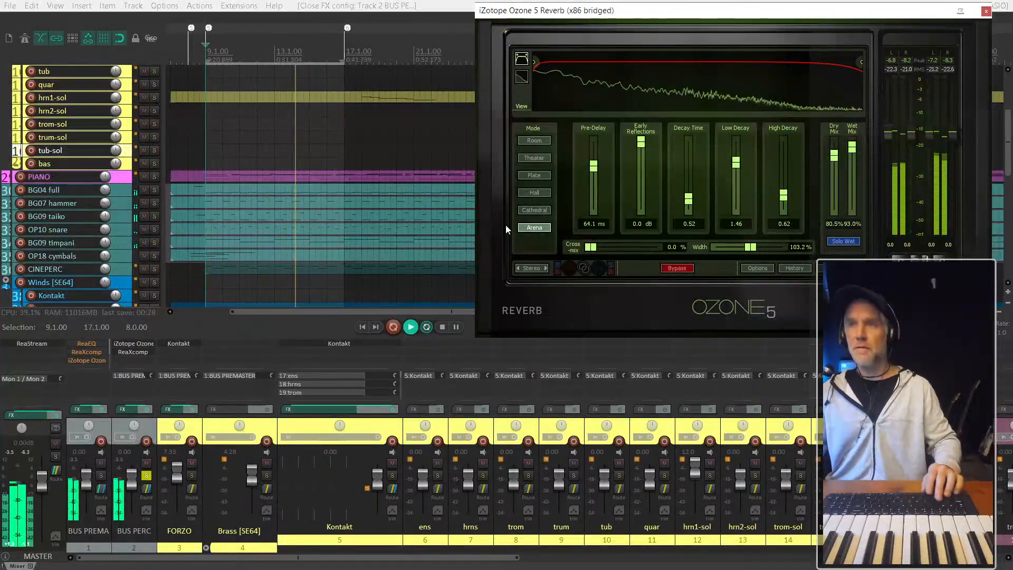
- Close the reverb settings and turn off the solo on BUS PERC to hear the percussion in the full mix
click(986, 10)
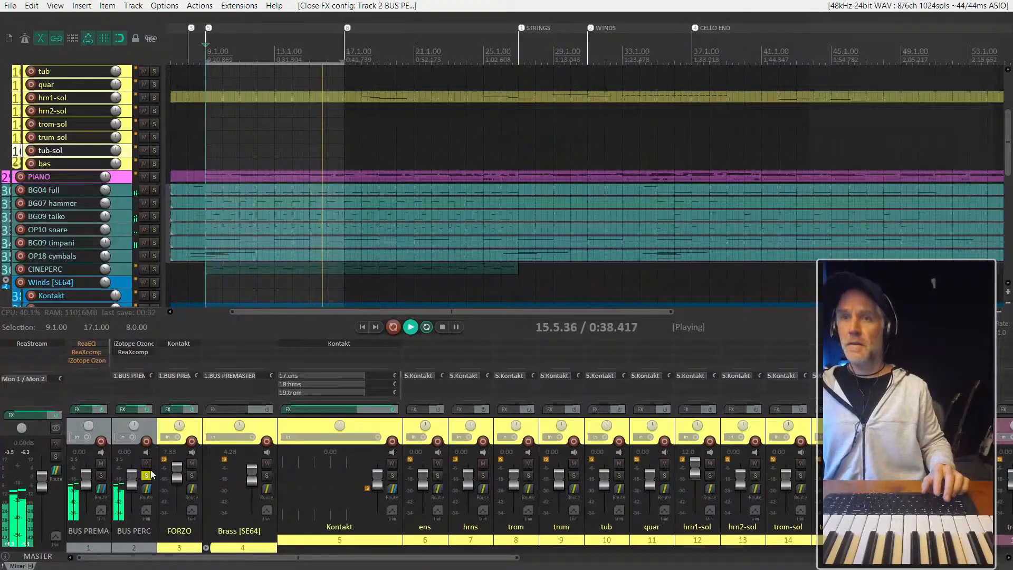
click(148, 475)
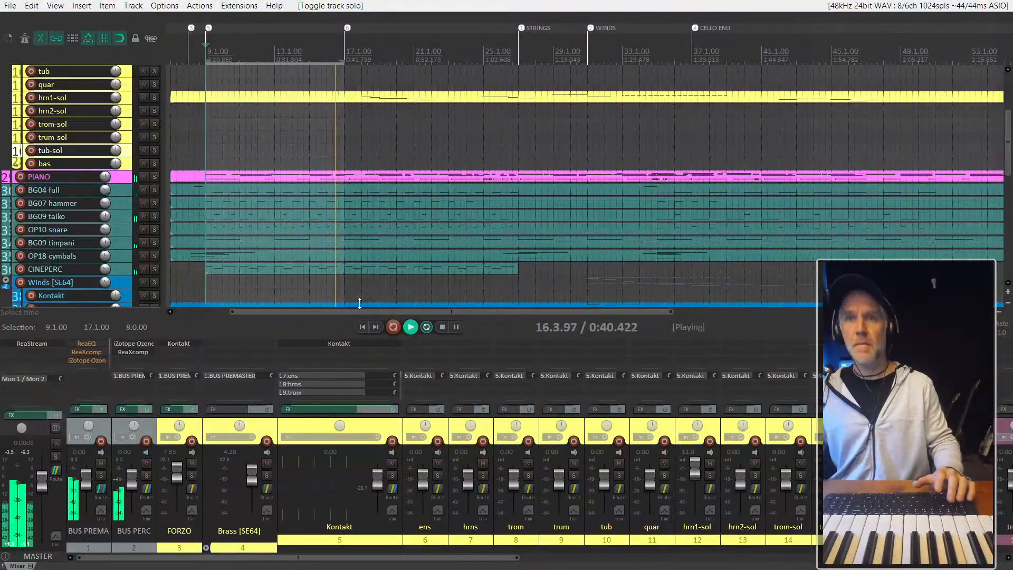
scroll(359, 304, down, 2)
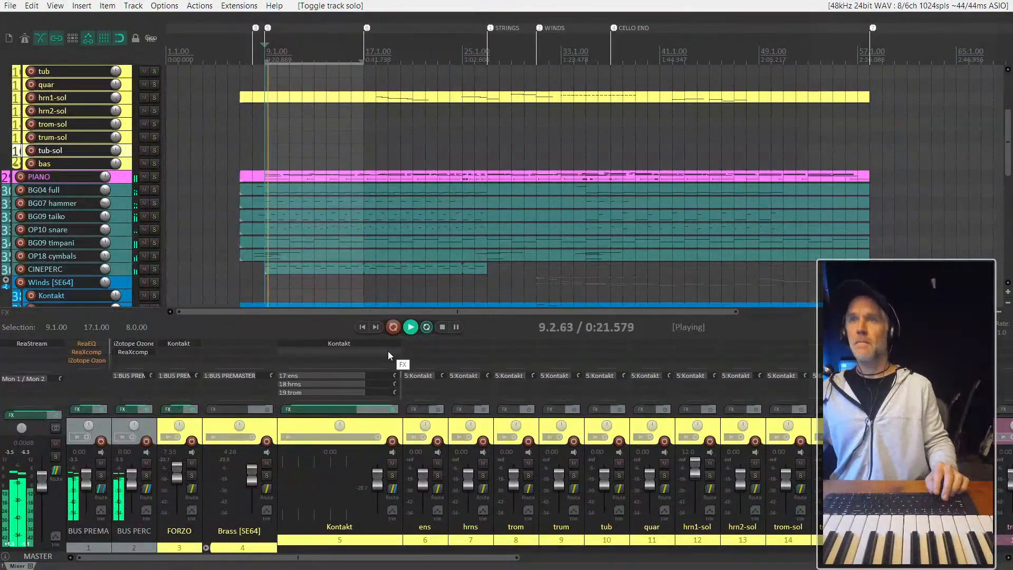
click(383, 427)
scroll(106, 270, down, 1)
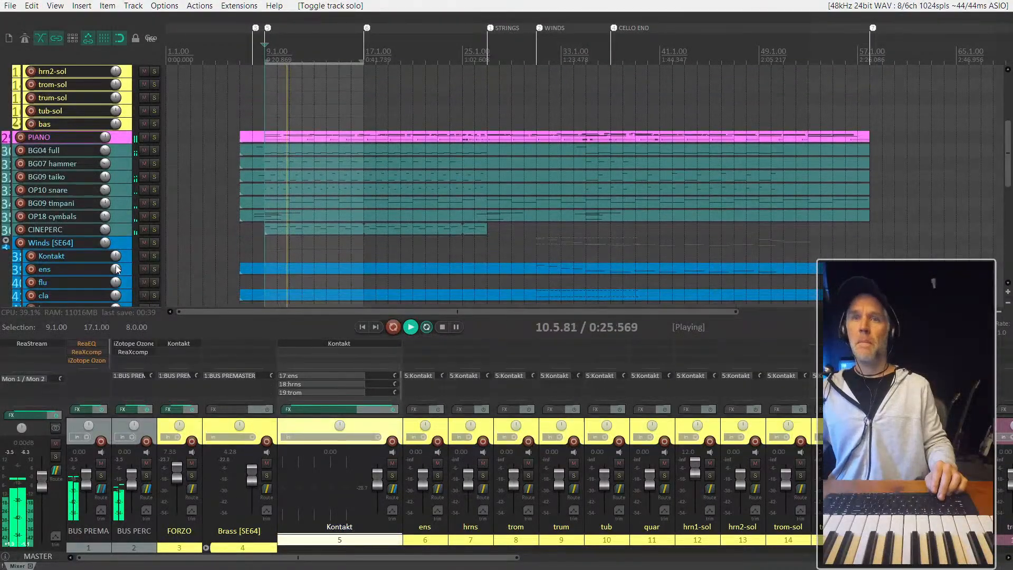
- Hide the mixer and play the section from bar 9 to check the percussion in the full mix
scroll(117, 270, down, 1)
scroll(118, 228, up, 2)
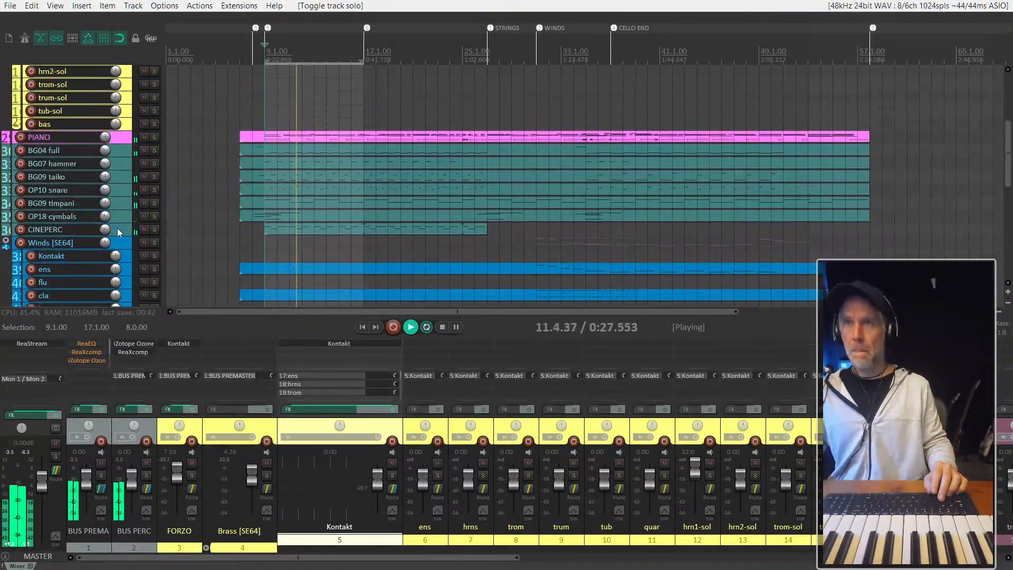
key(ctrl+m)
scroll(118, 375, up, 3)
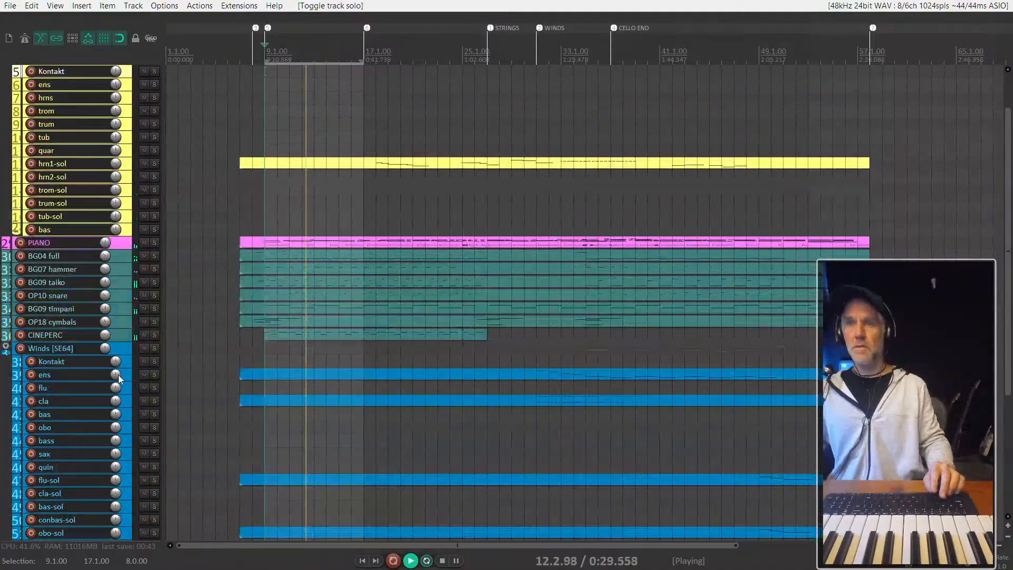
scroll(191, 367, up, 3)
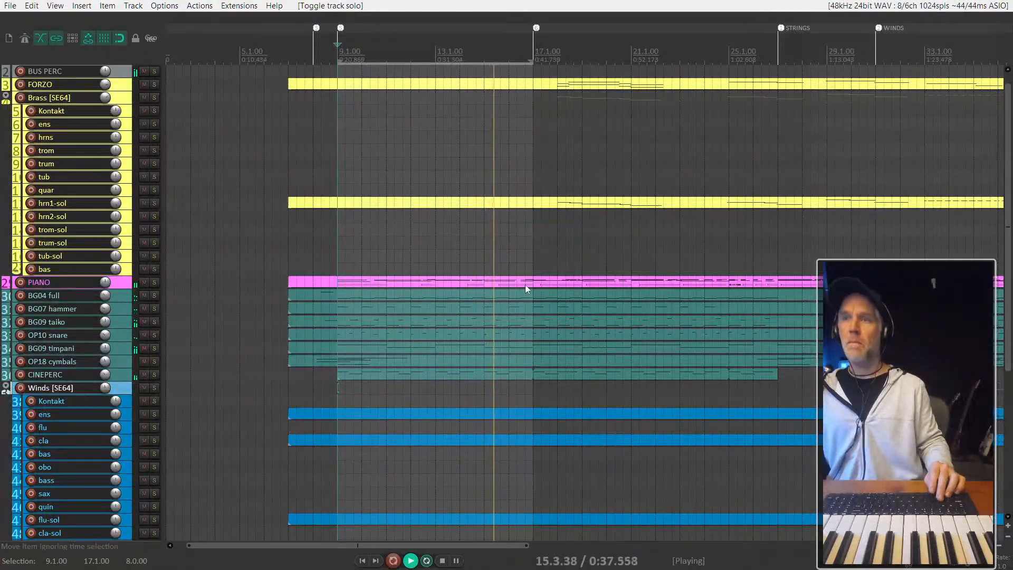
scroll(525, 284, down, 2)
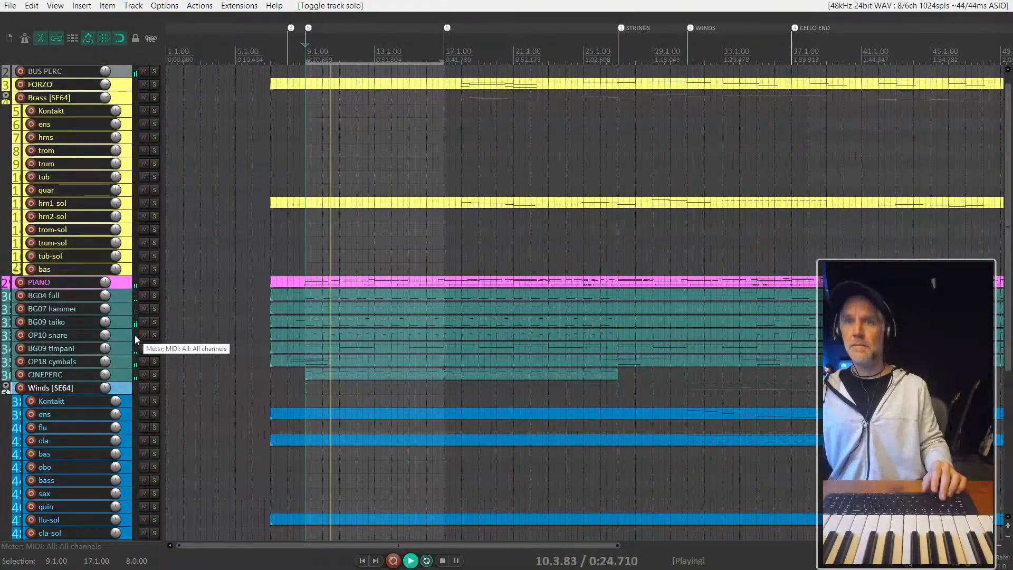
key(space)
- Inspect the CINEPERC, BG04 full and OP18 cymbals items, and play the arrangement from the cymbal entry at bar 35
scroll(333, 344, down, 2)
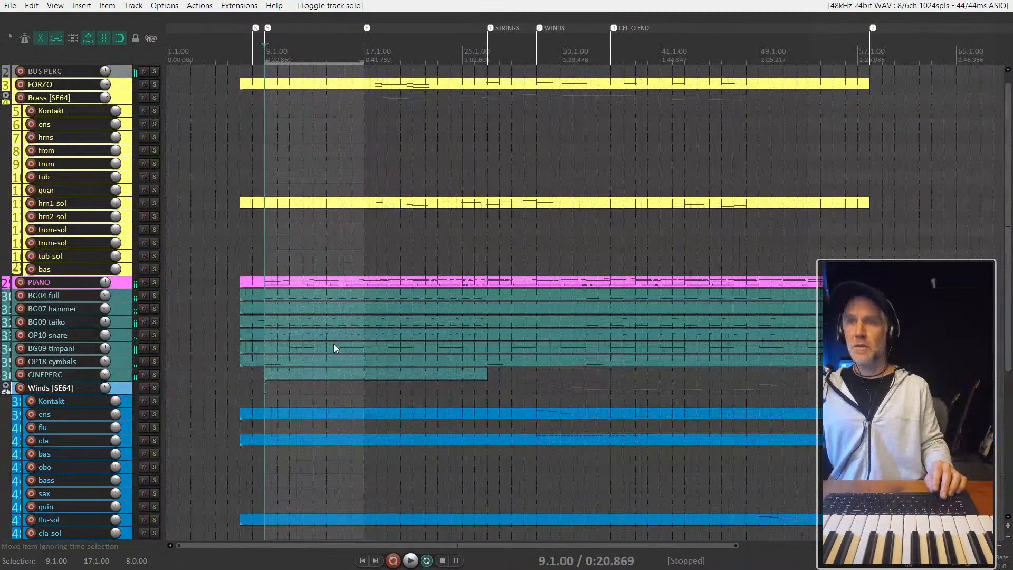
click(321, 375)
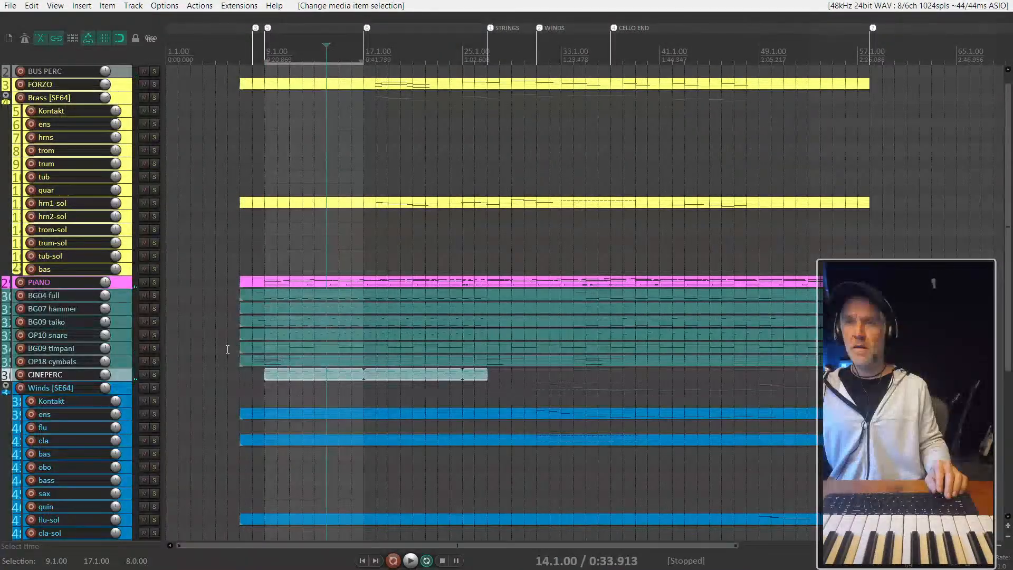
scroll(228, 349, up, 3)
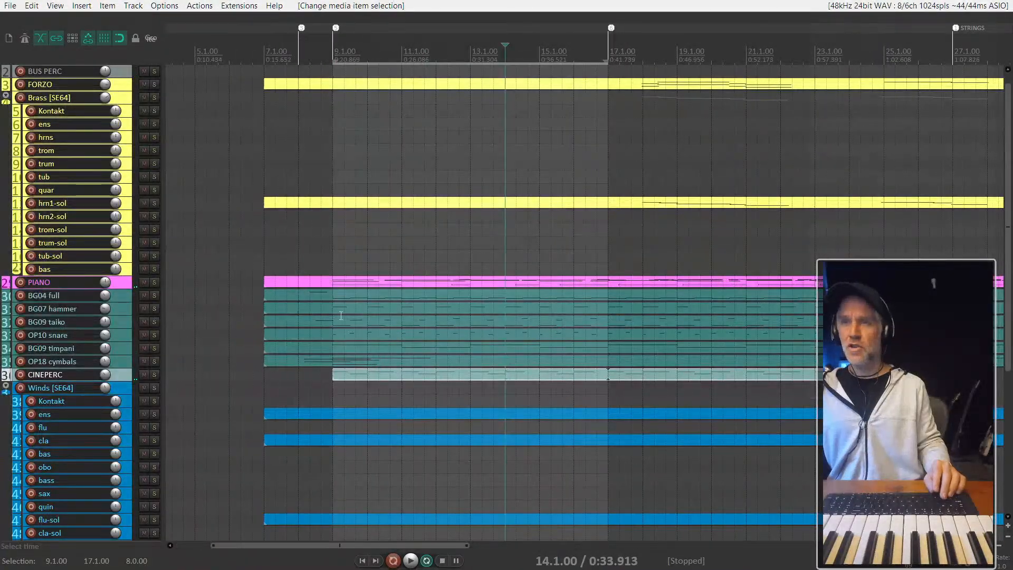
click(341, 299)
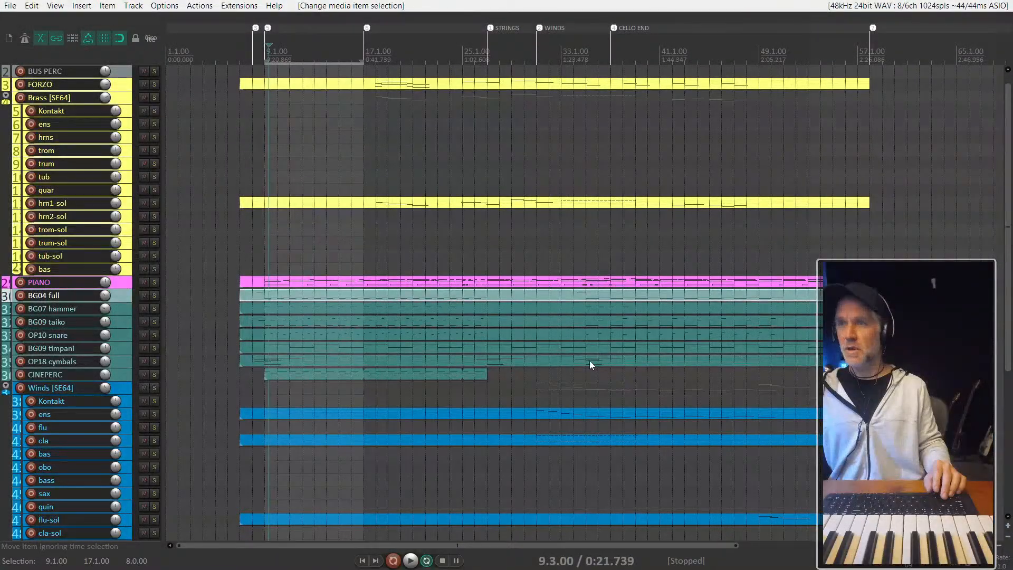
click(587, 361)
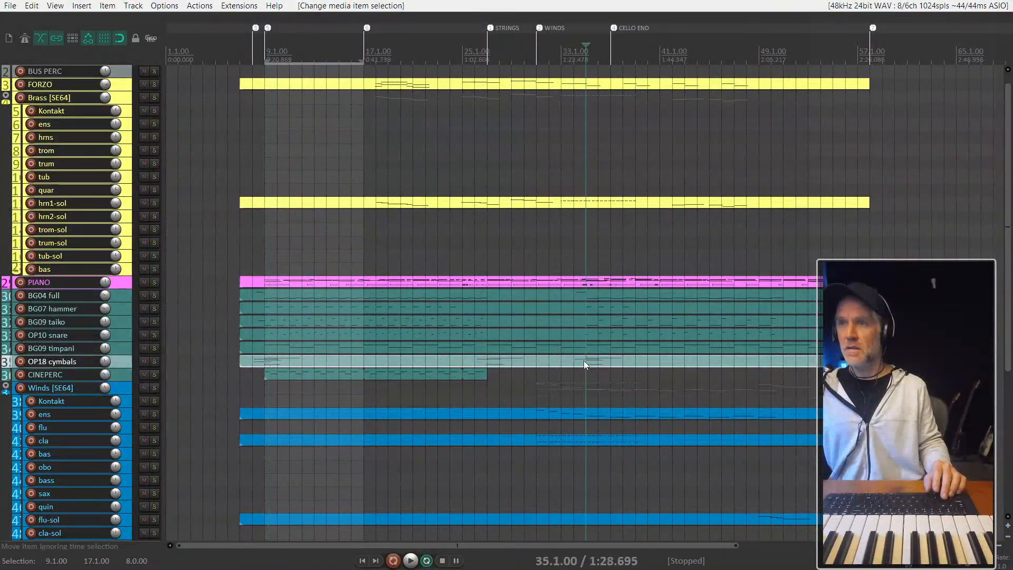
key(space)
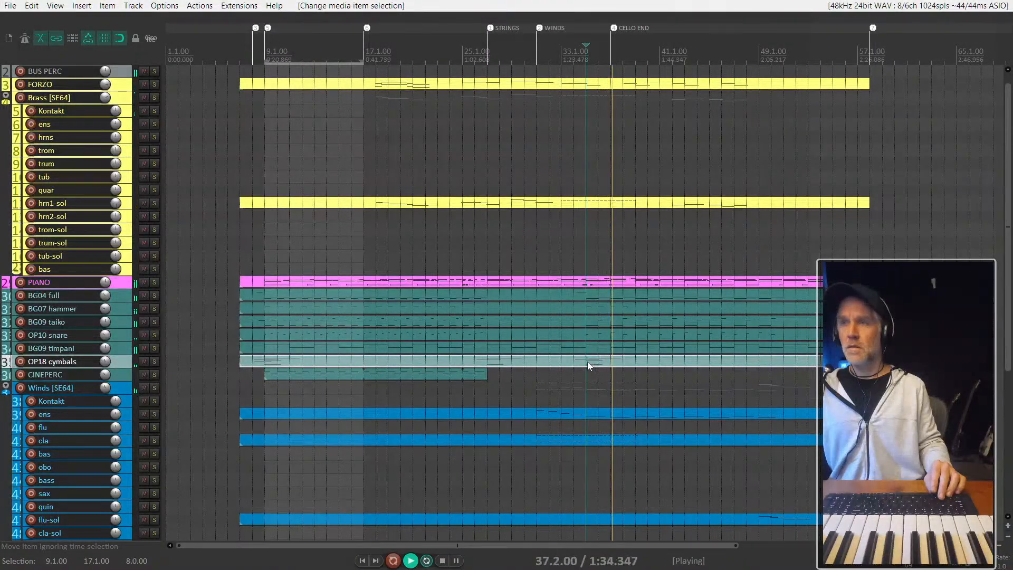
- Copy the CINEPERC items from bar 9 to bar 35 and shorten the copy to end at bar 43
click(403, 376)
drag(711, 375, 699, 375)
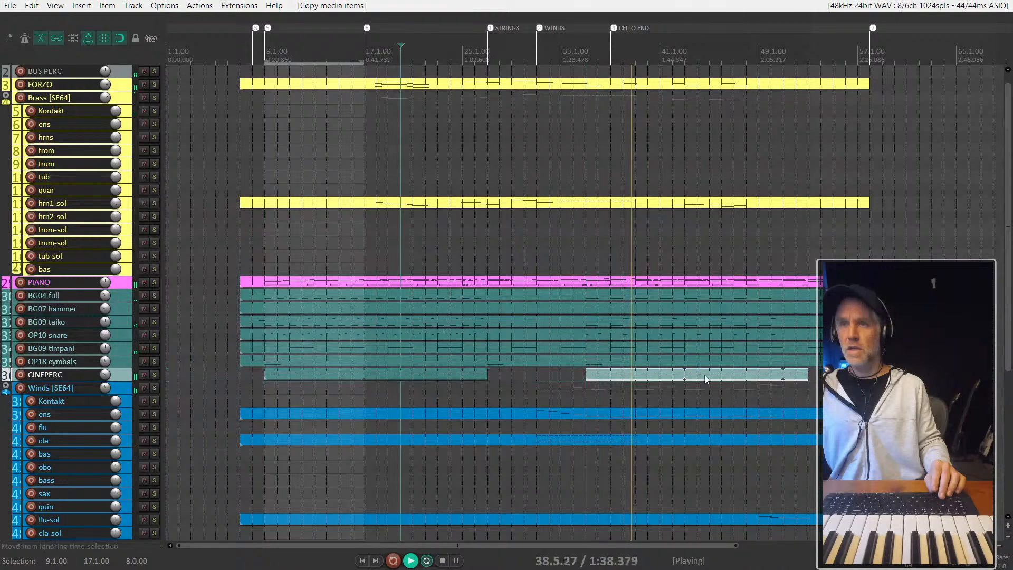
drag(803, 375, 685, 376)
scroll(685, 376, up, 4)
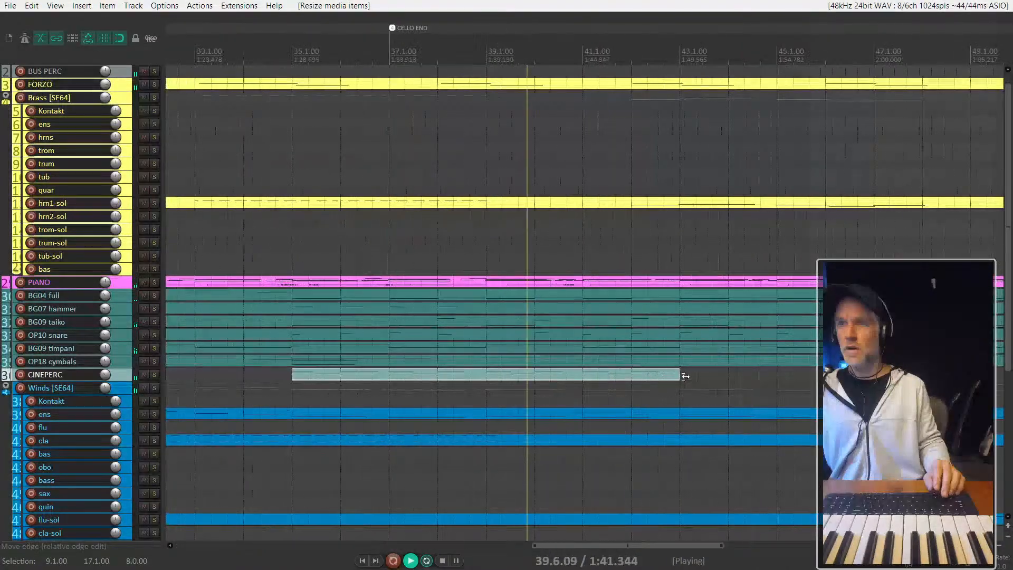
- Reset the CINEPERC track volume and audition the copied item from bar 35, soloed and in the full mix
double_click(106, 376)
key(space)
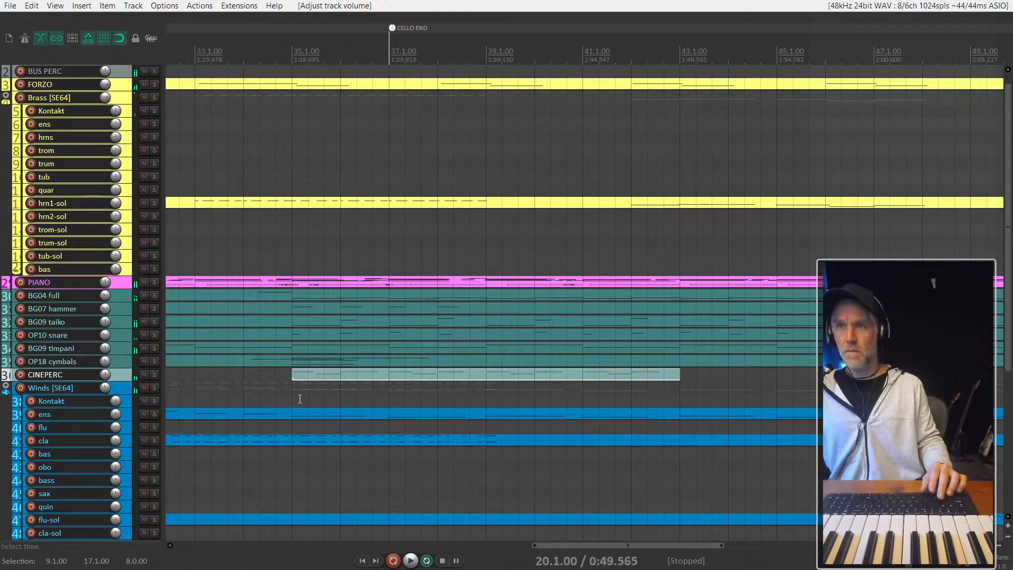
click(295, 394)
key(space)
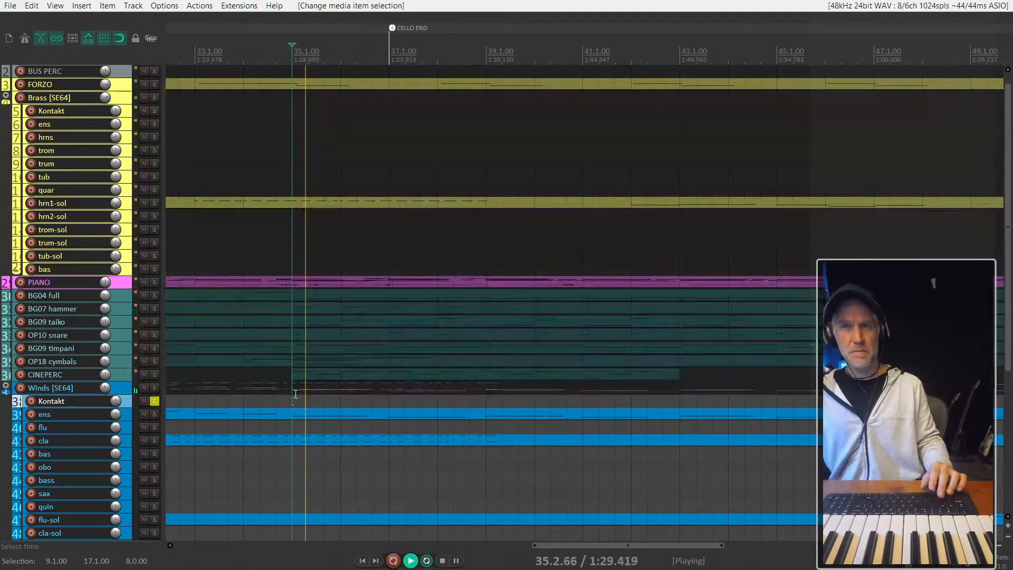
click(303, 376)
key(s)
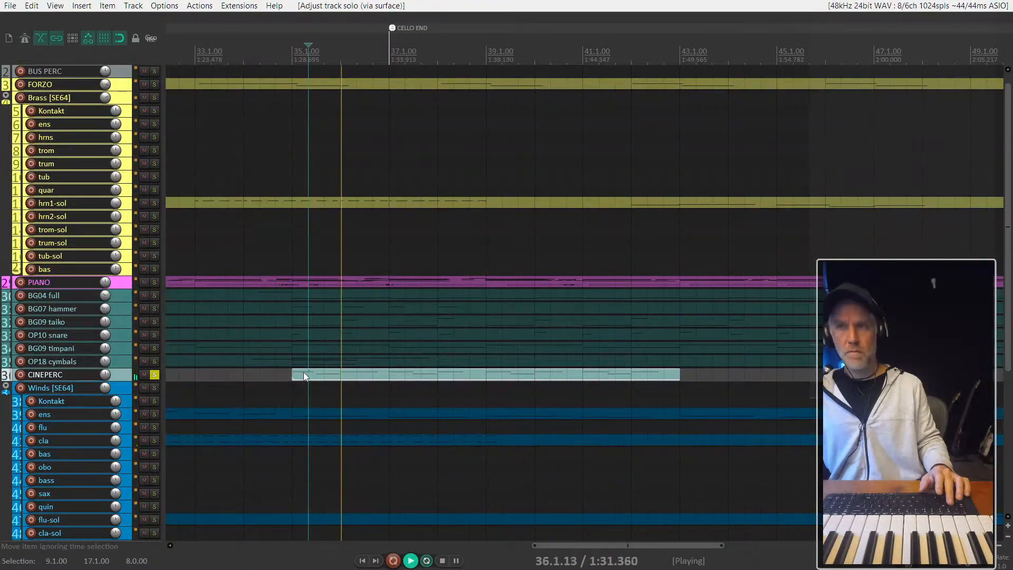
key(s)
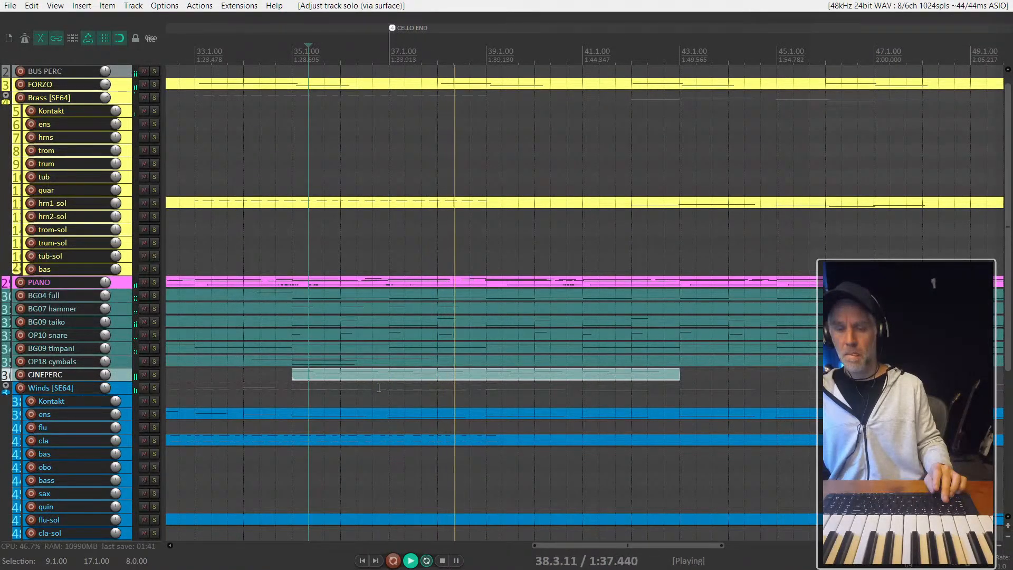
- Listen to the rest of the copied CINEPERC passage and replay the full arrangement from bar 35
scroll(379, 388, down, 2)
scroll(427, 388, down, 5)
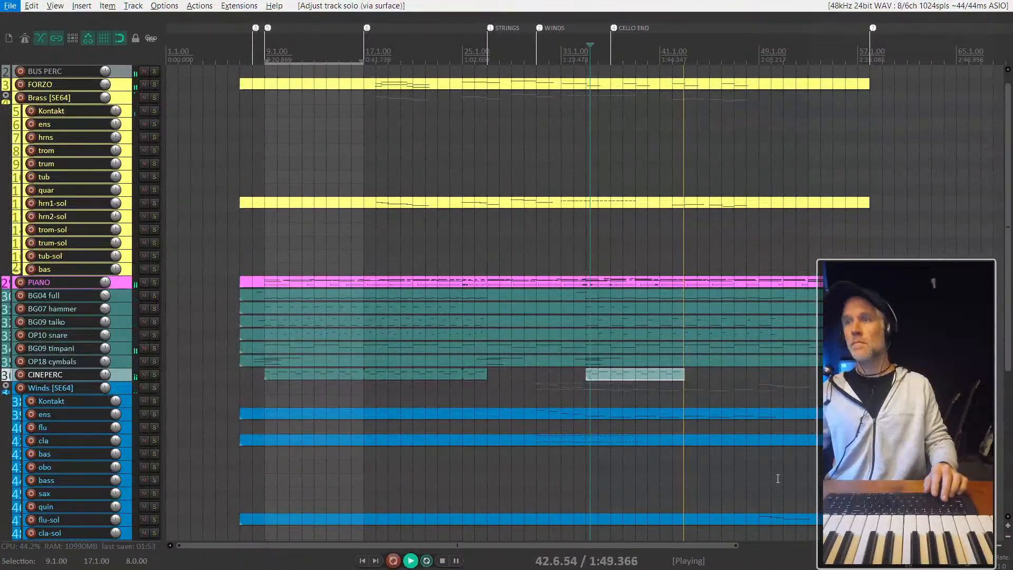
click(635, 375)
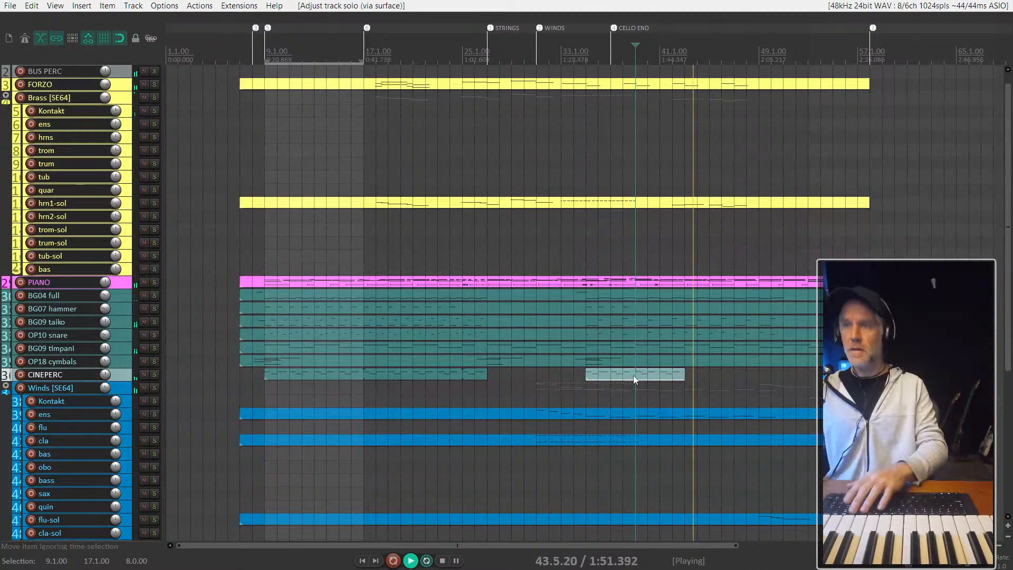
key(space)
click(590, 385)
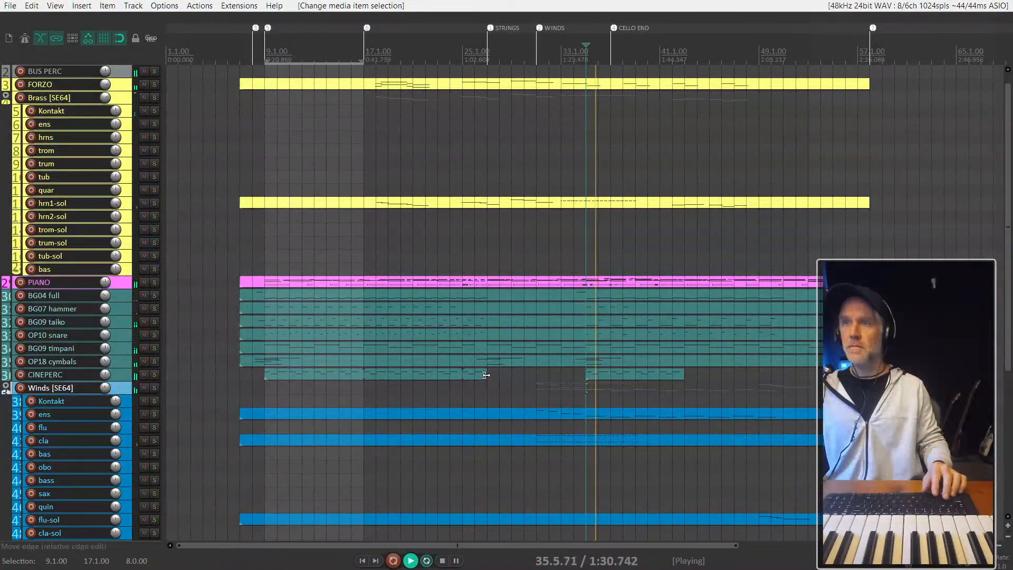
- Try trimming the first CINEPERC passage so that it ends at bar 17
drag(486, 375, 363, 375)
key(space)
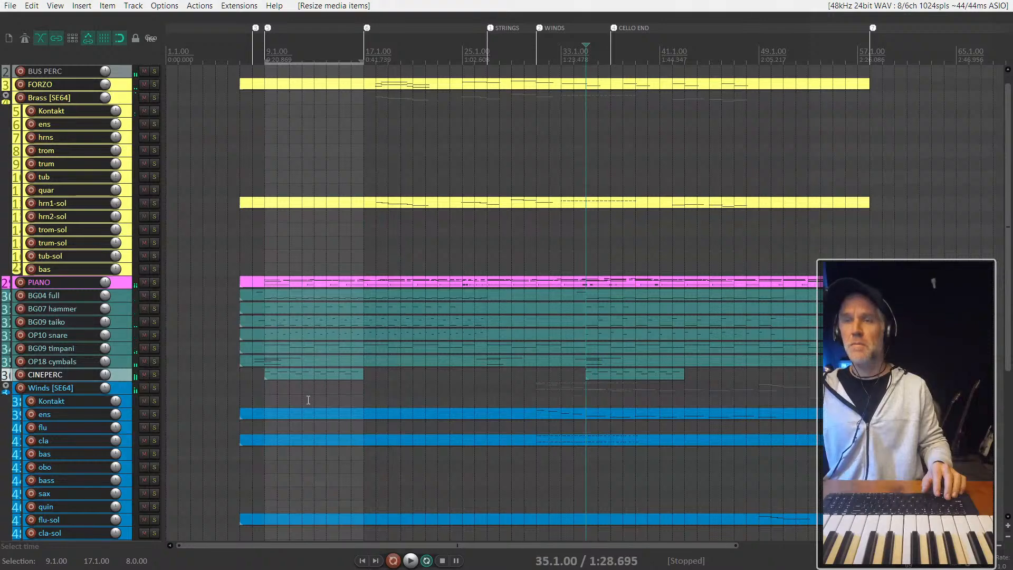
click(308, 400)
drag(267, 388, 277, 380)
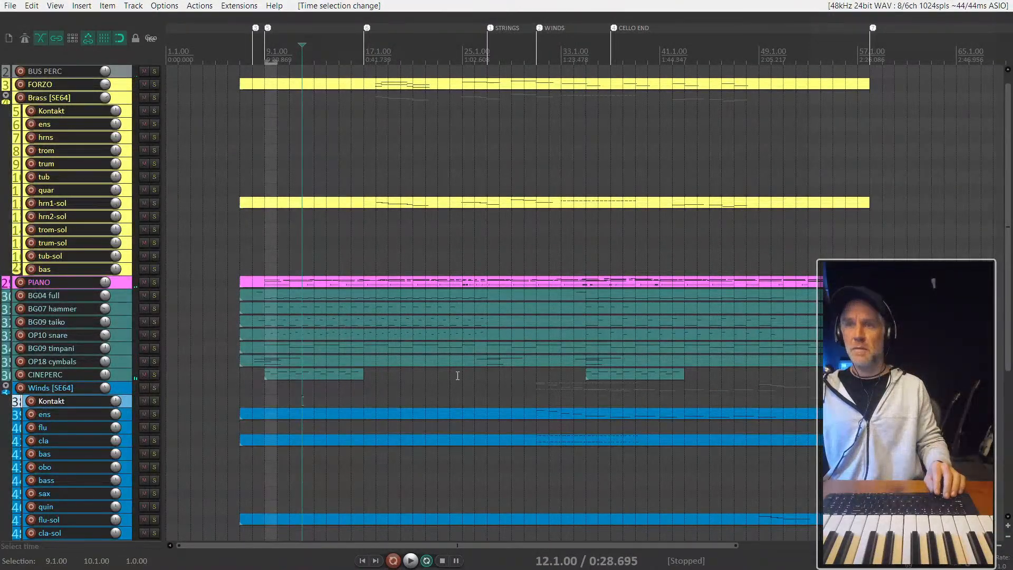
- Listen to the arrangement from bar 24 and extend the first CINEPERC passage back to bar 27
click(457, 254)
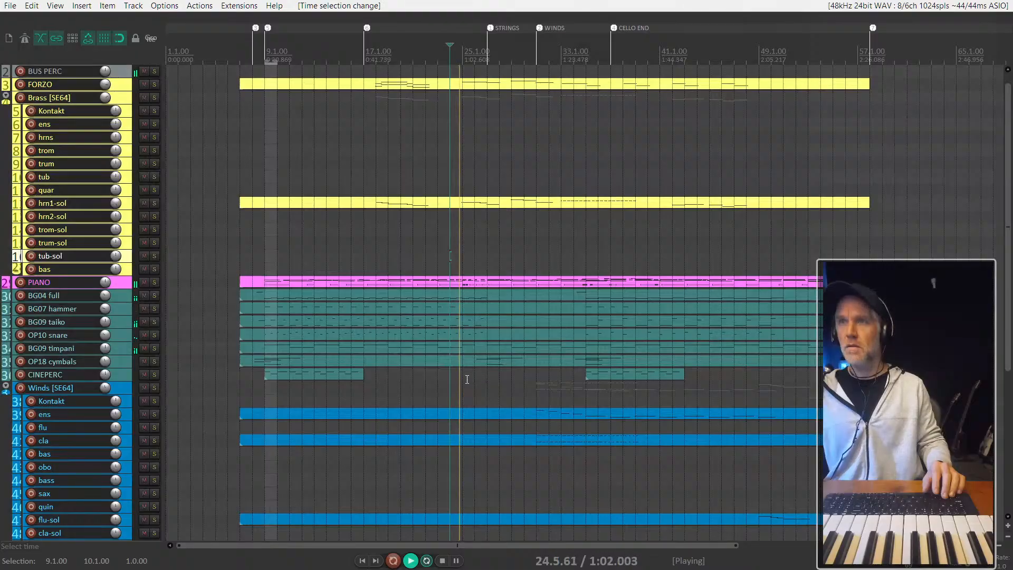
scroll(467, 380, up, 2)
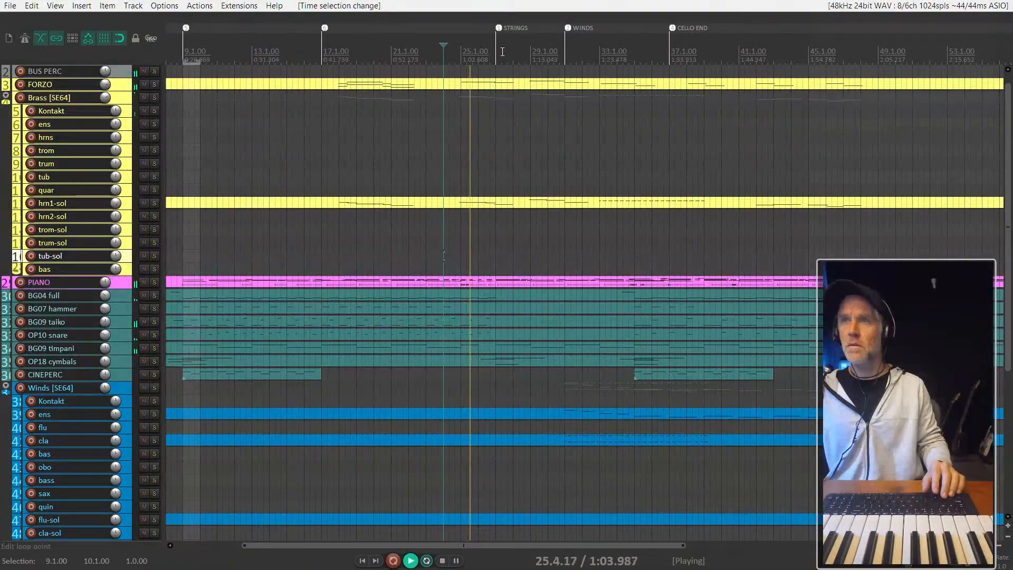
scroll(486, 354, down, 3)
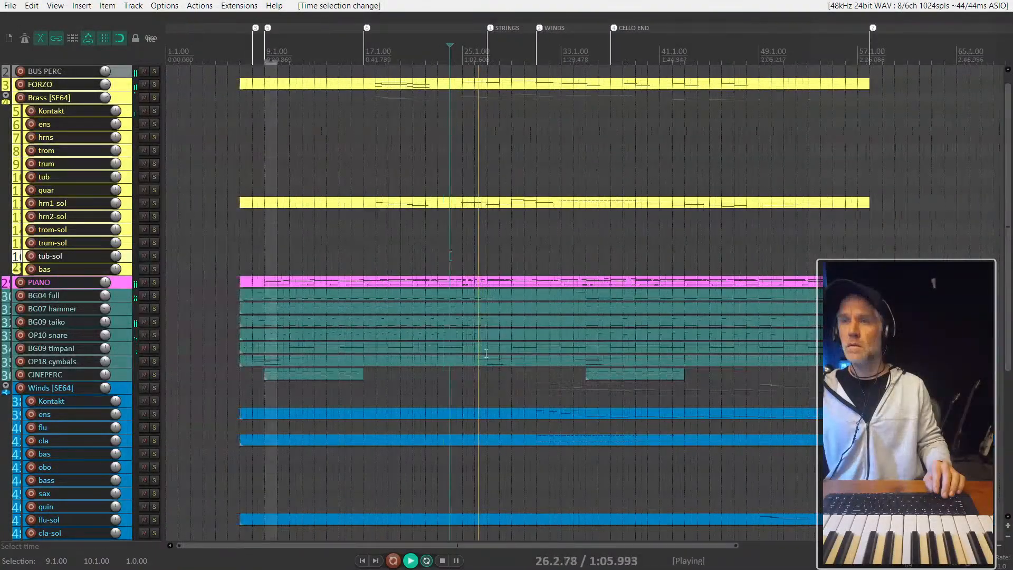
drag(363, 374, 481, 379)
key(space)
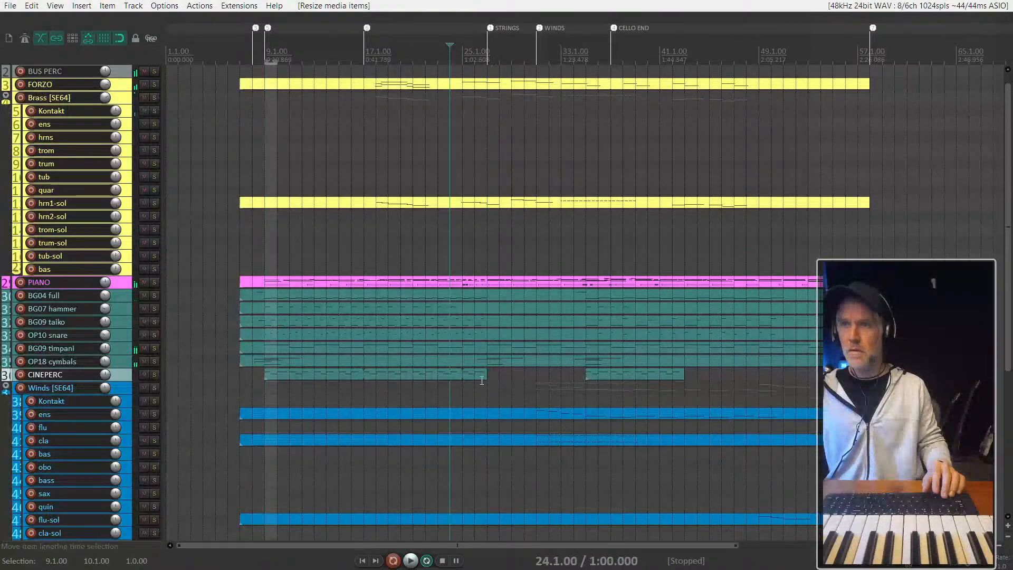
click(269, 376)
mouse_move(269, 375)
mouse_down()
mouse_move(280, 351)
mouse_move(486, 293)
mouse_up()
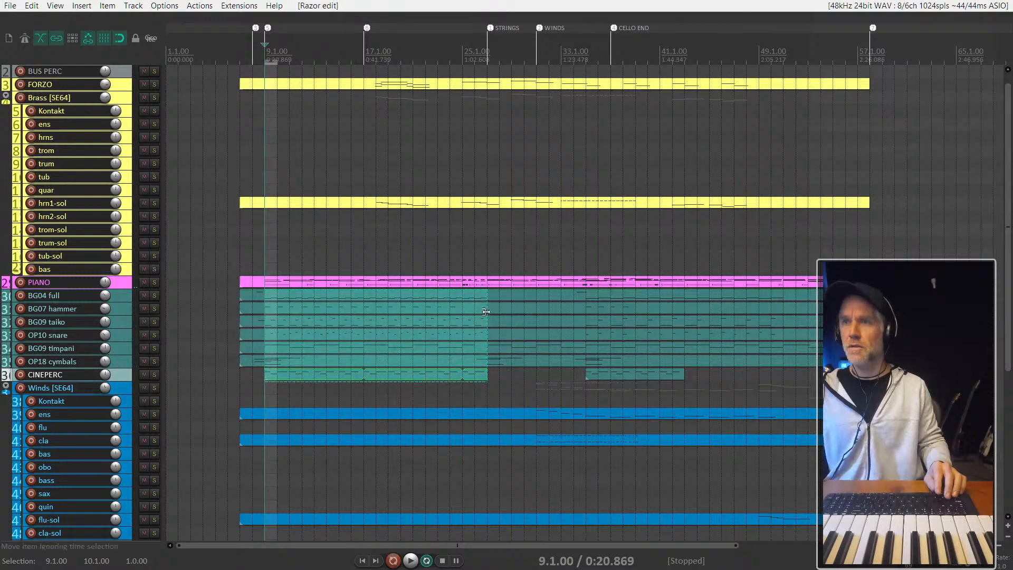
click(591, 375)
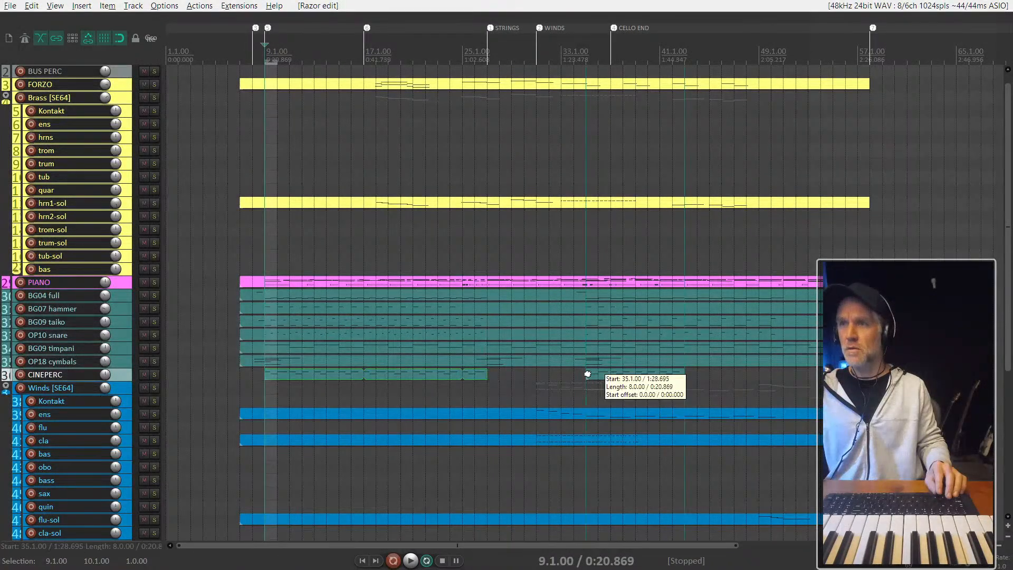
- Split all percussion tracks from BG04 full to CINEPERC with a razor area spanning bars 35 to 51
mouse_move(596, 376)
mouse_down()
mouse_move(653, 306)
mouse_move(728, 287)
mouse_move(780, 299)
mouse_move(783, 316)
mouse_up()
click(721, 372)
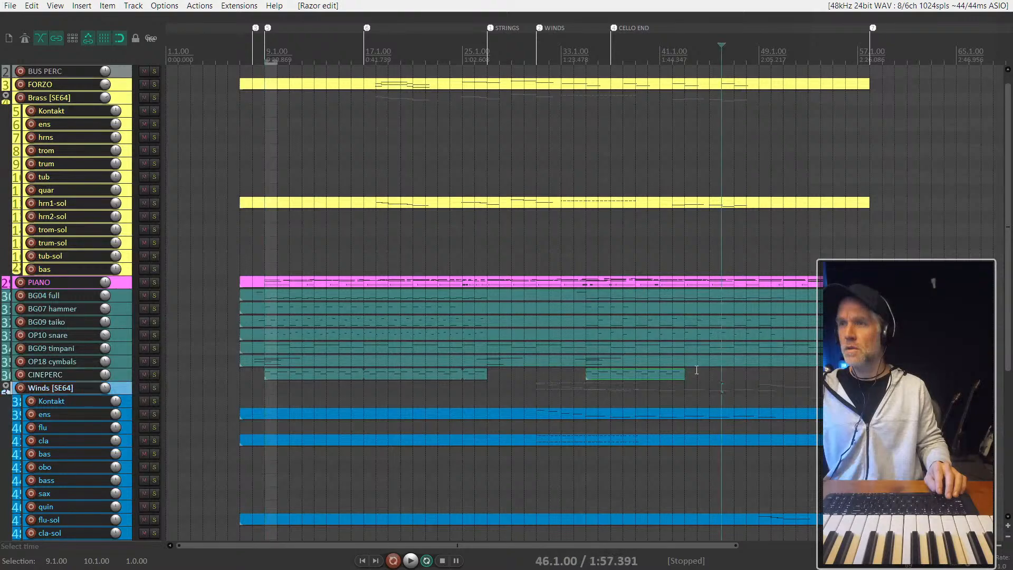
mouse_move(593, 378)
mouse_down()
mouse_move(636, 300)
mouse_move(689, 296)
mouse_up()
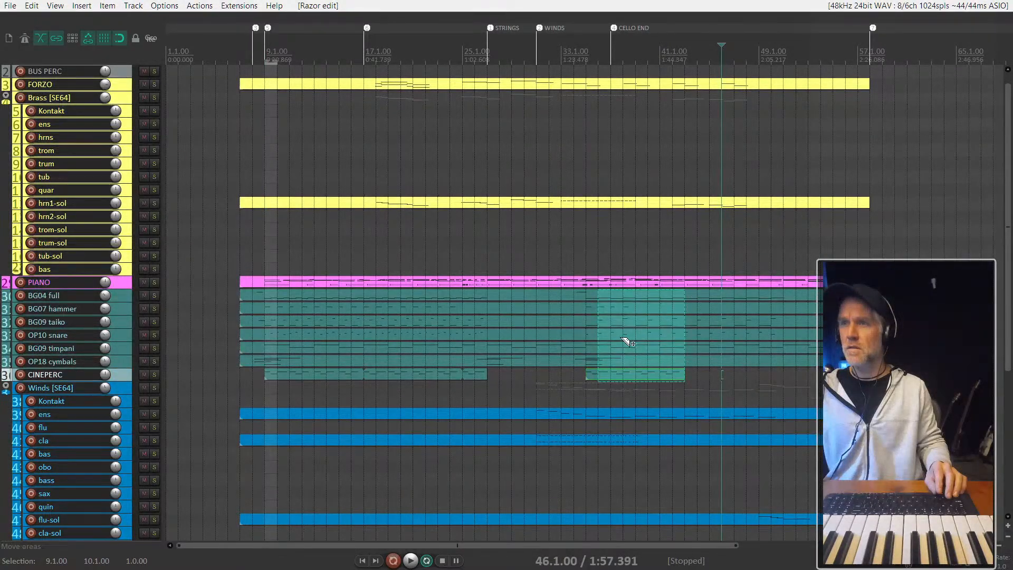
key(ctrl+z)
key(s)
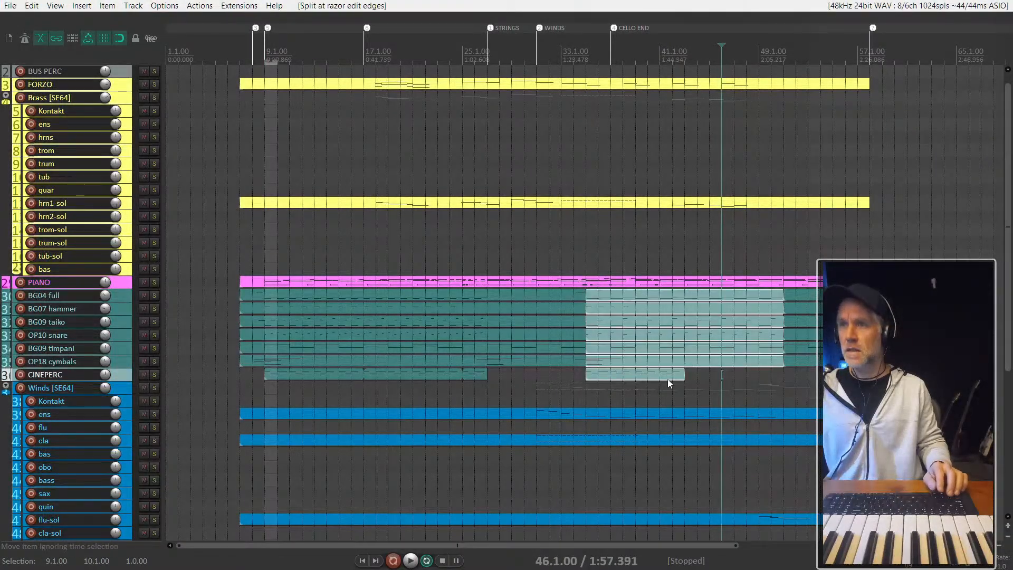
- Extend the CINEPERC item at bar 35 to bar 51 and cut all percussion items between those bars
click(672, 377)
drag(683, 378, 792, 375)
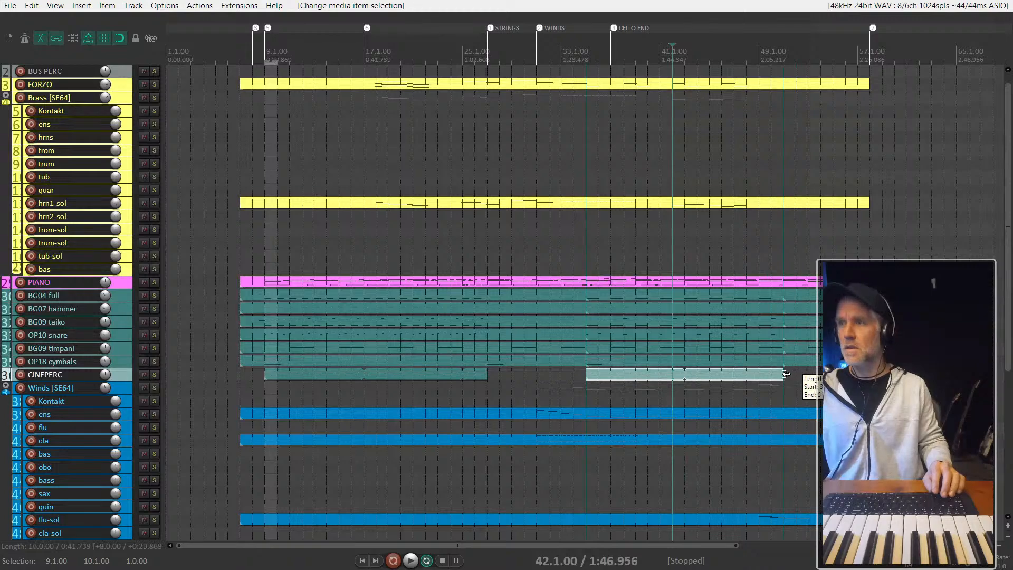
click(682, 373)
click(681, 304)
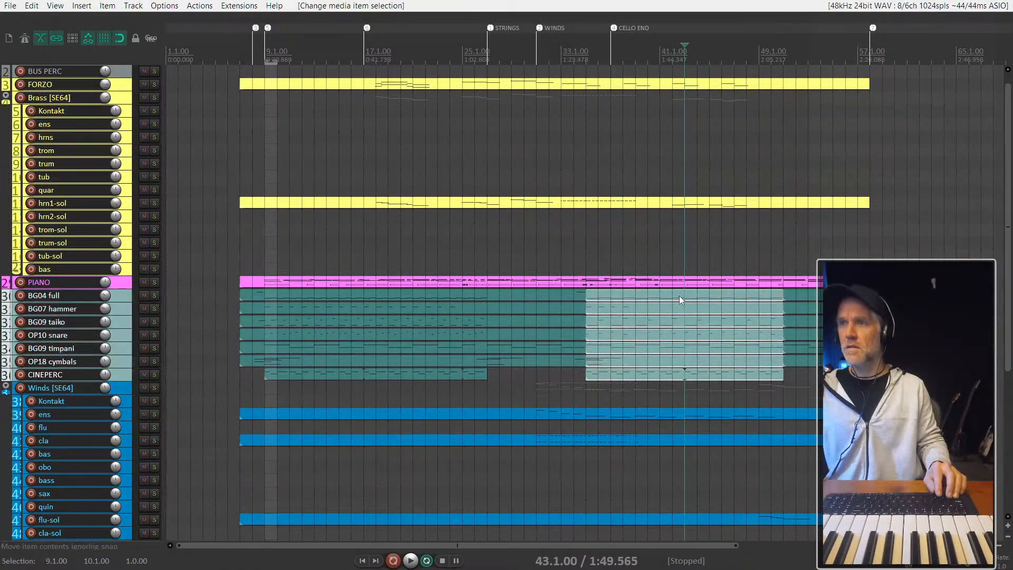
key(ctrl+x)
- Move the percussion material from bars 9 to 27 on all percussion tracks to bar 35 and trim its end to bar 51
click(431, 373)
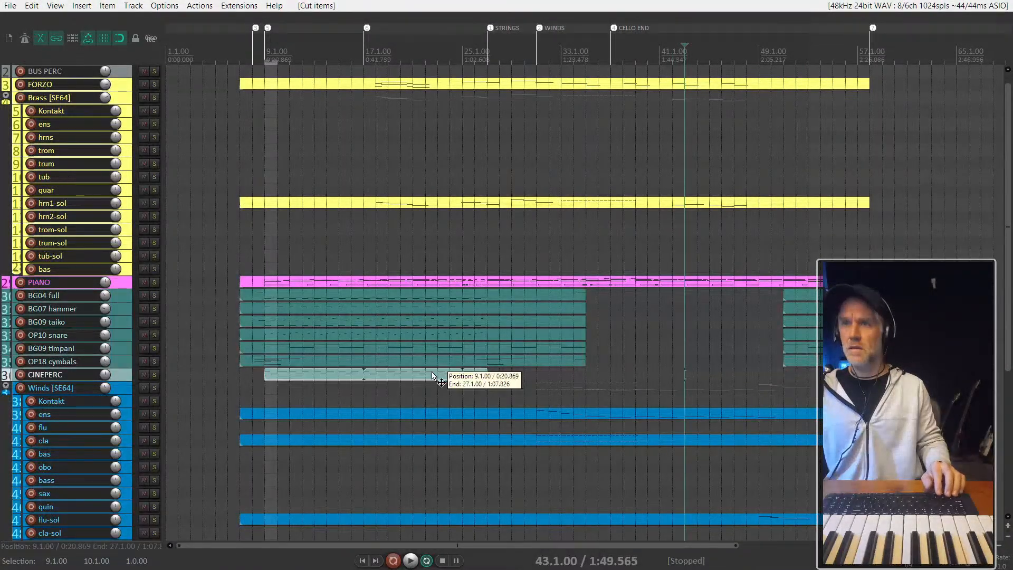
click(428, 296)
click(292, 296)
drag(266, 295, 487, 380)
drag(414, 301, 694, 300)
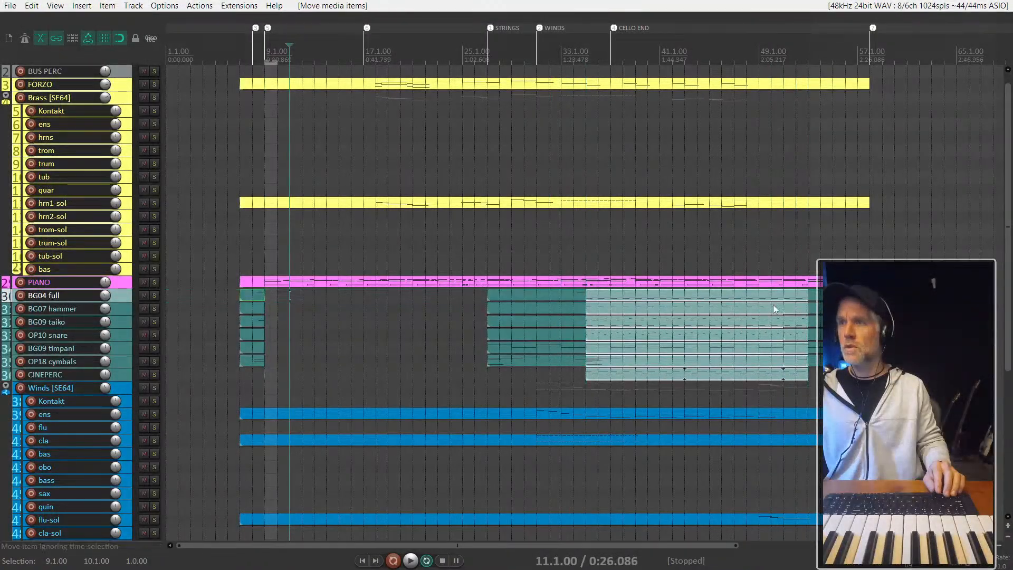
drag(785, 295, 784, 295)
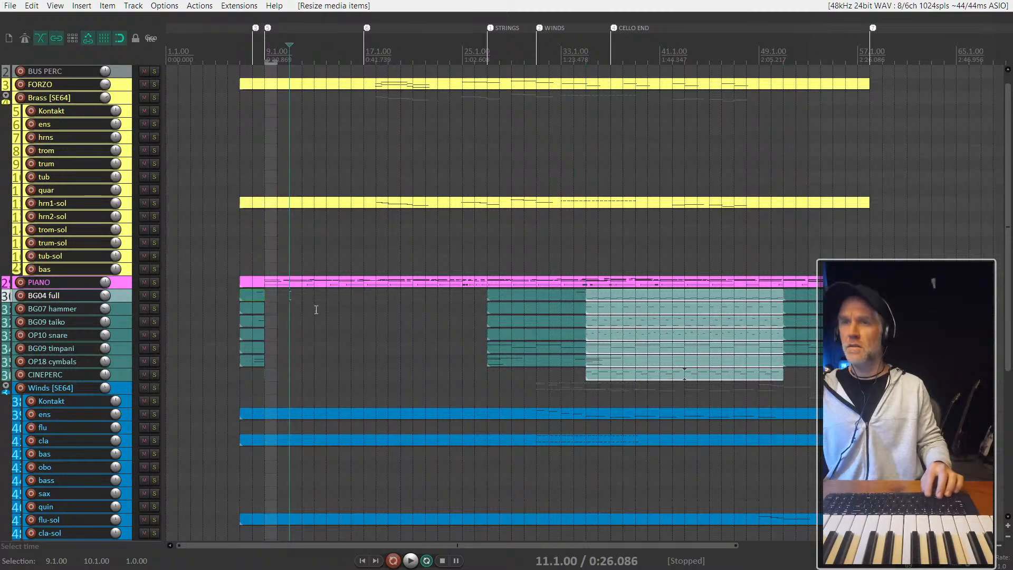
- Paste the copied percussion passage on all percussion tracks at bar 9 and play the arrangement from there
click(271, 298)
key(ctrl+v)
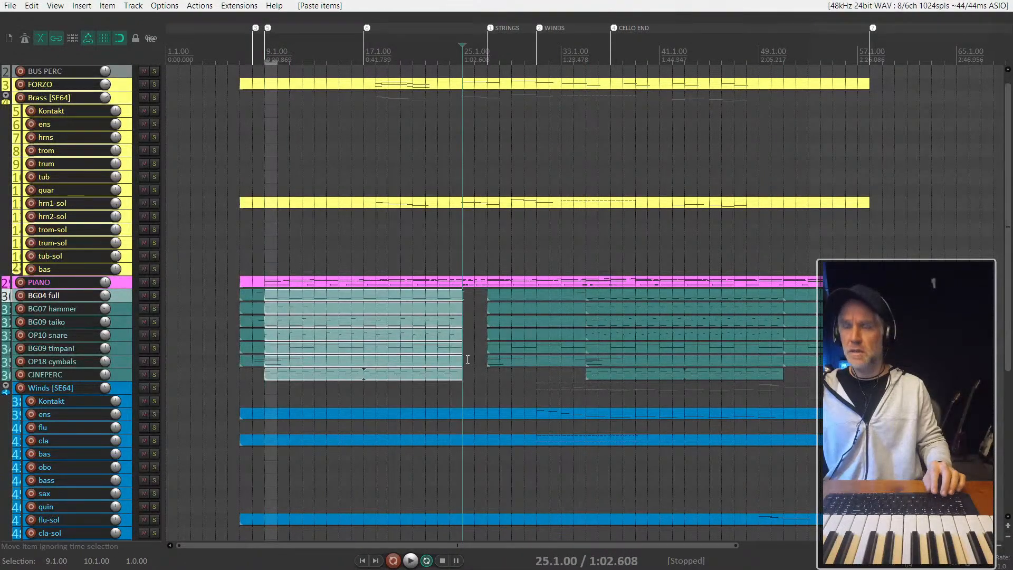
click(263, 388)
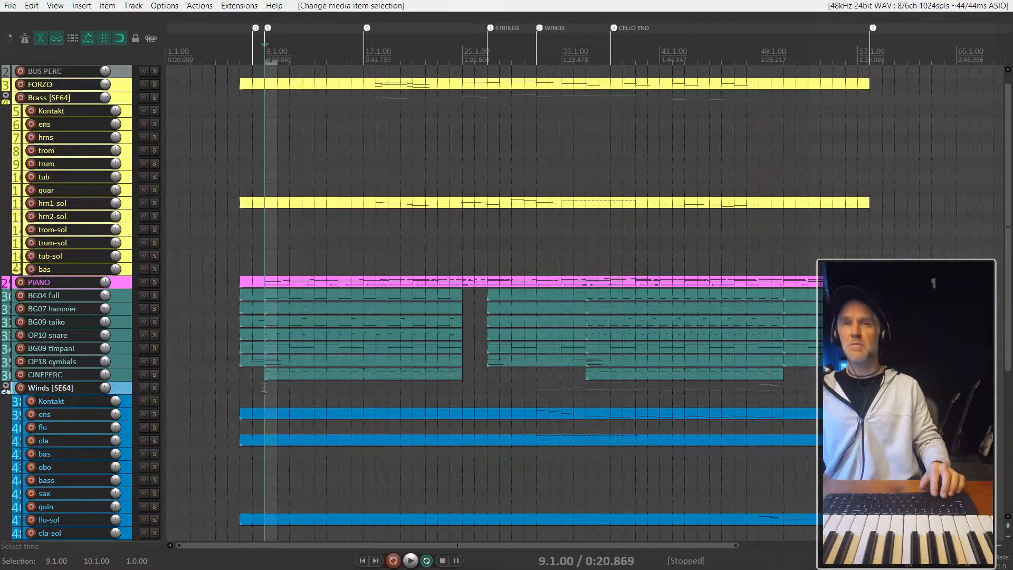
scroll(263, 387, up, 3)
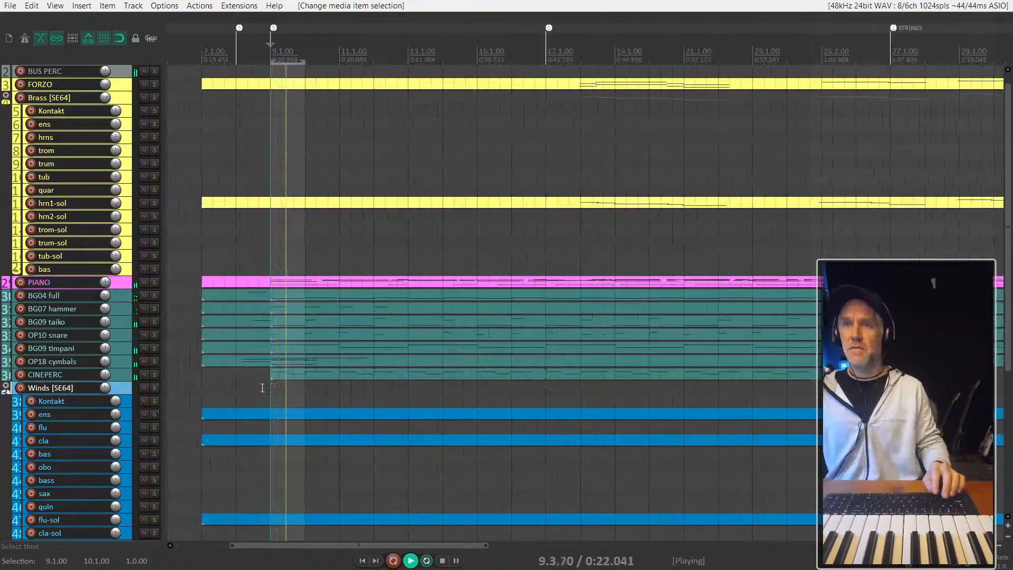
- Open the CINEPERC item at bar 9 for MIDI editing and delete all notes in the lower row
click(313, 375)
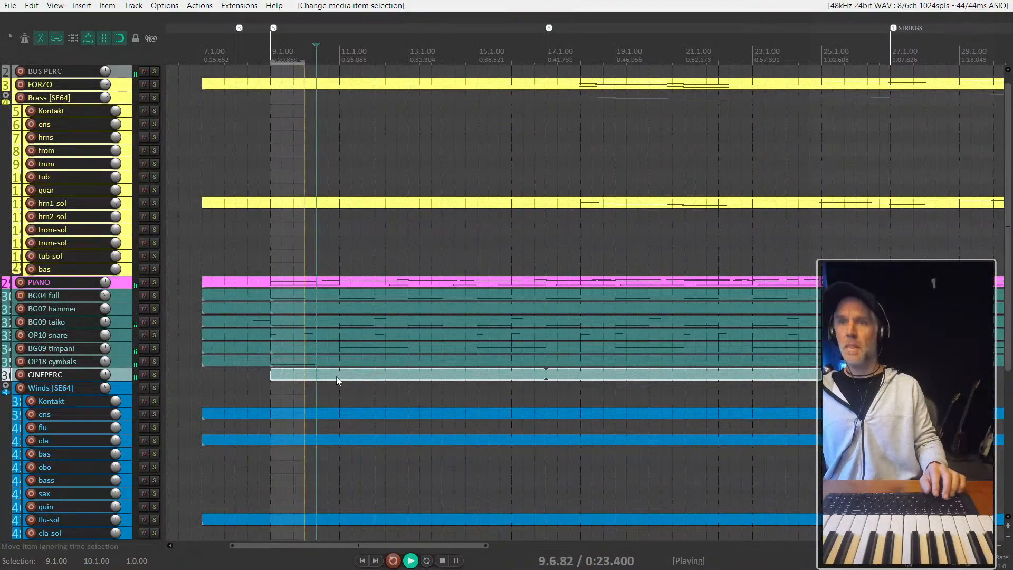
double_click(282, 372)
scroll(269, 221, up, 2)
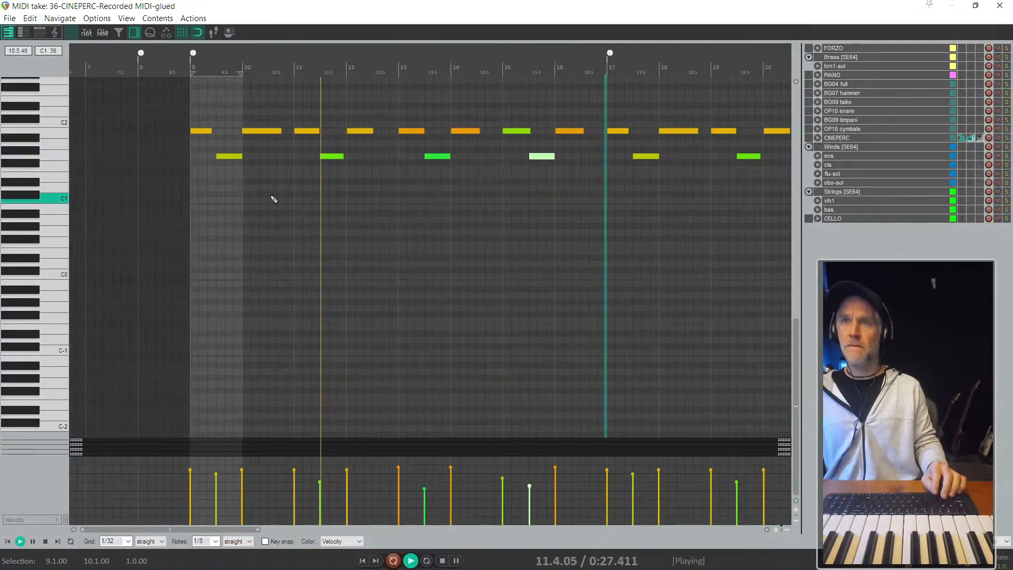
drag(227, 181, 776, 146)
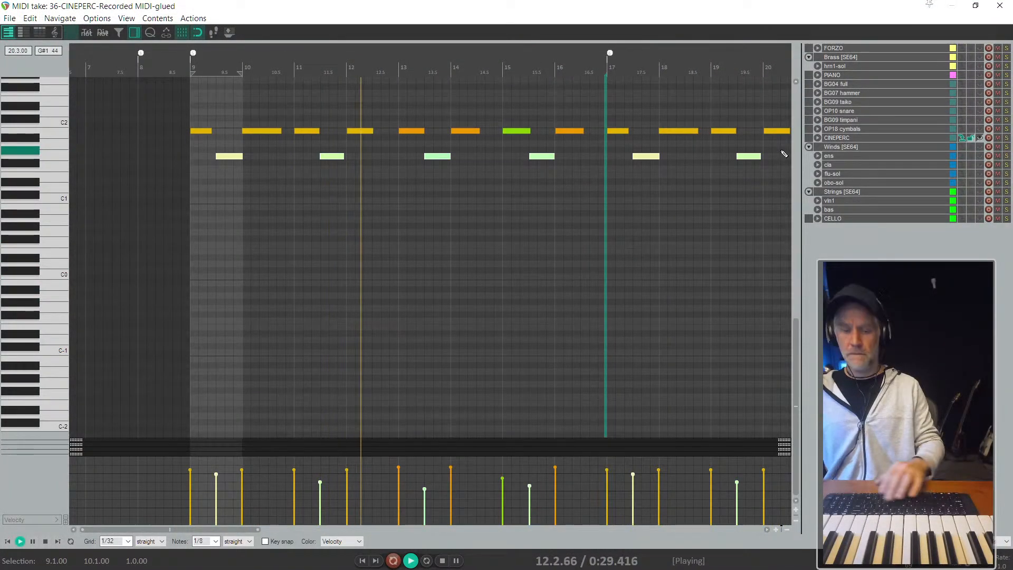
key(Delete)
- Lower the velocity of all remaining CINEPERC notes, close the MIDI editor and stop playback
key(ctrl+a)
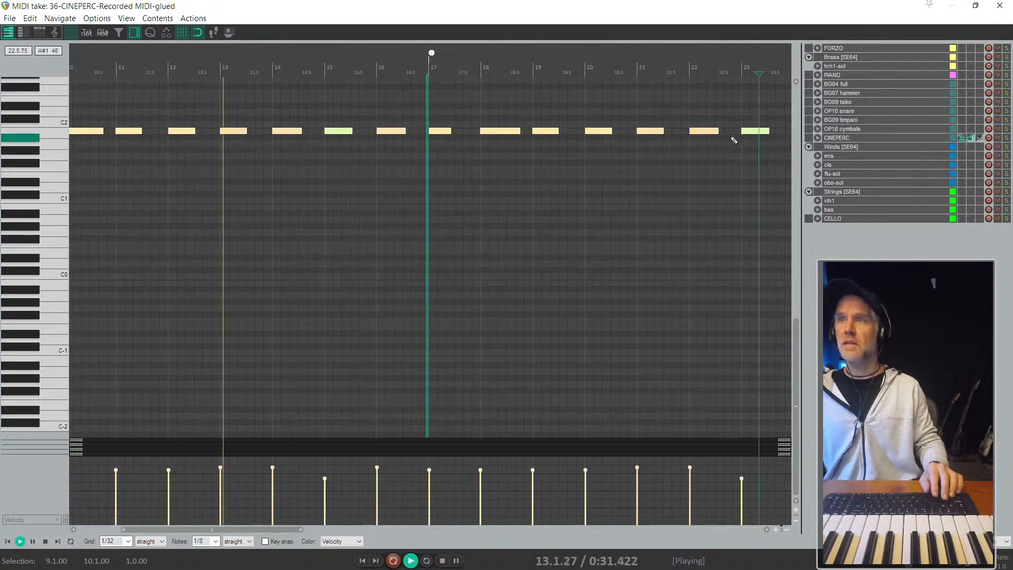
drag(709, 142, 709, 150)
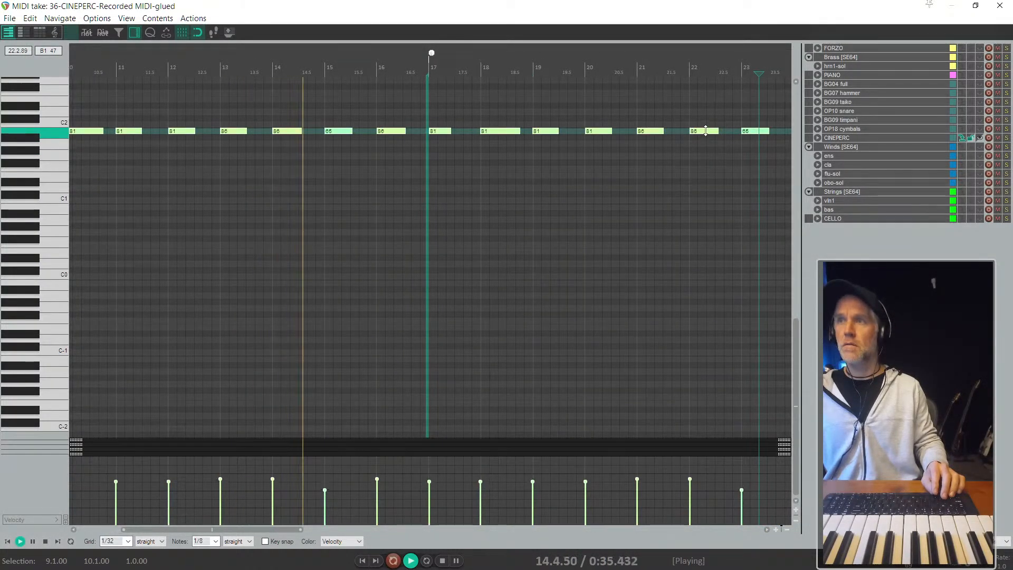
click(706, 132)
key(Escape)
key(space)
scroll(525, 264, down, 8)
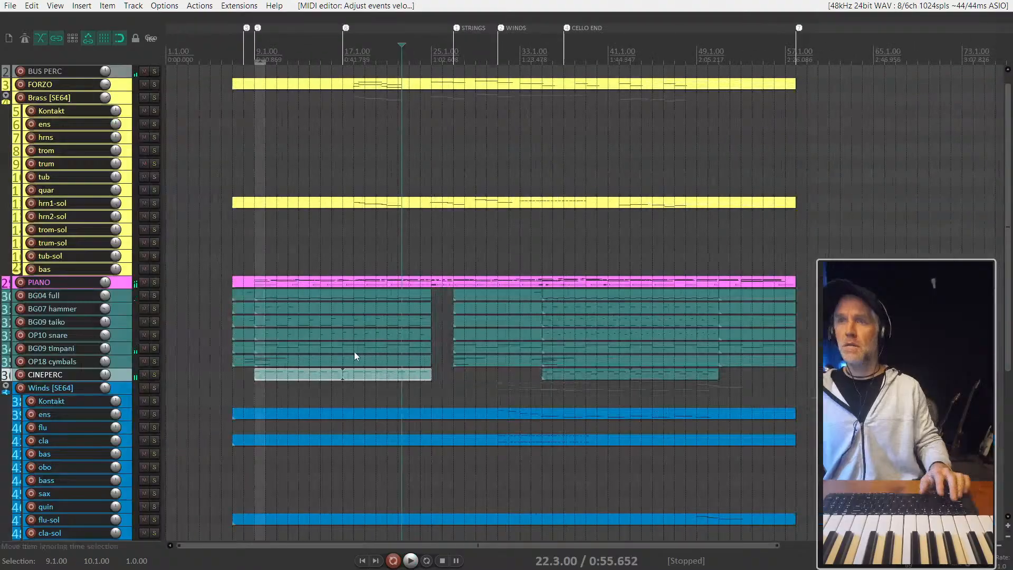
- Listen from bar 8, compare the mix with the CINEPERC item at bar 9 muted, and delete that item
click(247, 386)
key(space)
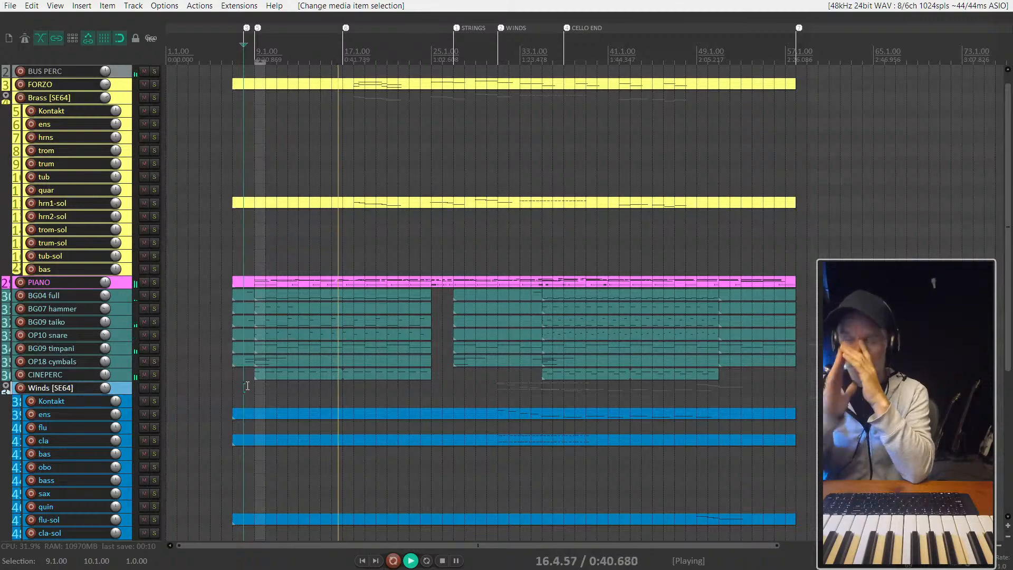
click(288, 377)
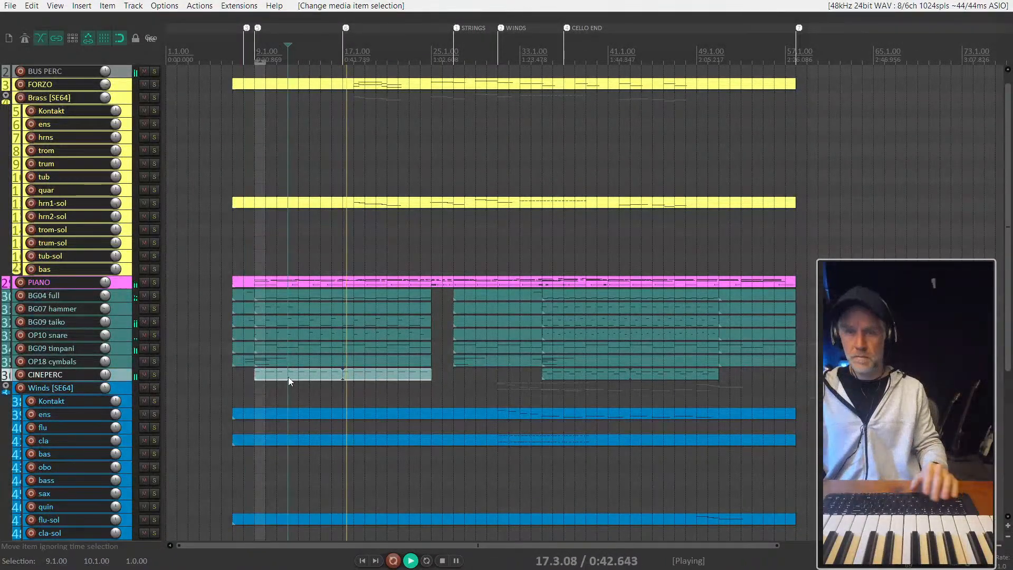
key(u)
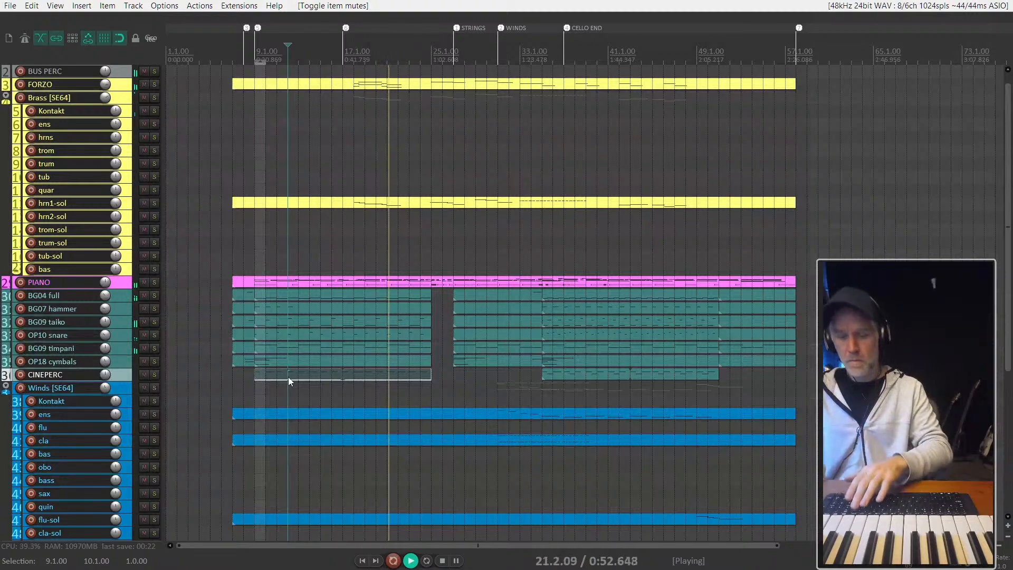
key(Delete)
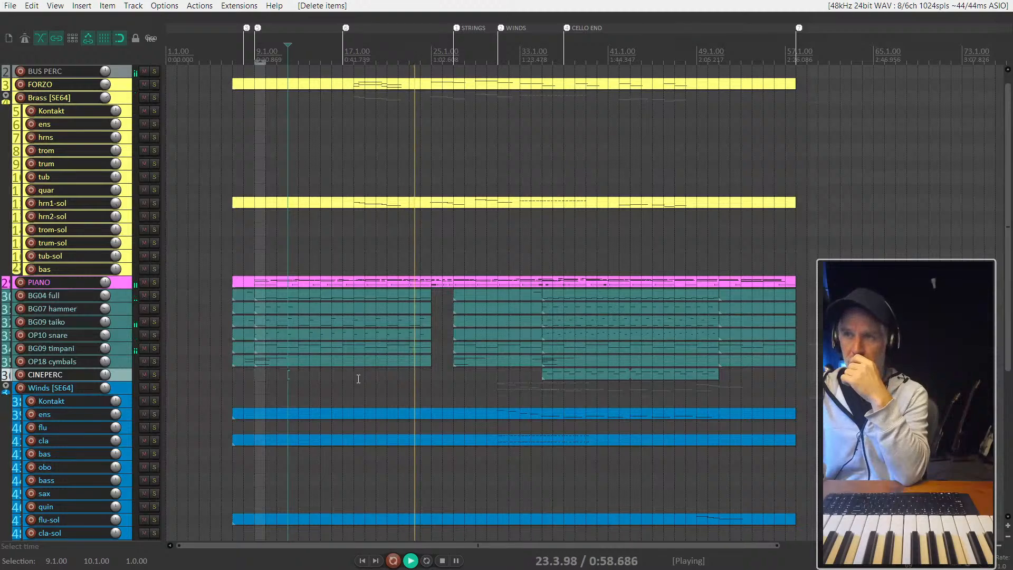
- Listen on without the first CINEPERC passage through the percussion gap at bar 25 to bar 31
scroll(470, 388, up, 2)
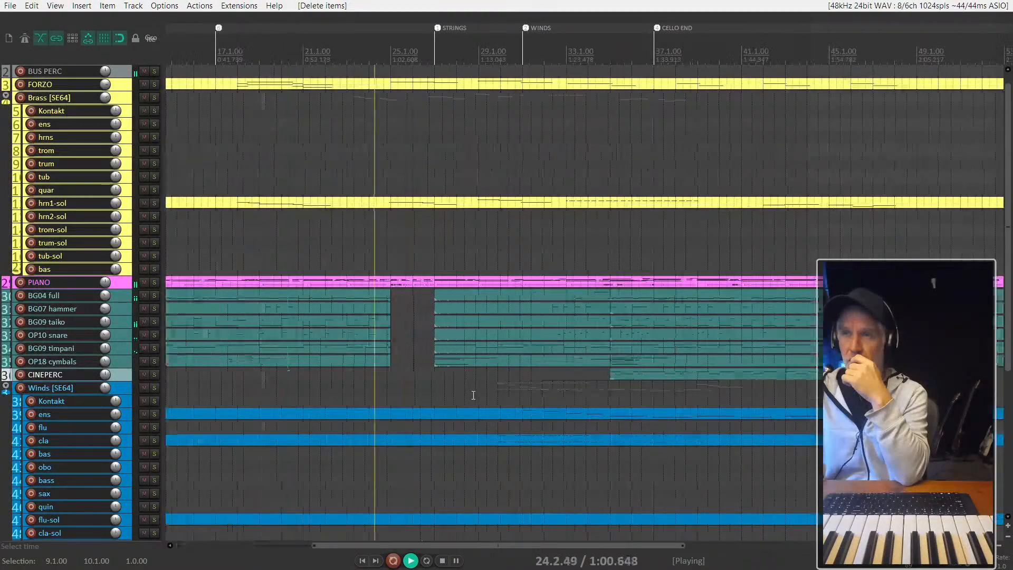
scroll(450, 392, down, 1)
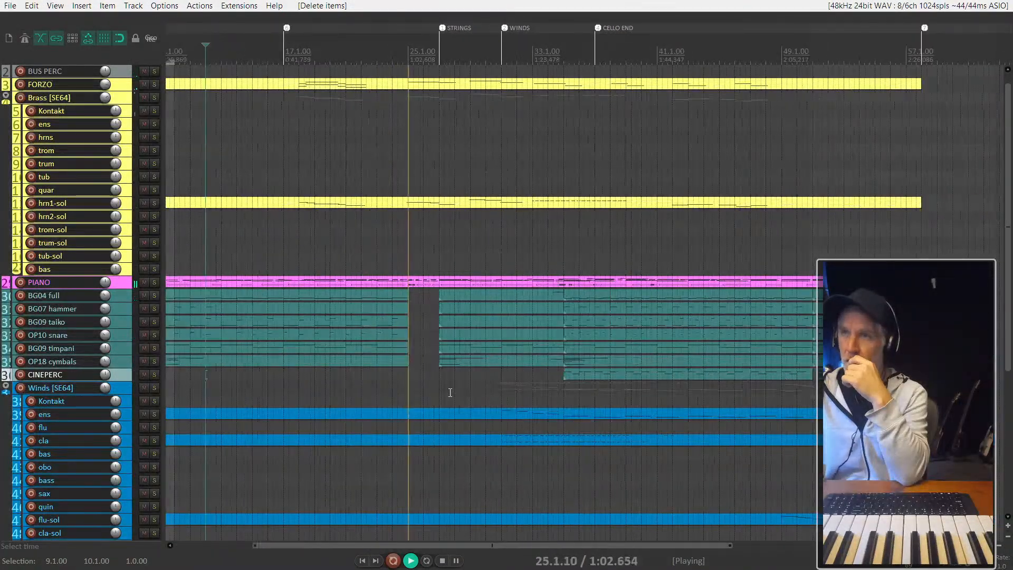
scroll(450, 392, down, 1)
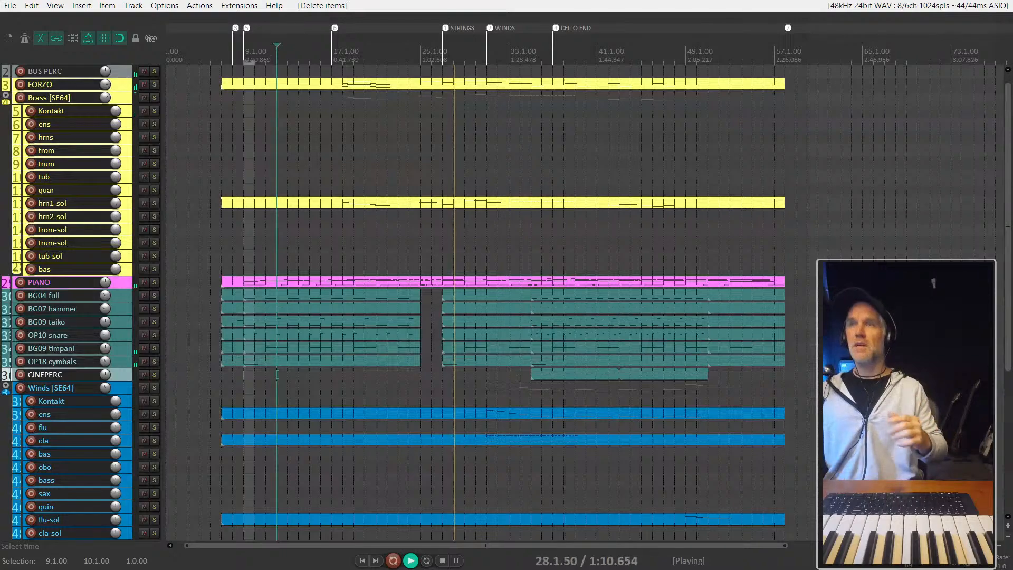
scroll(501, 401, down, 1)
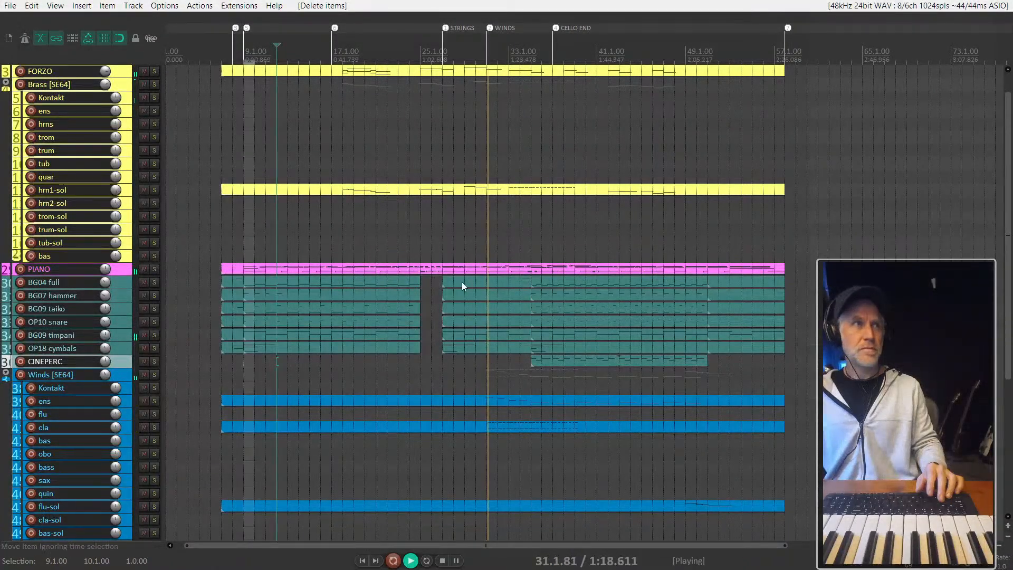
key(space)
- Select the bas track in the Strings folder and arm it for recording
scroll(118, 309, up, 2)
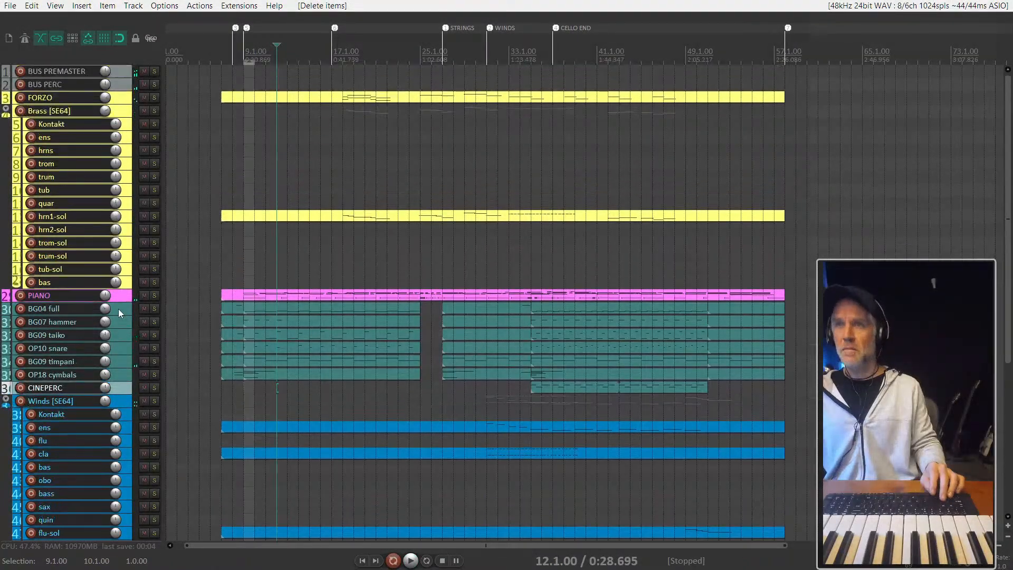
scroll(130, 277, down, 4)
scroll(131, 277, down, 5)
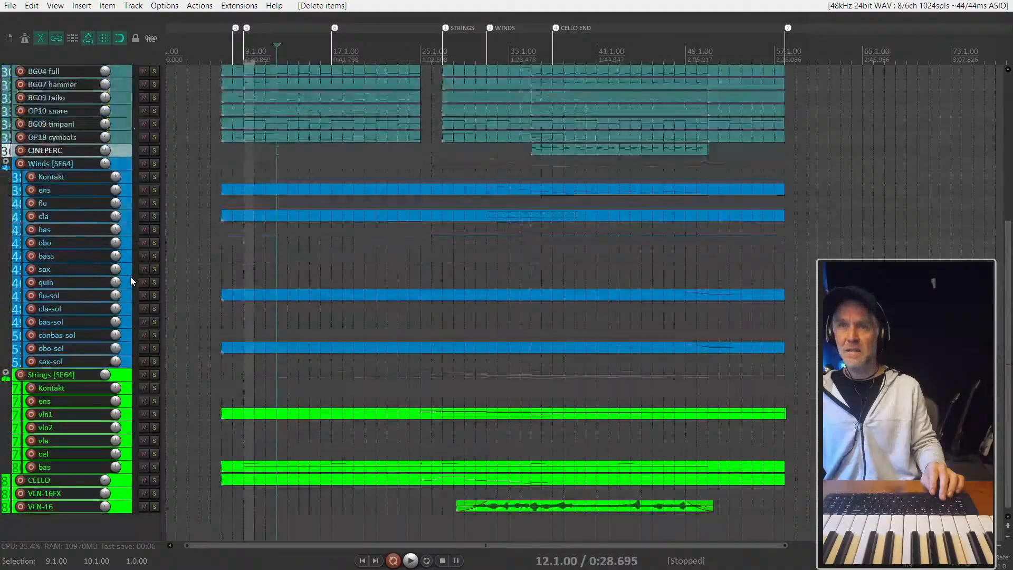
click(130, 462)
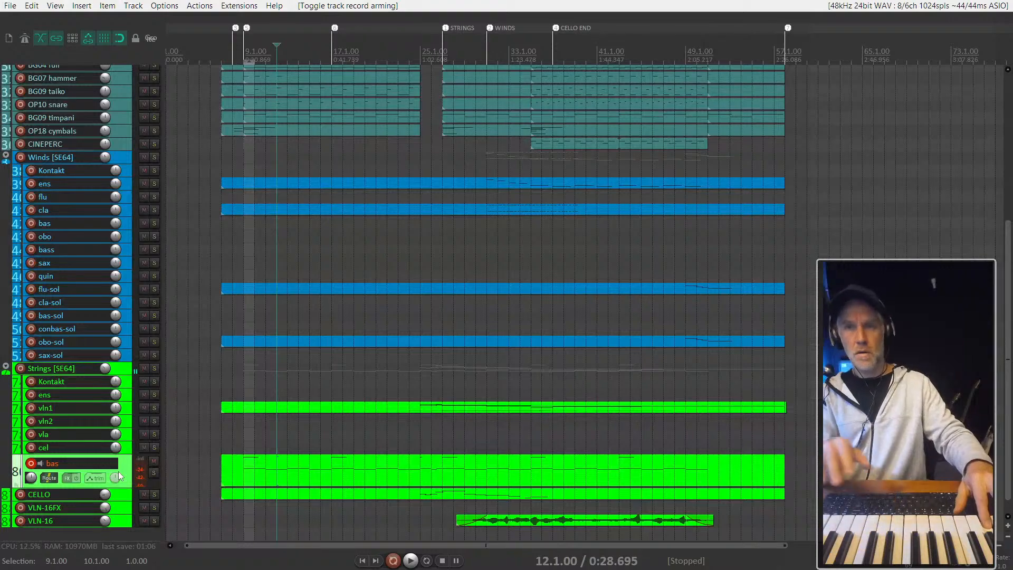
- Open the Strings Kontakt instrument, move its window clear of the track list and expand Basses Essential
click(124, 383)
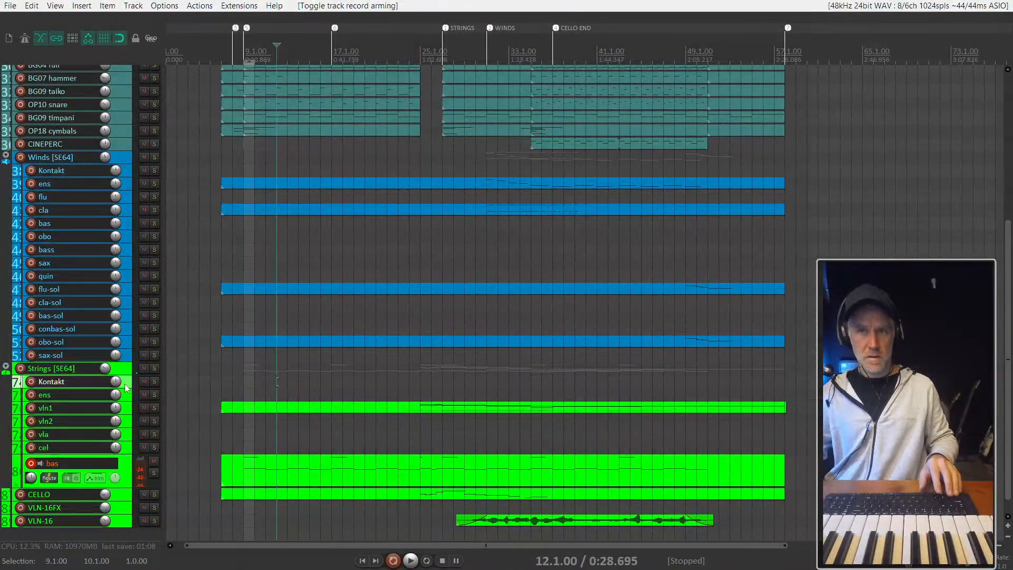
key(f)
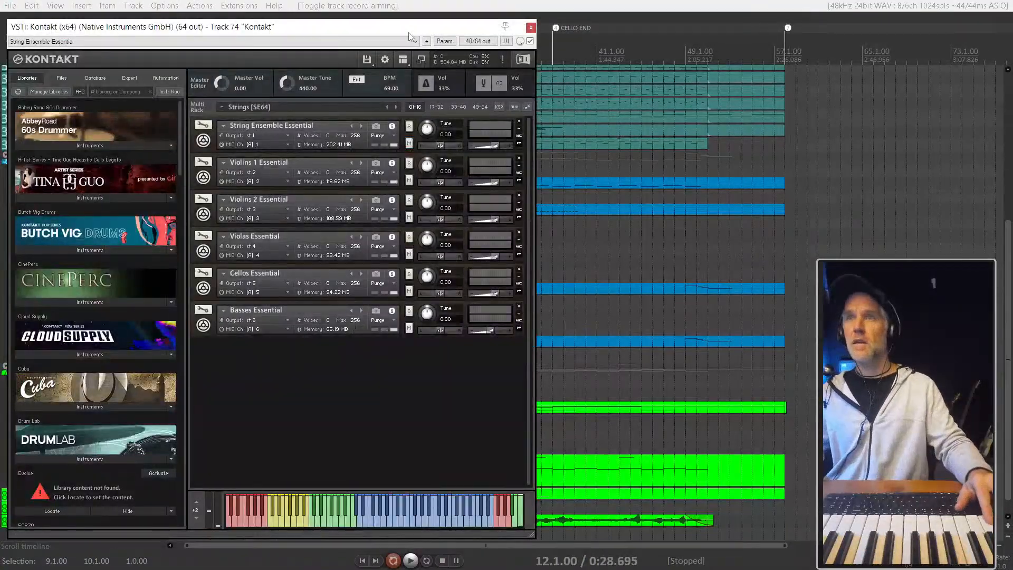
drag(369, 27, 803, 17)
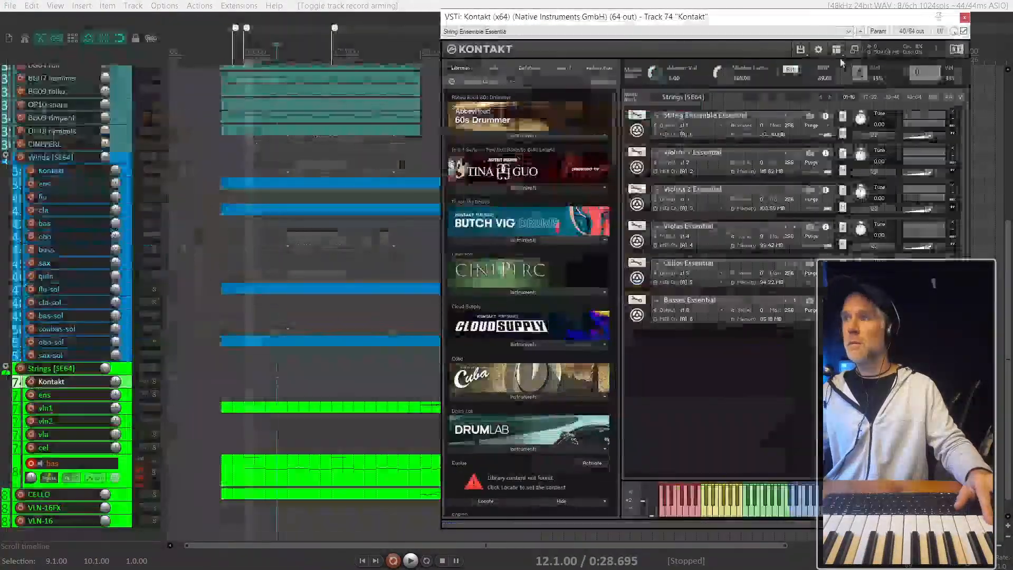
click(650, 321)
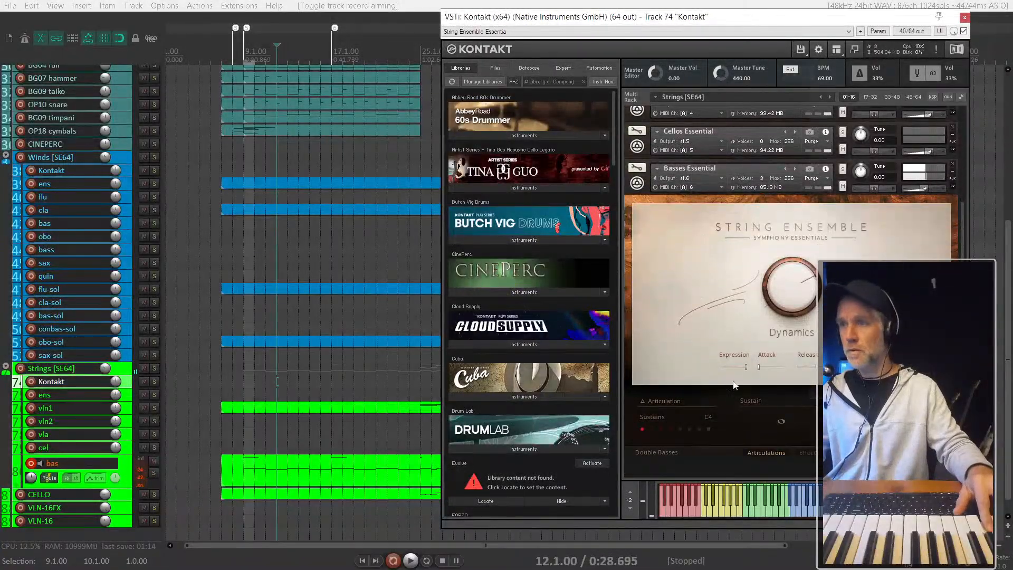
- Audition the Basses Essential articulations, comparing spiccato and staccato
click(689, 429)
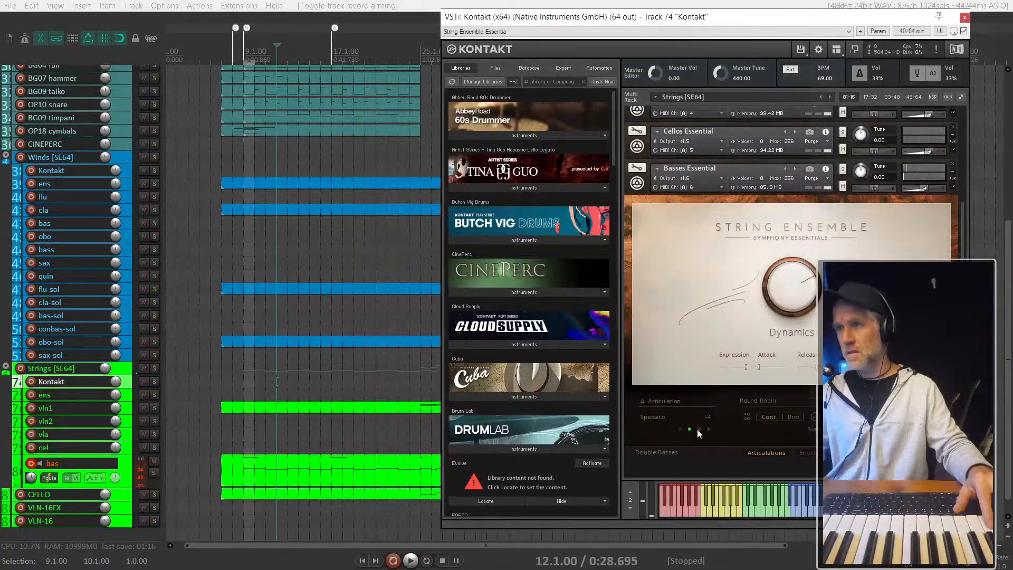
click(707, 429)
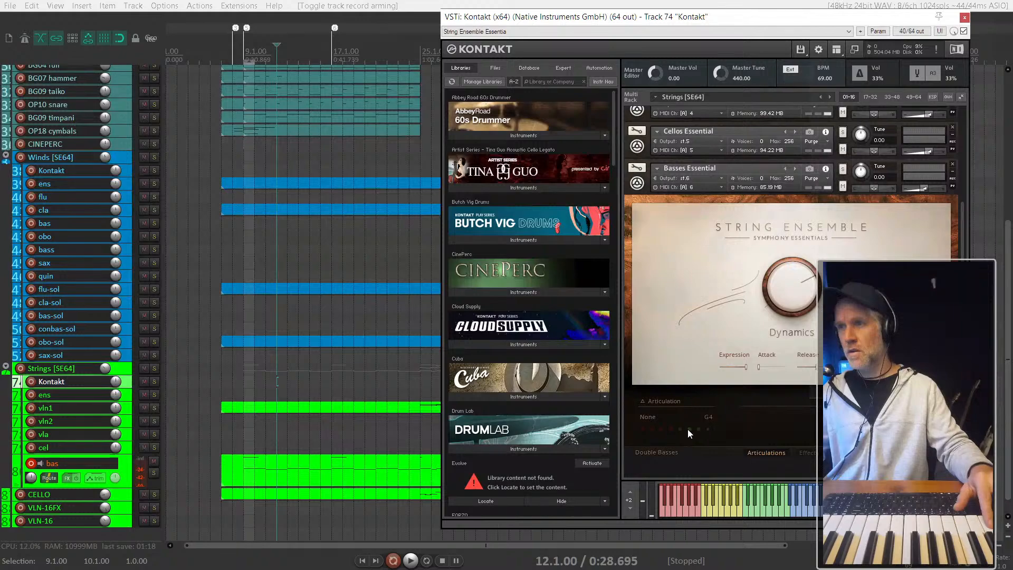
click(682, 429)
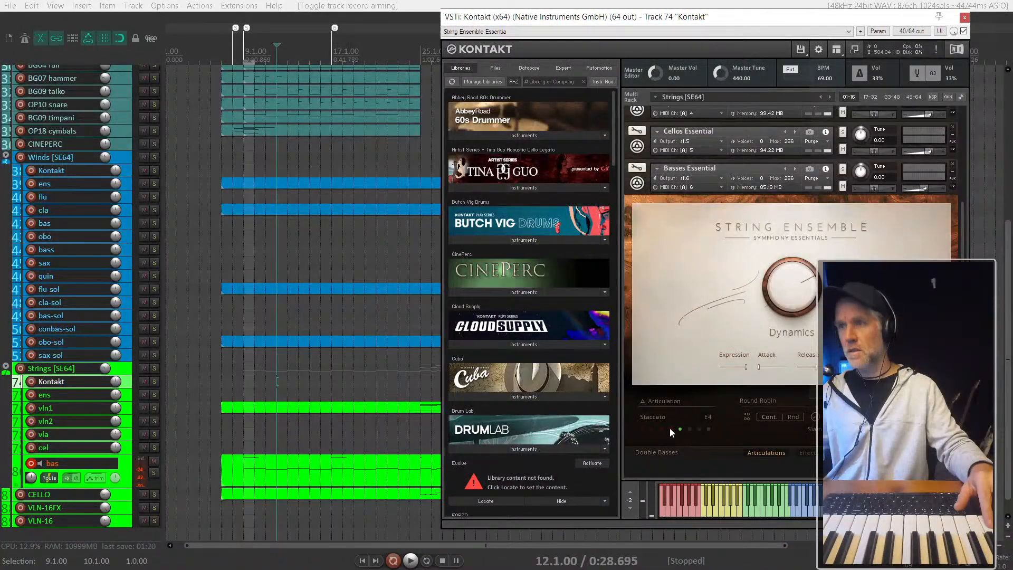
click(671, 429)
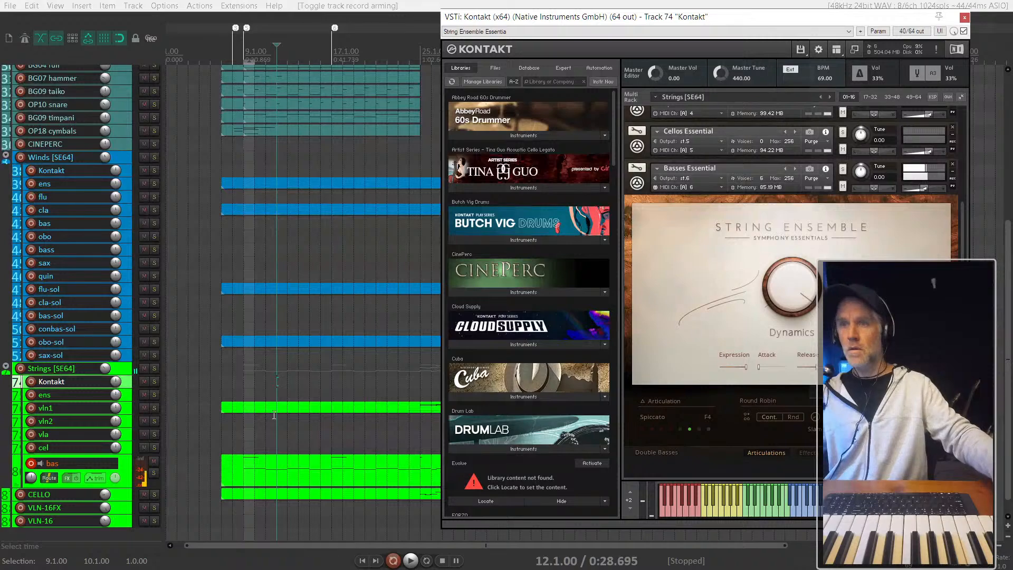
- Select the Strings bas item and listen from bar 25 up to the STRINGS marker at bar 27
scroll(274, 415, down, 2)
click(355, 464)
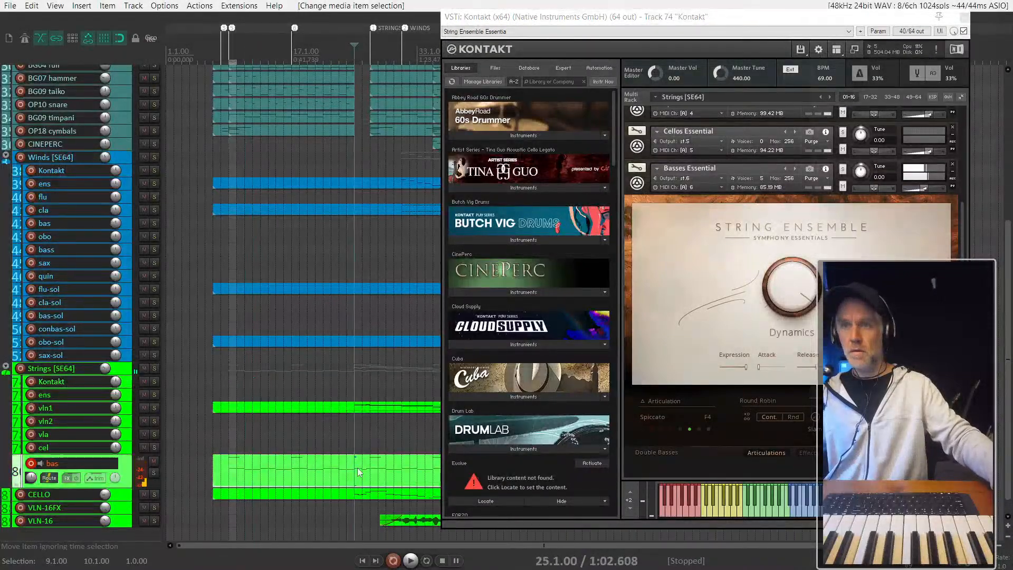
scroll(242, 449, right, 3)
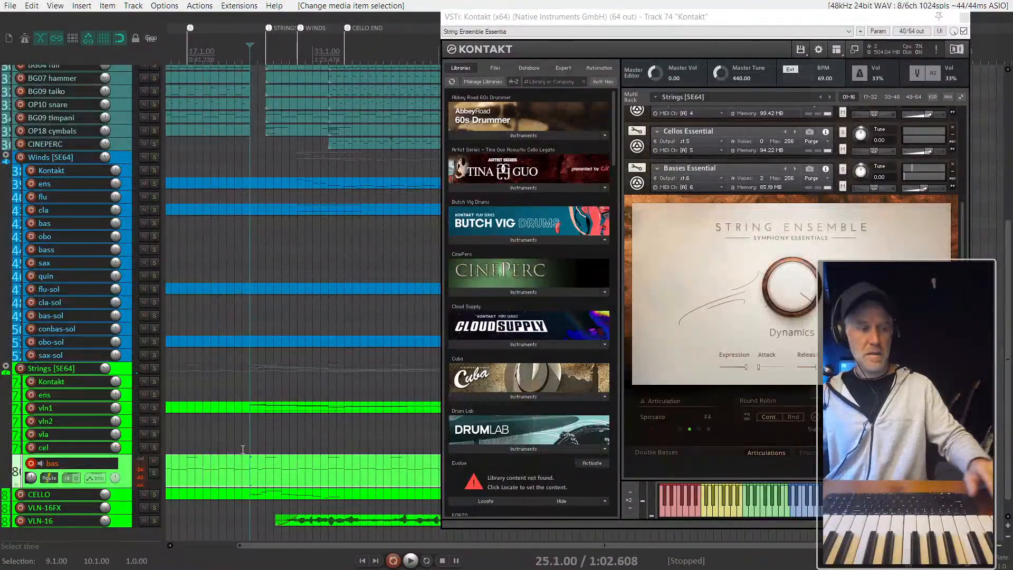
key(space)
scroll(251, 452, up, 2)
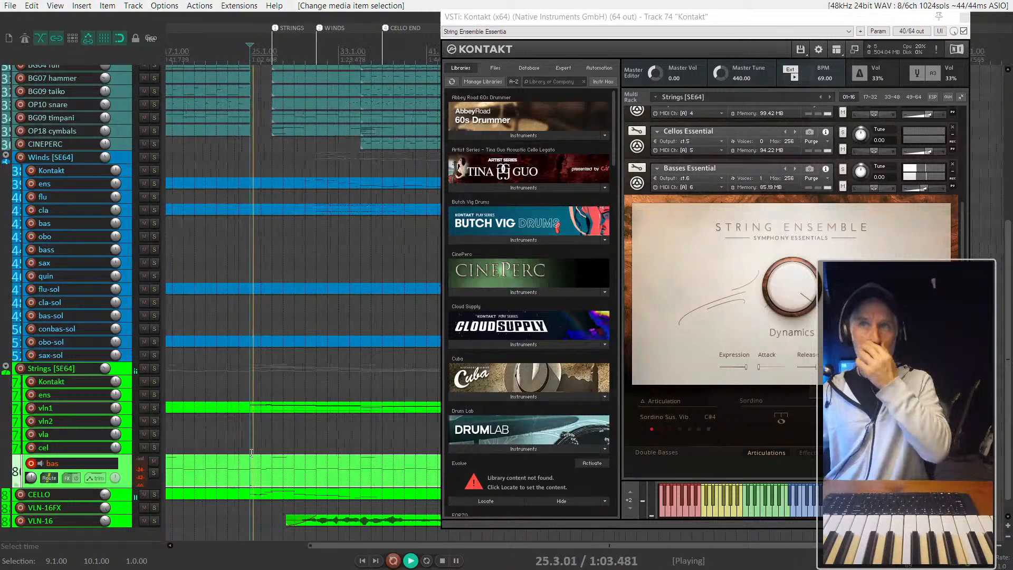
scroll(251, 452, up, 1)
scroll(274, 494, up, 2)
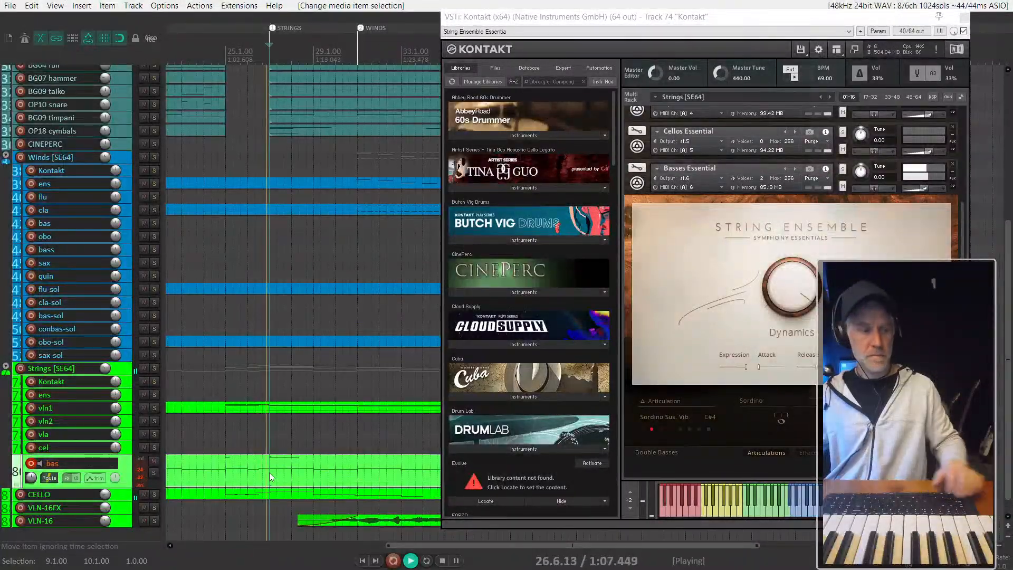
key(space)
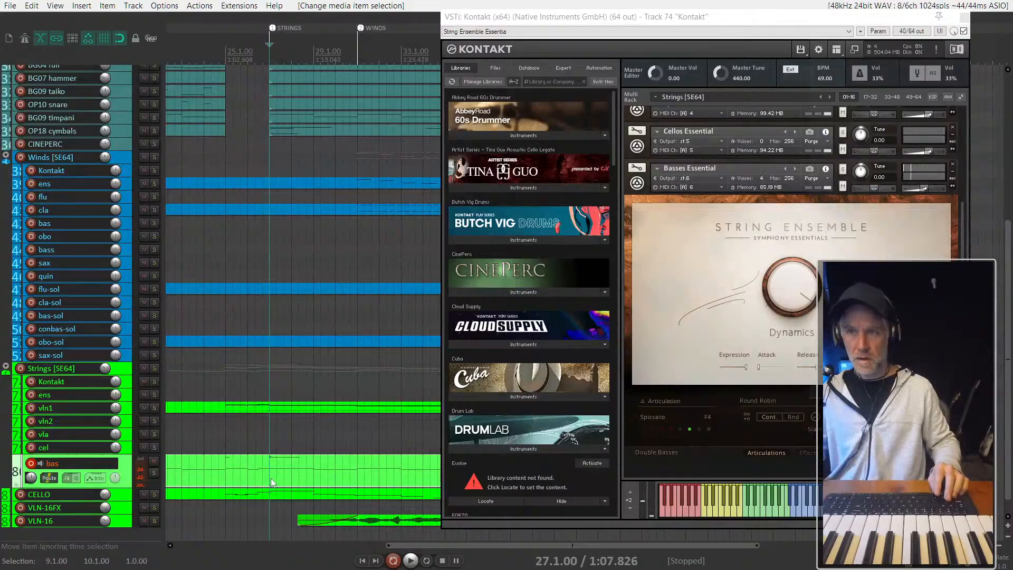
- Split the Strings bas item at bar 27 and bar 31 and select the four-bar section between the cuts
key(s)
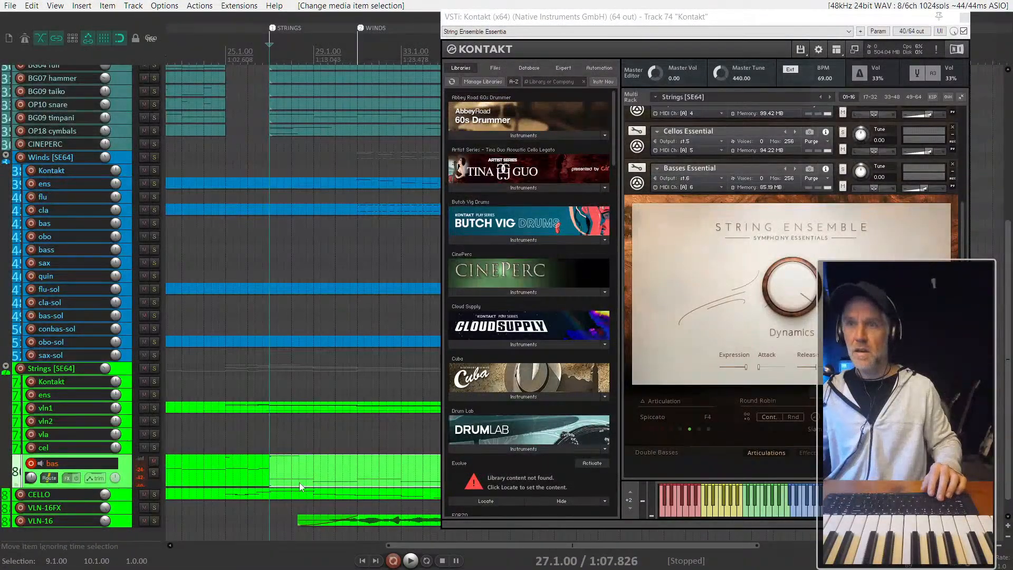
click(363, 478)
key(s)
click(354, 483)
key(ctrl+z)
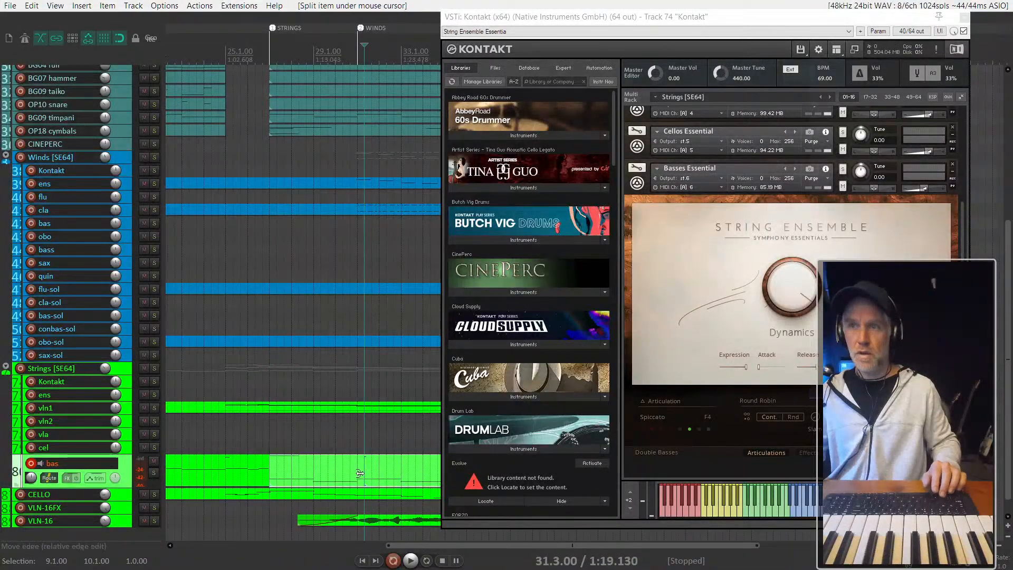
key(ctrl+z)
click(359, 475)
key(s)
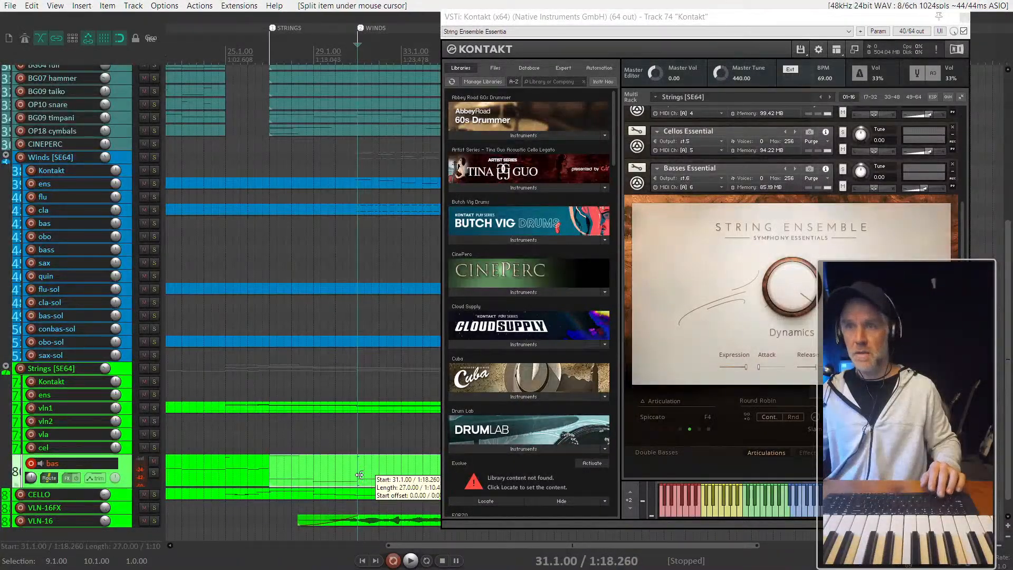
click(333, 474)
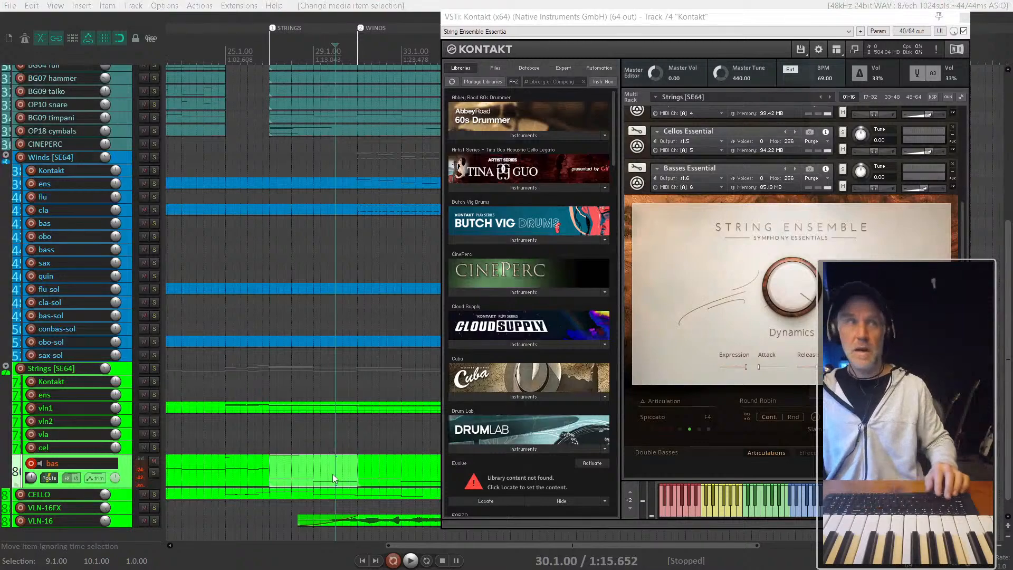
- Open the separated bas section's MIDI and raise its high keyswitch note two semitones to F4 for spiccato
double_click(332, 474)
scroll(291, 165, up, 2)
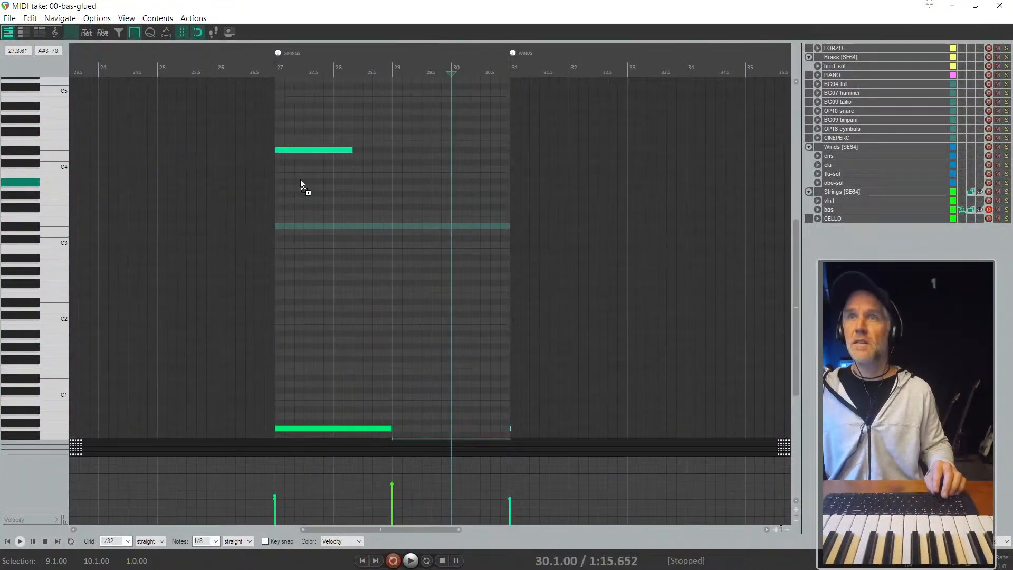
click(297, 149)
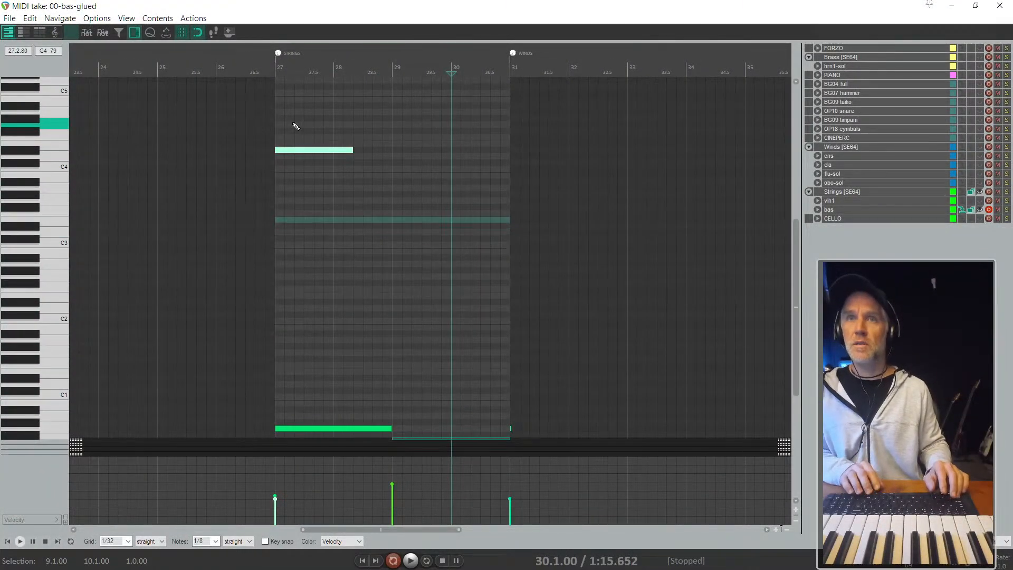
scroll(296, 126, up, 1)
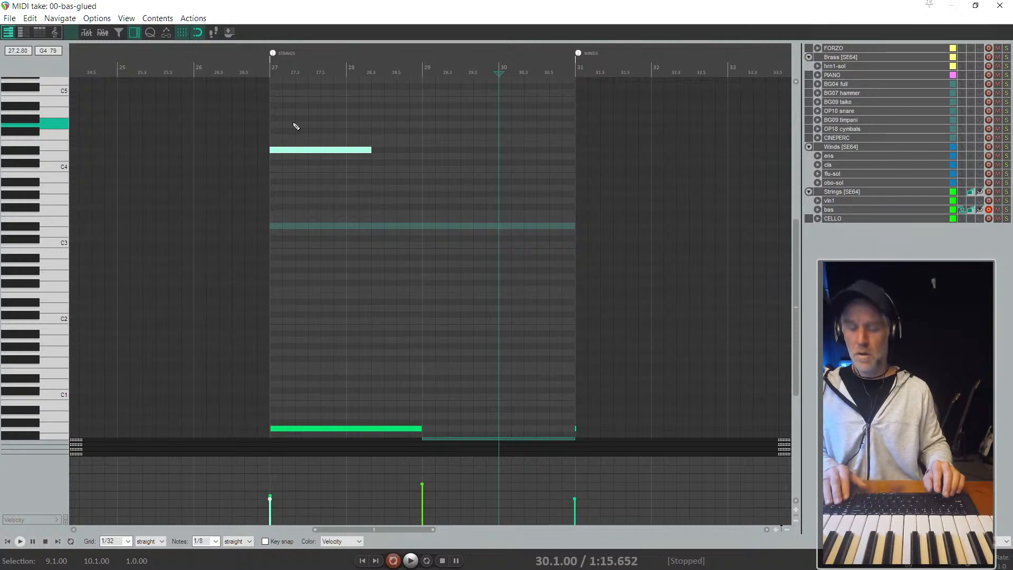
key(Up)
key(Up)
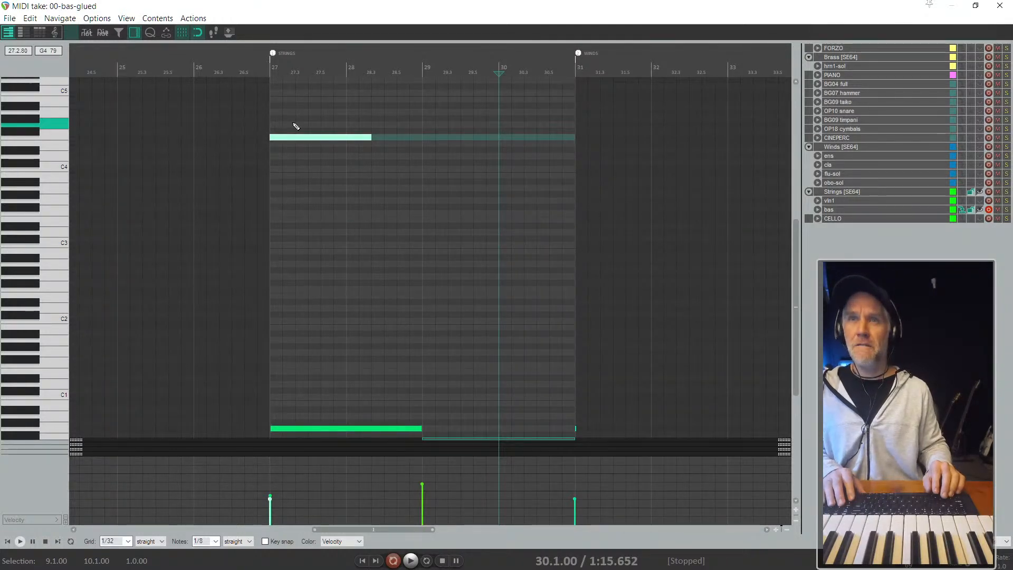
- Delete the long low bass notes between bars 27 and 31, keeping the keyswitch note
scroll(296, 127, down, 3)
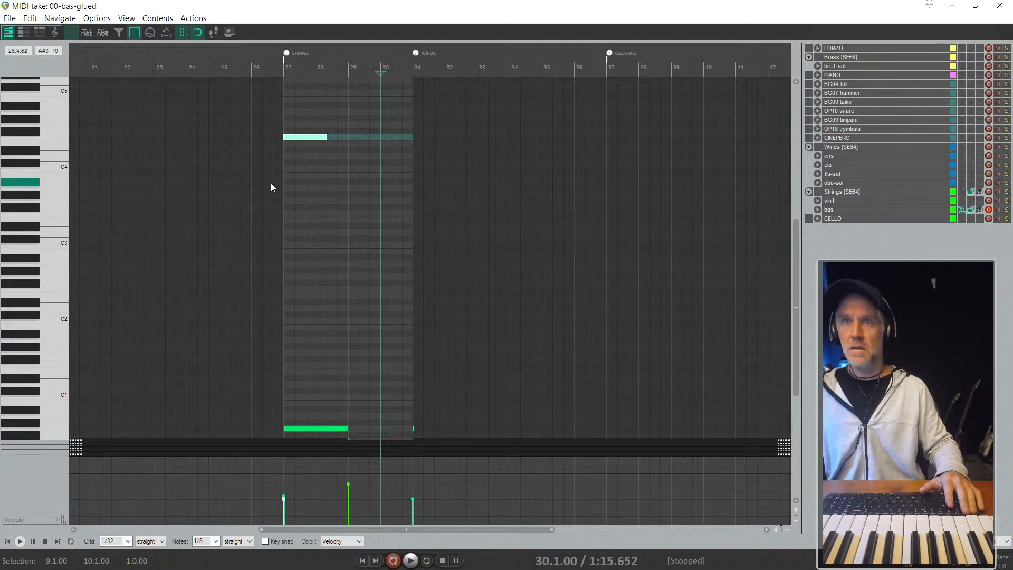
scroll(304, 333, down, 5)
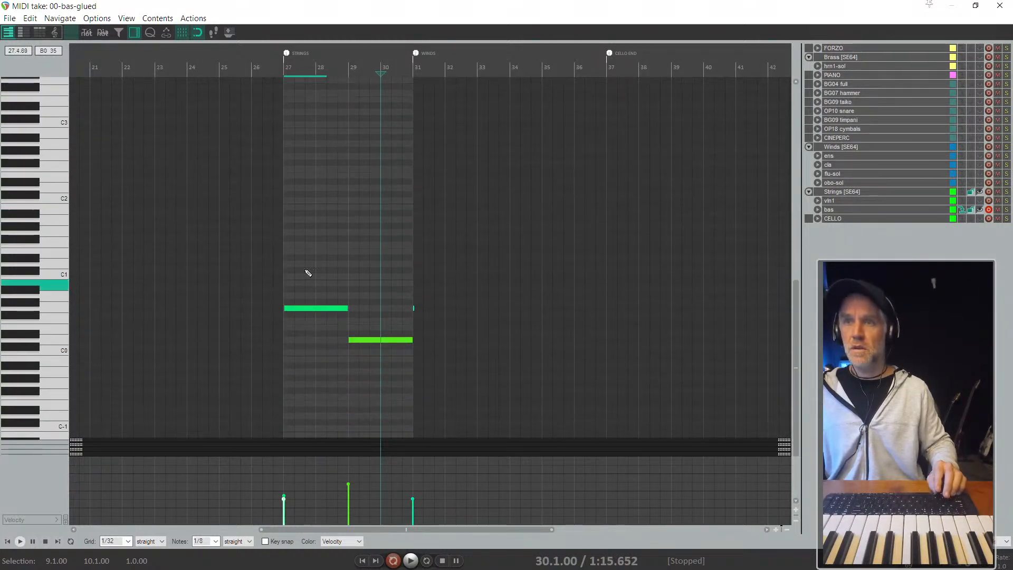
drag(304, 266, 444, 404)
key(Delete)
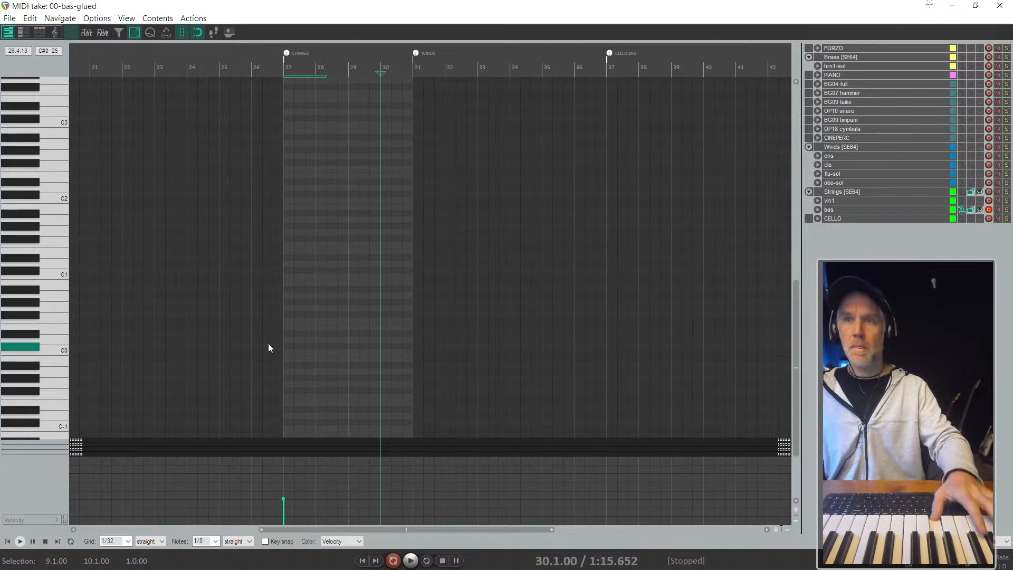
- Draw an A0 note at the start of bar 27, copy it up to G1, and shorten both notes
scroll(267, 347, up, 5)
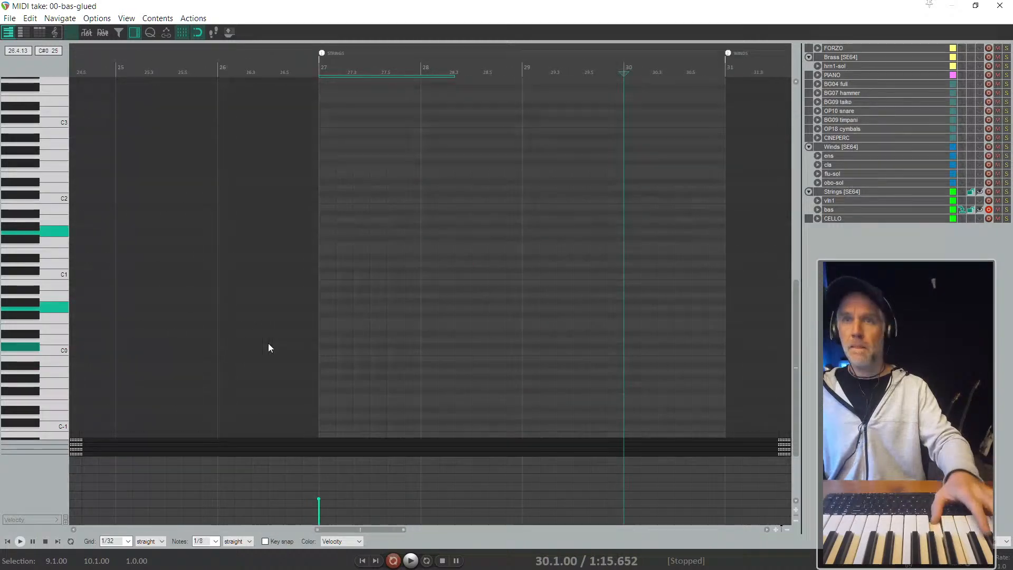
click(323, 296)
scroll(328, 299, up, 3)
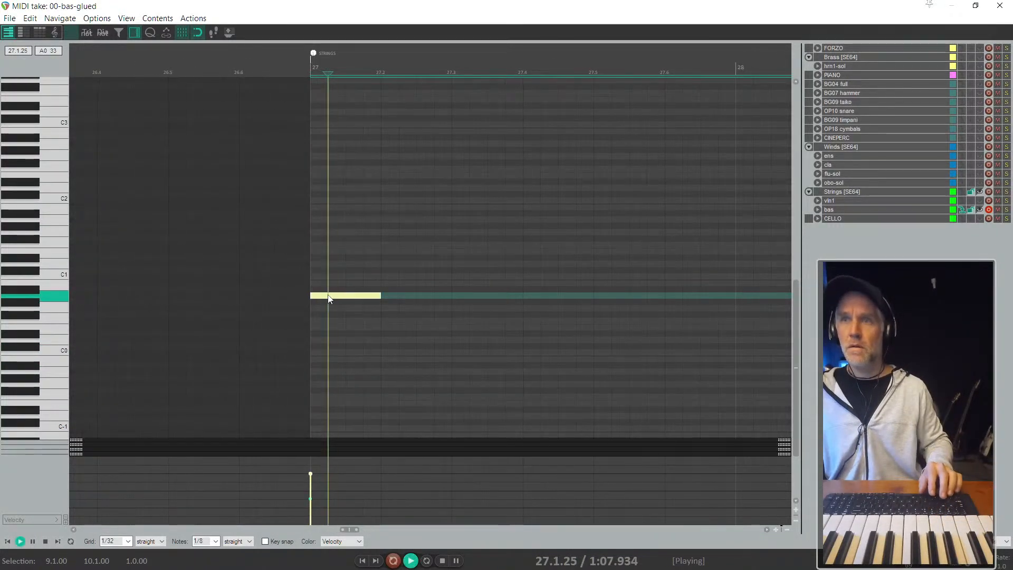
drag(326, 297, 329, 233)
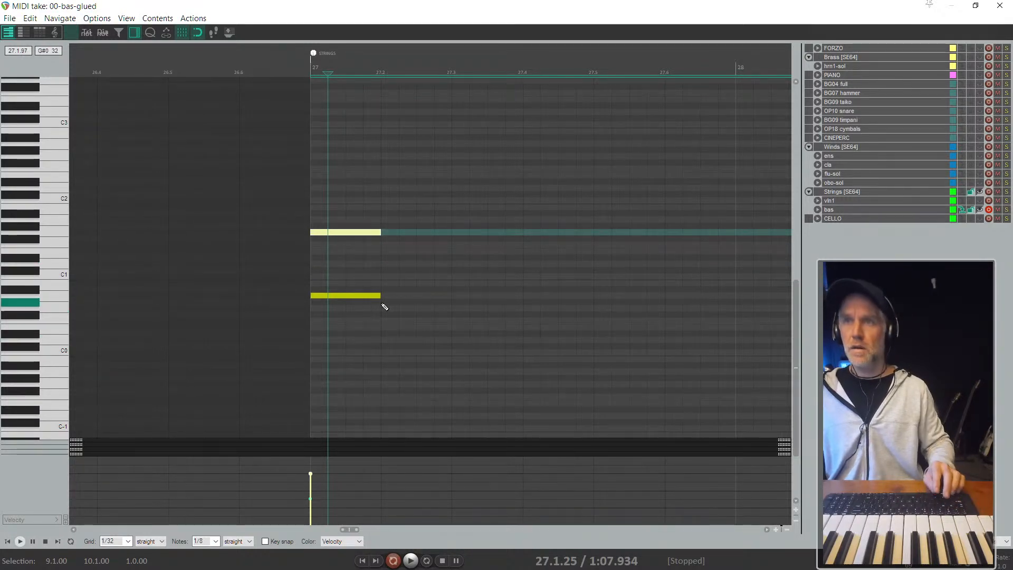
drag(394, 310, 365, 233)
key(space)
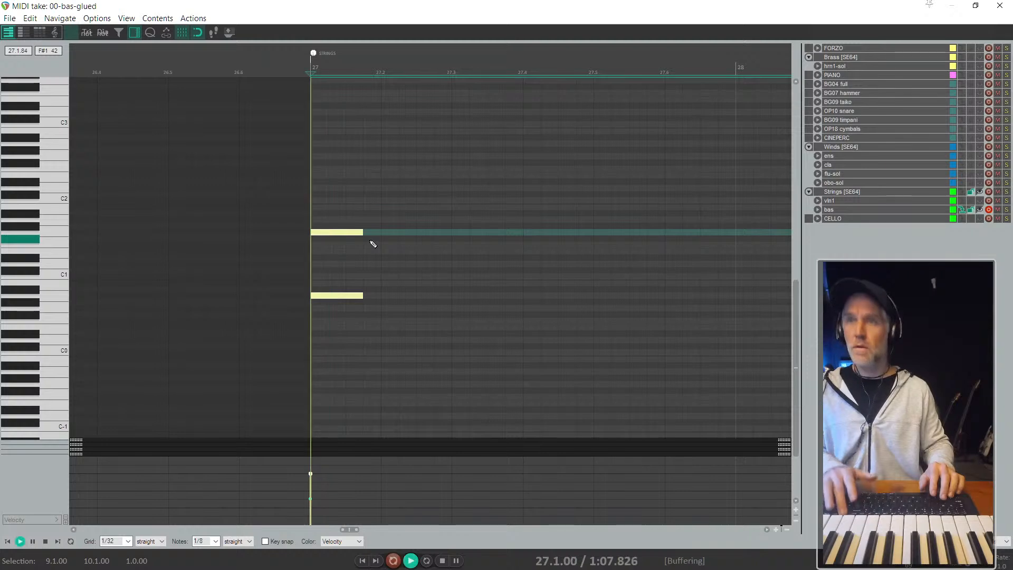
key(space)
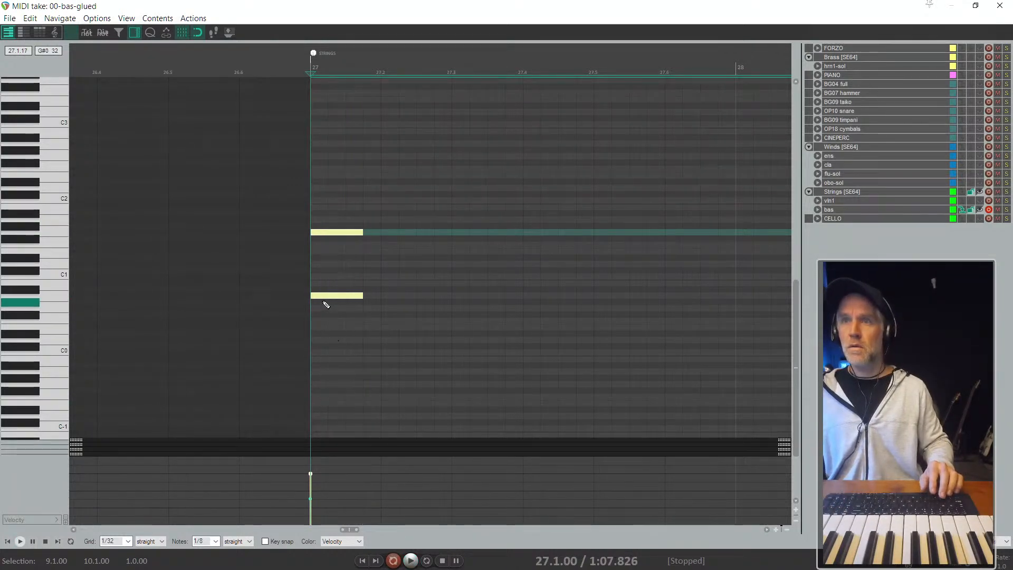
- Copy the shortened note pair to beat 27.2 and set the MIDI editor grid to 1/8
drag(322, 300, 399, 300)
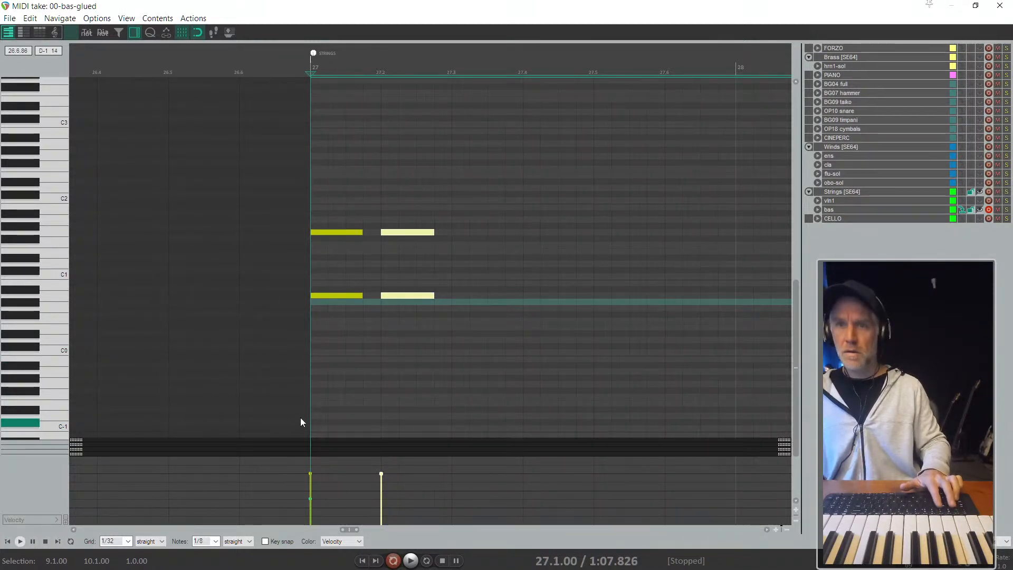
click(129, 543)
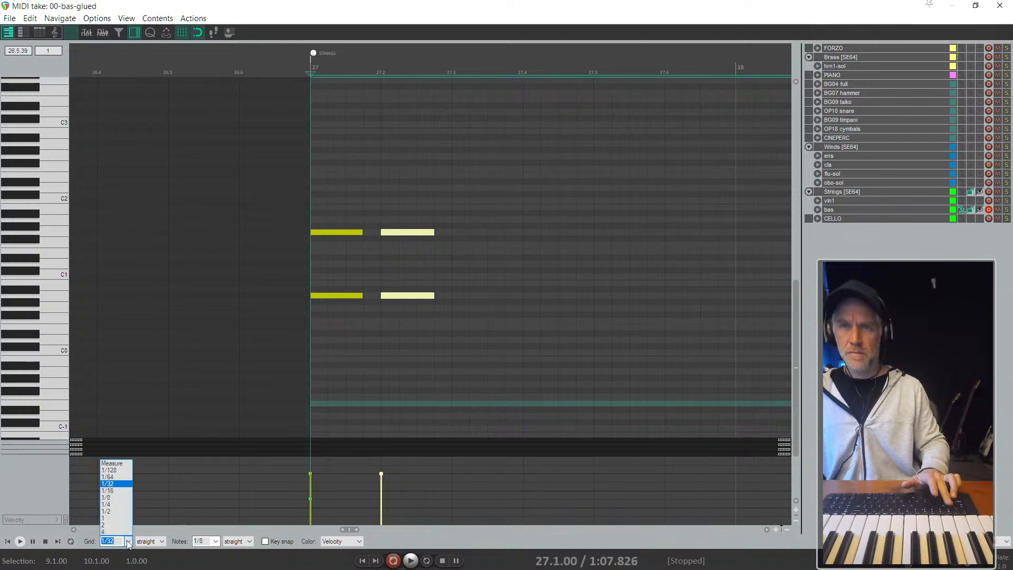
click(116, 496)
- Raise the velocity of both note pairs in bar 27 to 127 and audition them
scroll(431, 296, down, 1)
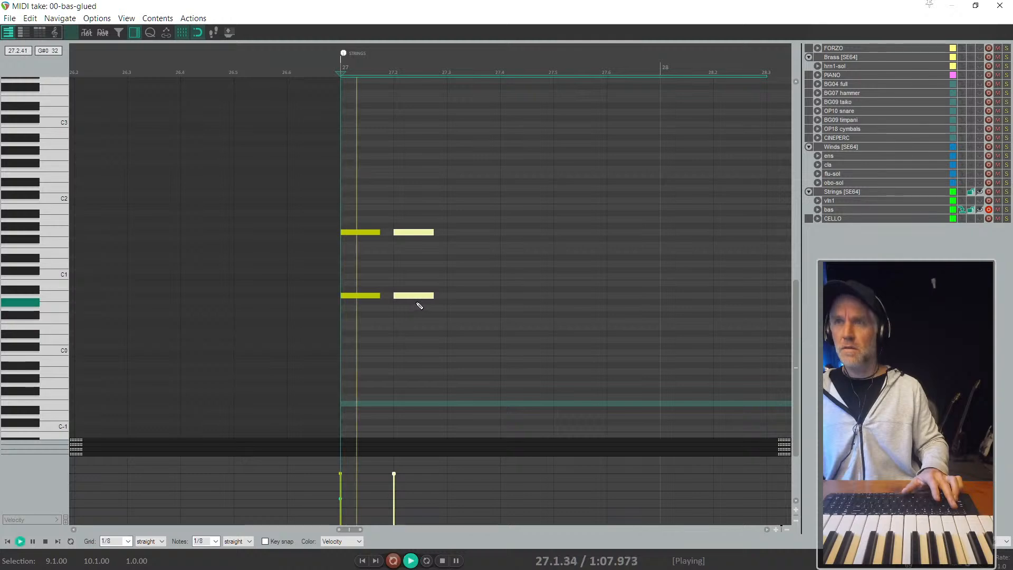
drag(451, 334, 368, 204)
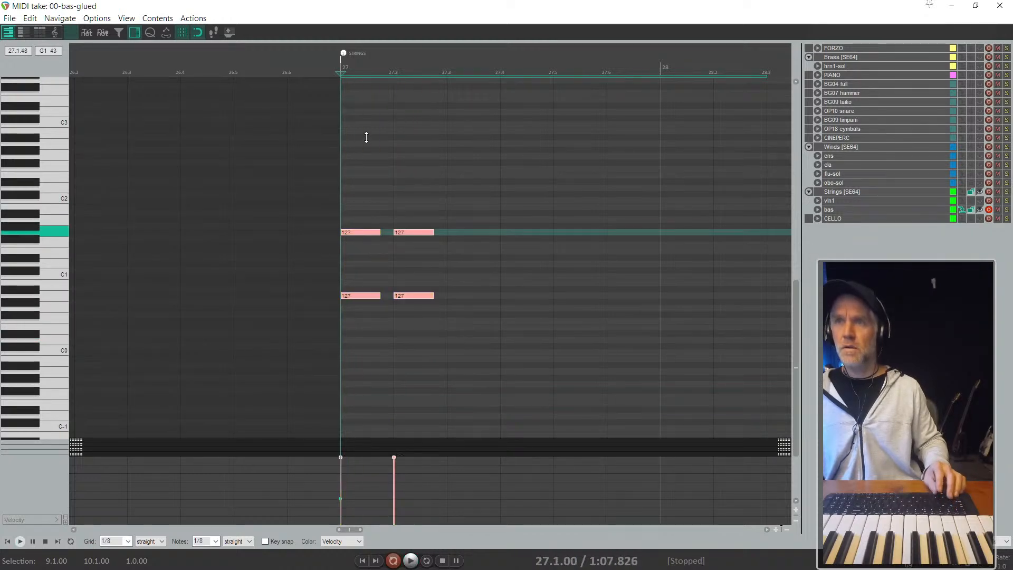
key(space)
- Copy the note pair to beats 27.4 and 27.6, play the bar and return to the arrangement
key(space)
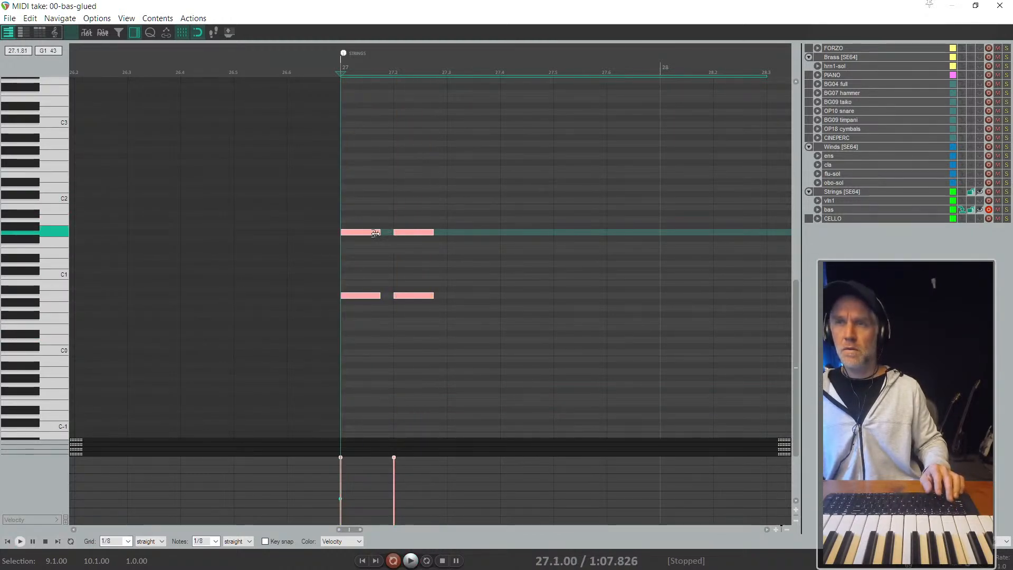
drag(364, 233, 582, 331)
drag(572, 294, 627, 294)
key(space)
scroll(535, 215, down, 3)
key(Escape)
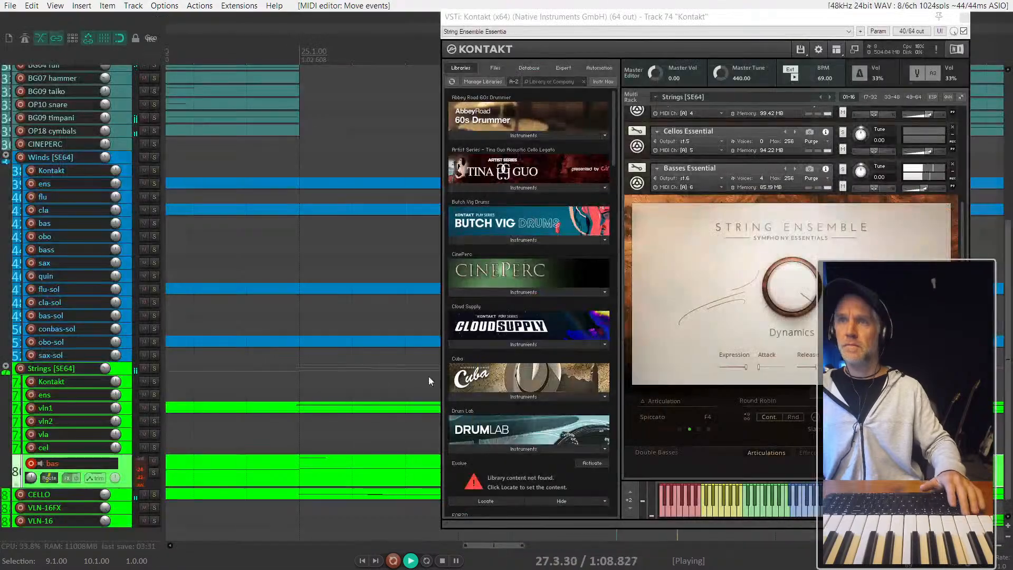
- Reopen the bas section and copy the bar 27 rhythm to bars 28, 29 and 30, transposing bars 29 and 30 down five semitones
scroll(322, 414, down, 4)
scroll(359, 482, right, 3)
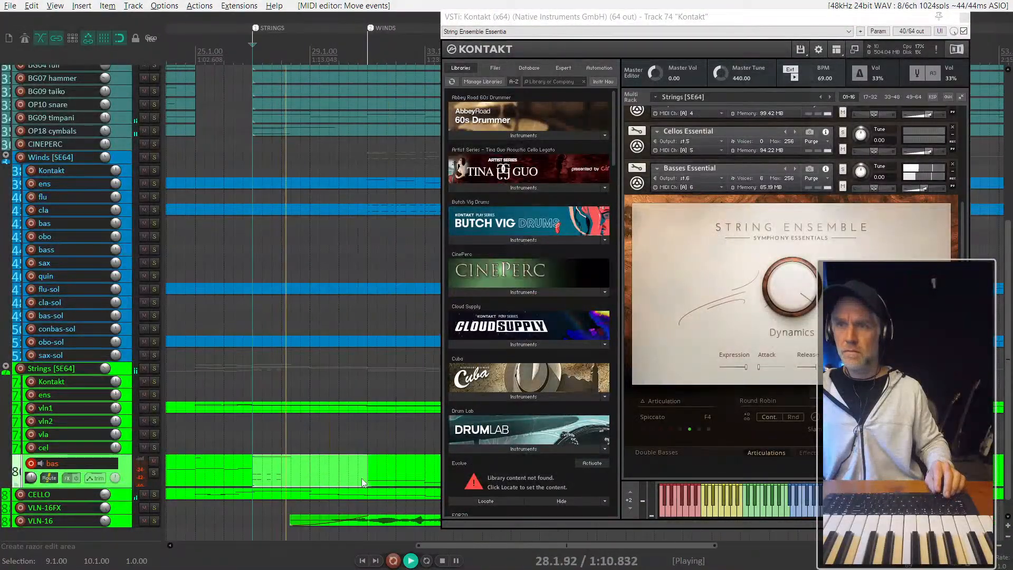
click(279, 472)
click(271, 469)
key(space)
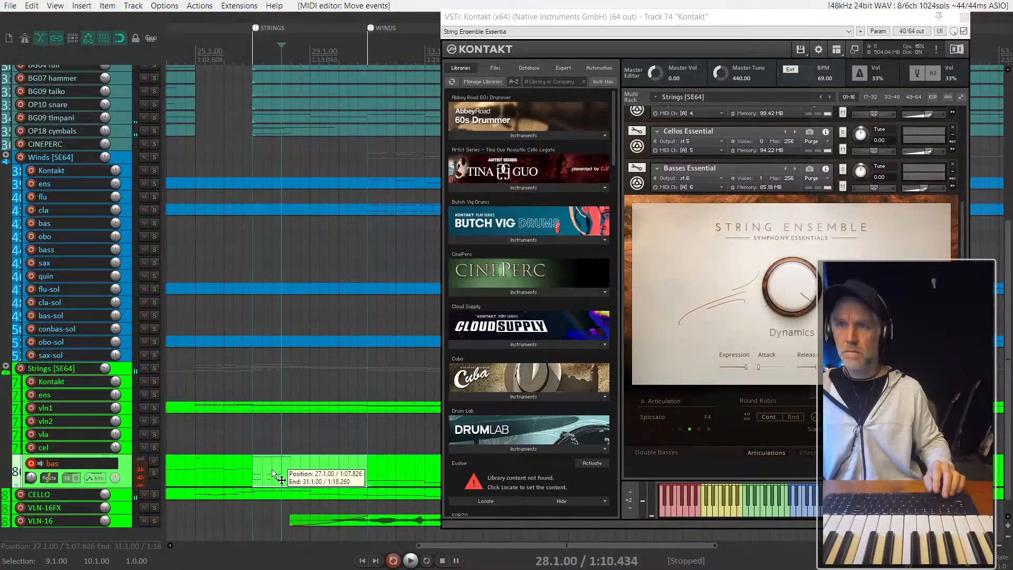
double_click(283, 463)
scroll(204, 335, up, 5)
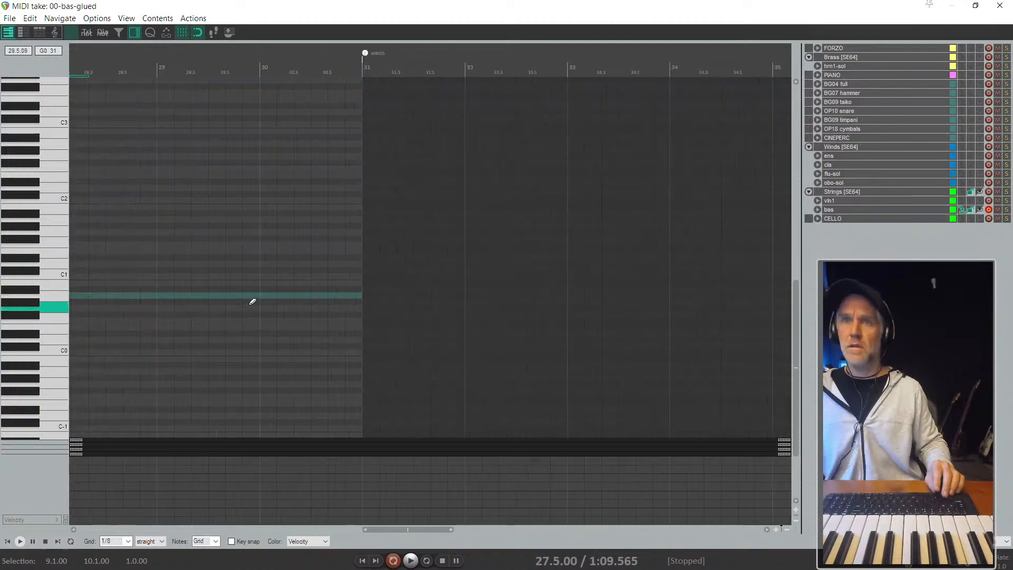
drag(243, 336, 446, 266)
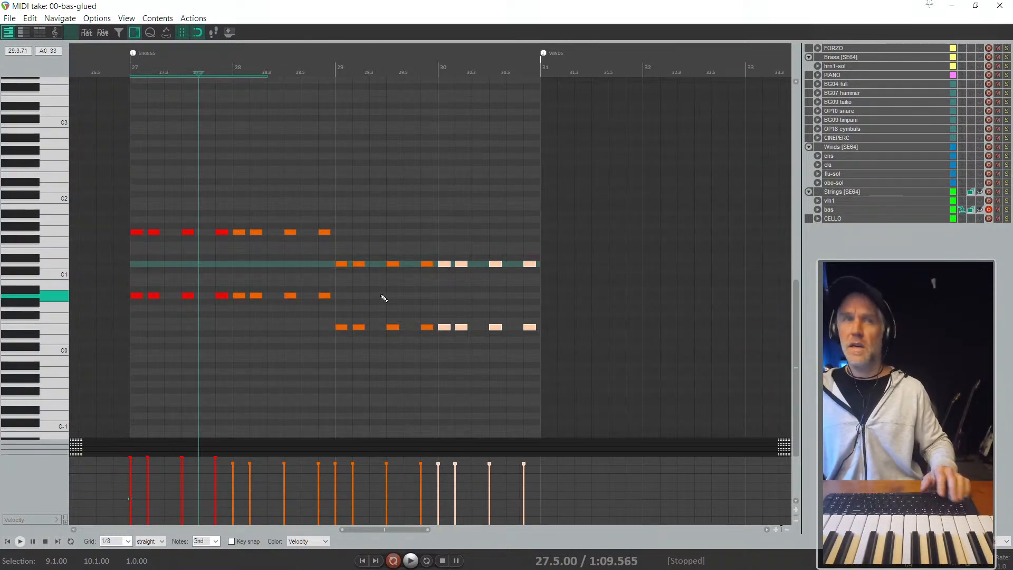
- Close the MIDI editor, solo the bas track and listen to the new rhythm between bars 27 and 31
key(Escape)
scroll(303, 411, down, 2)
click(314, 472)
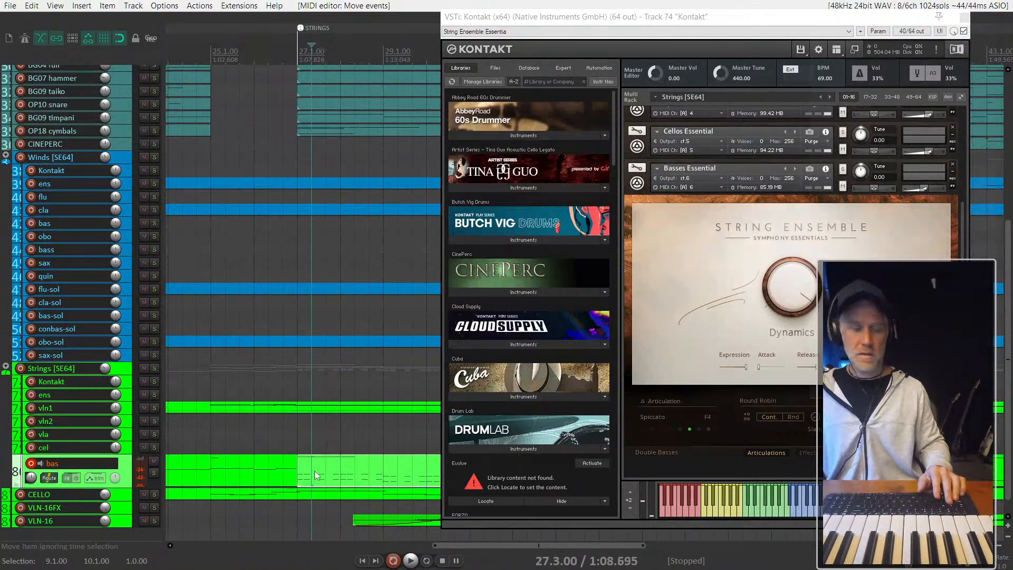
key(F6)
key(space)
click(308, 475)
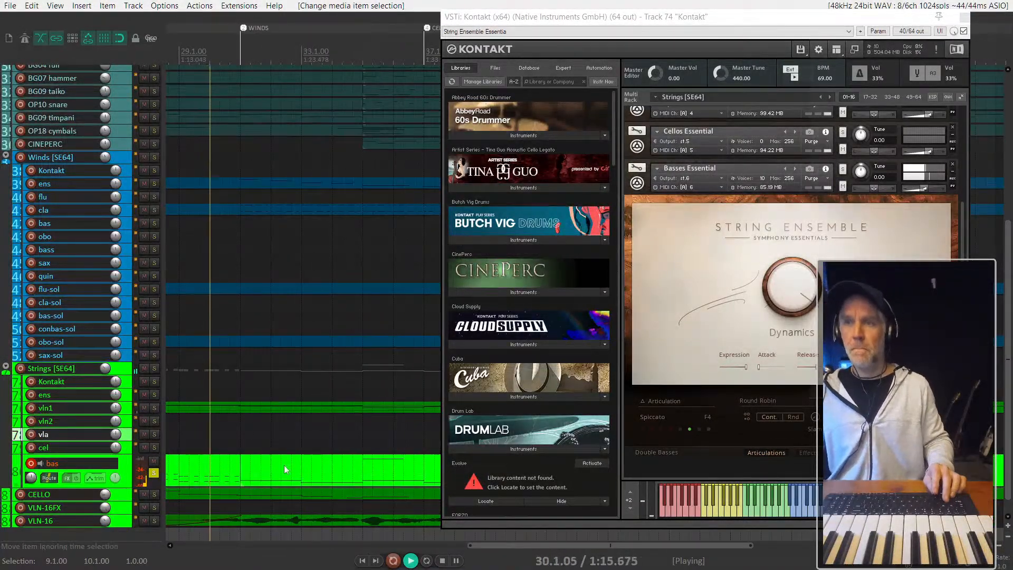
scroll(272, 464, down, 2)
click(223, 464)
scroll(252, 484, left, 2)
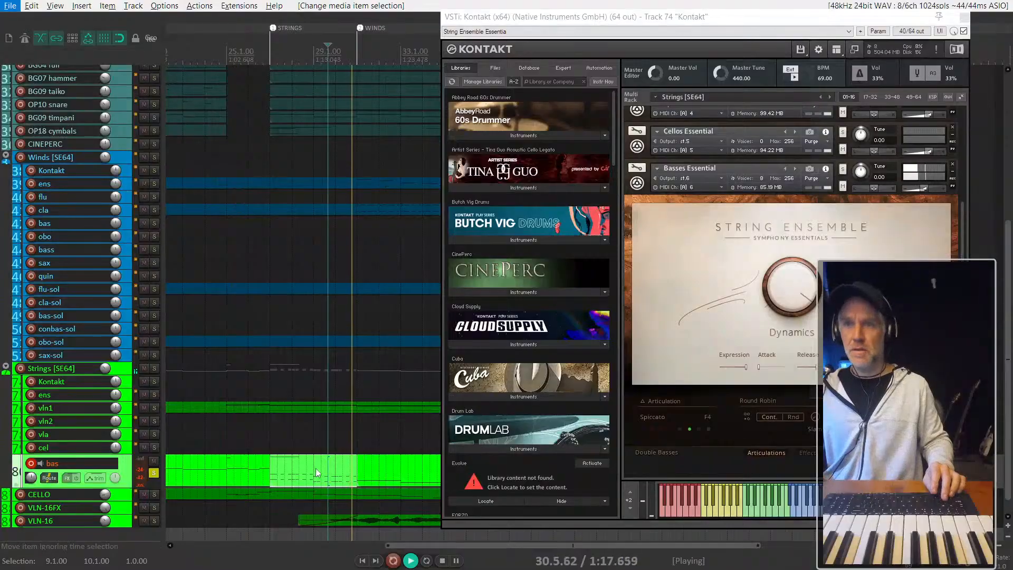
- Repeat the four-bar rhythmic bas section in back-to-back copies from bar 31 onward
scroll(316, 467, right, 3)
click(194, 481)
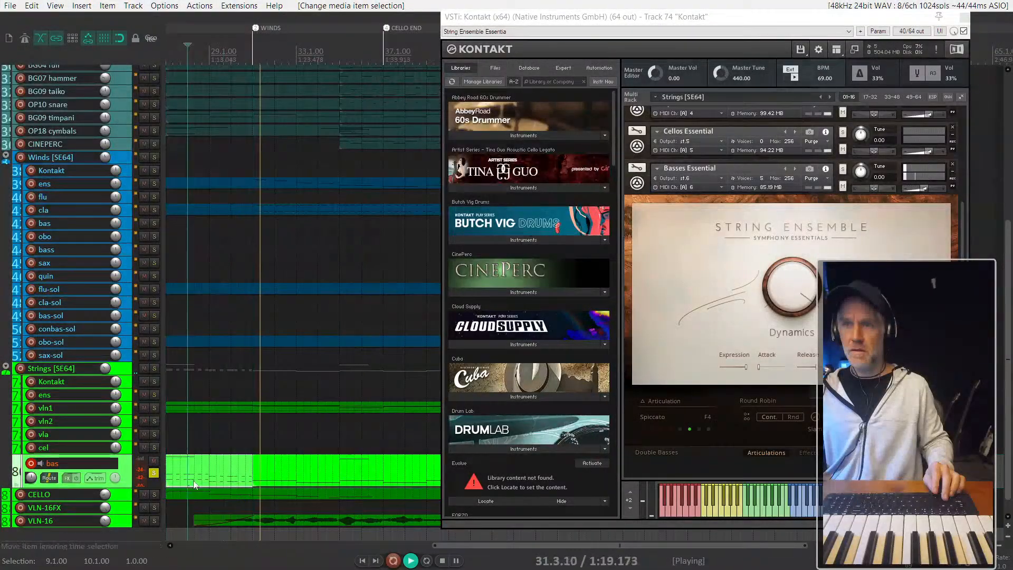
click(278, 473)
click(254, 472)
drag(254, 472, 340, 472)
key(space)
drag(218, 474, 303, 474)
scroll(353, 469, down, 1)
- Listen to the basses alone from bar 27, unsolo the bas track and play the full arrangement from the same bar
click(227, 471)
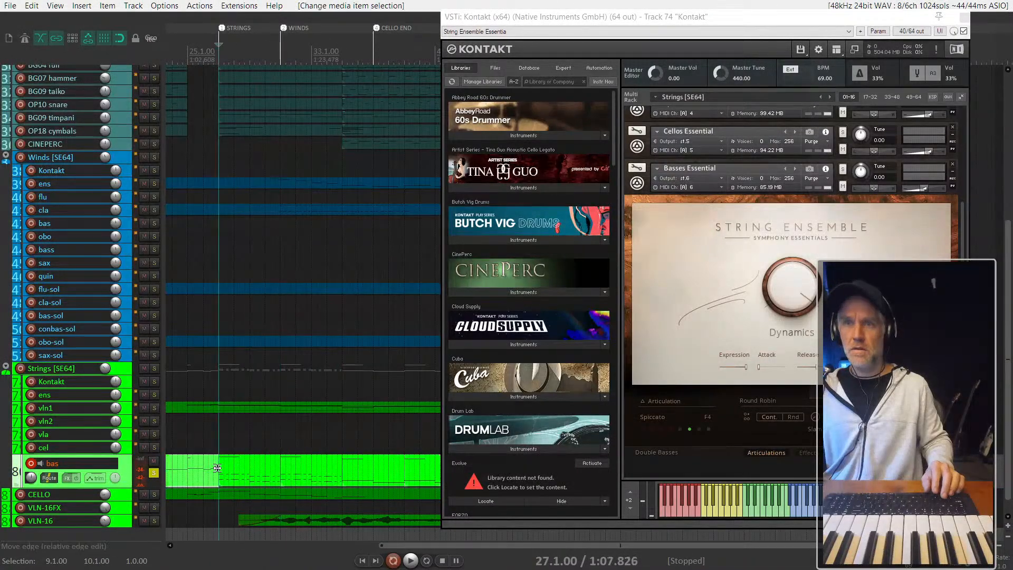
key(space)
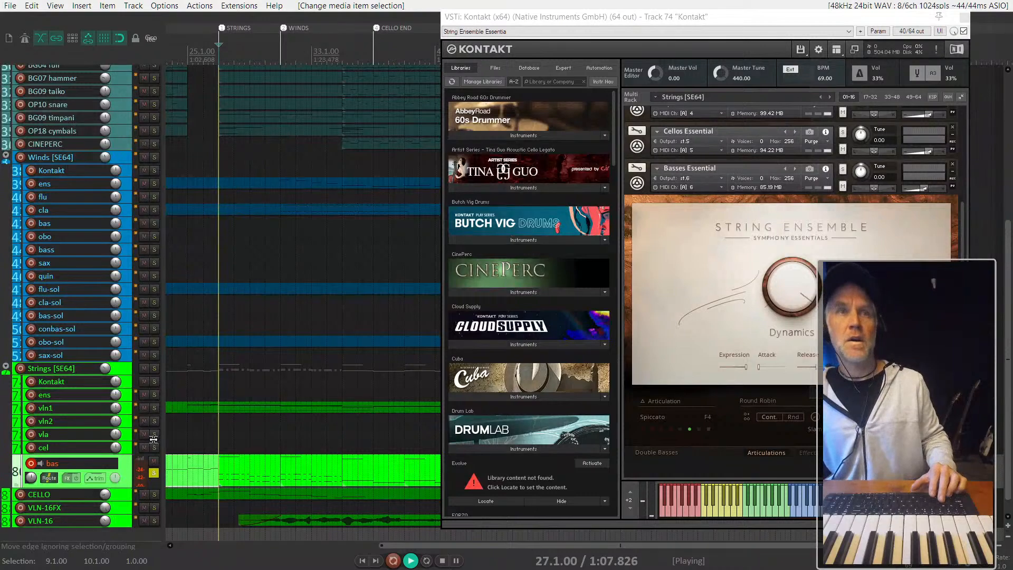
key(F6)
key(space)
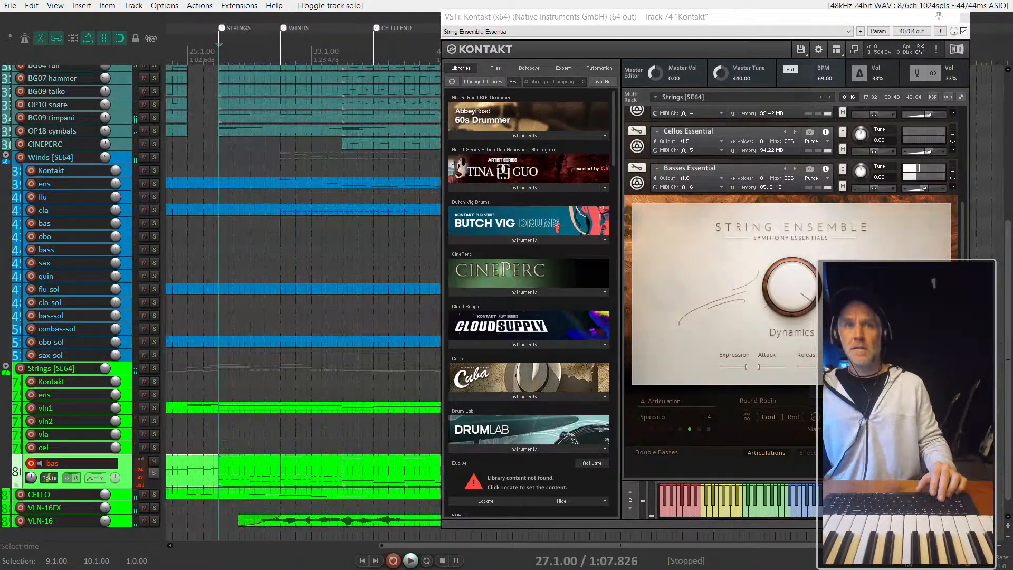
scroll(245, 461, down, 2)
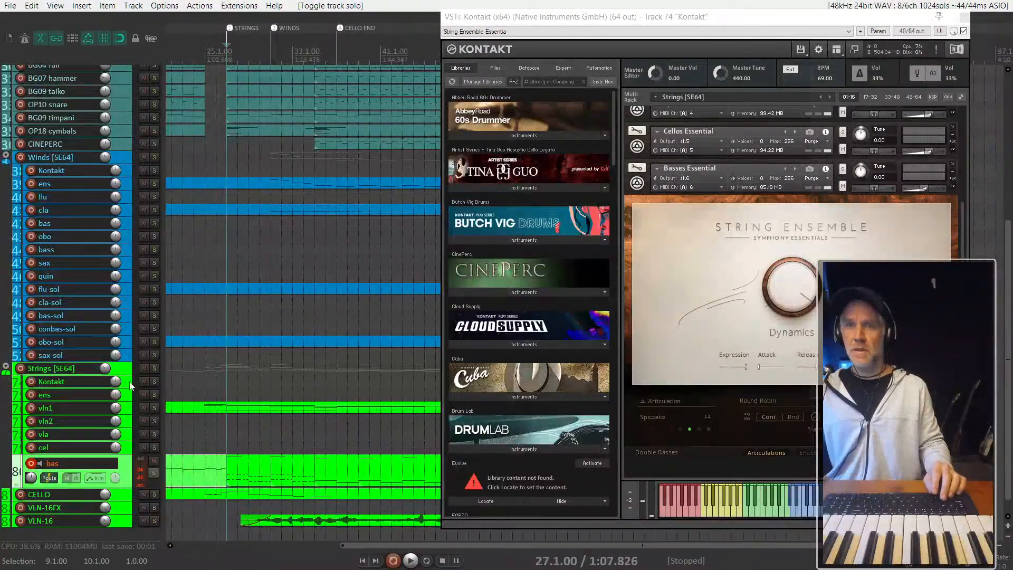
key(space)
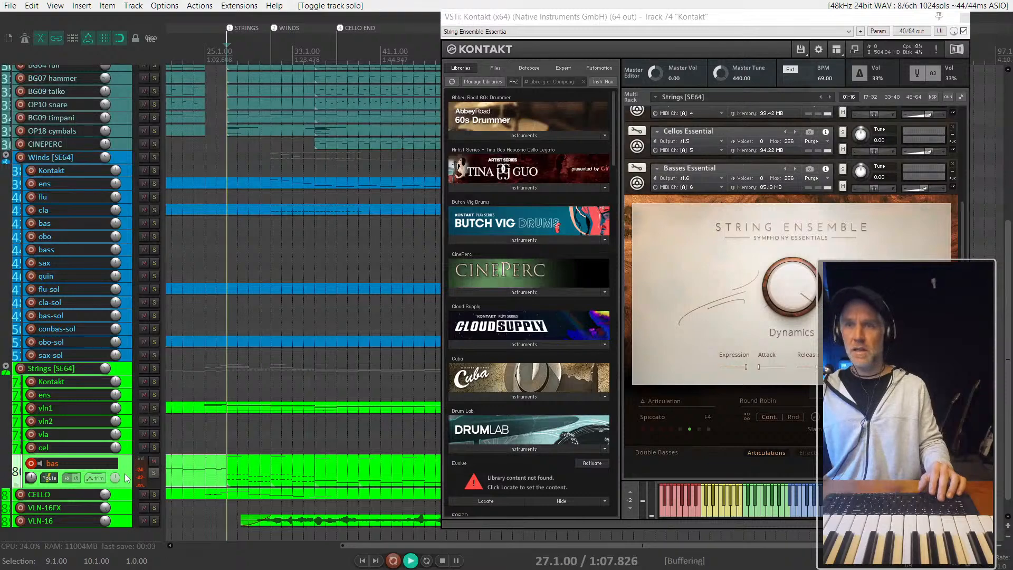
- Play the arrangement from bar 27, solo the bas track during playback and stop
key(space)
key(space)
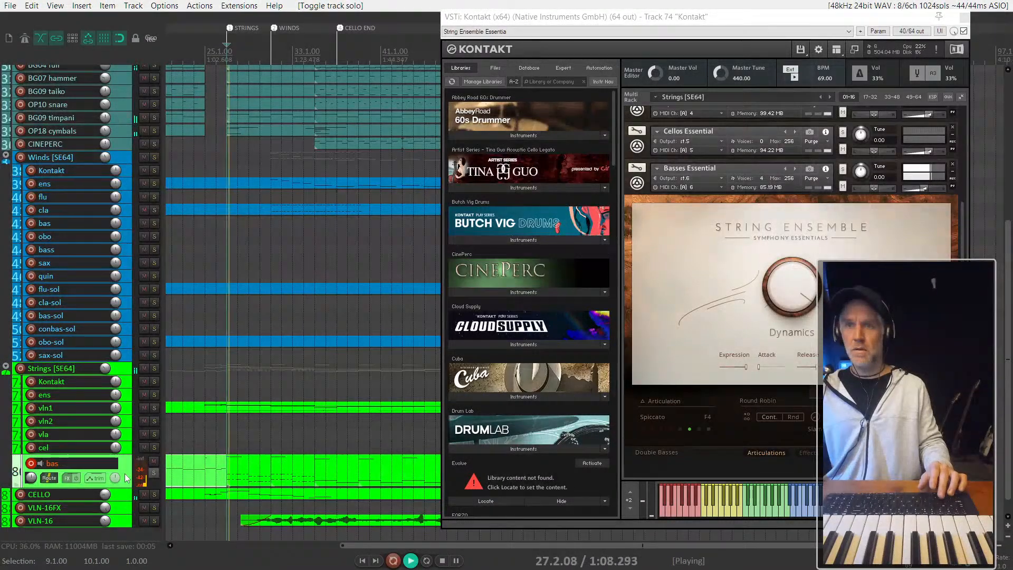
key(F6)
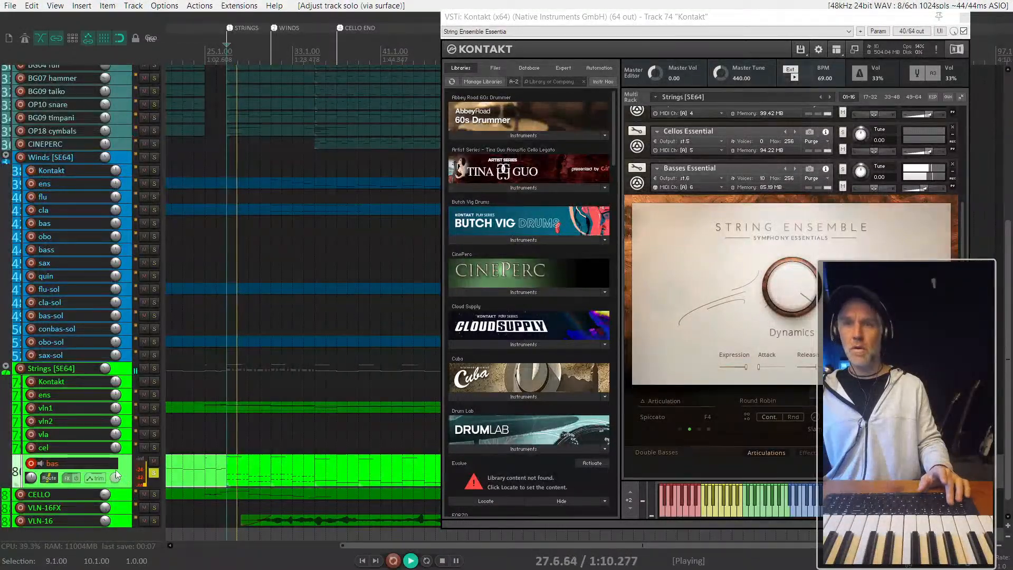
key(space)
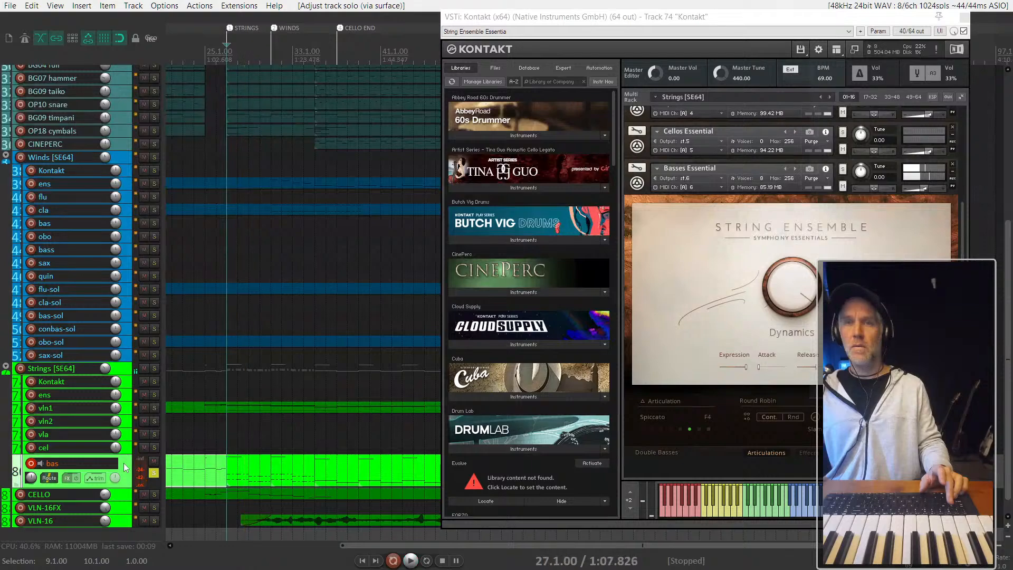
scroll(71, 438, down, 1)
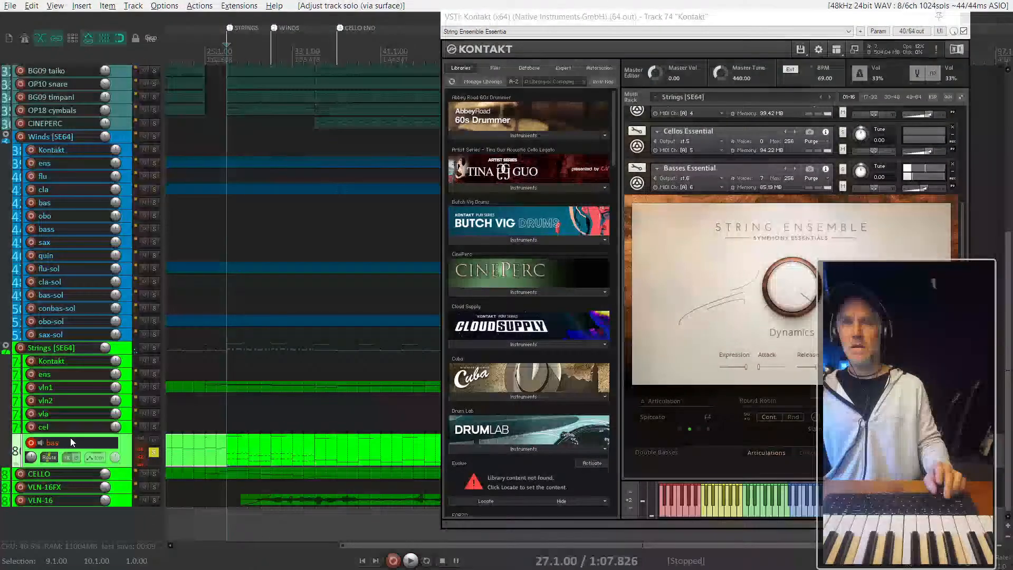
click(4, 347)
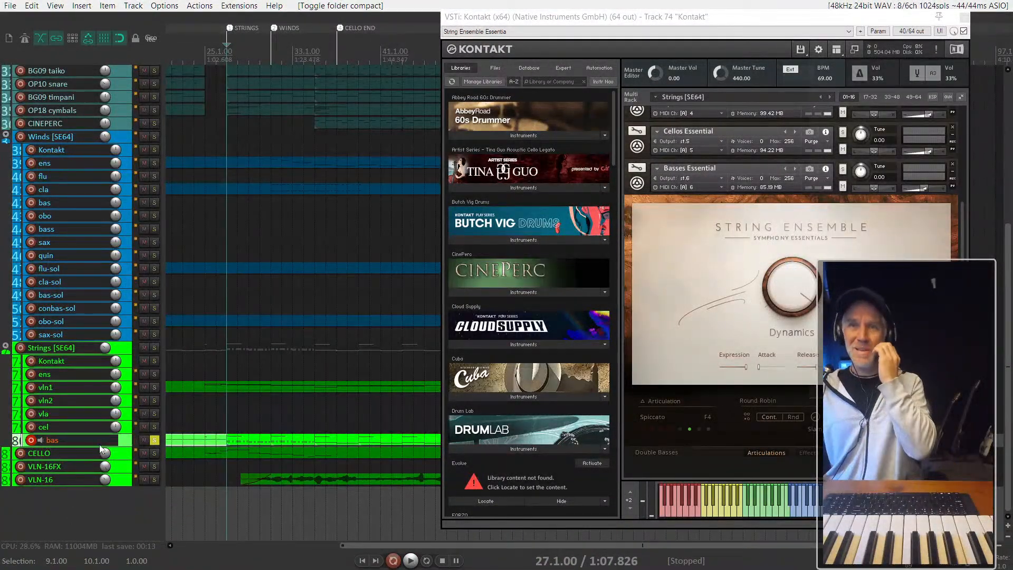
click(7, 348)
click(6, 348)
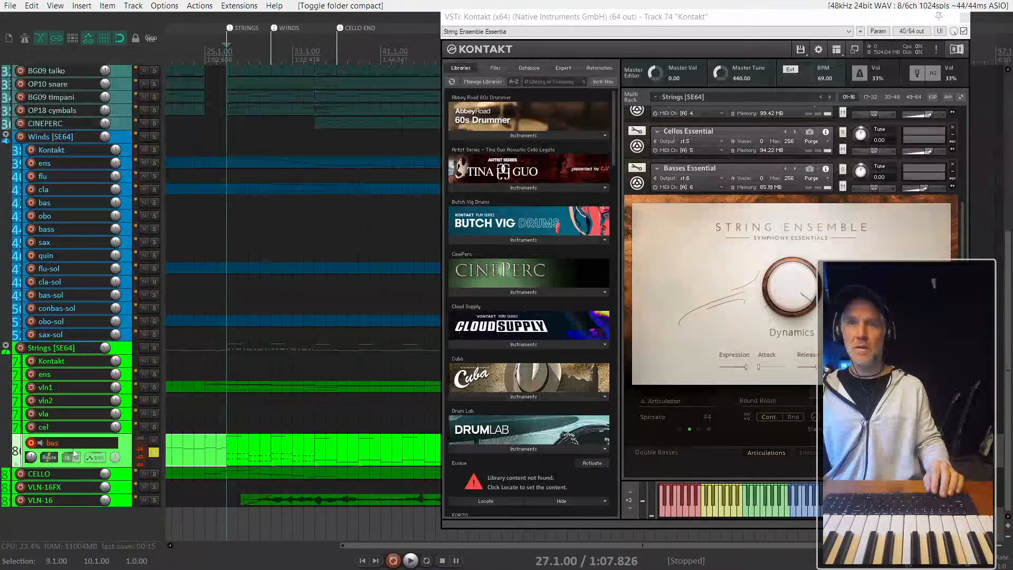
- Insert a REAKTOR track from the track templates below the VLN-16 track
right_click(122, 510)
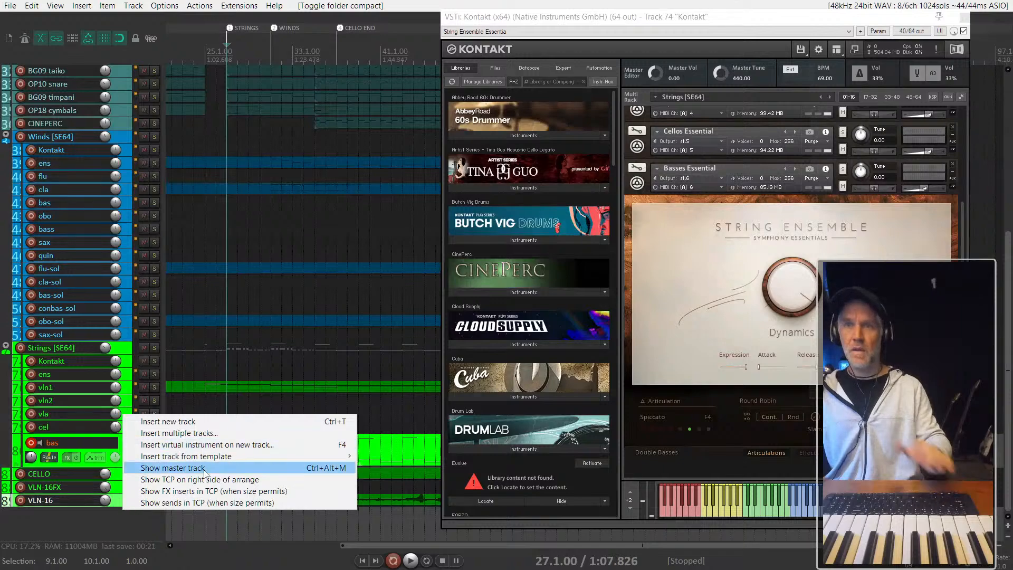
mouse_move(212, 459)
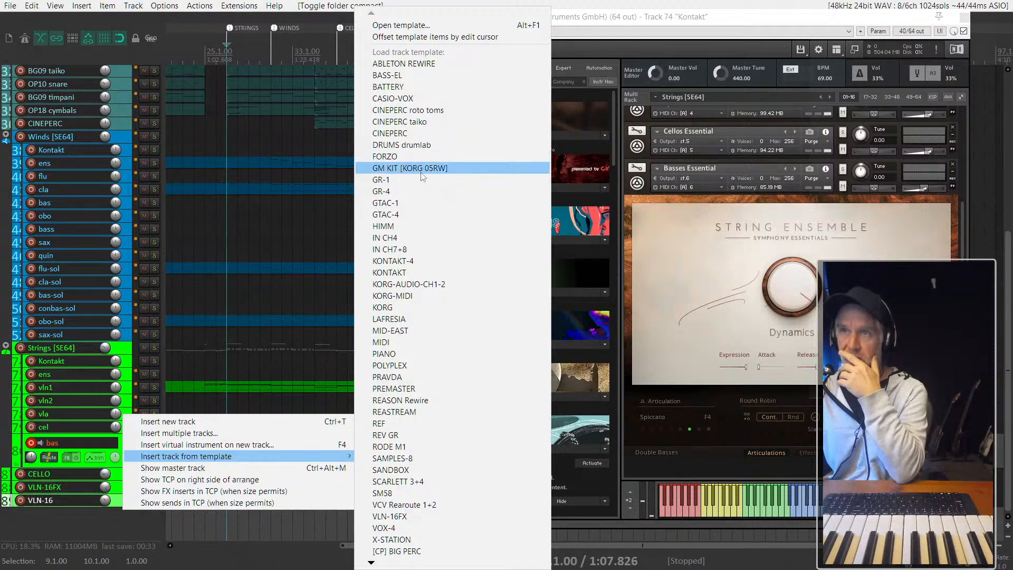
mouse_move(446, 564)
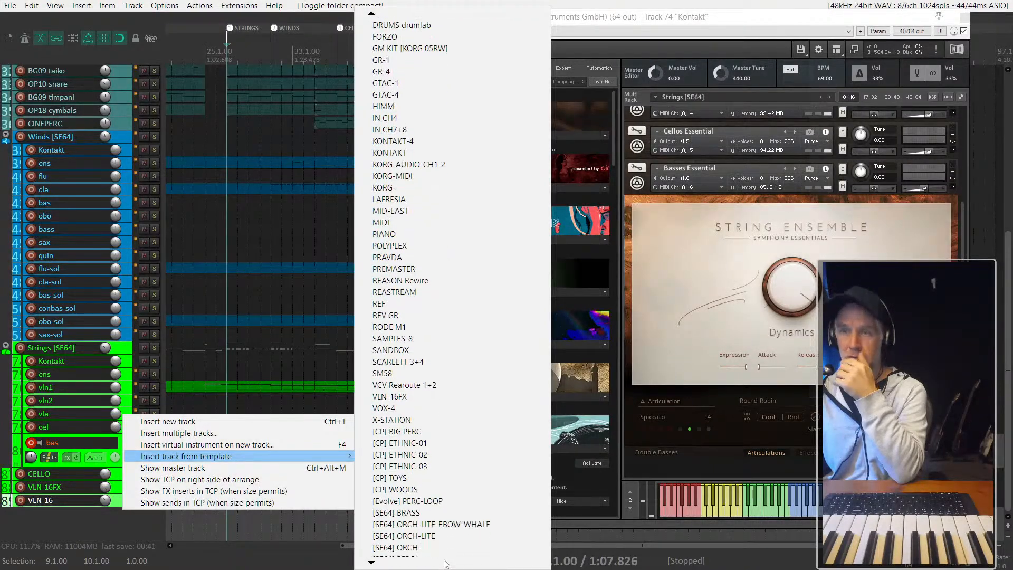
click(225, 551)
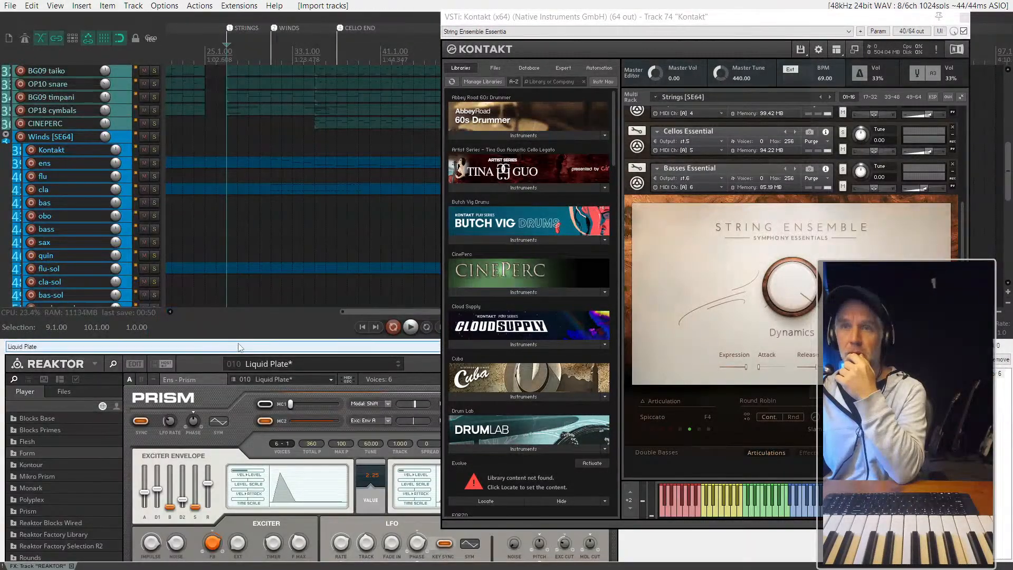
- Close the Kontakt window, then undock the REAKTOR effects window and place it as a floating window over the arrangement
click(968, 20)
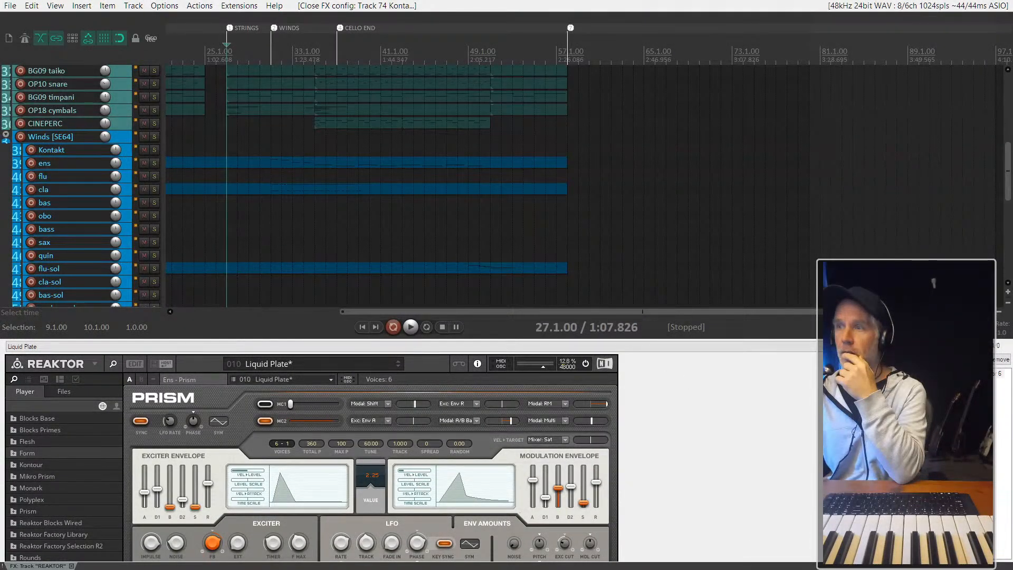
right_click(56, 565)
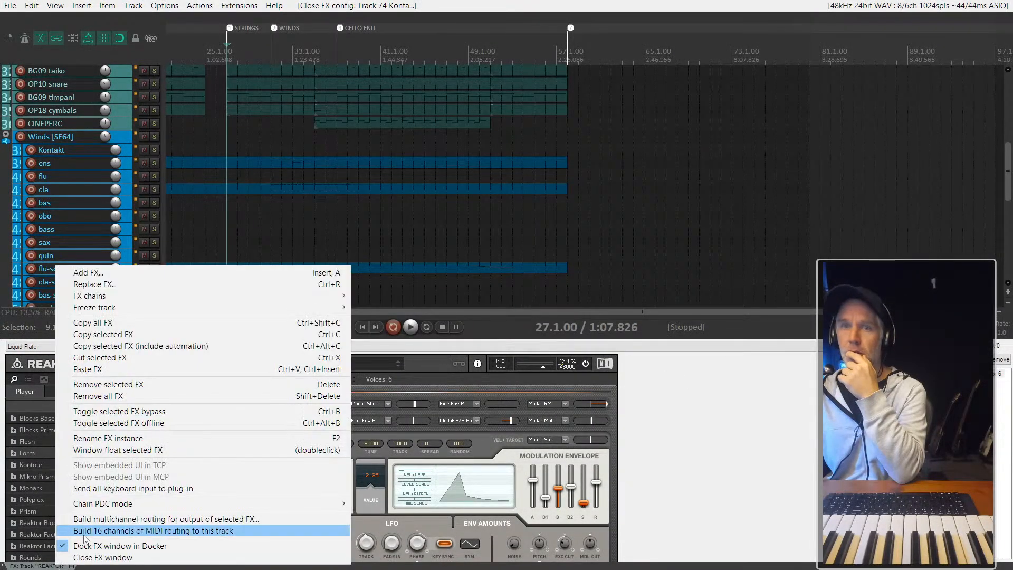
click(58, 545)
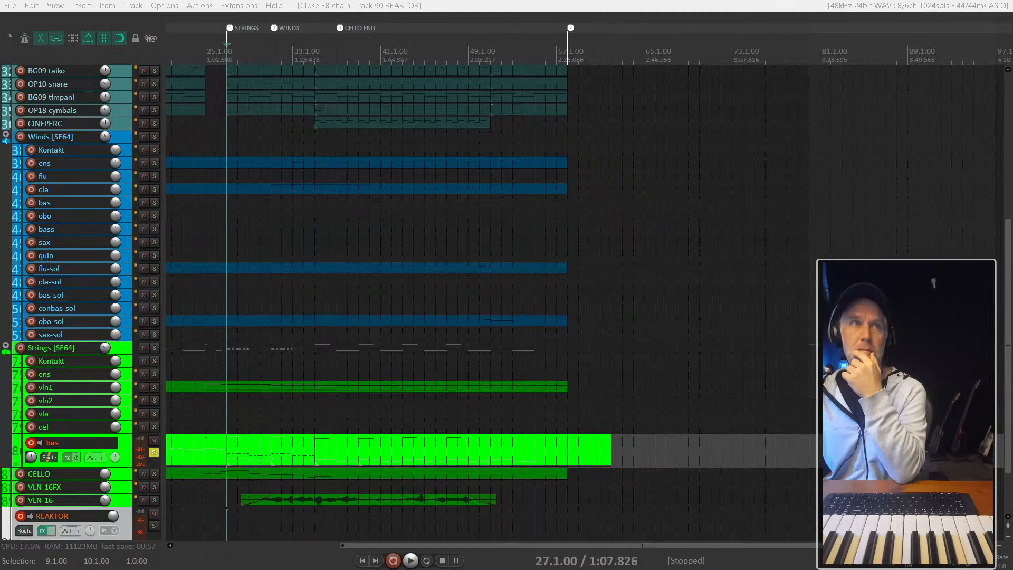
drag(0, 45, 765, 16)
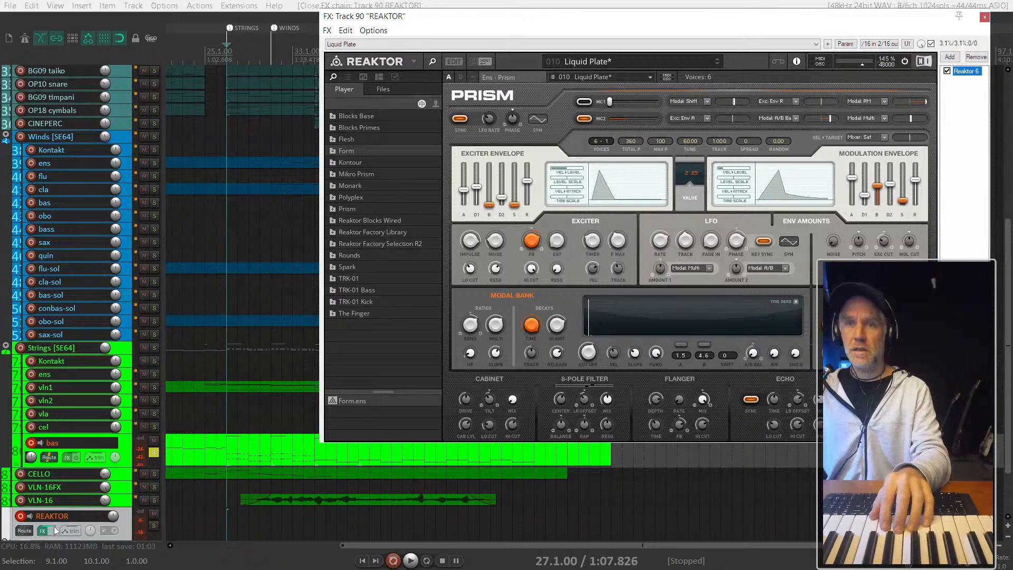
- Add a send from the REAKTOR track to BUS PREMASTER and lower the track volume to -7.72 dB
scroll(104, 490, down, 3)
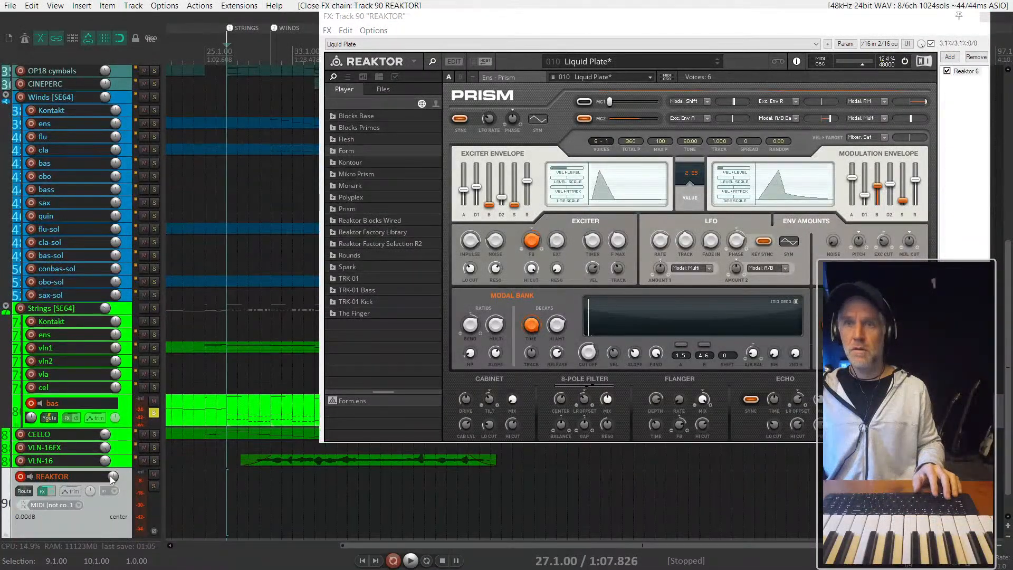
right_click(112, 477)
right_click(112, 477)
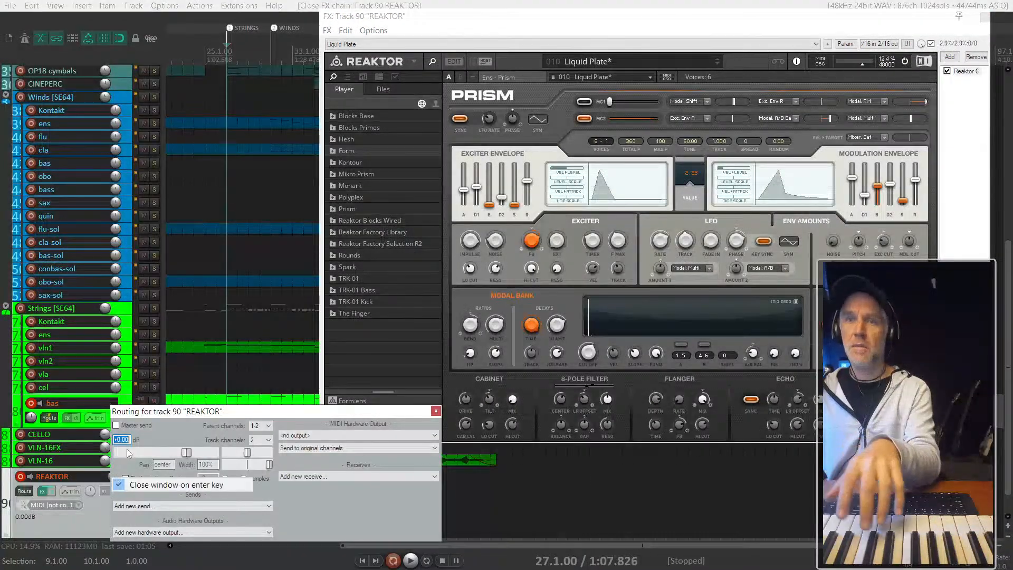
click(214, 505)
click(214, 506)
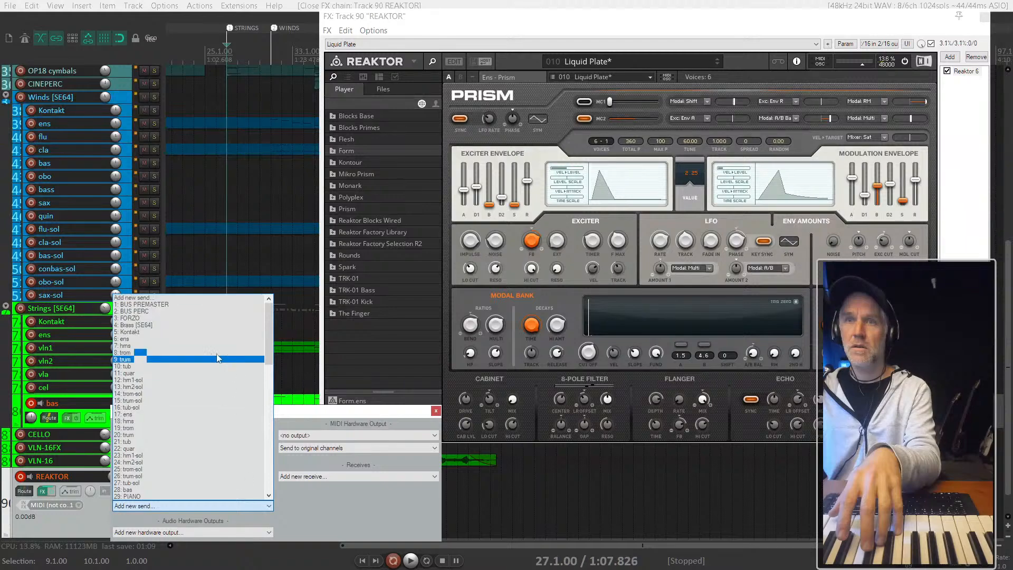
click(205, 305)
key(Escape)
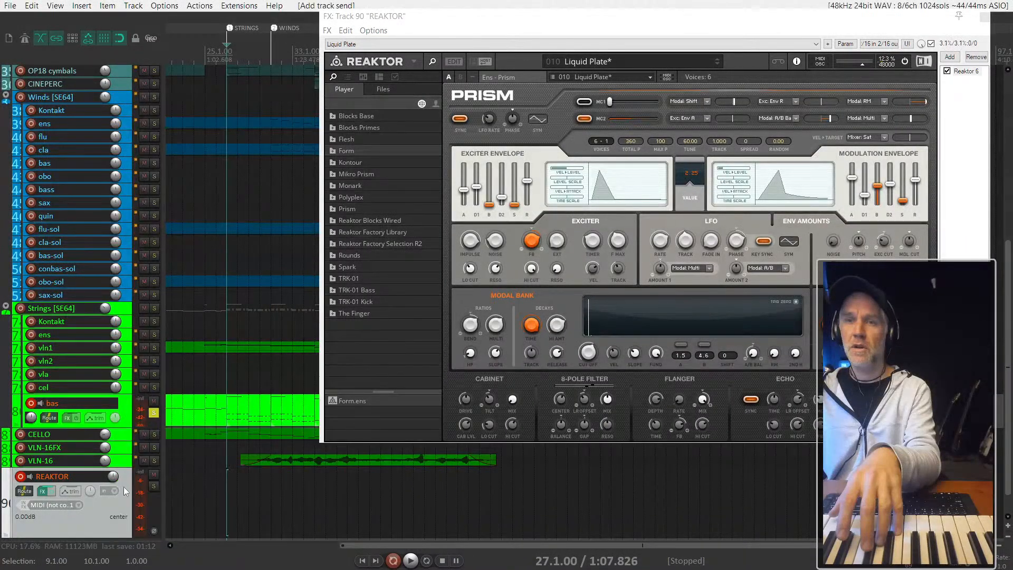
scroll(112, 478, down, 5)
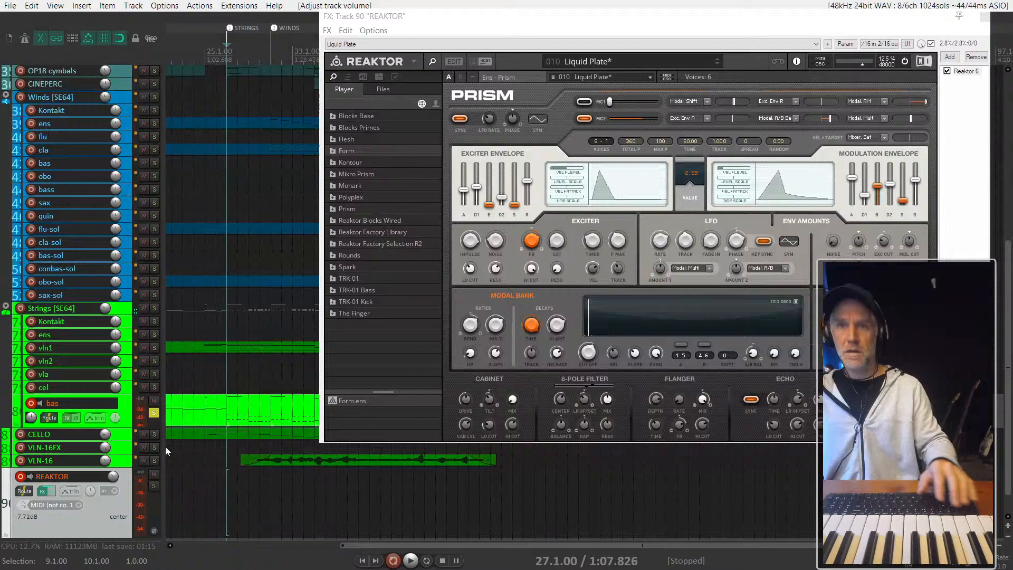
- Solo the REAKTOR and bas tracks together
ctrl+click(155, 486)
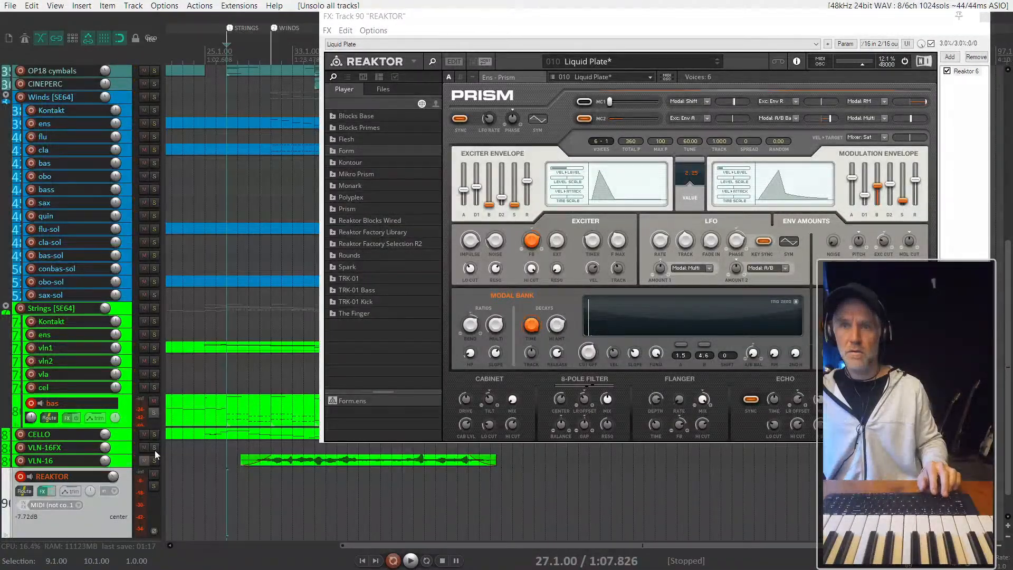
click(153, 413)
ctrl+click(153, 486)
click(153, 486)
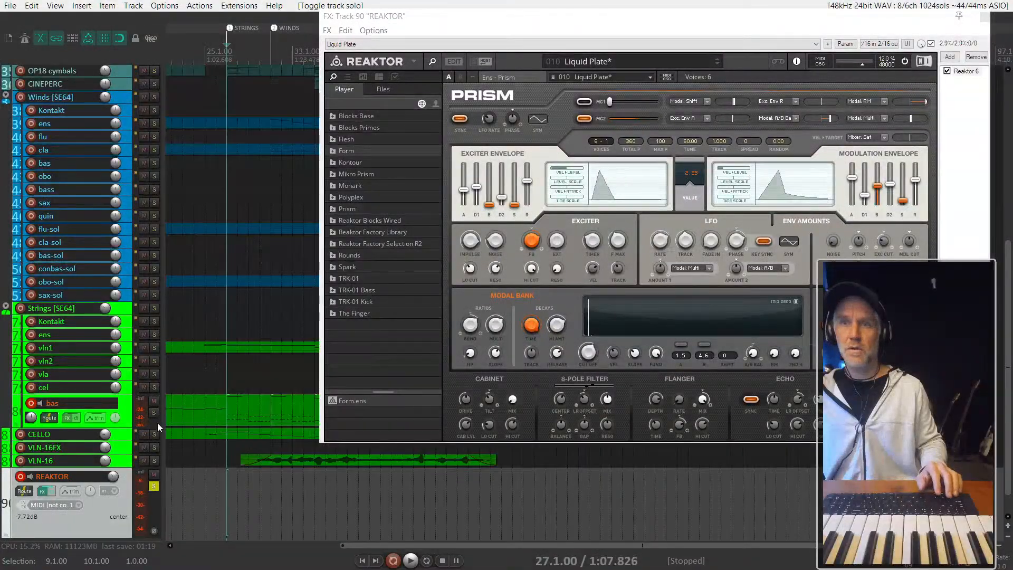
click(153, 413)
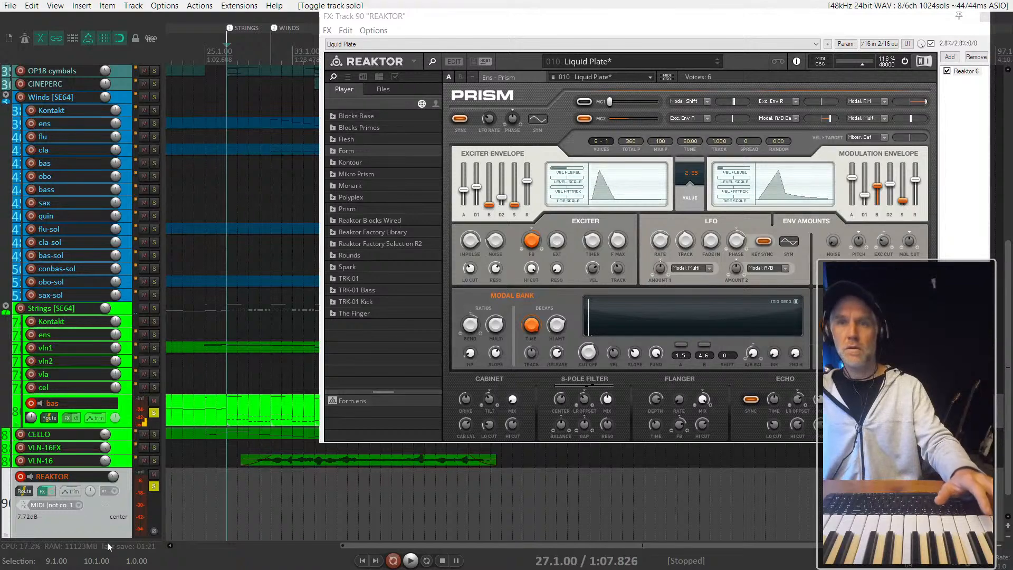
- Set the REAKTOR track's record input to all MIDI inputs on all channels
click(74, 505)
mouse_move(121, 482)
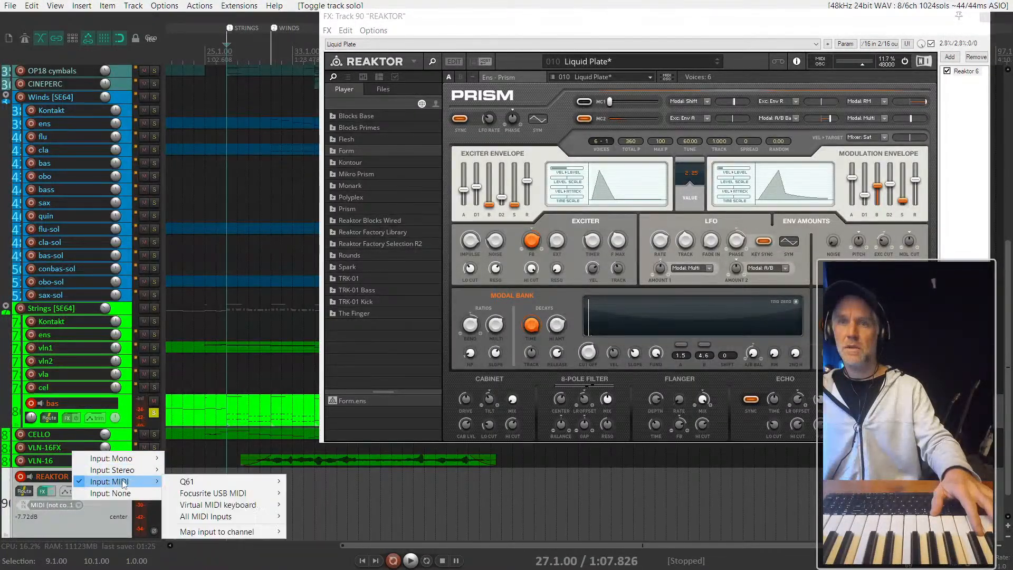
mouse_move(222, 481)
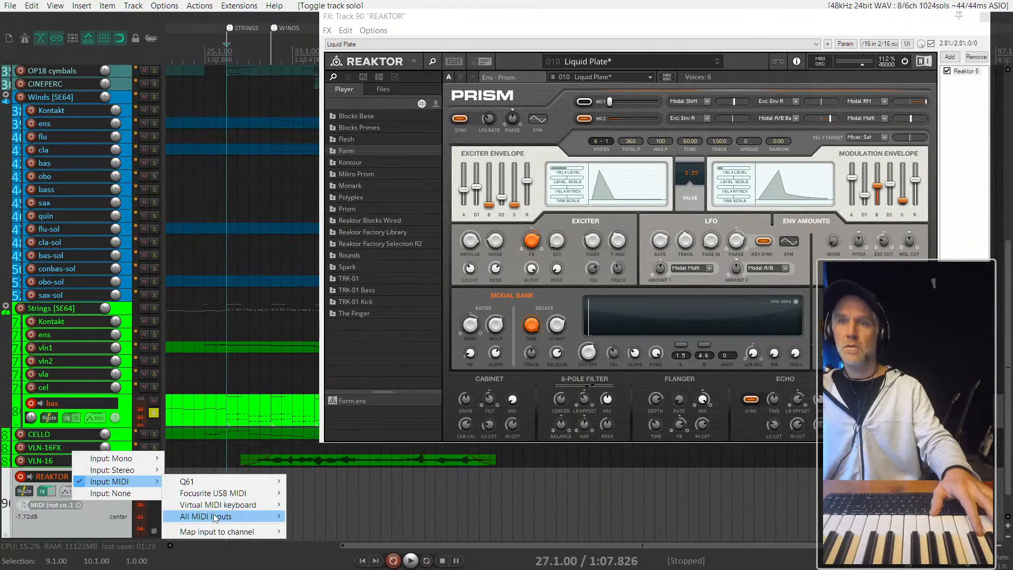
mouse_move(264, 516)
click(323, 331)
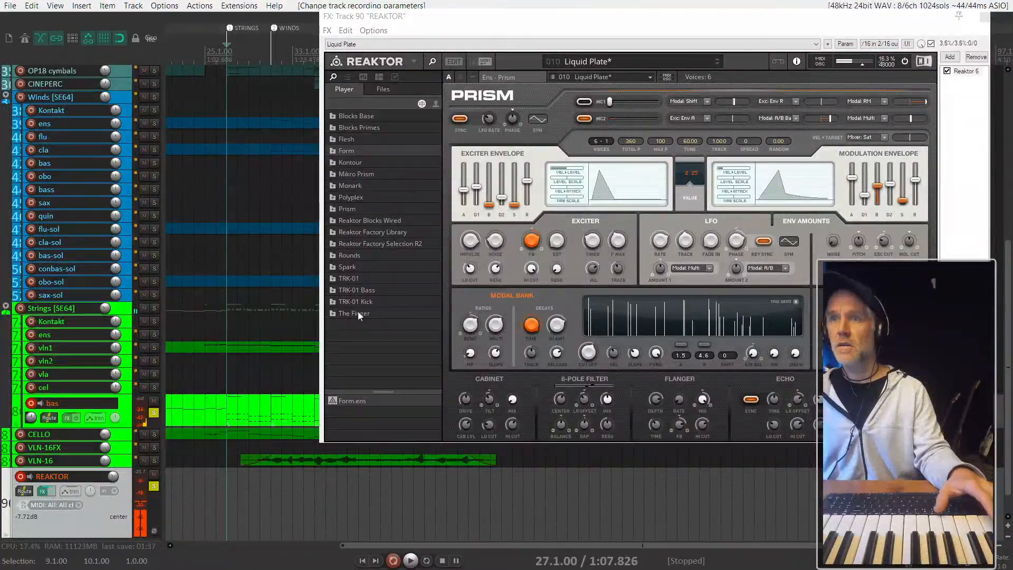
- Look through the Rounds, Form and Kontour folders in Reaktor's library browser
click(348, 255)
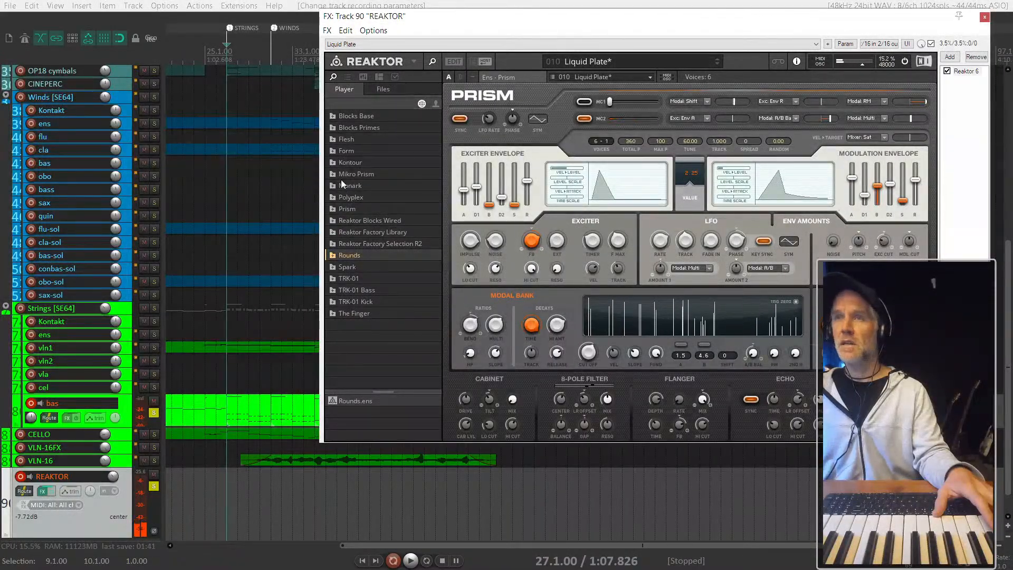
click(348, 151)
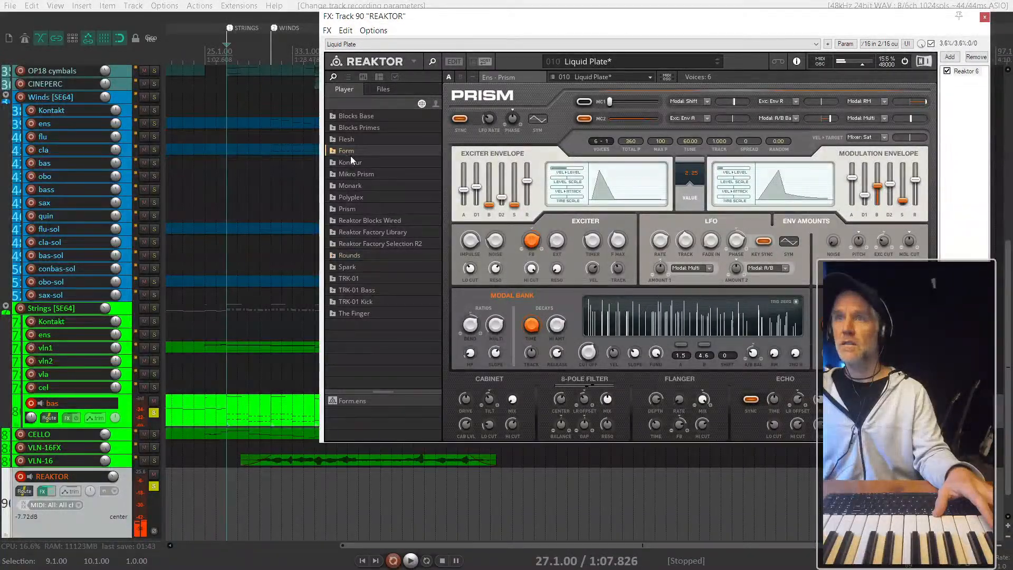
click(351, 165)
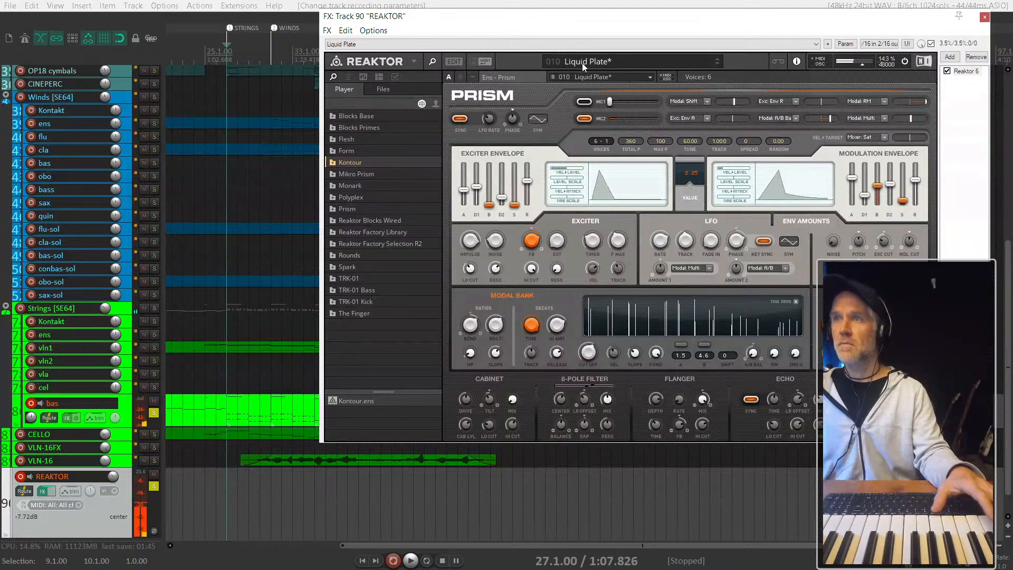
- Step forward through the Prism presets to Emperor, then back to Ethnic Flute
click(719, 64)
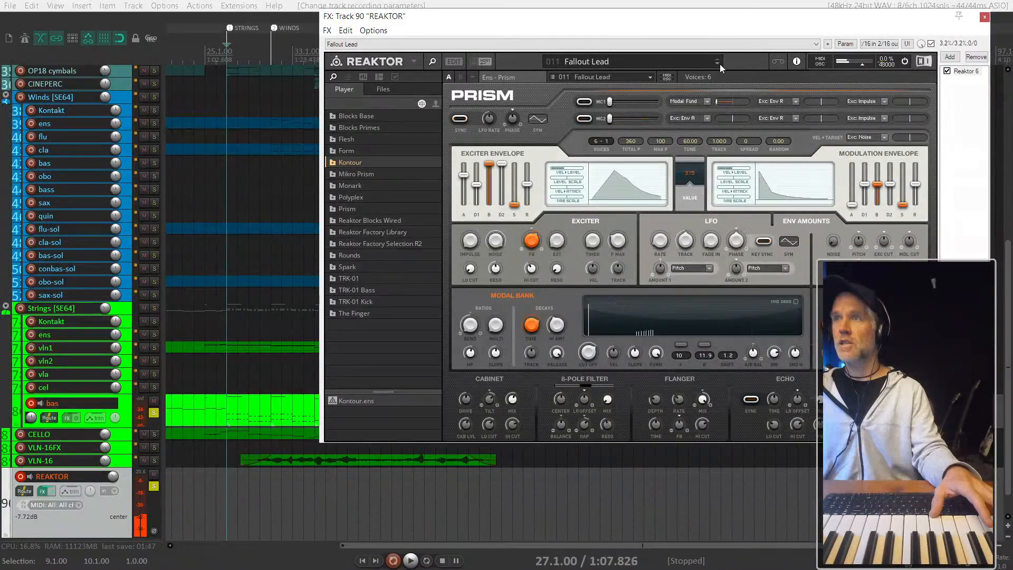
click(718, 64)
click(718, 63)
click(719, 64)
click(718, 64)
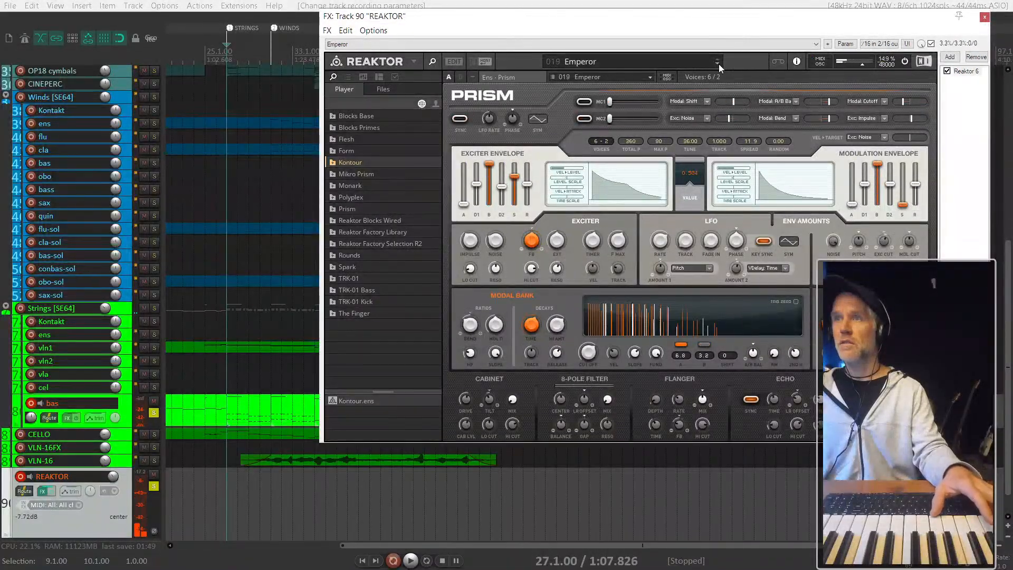
click(717, 60)
click(717, 60)
click(718, 60)
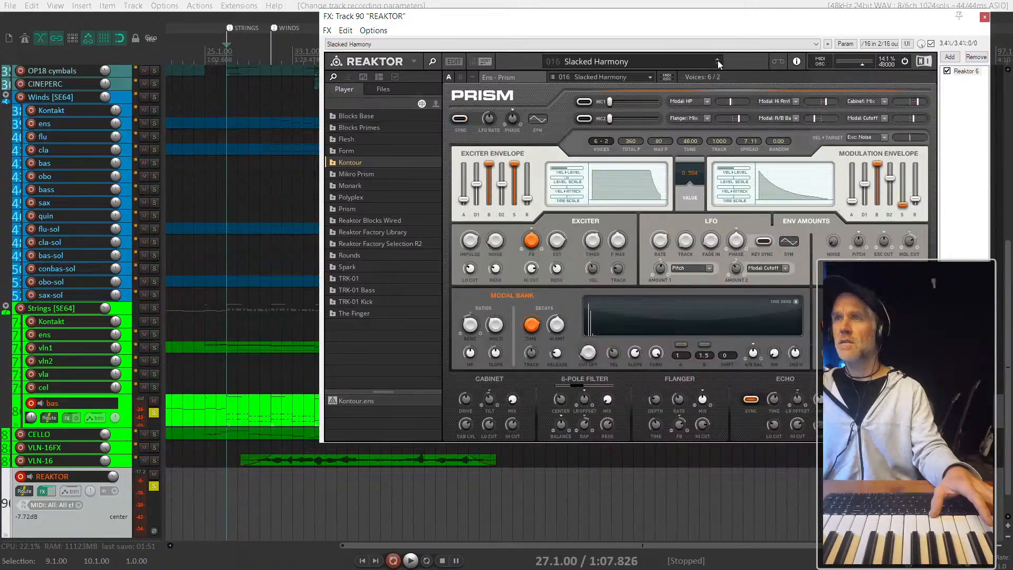
click(717, 60)
- Look through the full list of Prism presets, keeping the current one
click(677, 63)
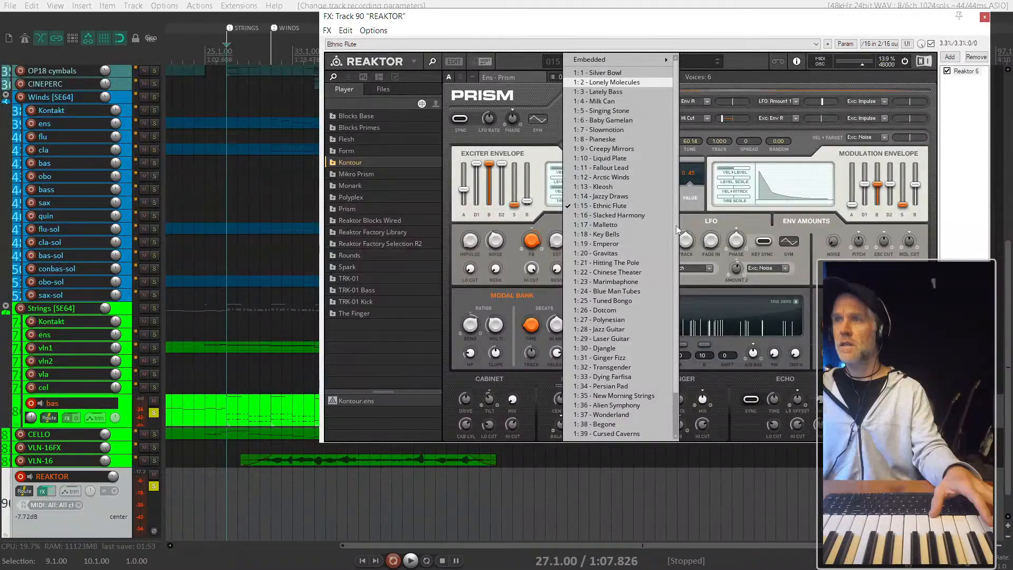
scroll(647, 427, down, 2)
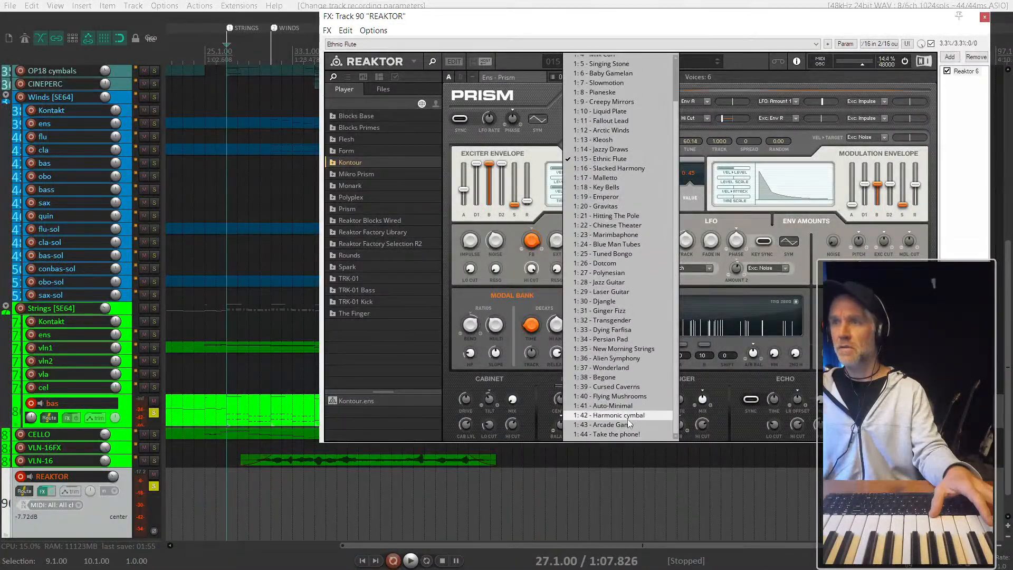
scroll(630, 380, up, 3)
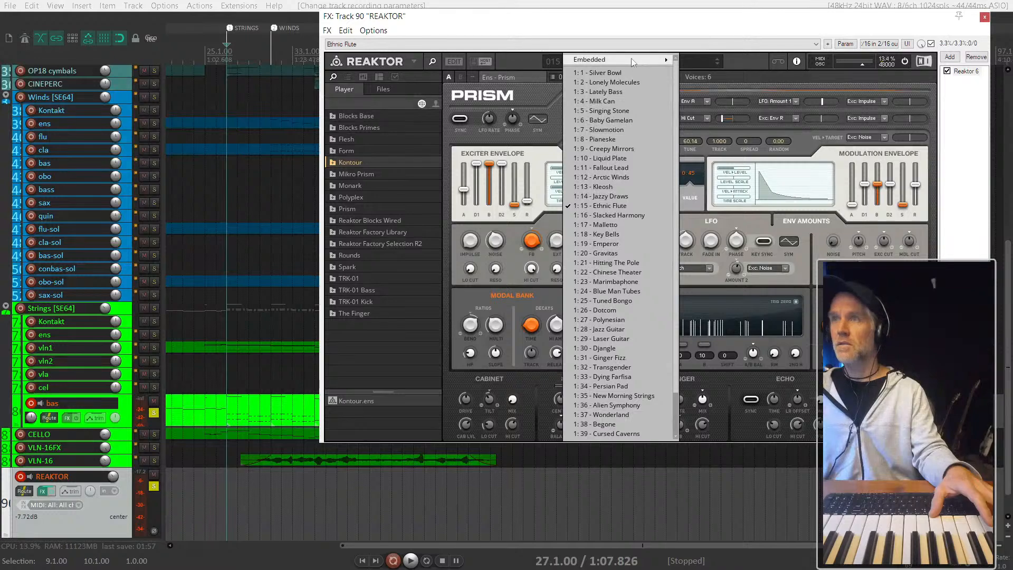
click(816, 44)
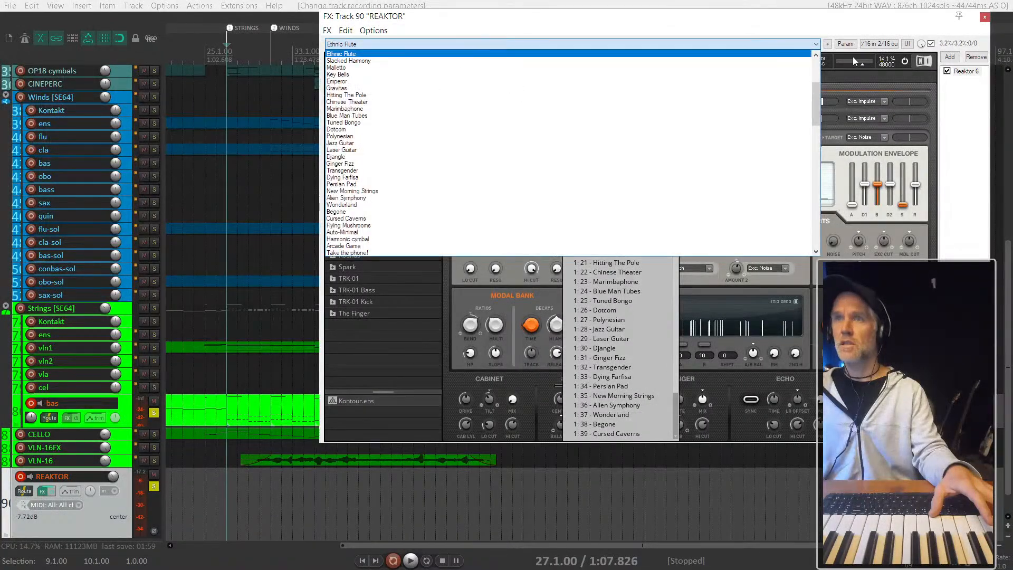
click(906, 69)
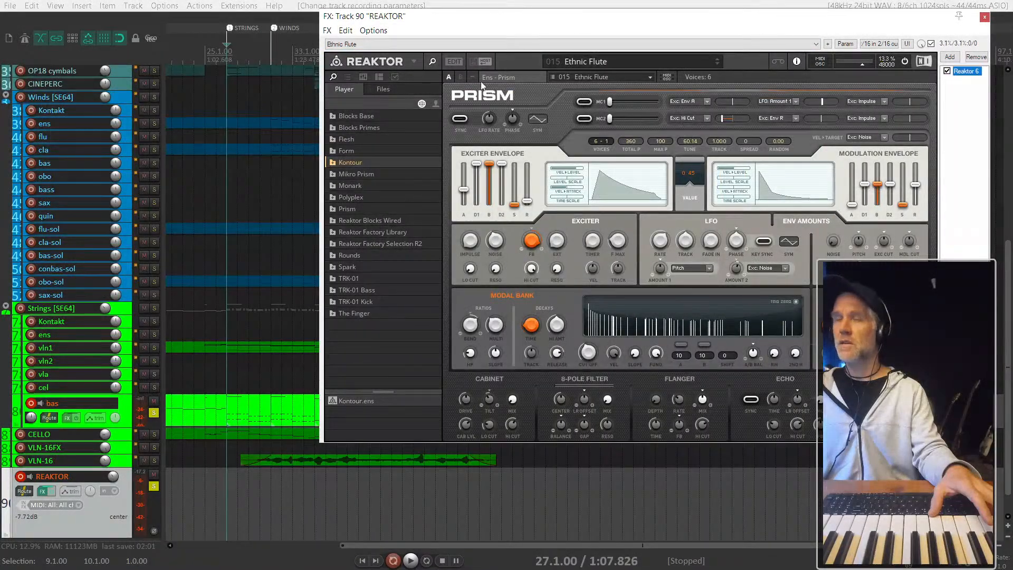
- Load the Kontour ensemble from its library folder into Reaktor, discarding the changes to Prism
click(361, 161)
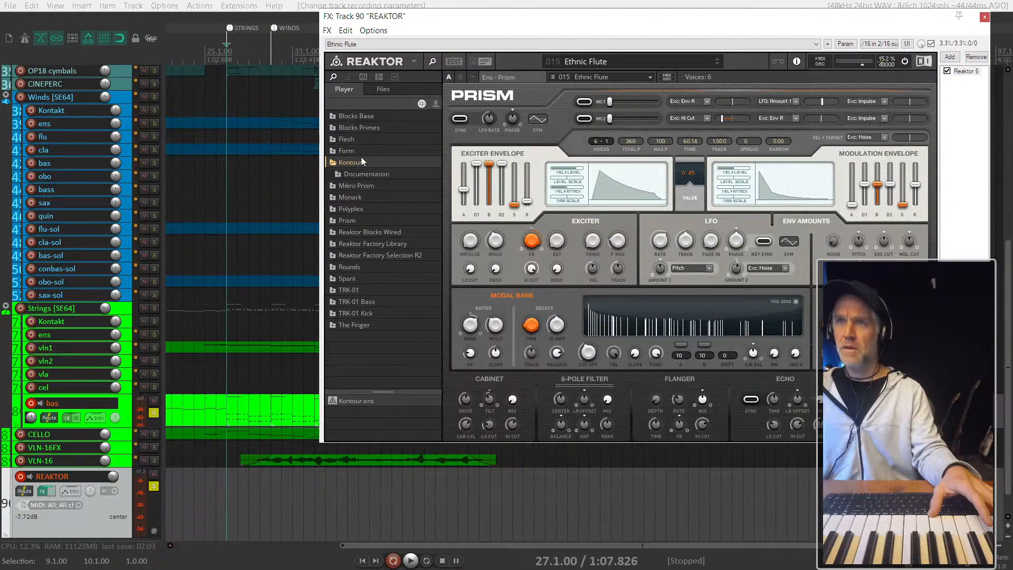
click(357, 402)
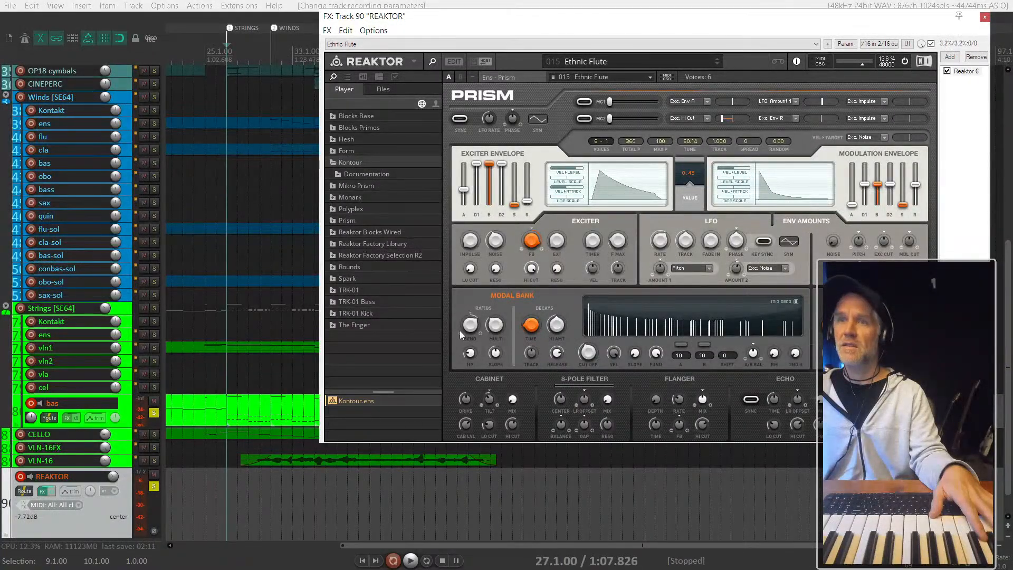
double_click(352, 401)
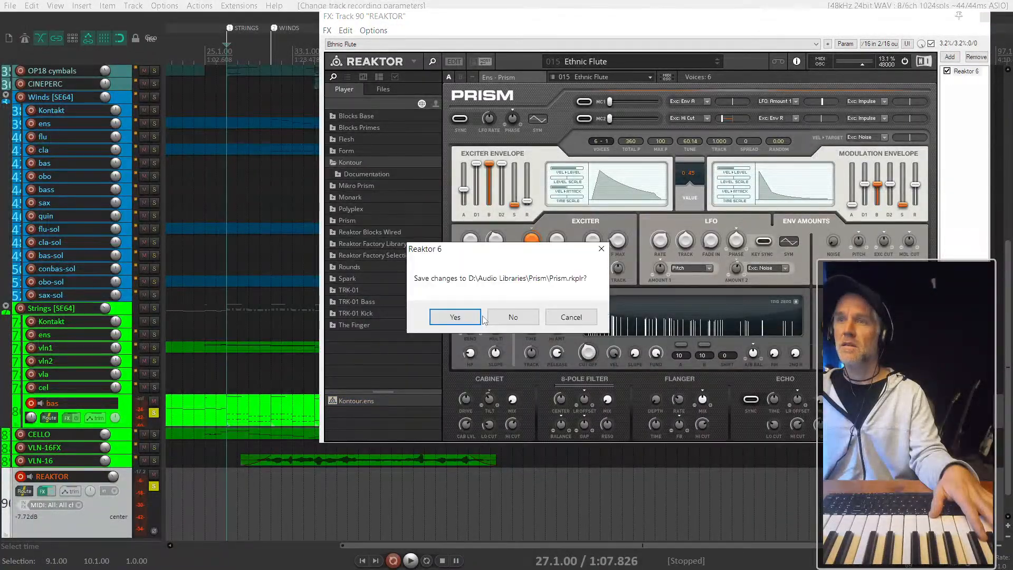
click(513, 317)
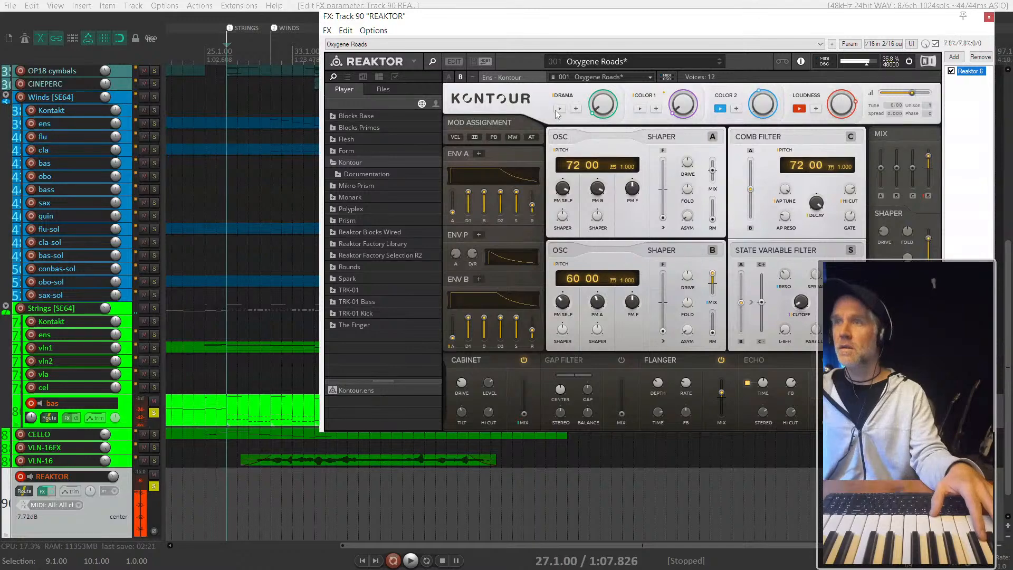
- Step forward through the Kontour presets to Afrobeat, then back to Block
click(720, 65)
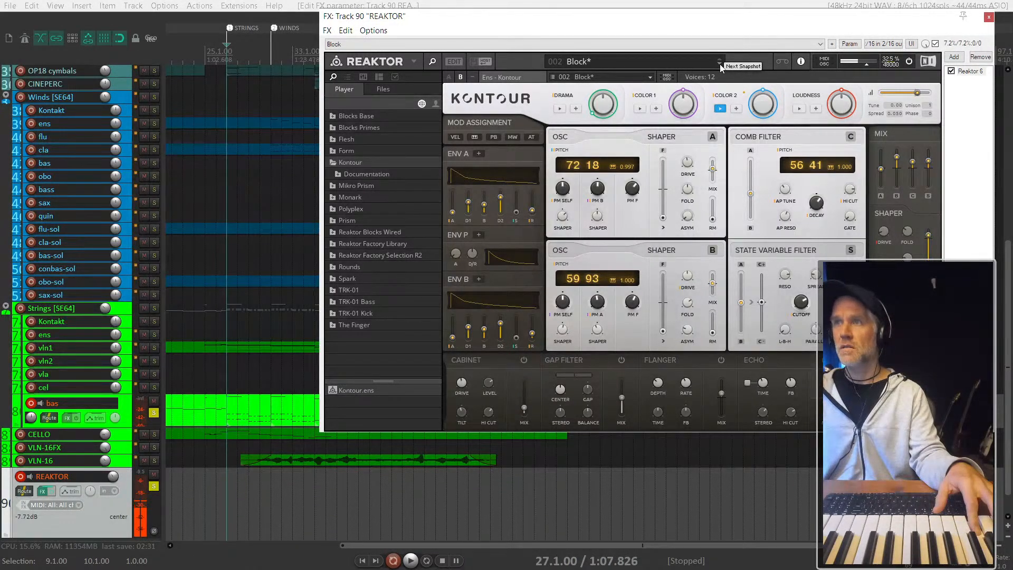
click(720, 65)
click(720, 64)
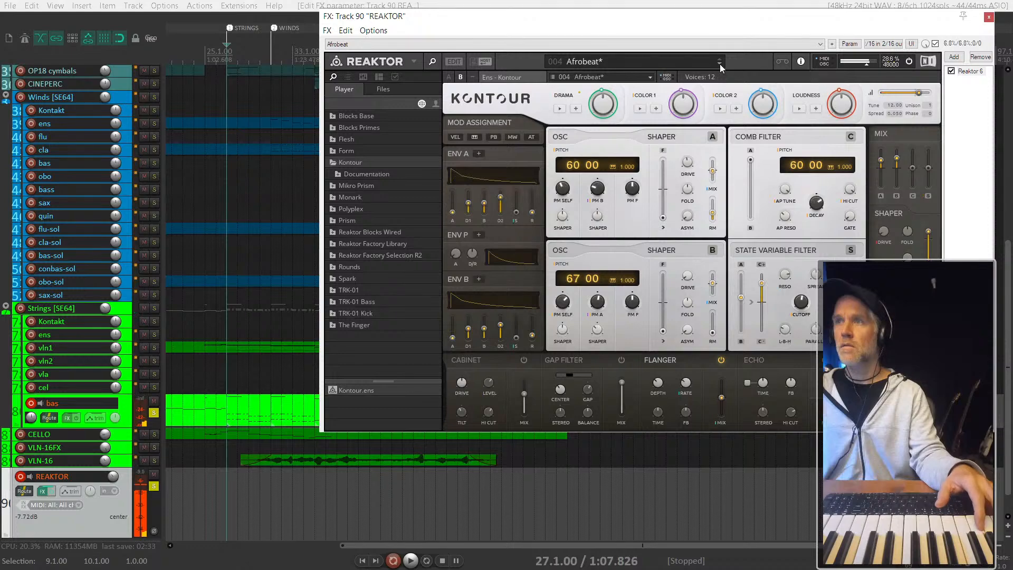
click(719, 61)
click(720, 60)
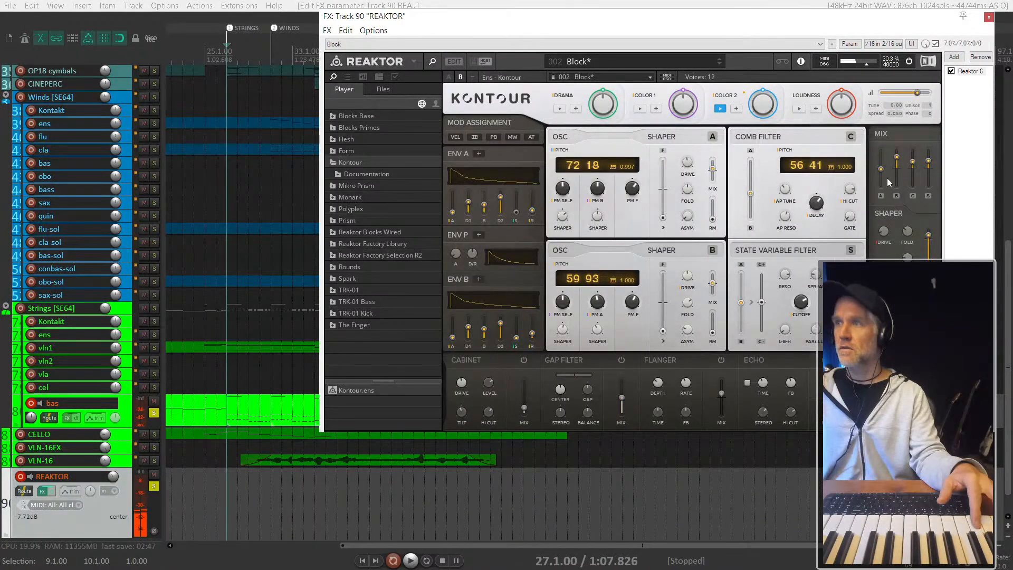
- Adjust the A level in the Block preset's mix and raise envelope A's attack to about 18.5
mouse_move(881, 176)
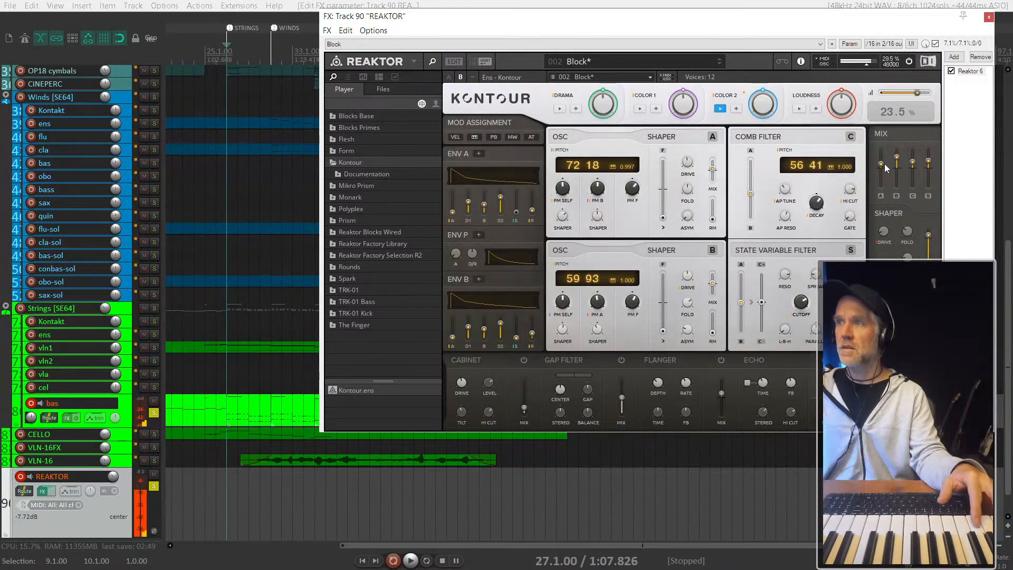
mouse_move(884, 164)
mouse_down()
mouse_move(880, 145)
mouse_move(884, 160)
mouse_up()
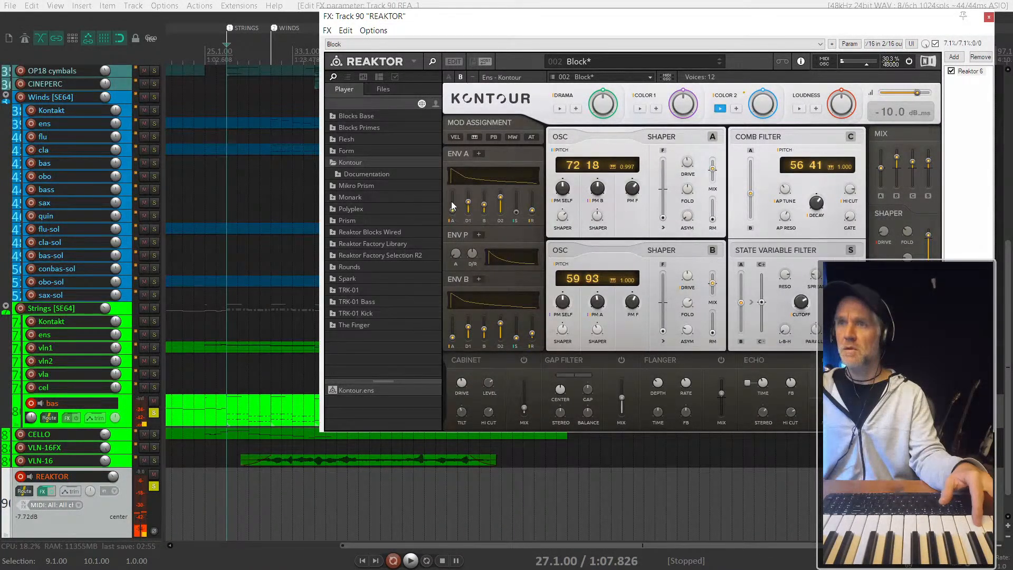
drag(452, 205, 454, 201)
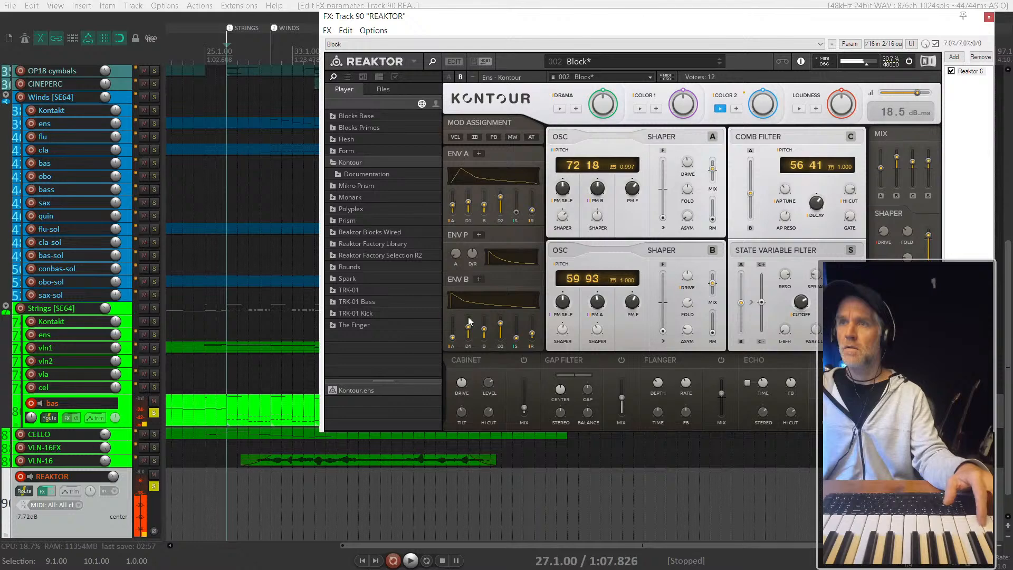
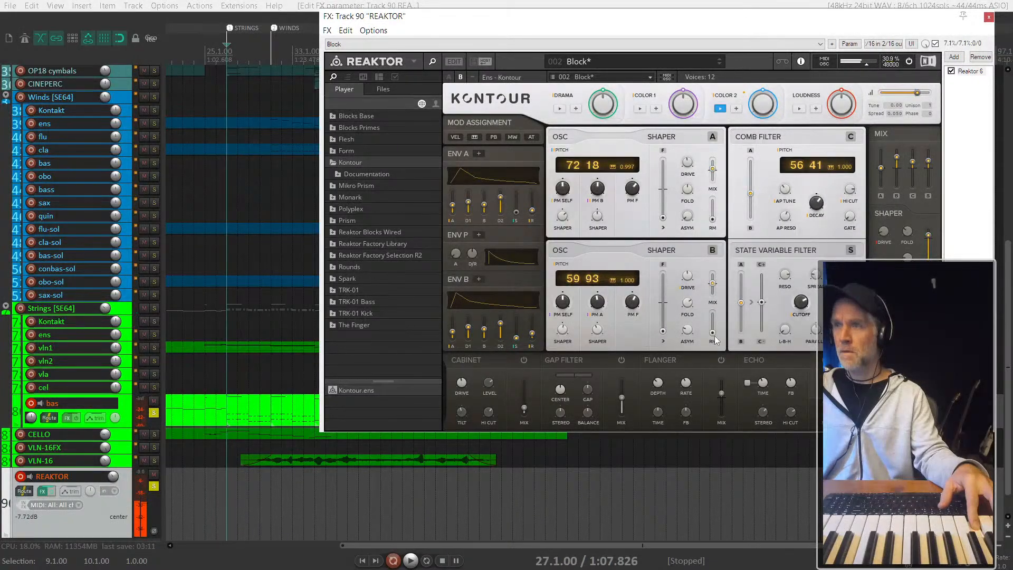
- Try a different shaper mix level on Kontour's oscillator B, and reset that mix to its default
drag(714, 285, 716, 338)
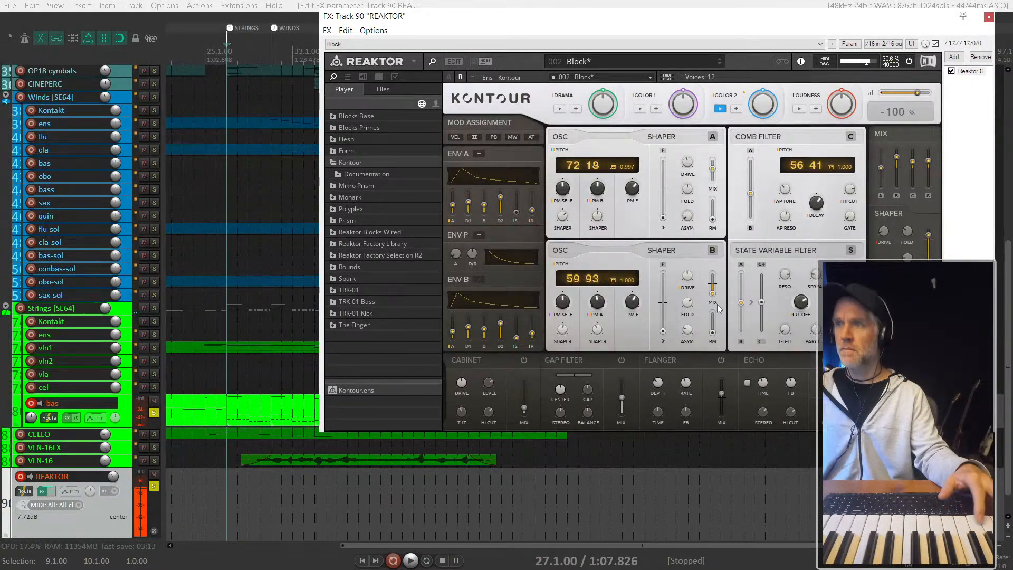
right_click(713, 275)
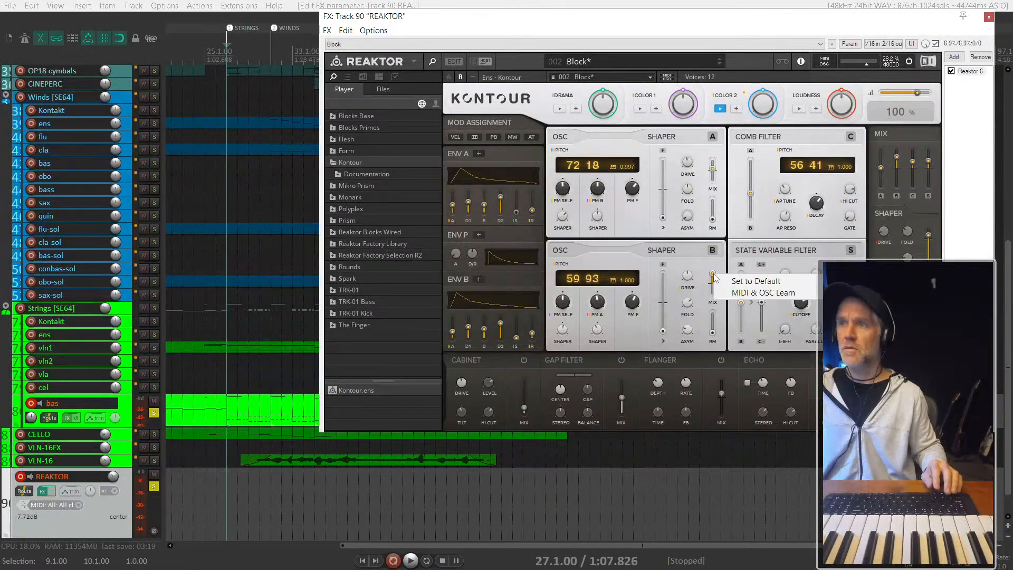
click(755, 280)
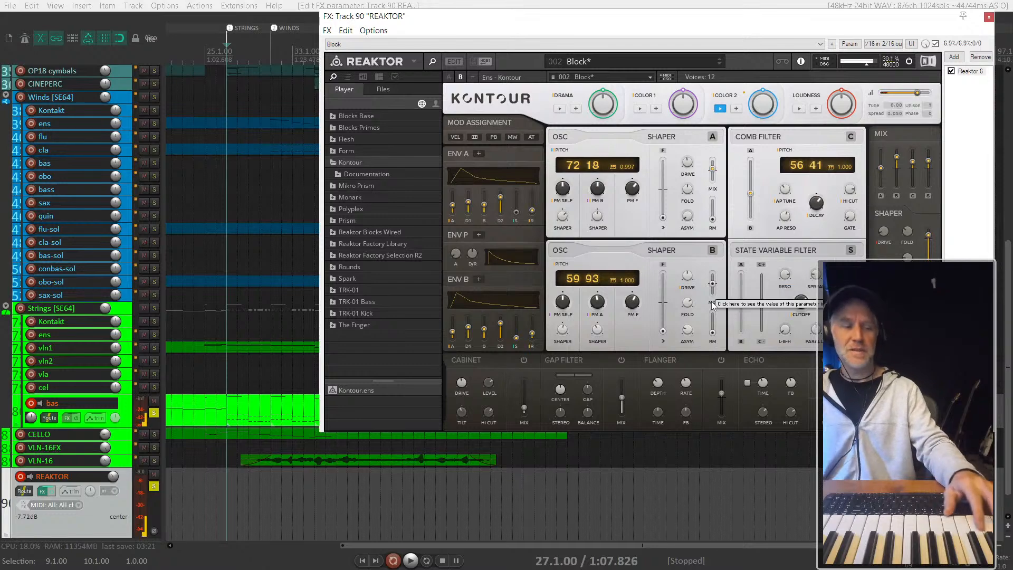
- Close the Reaktor window, copy the rhythmic bas item at bar 27 onto the REAKTOR track, and briefly play it
scroll(220, 507, up, 3)
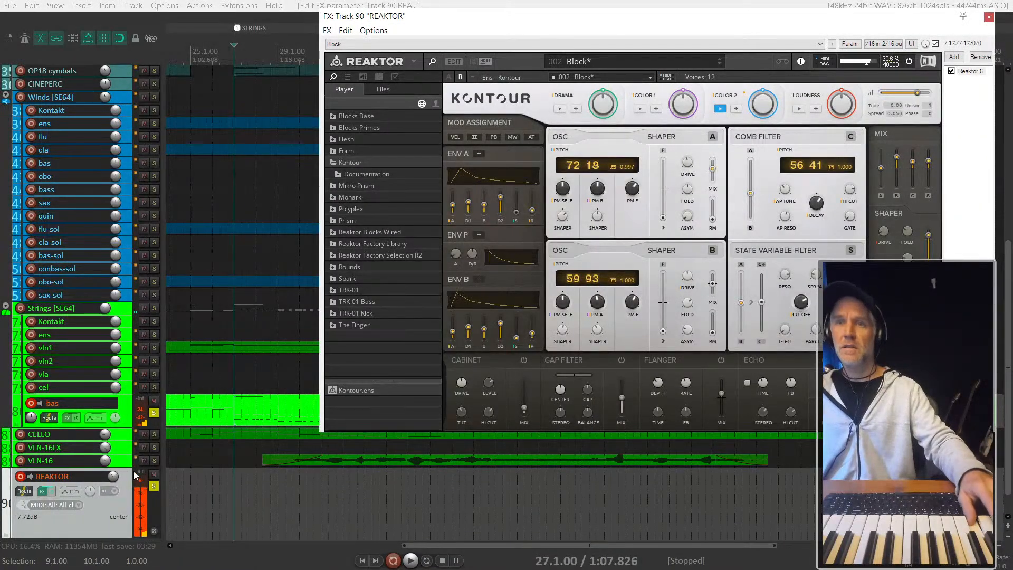
scroll(215, 508, right, 5)
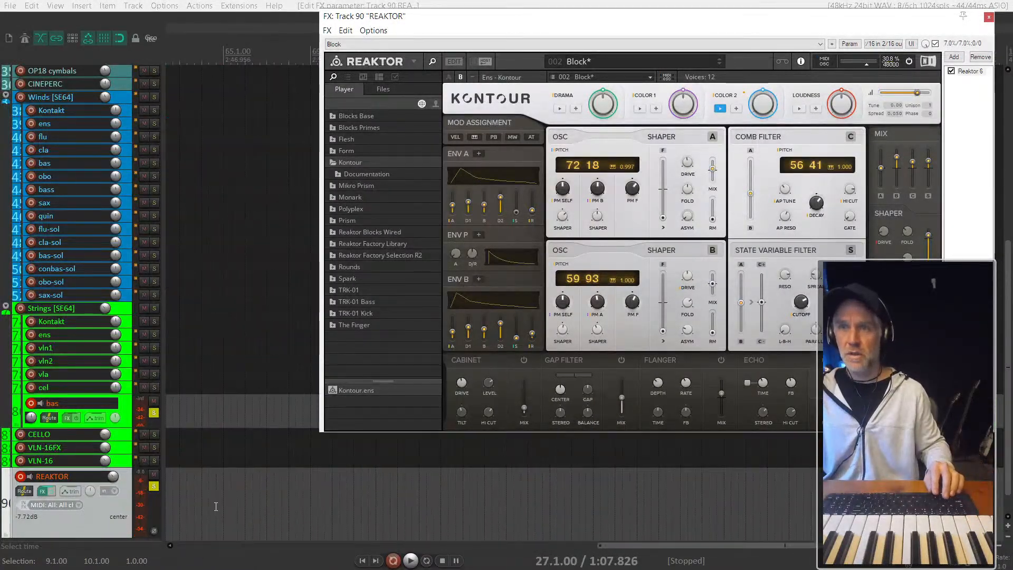
scroll(219, 512, up, 2)
scroll(86, 524, down, 2)
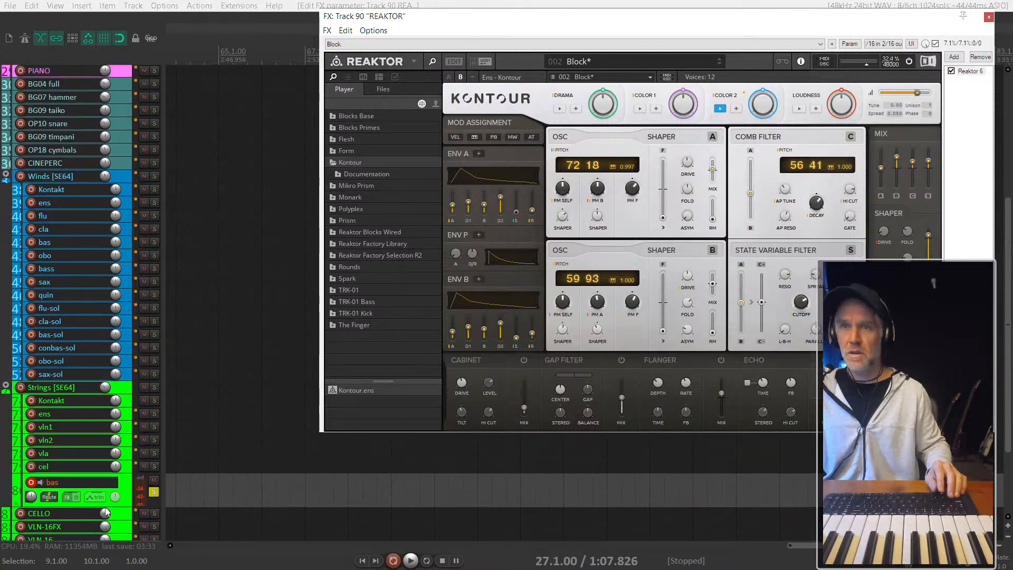
scroll(196, 518, up, 8)
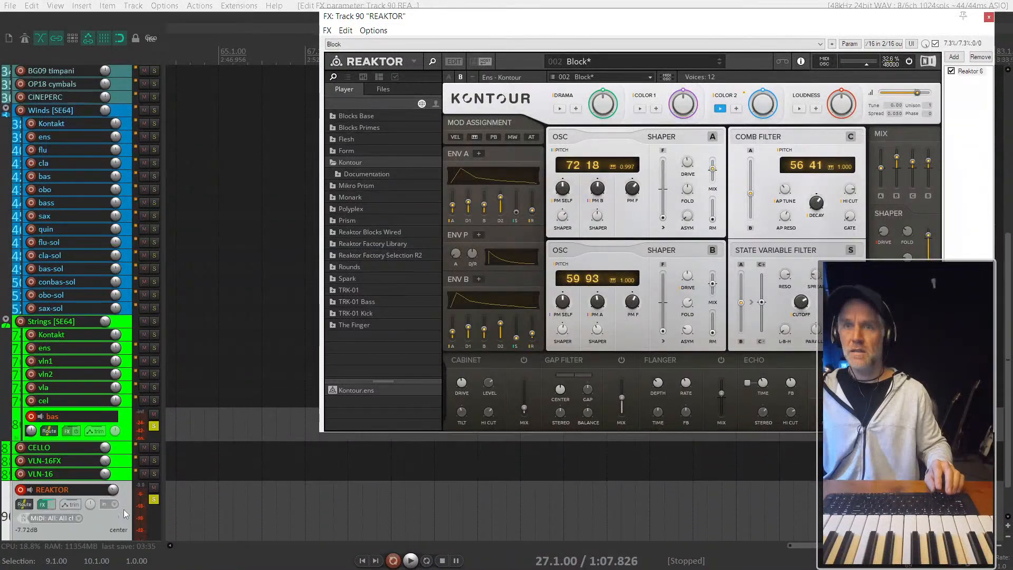
scroll(288, 491, down, 3)
scroll(288, 490, down, 6)
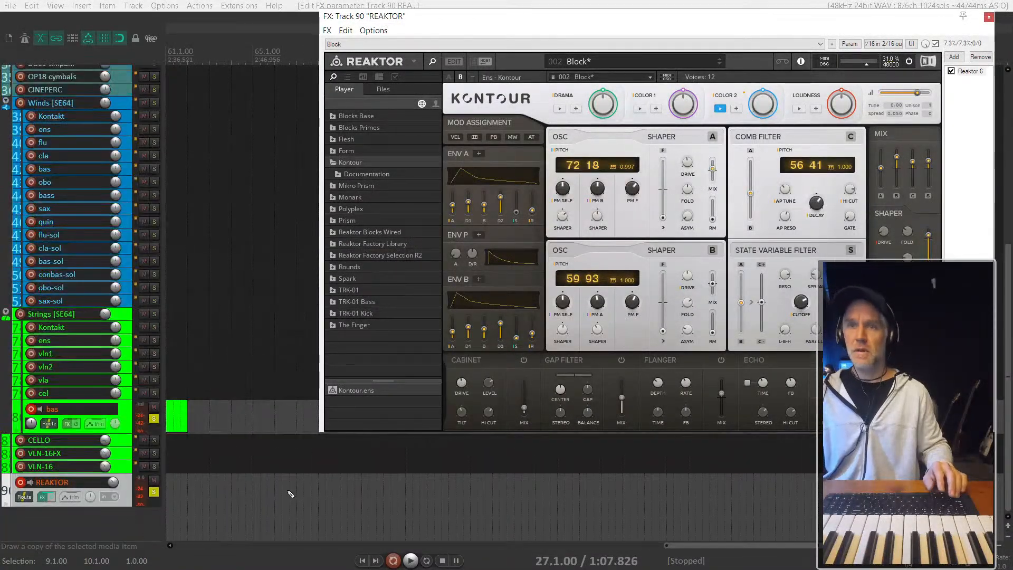
click(230, 422)
scroll(228, 420, right, 2)
scroll(228, 419, left, 10)
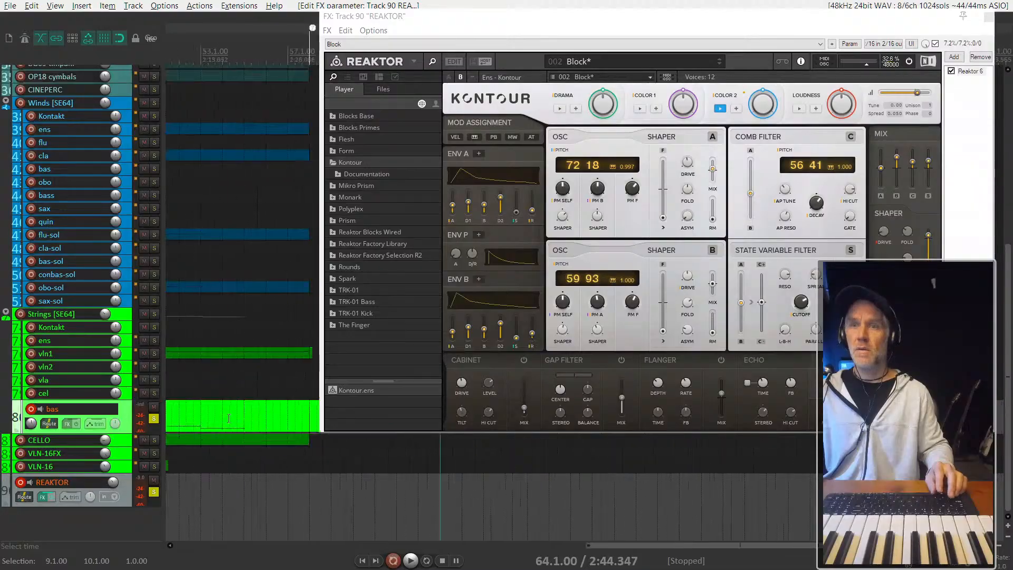
scroll(228, 419, right, 2)
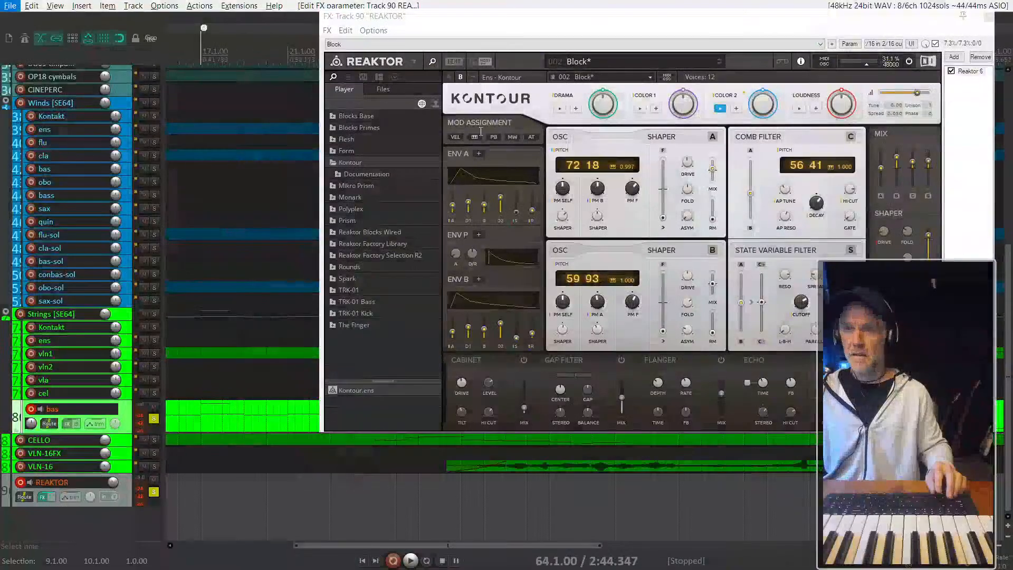
click(988, 17)
scroll(204, 515, up, 2)
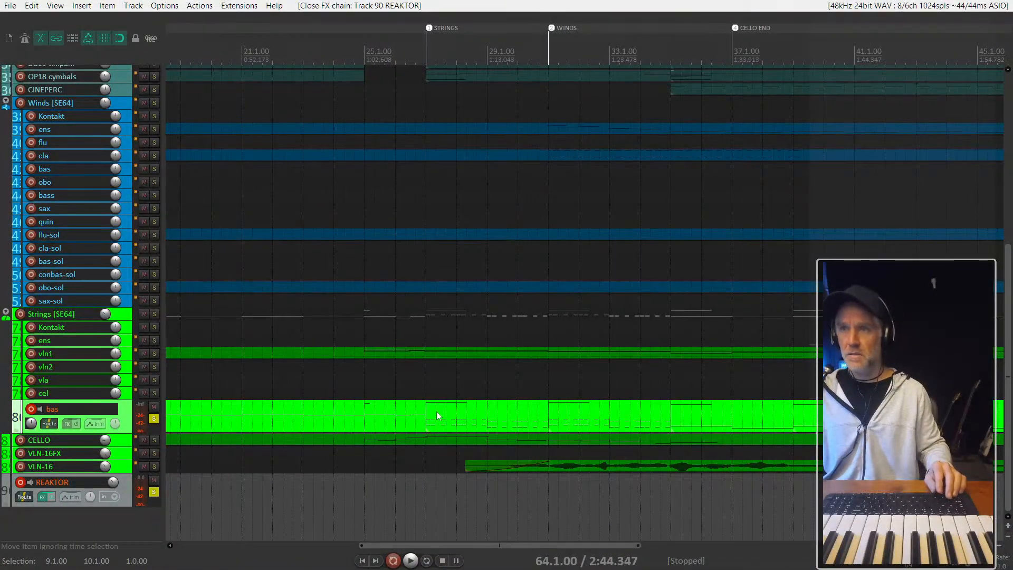
drag(435, 410, 446, 490)
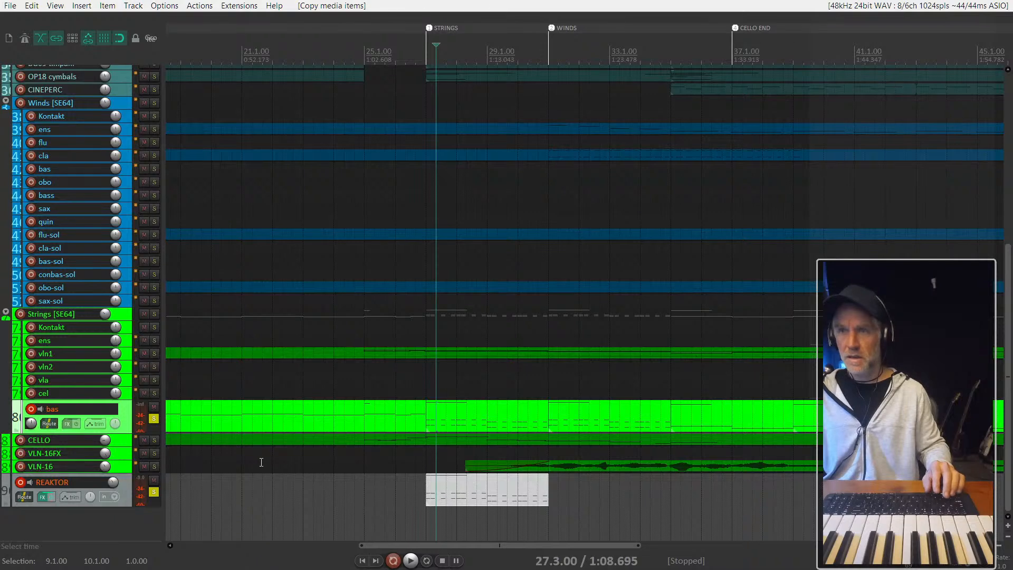
click(430, 486)
key(space)
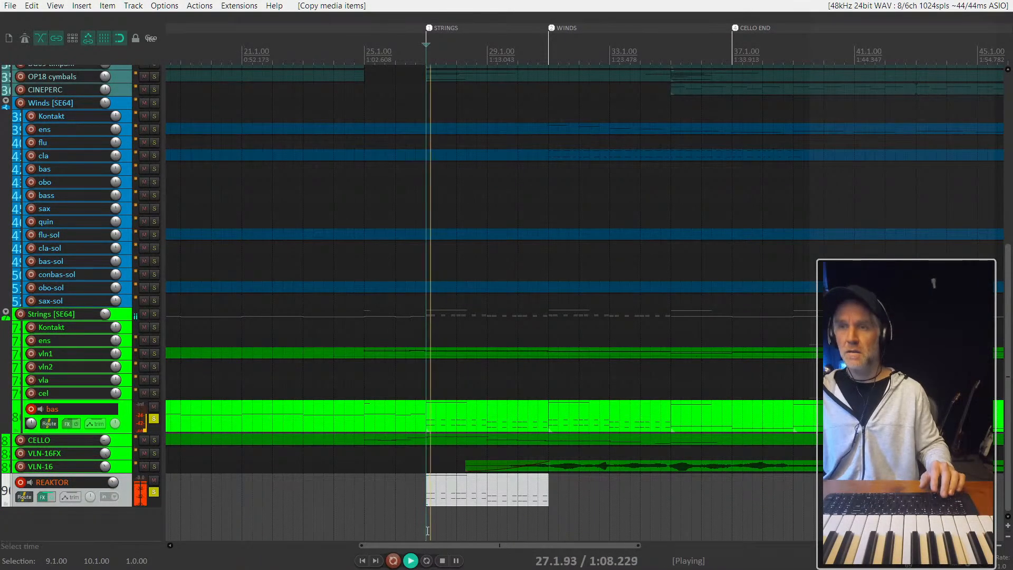
key(space)
- Delete the long high keyswitch note above the rhythmic bass notes in the REAKTOR item at bar 27
double_click(439, 499)
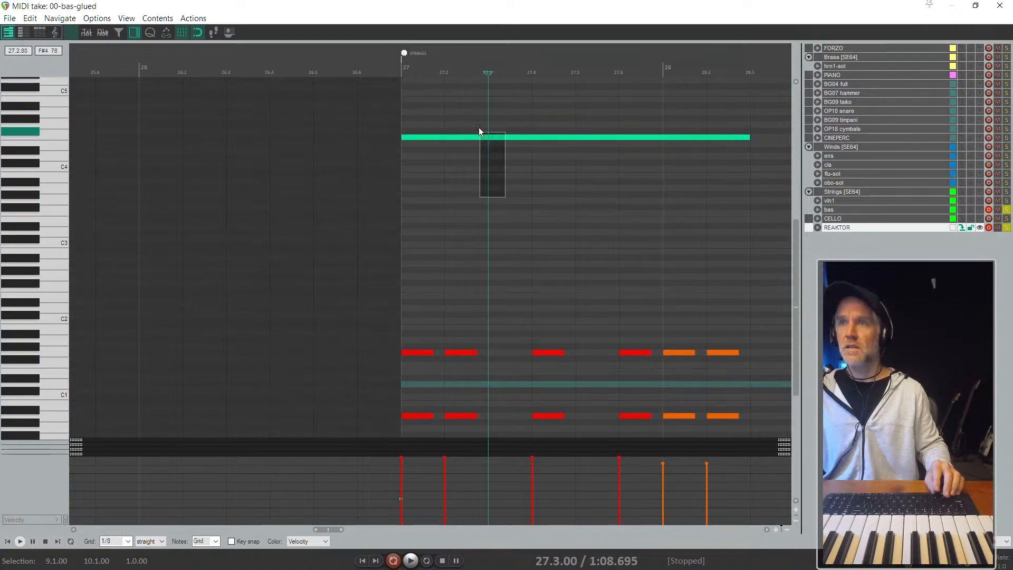
key(Delete)
key(Escape)
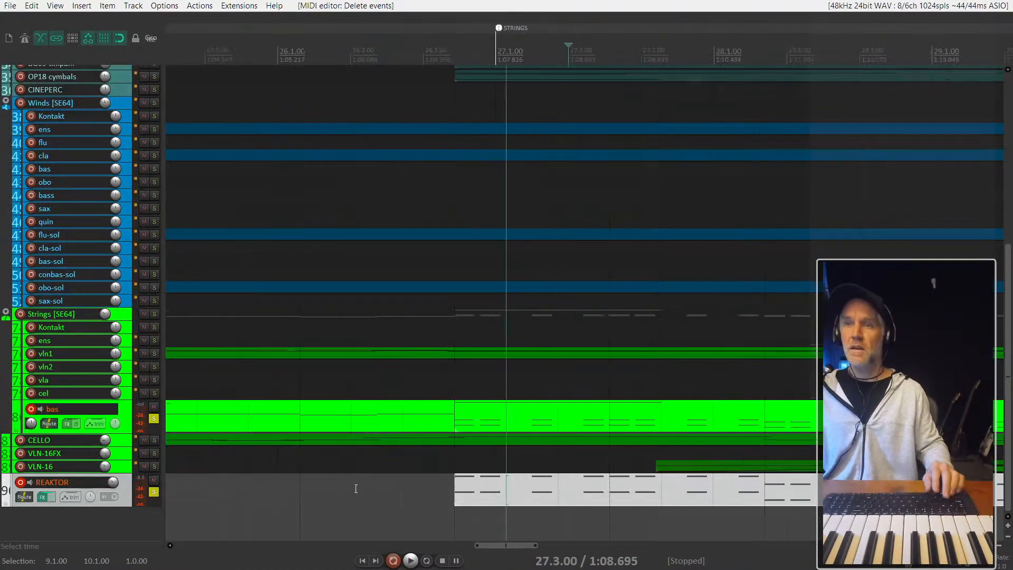
- Play from just before bar 27 and adjust the REAKTOR track's volume against the basses
click(367, 466)
key(space)
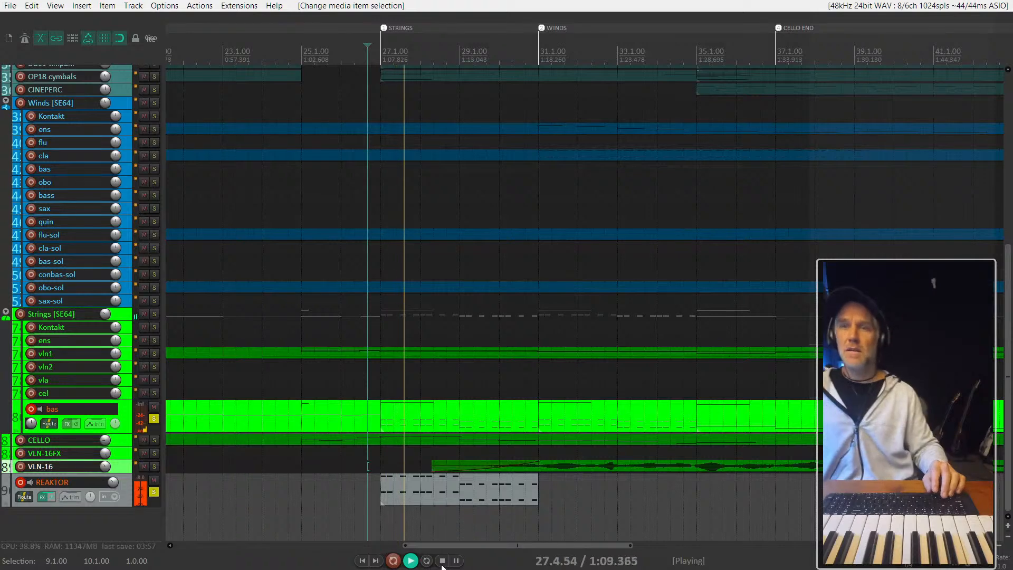
mouse_move(113, 482)
mouse_down()
mouse_move(113, 497)
mouse_move(113, 483)
mouse_up()
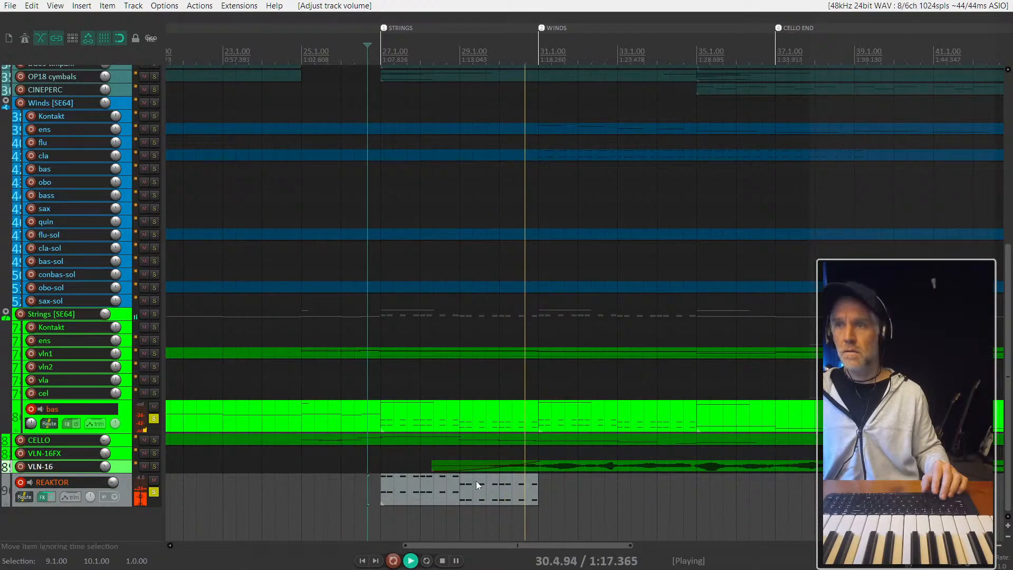
- Duplicate the REAKTOR item from bar 27 to bar 31, and compare playback with the REAKTOR track muted and unmuted
drag(487, 490, 607, 495)
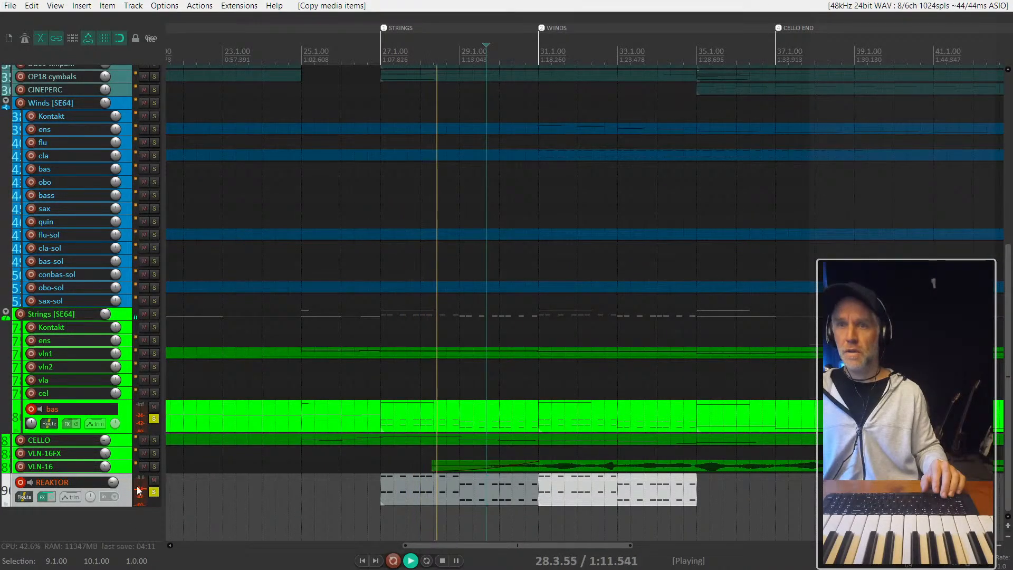
click(156, 479)
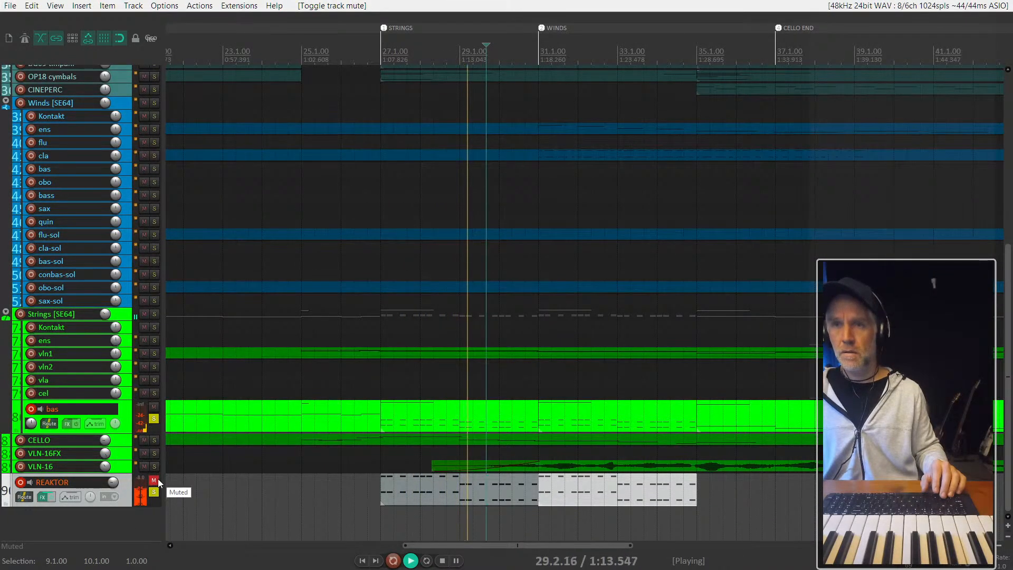
click(153, 493)
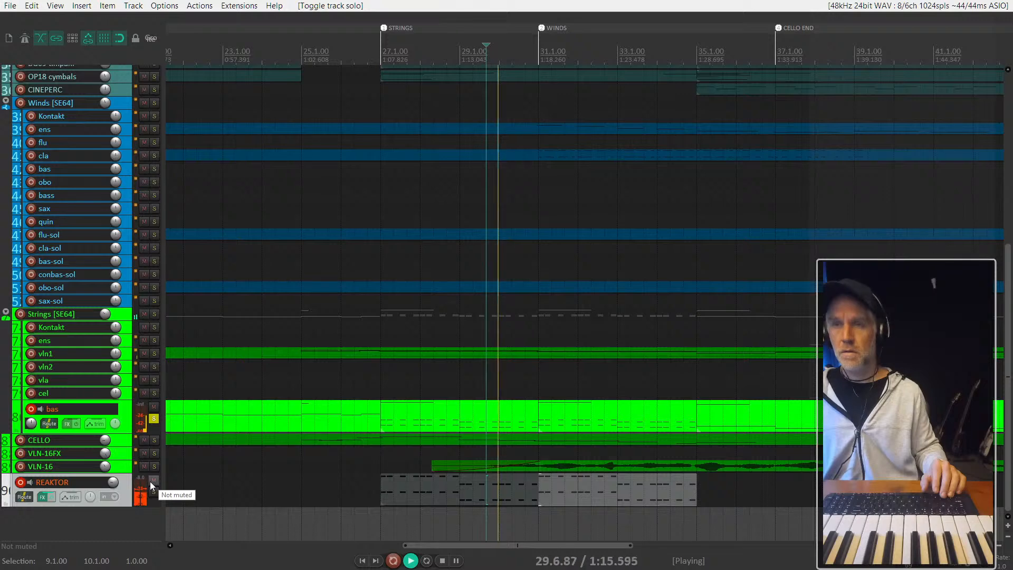
click(154, 493)
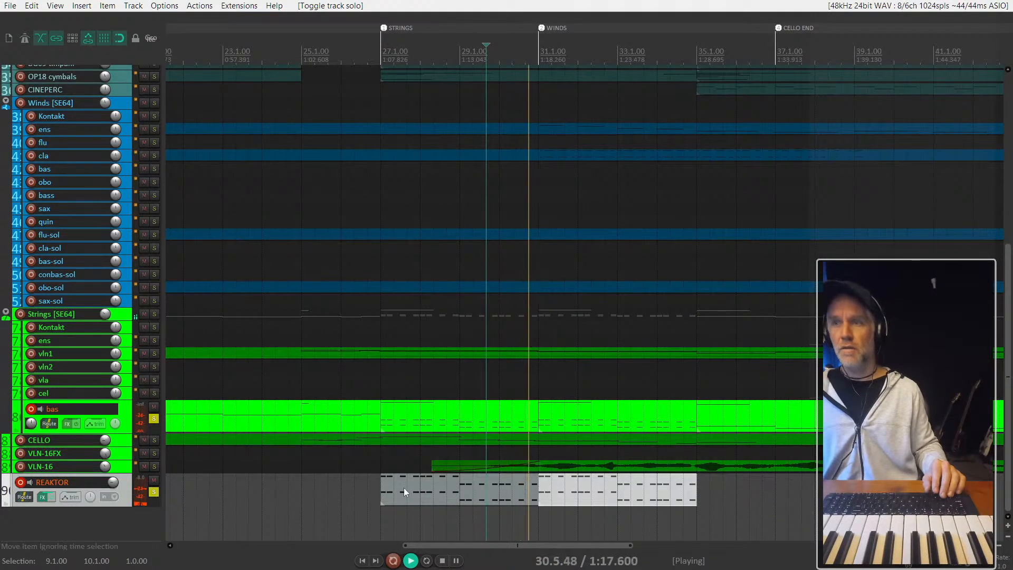
key(space)
key(ctrl+z)
key(ctrl+z)
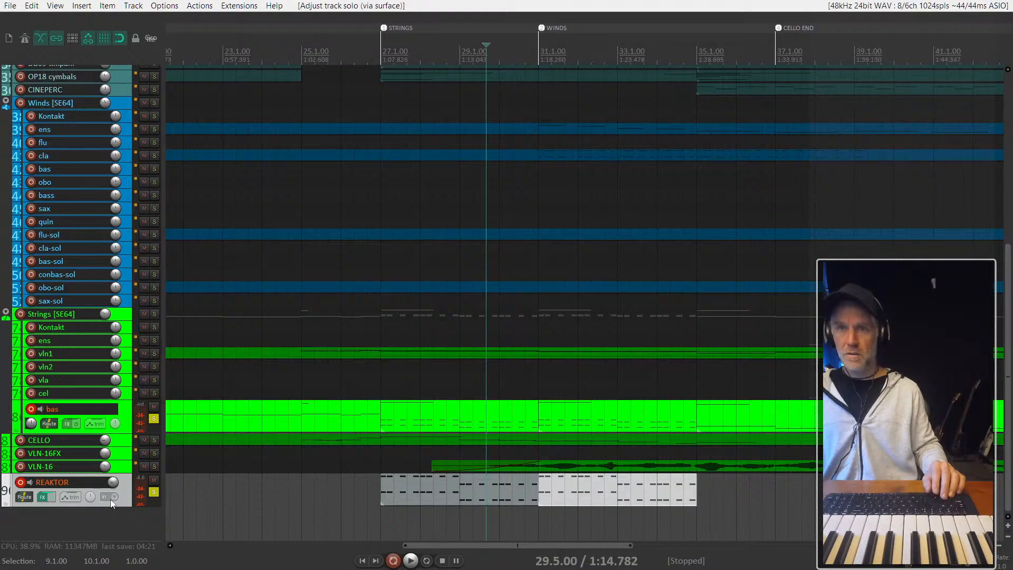
- Copy the bas item that starts at bar 35 onto the REAKTOR track at the same position
scroll(334, 492, down, 2)
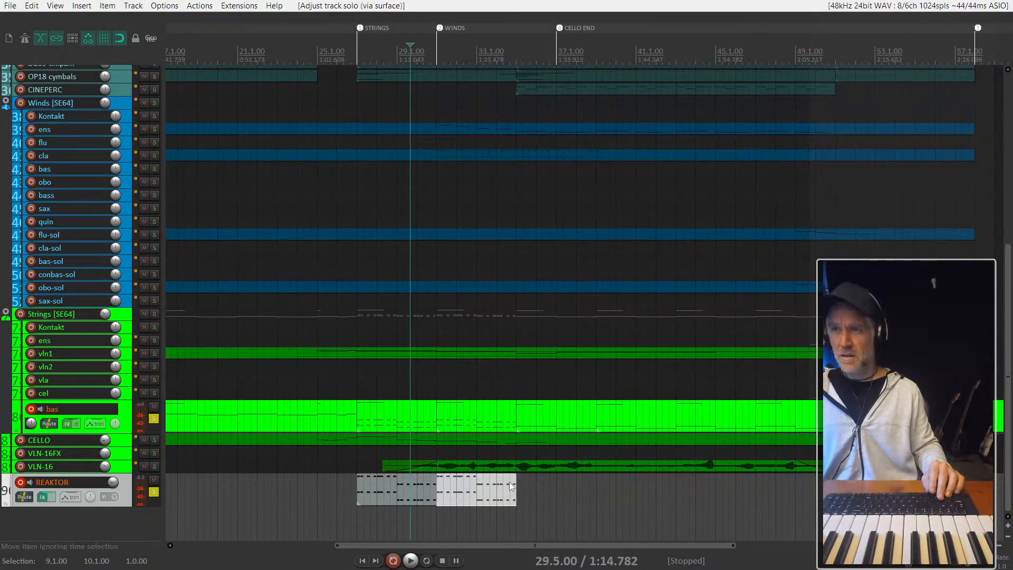
click(524, 447)
click(621, 413)
scroll(619, 413, down, 1)
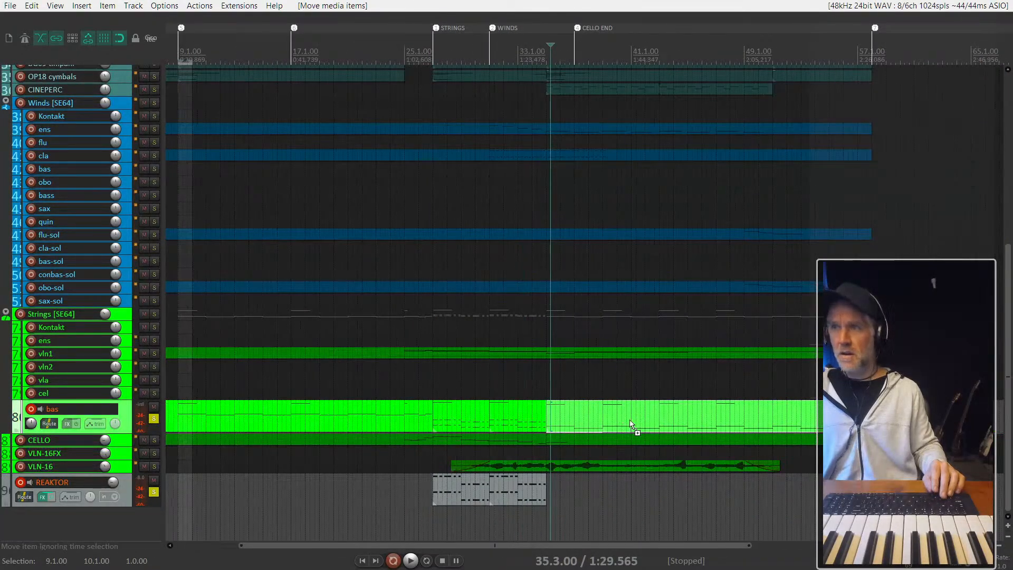
drag(631, 425, 612, 480)
- Delete the high keyswitch notes from the REAKTOR item starting at bar 35, leaving only the low bass notes
double_click(609, 480)
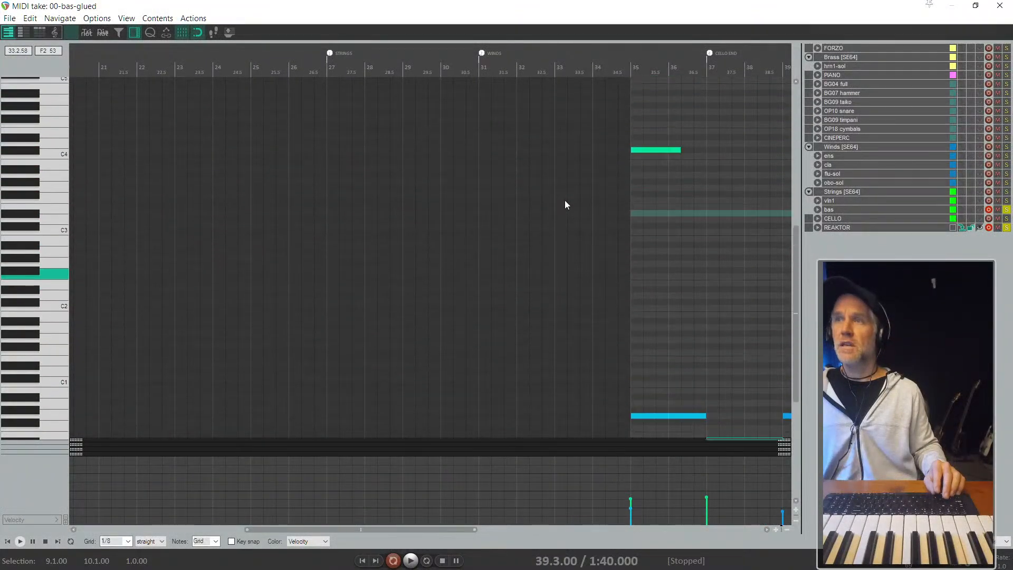
scroll(564, 200, down, 5)
drag(360, 190, 228, 125)
key(Delete)
key(Escape)
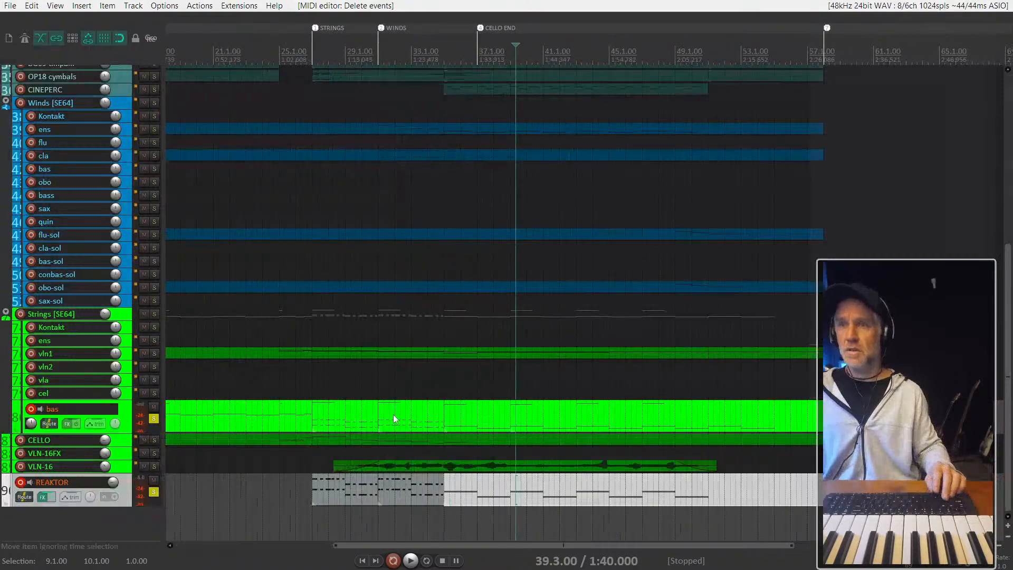
- Examine the octave bass notes of the bas item at bar 27 in the MIDI editor
double_click(346, 427)
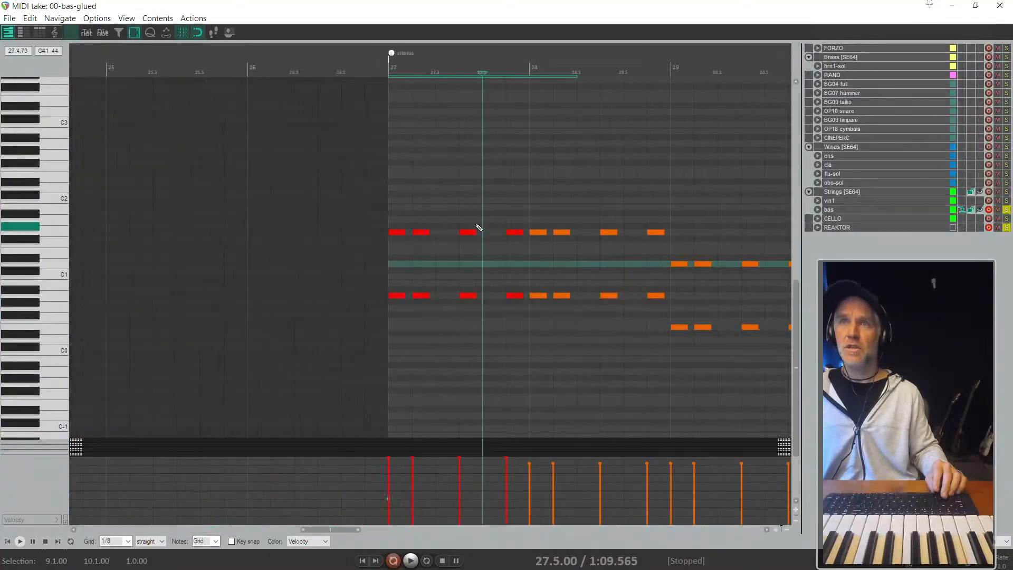
scroll(472, 222, up, 5)
key(Escape)
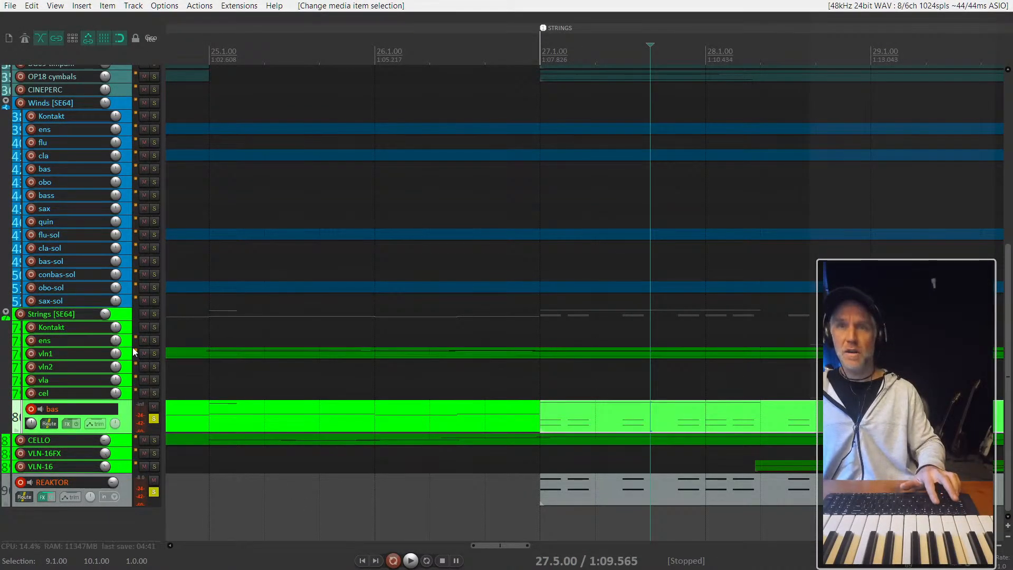
click(128, 331)
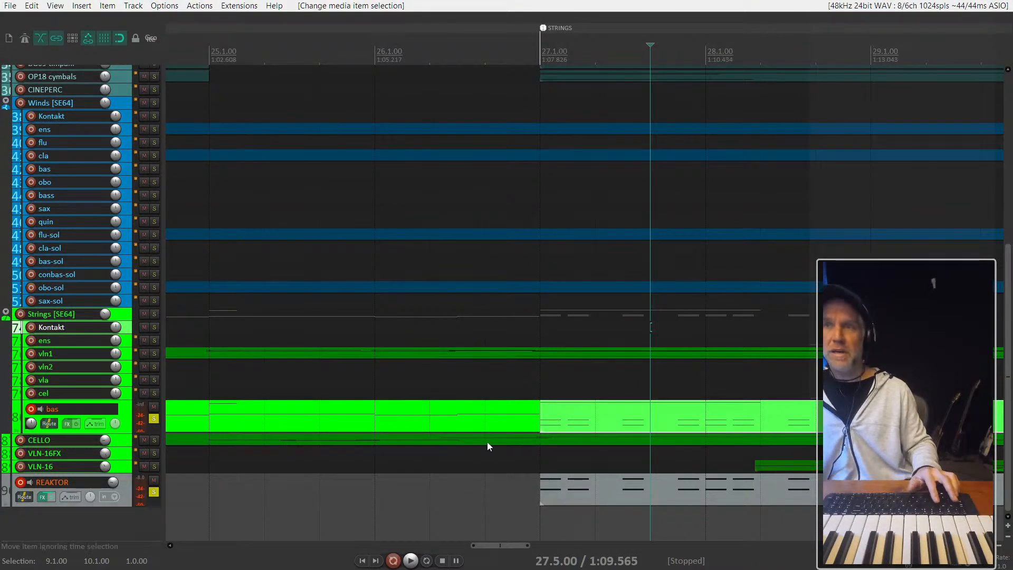
- Play from bar 27 to hear the REAKTOR part together with the string basses, and stop after a few bars
scroll(506, 459, down, 5)
click(525, 495)
click(514, 499)
key(space)
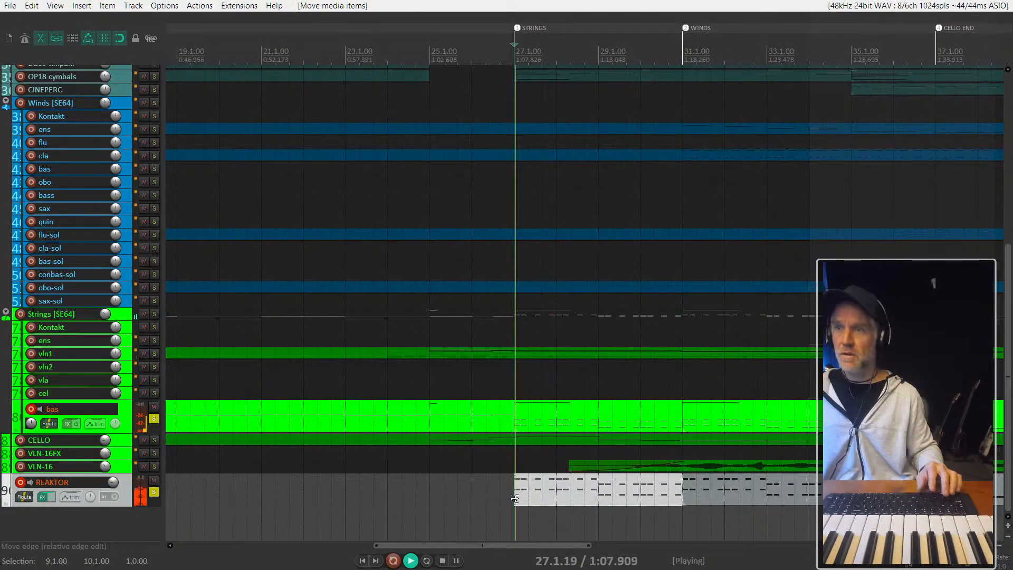
scroll(515, 498, right, 3)
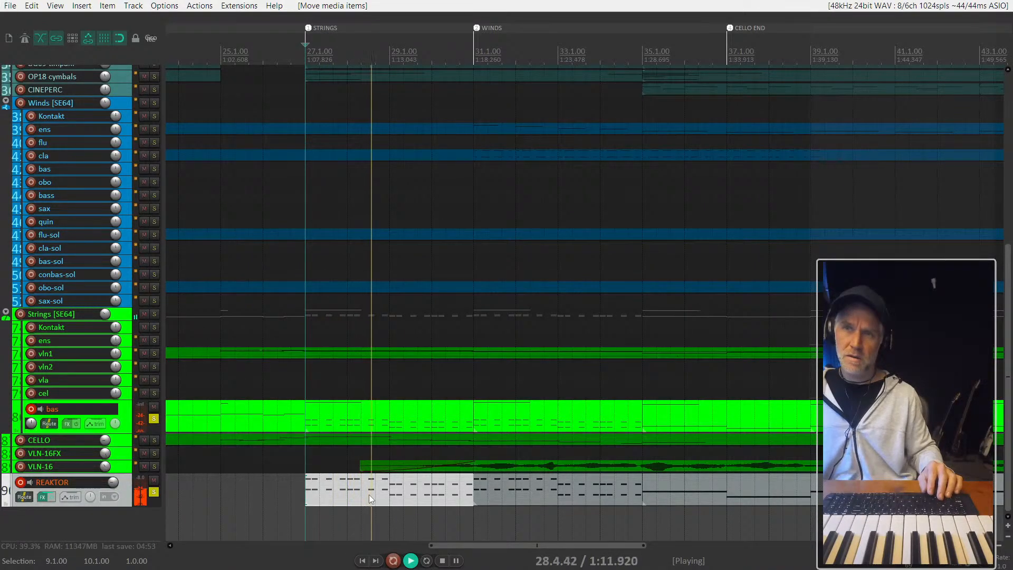
click(356, 411)
key(space)
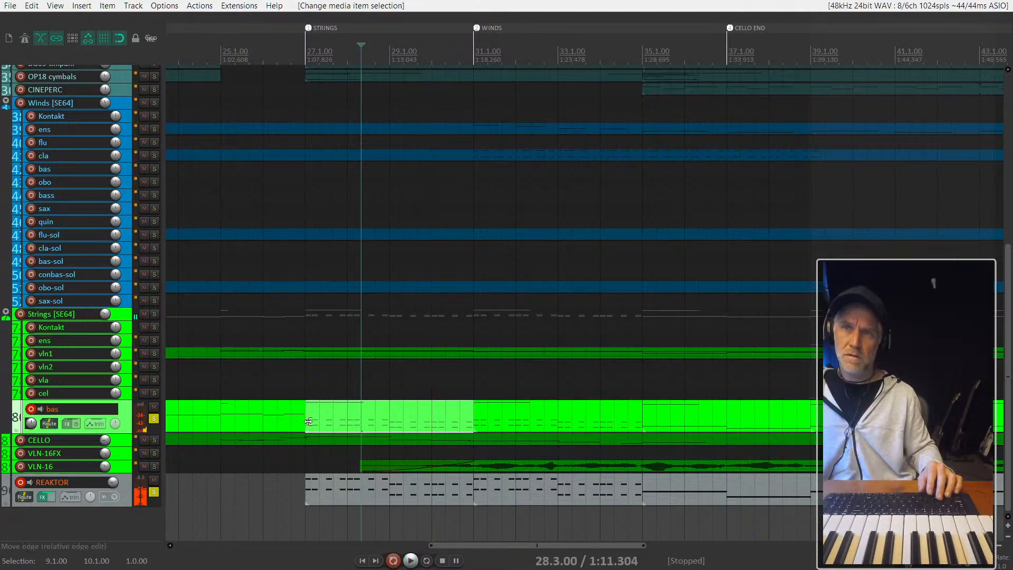
- Raise the mod wheel curve of the bas item starting at bar 27 to near maximum across the item, and play from bar 27
double_click(337, 410)
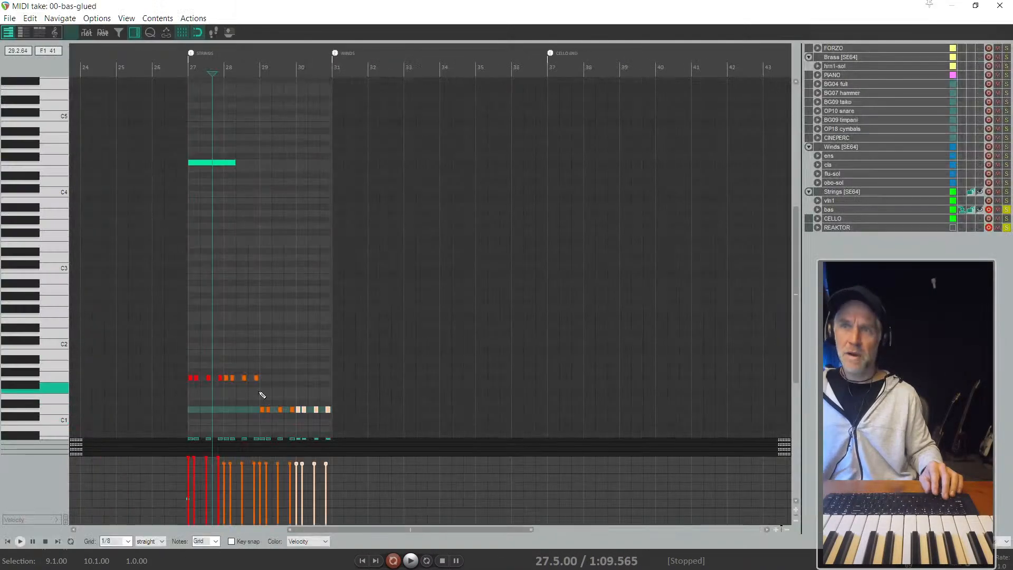
drag(79, 436, 68, 338)
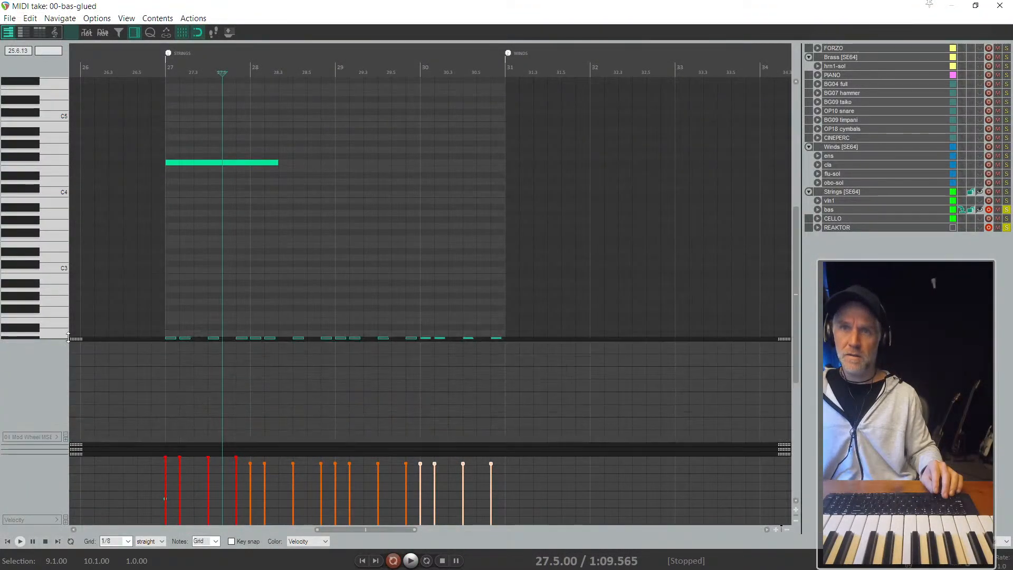
drag(173, 373, 169, 345)
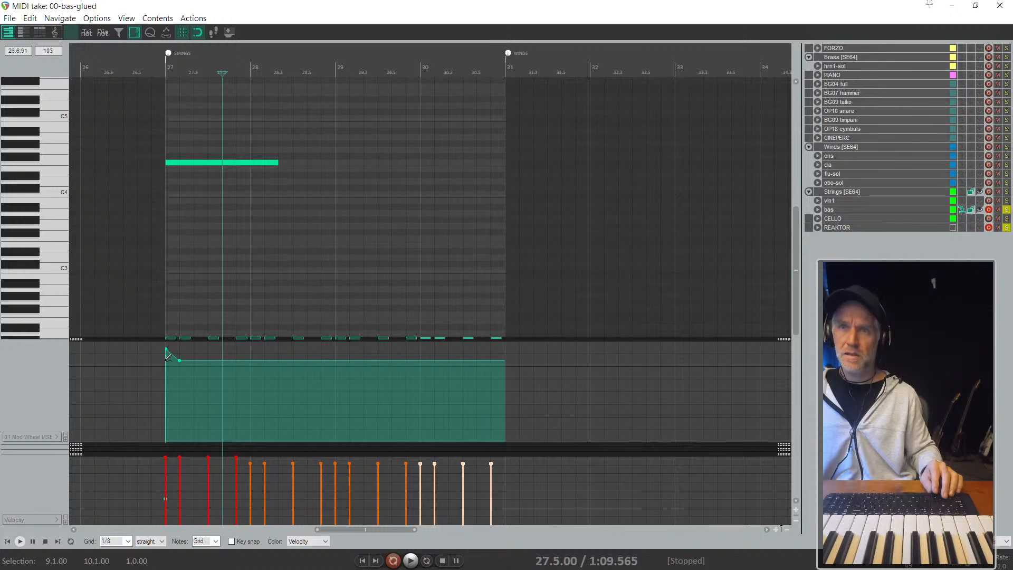
key(space)
key(space)
key(Home)
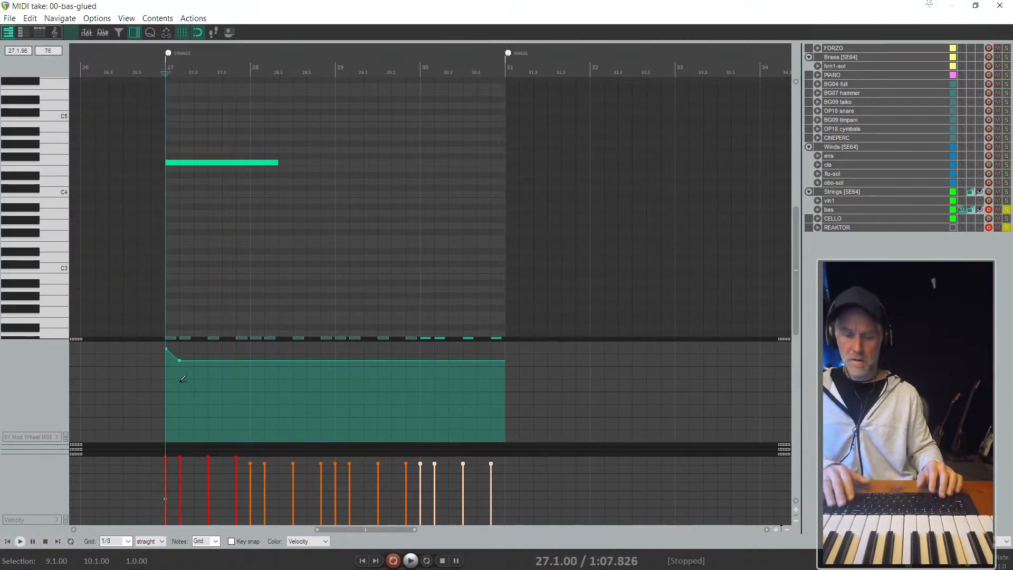
key(space)
drag(193, 363, 197, 355)
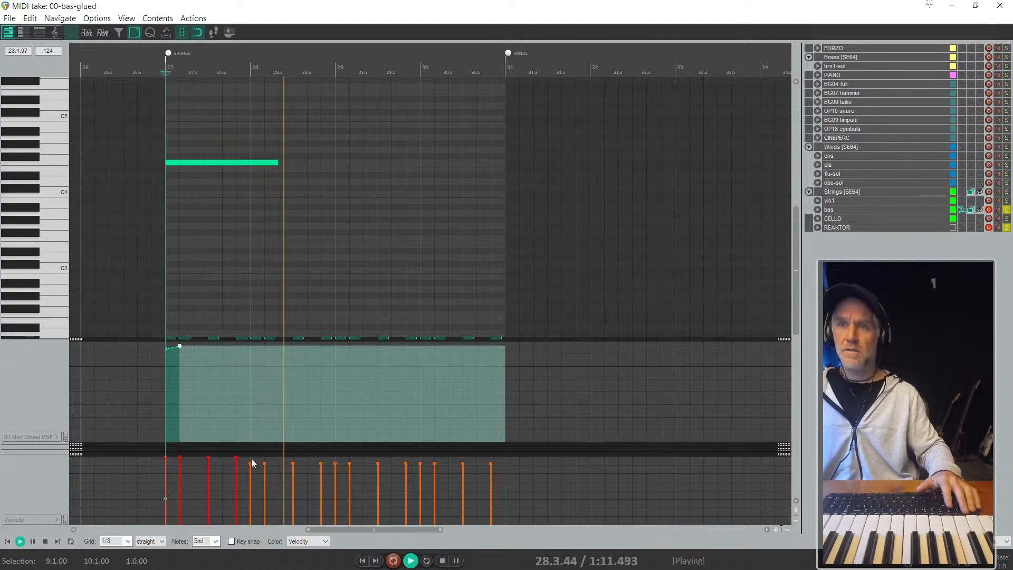
- Raise the velocities of all notes in the bas item, bringing the bass notes up to maximum, and stop playback
scroll(254, 468, down, 1)
drag(453, 477, 155, 446)
click(266, 477)
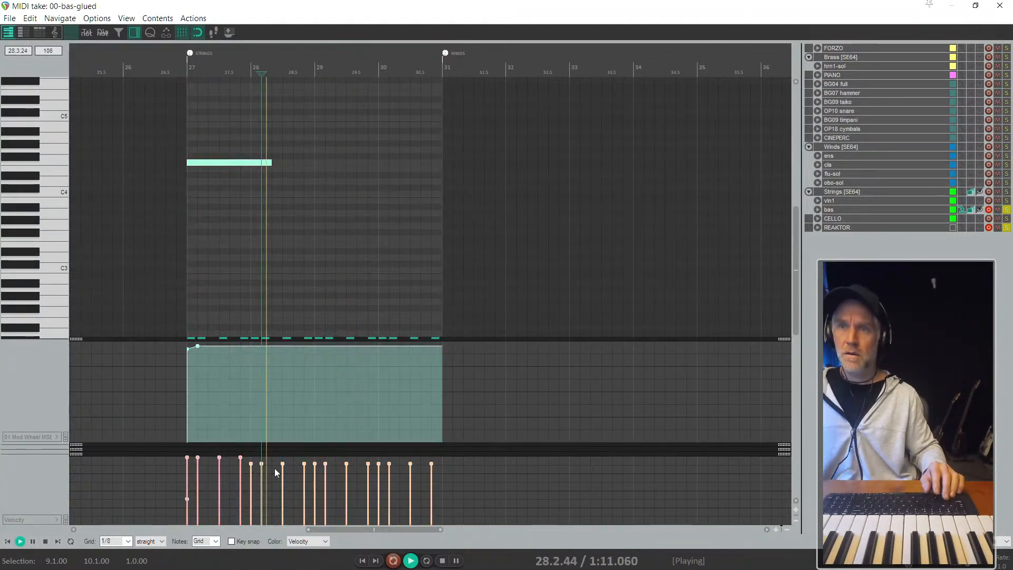
drag(284, 463, 283, 428)
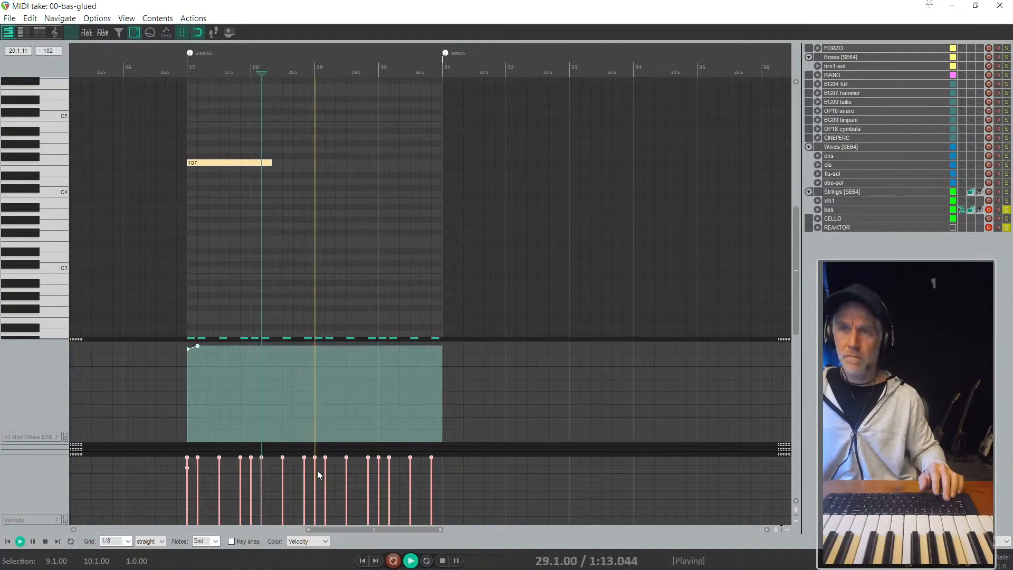
scroll(365, 476, up, 1)
scroll(365, 476, left, 1)
key(space)
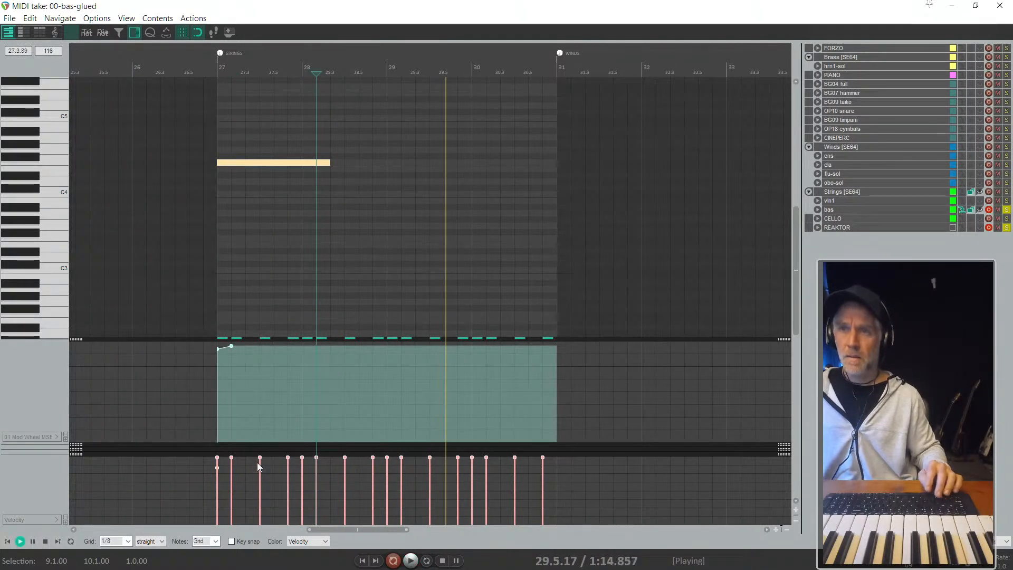
- Lower the velocities of the second to fourth octave bass hits in bar 27 and the second and third in bar 28
click(265, 462)
click(261, 464)
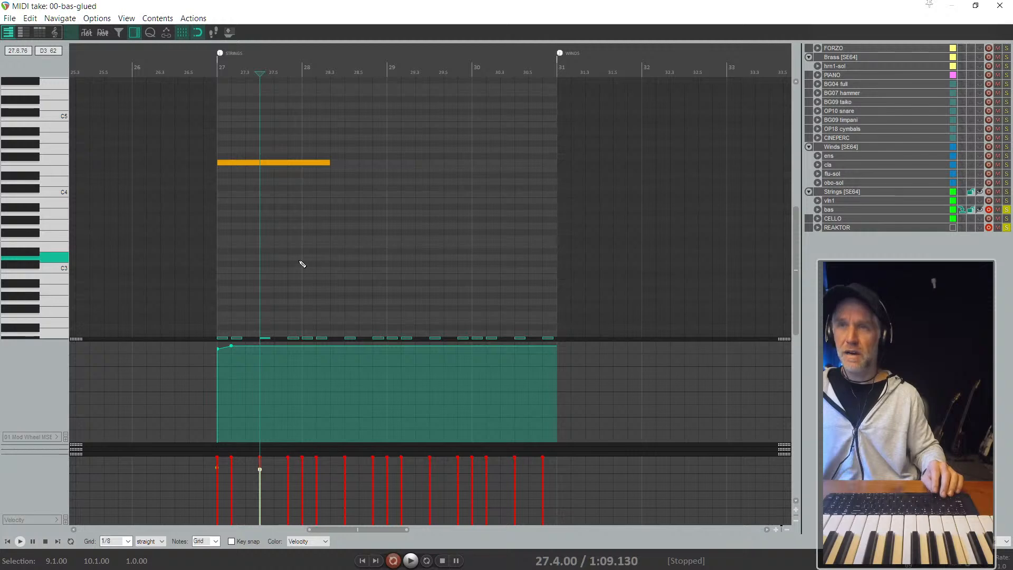
scroll(249, 223, down, 3)
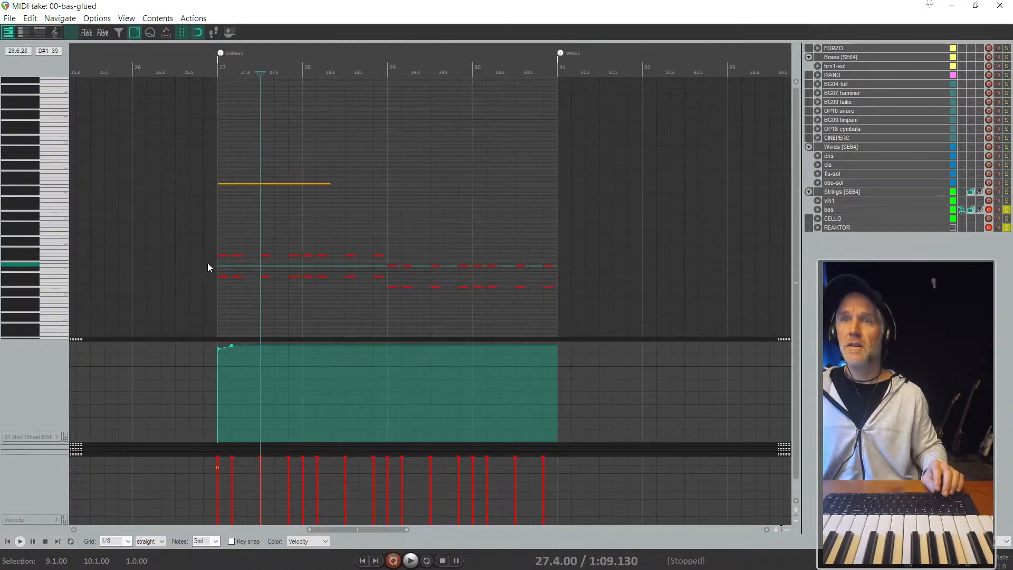
scroll(207, 264, up, 3)
drag(344, 241, 339, 299)
drag(281, 235, 383, 304)
drag(276, 276, 274, 285)
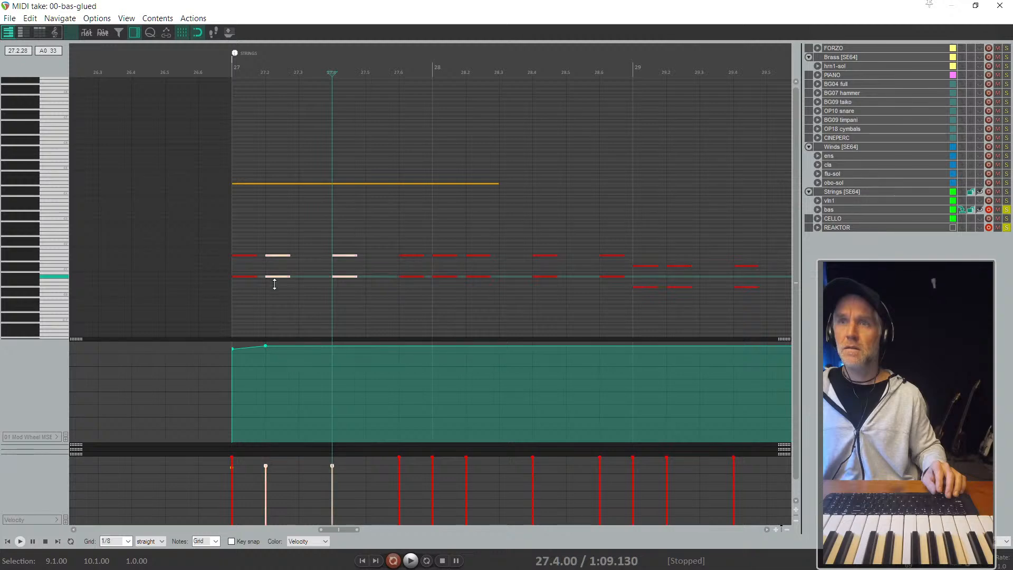
drag(413, 299, 413, 295)
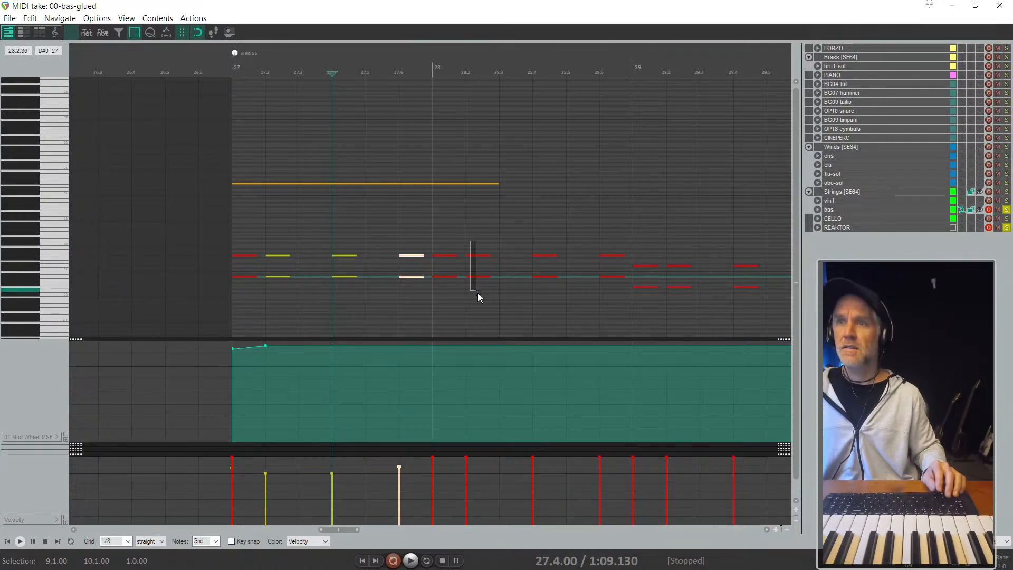
drag(478, 293, 562, 296)
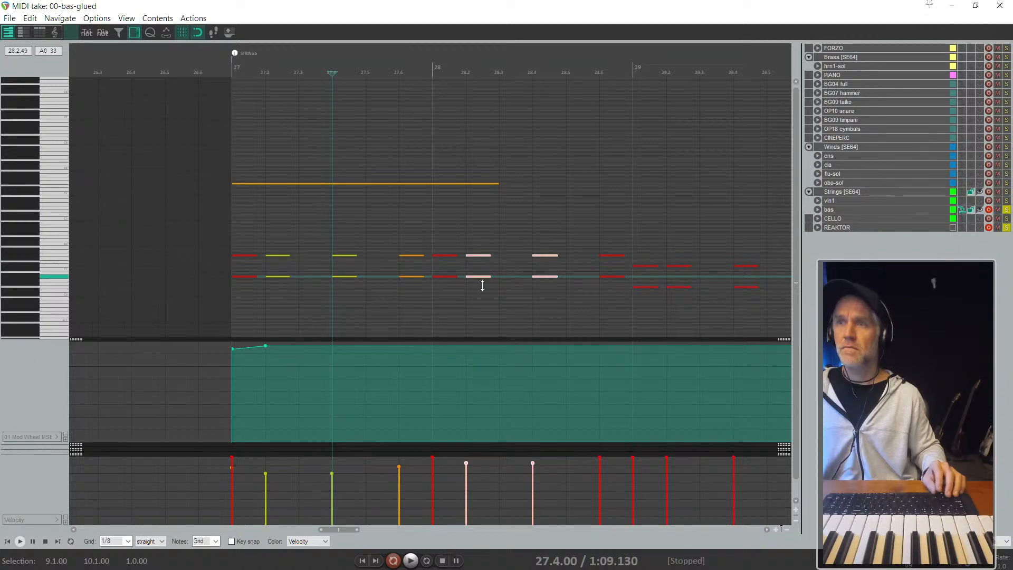
- Lower the velocities of the last bass hit in bar 28, the second and fourth in bar 29, and the second to fourth in bar 30
scroll(414, 264, down, 2)
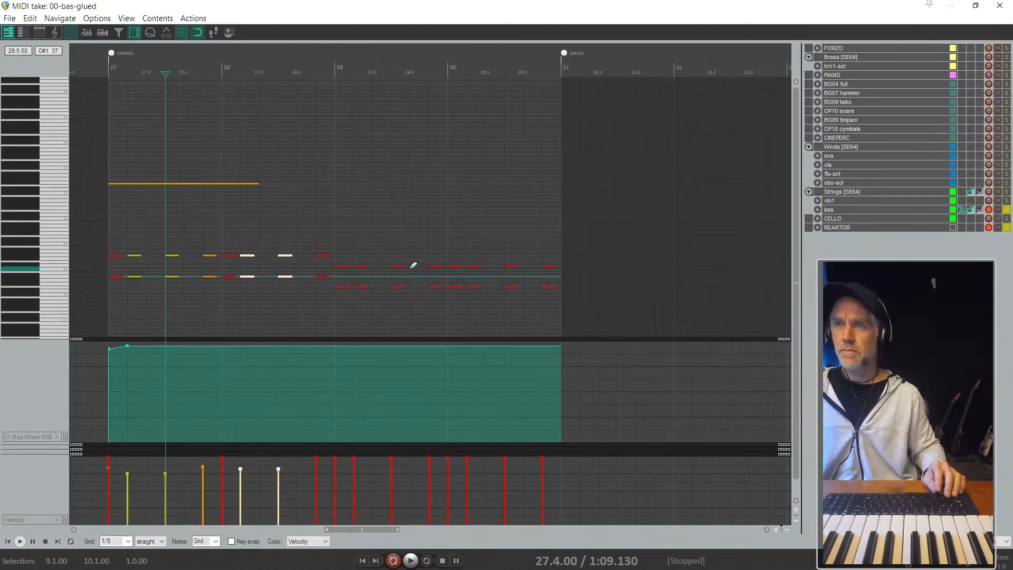
drag(355, 288, 353, 291)
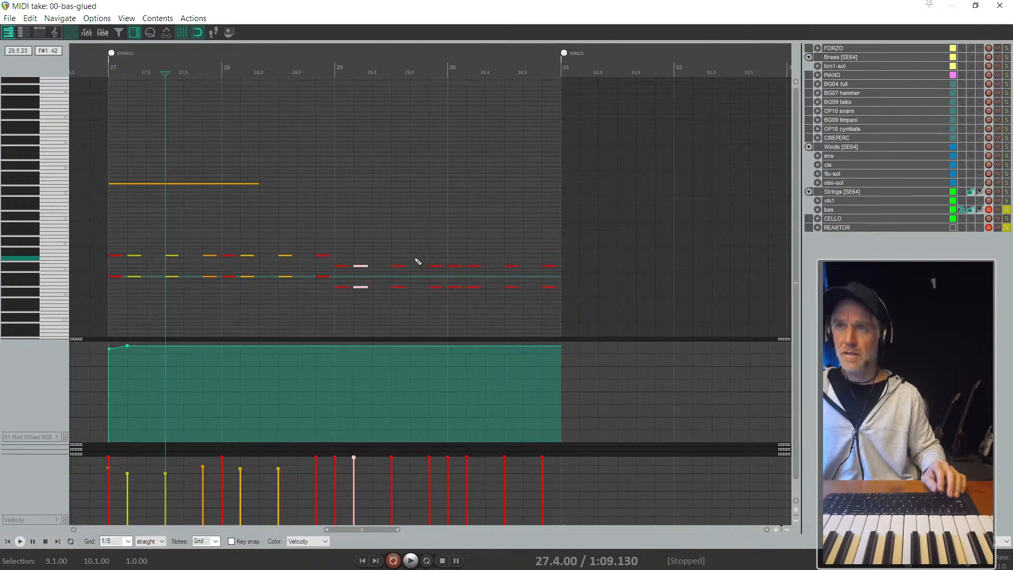
drag(322, 243, 333, 293)
drag(384, 249, 355, 292)
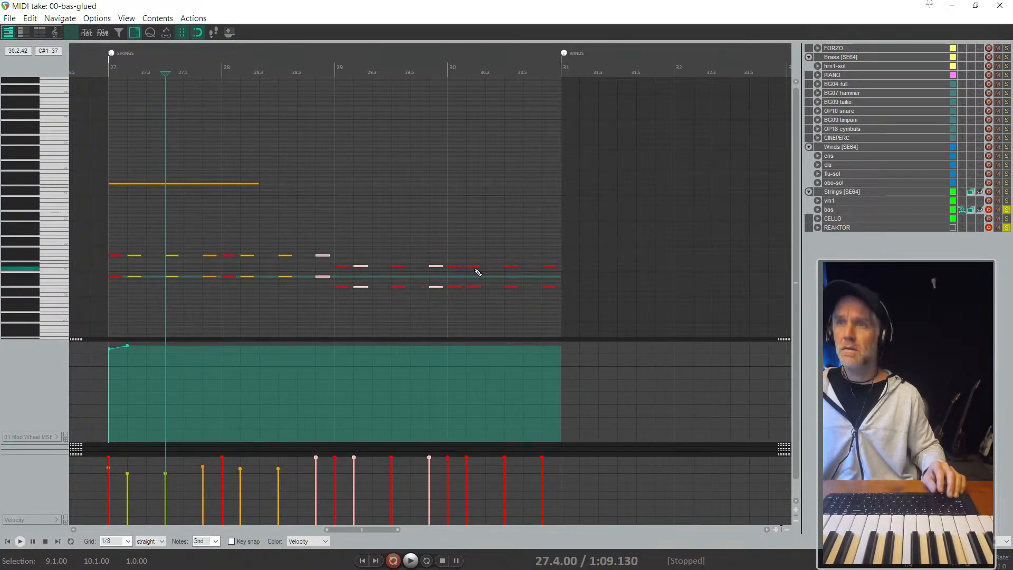
drag(512, 288, 510, 290)
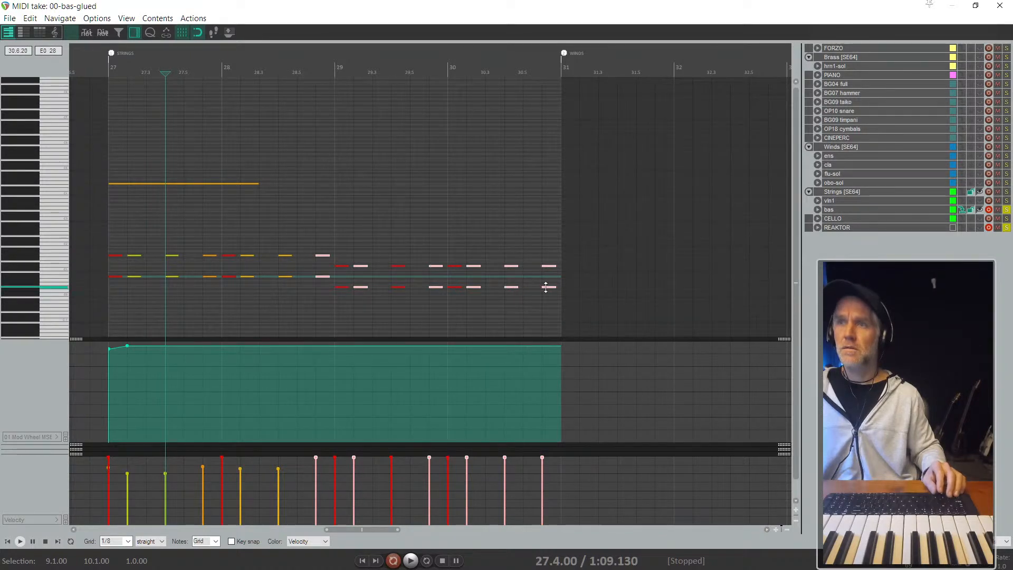
drag(546, 286, 546, 302)
scroll(552, 271, down, 2)
key(space)
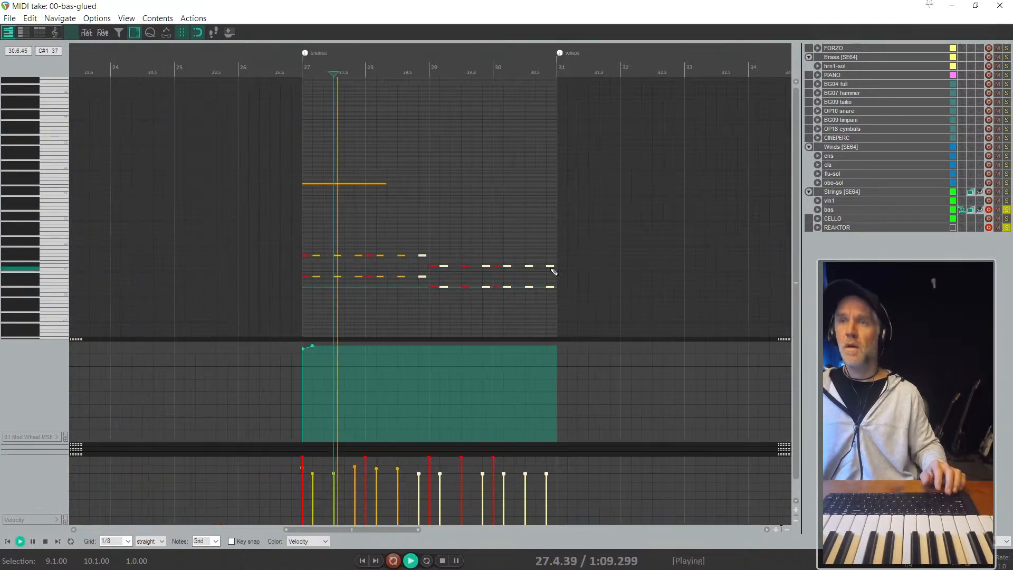
- Lower the velocity of the third octave bass hit in bar 29, then close the MIDI editor and stop playback
key(Escape)
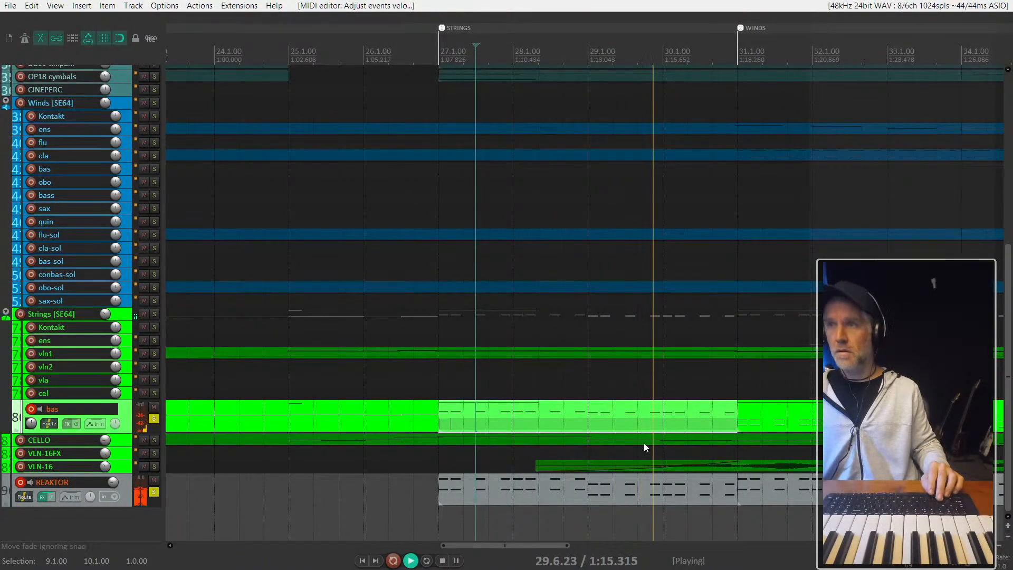
double_click(621, 412)
scroll(416, 294, up, 3)
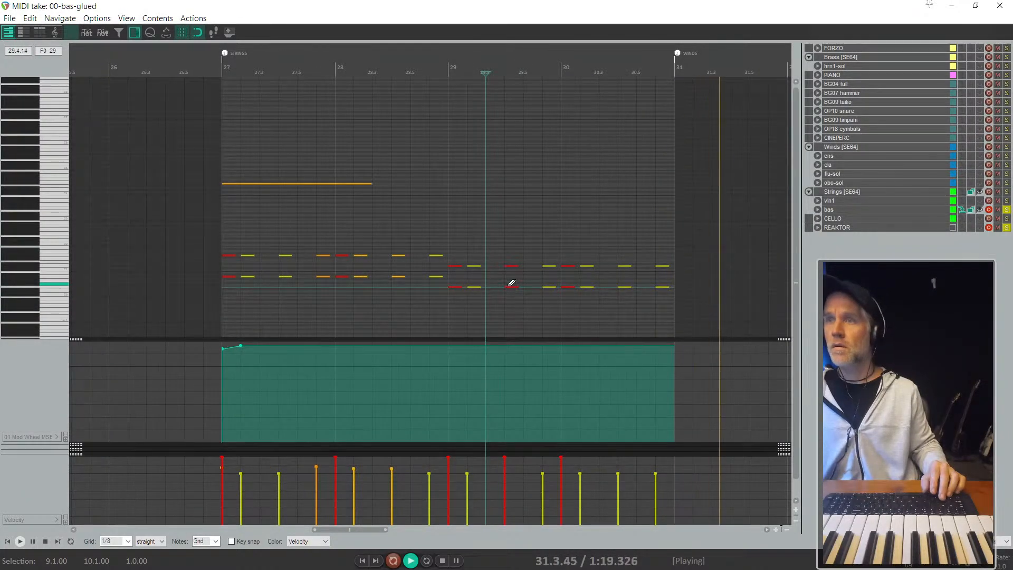
drag(503, 256, 514, 299)
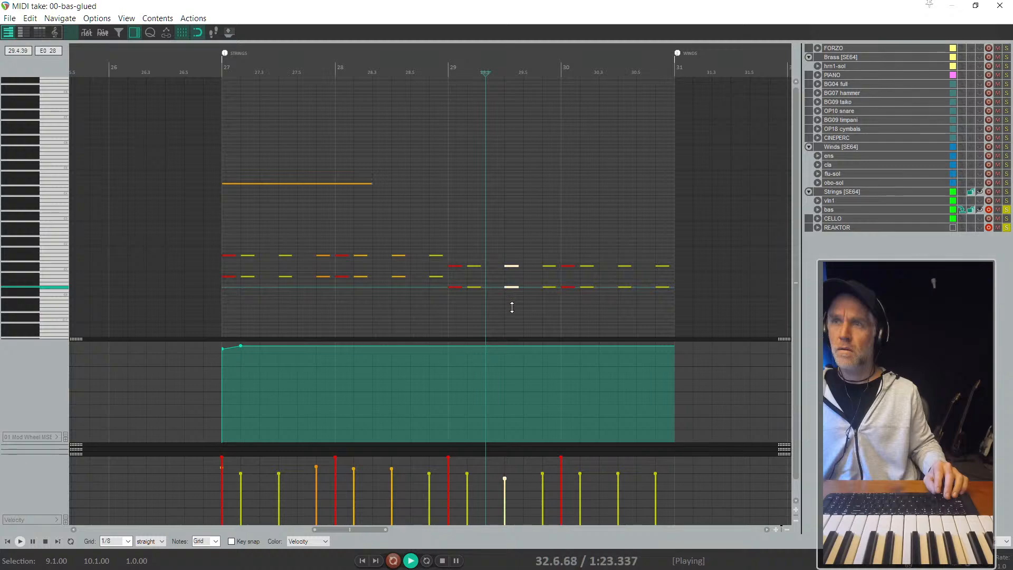
key(Escape)
scroll(541, 296, down, 3)
key(space)
- Turn off solo on the REAKTOR and bas tracks and play the full arrangement from bar 25
click(477, 421)
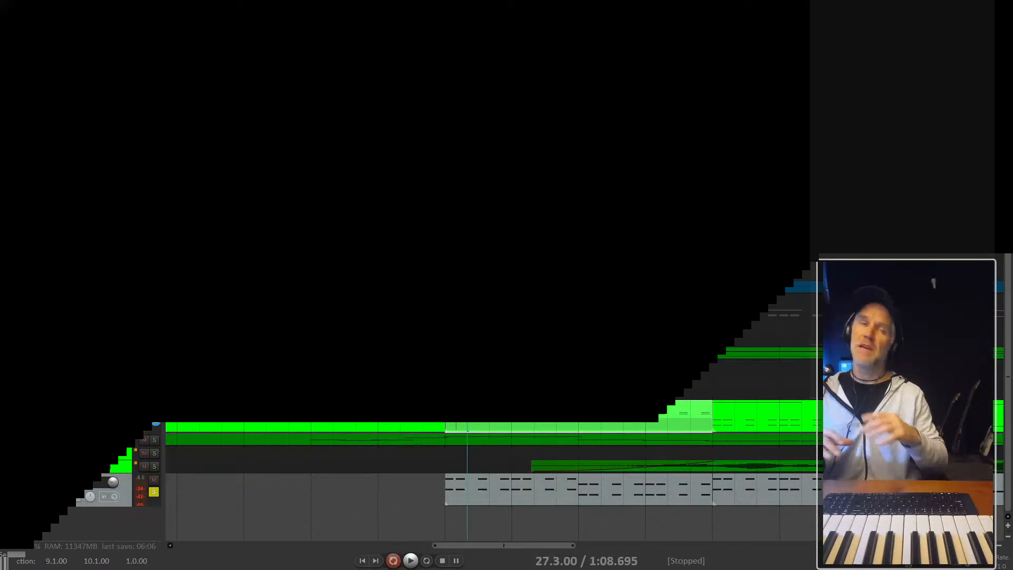
click(154, 419)
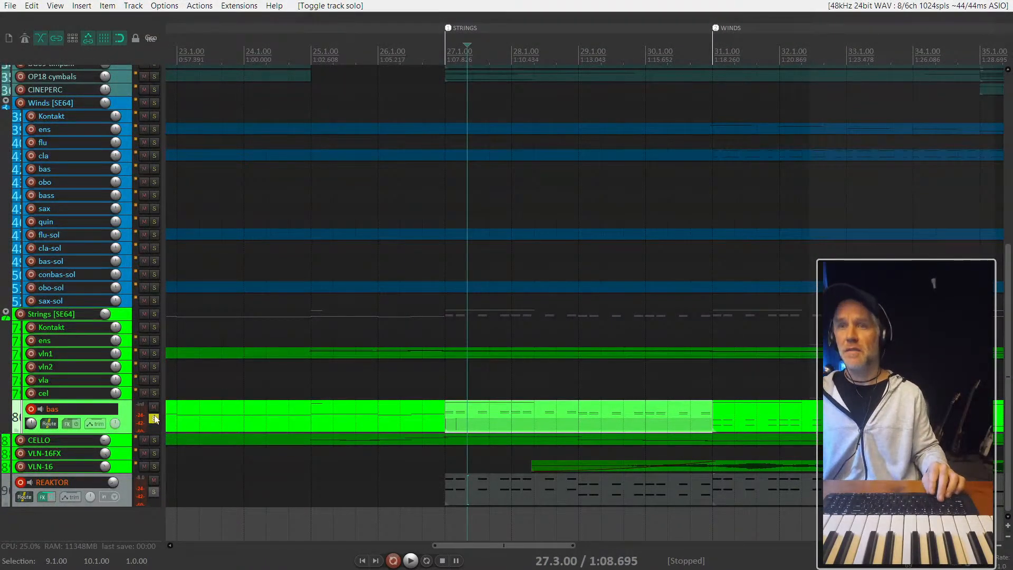
click(153, 418)
scroll(239, 416, down, 4)
click(280, 382)
key(space)
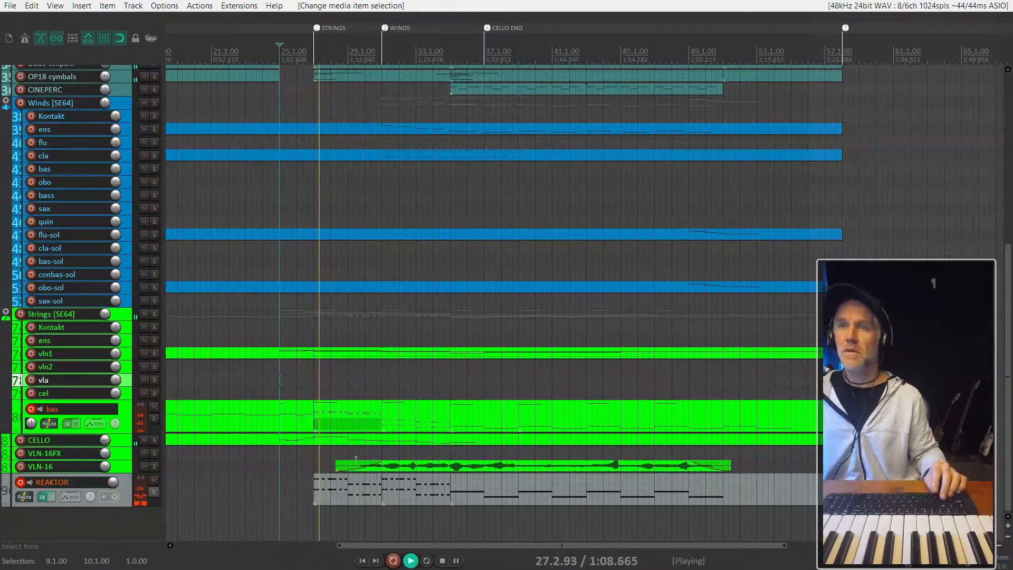
- Set the REAKTOR track's volume to about -24.1 dB during playback and listen to it in the full mix
scroll(370, 473, down, 2)
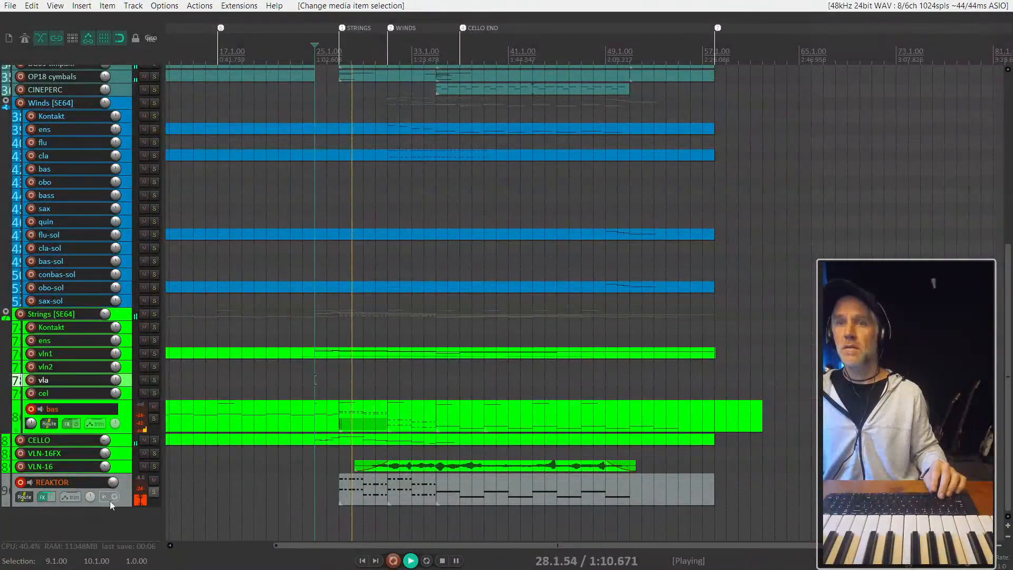
drag(115, 481, 115, 479)
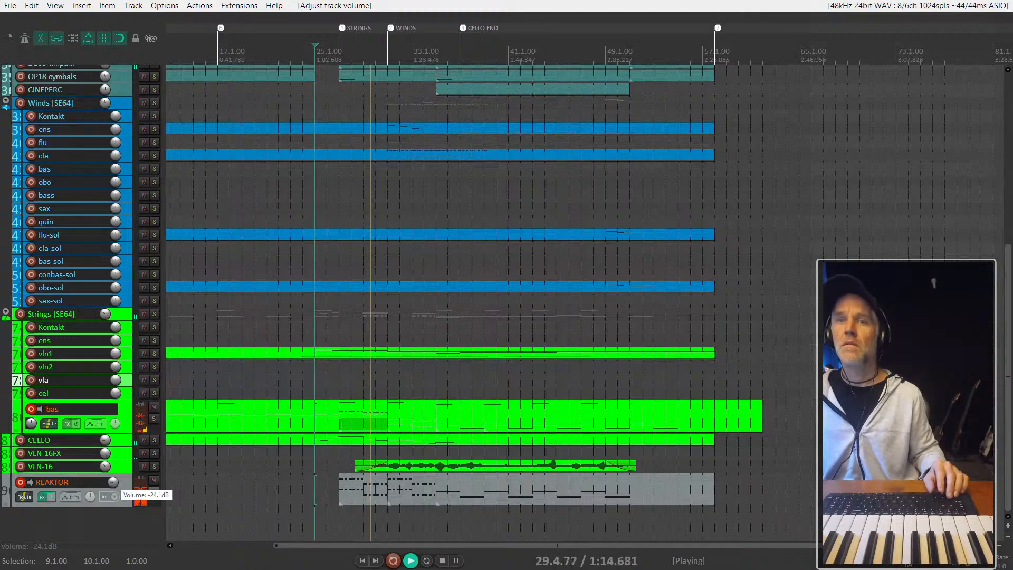
scroll(223, 488, up, 2)
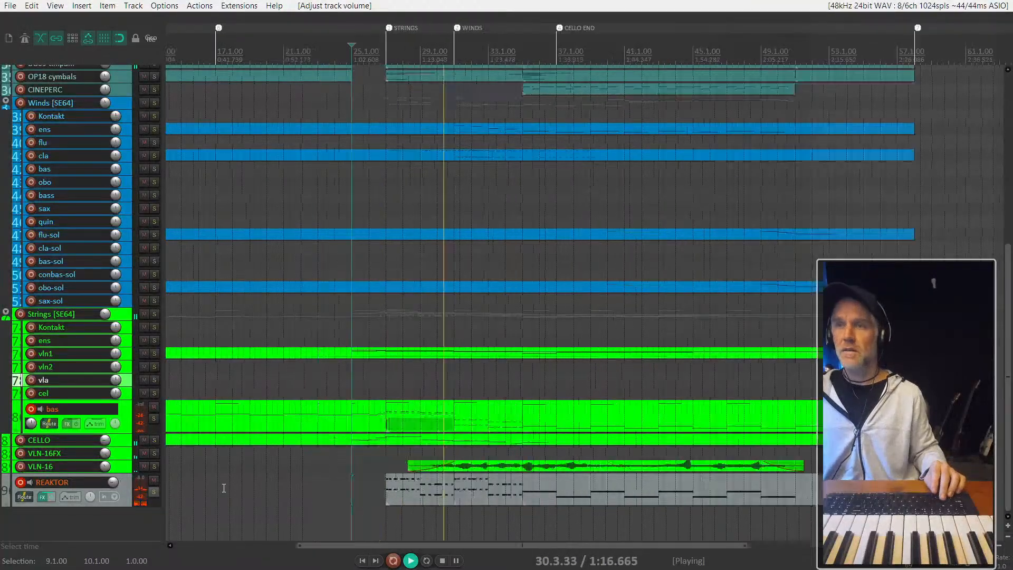
scroll(223, 488, up, 2)
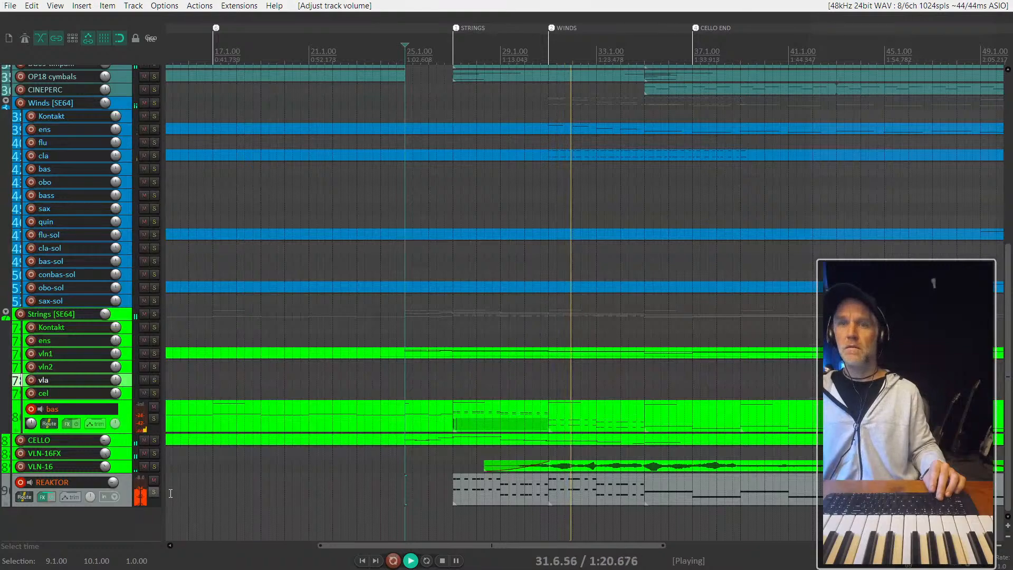
scroll(200, 485, down, 2)
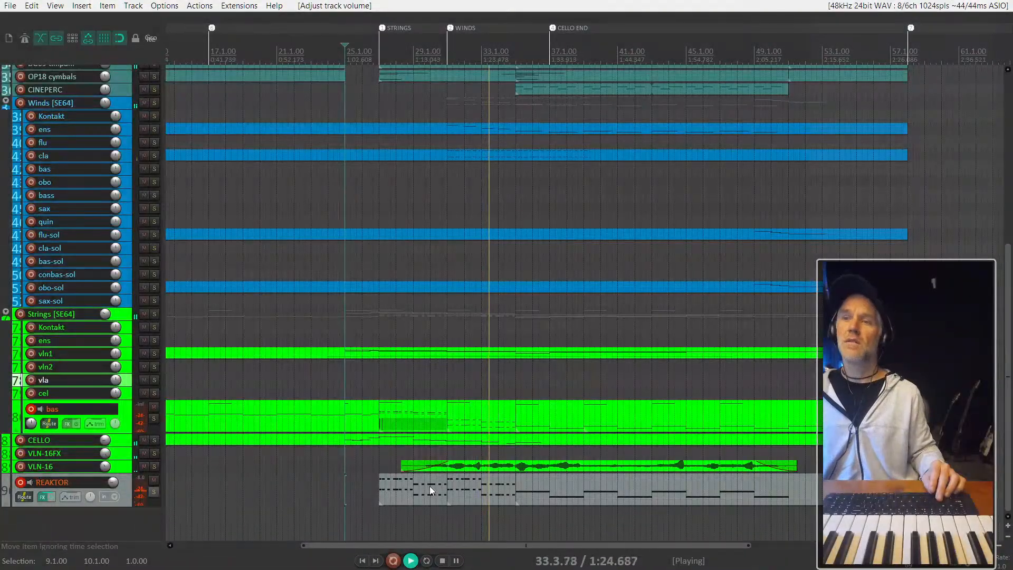
scroll(464, 481, up, 4)
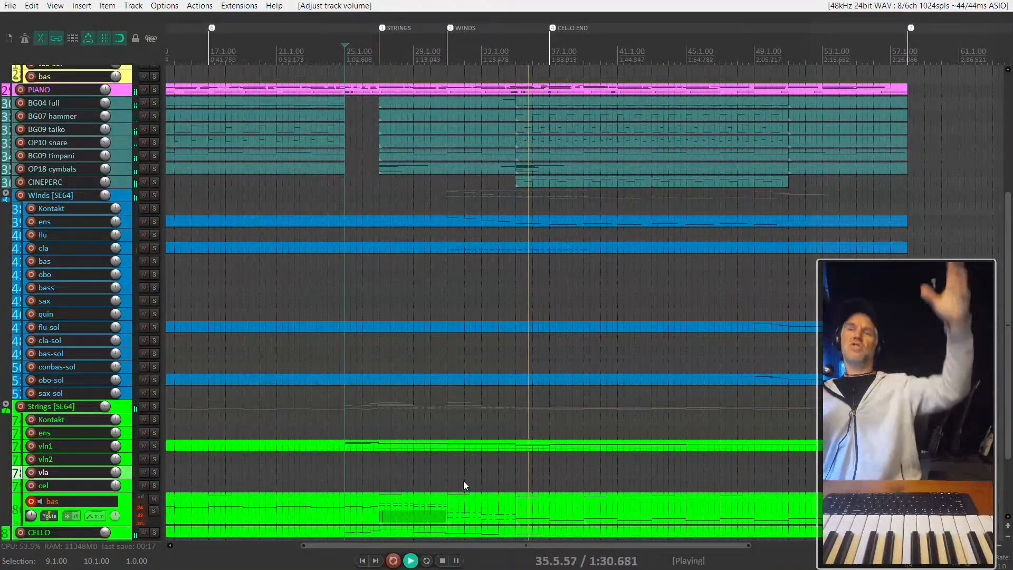
- Solo the REAKTOR track, set its volume to about -16.8 dB, and stop playback
scroll(463, 480, down, 3)
scroll(509, 417, down, 4)
click(498, 488)
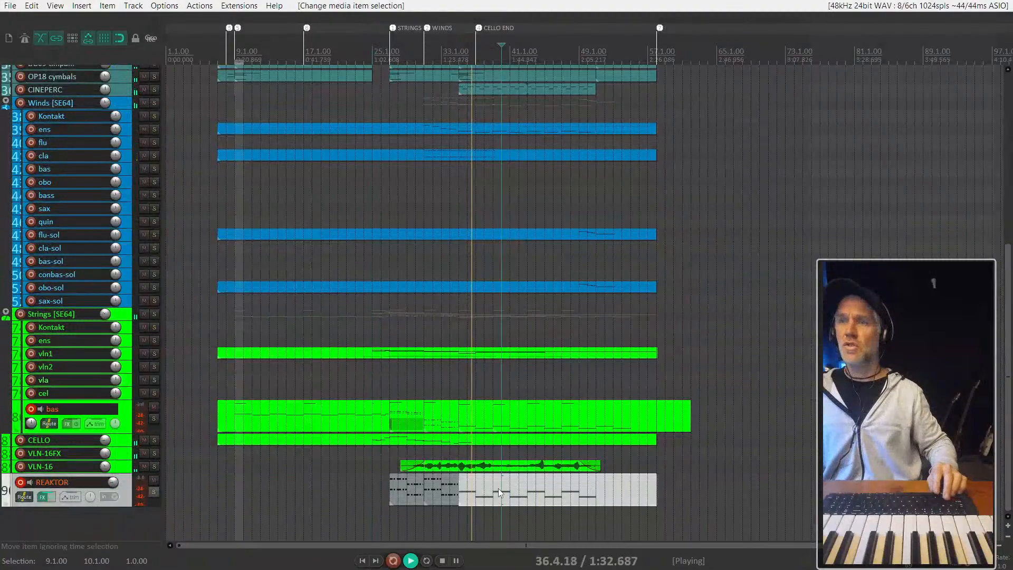
key(s)
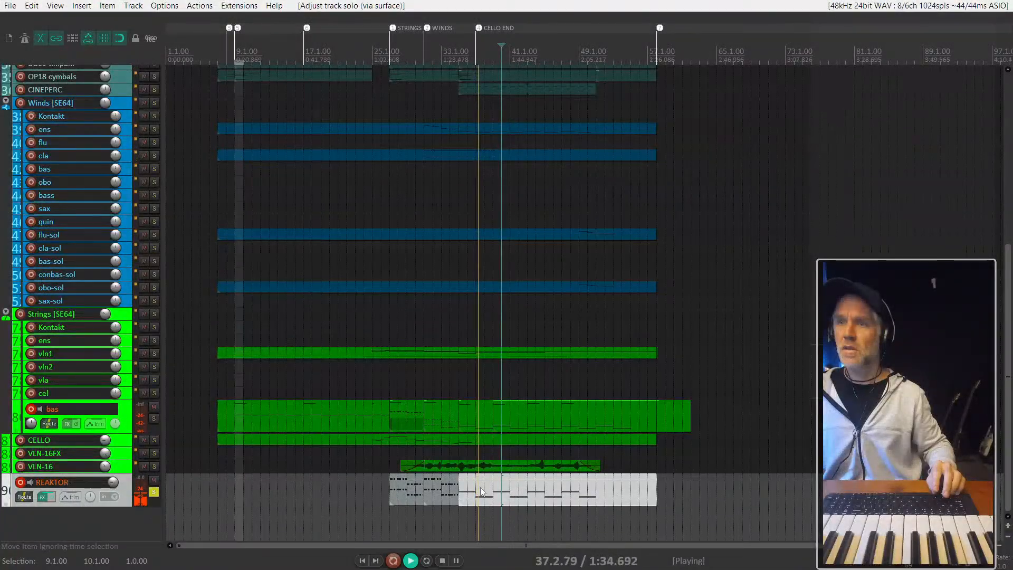
drag(113, 480, 113, 491)
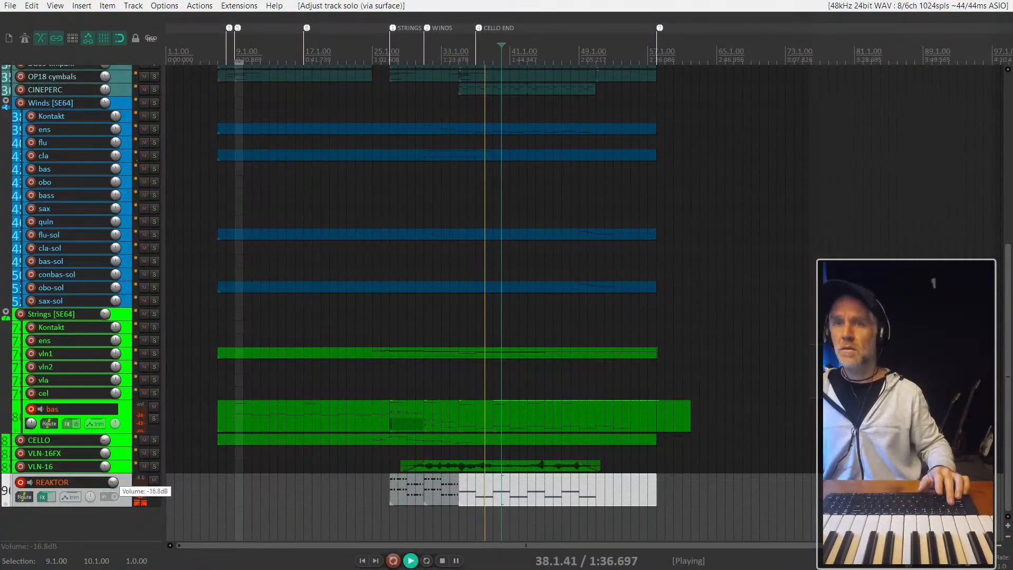
key(space)
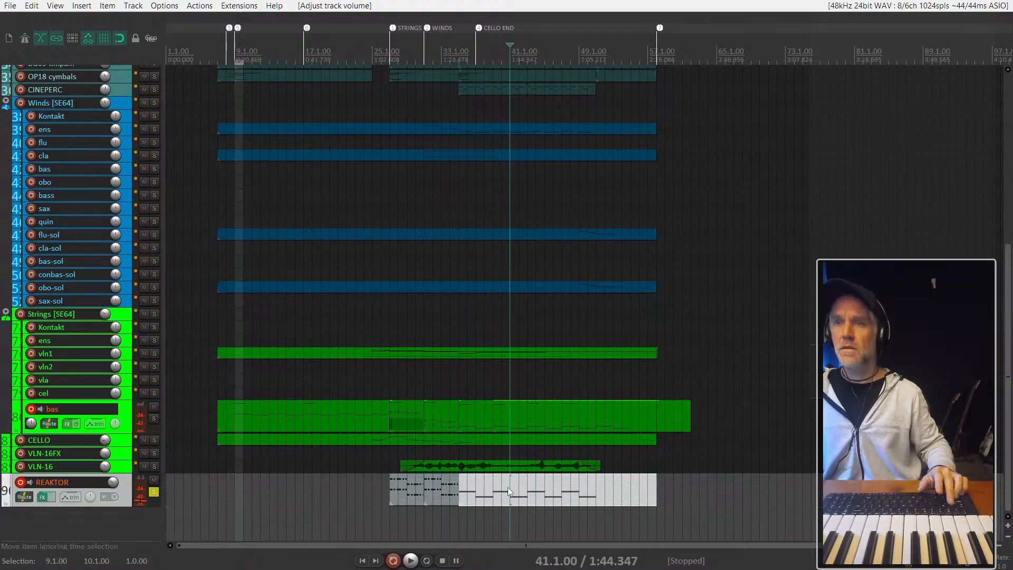
double_click(507, 486)
key(Escape)
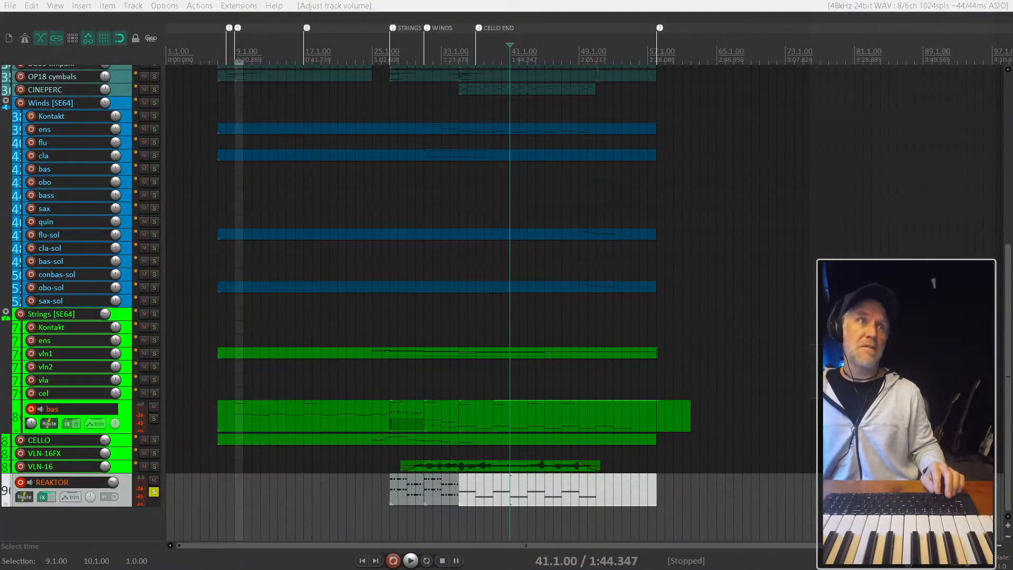
- Raise the B level slider of envelope A to about 61.1% in the REAKTOR track's Kontour synth and close the plugin window
drag(0, 32, 658, 26)
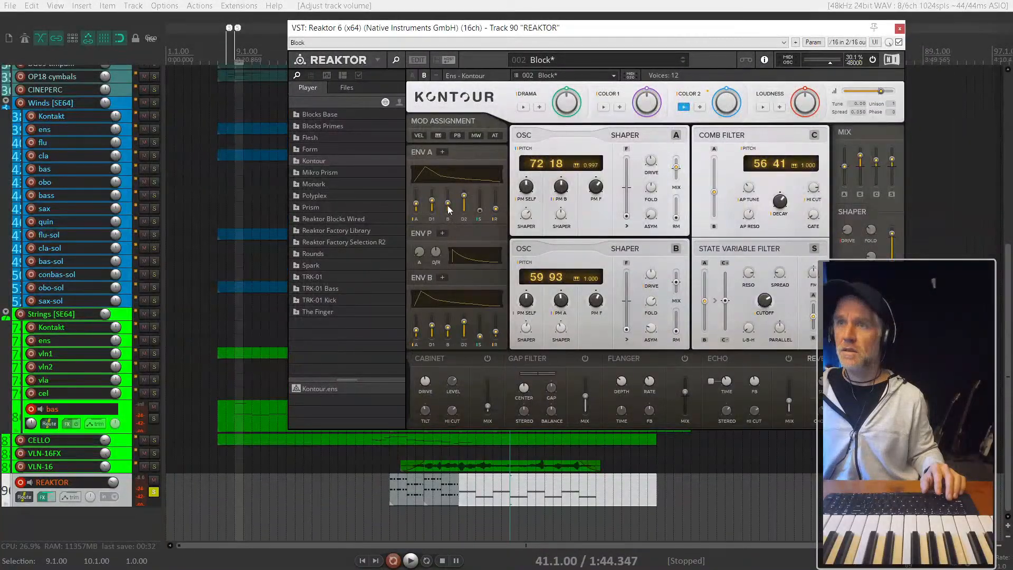
drag(448, 206, 449, 179)
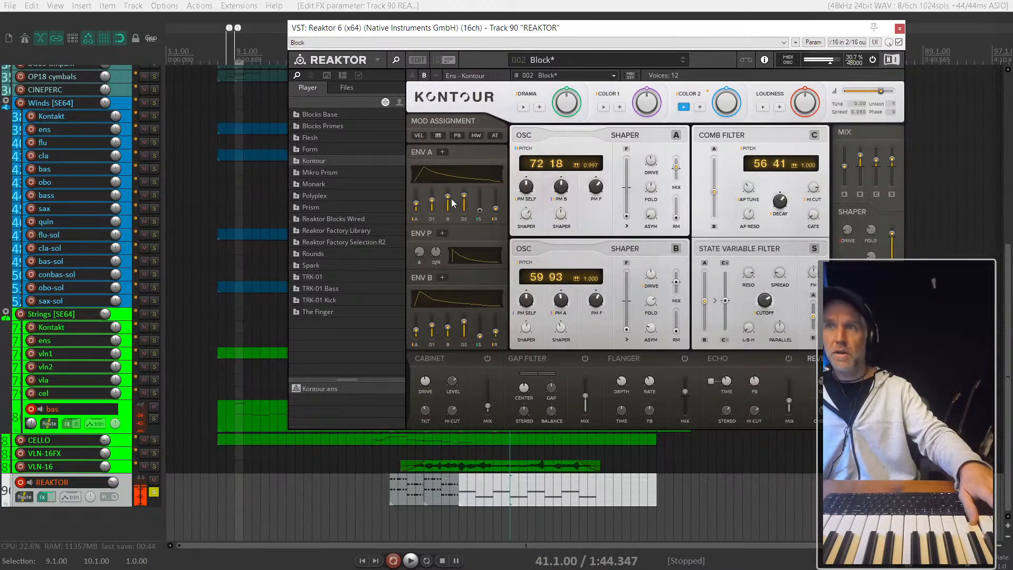
drag(448, 197, 448, 183)
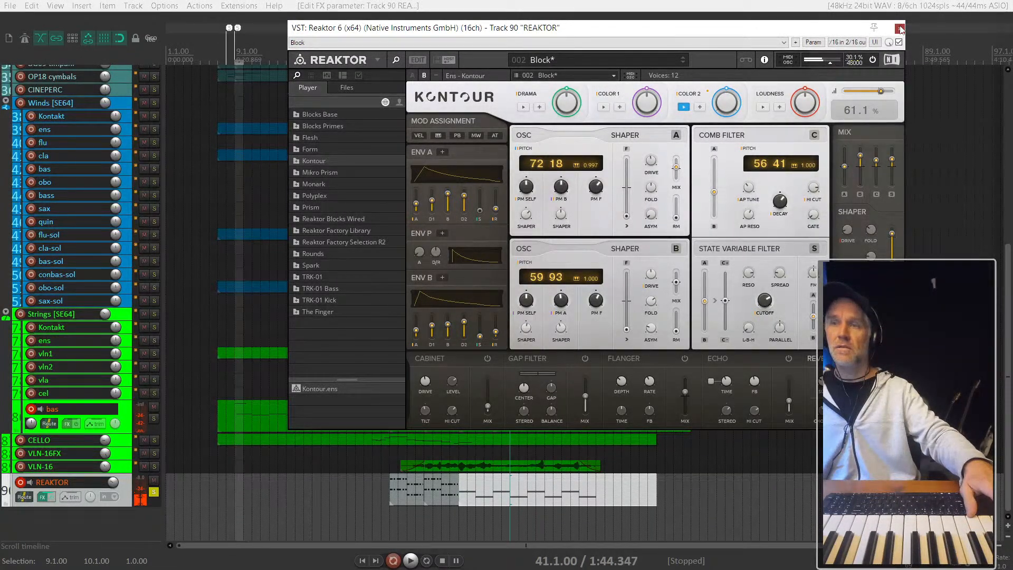
click(899, 28)
- Play from bar 35 with only the bas and REAKTOR tracks soloed
click(458, 483)
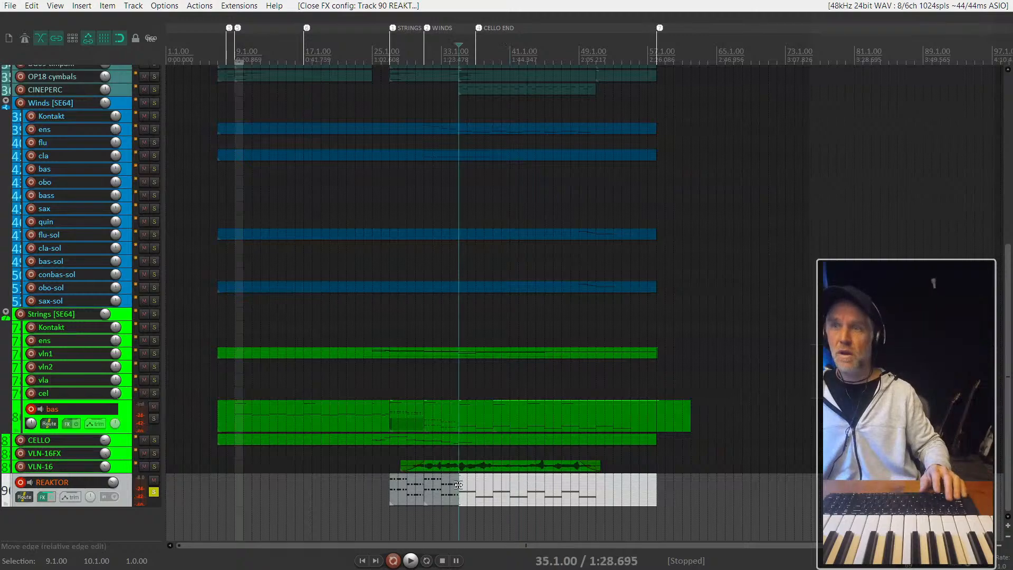
key(space)
click(153, 419)
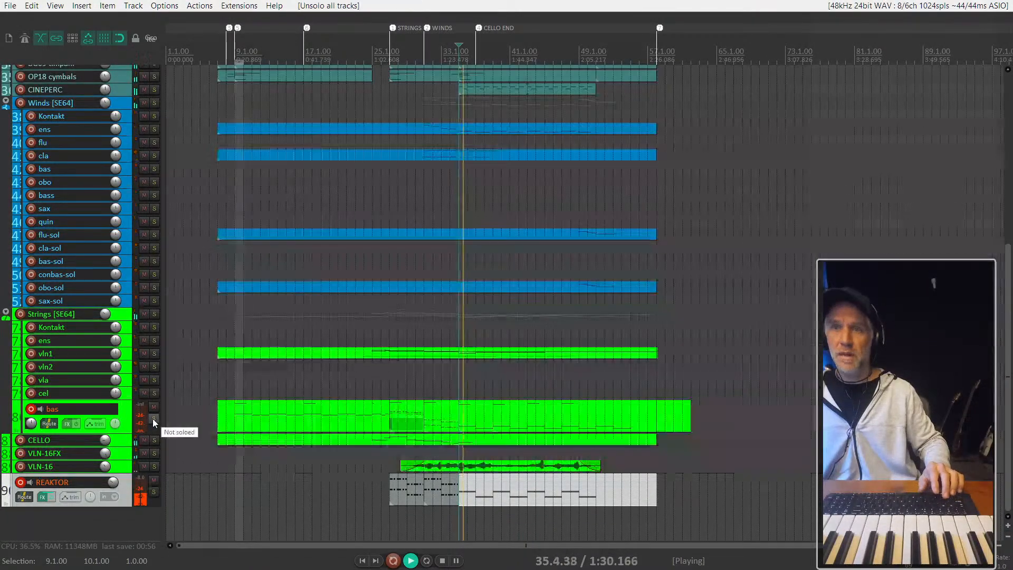
click(153, 492)
click(154, 493)
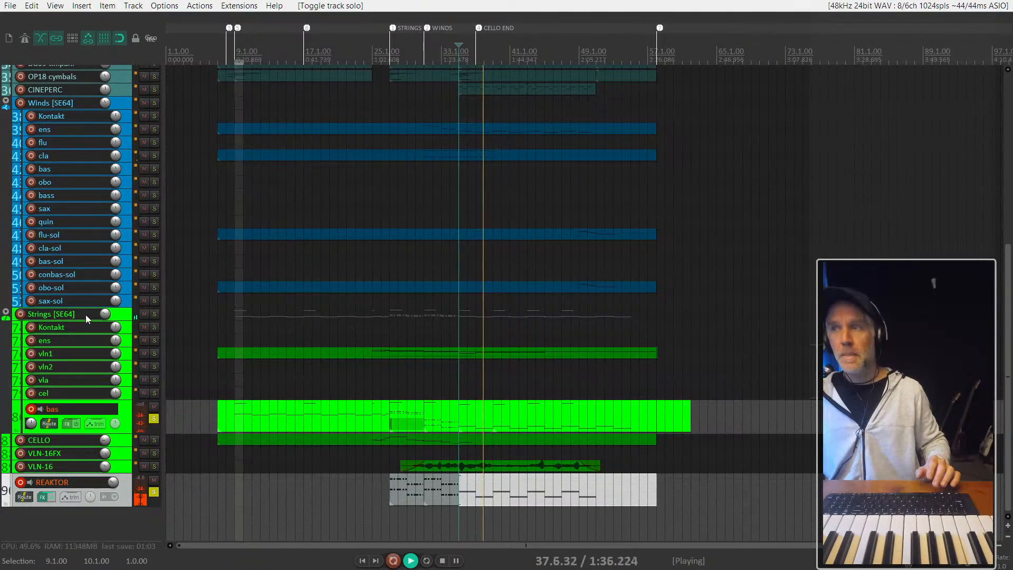
- Raise the volume of the Basses Essential instrument in the Strings Kontakt rack during playback
click(128, 329)
key(f)
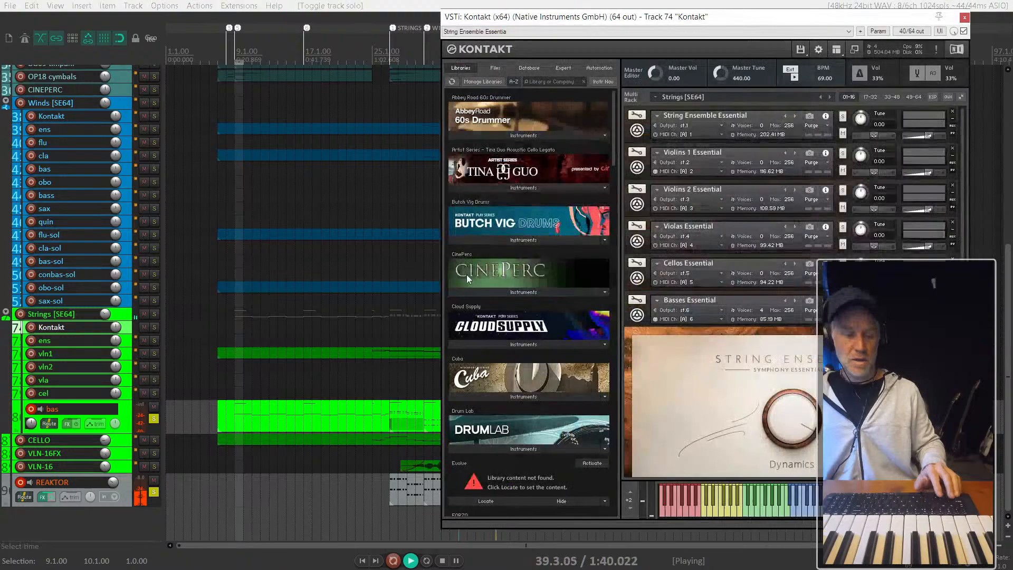
scroll(764, 338, down, 1)
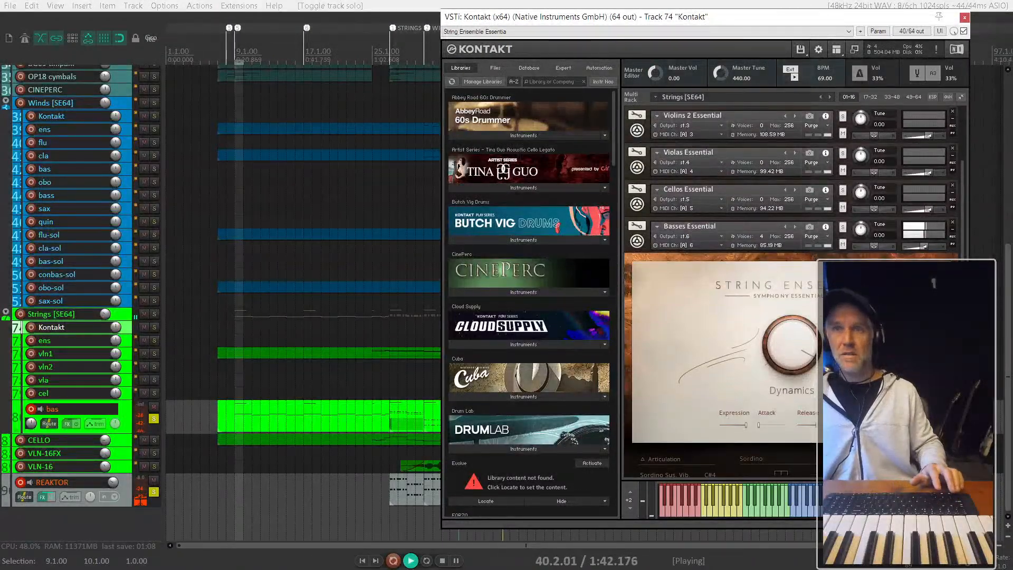
scroll(924, 197, down, 2)
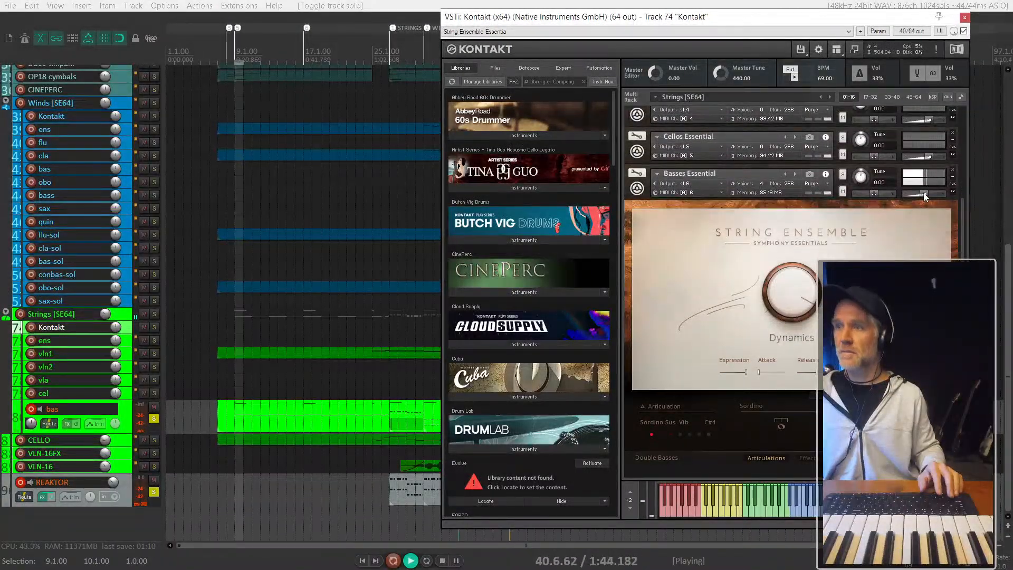
drag(923, 197, 932, 193)
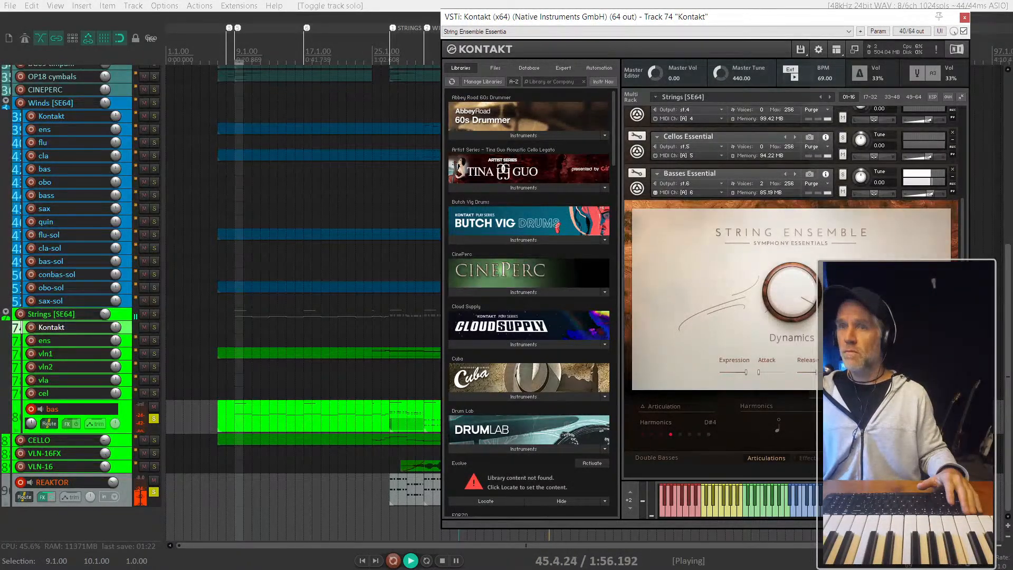
- Audition the soloed bas and REAKTOR parts from the starts of the sections at bars 27, 31 and 35
click(385, 420)
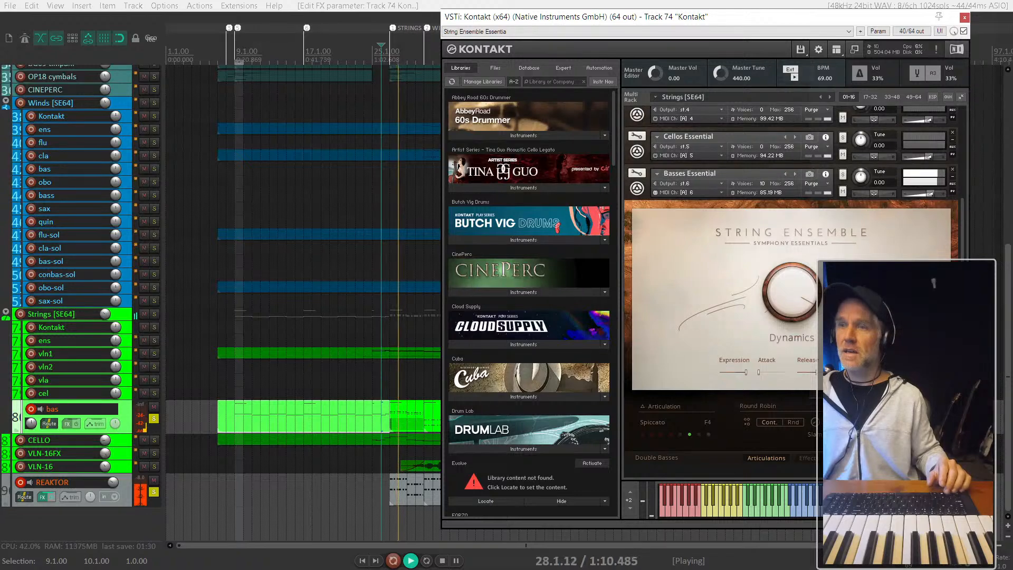
scroll(297, 429, right, 3)
click(346, 488)
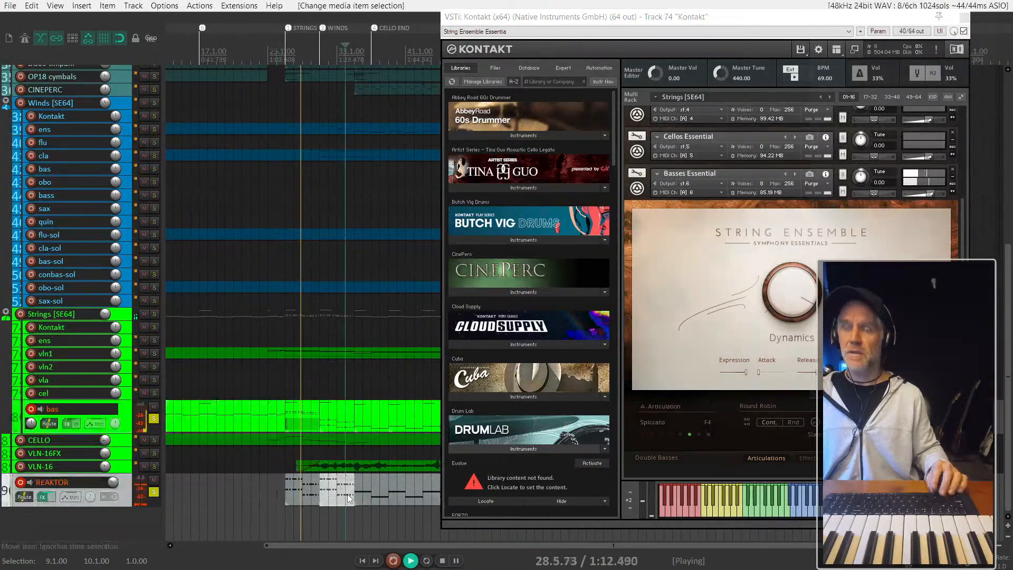
scroll(302, 487, up, 1)
scroll(302, 486, right, 3)
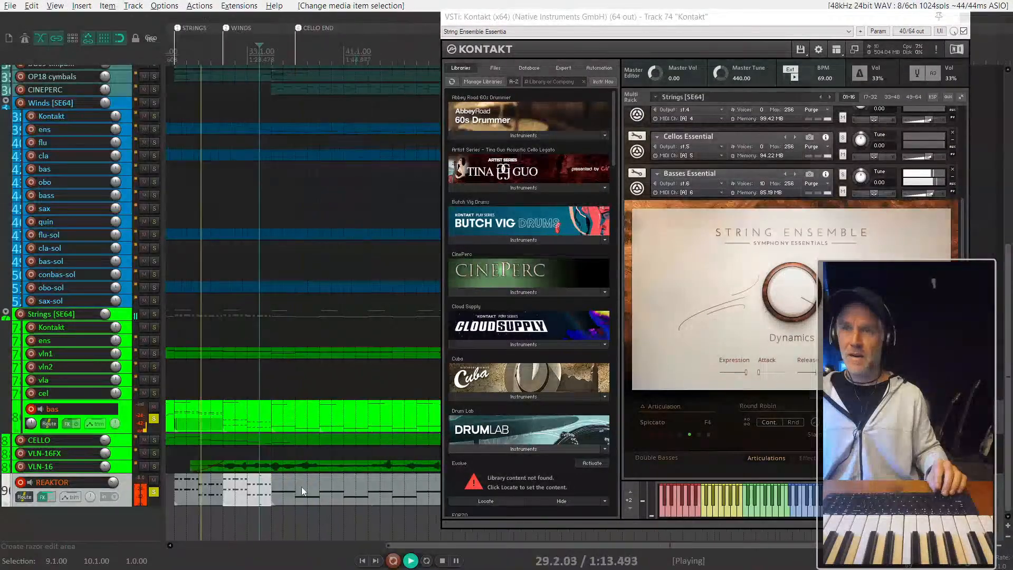
click(187, 487)
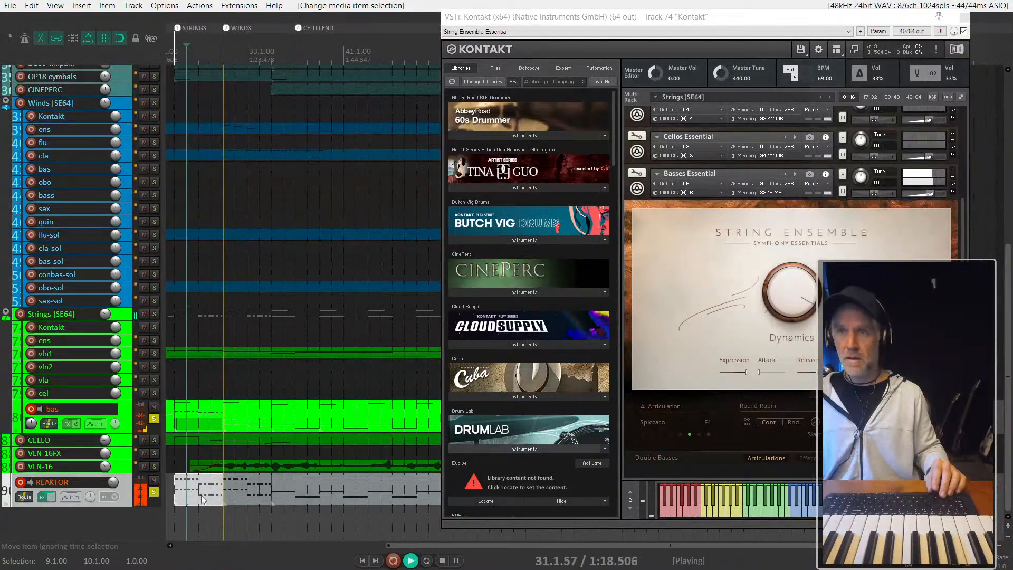
click(277, 499)
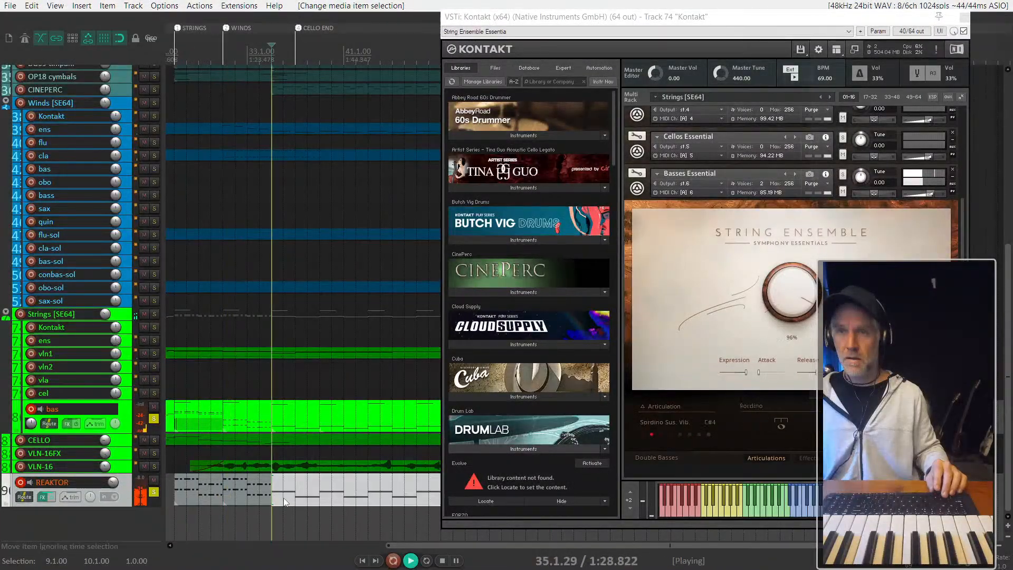
key(space)
click(218, 491)
key(space)
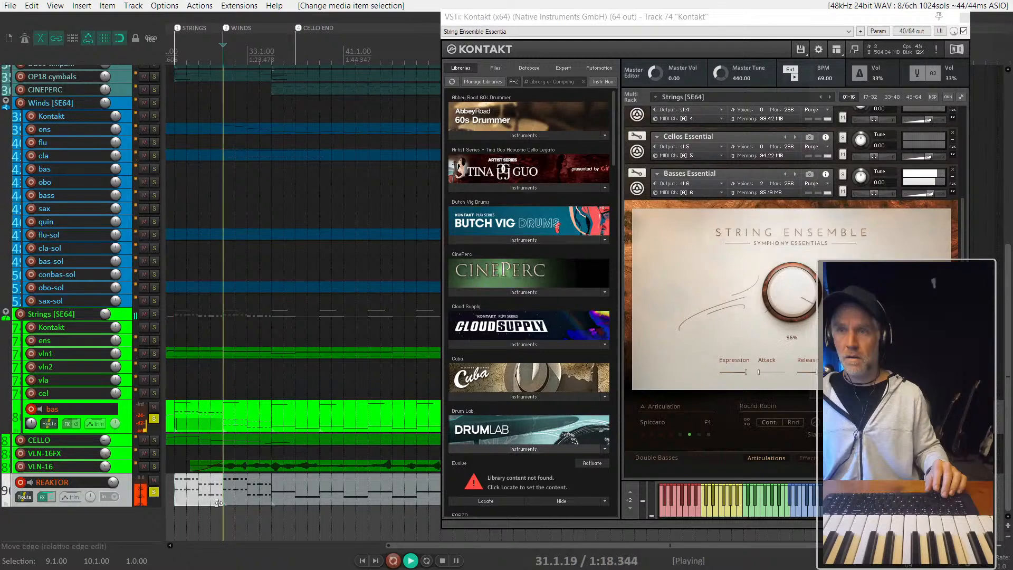
key(space)
- Delete the upper doubling notes in the REAKTOR item at bars 27–30, keeping only the low line, and close the MIDI editor
click(202, 490)
double_click(202, 489)
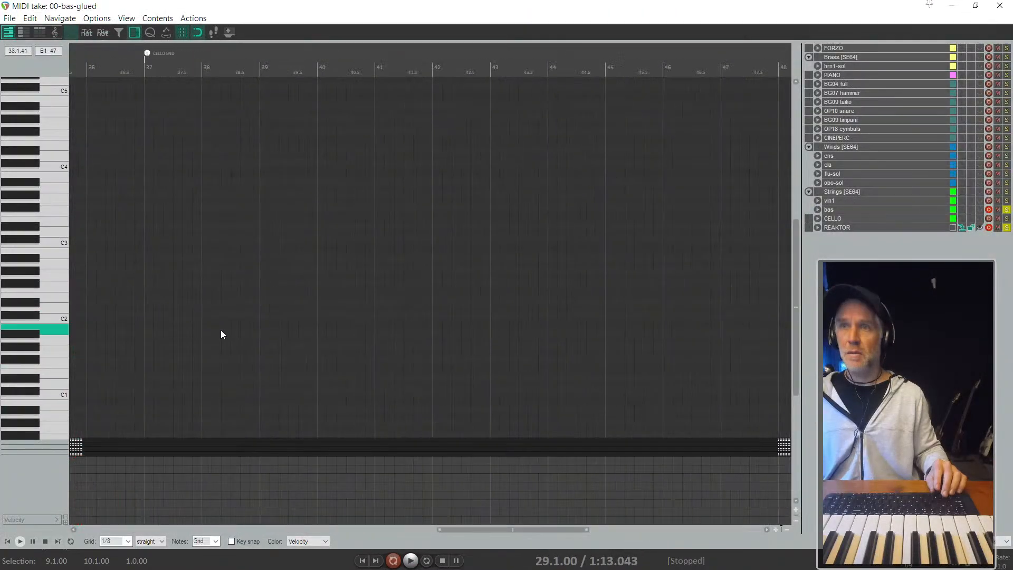
scroll(473, 363, left, 10)
scroll(581, 287, up, 1)
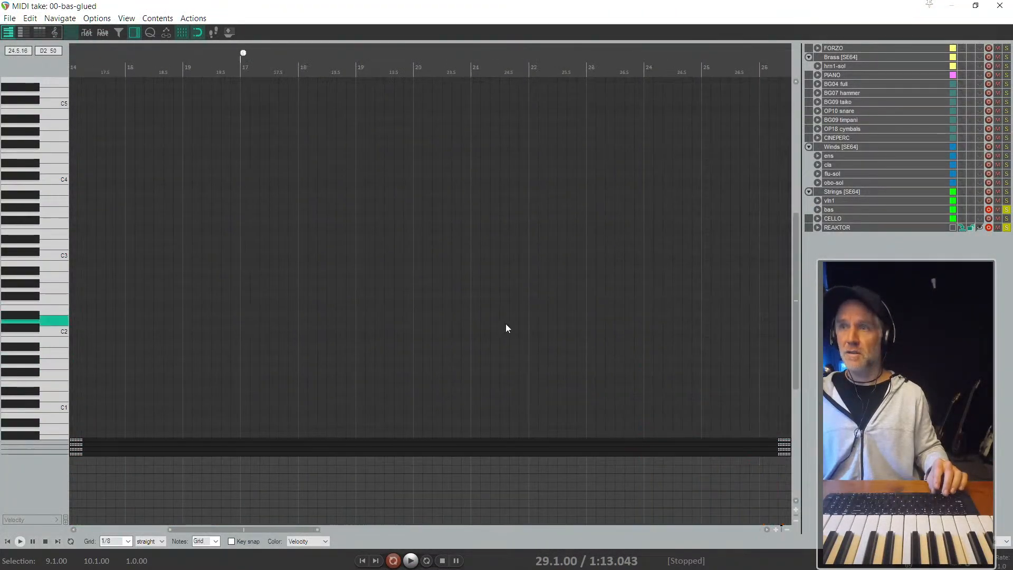
scroll(505, 324, right, 5)
scroll(470, 329, down, 1)
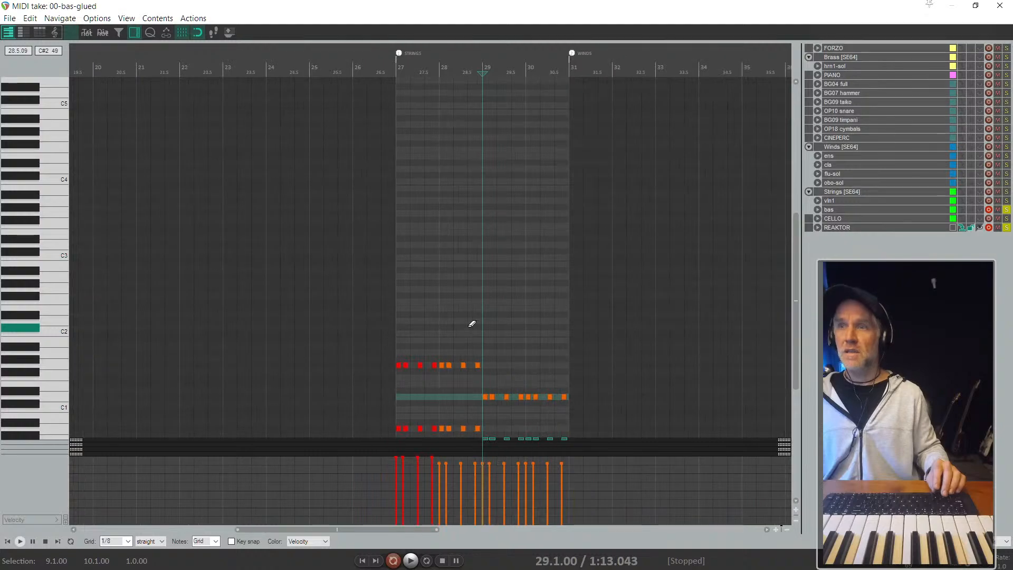
scroll(469, 326, down, 2)
scroll(472, 323, down, 3)
drag(581, 334, 372, 228)
key(Delete)
scroll(424, 330, up, 4)
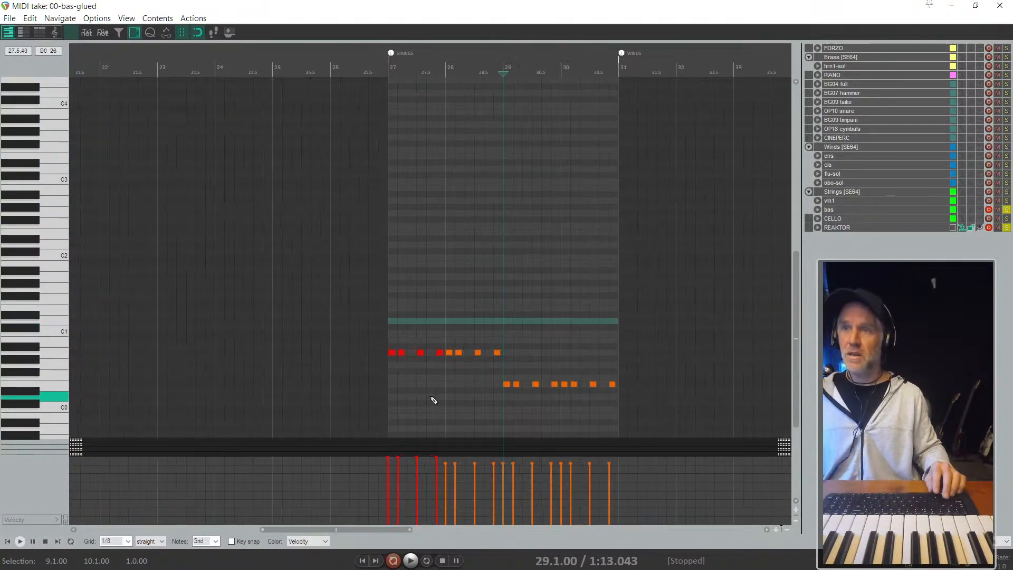
key(Escape)
- Lower the velocity of the four bar 27 notes in the REAKTOR item and close the MIDI editor
scroll(348, 426, down, 8)
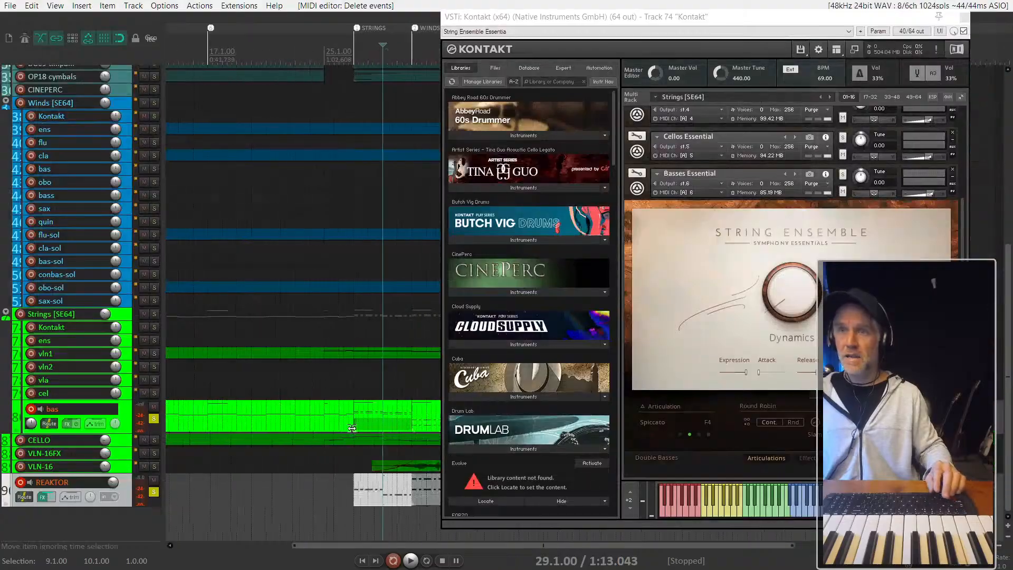
scroll(348, 428, right, 3)
drag(256, 497, 256, 497)
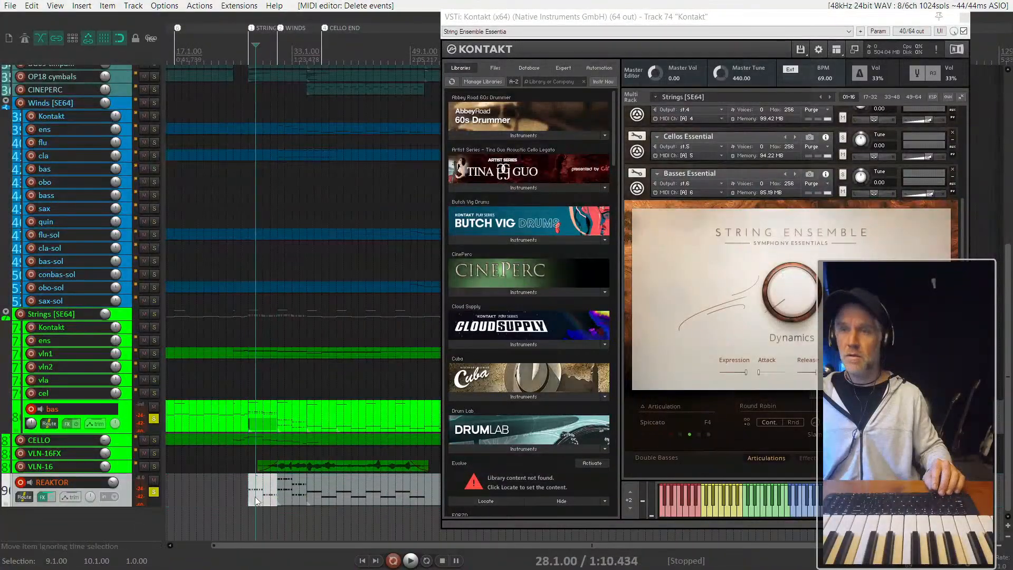
double_click(264, 501)
scroll(382, 395, left, 3)
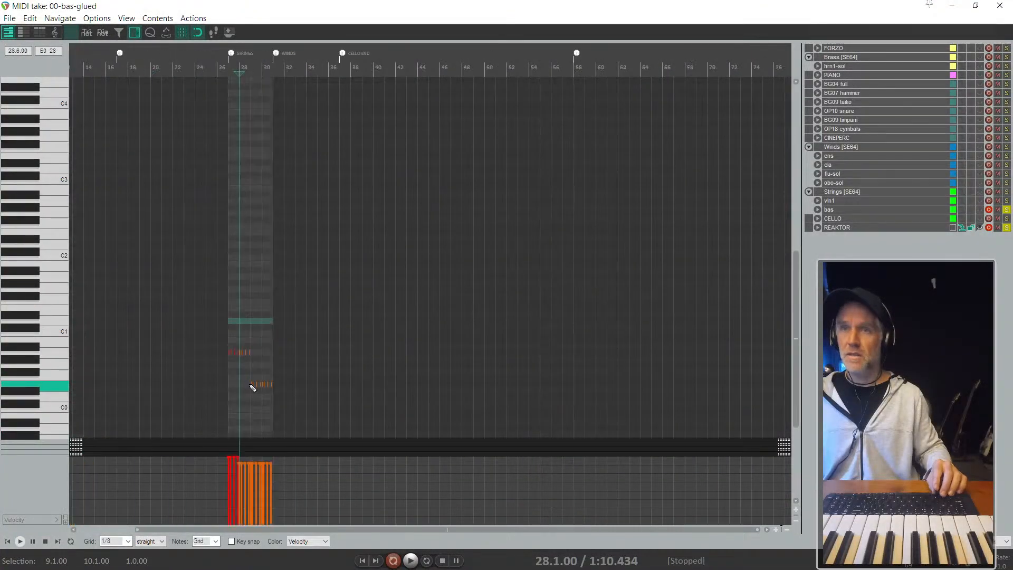
click(253, 386)
scroll(238, 380, up, 6)
drag(283, 333, 149, 362)
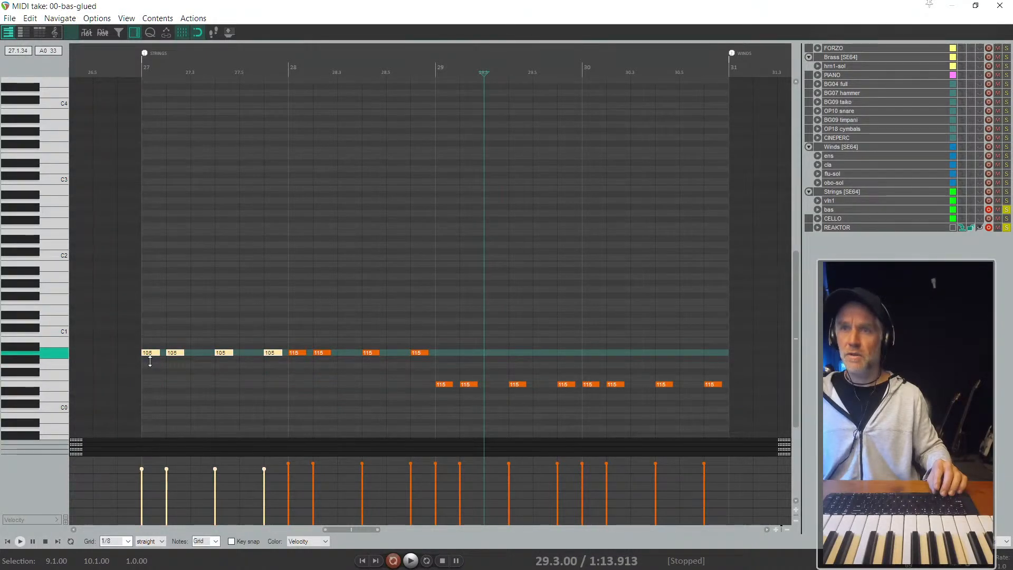
key(Escape)
scroll(388, 413, down, 3)
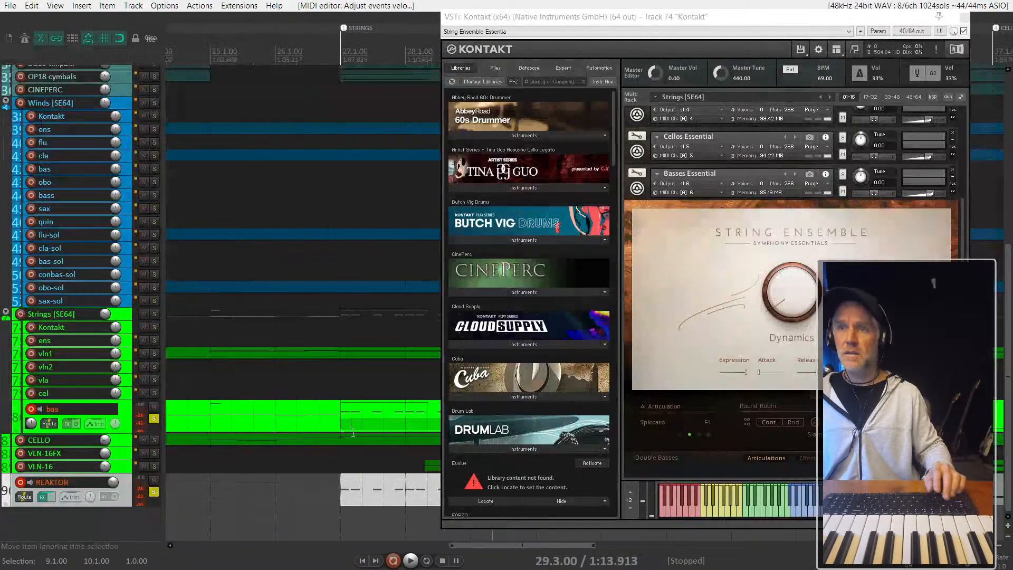
- Replace the REAKTOR item at bar 31 with a copy of the bar 27 item and briefly audition from bar 27
scroll(322, 442, right, 3)
click(337, 493)
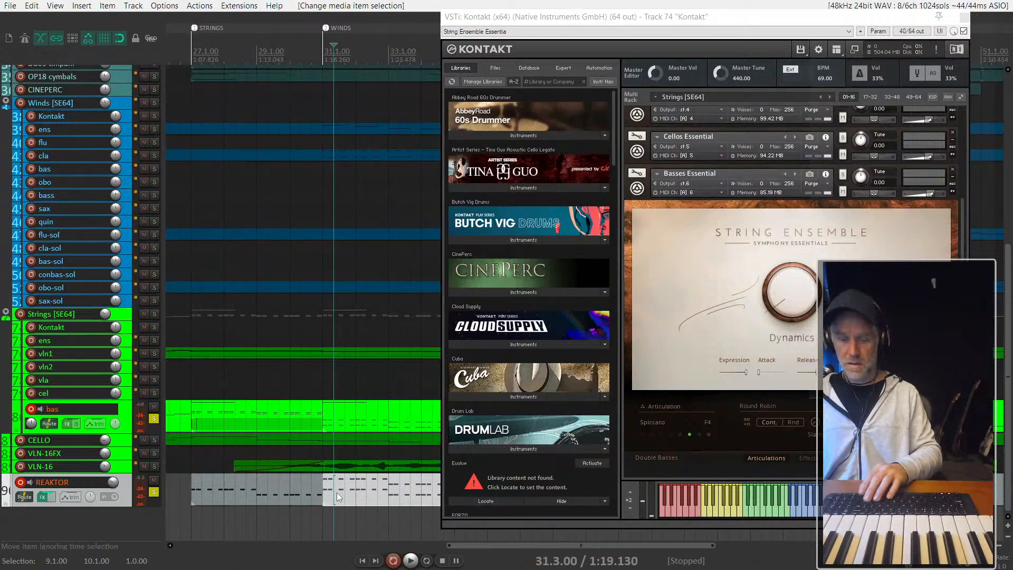
key(Delete)
click(251, 483)
scroll(273, 484, down, 3)
drag(274, 488, 345, 493)
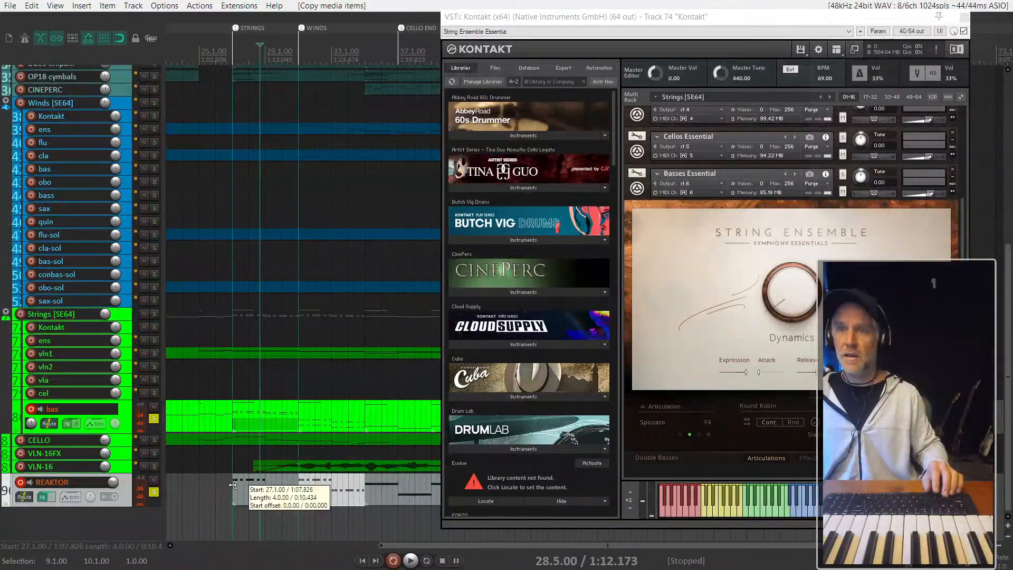
click(233, 484)
key(space)
key(space)
- Select all notes in the REAKTOR item at bars 27–30 and shift them down
click(244, 496)
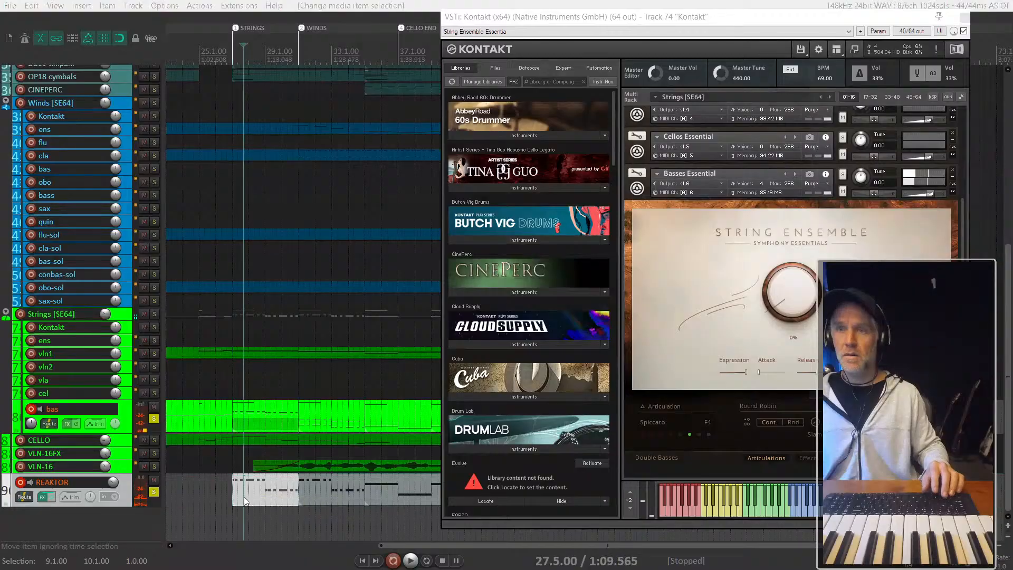
double_click(244, 496)
scroll(106, 368, up, 5)
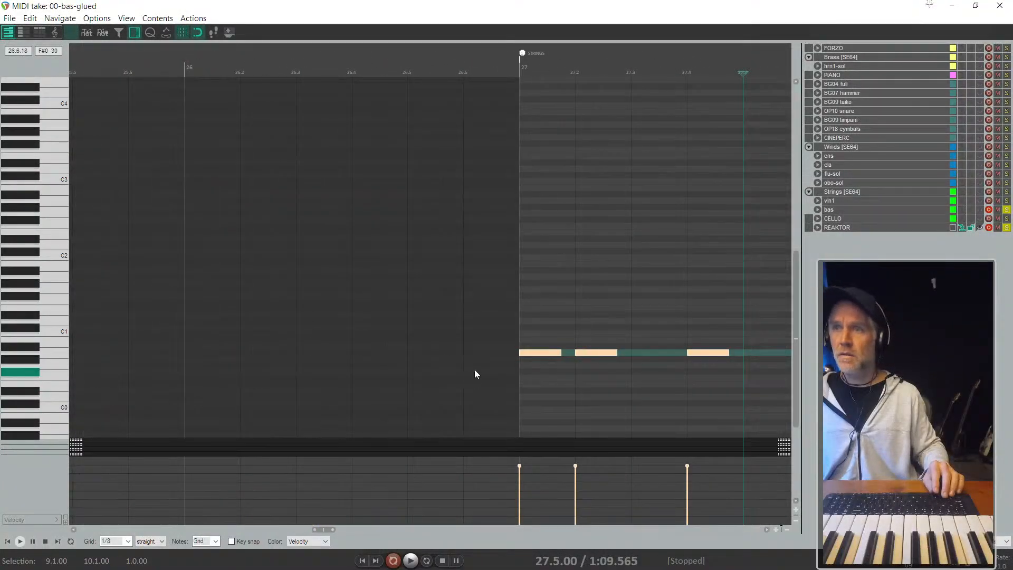
scroll(501, 339, down, 4)
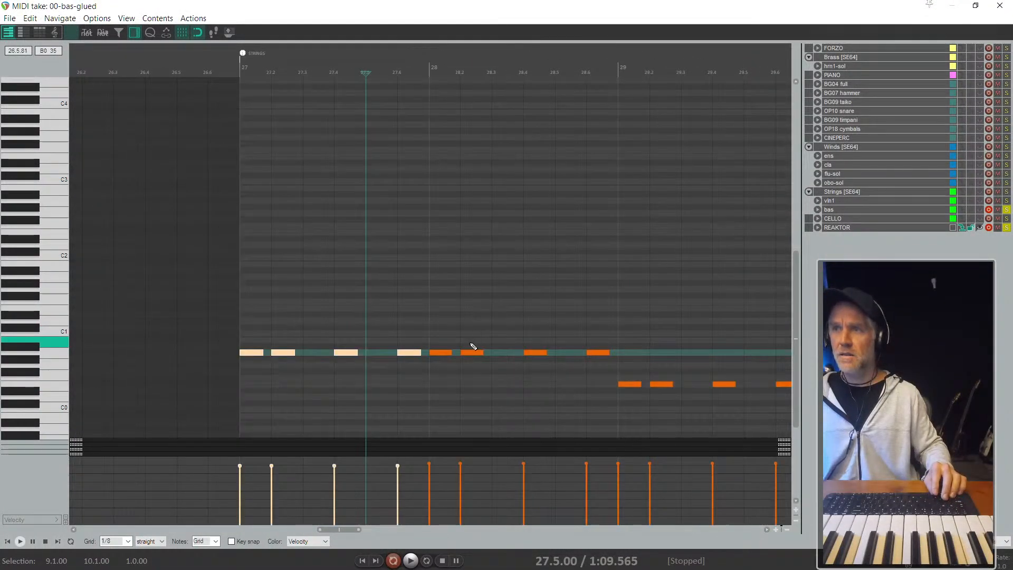
scroll(289, 324, down, 2)
drag(289, 323, 689, 409)
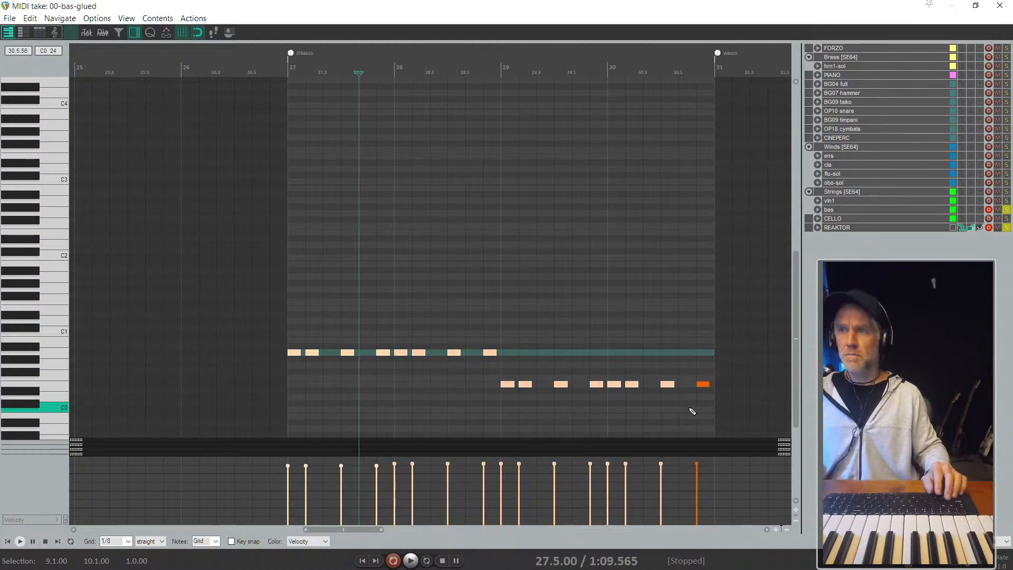
key(ctrl+a)
key(Down)
key(Down)
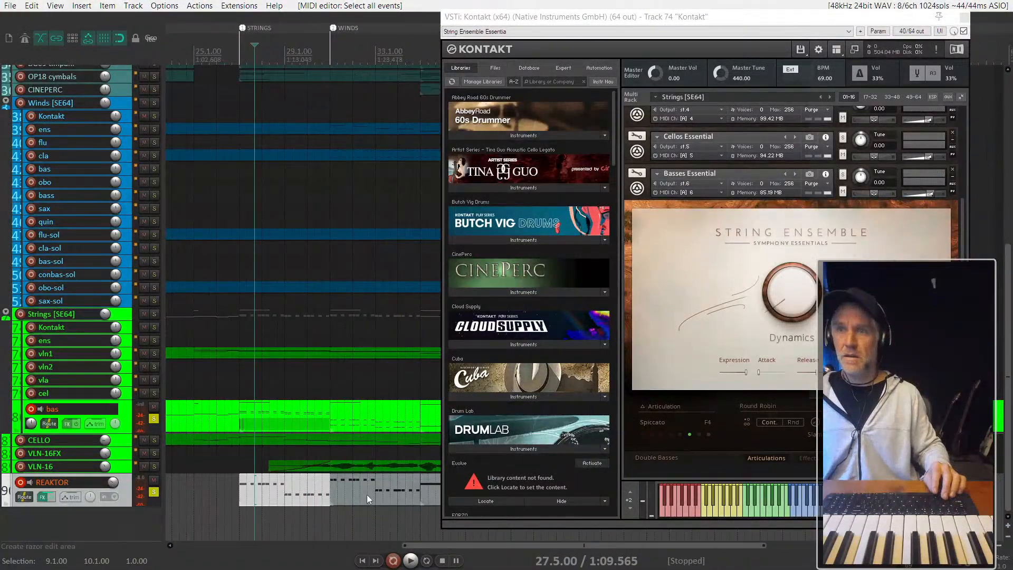
- Delete the outdated REAKTOR copy at bar 31 and put a fresh copy of the edited bar 27 item there
click(366, 495)
key(Delete)
ctrl+drag(267, 495, 351, 501)
- Play the full arrangement from bar 27 with all solos off and close the Kontakt window
key(space)
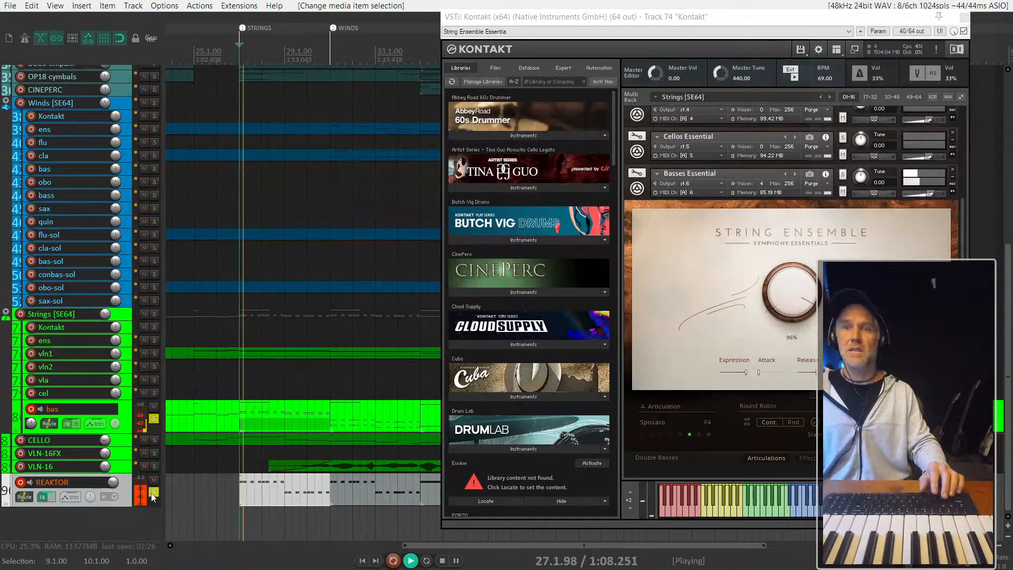
click(153, 494)
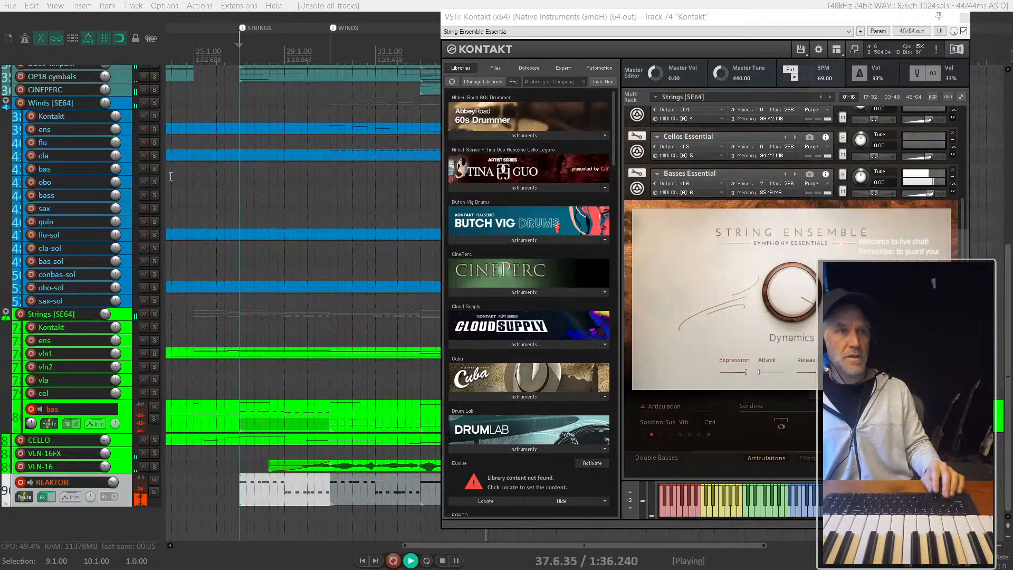
click(966, 18)
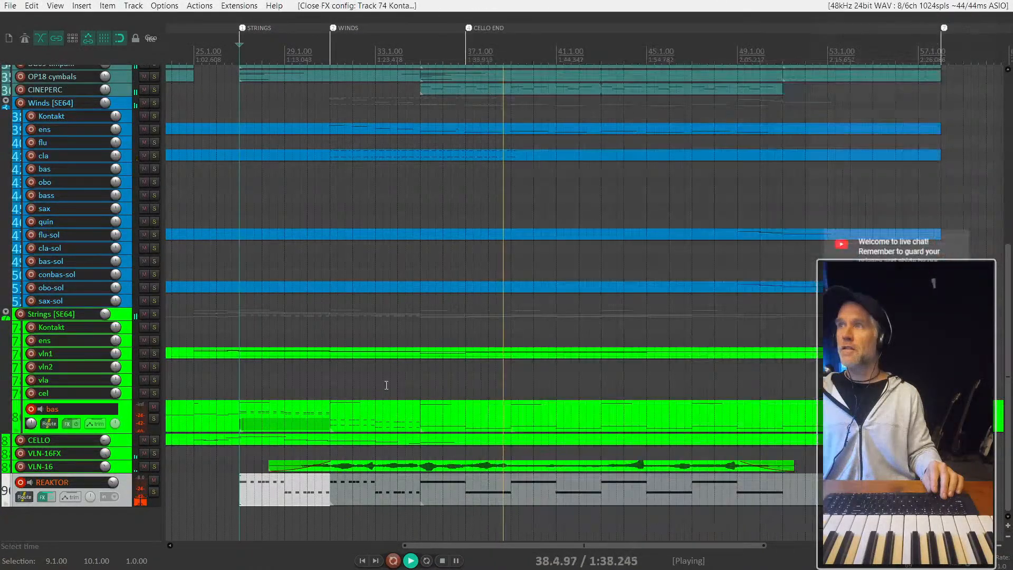
- Solo the REAKTOR track, open its Kontour synth window and audition from bars 27 and 35
scroll(310, 496, down, 3)
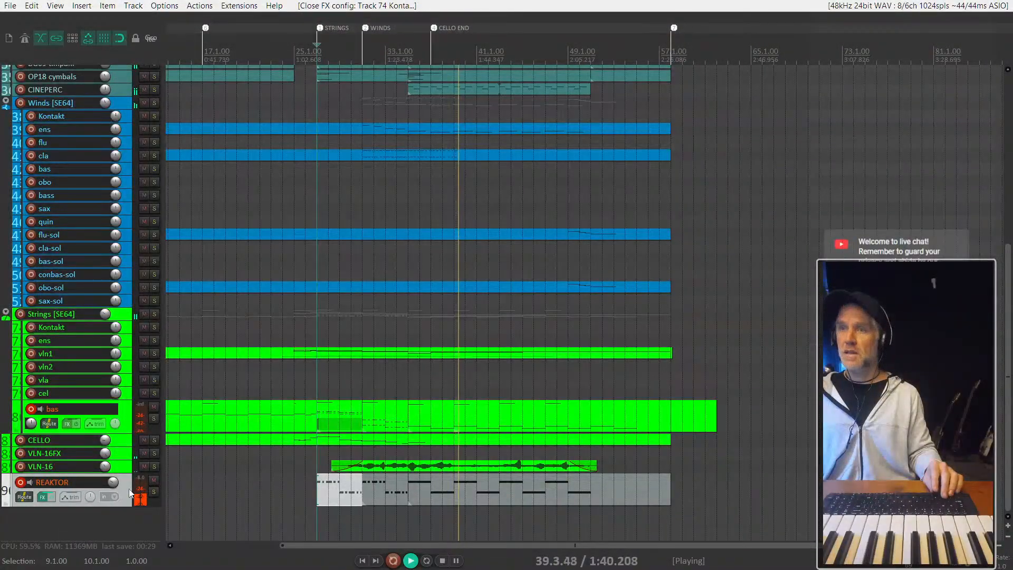
click(154, 492)
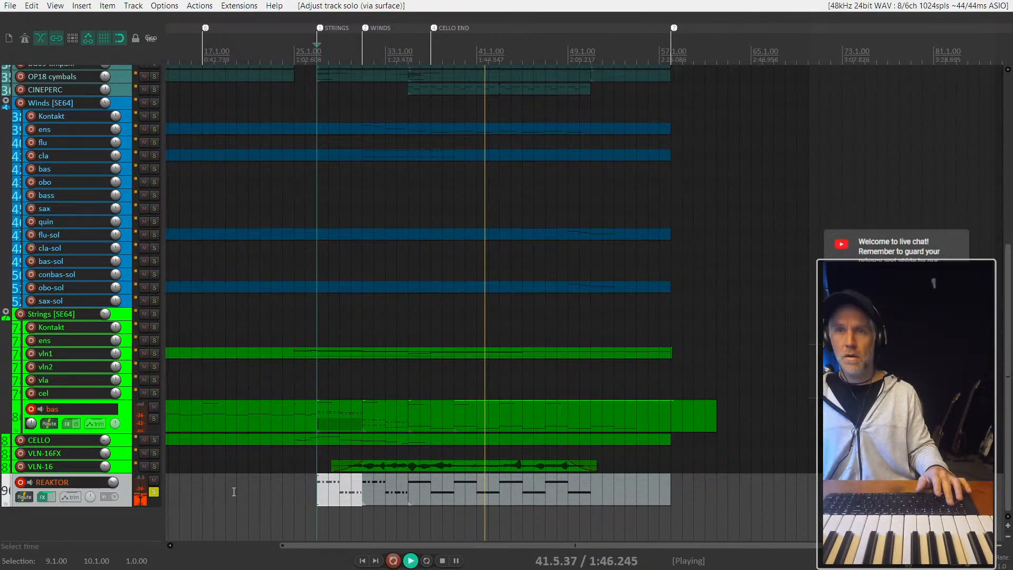
key(space)
key(f)
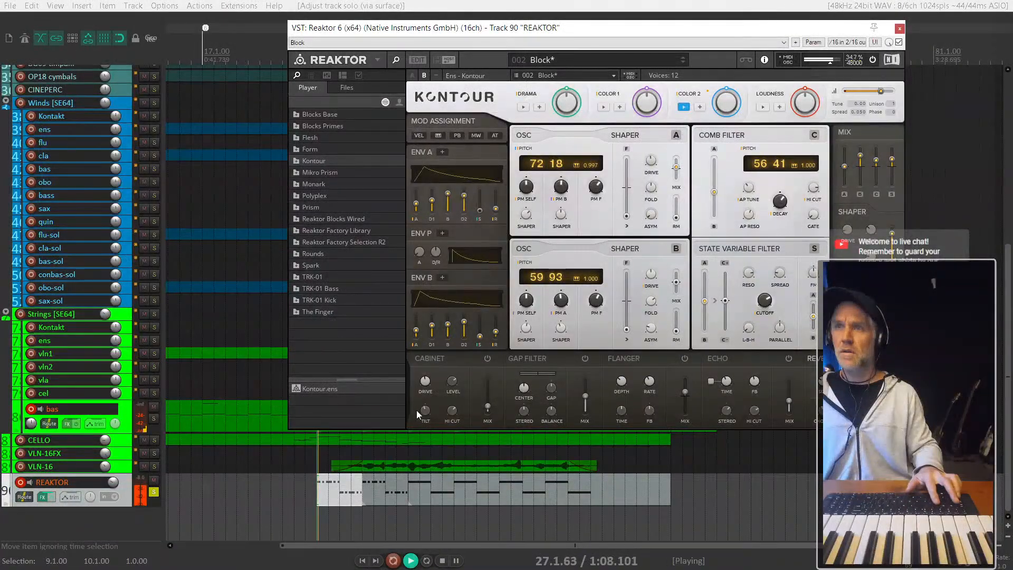
click(409, 488)
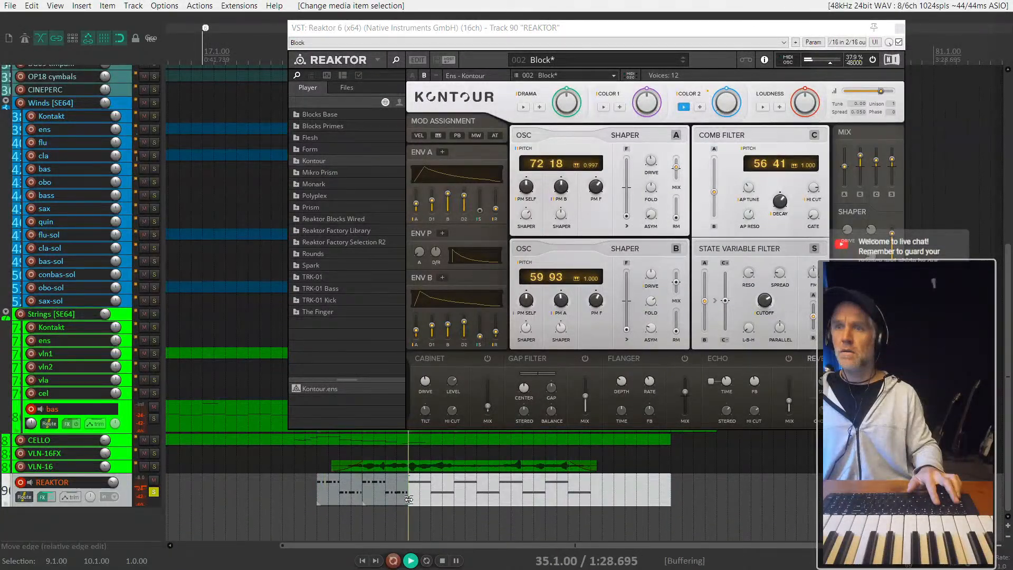
key(space)
- Raise the velocities of all notes in the REAKTOR item starting at bar 35 to maximum and audition from bar 37
double_click(431, 493)
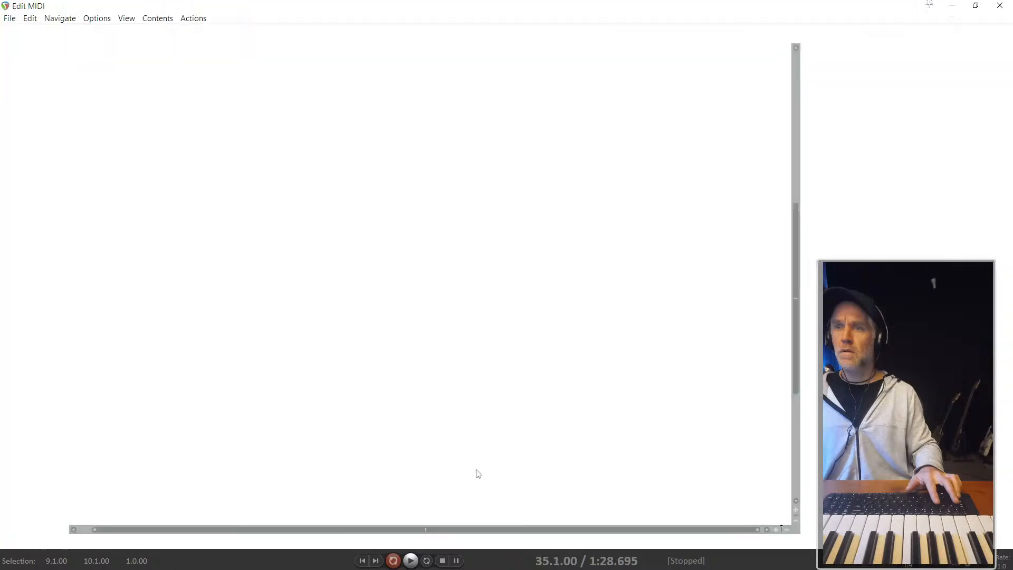
key(ctrl+a)
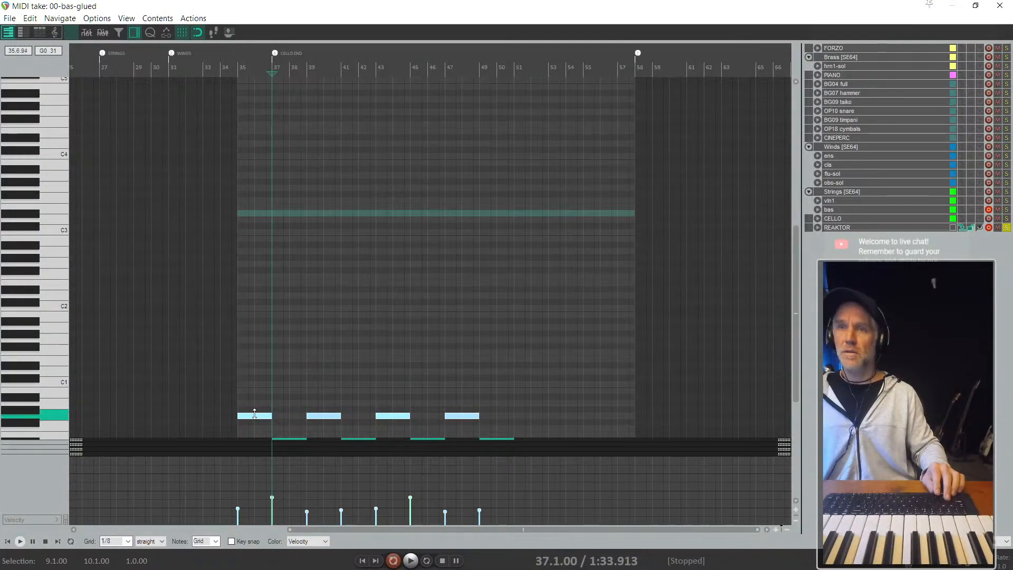
drag(253, 415, 246, 335)
key(space)
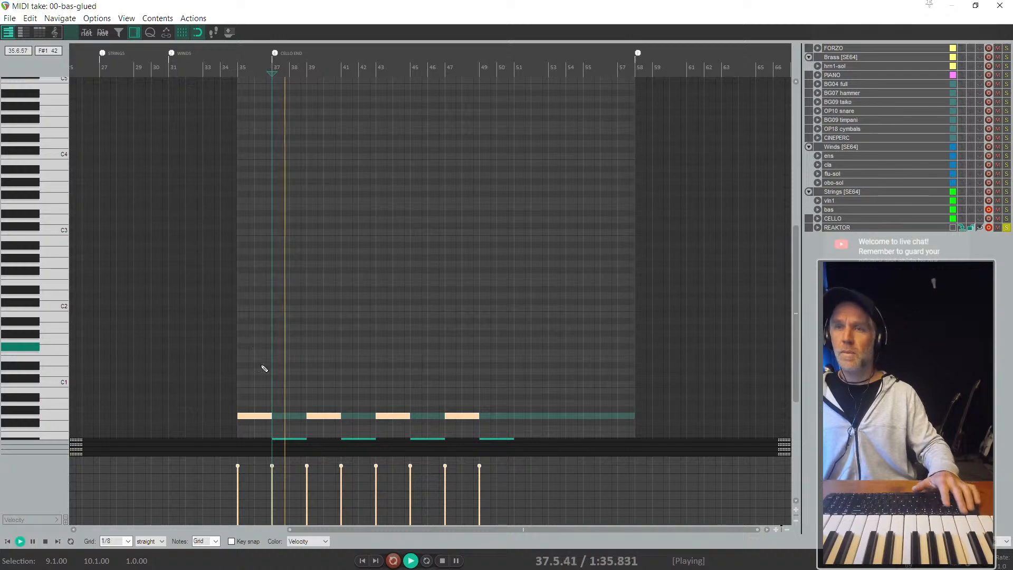
key(Escape)
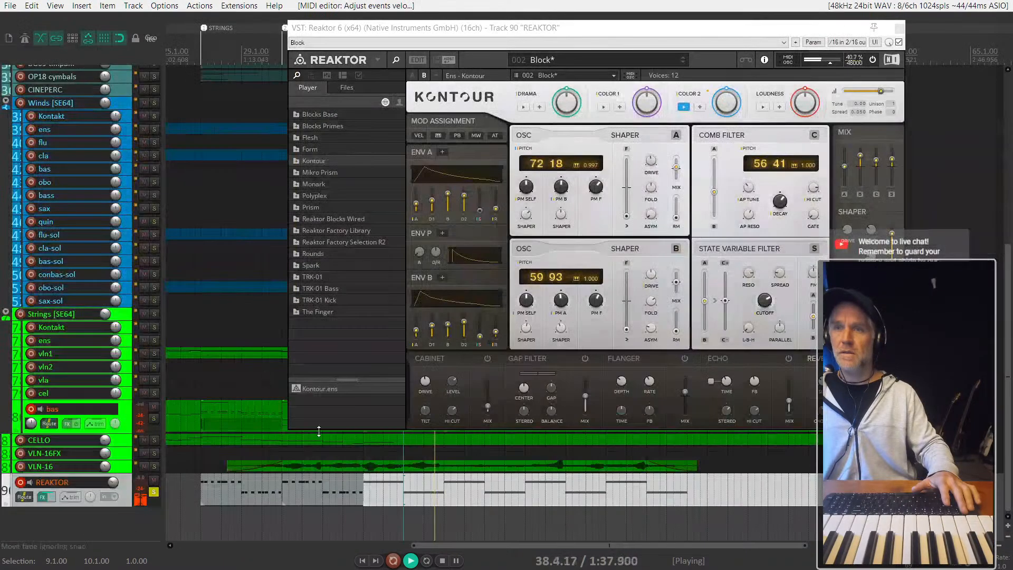
key(space)
- Unsolo the REAKTOR track, play the full arrangement from bar 37 and close the Reaktor window
click(154, 491)
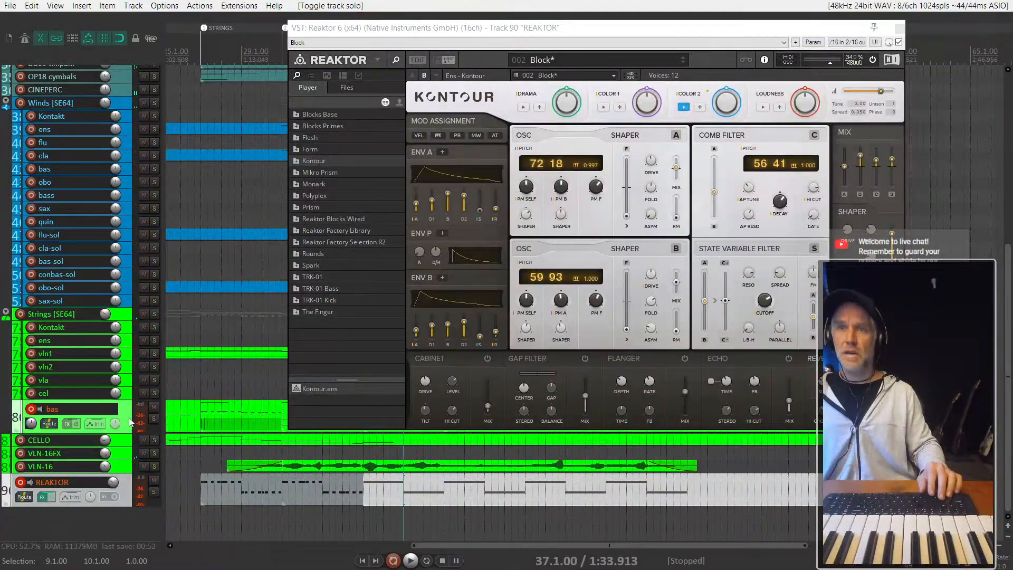
key(space)
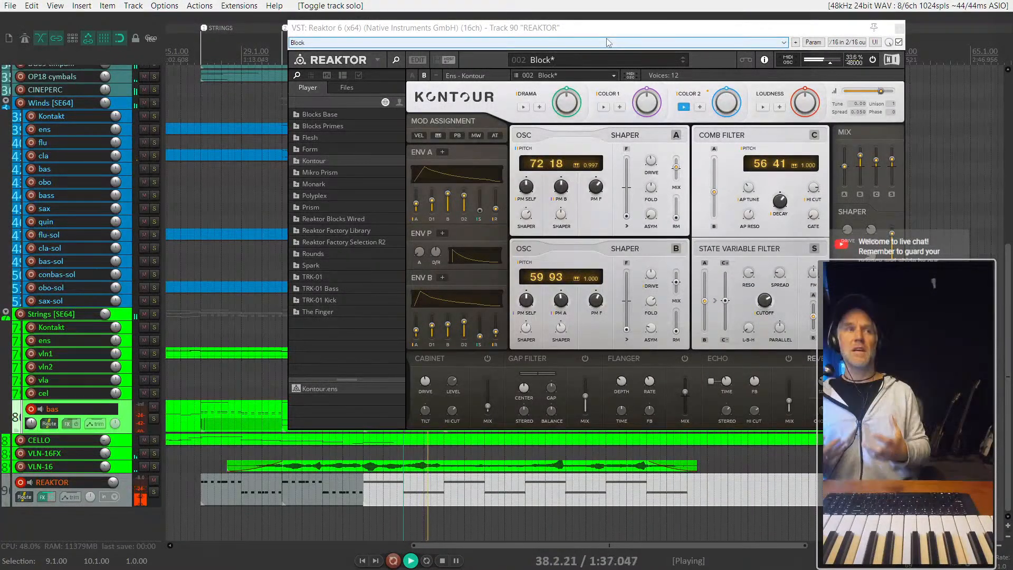
click(900, 31)
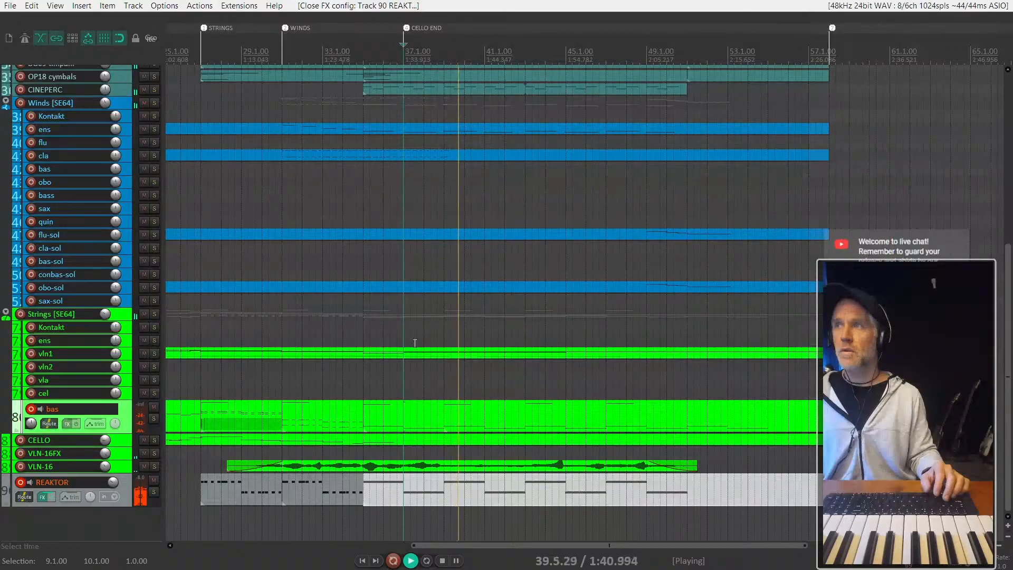
scroll(567, 431, up, 5)
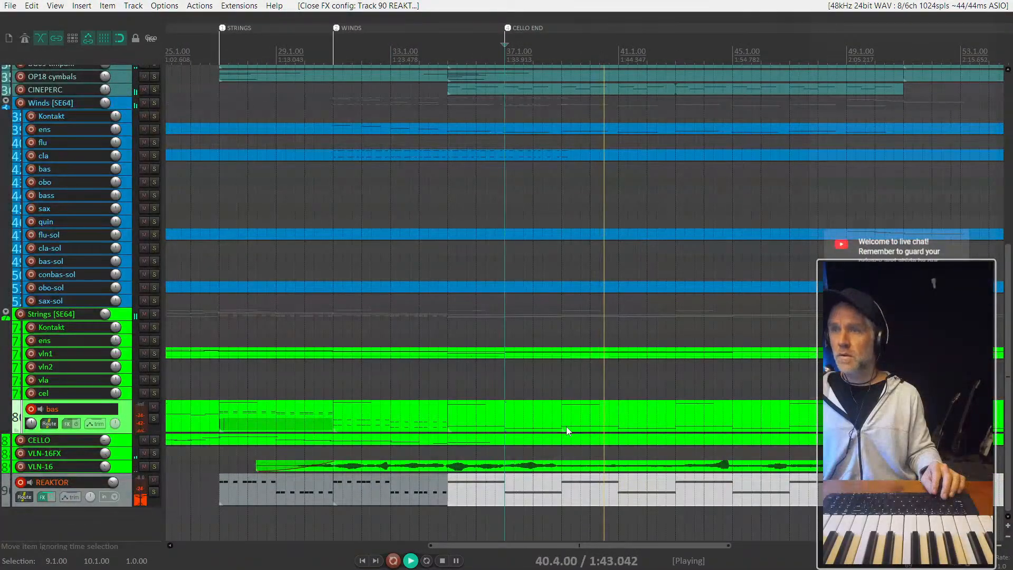
scroll(568, 431, down, 5)
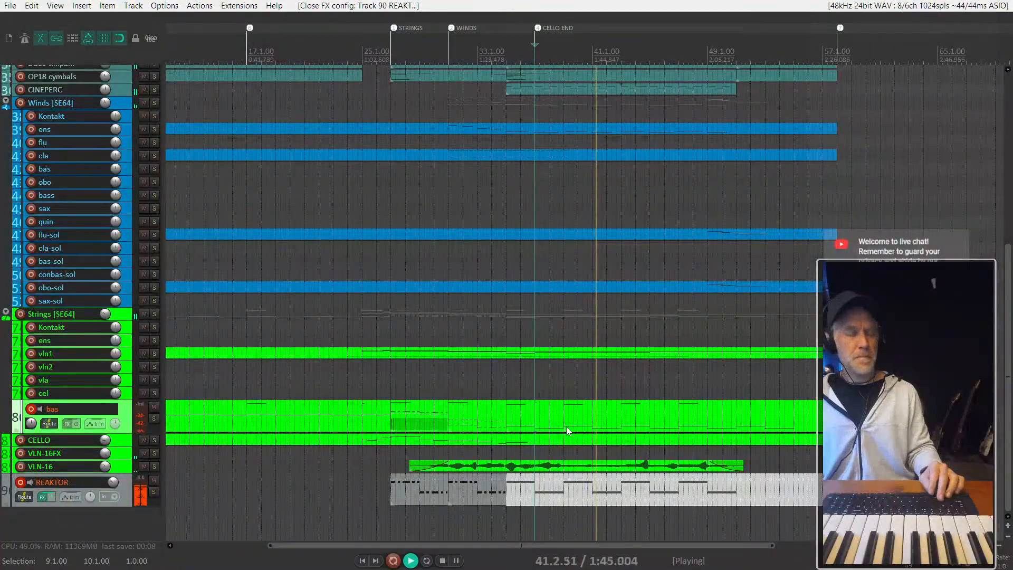
scroll(568, 432, down, 3)
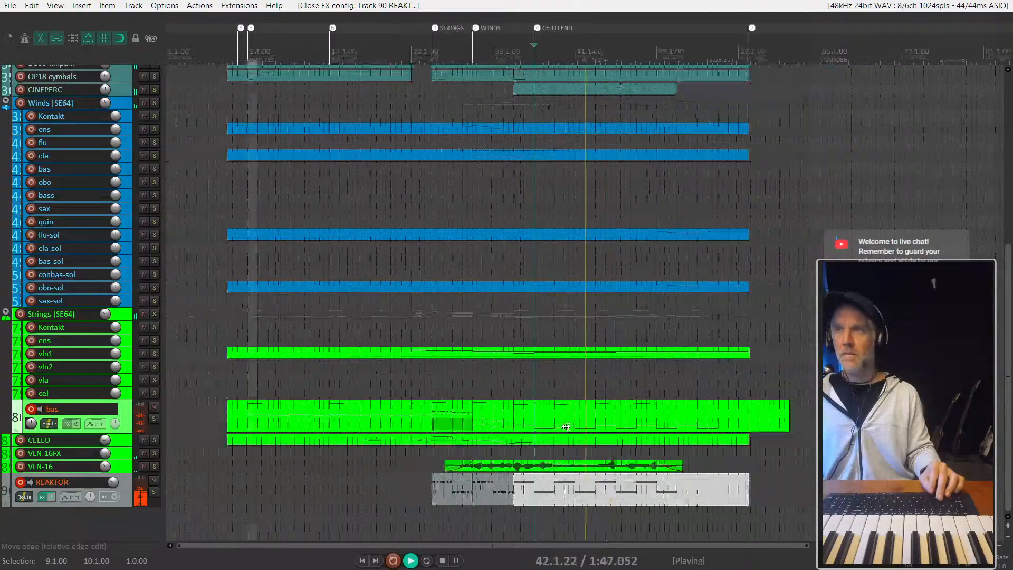
scroll(394, 338, up, 5)
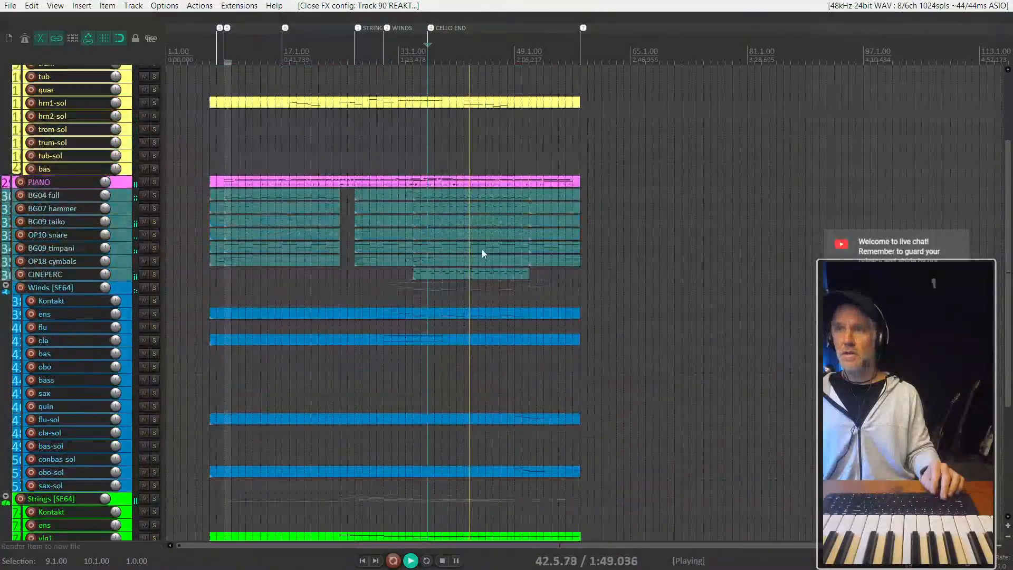
- Play from bar 44 and briefly solo the CINEPERC track to check its part, then clear the solo and stop
click(485, 274)
scroll(412, 275, up, 2)
scroll(412, 275, up, 3)
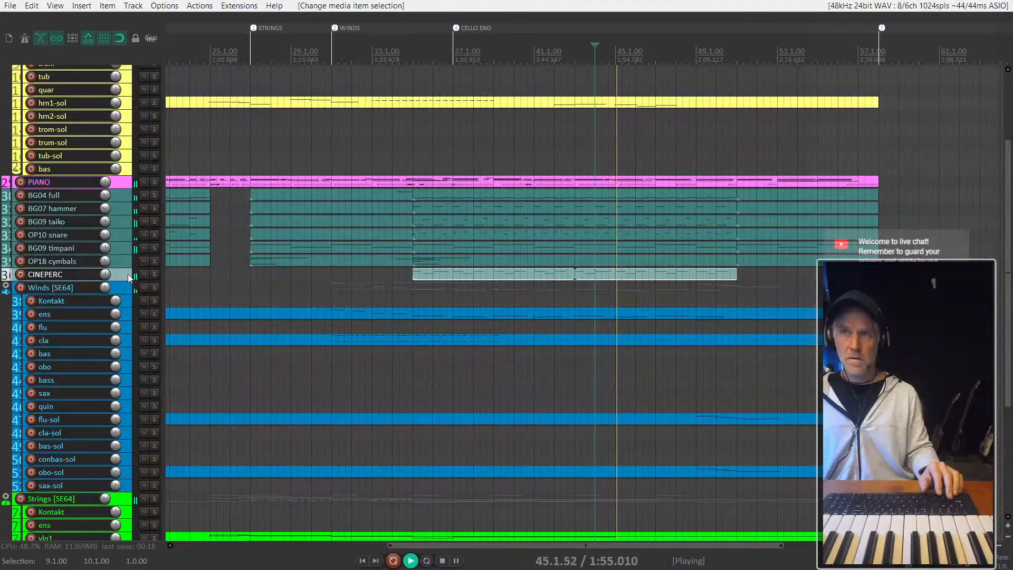
click(153, 275)
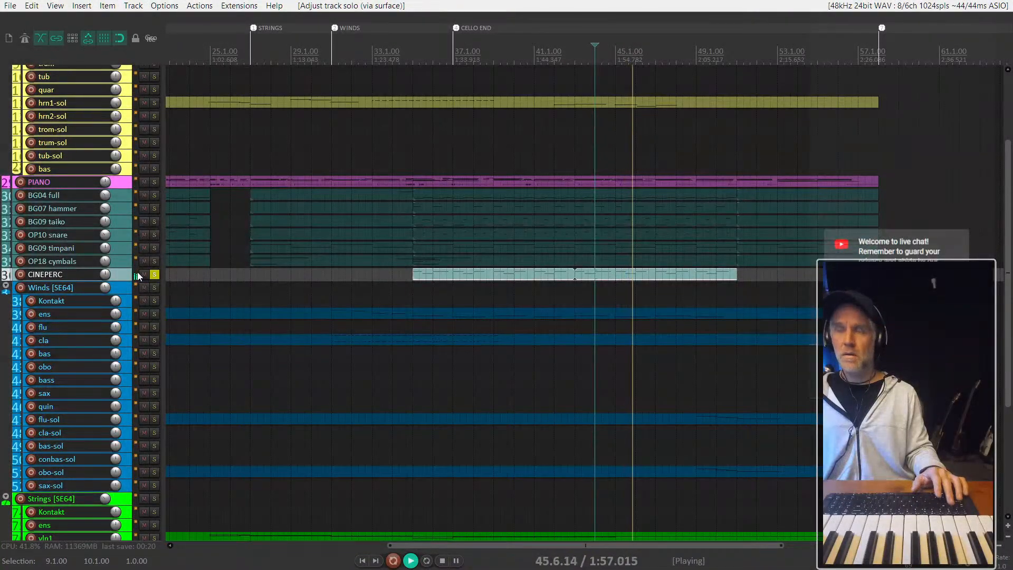
key(F6)
key(space)
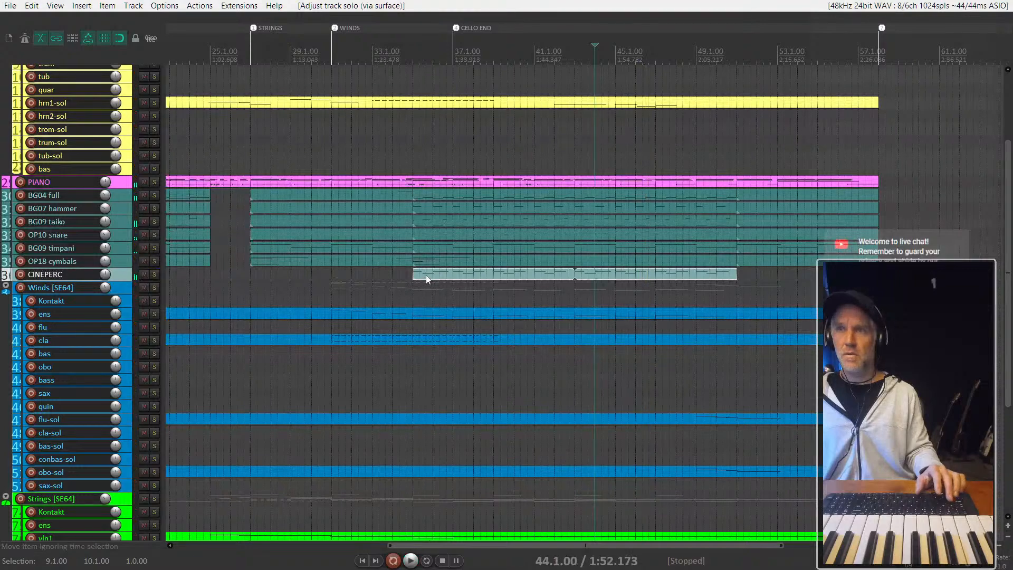
- Briefly audition the arrangement near the CINEPERC entry at bar 35 and place the edit cursor at bar 37
click(426, 276)
scroll(431, 278, down, 2)
scroll(432, 278, down, 2)
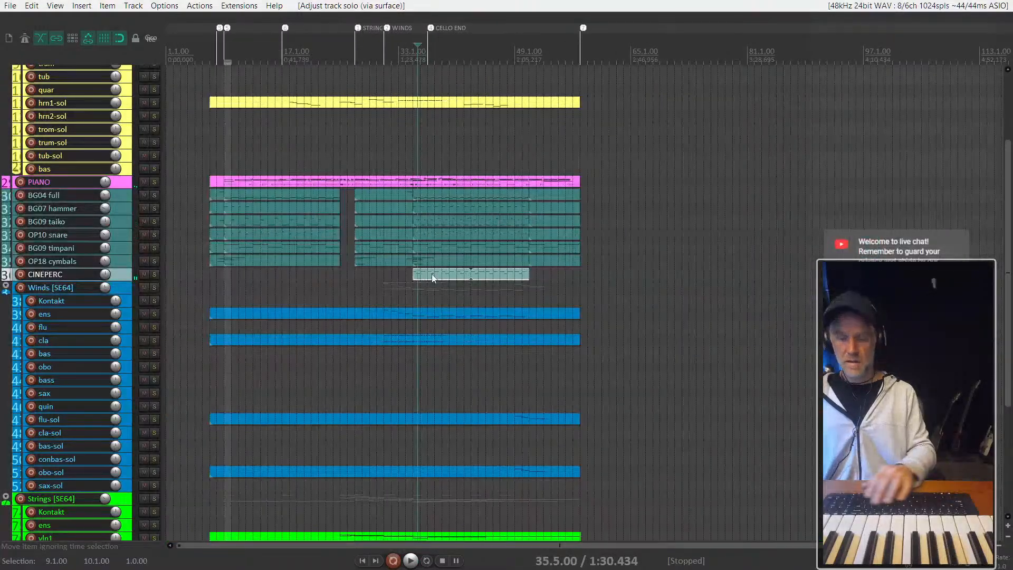
key(space)
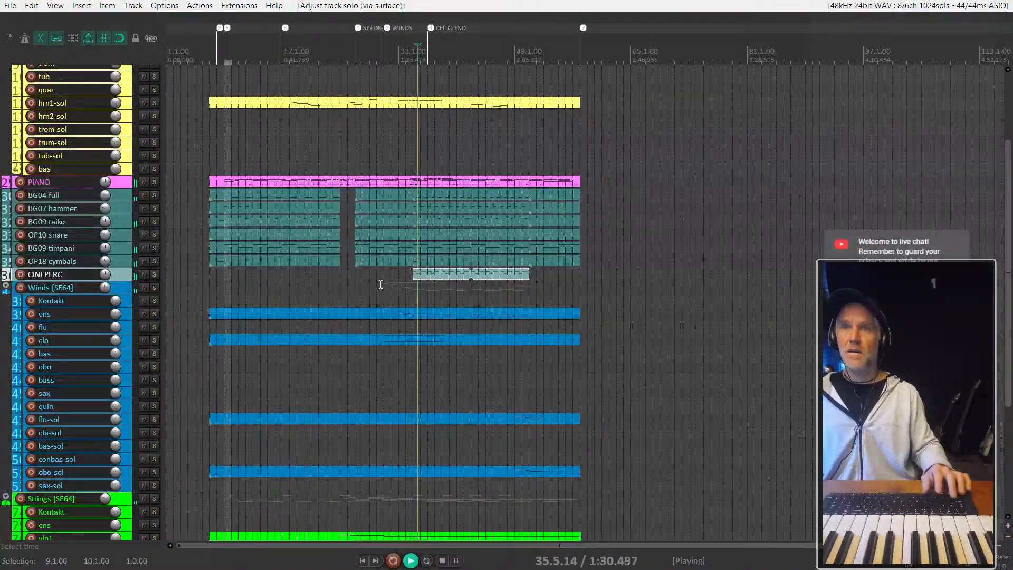
key(space)
click(428, 274)
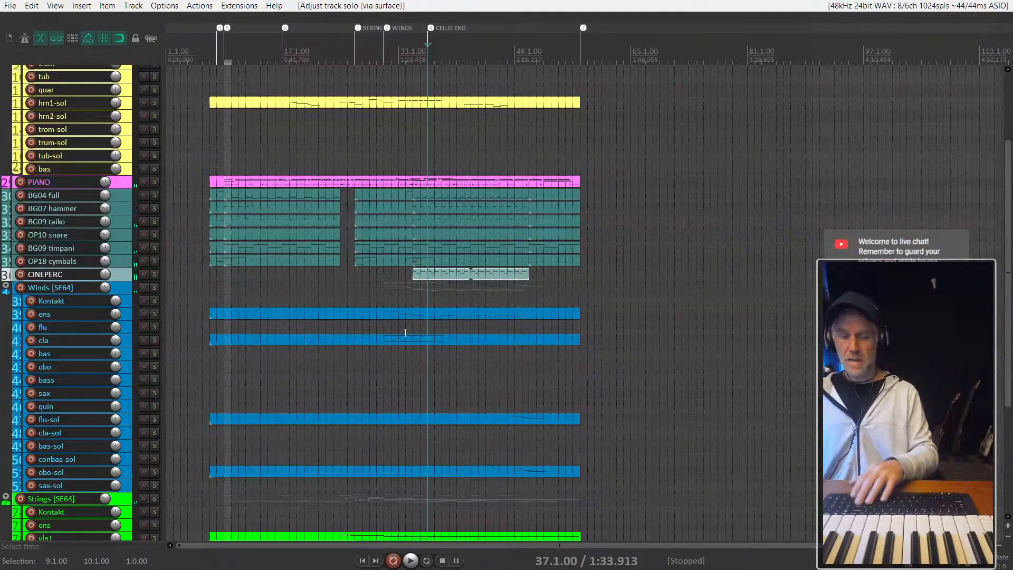
- Select all items on the REAKTOR track and disarm recording on the strings bas track
scroll(296, 376, down, 5)
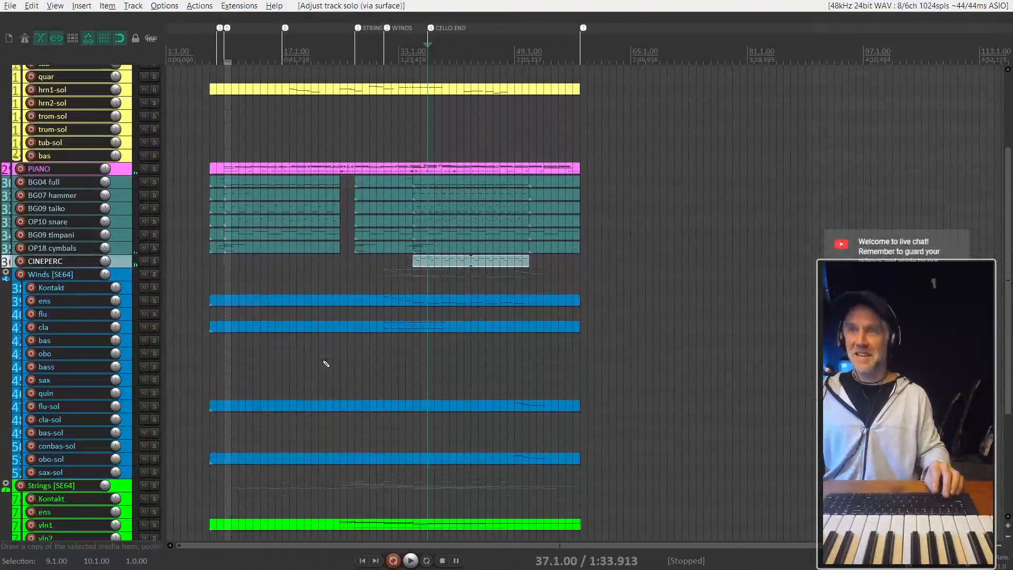
scroll(312, 377, down, 1)
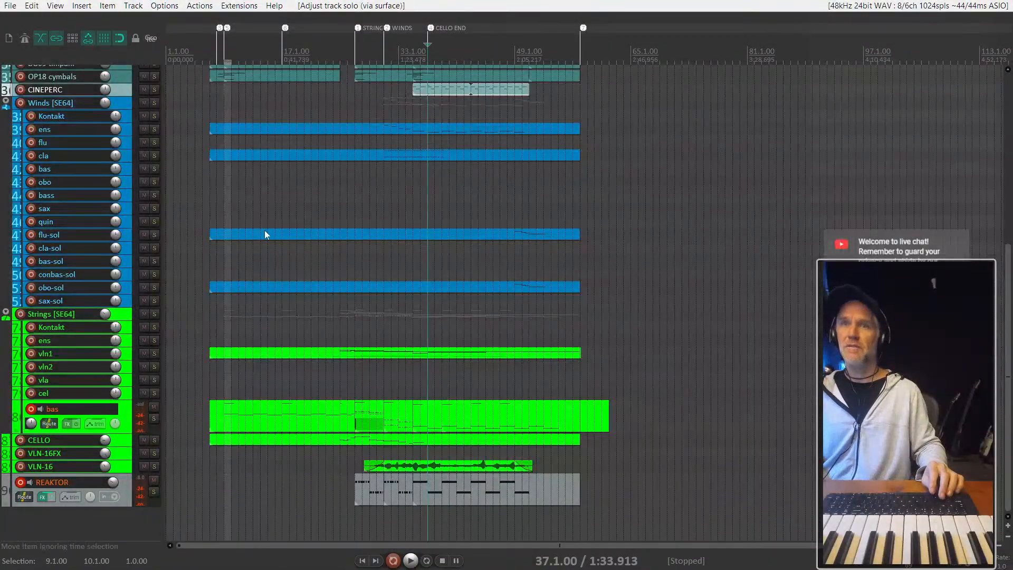
scroll(192, 232, up, 4)
scroll(189, 244, down, 4)
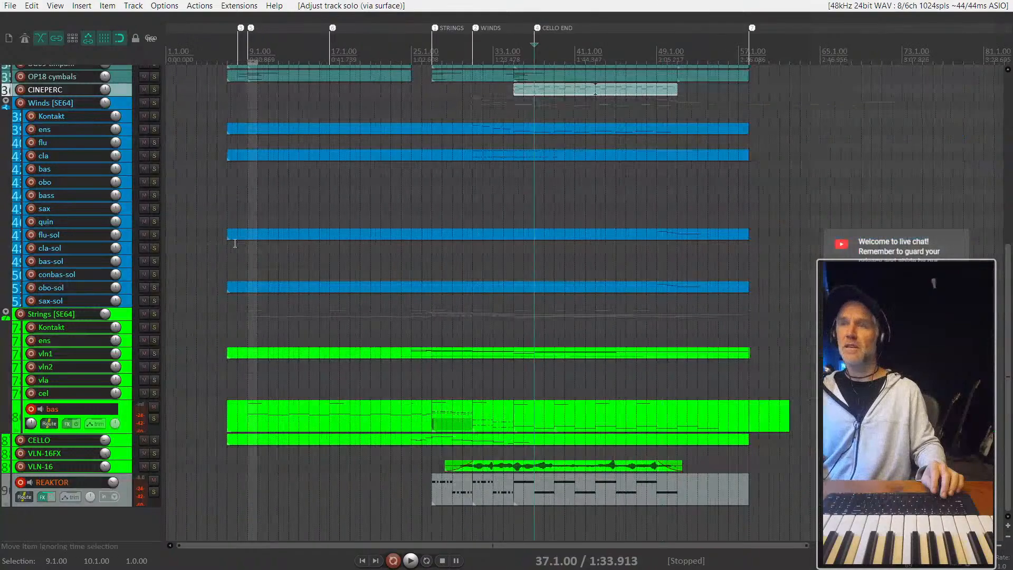
click(469, 486)
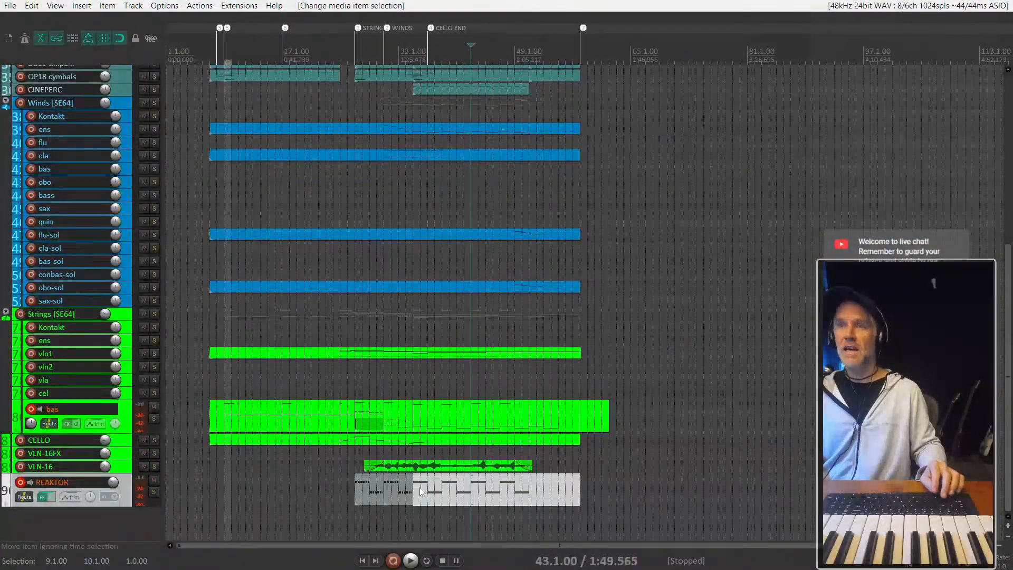
drag(610, 482, 322, 493)
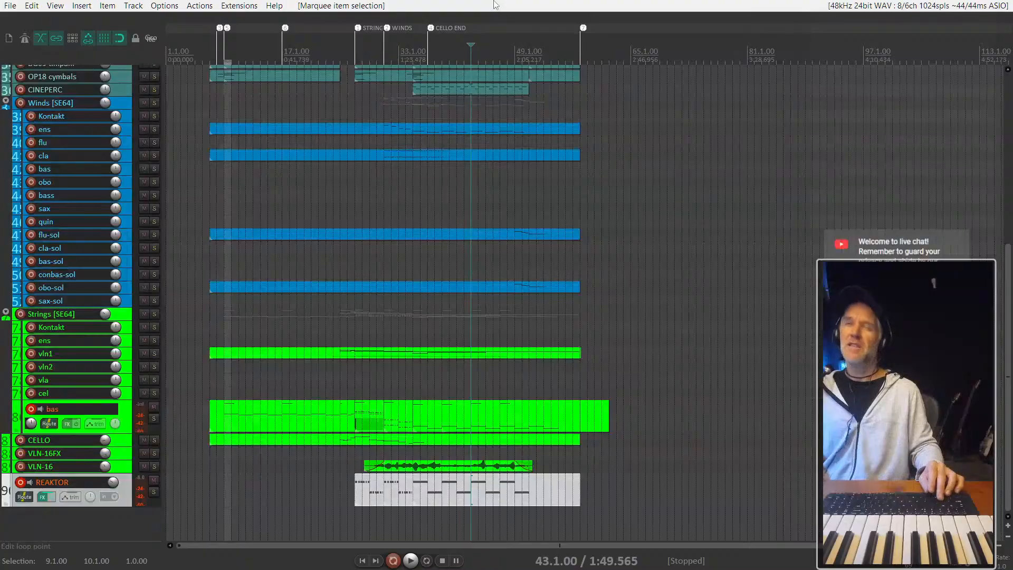
click(31, 408)
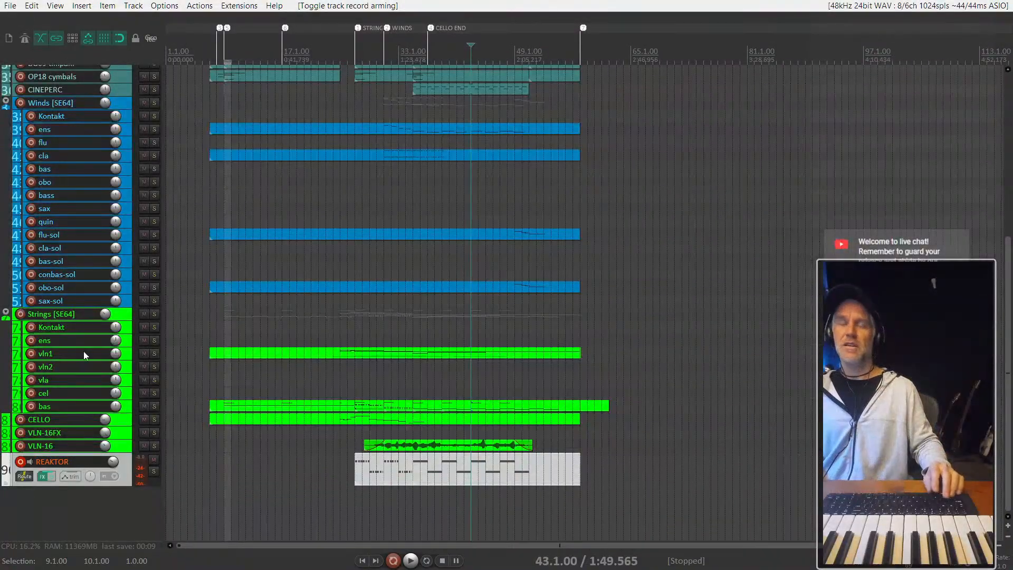
- Review the PIANO and hrn1-sol parts and place the edit cursor at bar 7
scroll(84, 354, up, 5)
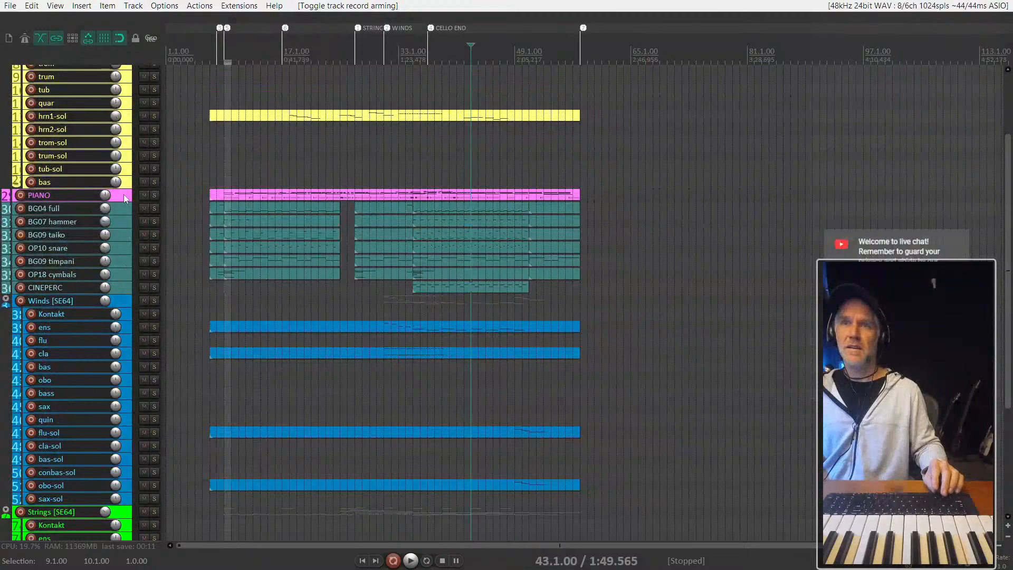
click(125, 198)
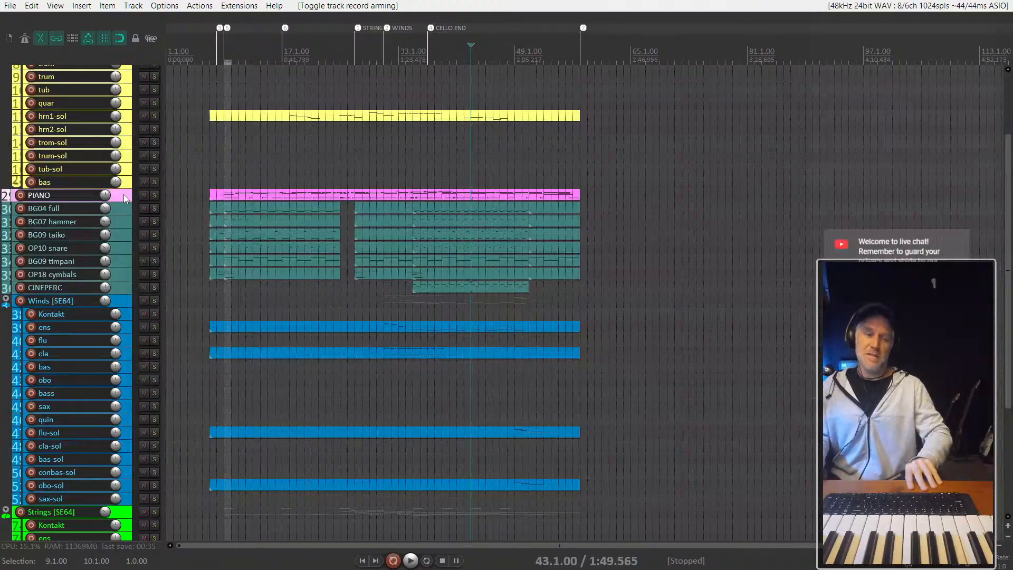
scroll(216, 259, up, 3)
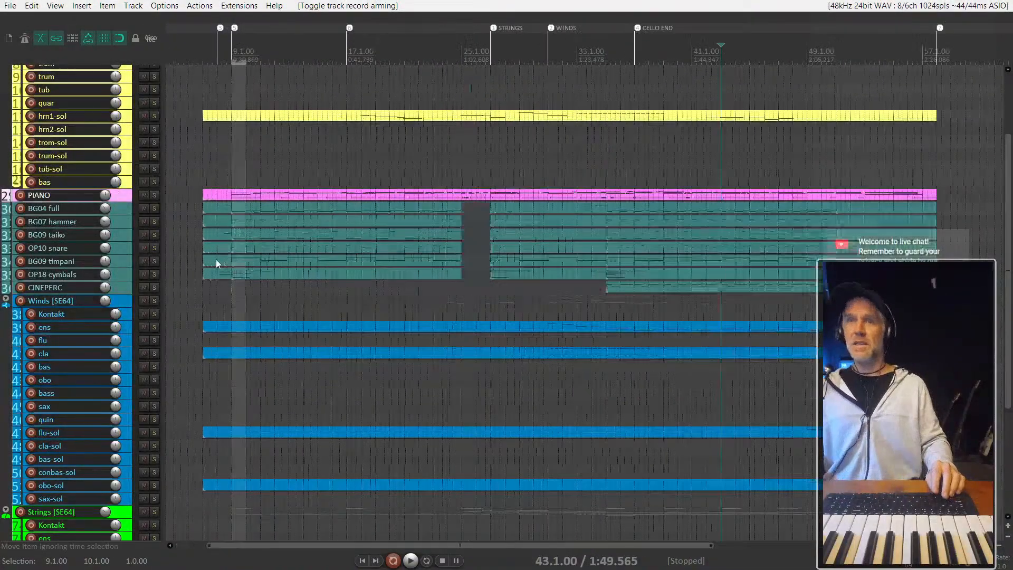
click(426, 117)
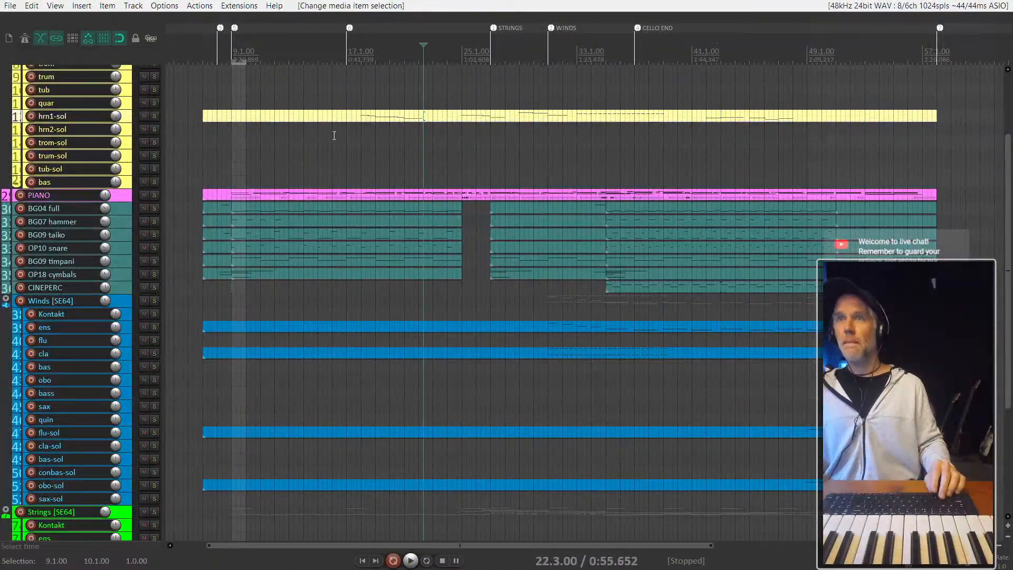
click(205, 182)
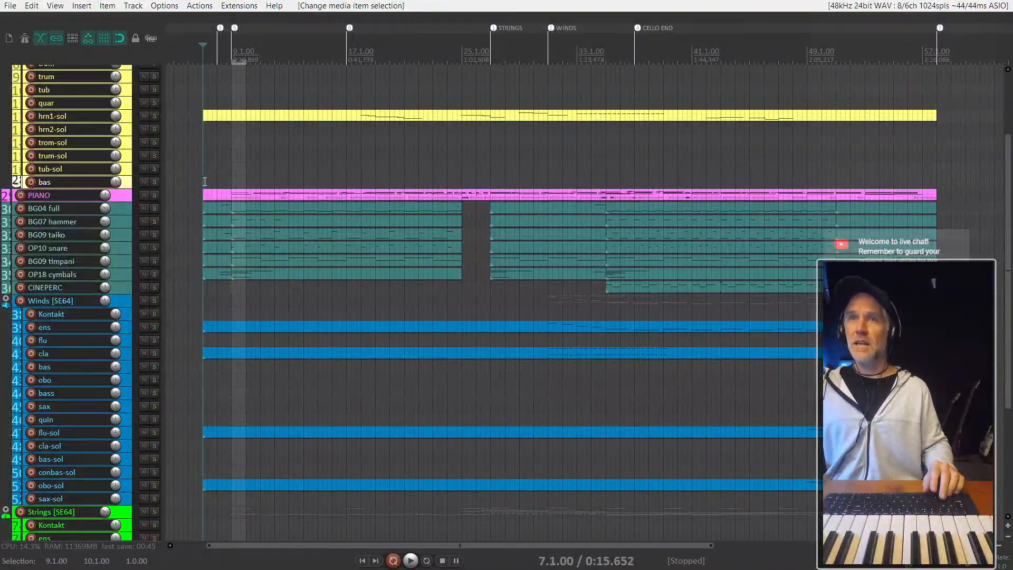
- Copy the strings bas item spanning bars 7 to 27 onto the REAKTOR track at the same position
scroll(99, 311, down, 3)
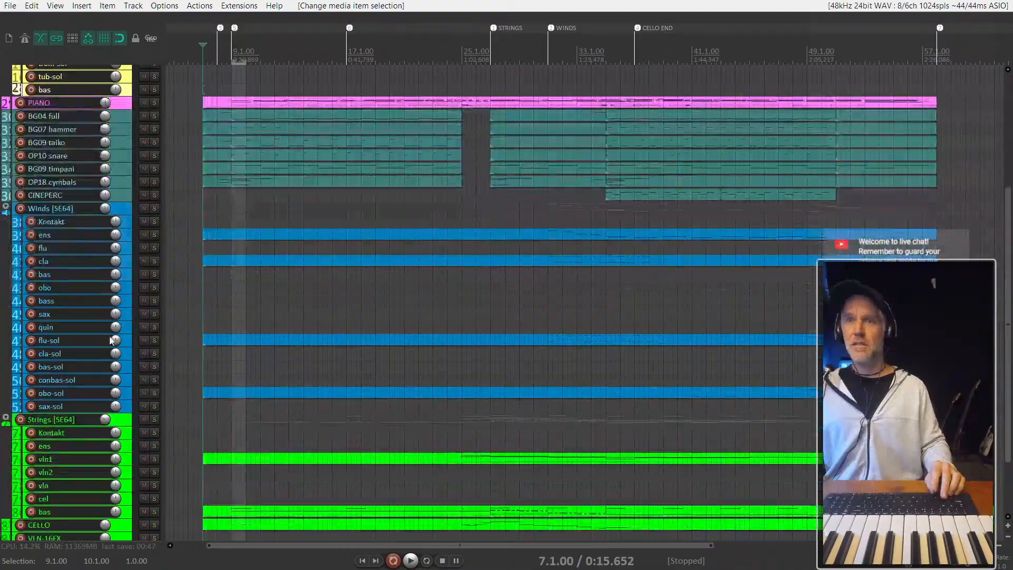
scroll(112, 341, down, 3)
scroll(255, 435, up, 5)
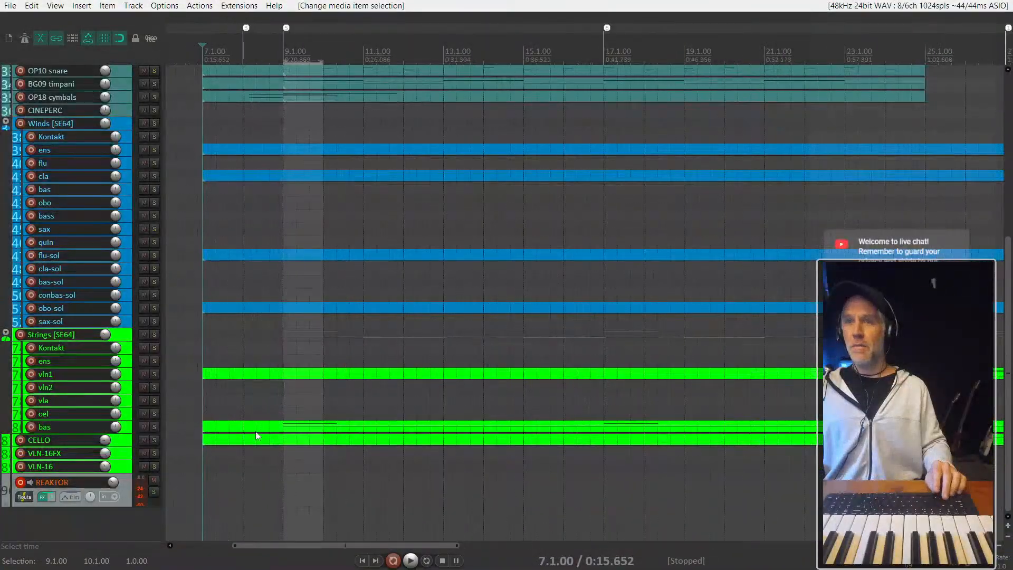
click(277, 429)
scroll(277, 429, down, 2)
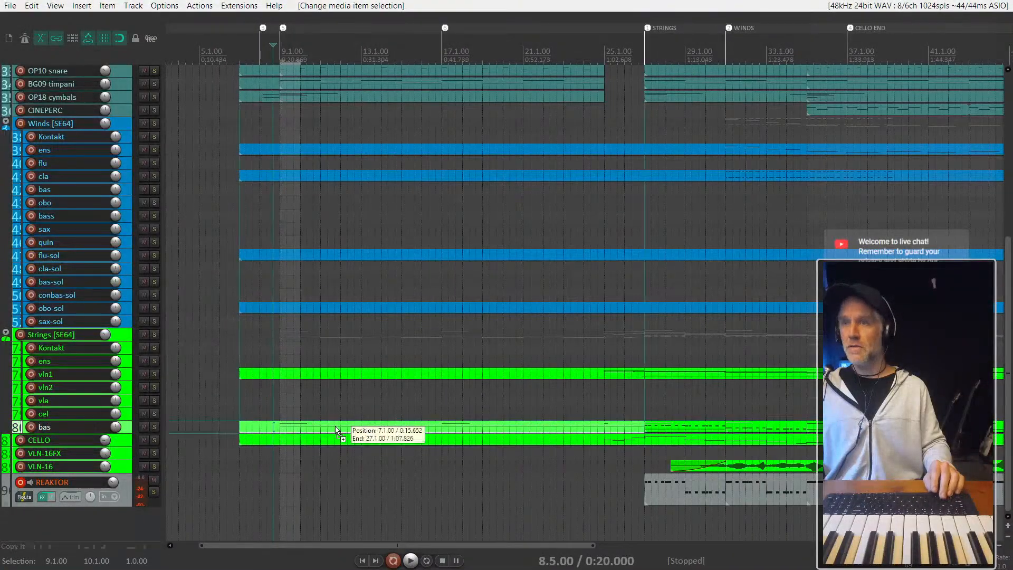
drag(337, 430, 352, 490)
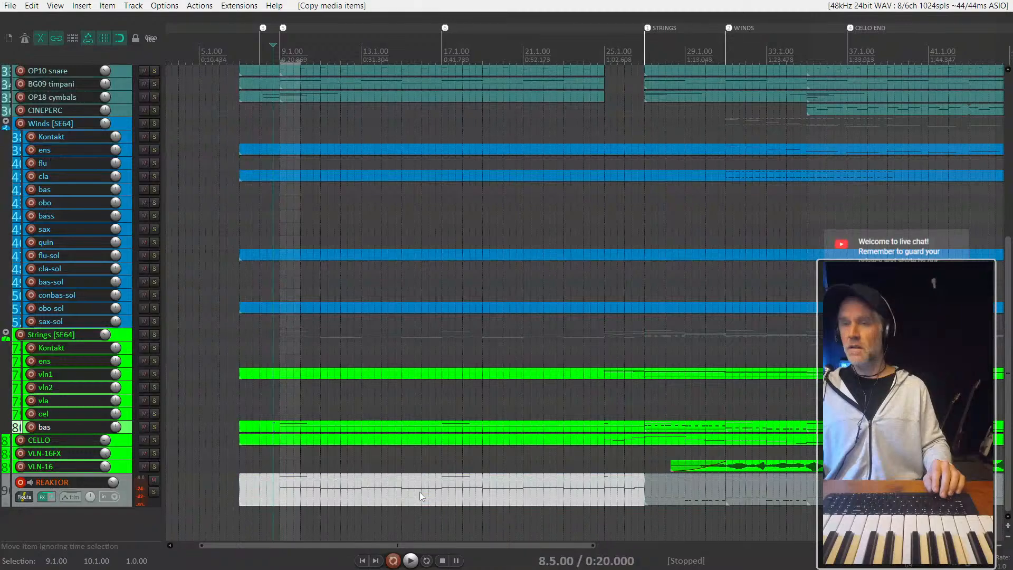
- Delete the short high notes around C4 from the copied bas part on the REAKTOR track
double_click(324, 490)
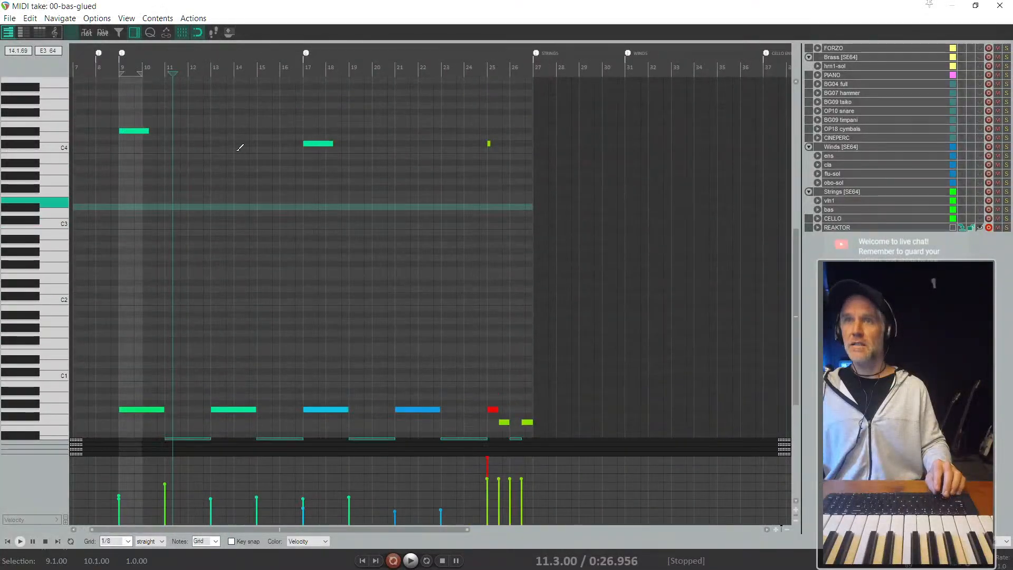
drag(512, 180, 72, 104)
key(Delete)
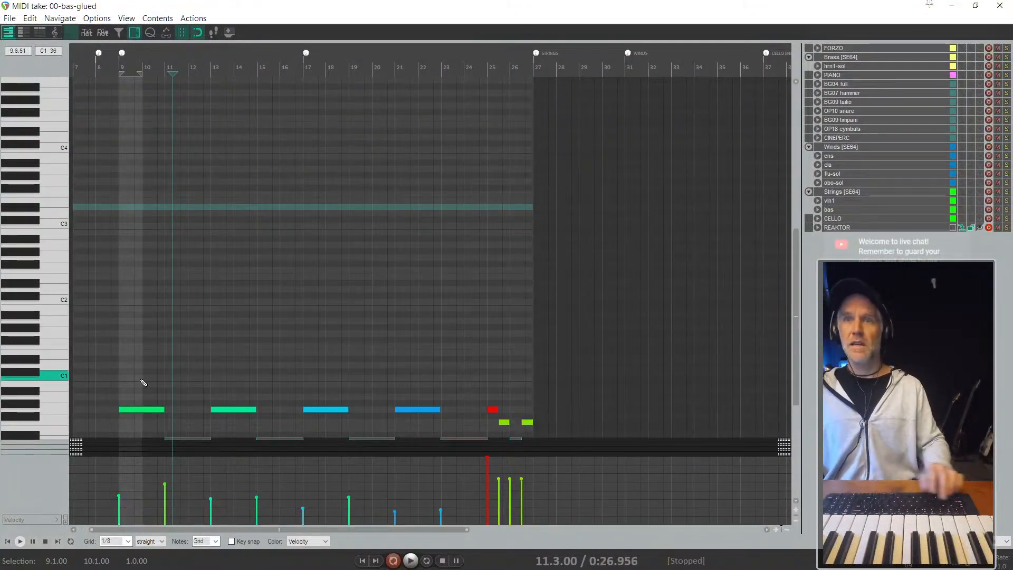
- Raise the velocity of all remaining low notes in the REAKTOR copy and close the MIDI editor
scroll(177, 388, down, 3)
key(ctrl+a)
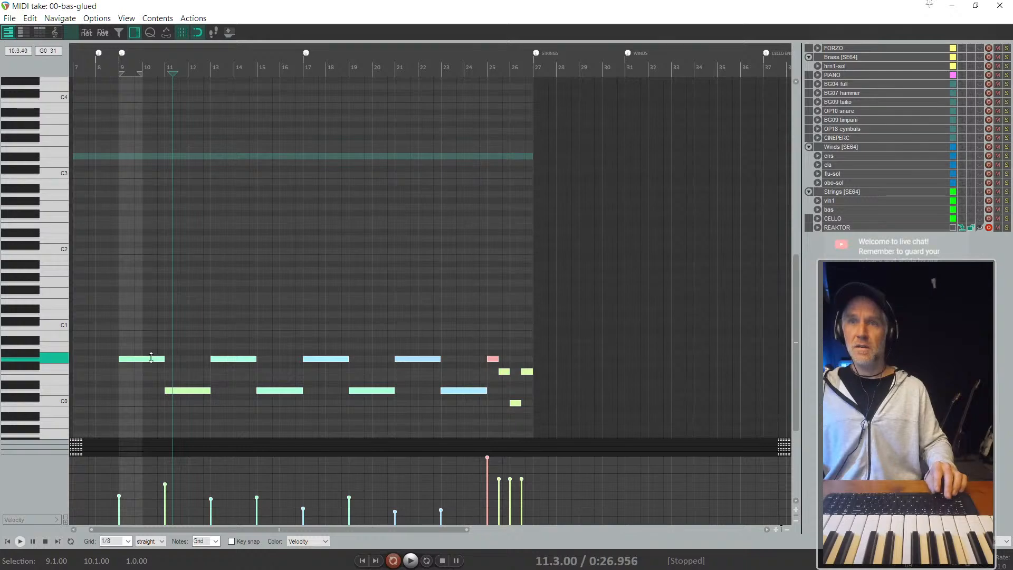
drag(151, 358, 138, 222)
key(Escape)
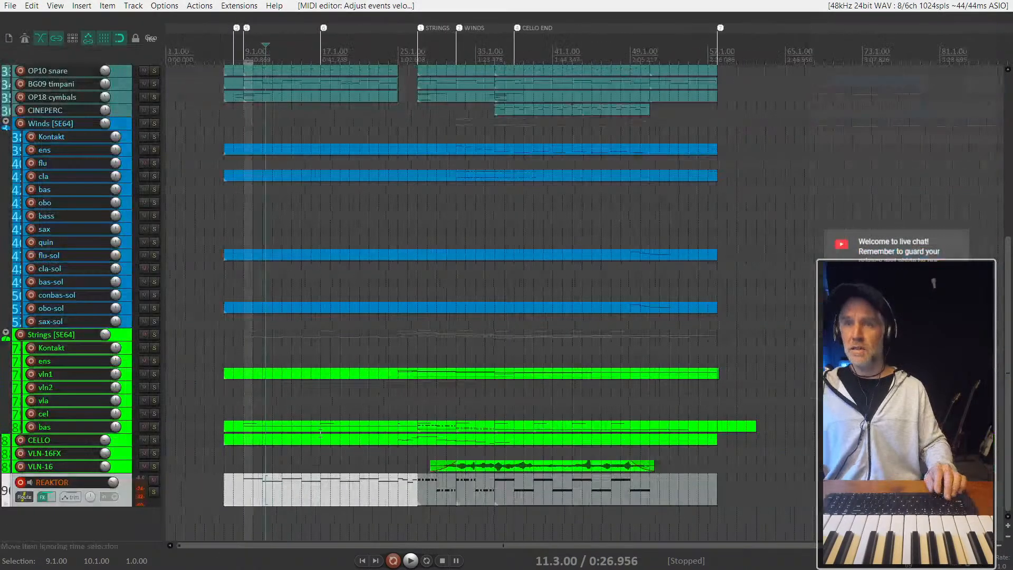
- Play the arrangement from bar 9, muting and unmuting the REAKTOR track to compare the low end with and without it
scroll(262, 488, up, 3)
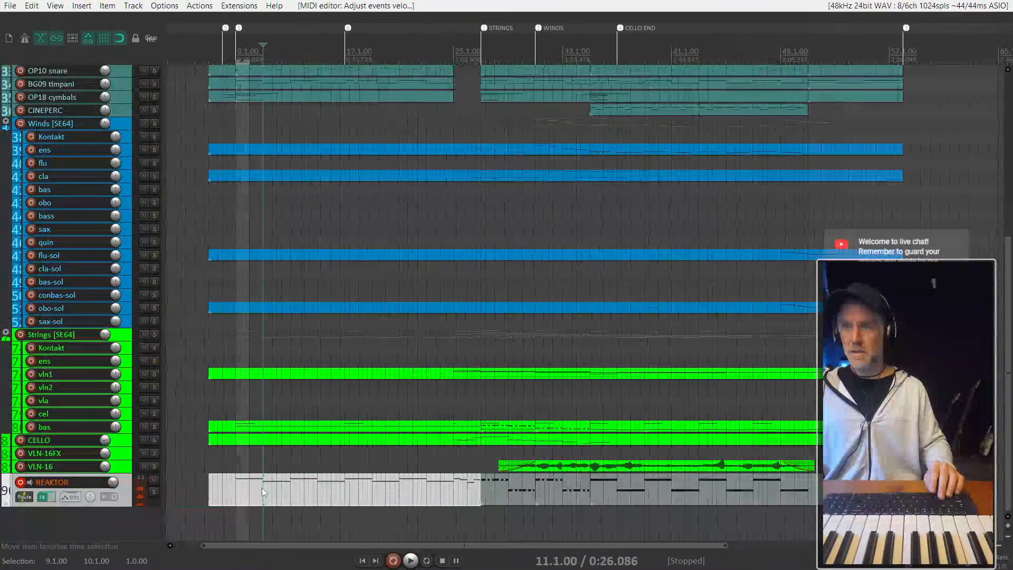
click(230, 488)
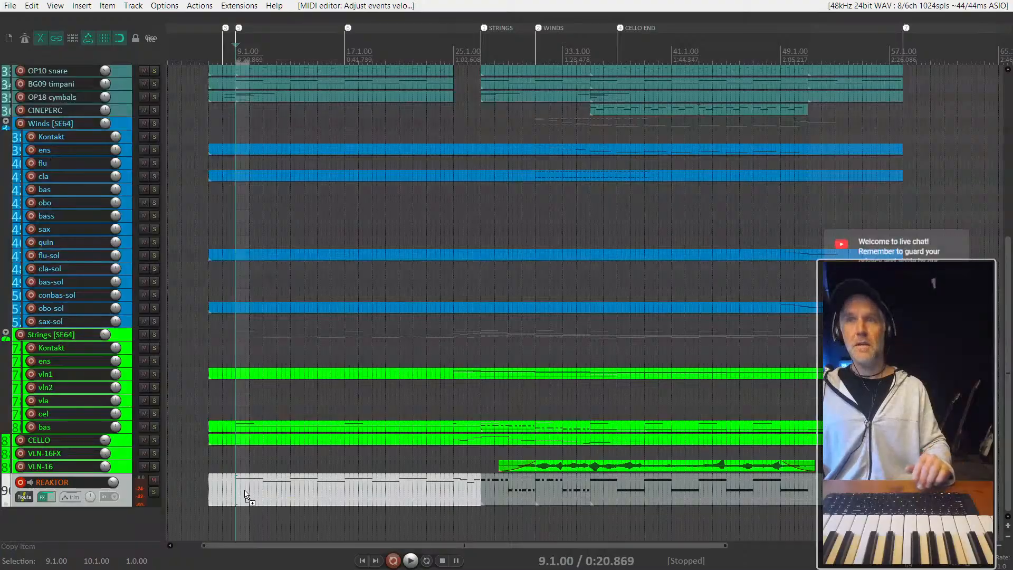
key(space)
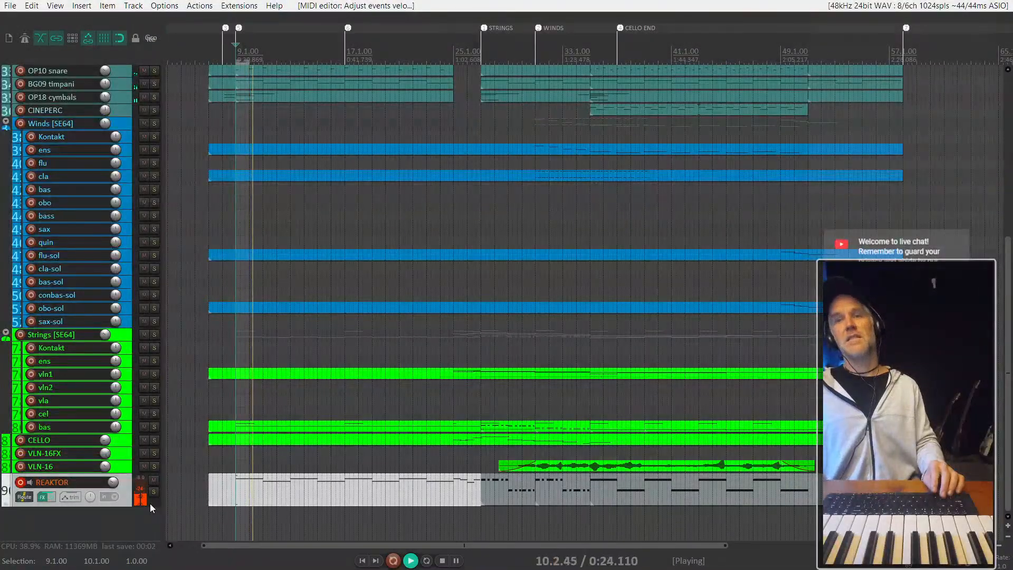
scroll(149, 503, up, 1)
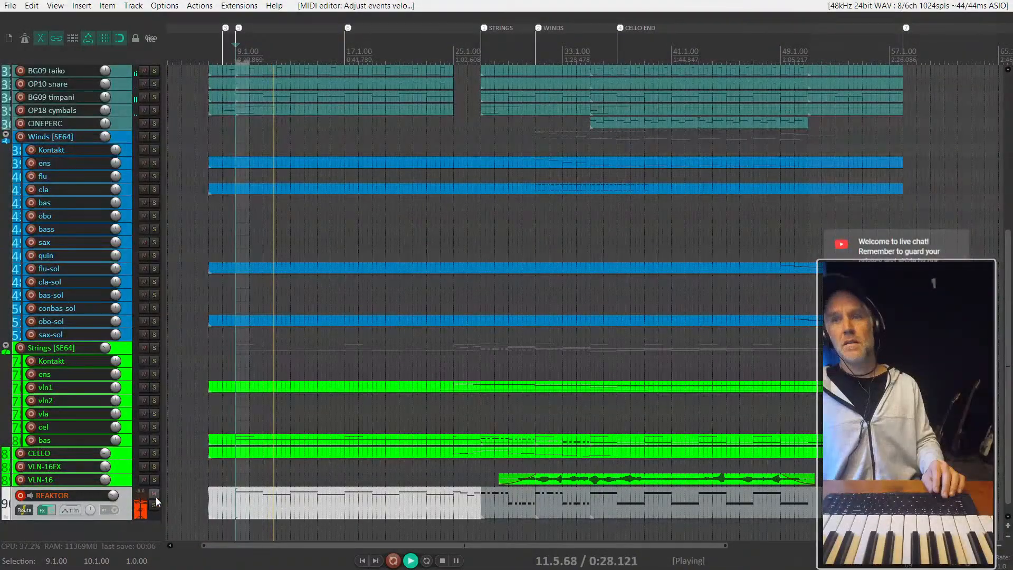
click(154, 495)
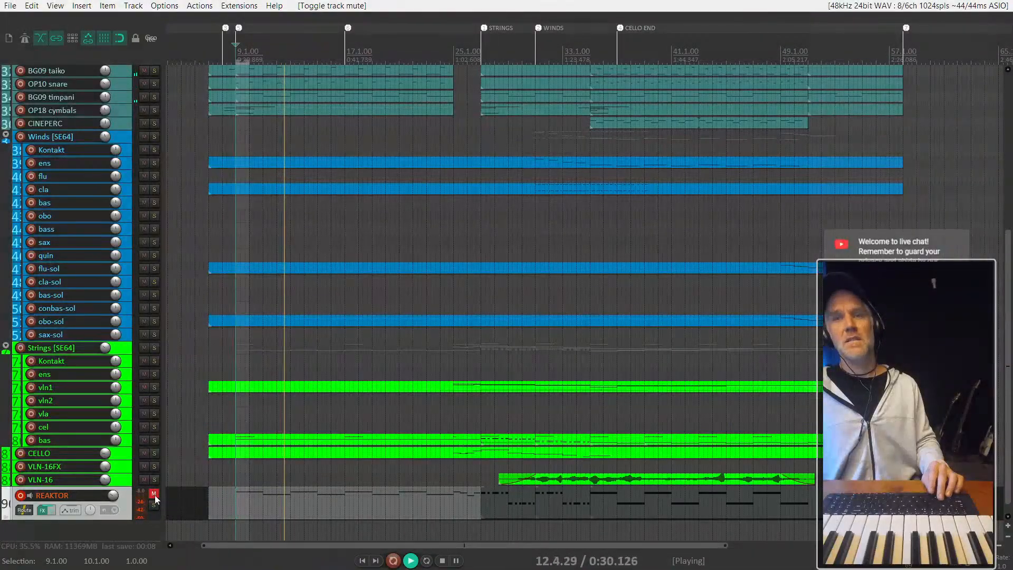
click(155, 494)
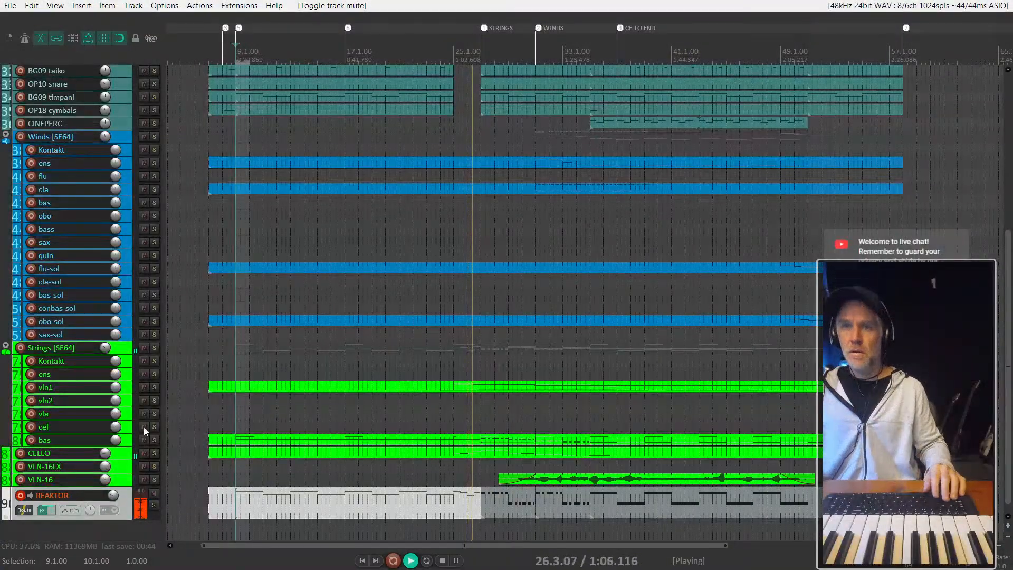
- Arm the strings bas track for recording, solo it and stop playback
key(F7)
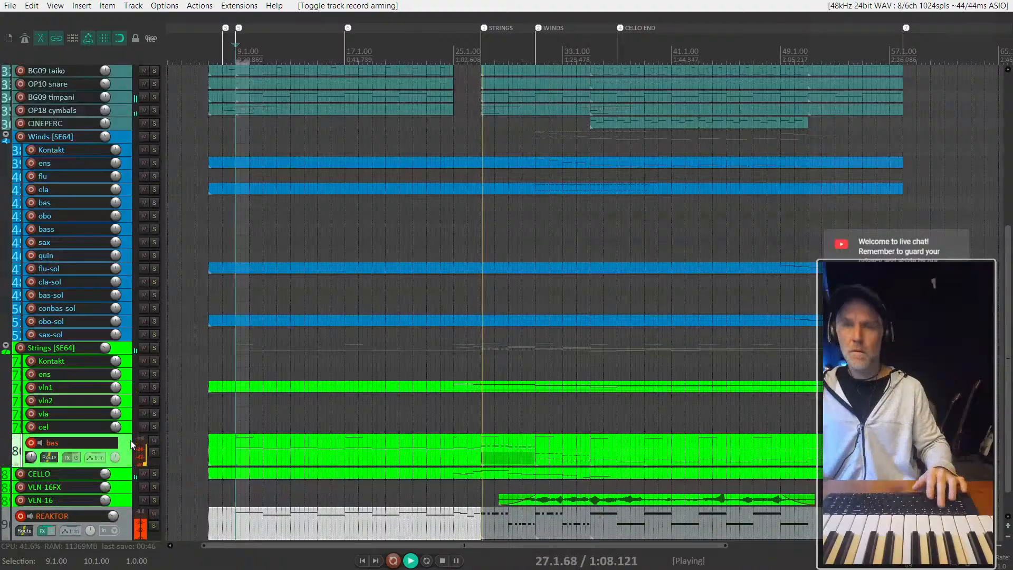
key(F6)
key(space)
- Audition the entry of the soloed bas part from bar 9, then again from position 8.5
click(243, 457)
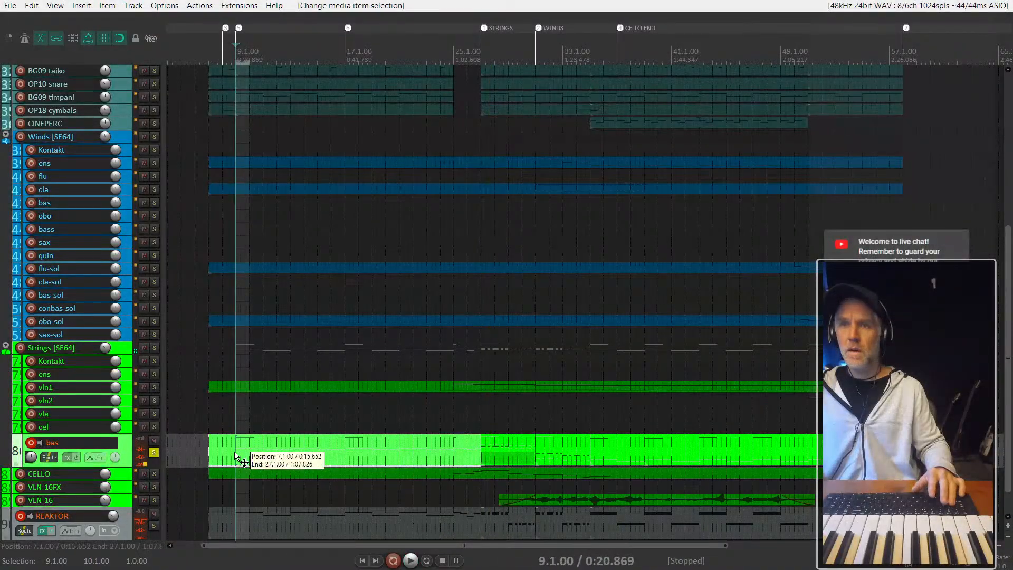
key(space)
scroll(217, 486, up, 5)
scroll(306, 471, up, 3)
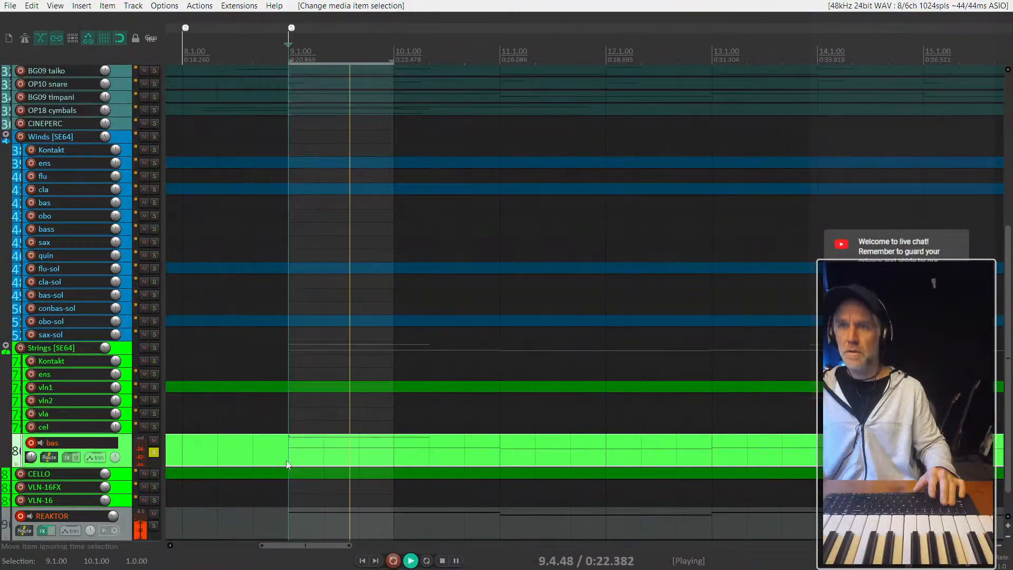
key(space)
click(259, 458)
key(space)
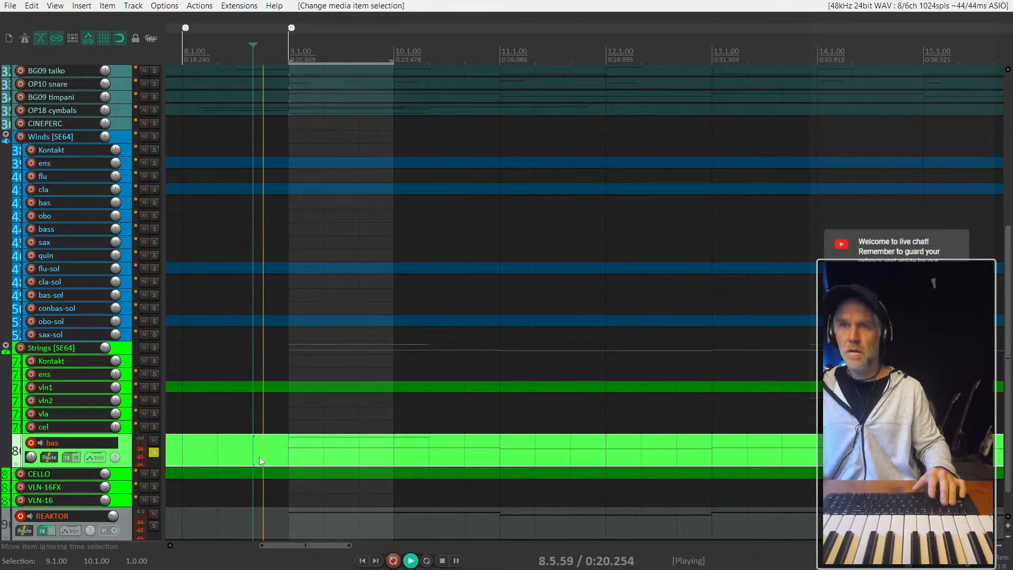
key(space)
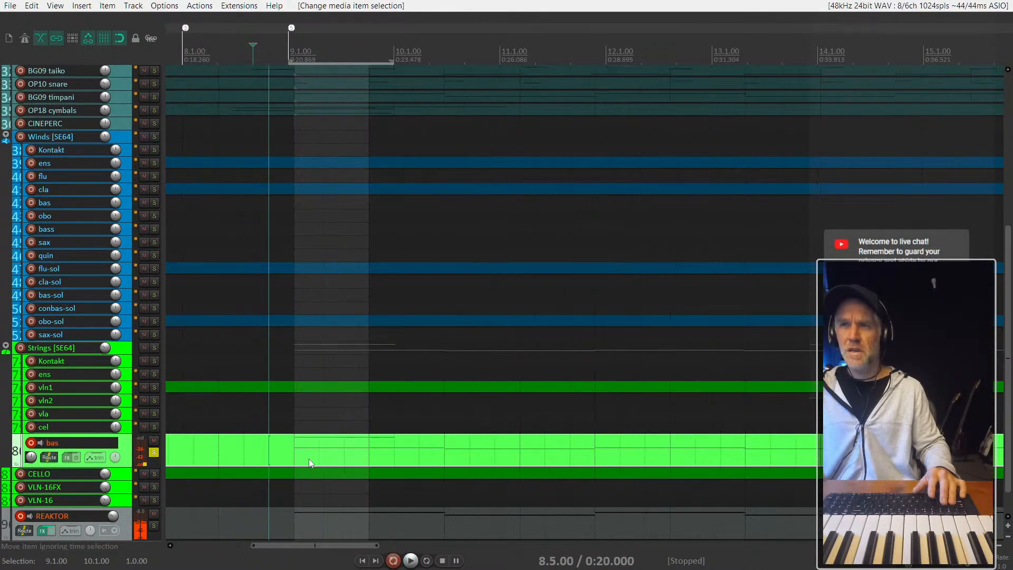
- Play the soloed bas part around bar 9 and briefly check its notes in the MIDI editor
scroll(308, 458, down, 6)
key(space)
double_click(309, 458)
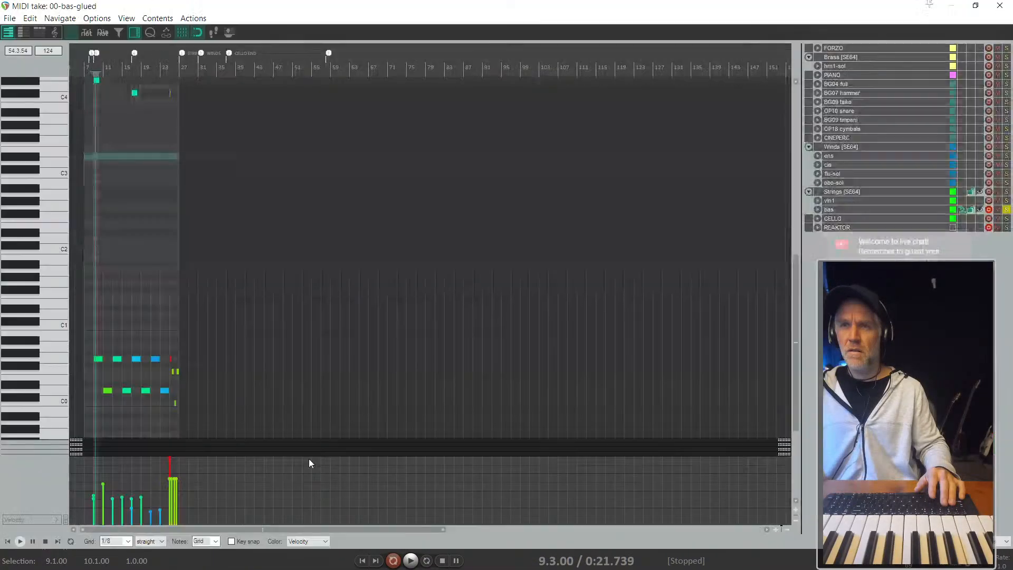
key(Escape)
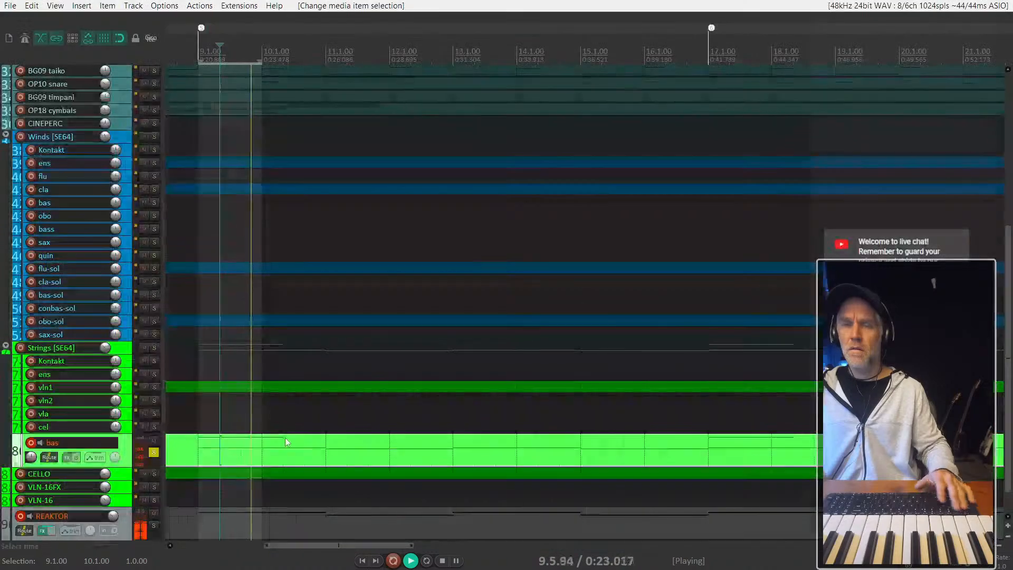
key(space)
- Replay the first bas entry from bar 9 and from position 8.5 to check how its first note sounds
scroll(284, 455, down, 3)
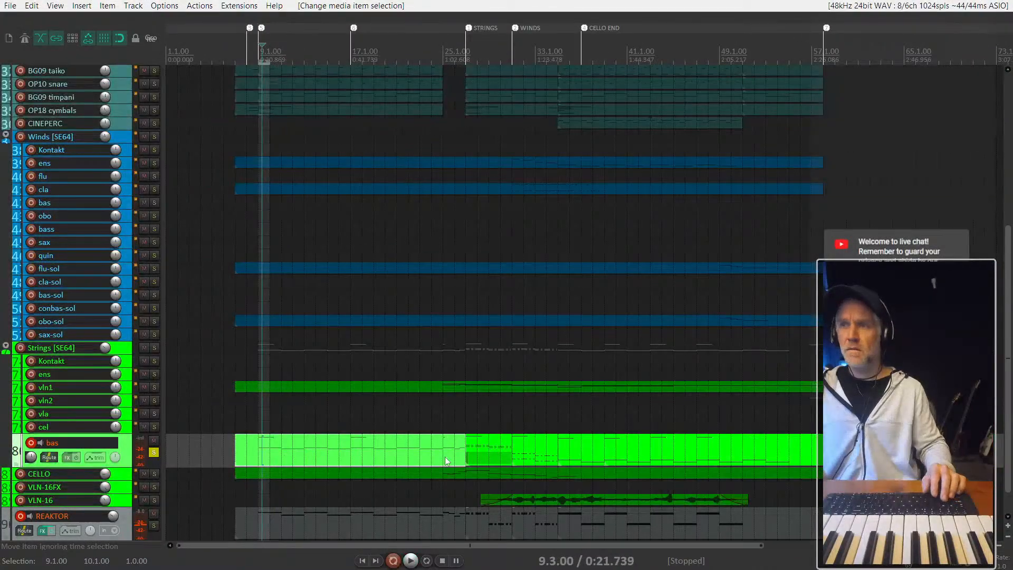
click(552, 452)
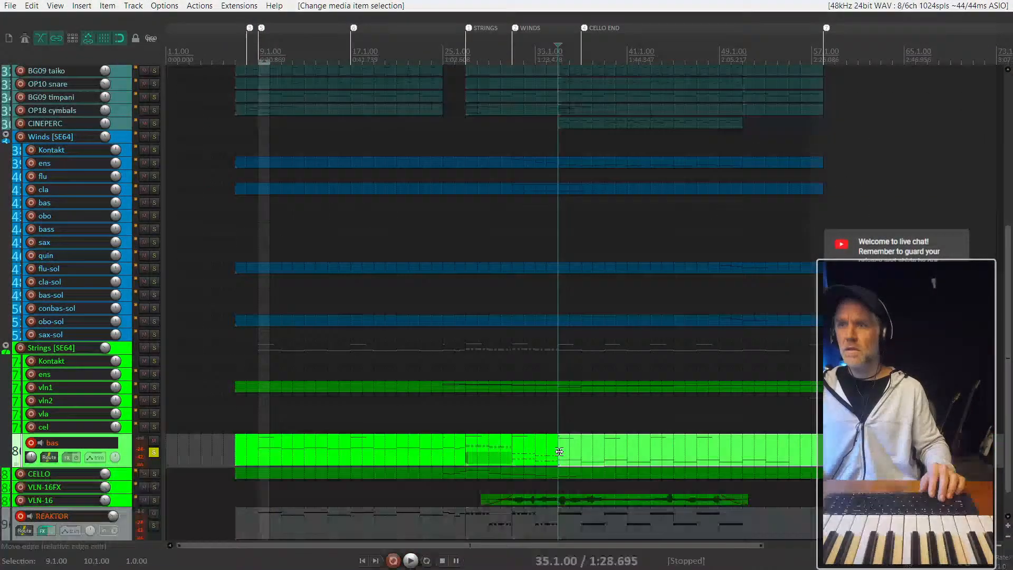
click(356, 454)
click(261, 456)
key(space)
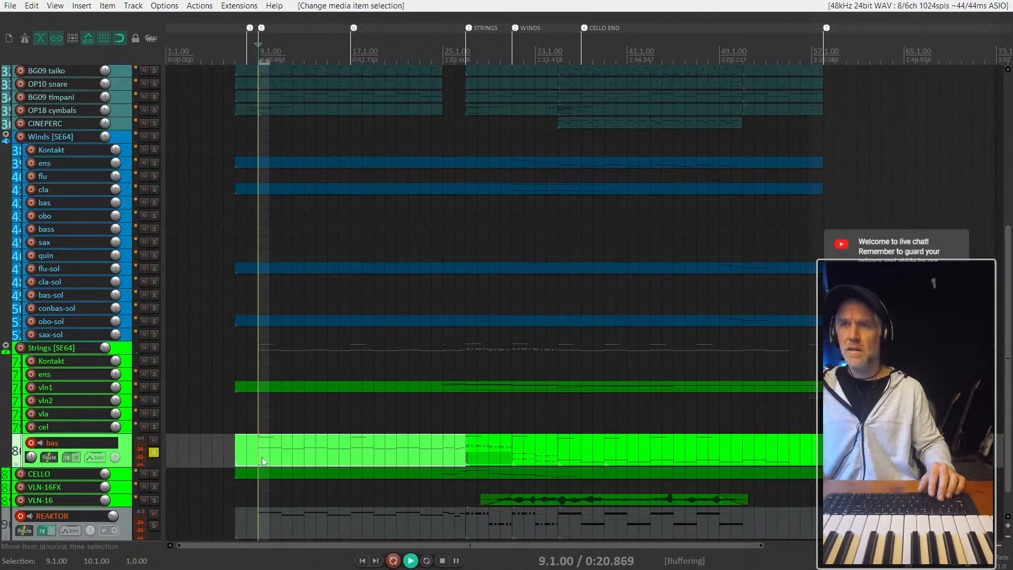
scroll(261, 457, up, 4)
key(space)
scroll(270, 465, up, 2)
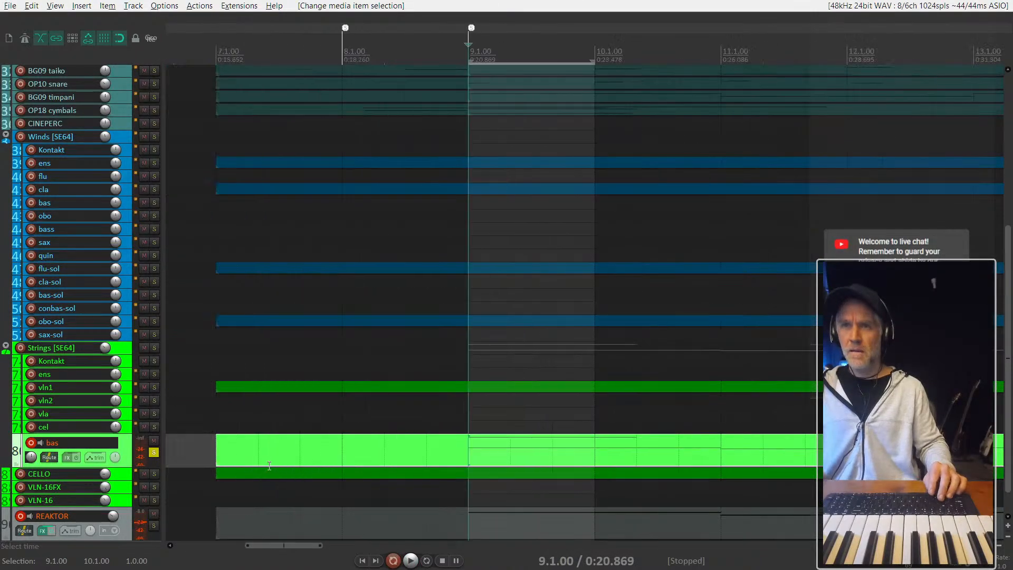
click(430, 450)
key(space)
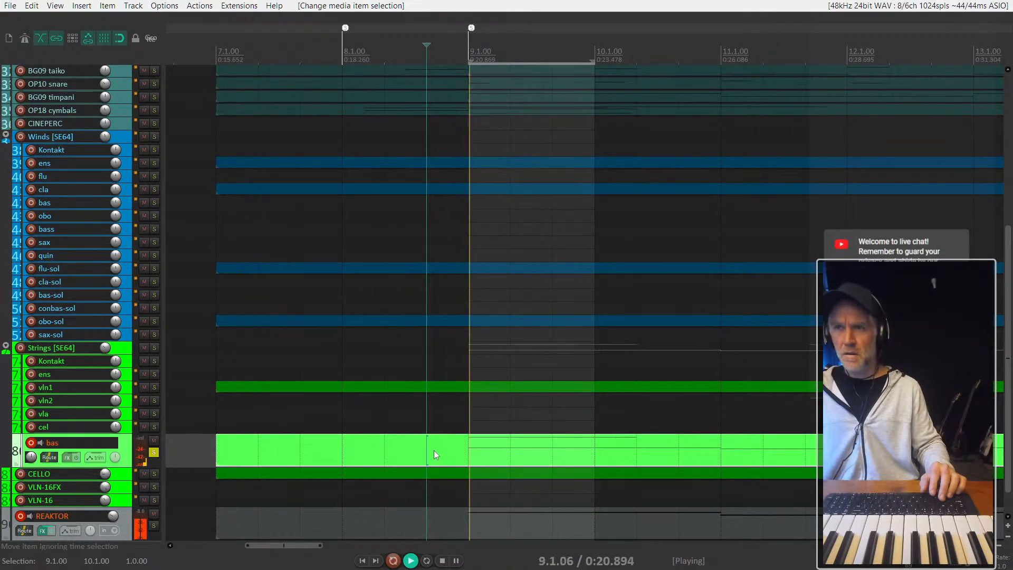
key(space)
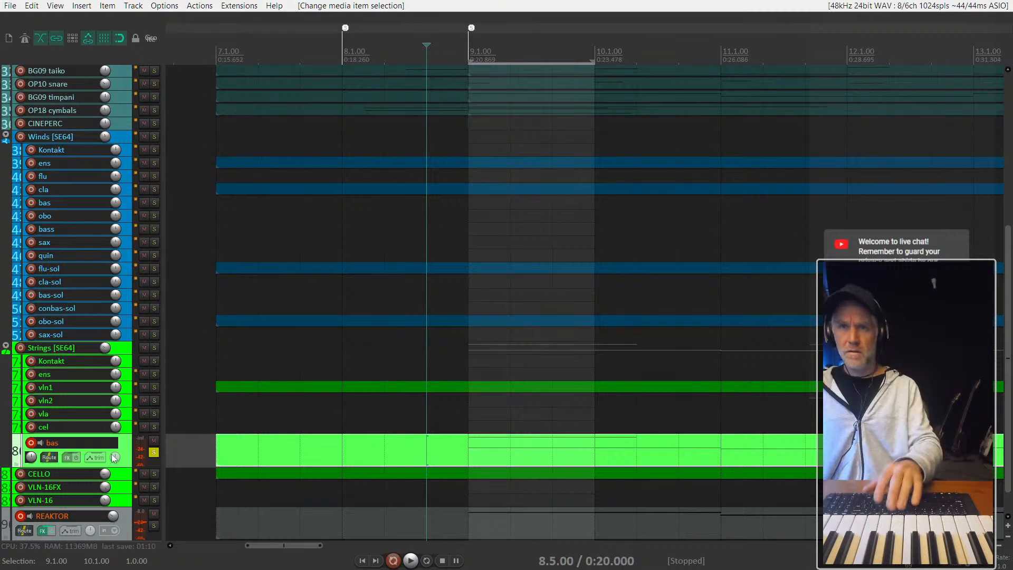
- Disarm recording on the REAKTOR track and inspect the instruments in the strings Kontakt rack, including Basses Essential
key(F7)
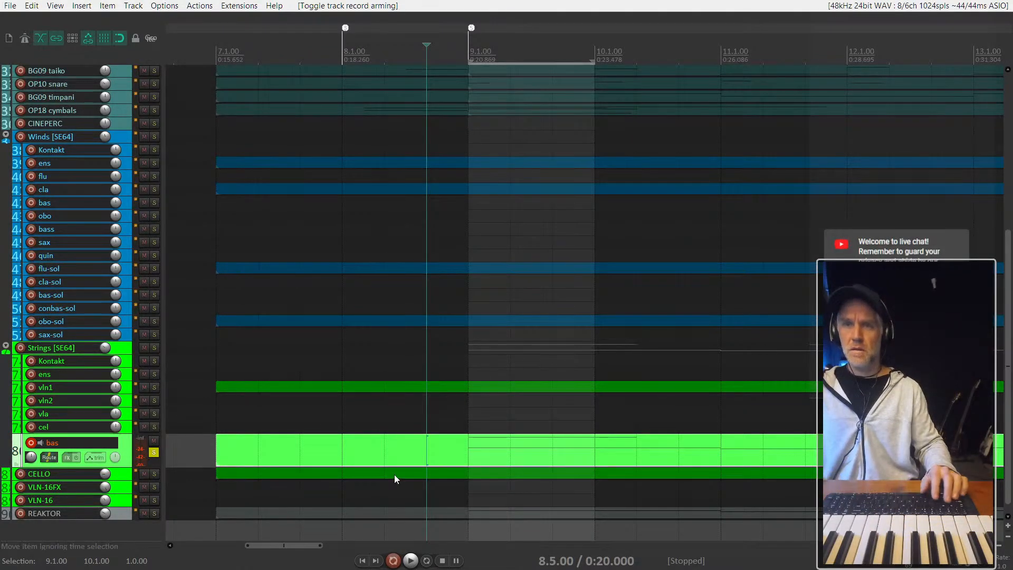
click(129, 366)
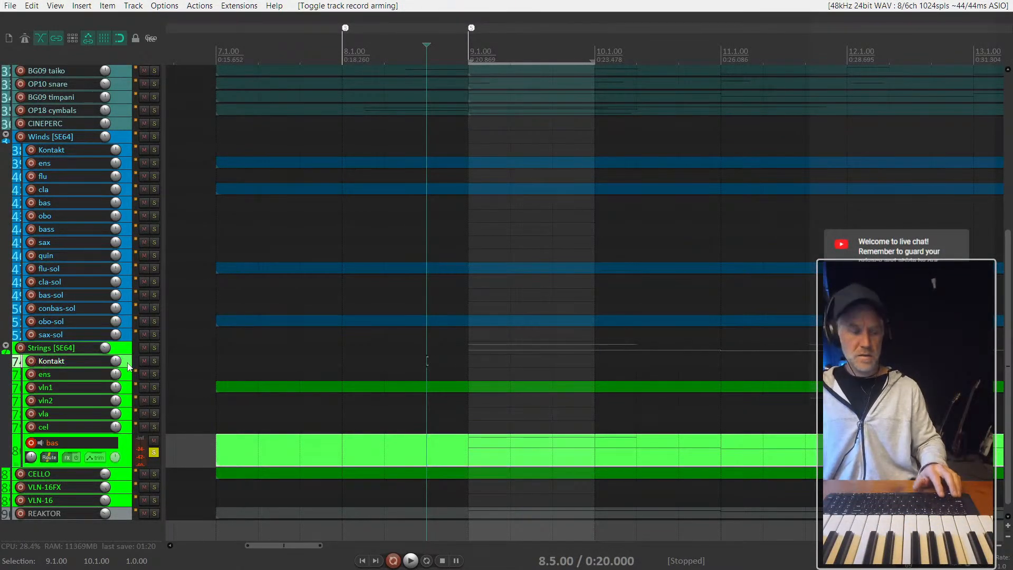
key(f)
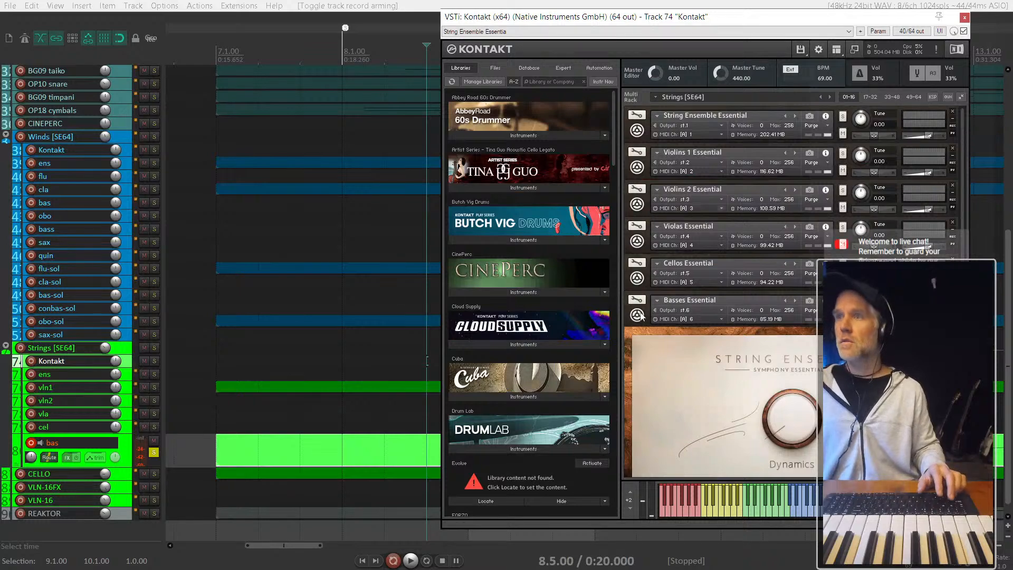
scroll(643, 375, down, 2)
key(Escape)
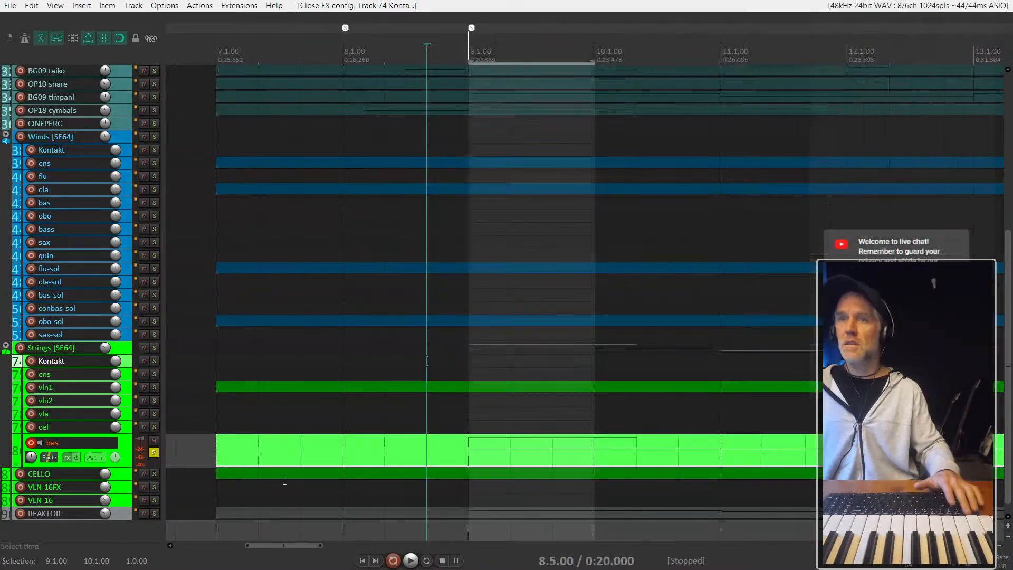
- Open the bas item from bar 7 and enlarge the 01 Mod Wheel lane to examine its controller data across the part
double_click(322, 439)
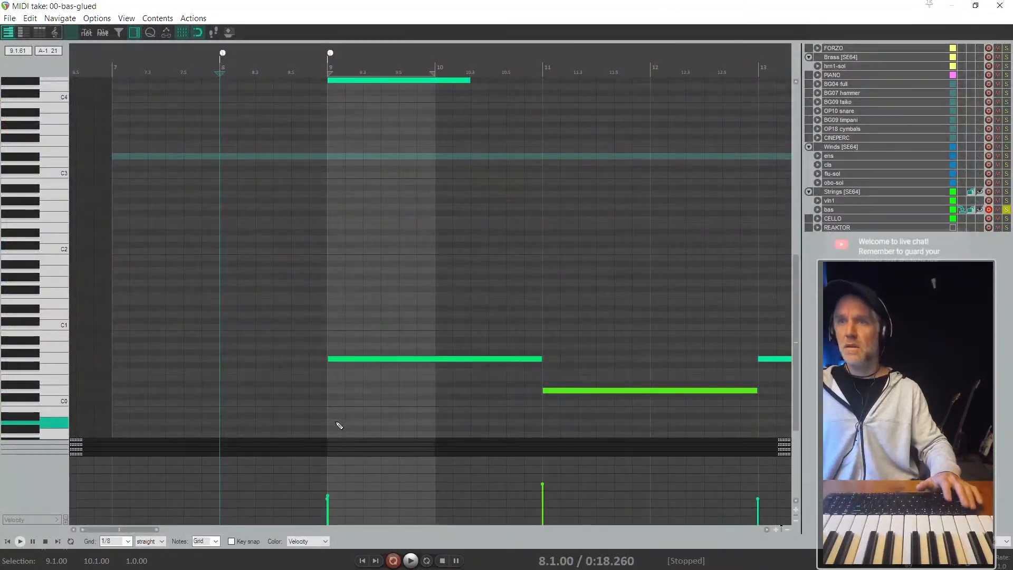
scroll(340, 425, down, 4)
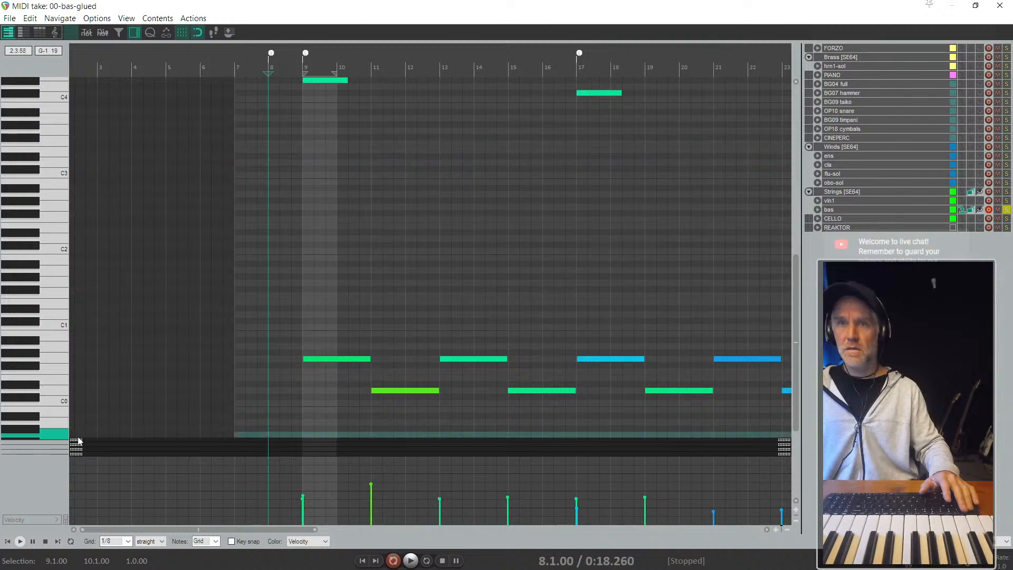
drag(79, 438, 77, 364)
scroll(259, 417, down, 3)
scroll(159, 412, down, 3)
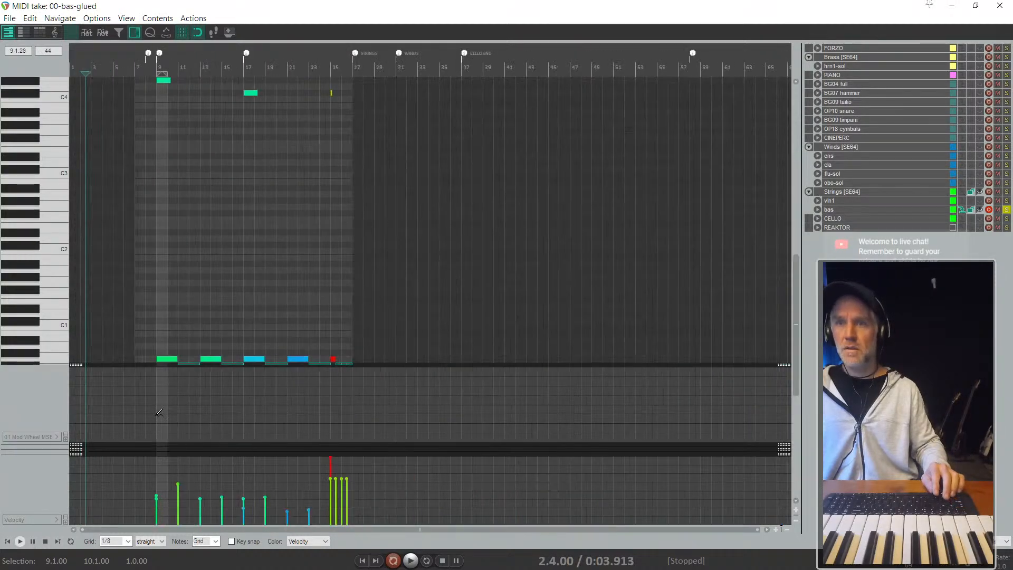
key(Escape)
scroll(522, 473, down, 3)
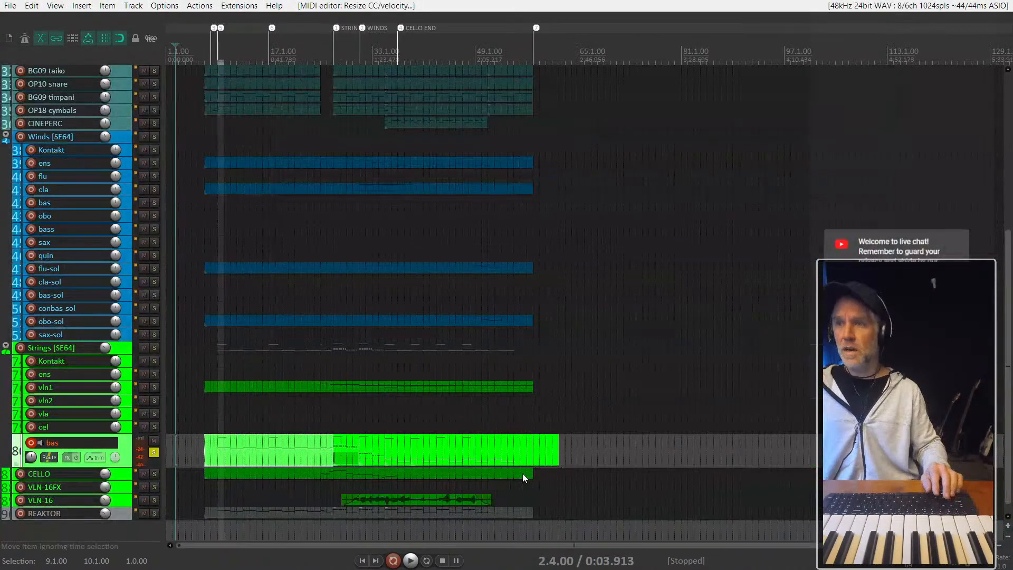
- Set the time selection from the marker at bar 8 to the final marker at bar 58
scroll(477, 442, down, 1)
scroll(213, 99, up, 4)
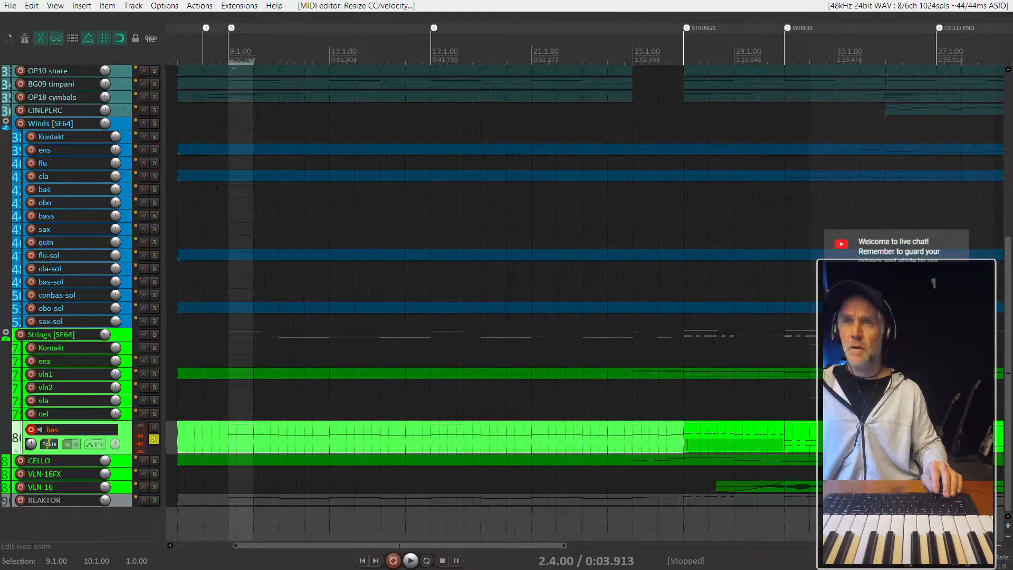
key(w)
key(bracketright)
key(bracketright)
key(bracketleft)
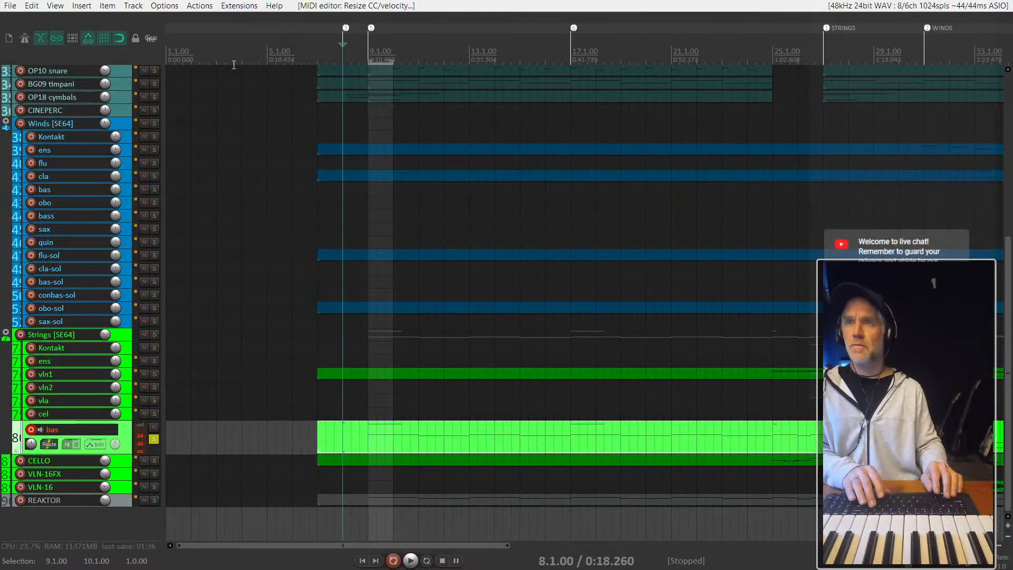
key(shift+bracketleft)
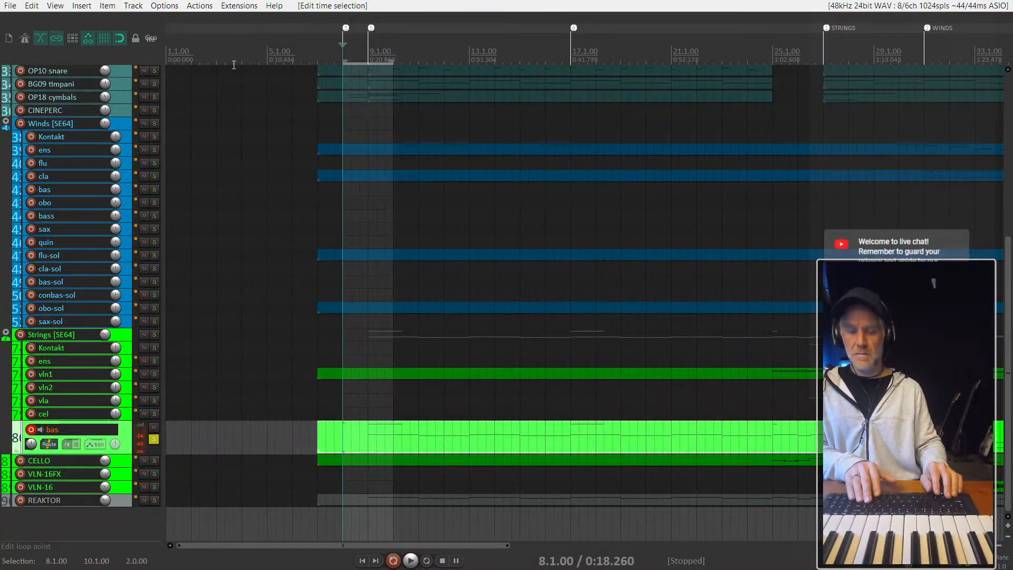
key(bracketright)
key(bracketright)
key(bracketright)
key(bracketright)
key(bracketright)
key(bracketright)
key(bracketright)
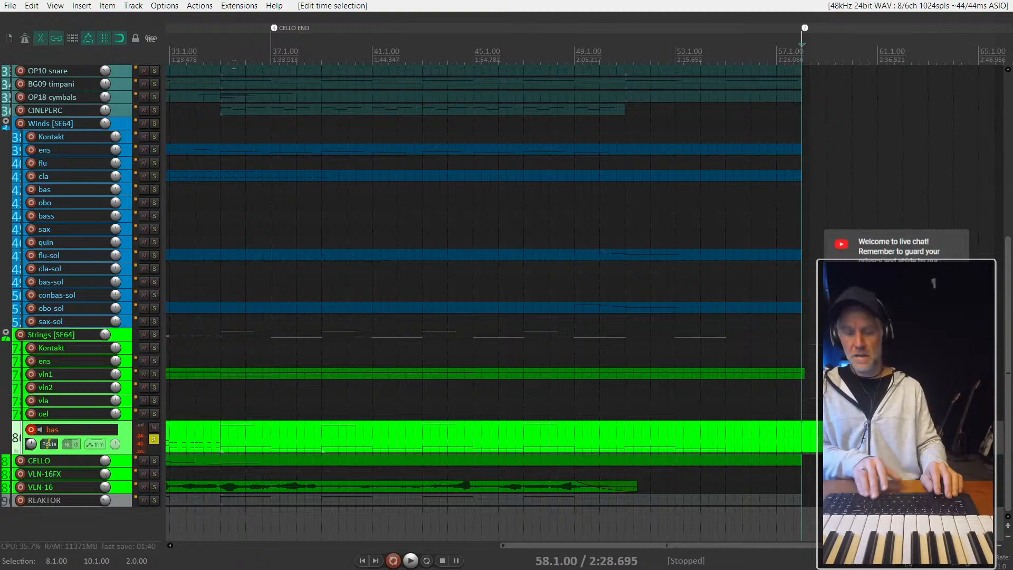
key(shift+bracketright)
scroll(216, 339, up, 1)
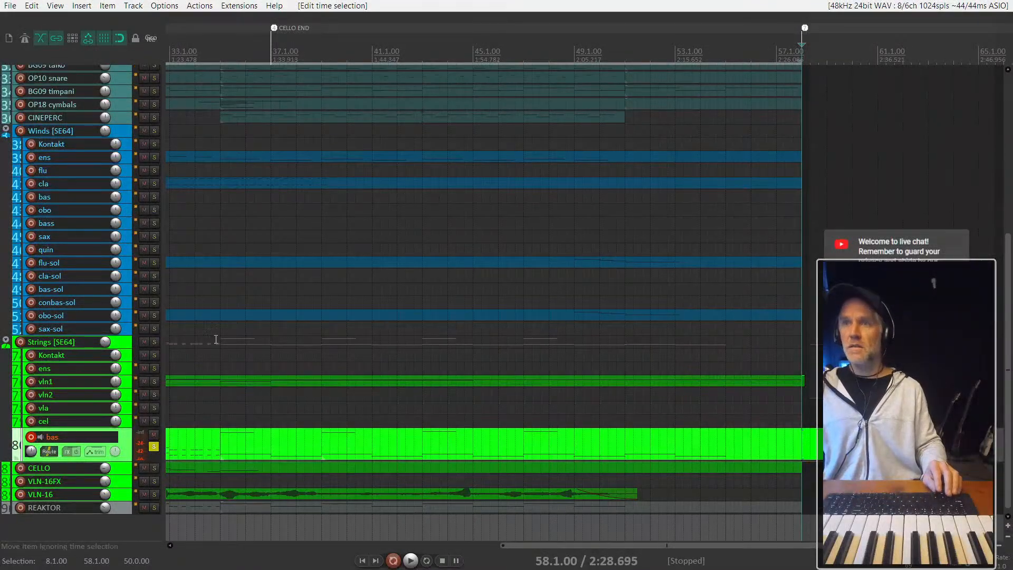
scroll(73, 366, down, 1)
scroll(653, 283, down, 3)
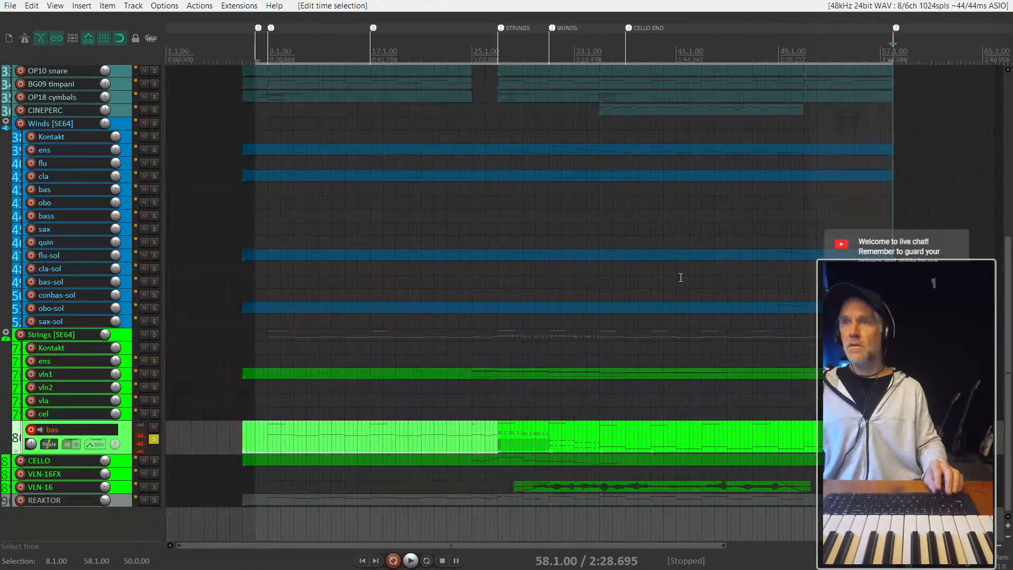
scroll(681, 277, down, 2)
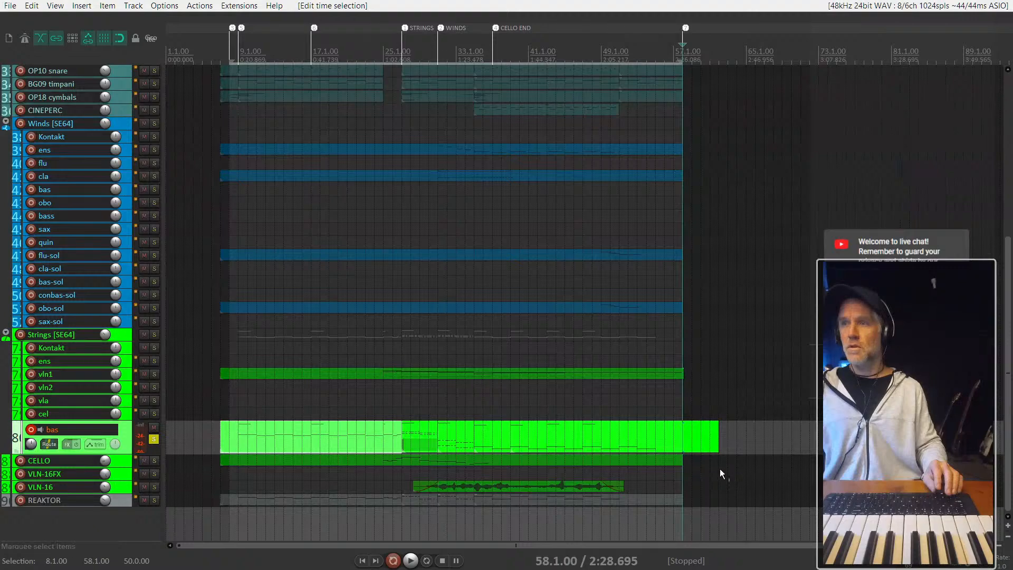
- Place the edit cursor at bar 7, where the items begin, and add a project marker there
drag(728, 438, 231, 71)
scroll(299, 30, up, 5)
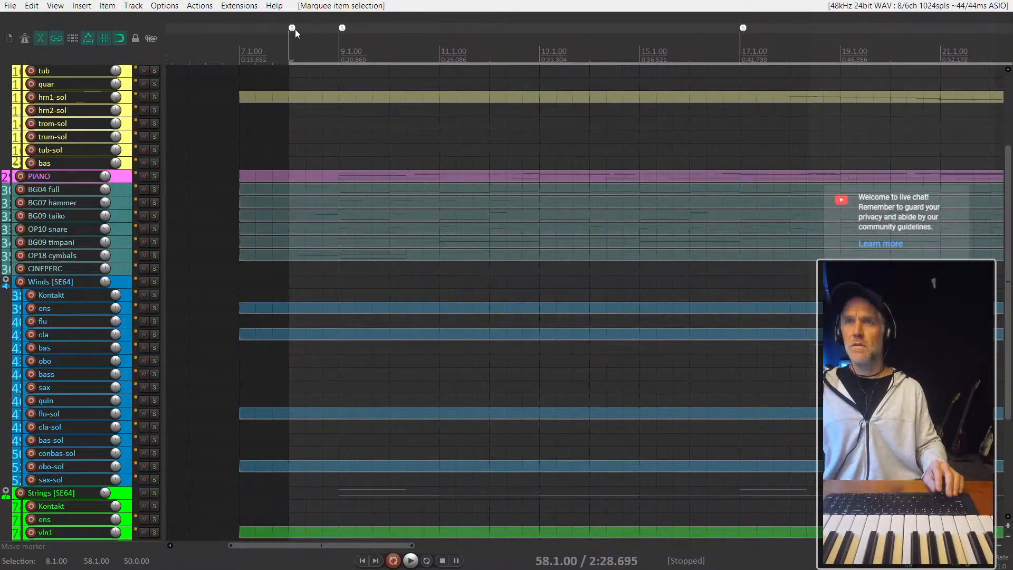
click(239, 56)
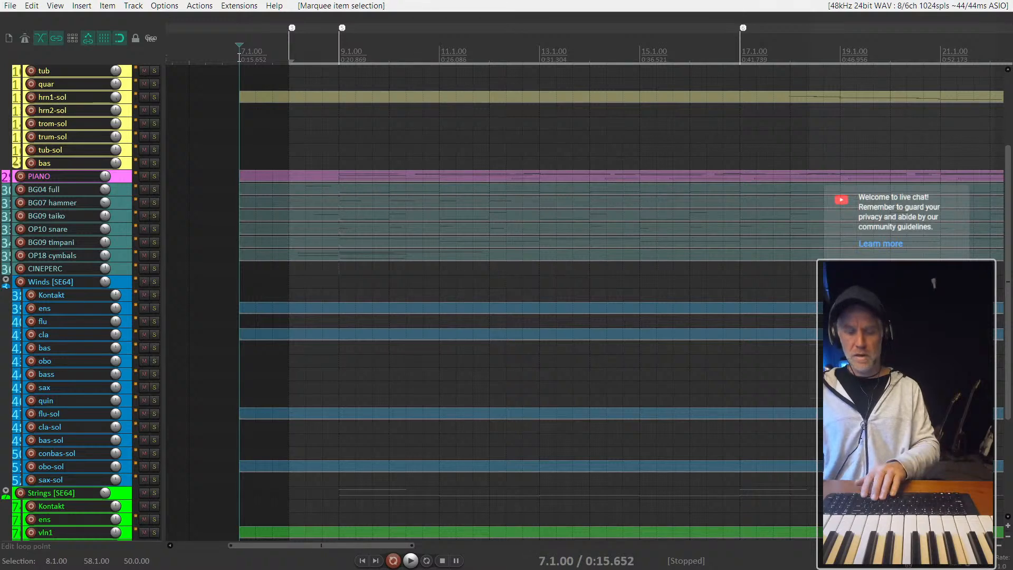
key(m)
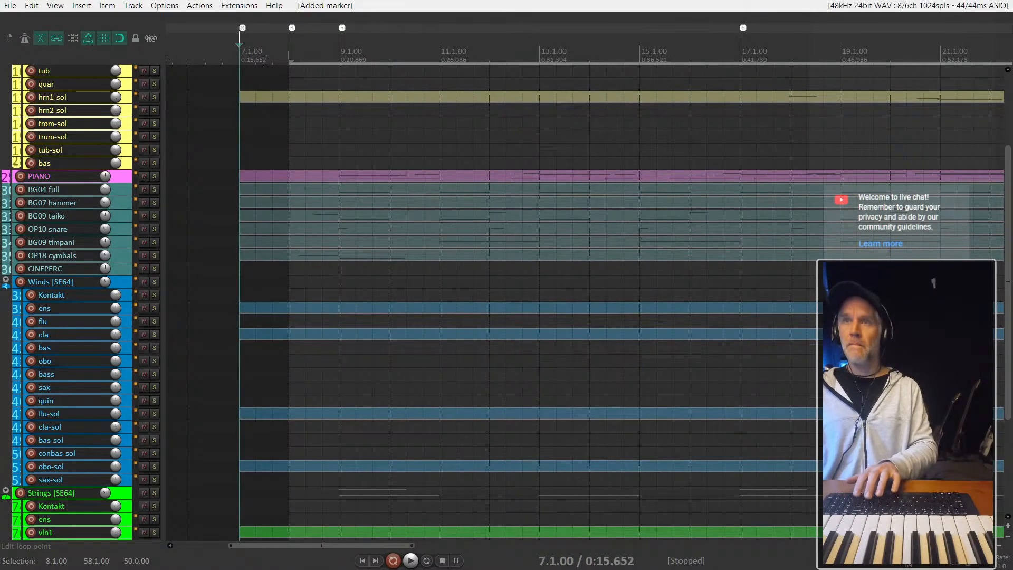
- Extend the start of the time selection back to bar 7 so it runs to bar 58
key(Home)
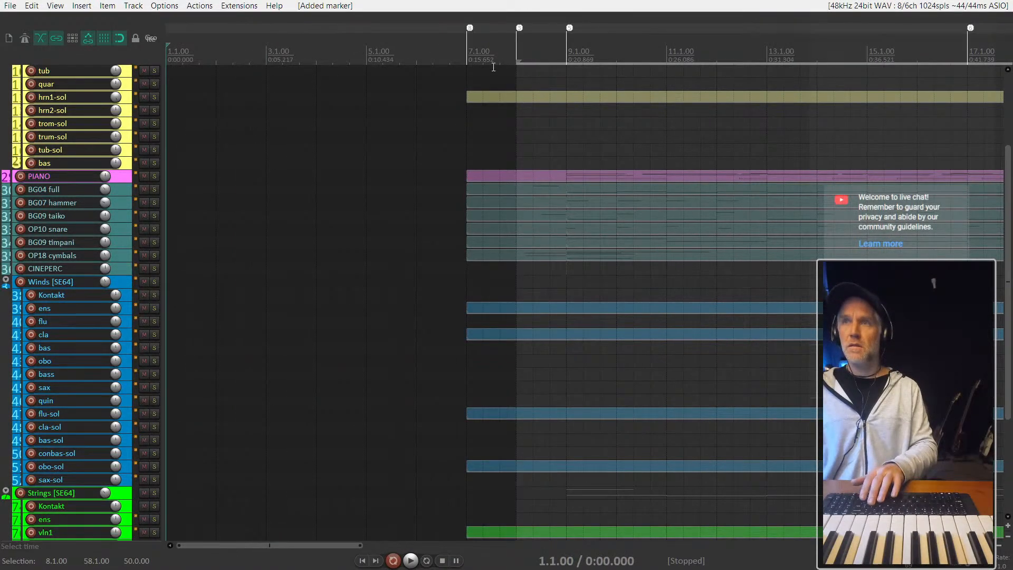
click(469, 84)
shift+click(468, 86)
scroll(468, 86, down, 8)
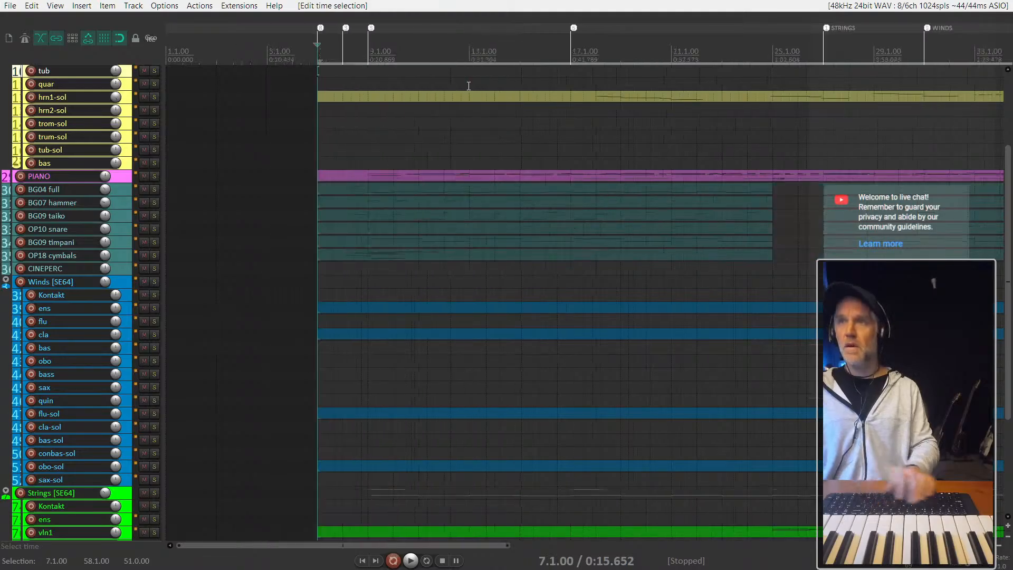
- Select the items across all tracks from bar 7 onward and glue each track's pieces together
scroll(183, 119, up, 4)
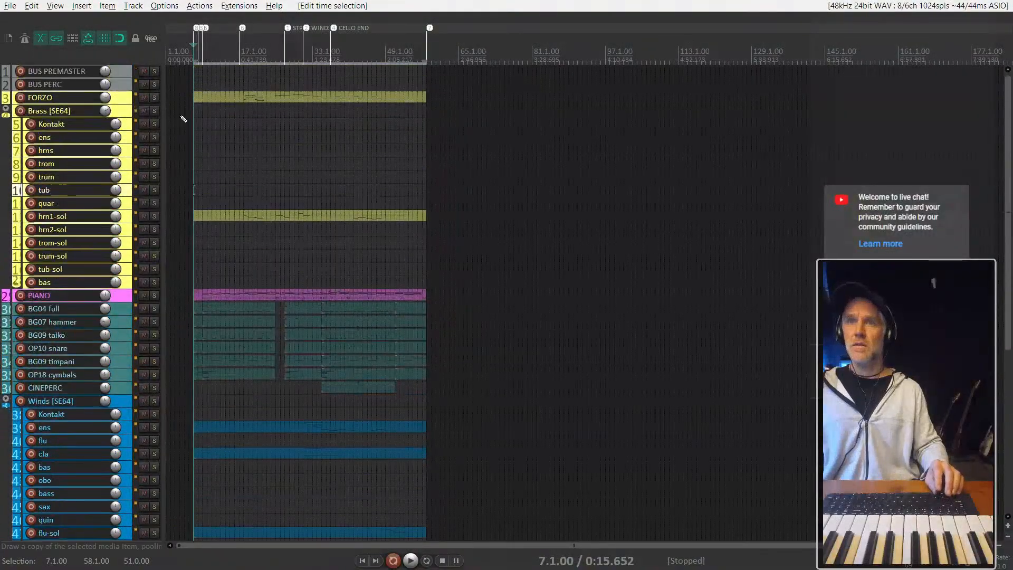
drag(174, 86, 427, 514)
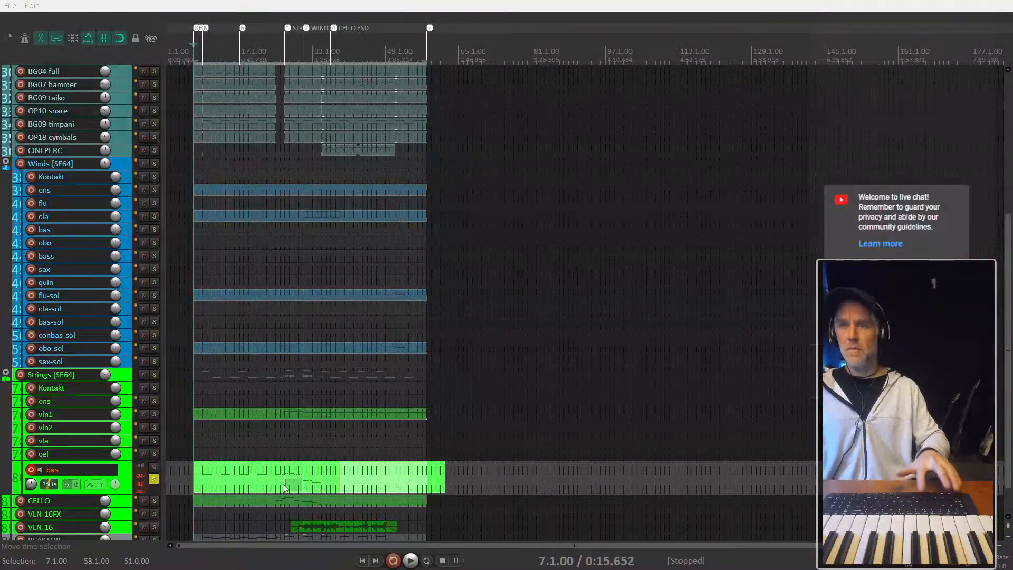
key(ctrl+g)
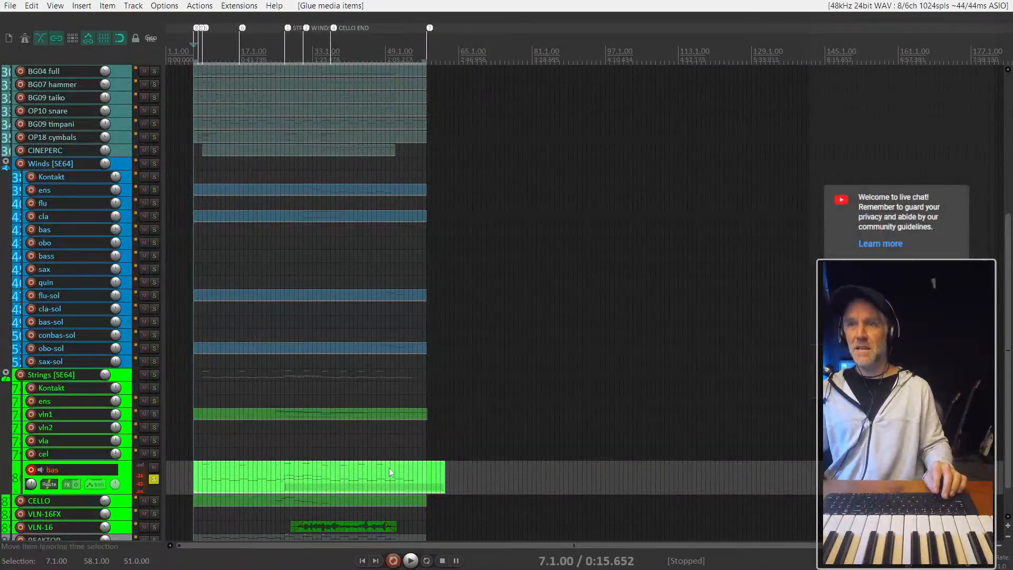
- Open the glued bas item in the MIDI editor and place the STRINGS section's 01 Mod Wheel level at bar 7 too
click(309, 477)
double_click(234, 471)
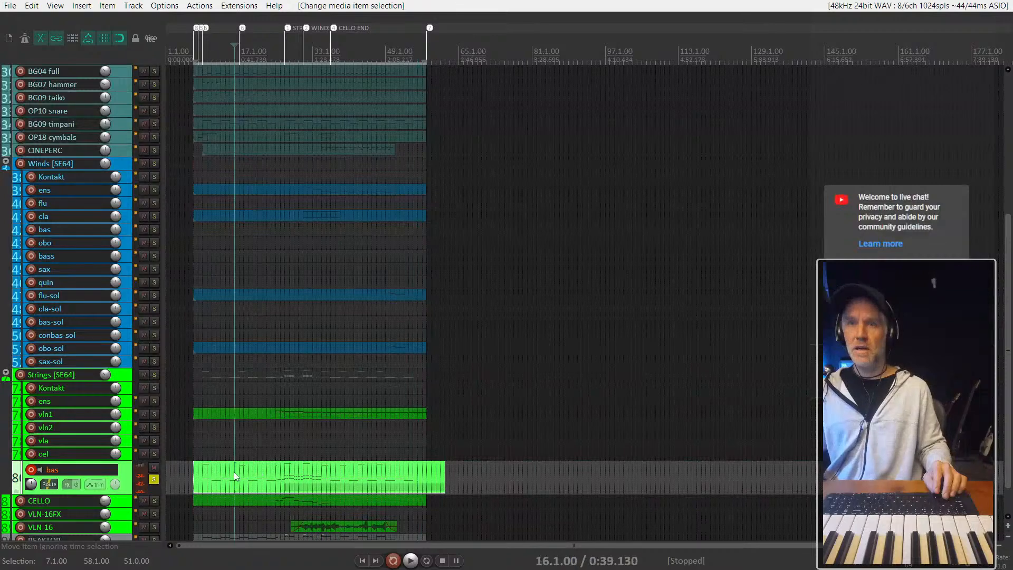
scroll(358, 390, left, 2)
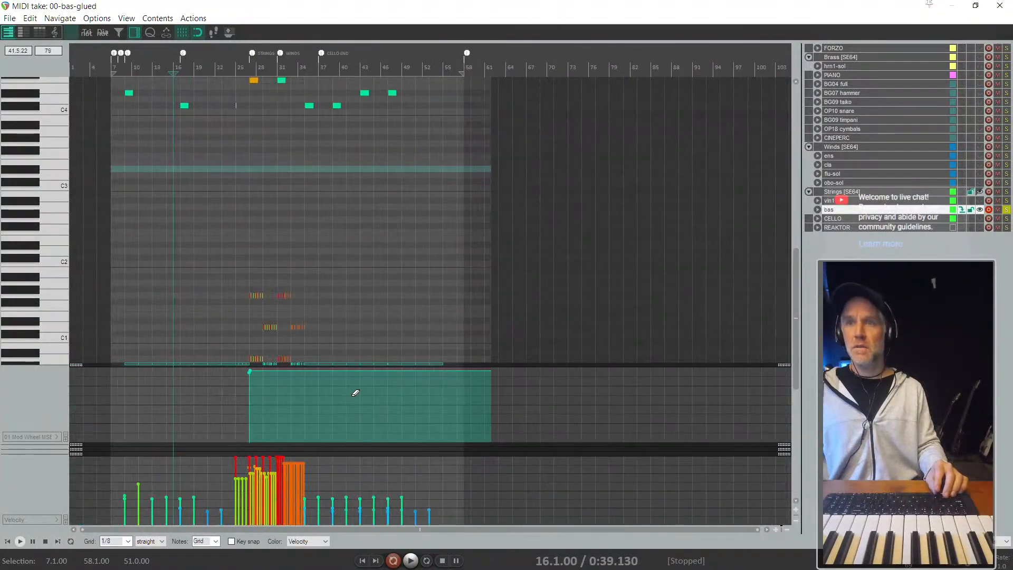
drag(247, 370, 110, 375)
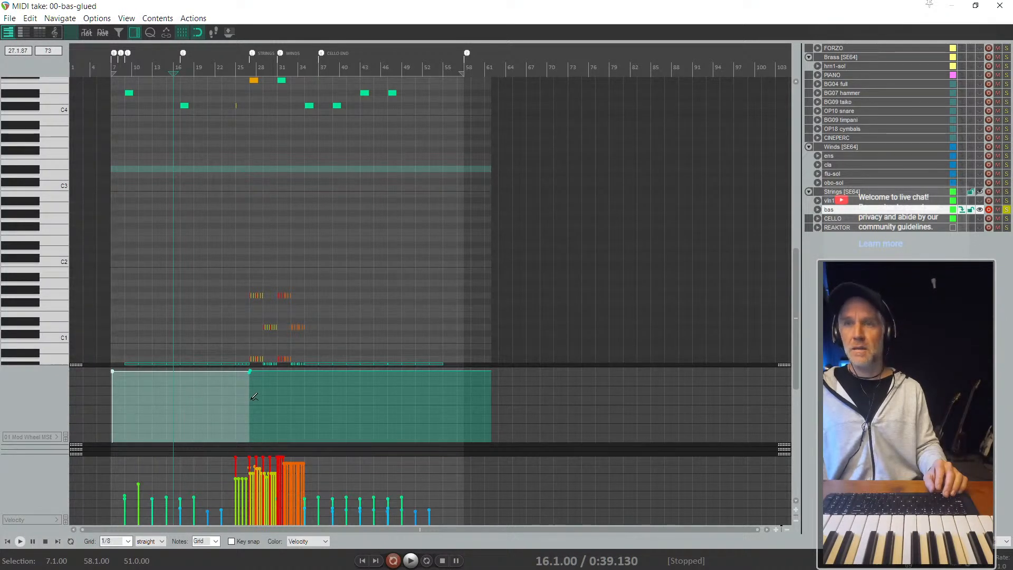
- Delete the redundant Mod Wheel event at the STRINGS marker and slightly lower the one at bar 7
drag(253, 345, 254, 347)
key(Delete)
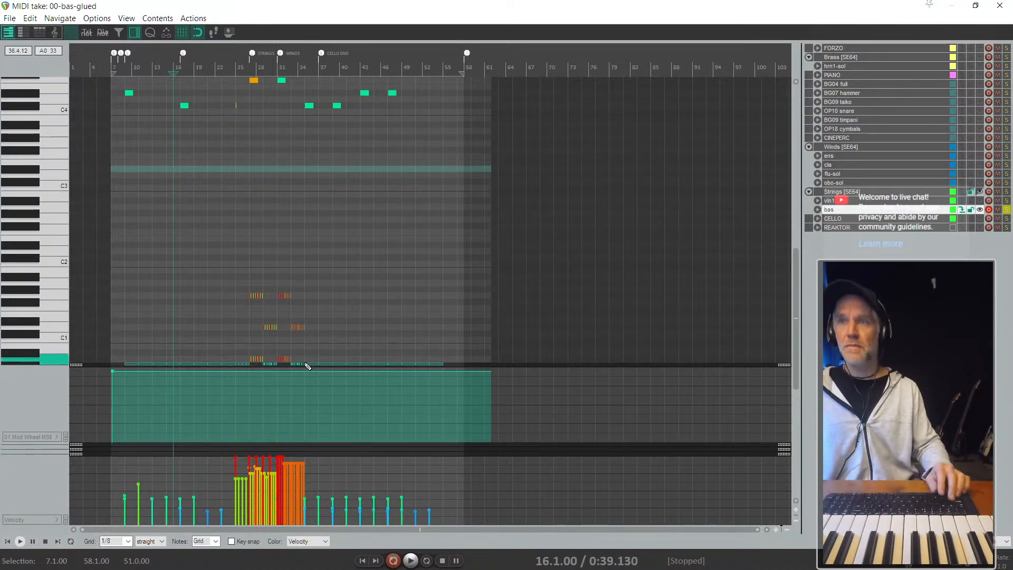
drag(111, 370, 103, 377)
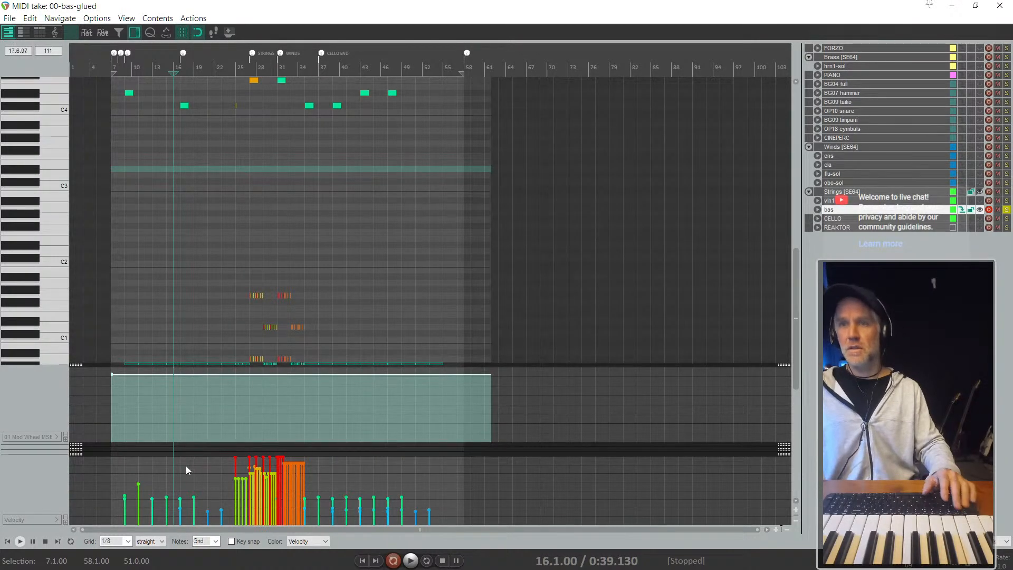
- Select the bas notes between bars 9 and 24 and raise their velocities together
scroll(186, 465, up, 3)
scroll(285, 486, down, 2)
drag(428, 472, 270, 443)
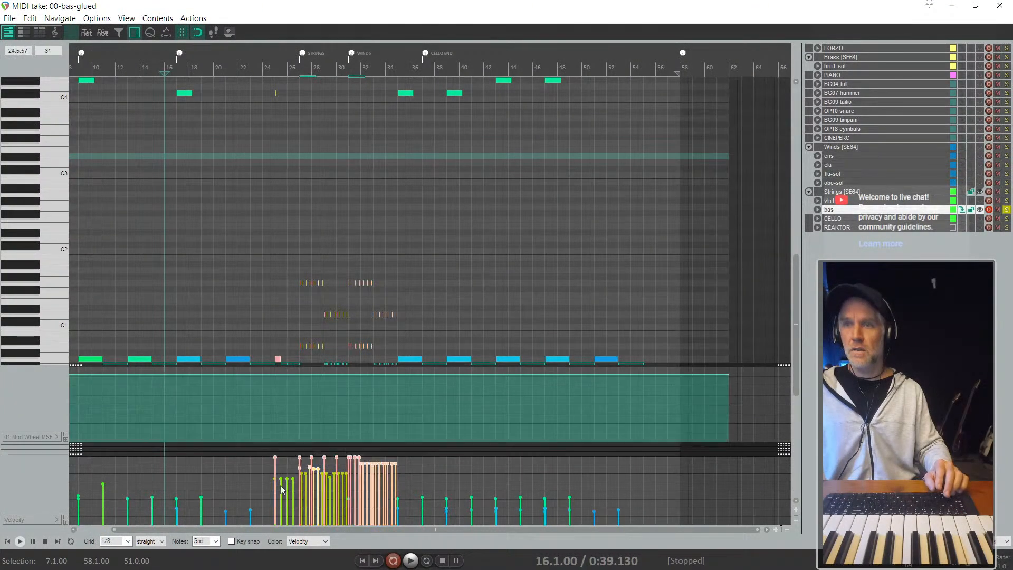
scroll(280, 486, down, 3)
drag(108, 466, 228, 515)
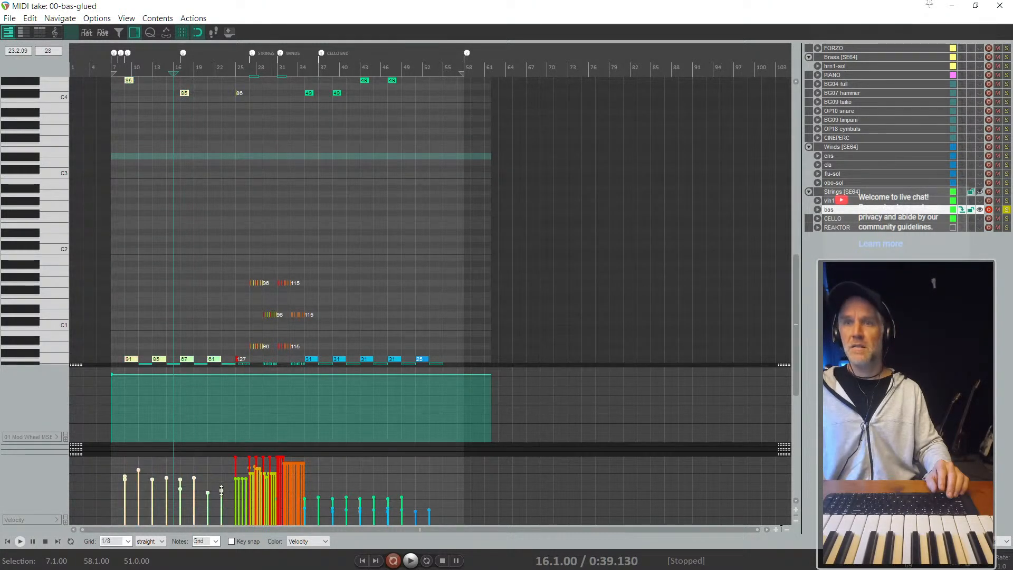
- Raise the velocities of the bas notes from bar 35 onward and of the quieter ones around bars 21 to 23, and close the MIDI editor
drag(459, 463, 321, 471)
scroll(309, 515, up, 2)
scroll(308, 515, up, 1)
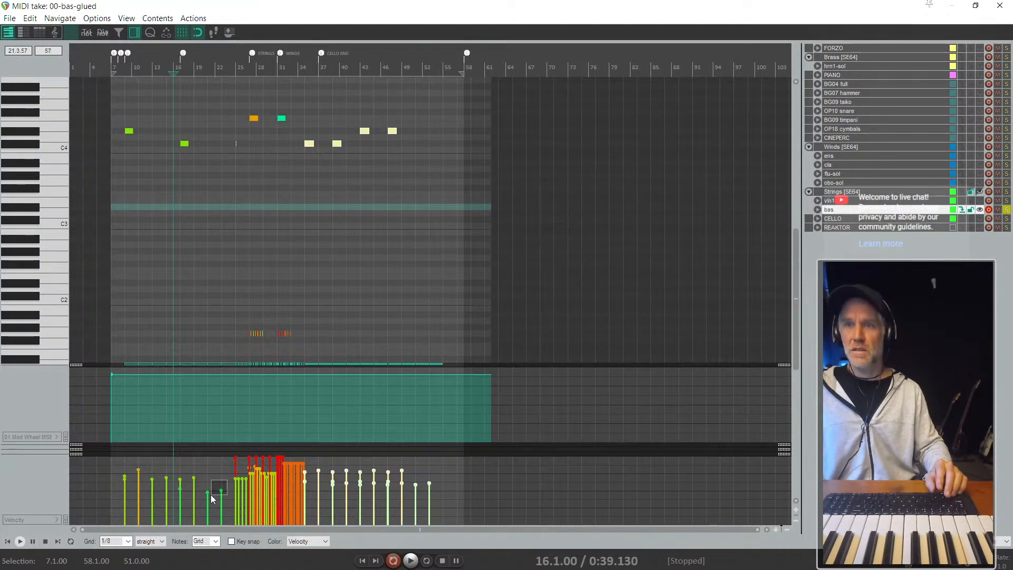
drag(211, 496, 206, 477)
key(Escape)
scroll(301, 450, down, 4)
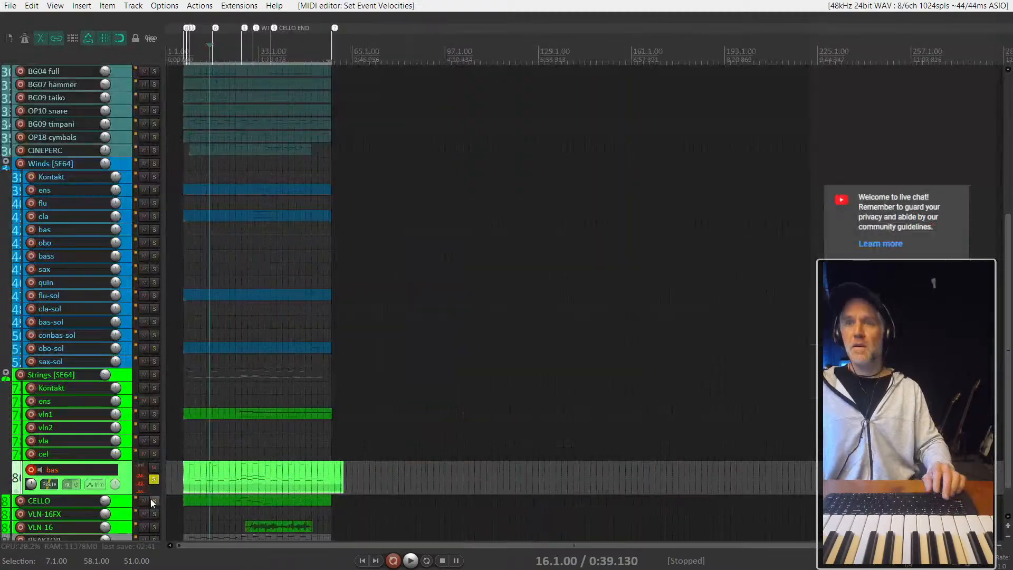
- Return the edit cursor to bar 7 and turn off the solo on the bas track
scroll(127, 493, up, 2)
scroll(179, 487, up, 4)
scroll(179, 486, up, 2)
scroll(315, 461, down, 2)
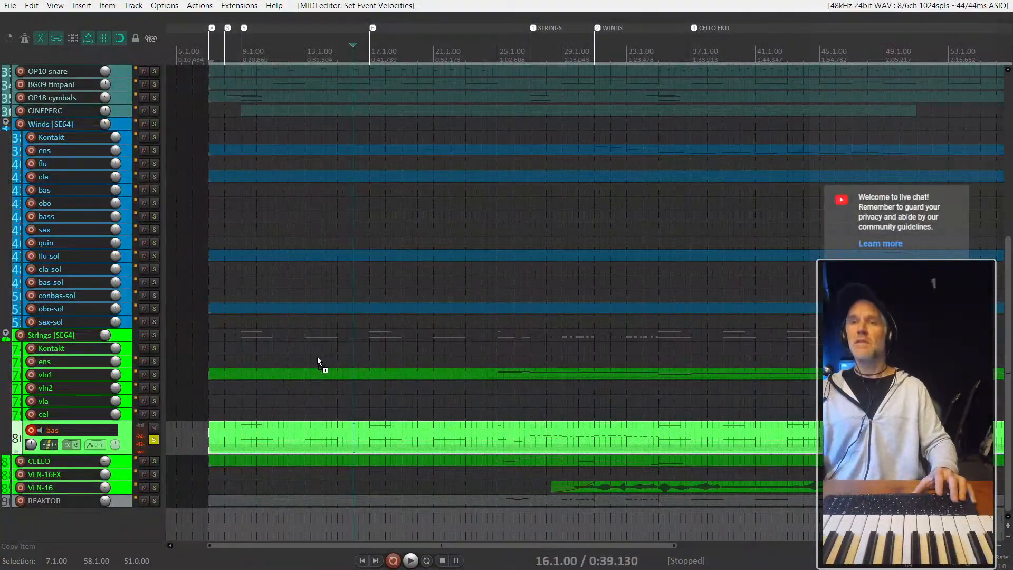
click(211, 410)
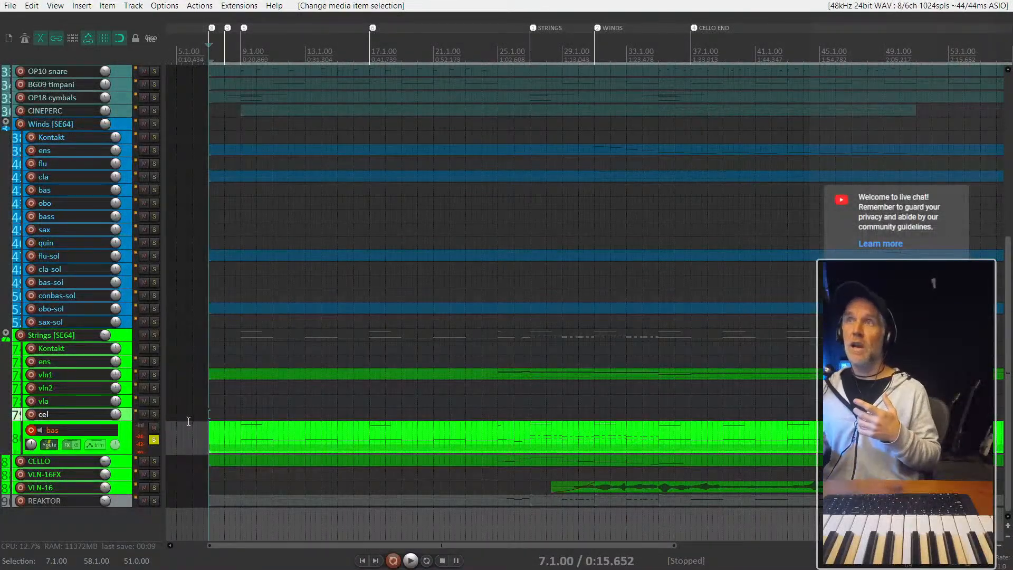
scroll(189, 422, down, 3)
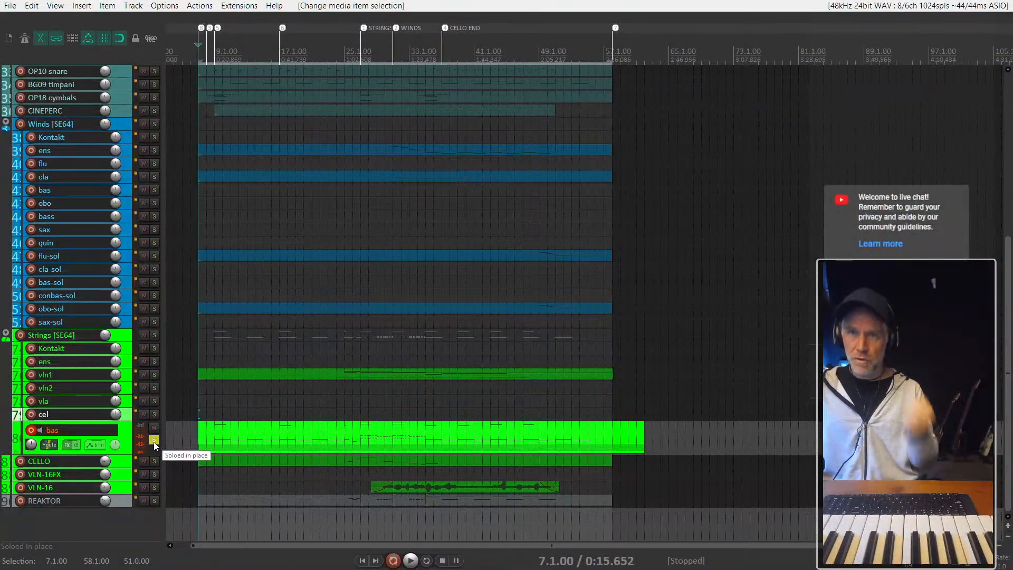
scroll(180, 459, up, 1)
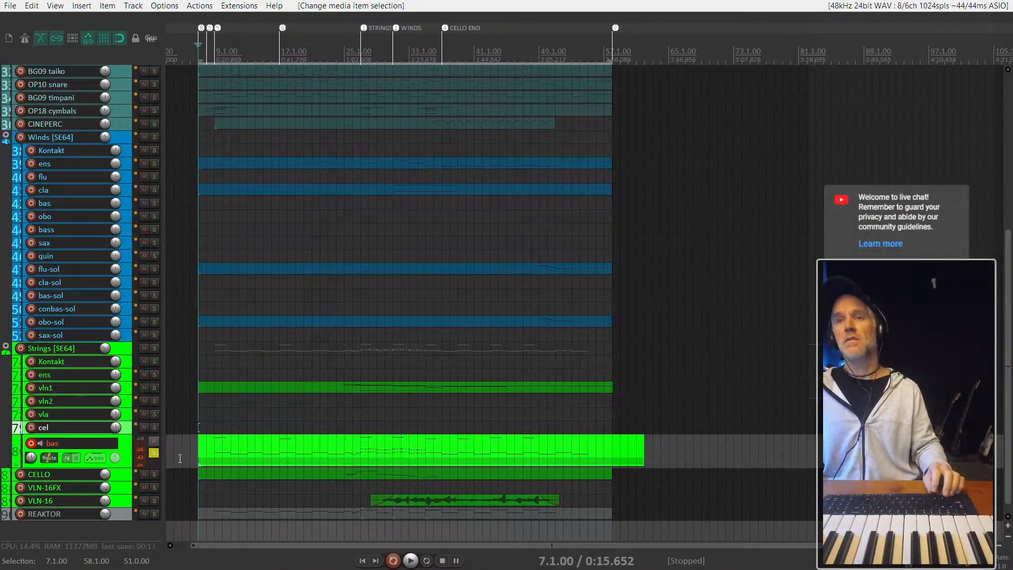
click(154, 454)
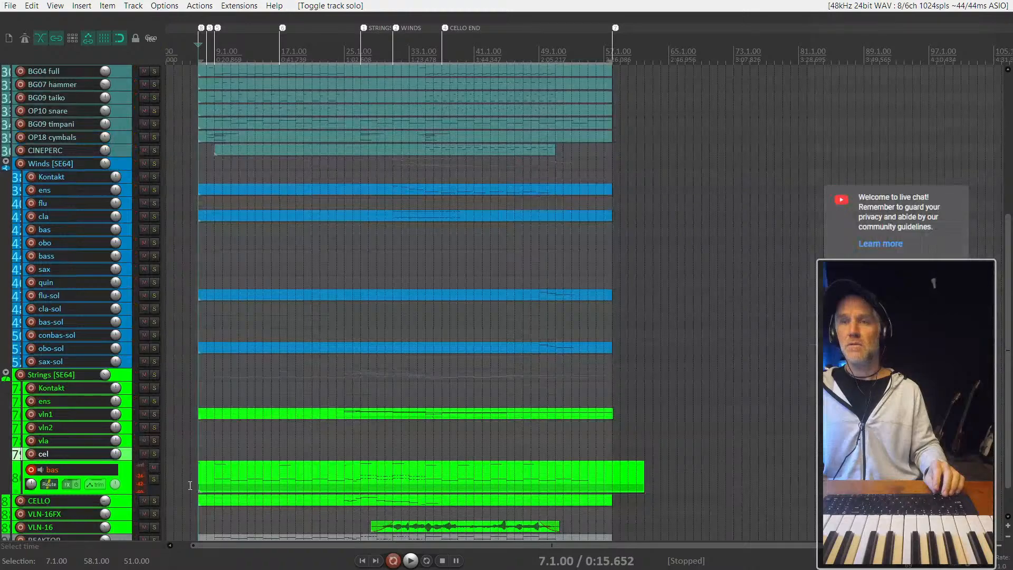
- Play the full arrangement from bar 7 and solo the bas and REAKTOR tracks together during the WINDS section
scroll(114, 488, down, 1)
scroll(190, 470, up, 3)
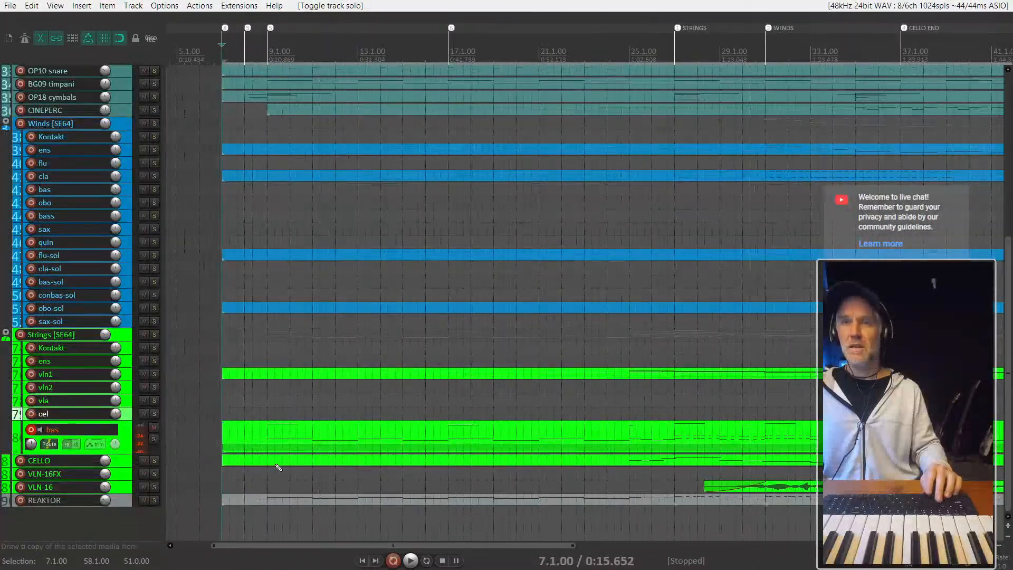
click(223, 434)
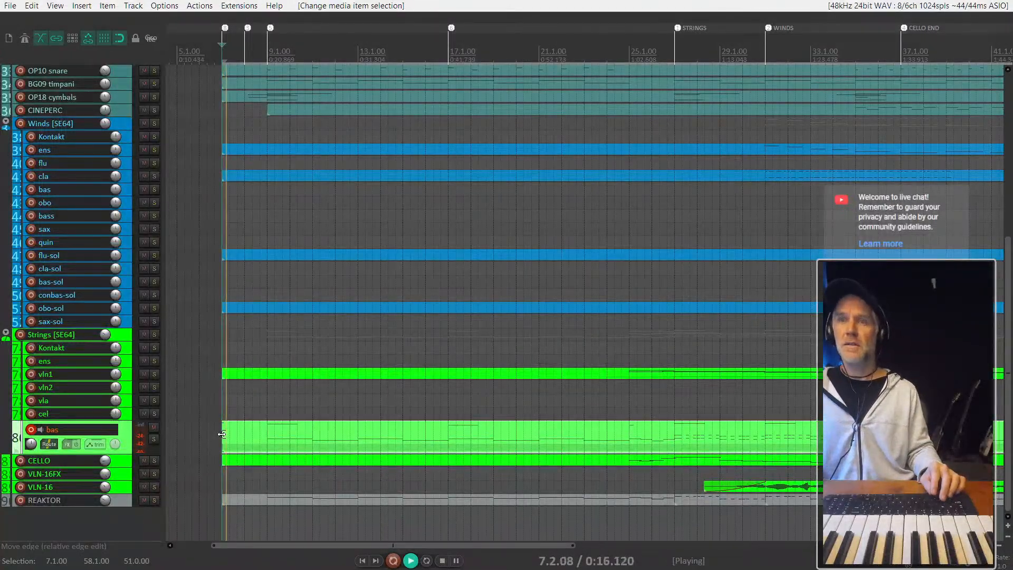
scroll(222, 434, down, 2)
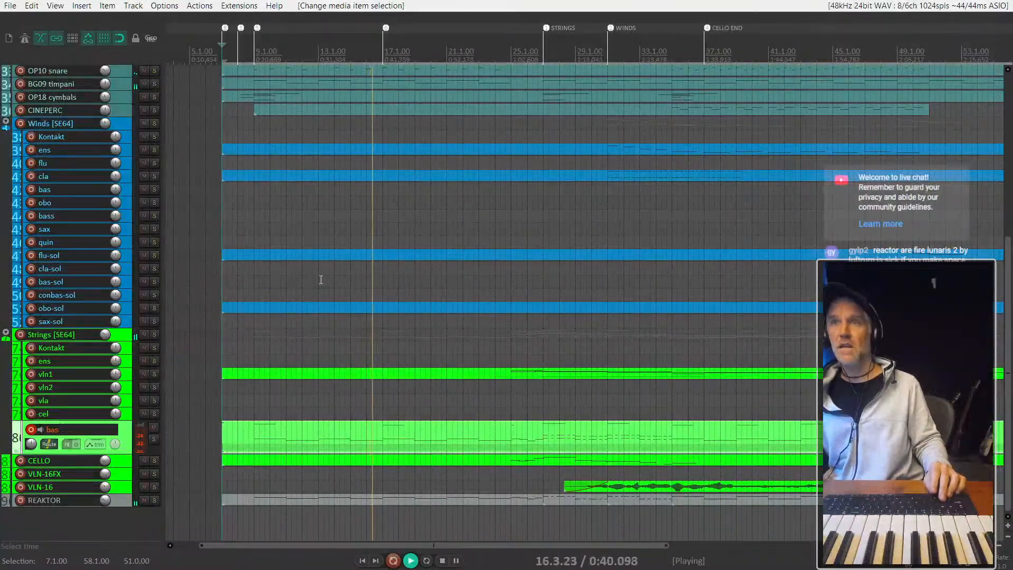
scroll(322, 269, down, 1)
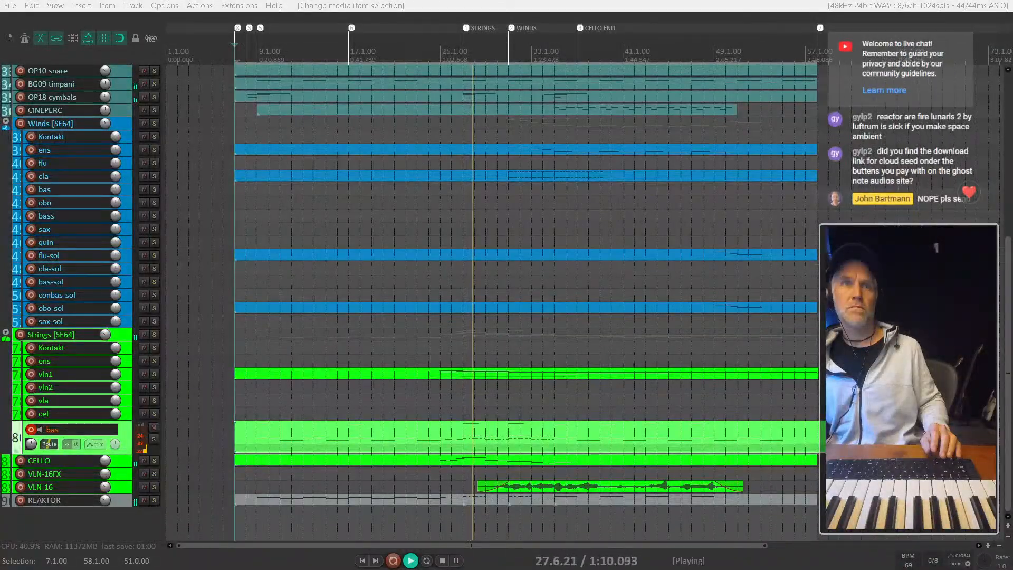
scroll(645, 395, up, 4)
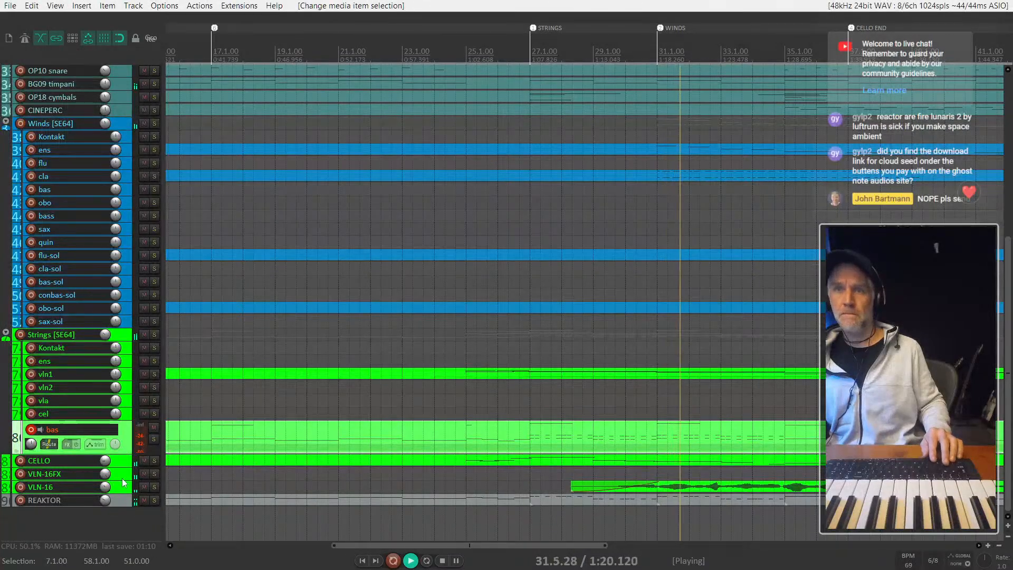
click(153, 439)
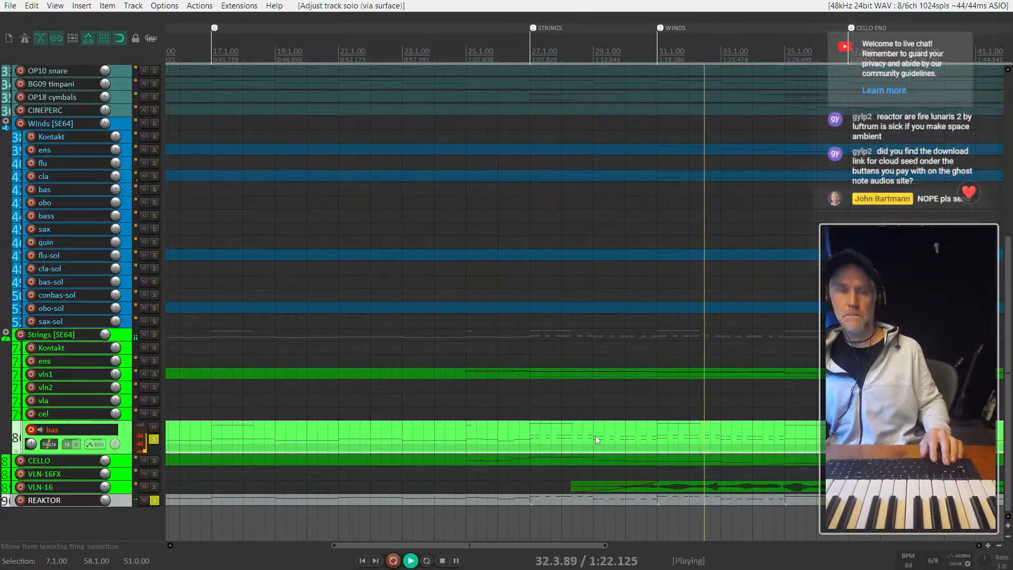
- Turn off the solos on the bas and REAKTOR tracks, listen to the full arrangement, and stop playback
key(F6)
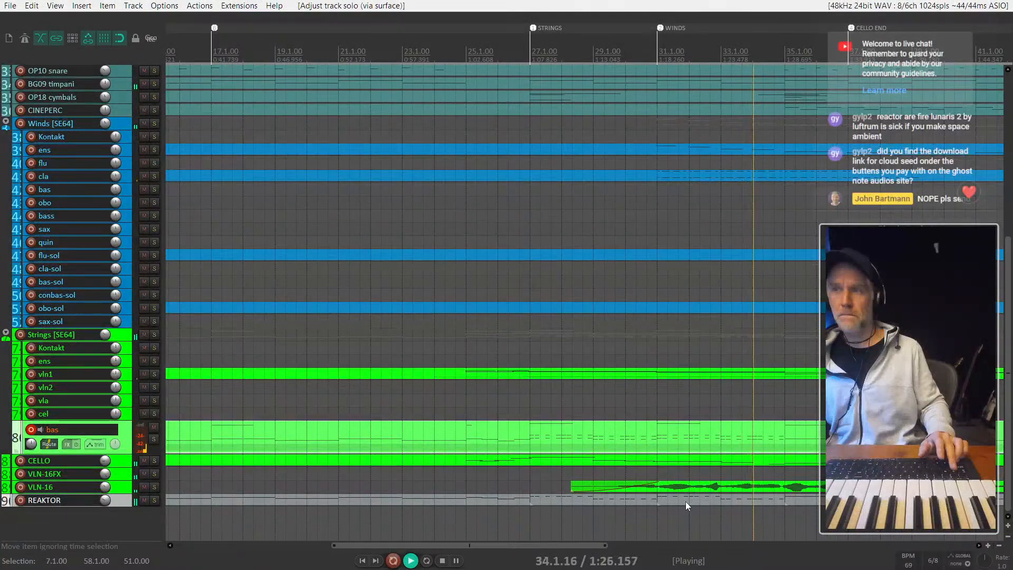
scroll(655, 404, down, 2)
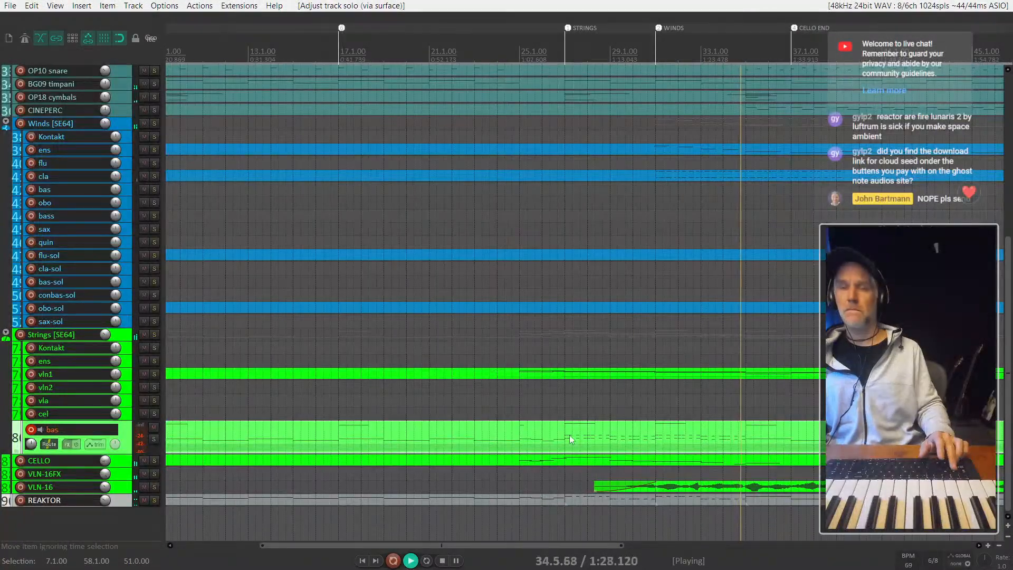
scroll(568, 435, down, 2)
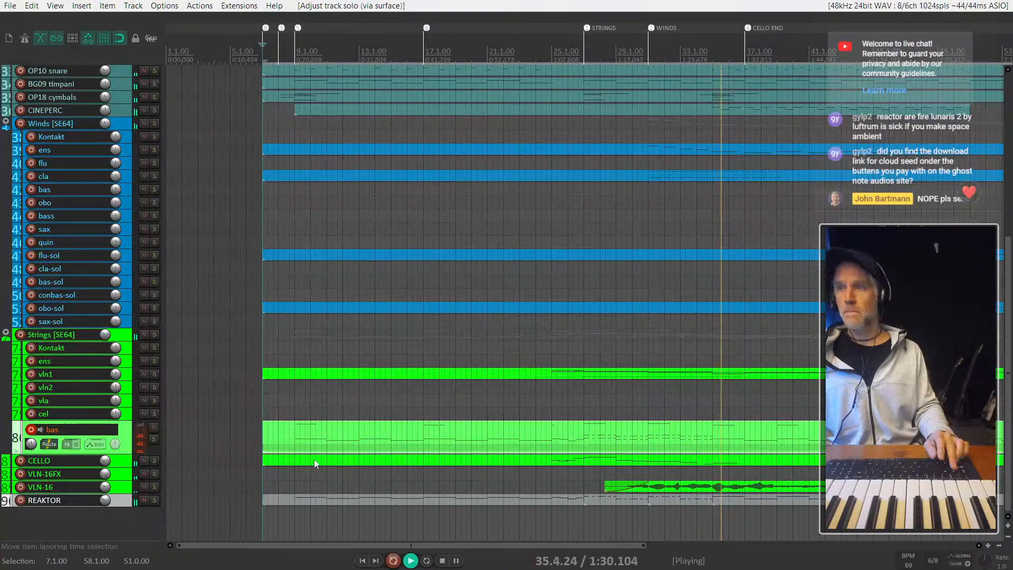
key(space)
- Move the REAKTOR track directly below the bas track and rename it SUB
click(104, 476)
drag(104, 477, 32, 461)
double_click(40, 460)
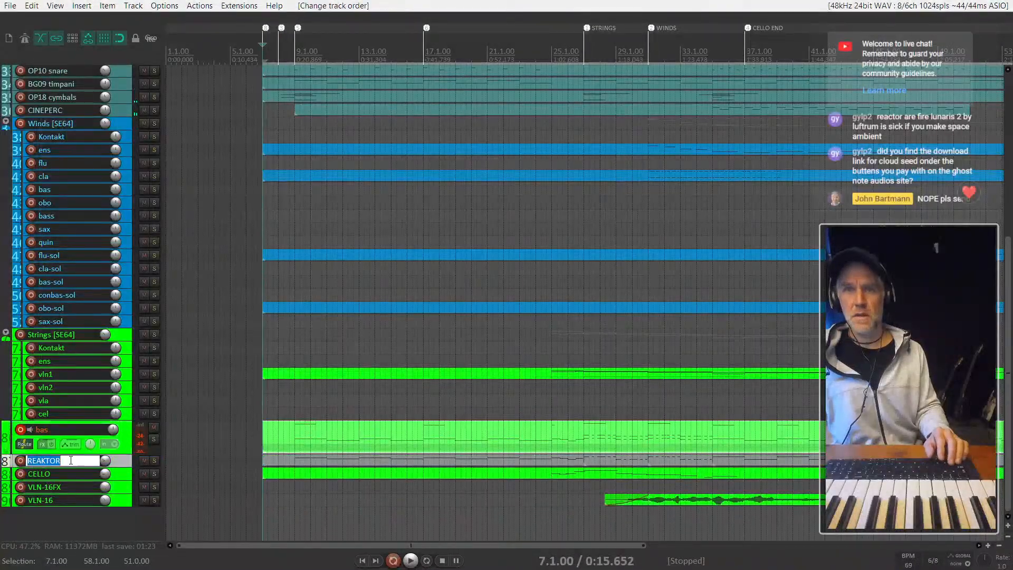
text(SUB)
key(Return)
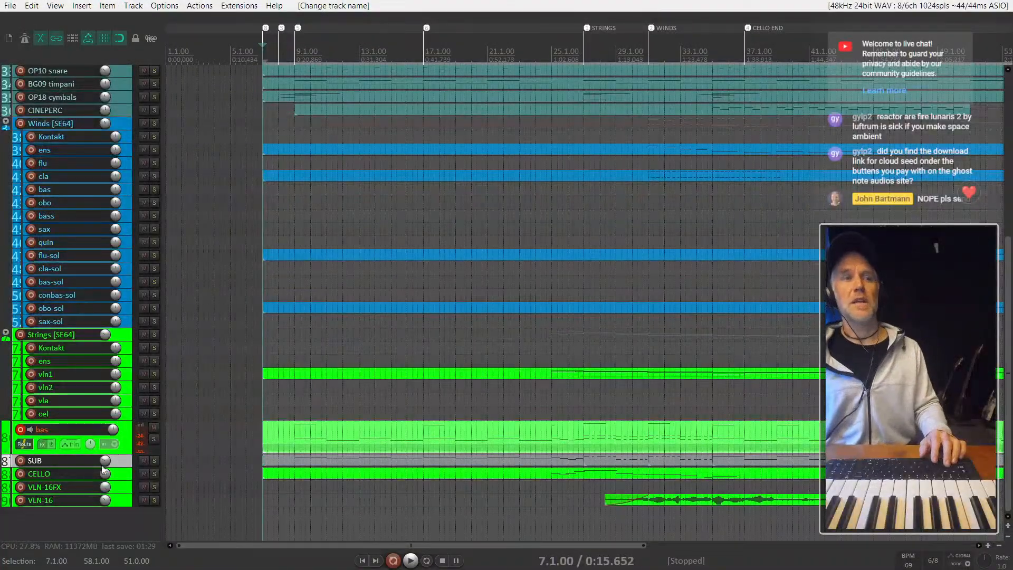
- Play the arrangement from late in bar 24, and stop with the edit cursor in bar 25
click(547, 460)
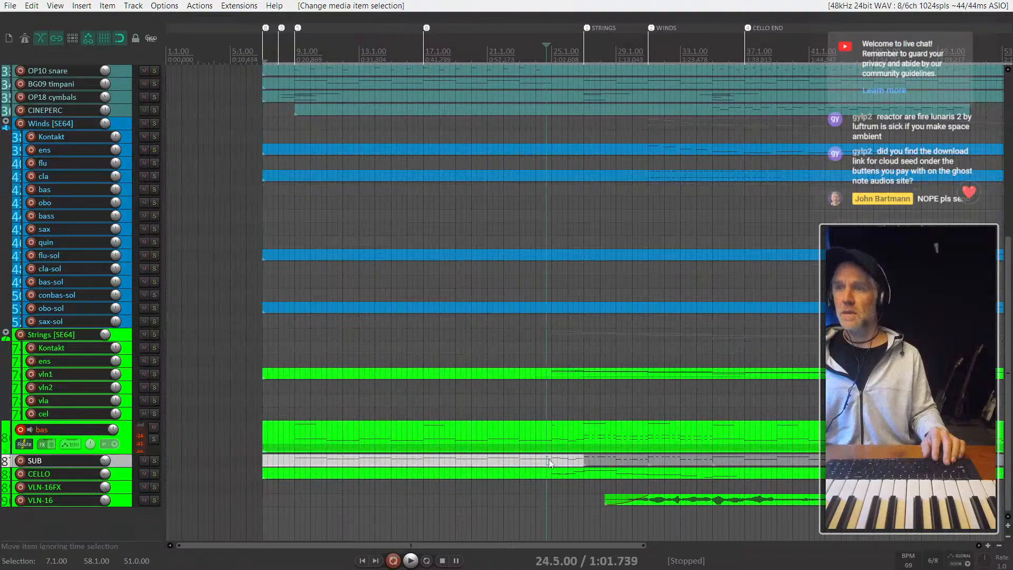
key(space)
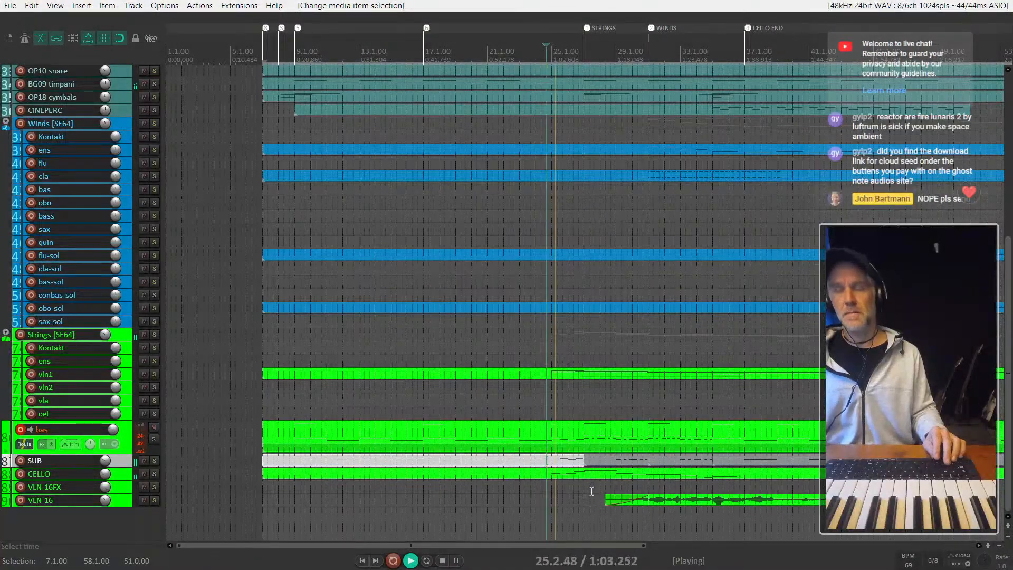
scroll(553, 495, up, 3)
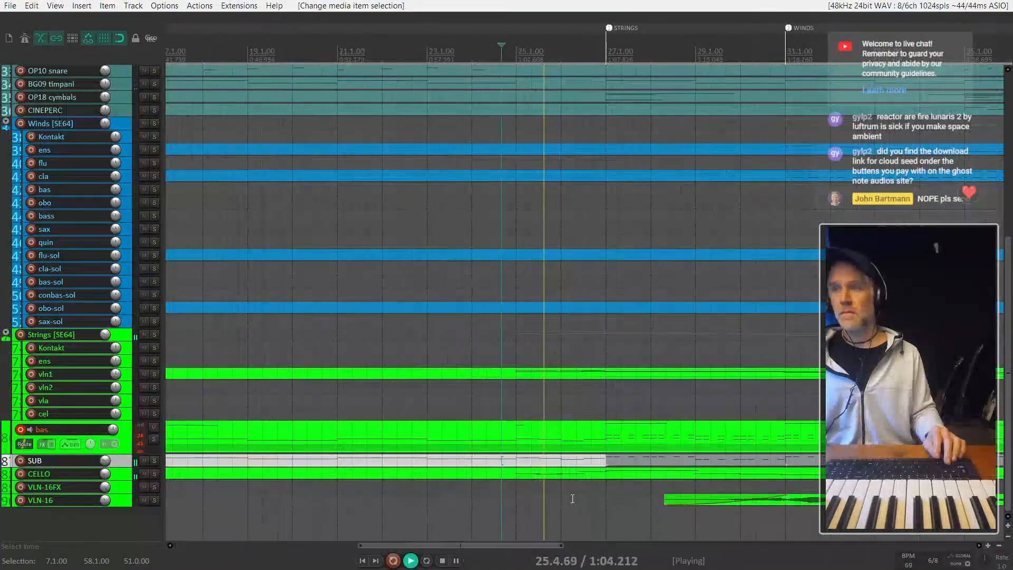
click(554, 468)
key(space)
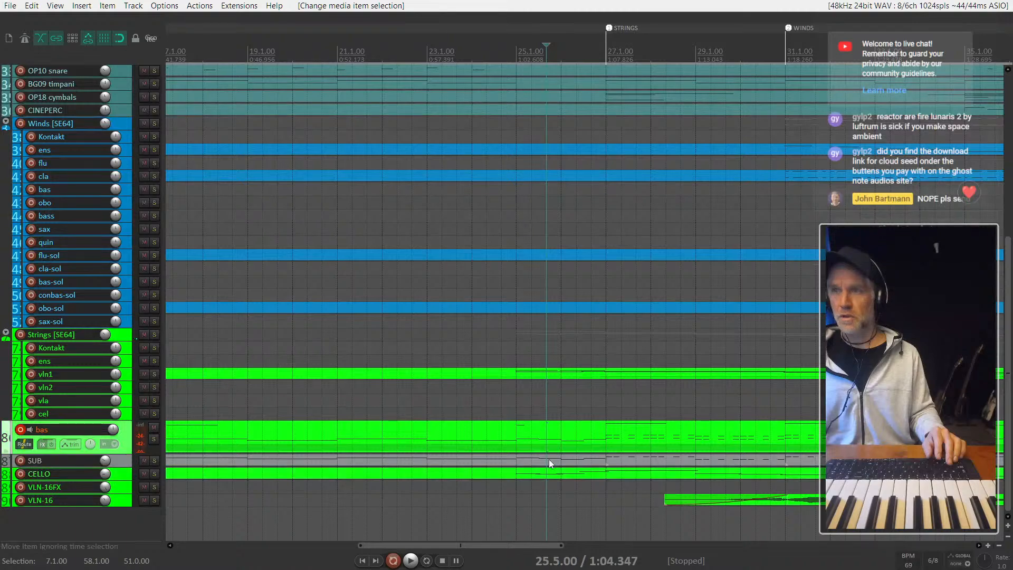
- Open the SUB item around bar 25 in the MIDI editor, check its bass notes, and close the editor
double_click(549, 459)
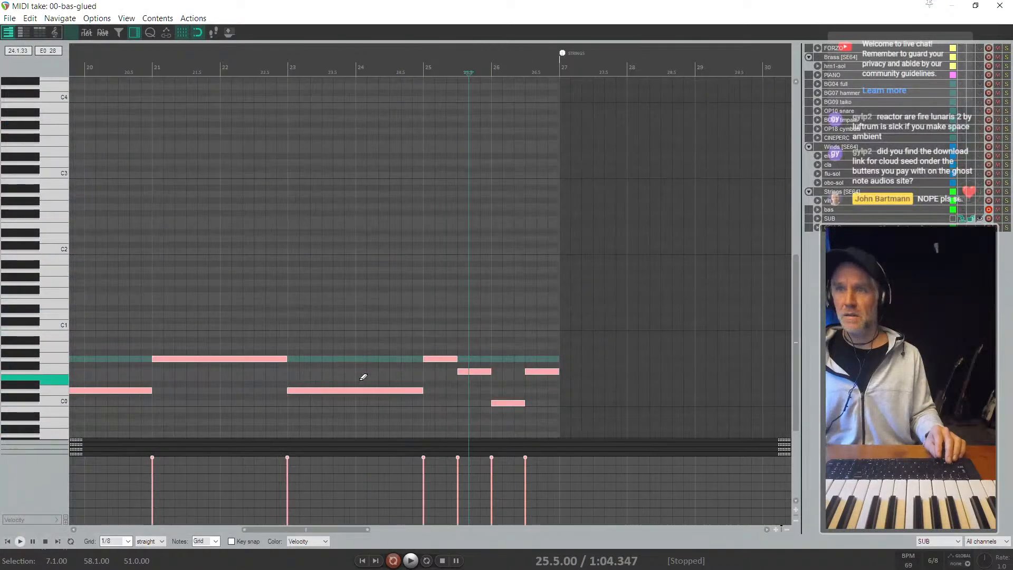
scroll(364, 377, left, 5)
key(Escape)
scroll(390, 401, down, 2)
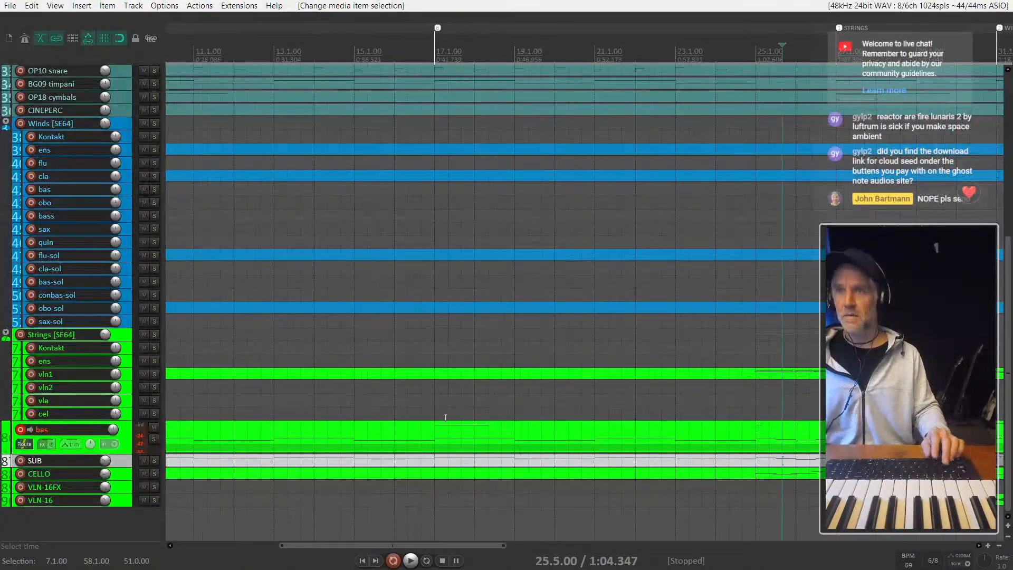
- Play from just before bar 25 into the STRINGS section, briefly soloing the bas track to check it against the arrangement
scroll(446, 418, down, 2)
click(659, 441)
key(space)
scroll(649, 442, right, 3)
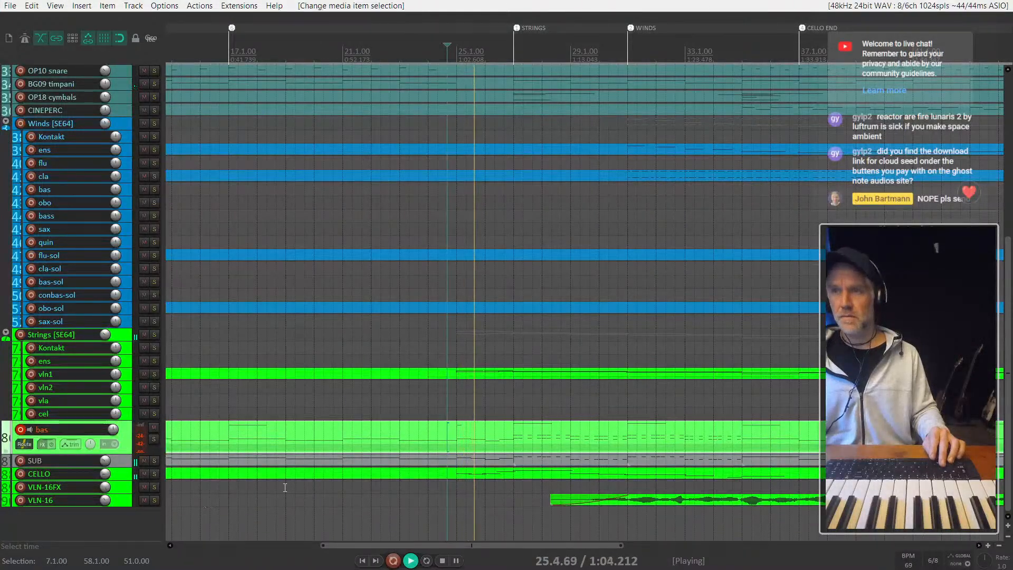
click(523, 439)
key(F6)
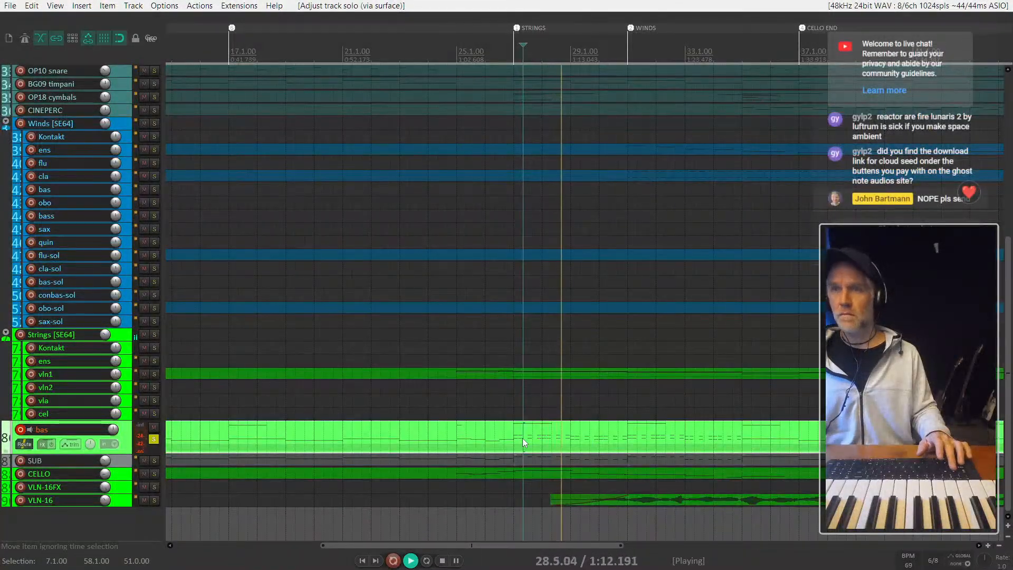
key(F6)
- Listen on through the STRINGS and WINDS sections while looking over the brass, percussion, winds and strings tracks
scroll(555, 410, down, 1)
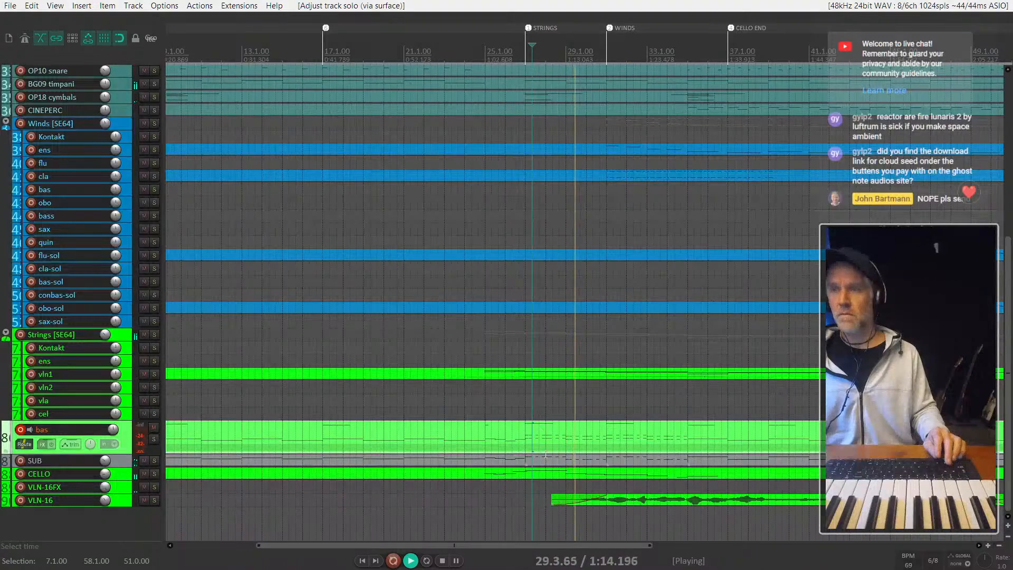
scroll(538, 418, up, 8)
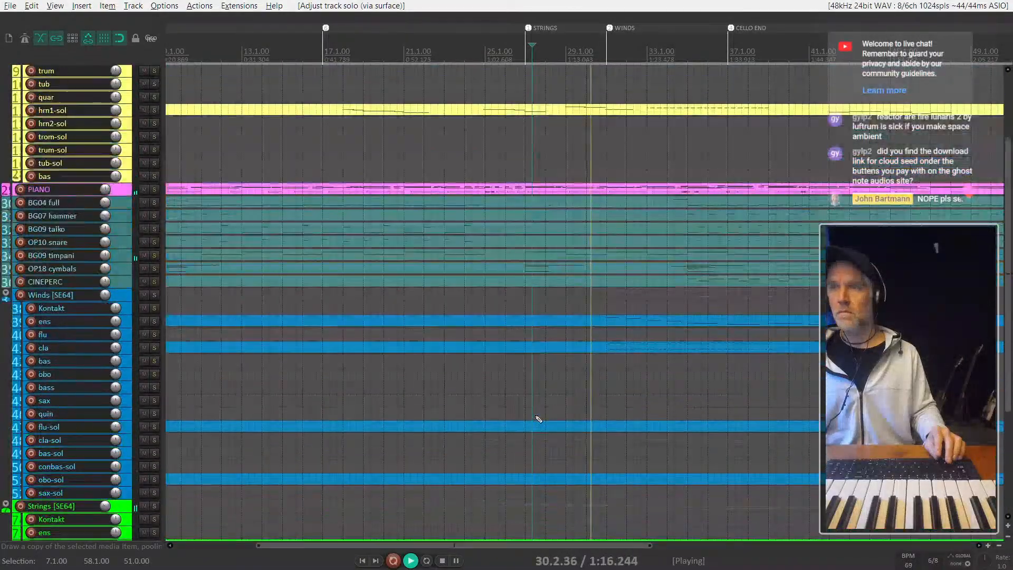
scroll(538, 419, down, 8)
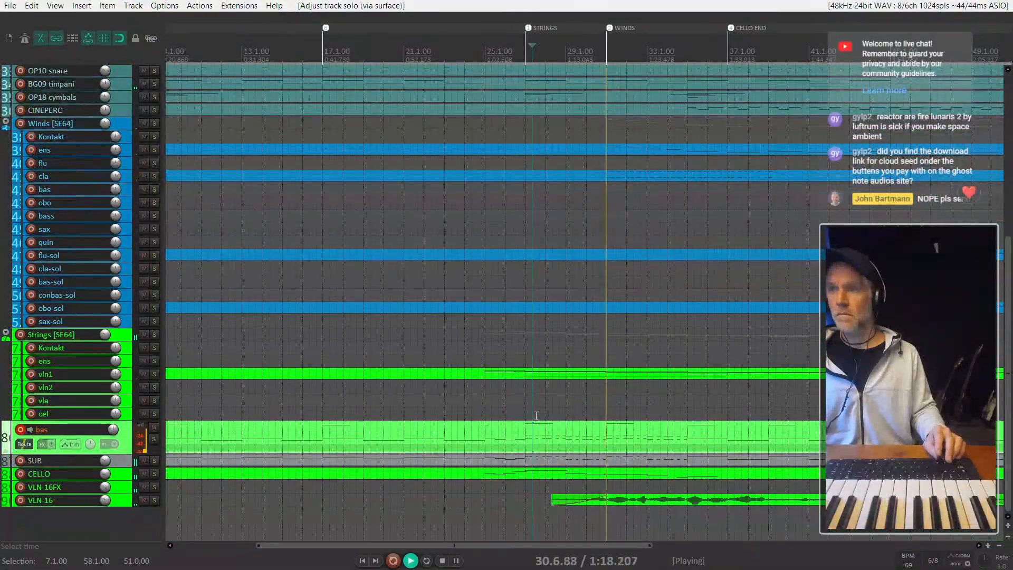
scroll(603, 435, down, 1)
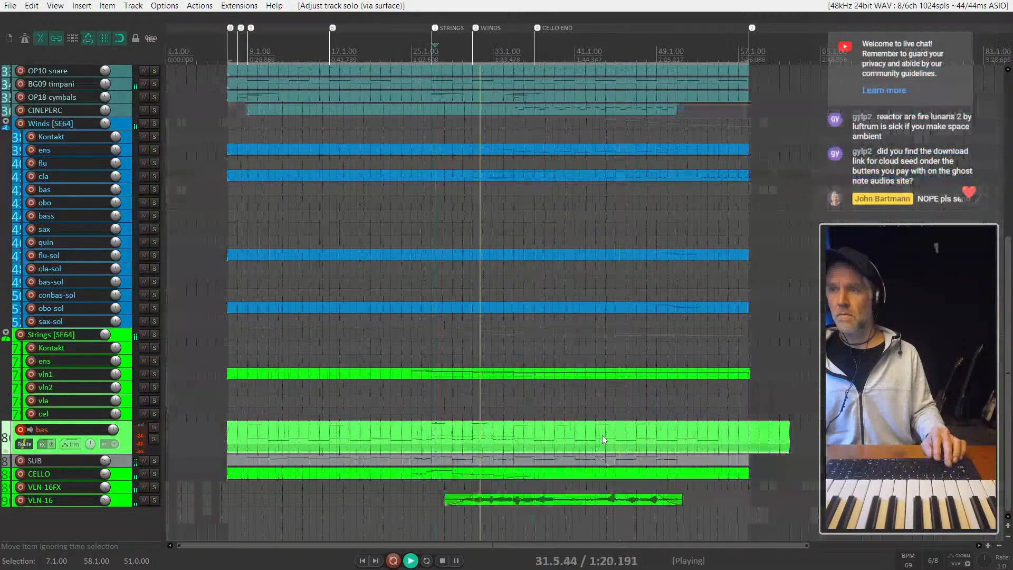
scroll(446, 382, up, 12)
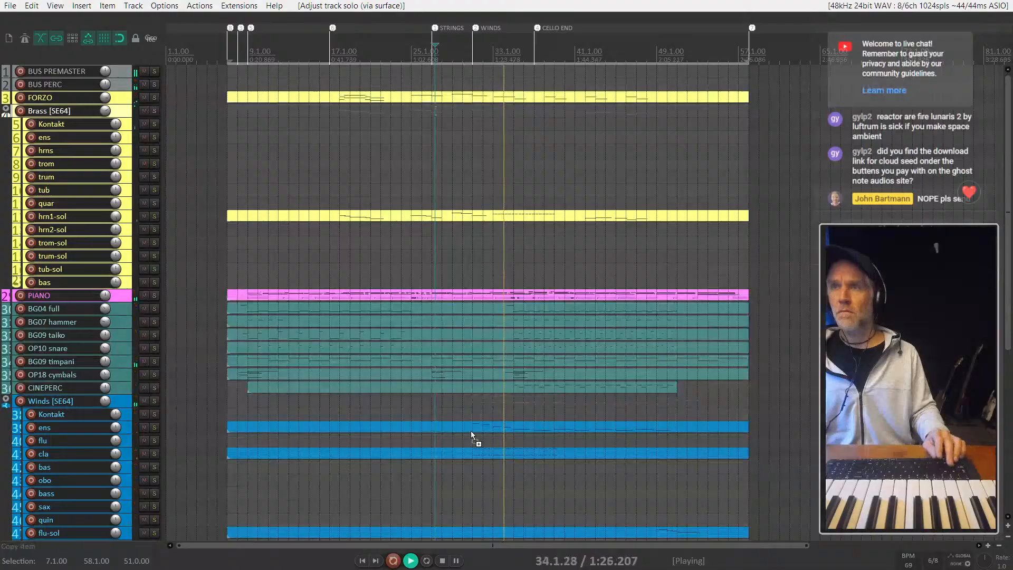
scroll(470, 431, down, 12)
scroll(461, 480, up, 2)
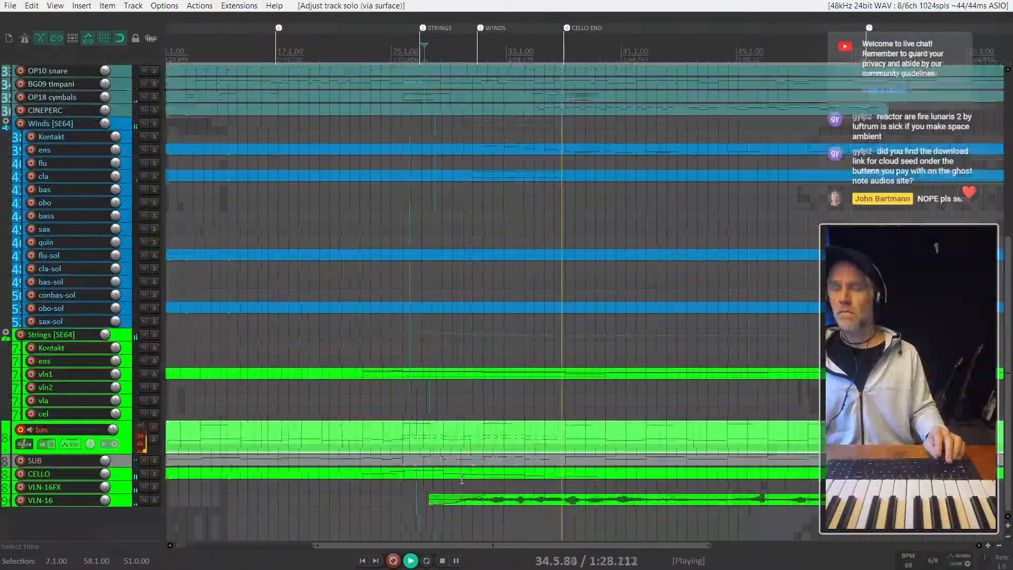
scroll(462, 479, up, 2)
- Solo the SUB track and play it alone from the STRINGS marker at bar 27
click(549, 459)
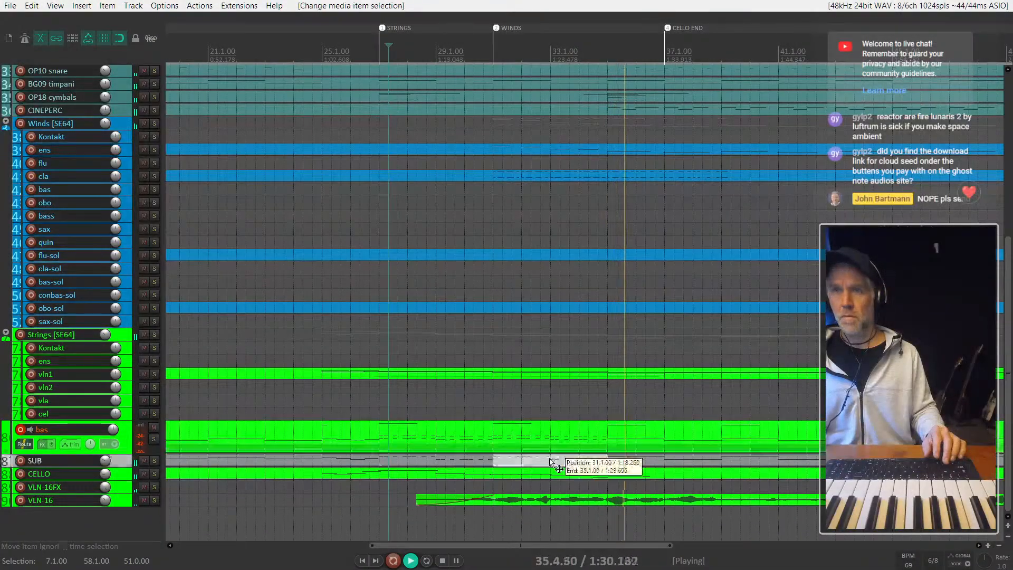
key(F6)
key(space)
click(381, 459)
key(space)
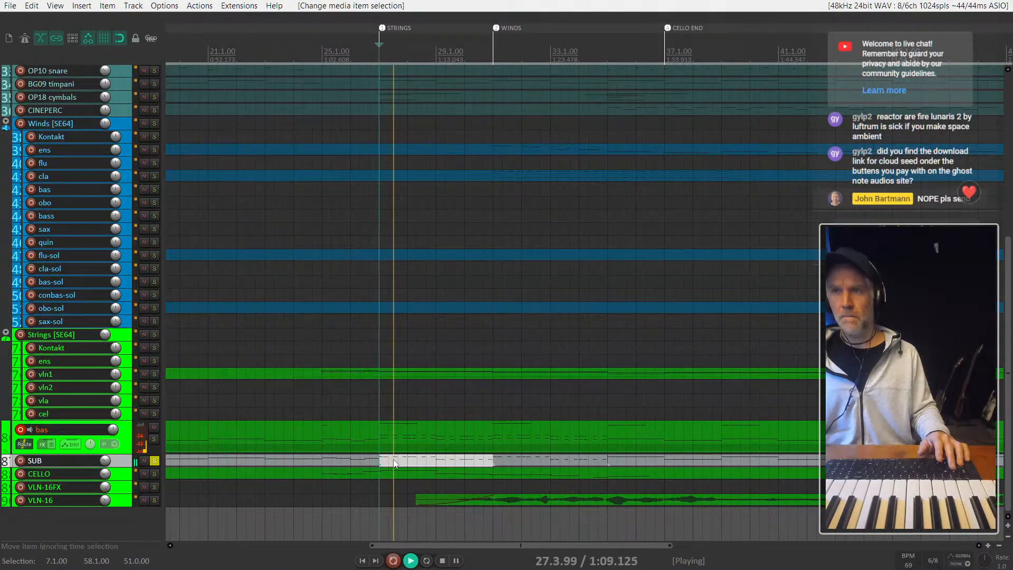
scroll(394, 459, up, 4)
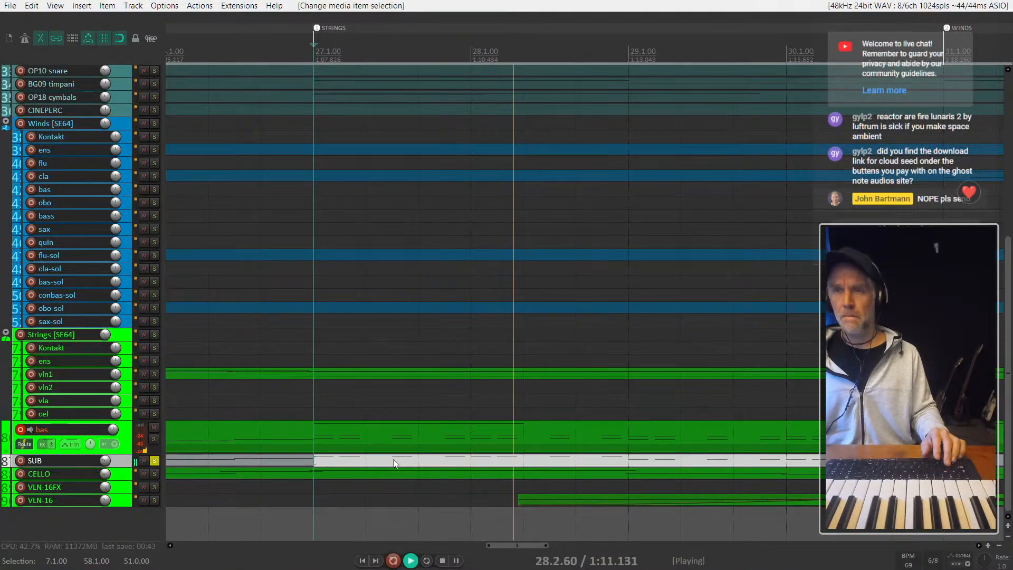
key(space)
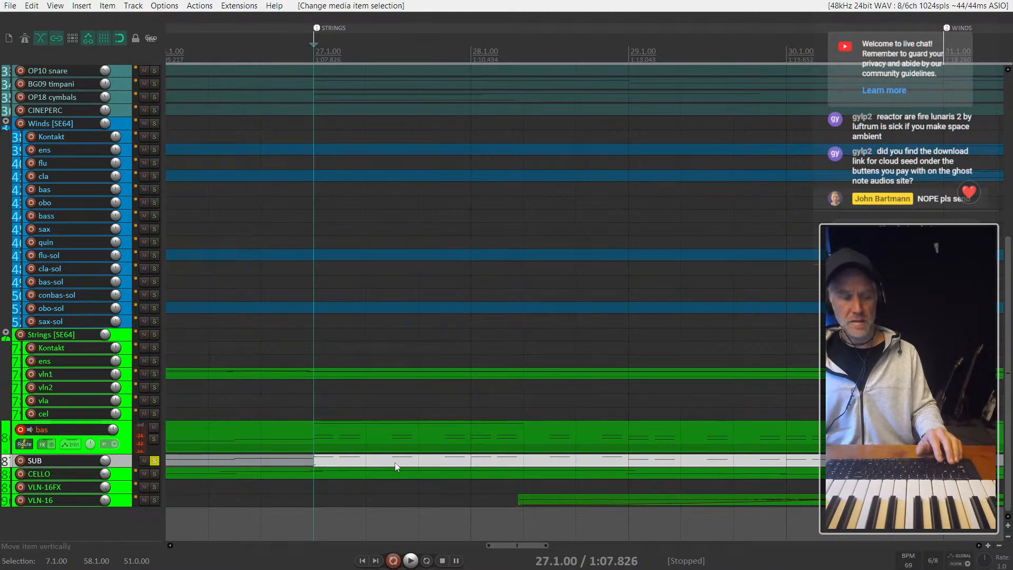
- Open SUB's Reaktor Kontour instrument and try different sustain and release settings on envelope A while playing from bar 27
key(f)
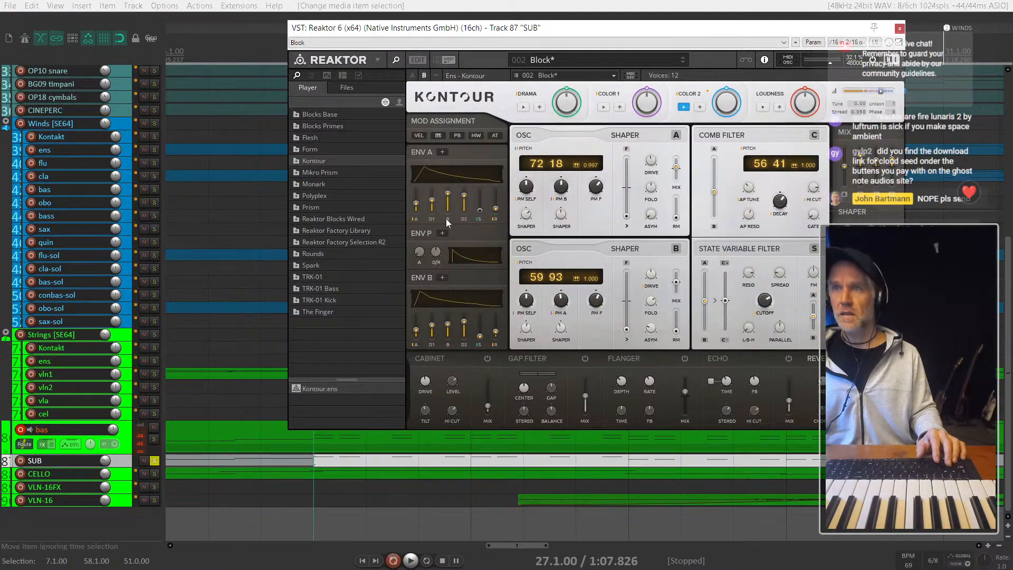
drag(480, 214, 497, 190)
key(space)
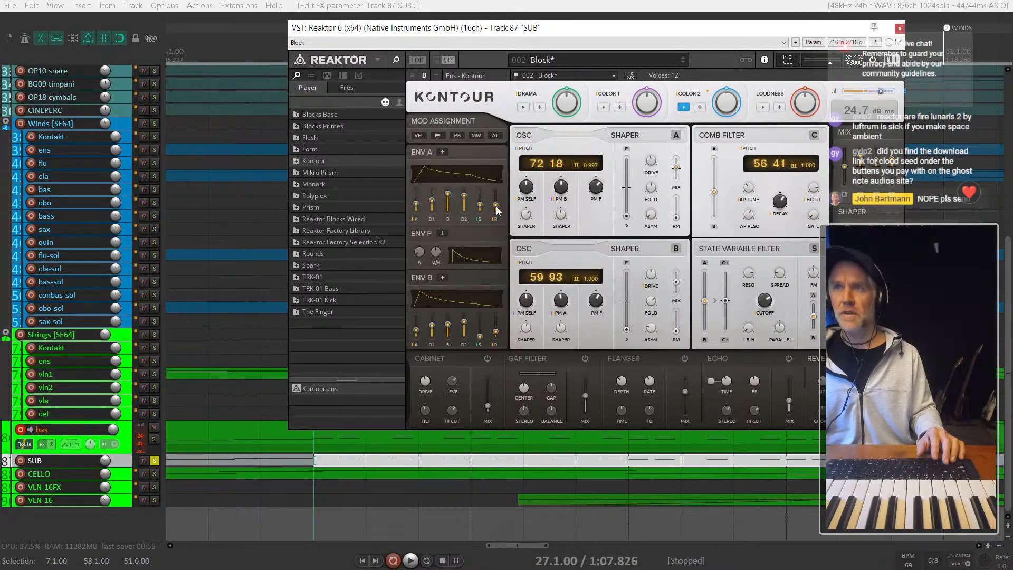
key(space)
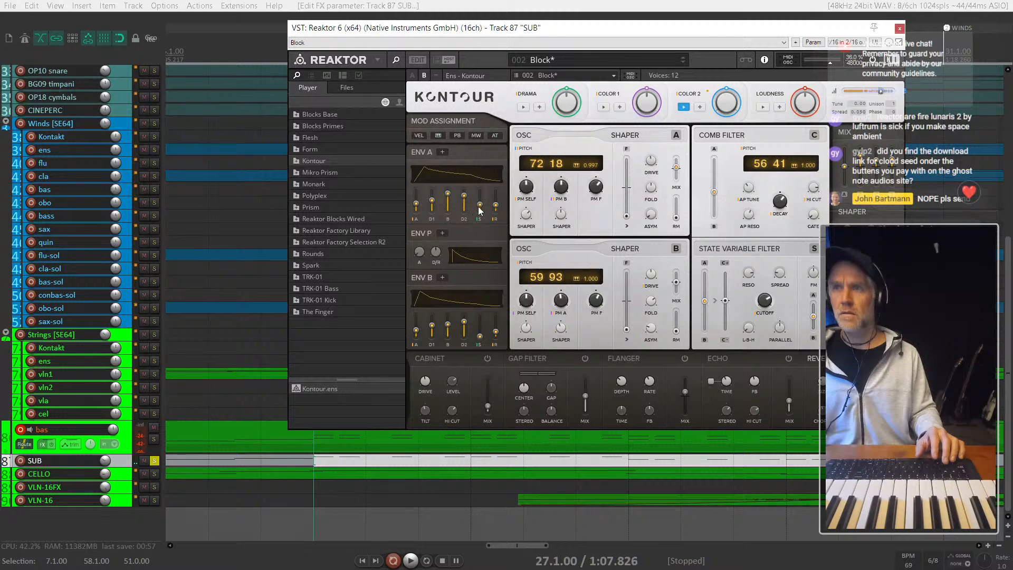
drag(481, 210, 481, 204)
key(space)
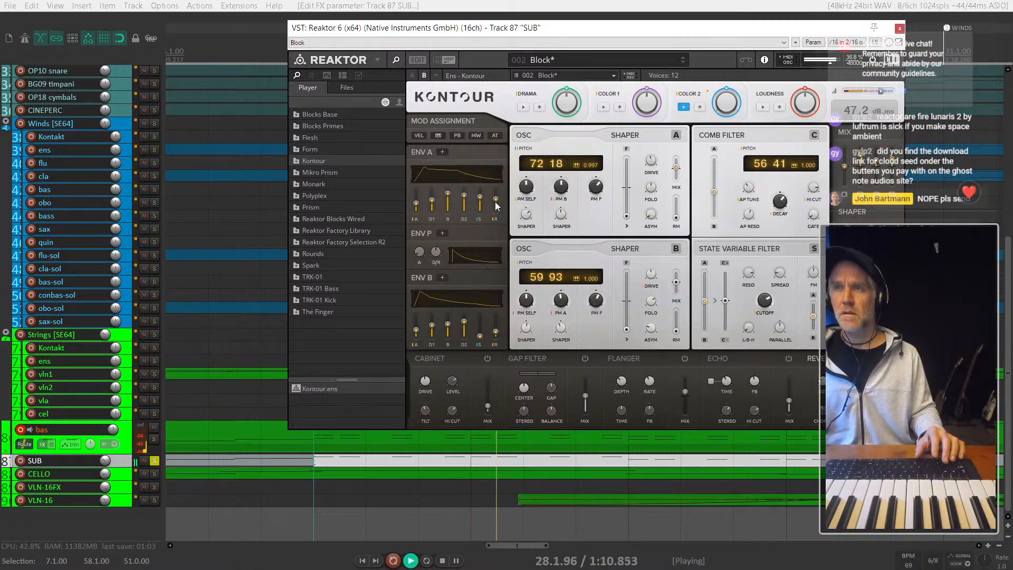
mouse_move(495, 198)
mouse_down()
mouse_move(495, 210)
mouse_move(495, 194)
mouse_move(479, 210)
mouse_up()
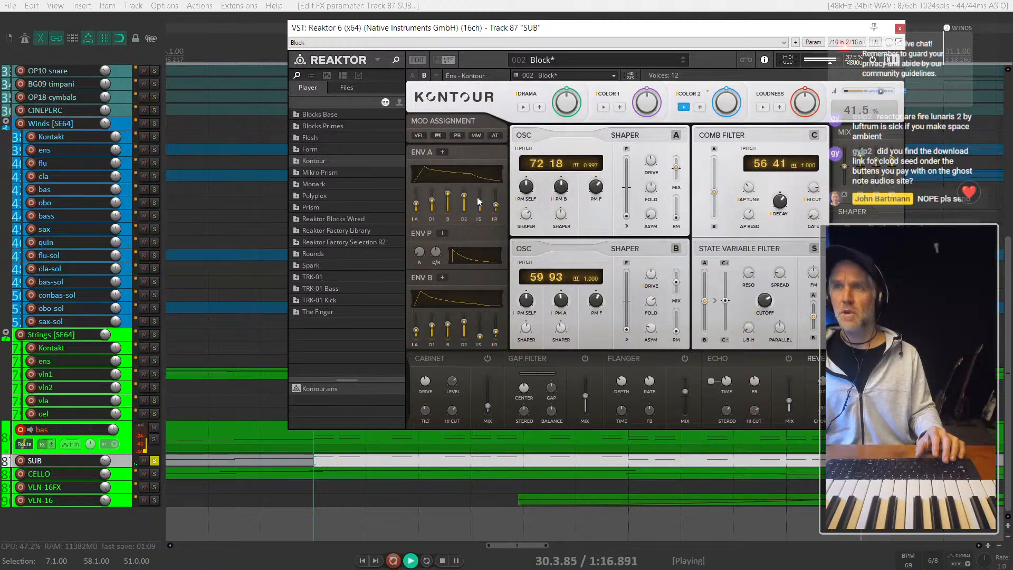
drag(476, 178, 495, 187)
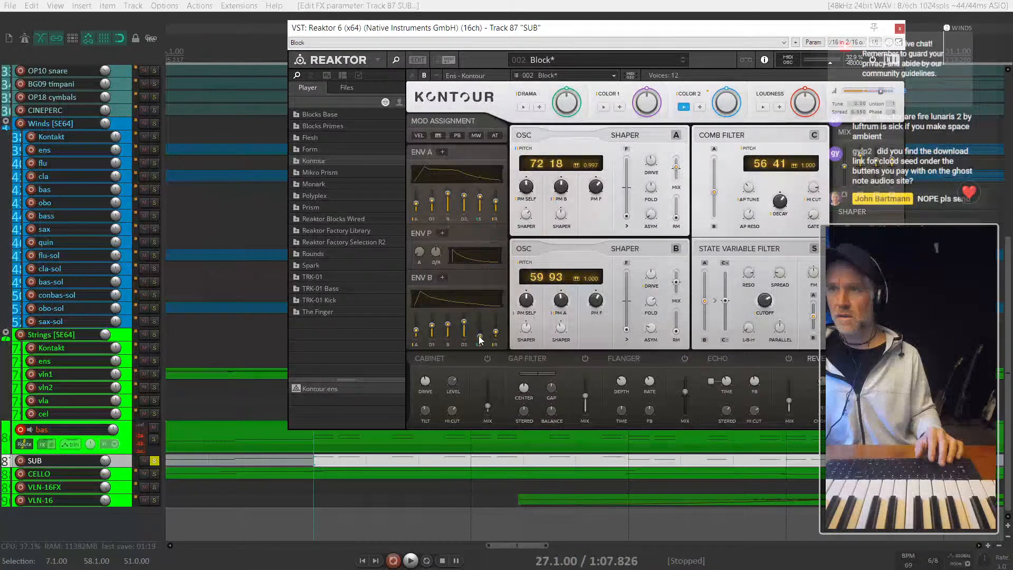
- Set envelope A's sustain back to 0 and raise envelope B's sustain while playing the SUB part
drag(479, 192, 495, 229)
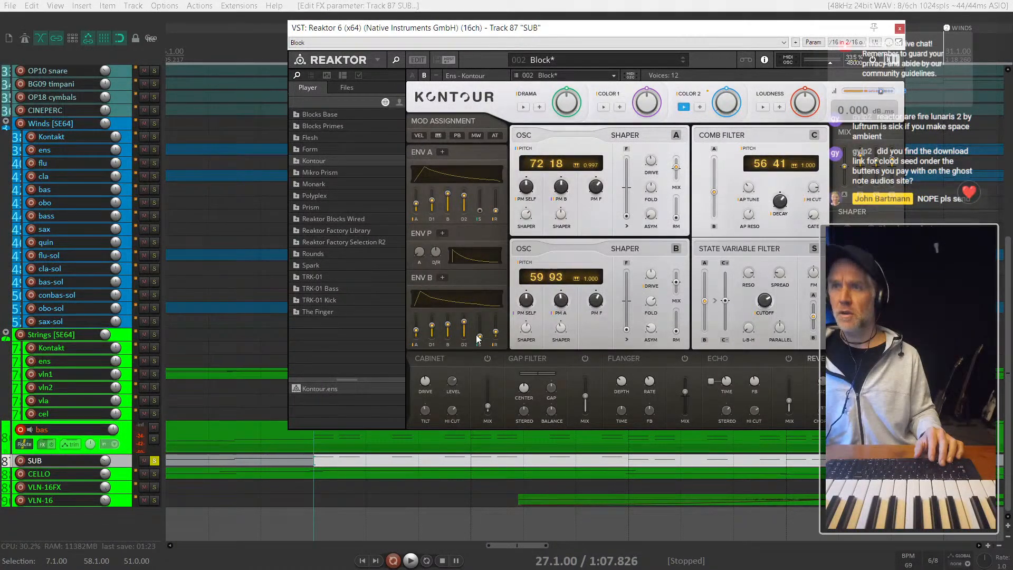
key(space)
mouse_move(477, 339)
mouse_down()
mouse_move(495, 301)
mouse_move(481, 309)
mouse_move(488, 329)
mouse_up()
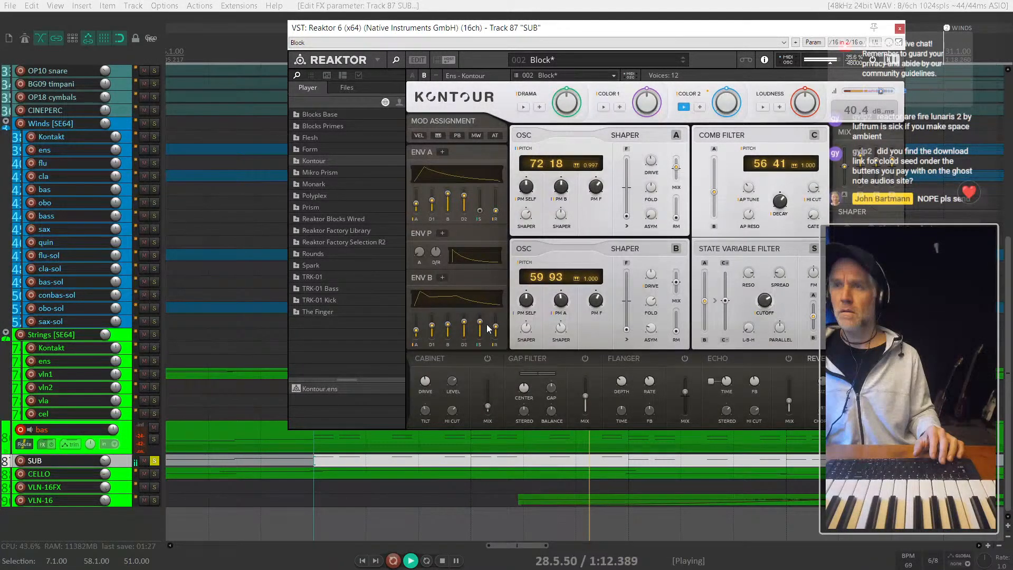
key(space)
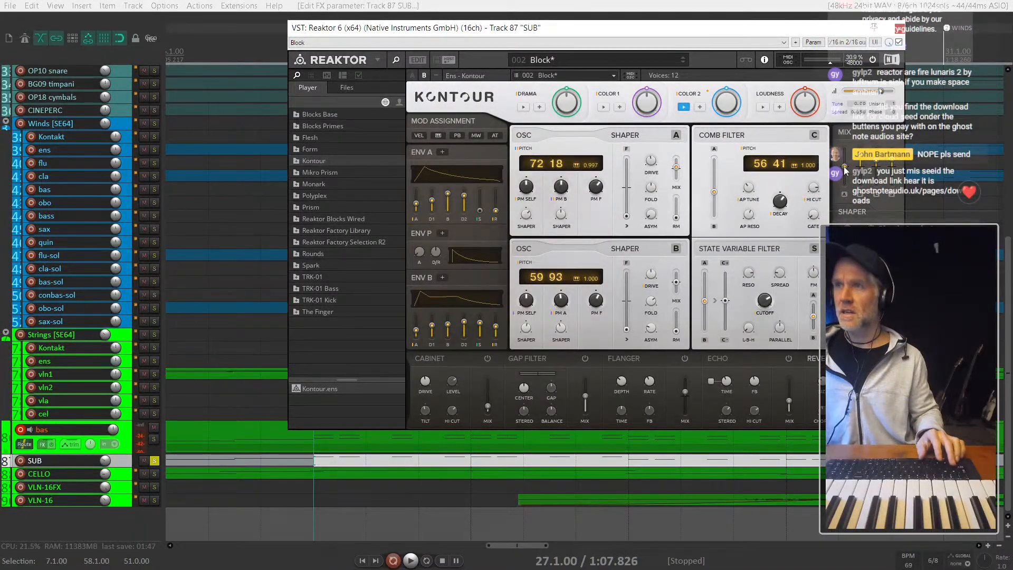
- Try different levels in Kontour's Mix section while playing the SUB part from bar 27
drag(845, 172, 845, 146)
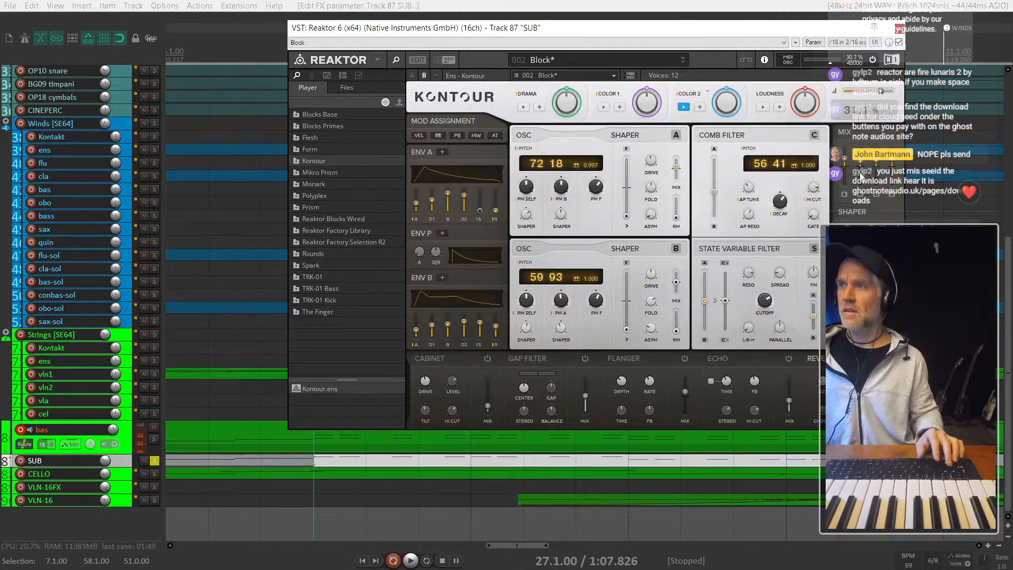
key(space)
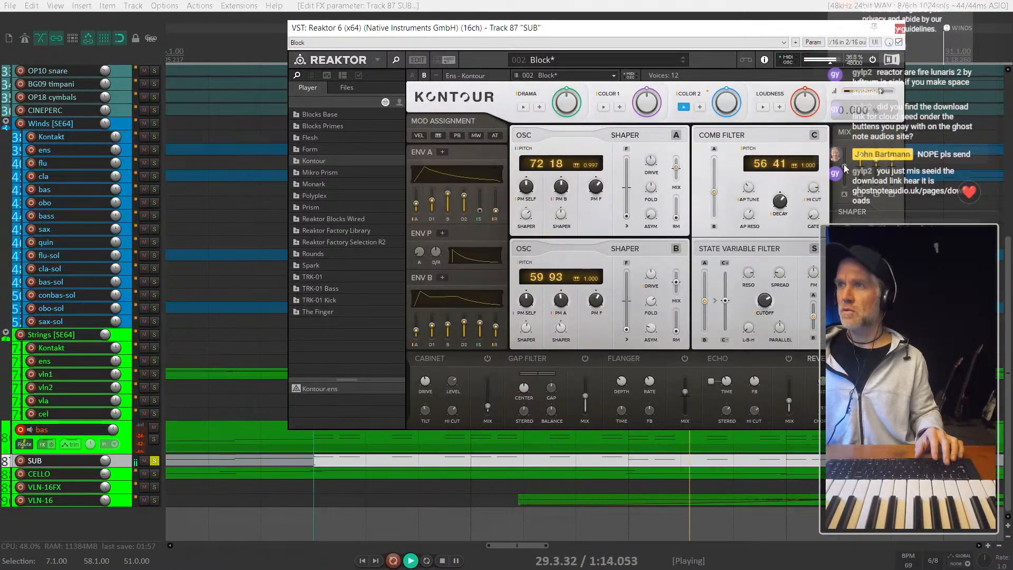
right_click(876, 165)
click(879, 168)
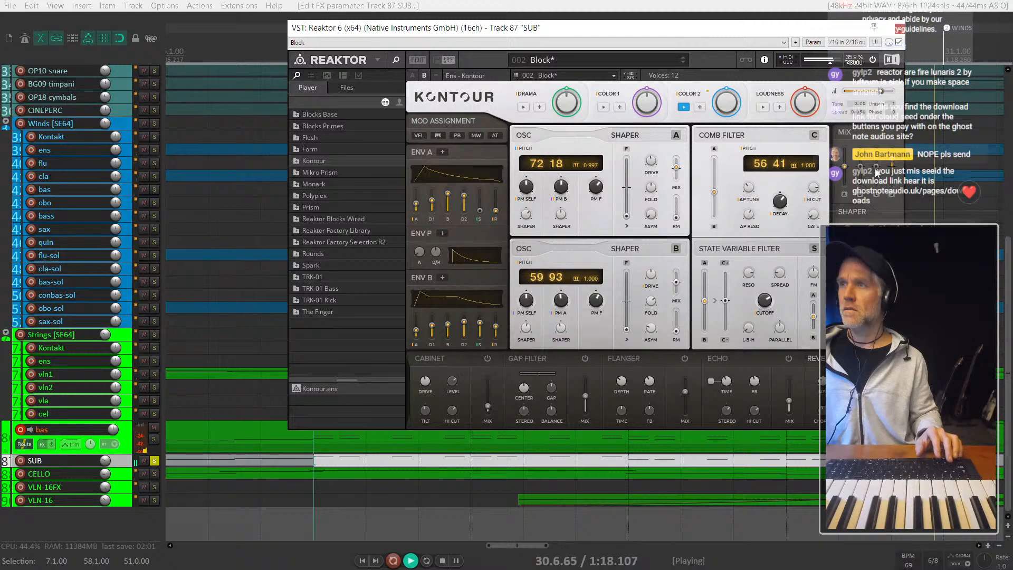
drag(876, 164, 878, 99)
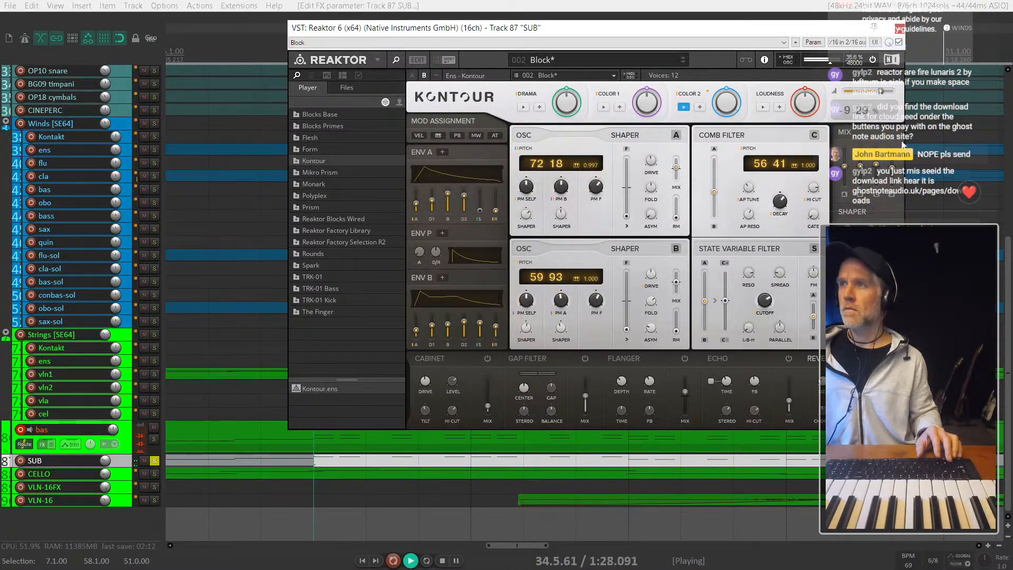
key(space)
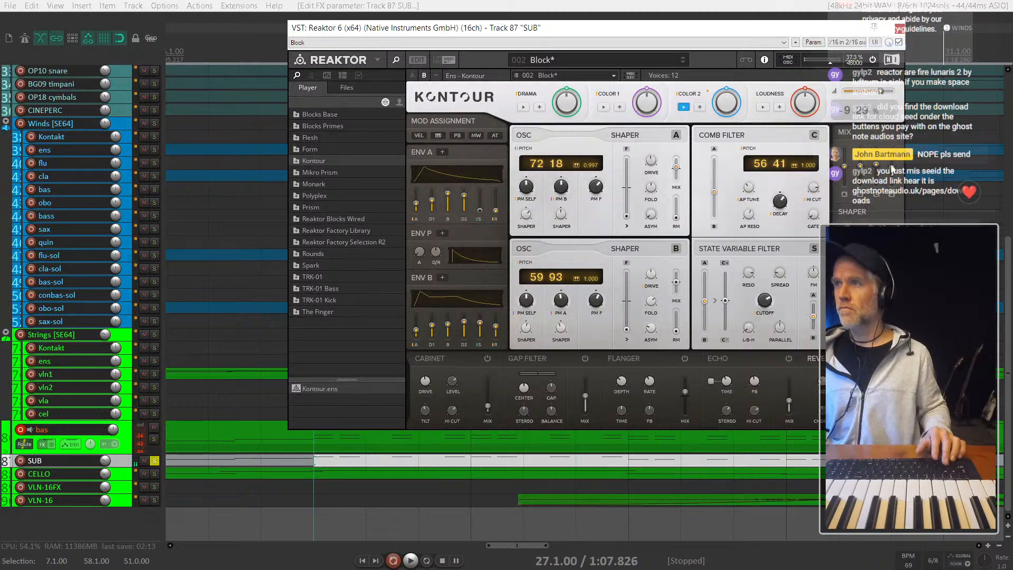
drag(892, 169, 900, 142)
key(space)
key(space)
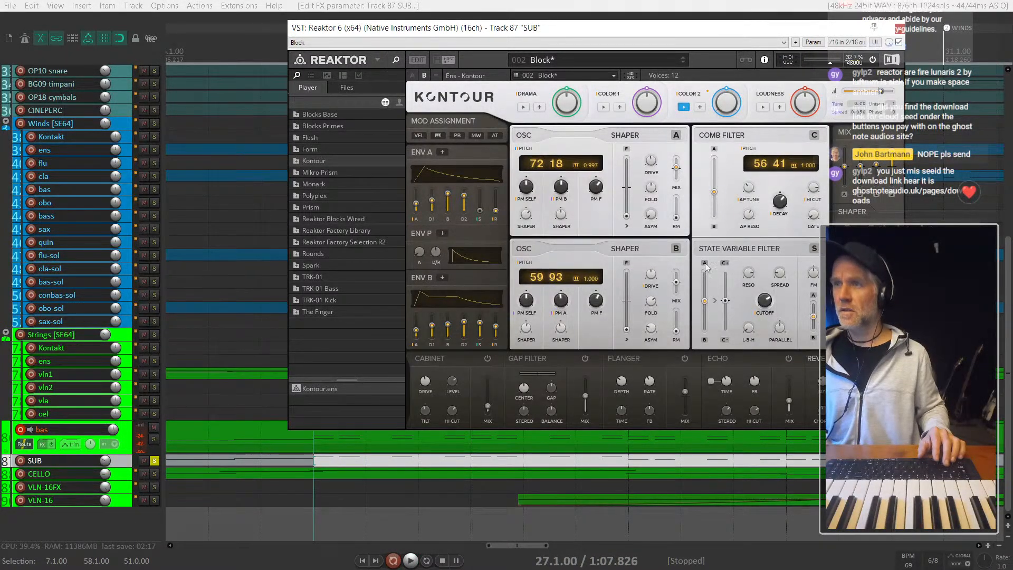
- Reload Kontour's 002 Block snapshot to discard the edits, and play SUB again from bar 27
right_click(780, 248)
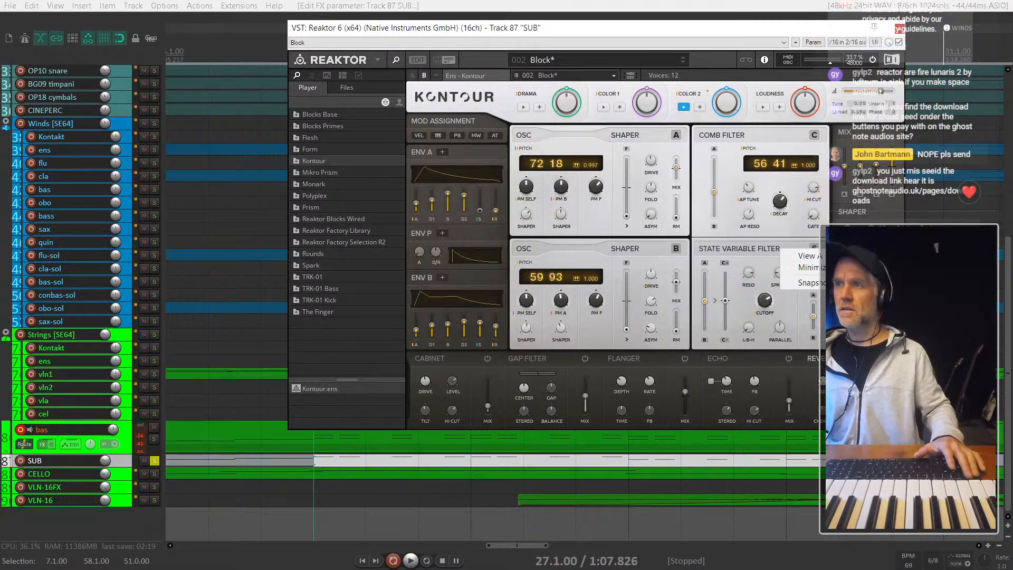
click(815, 249)
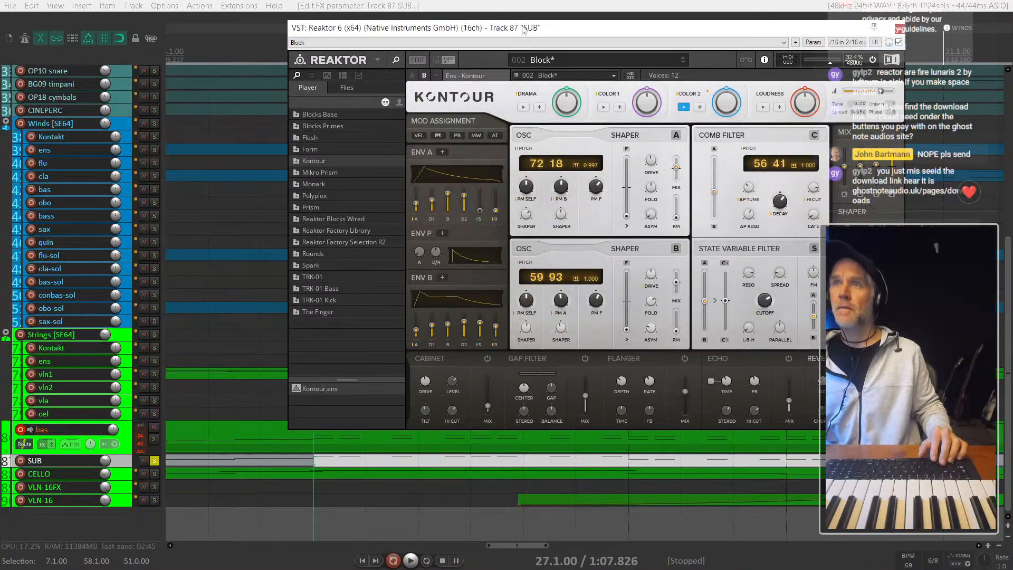
key(space)
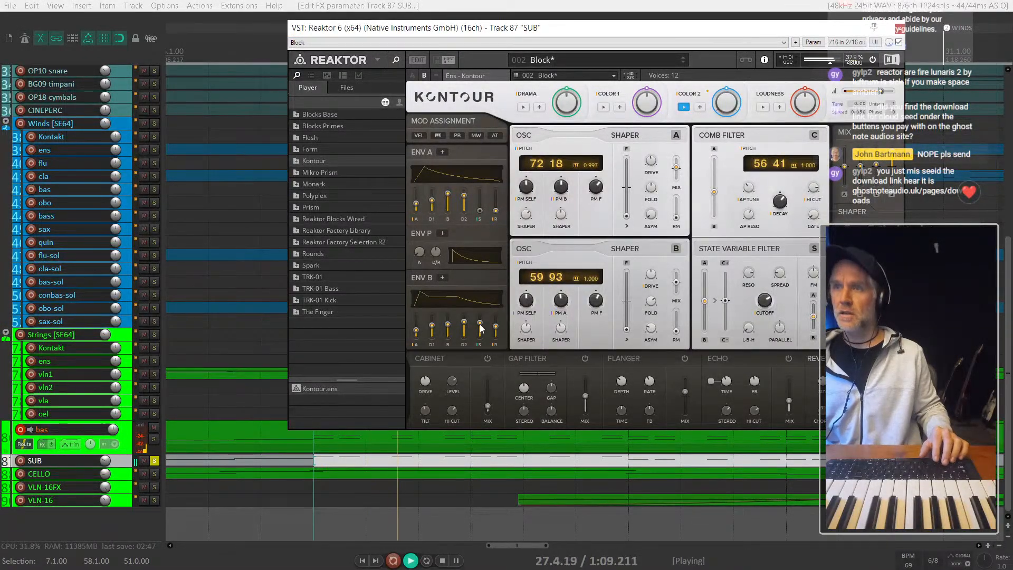
key(space)
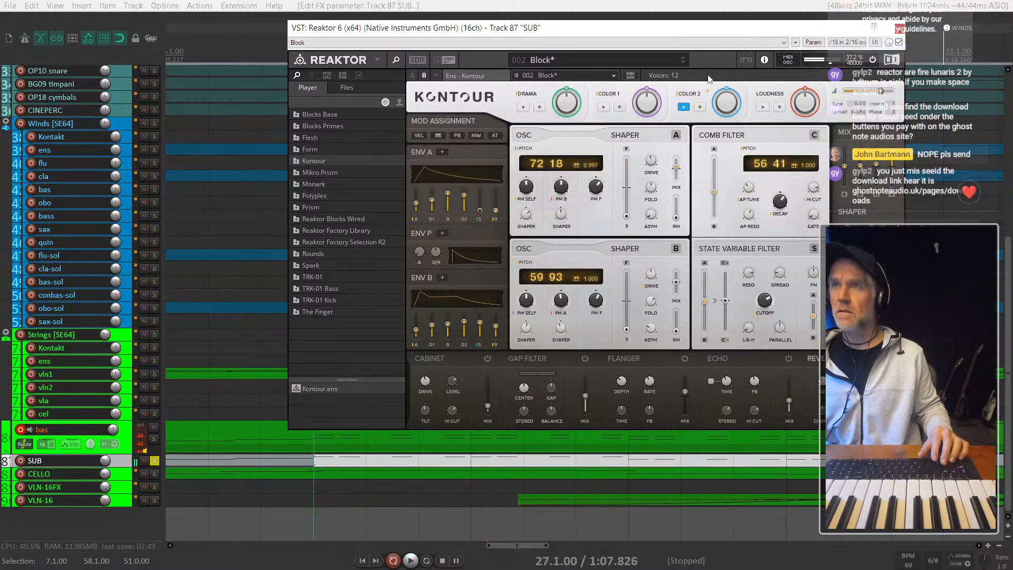
click(682, 61)
click(682, 59)
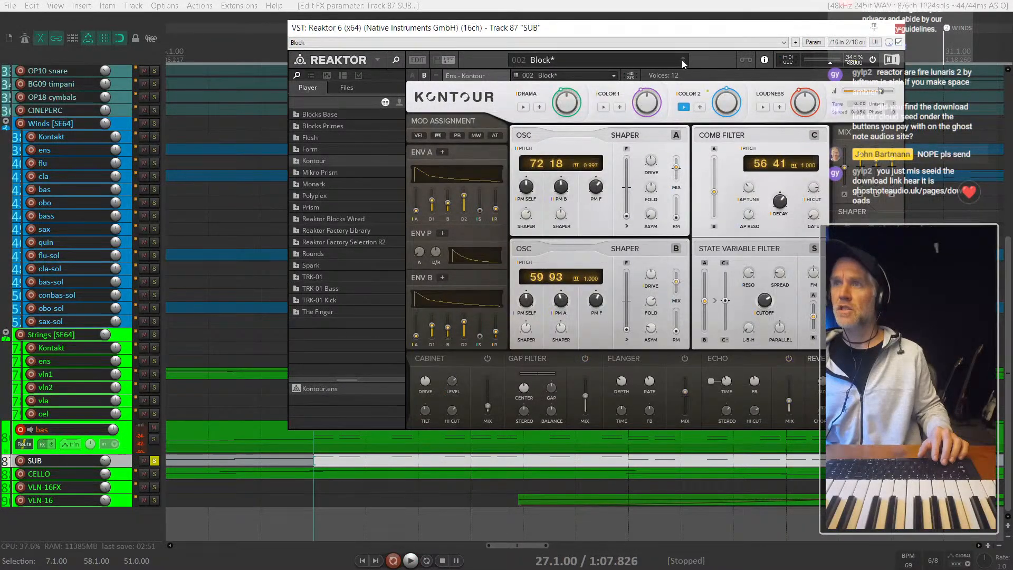
key(space)
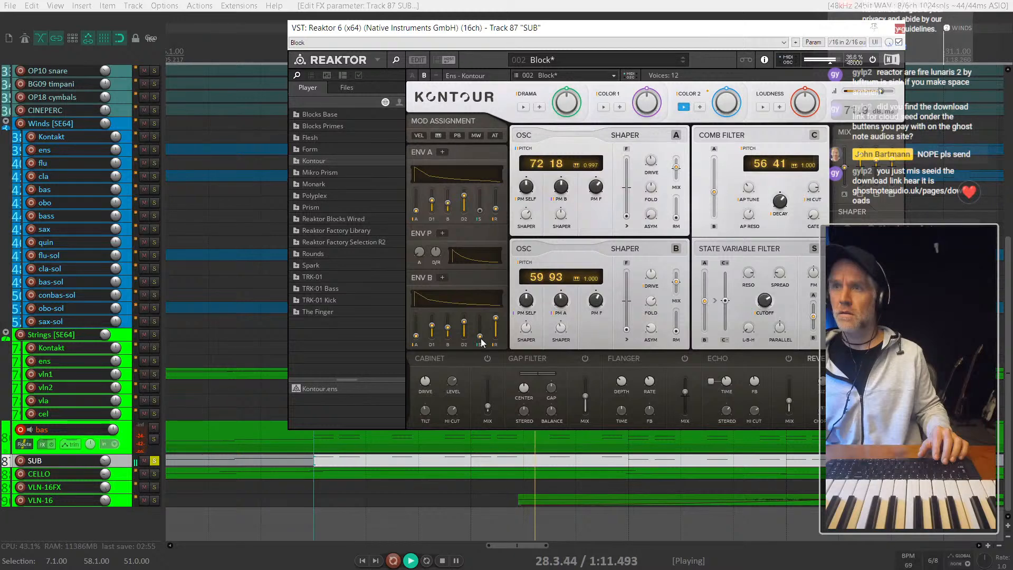
- Raise envelope B's sustain and lower its breakpoint level while SUB plays, and close the Reaktor instrument
mouse_move(479, 336)
mouse_down()
mouse_move(477, 314)
mouse_move(492, 360)
mouse_move(484, 300)
mouse_move(478, 319)
mouse_up()
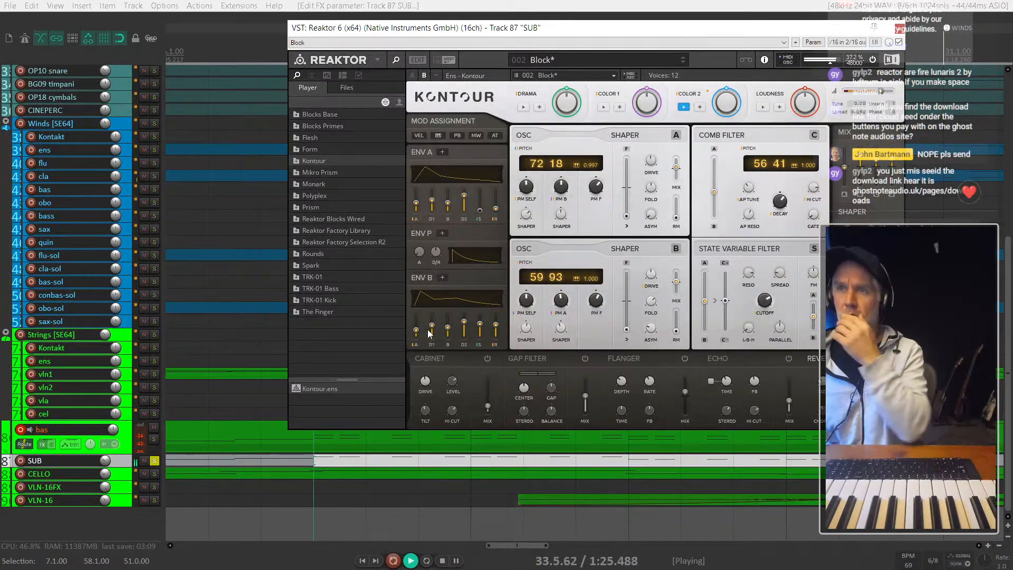
drag(432, 326, 451, 366)
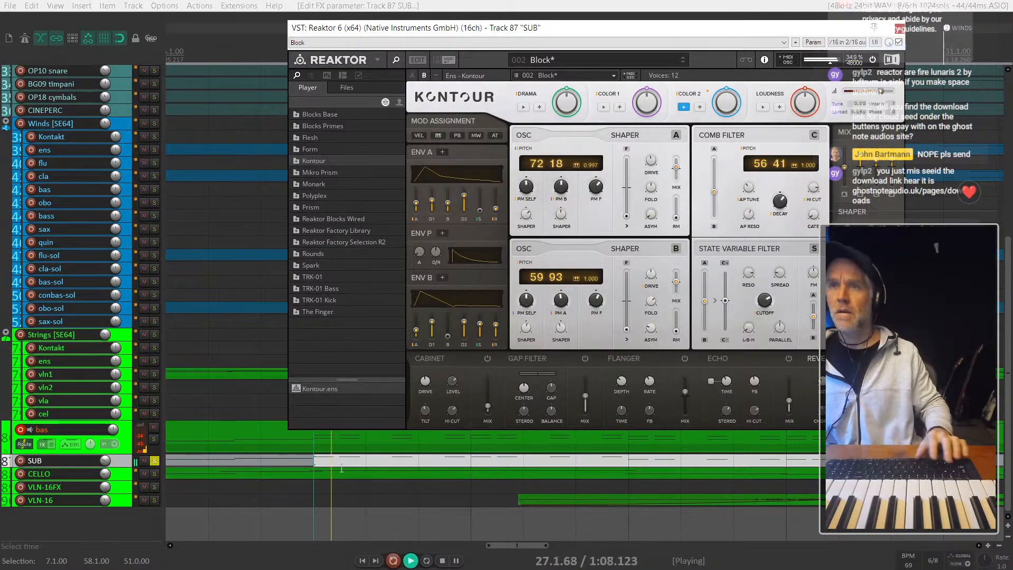
mouse_move(447, 201)
mouse_down()
mouse_move(449, 254)
mouse_move(448, 220)
mouse_up()
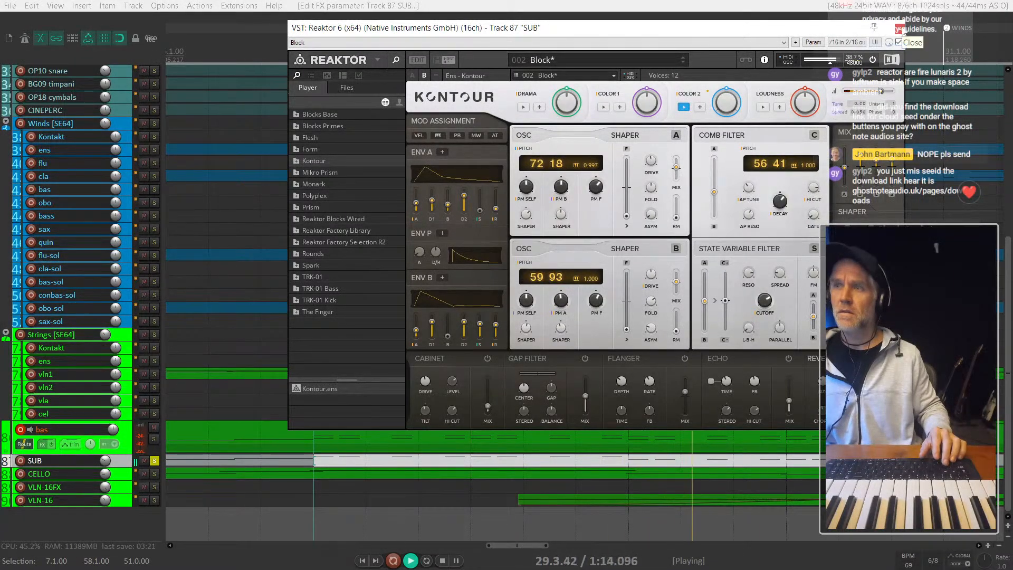
click(900, 28)
key(space)
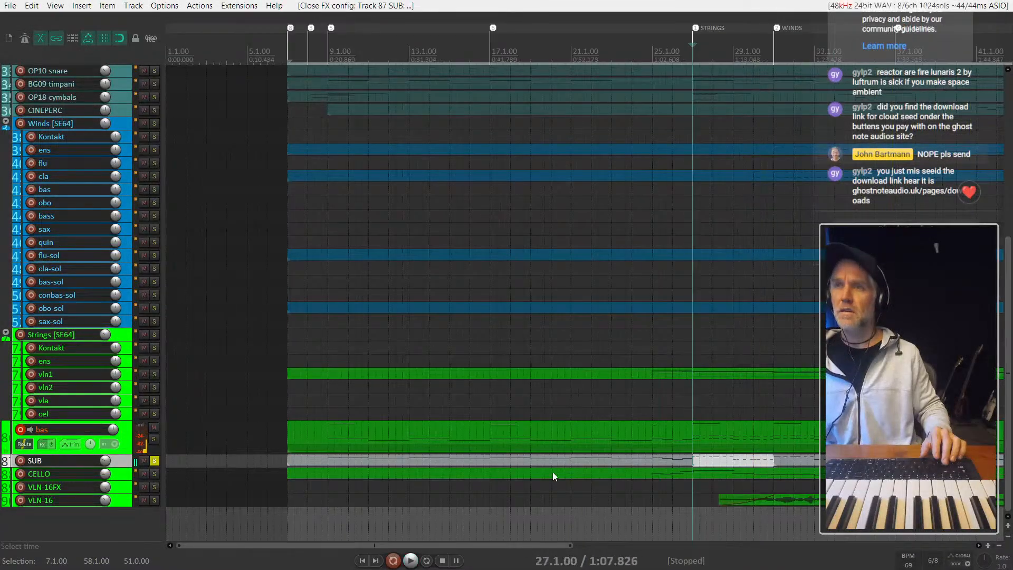
- Unsolo SUB and play the full arrangement from the STRINGS marker at bar 27, briefly muting SUB to compare the mix
click(154, 460)
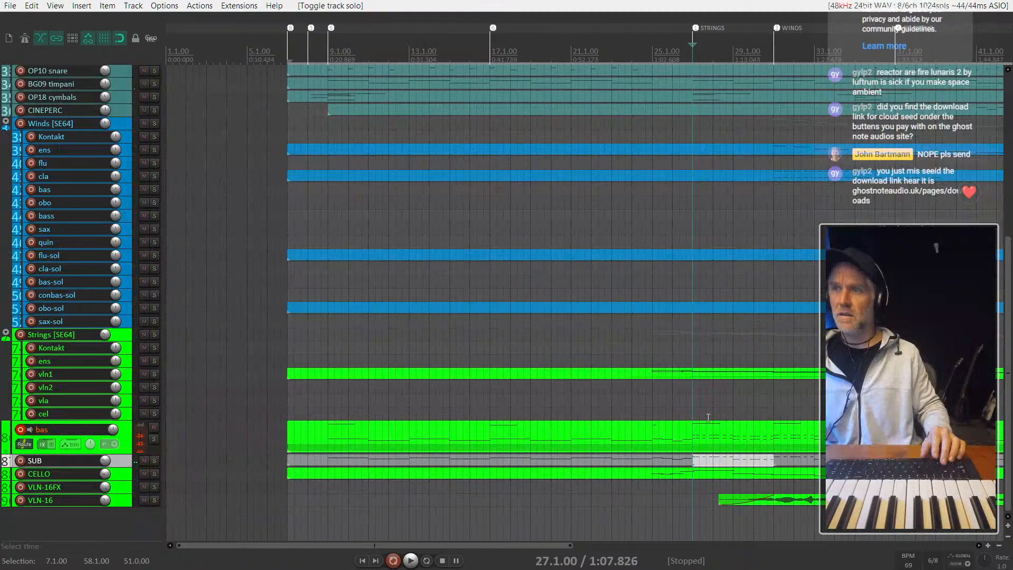
click(694, 457)
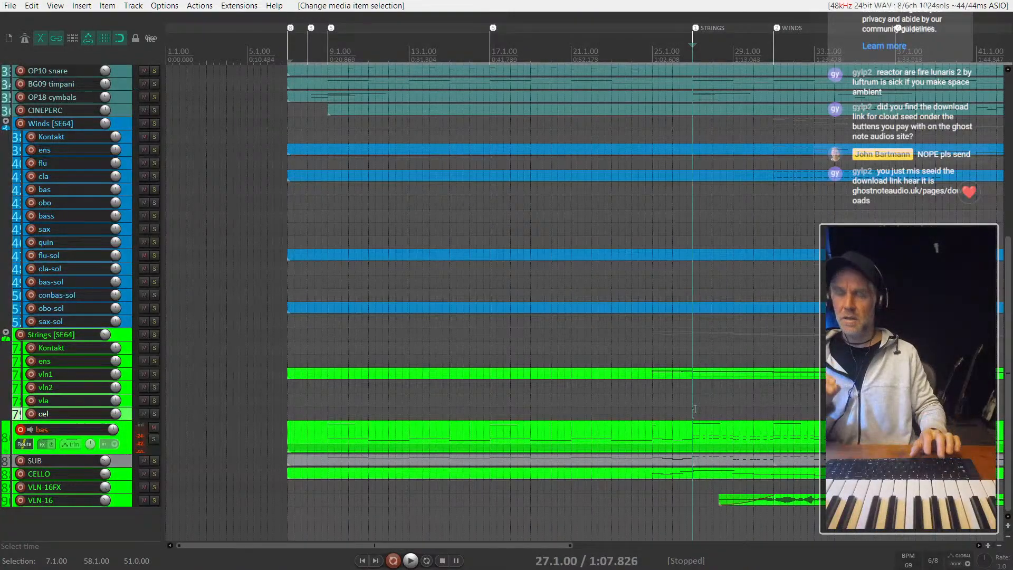
key(space)
scroll(697, 443, up, 4)
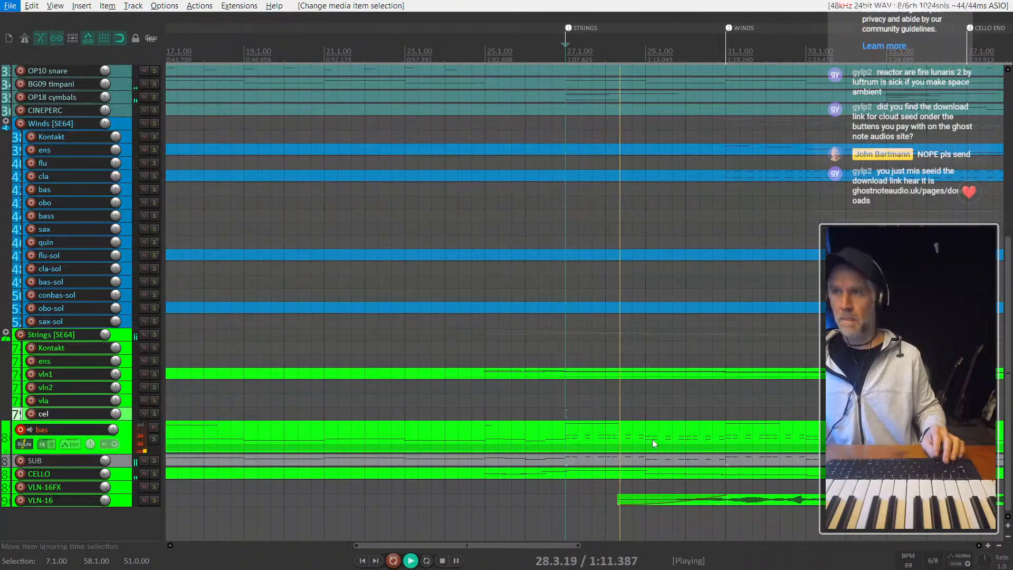
scroll(652, 445, right, 1)
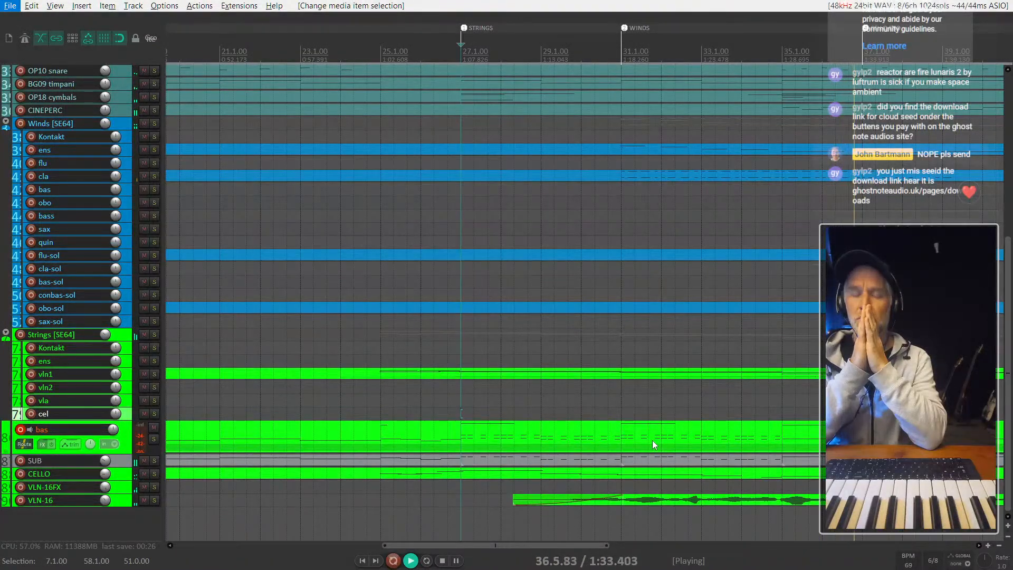
click(145, 461)
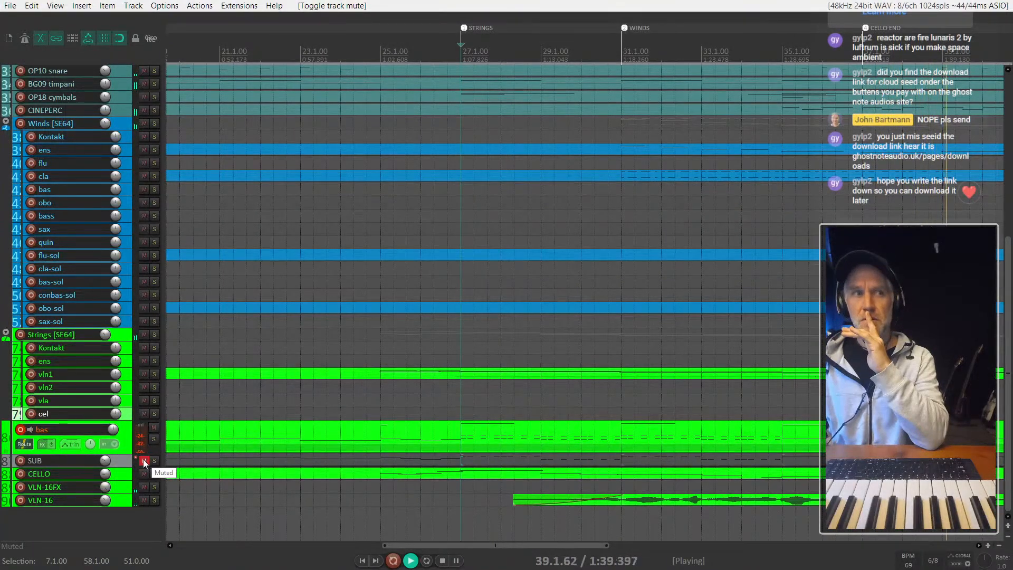
click(145, 462)
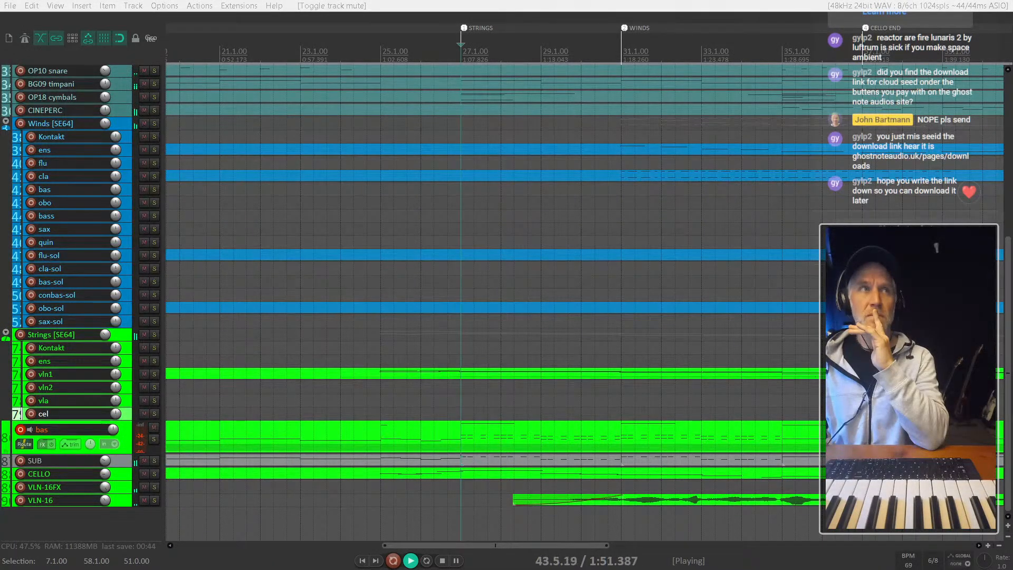
- Switch to the Brave browser, maximise its window and go to ghostnoteaudio.co.uk/pages/downloads
key(super+1)
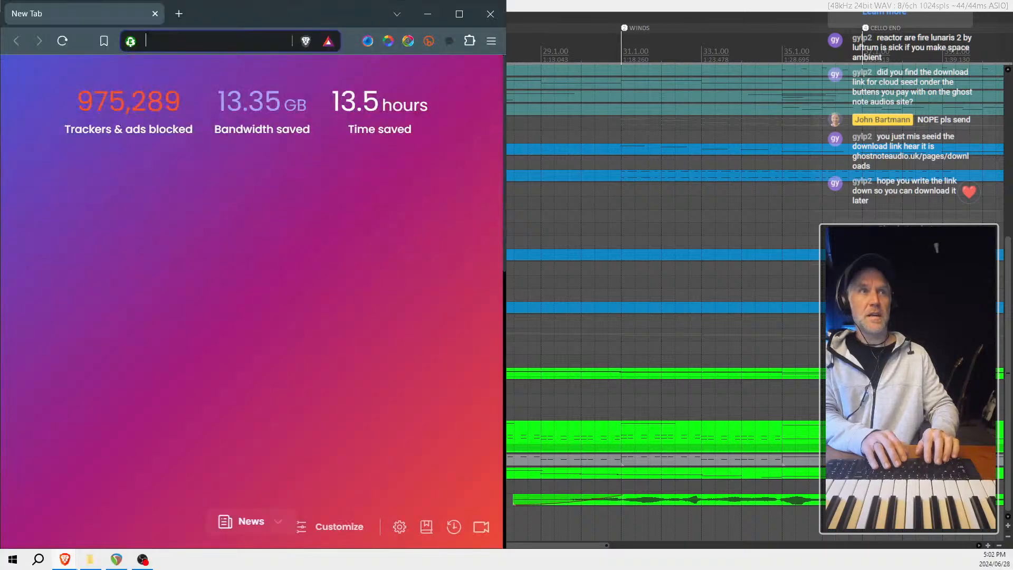
key(super+Up)
key(alt+Tab)
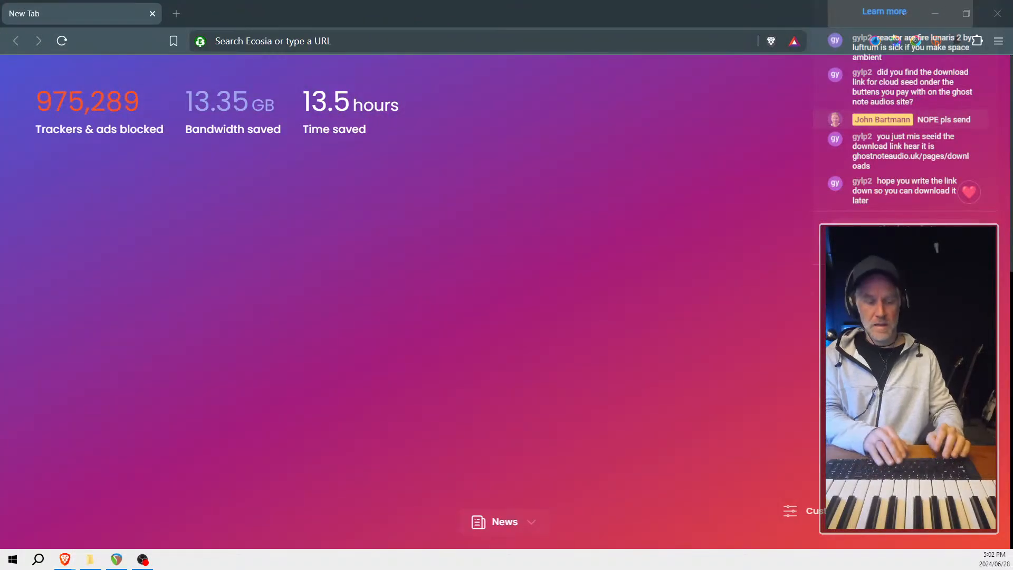
click(405, 42)
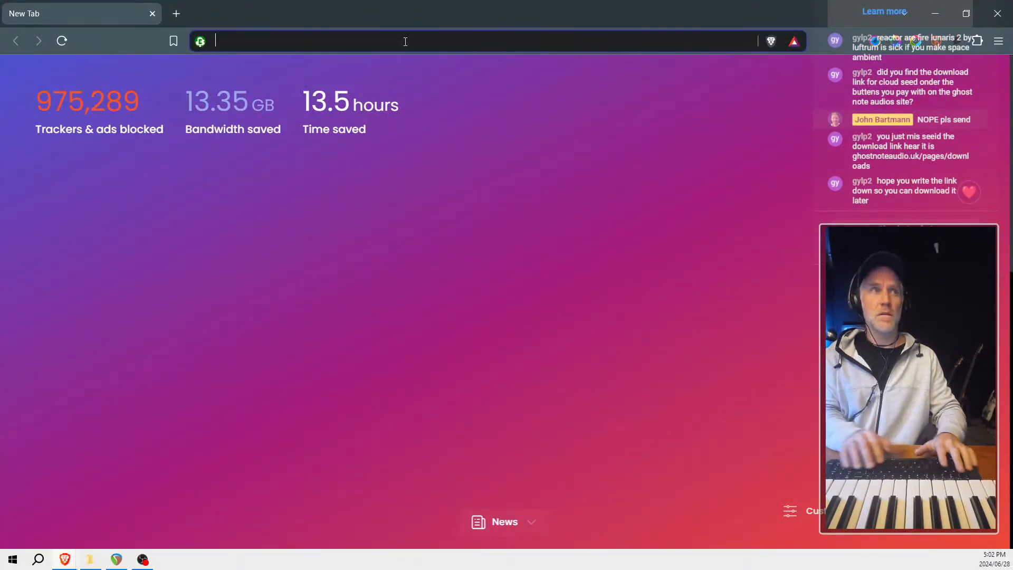
text(GHOST)
key(BackSpace)
key(BackSpace)
key(BackSpace)
key(BackSpace)
key(BackSpace)
text(gho)
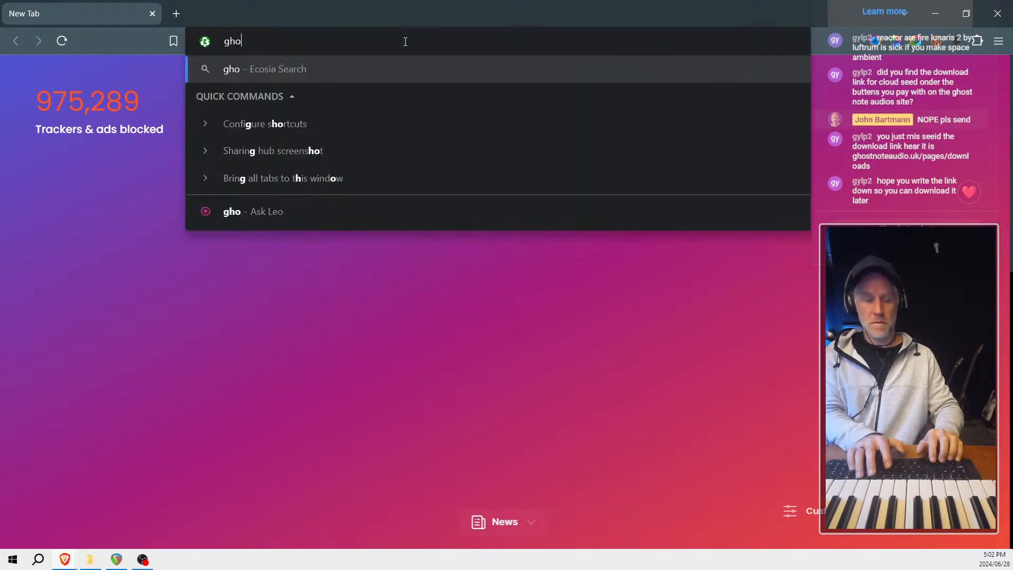
text(stnoteaudio)
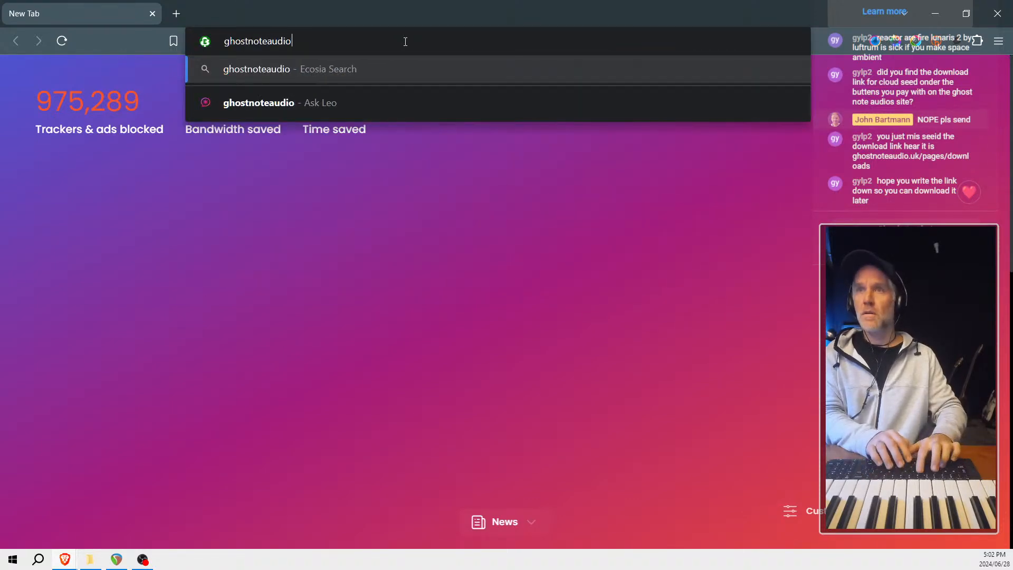
text(.co.uk/pat)
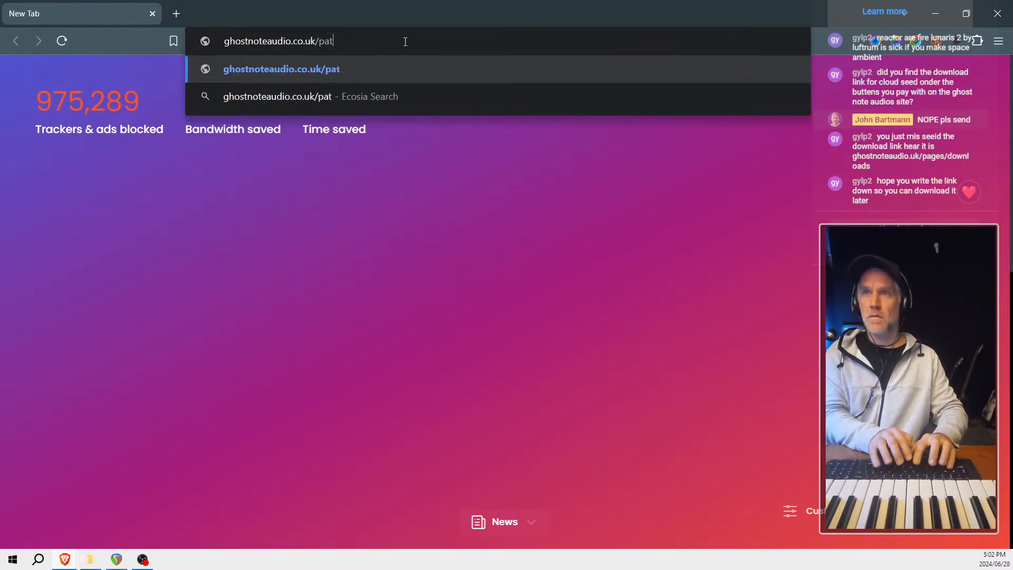
key(BackSpace)
text(ges/downl)
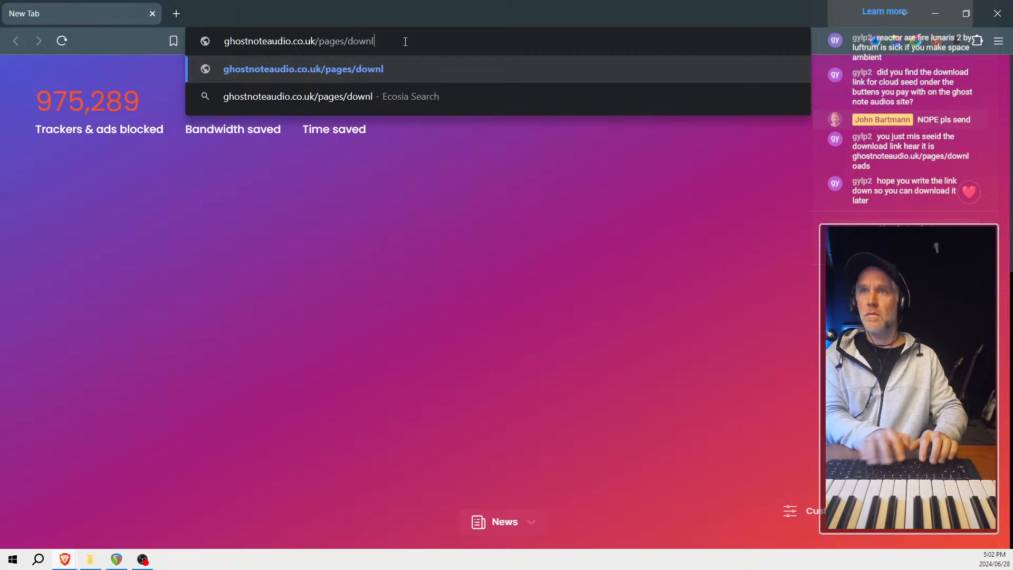
text(oads)
key(Return)
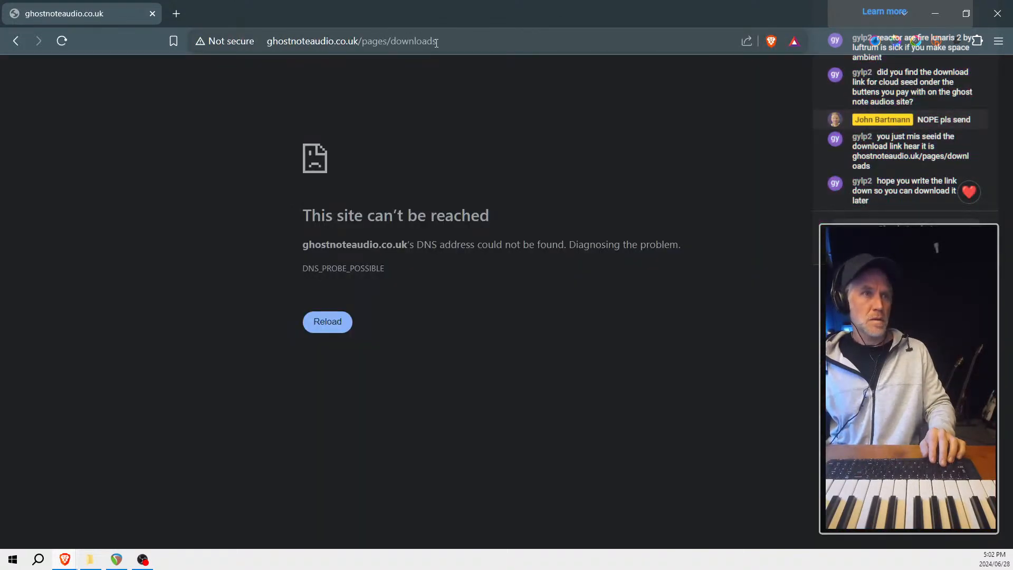
- Correct the web address to ghostnoteaudio.uk/pages/downloads and look over the Cloud Seed and Infinity Loop downloads
click(435, 38)
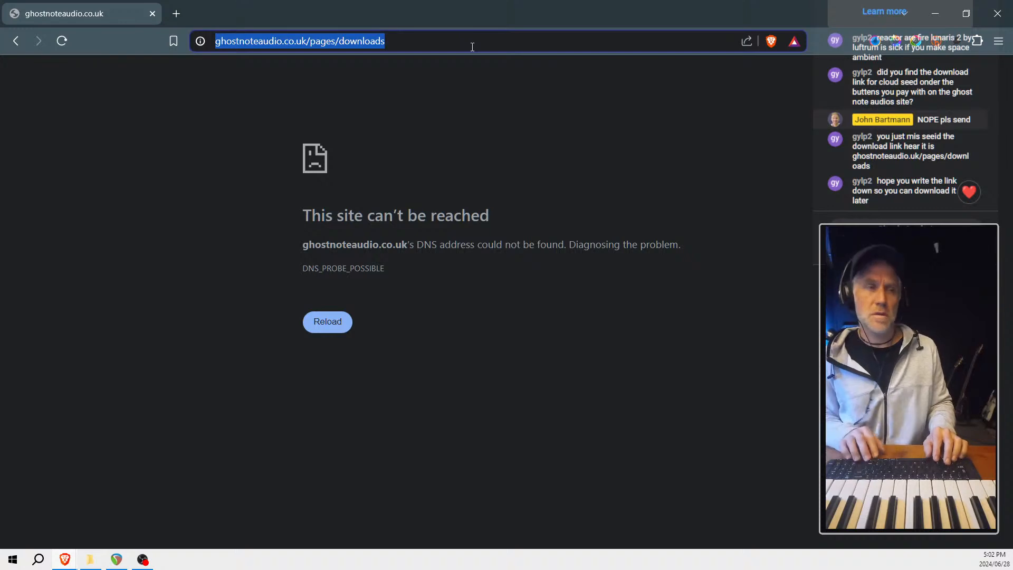
key(Home)
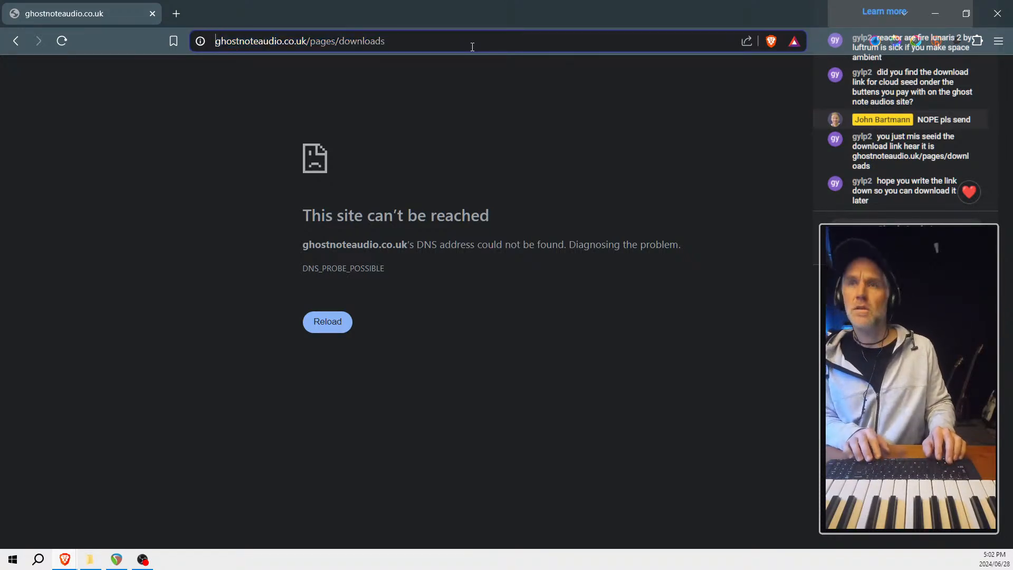
key(BackSpace)
key(Return)
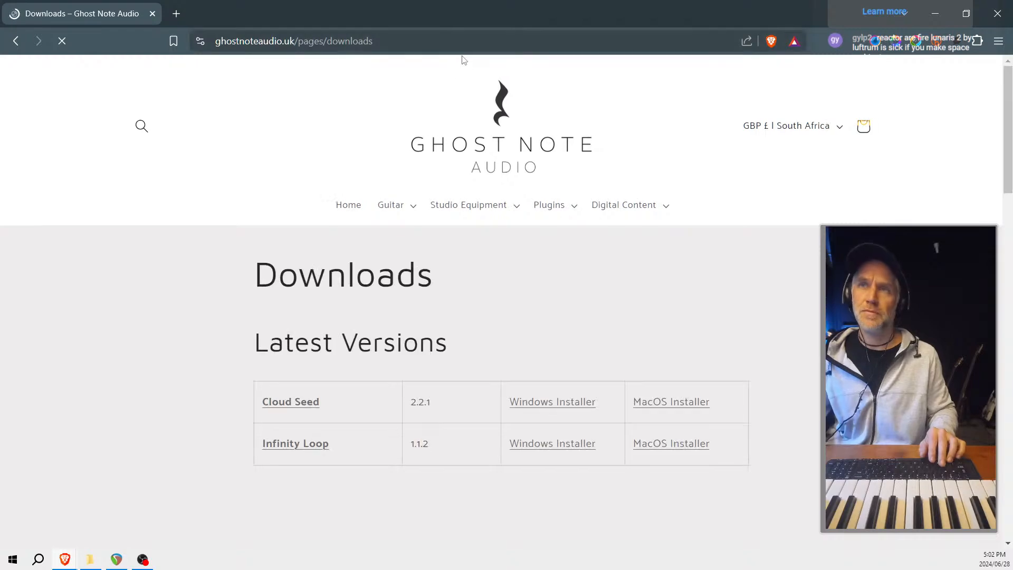
scroll(470, 309, down, 1)
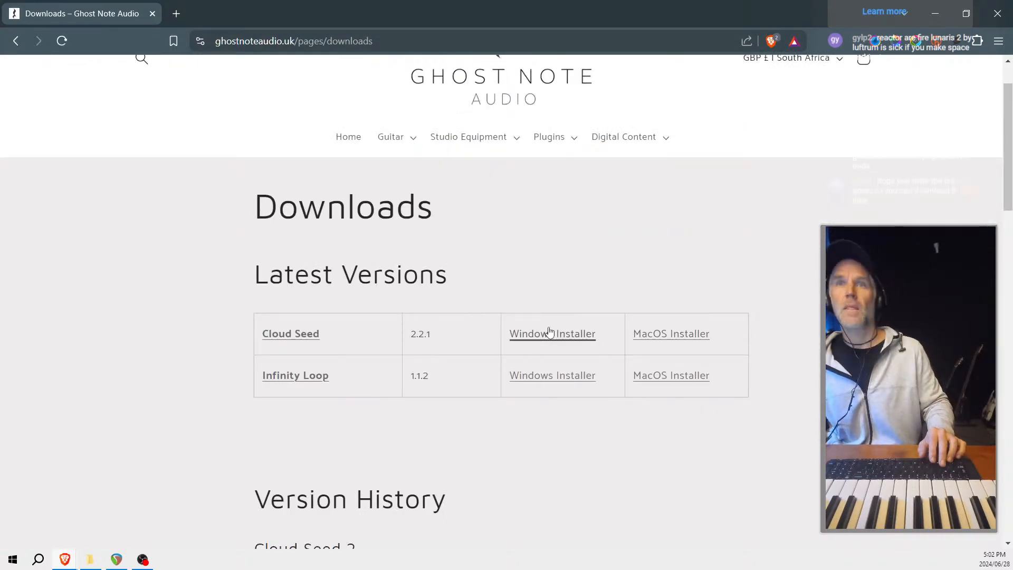
scroll(504, 335, down, 2)
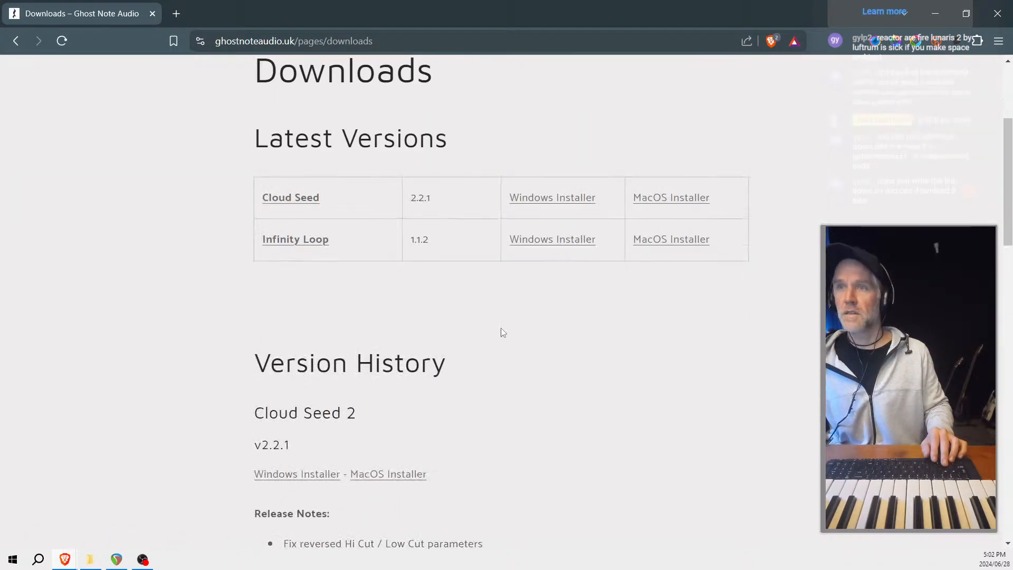
- Download the Windows installer for Cloud Seed 2.2.1 and minimise the browser to return to the REAPER project
scroll(503, 332, down, 3)
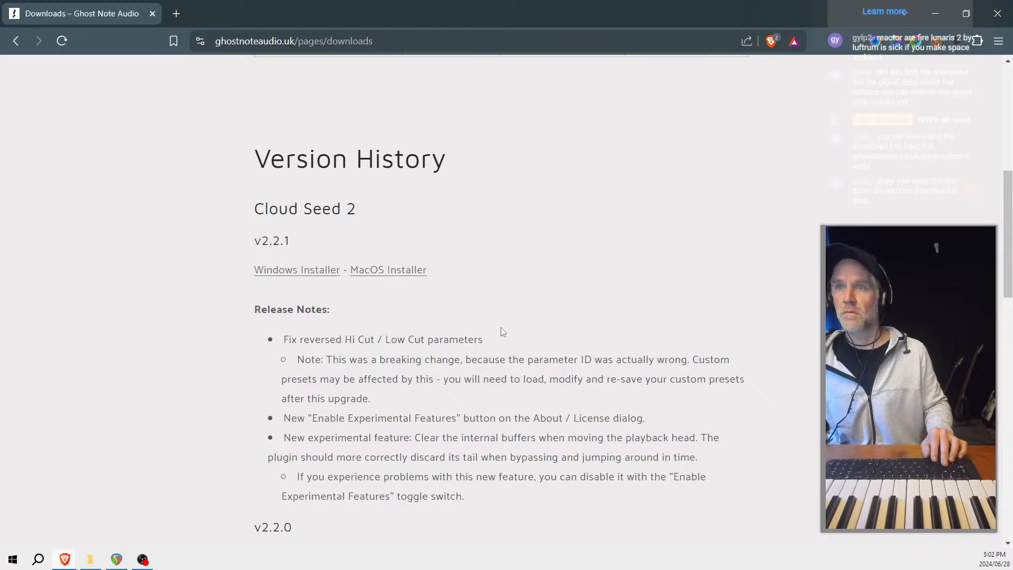
scroll(501, 327, up, 5)
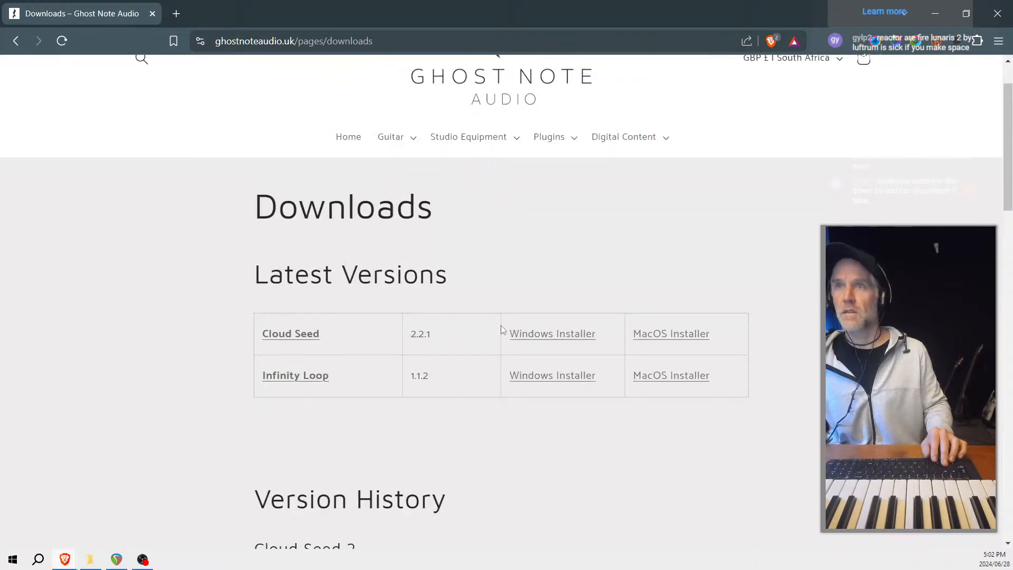
click(574, 336)
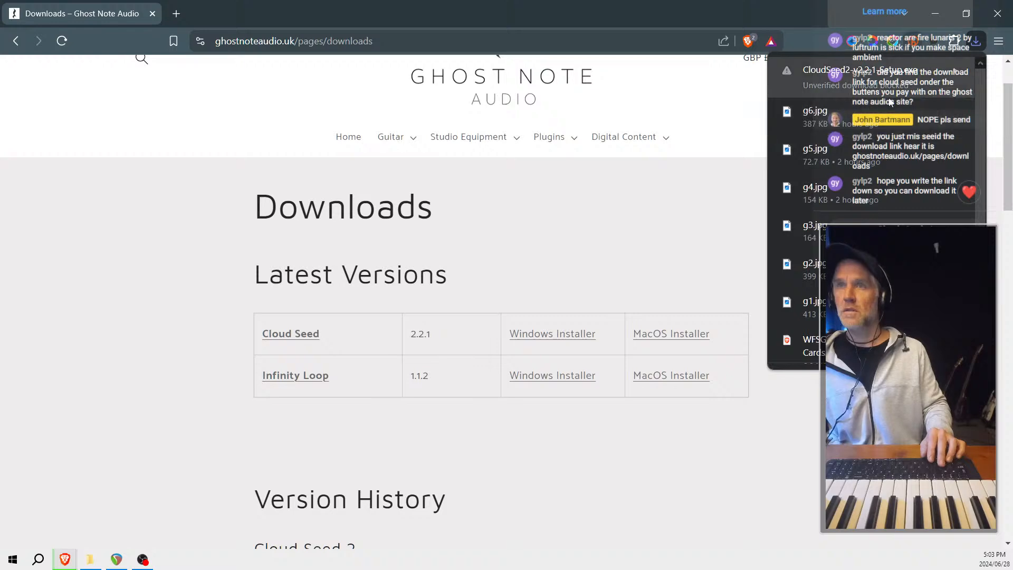
scroll(754, 95, up, 1)
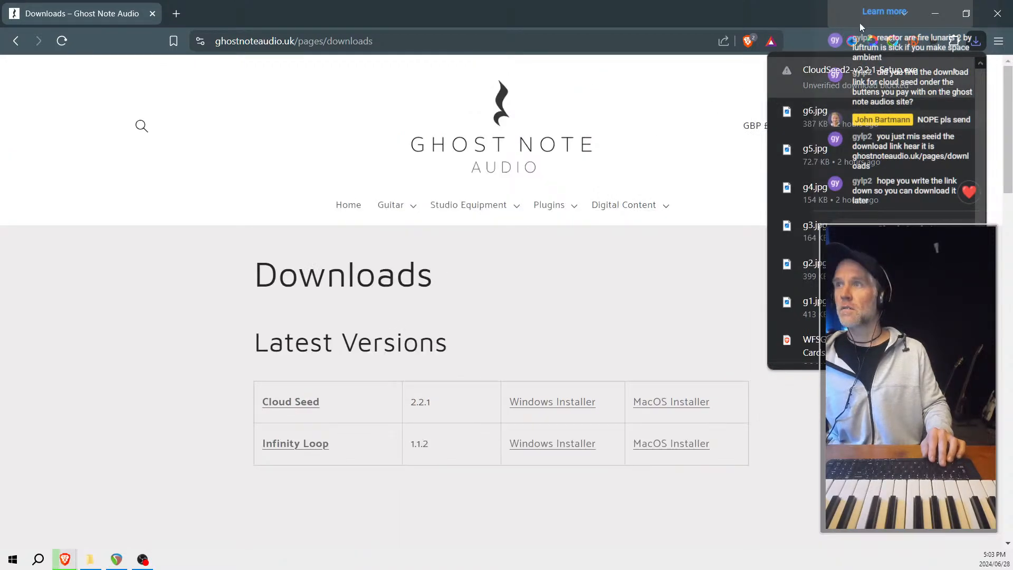
click(947, 13)
click(947, 13)
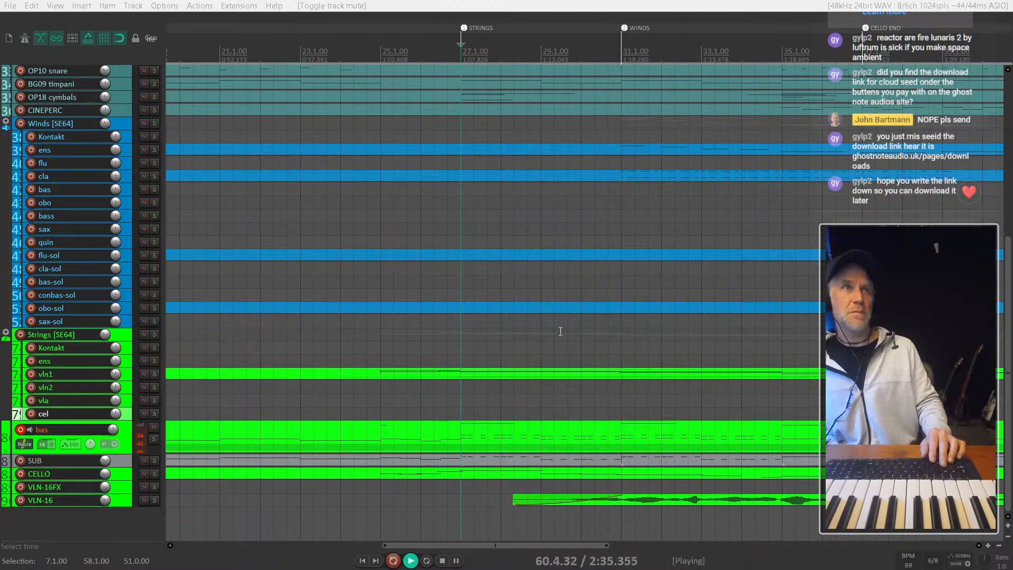
- Stop playback and remove the overhanging tail of the bas item so it ends at bar 58
scroll(560, 332, down, 5)
scroll(352, 378, up, 2)
scroll(357, 379, down, 1)
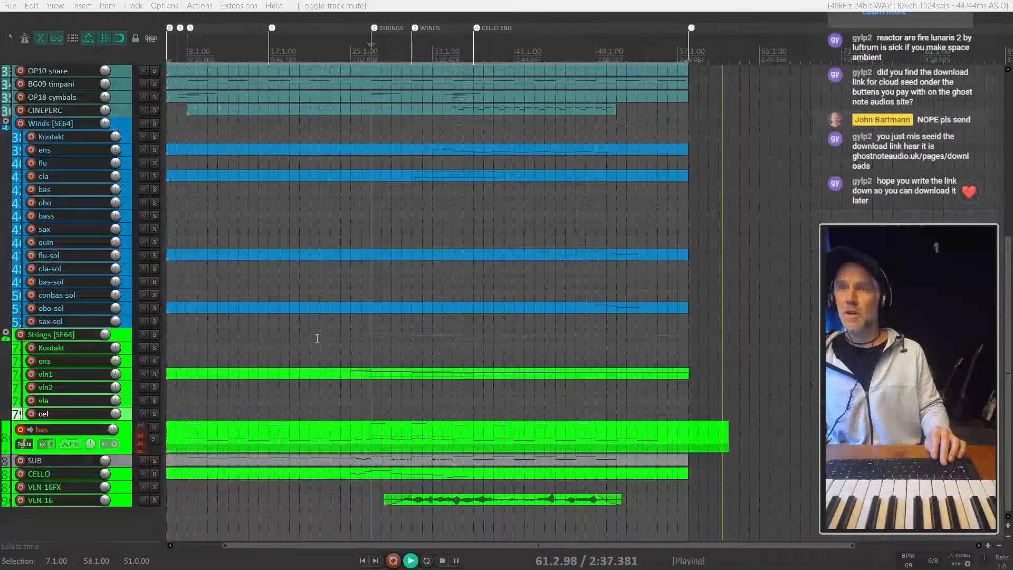
scroll(317, 338, left, 2)
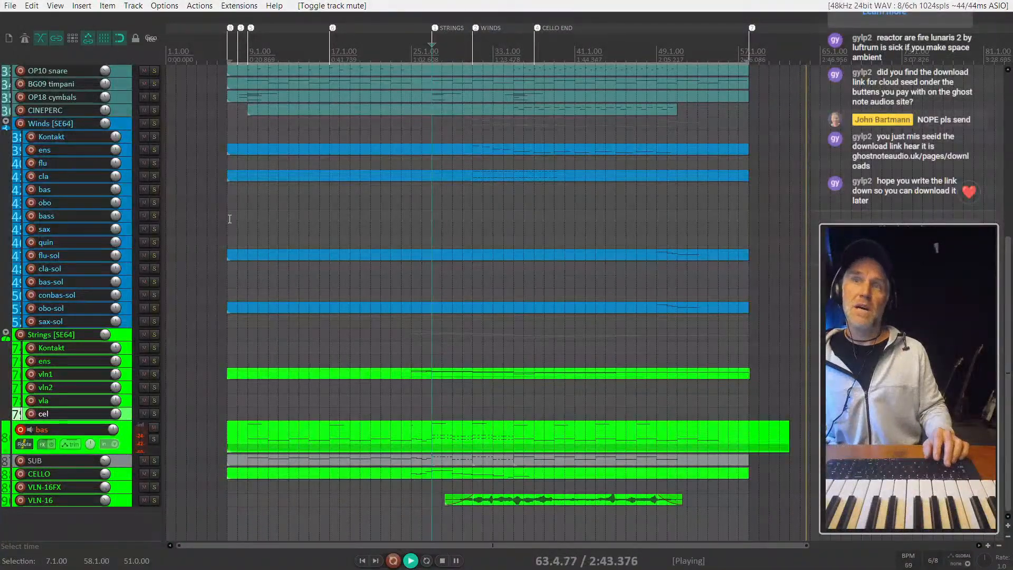
scroll(229, 219, up, 3)
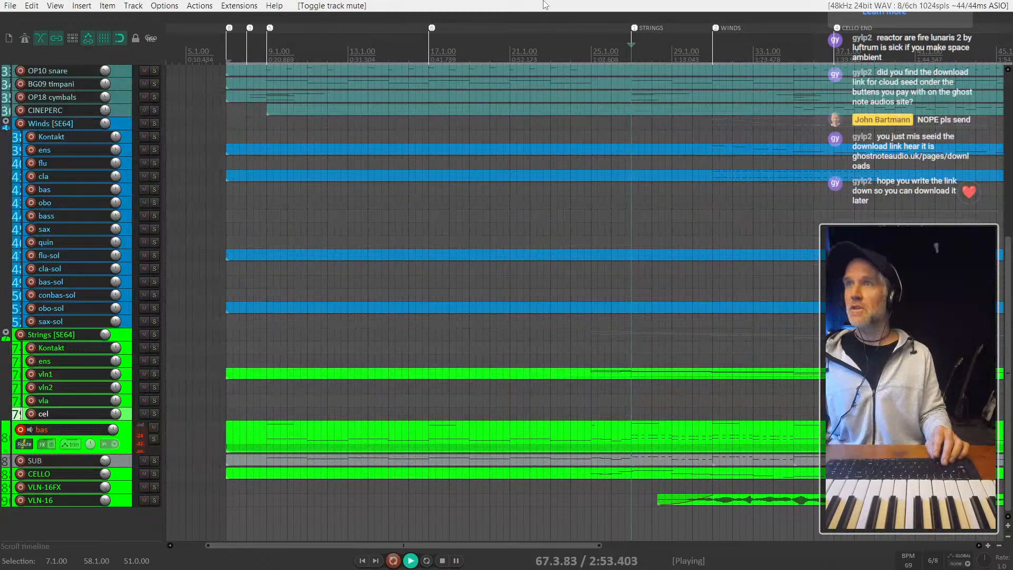
scroll(539, 171, down, 3)
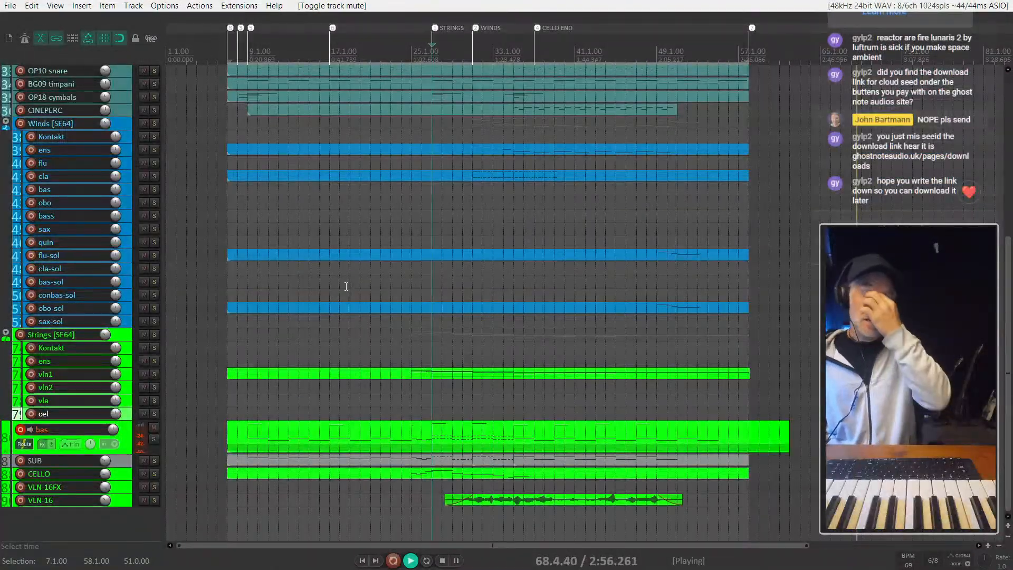
click(766, 433)
key(space)
shift+click(775, 437)
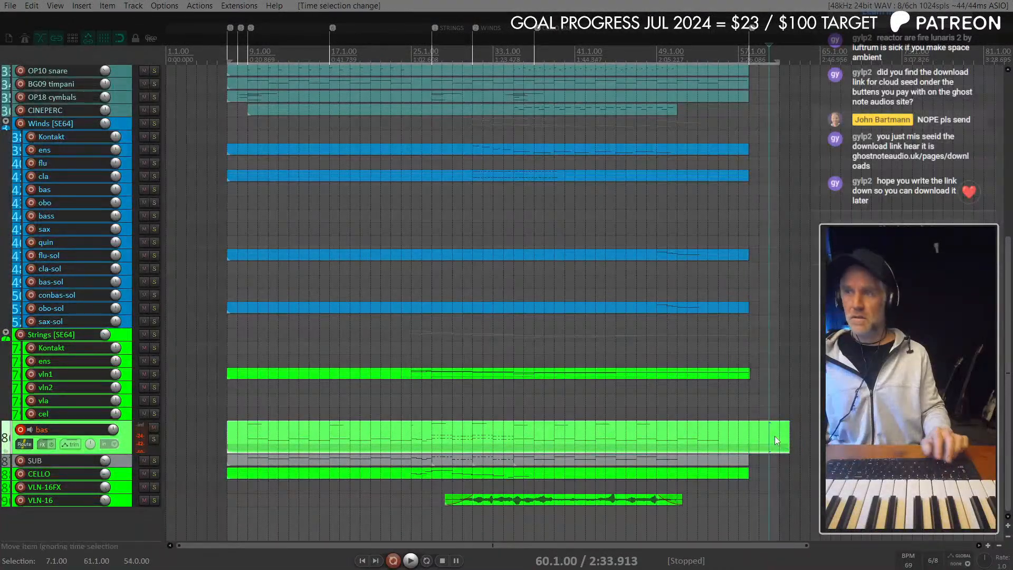
key(Delete)
key(ctrl+z)
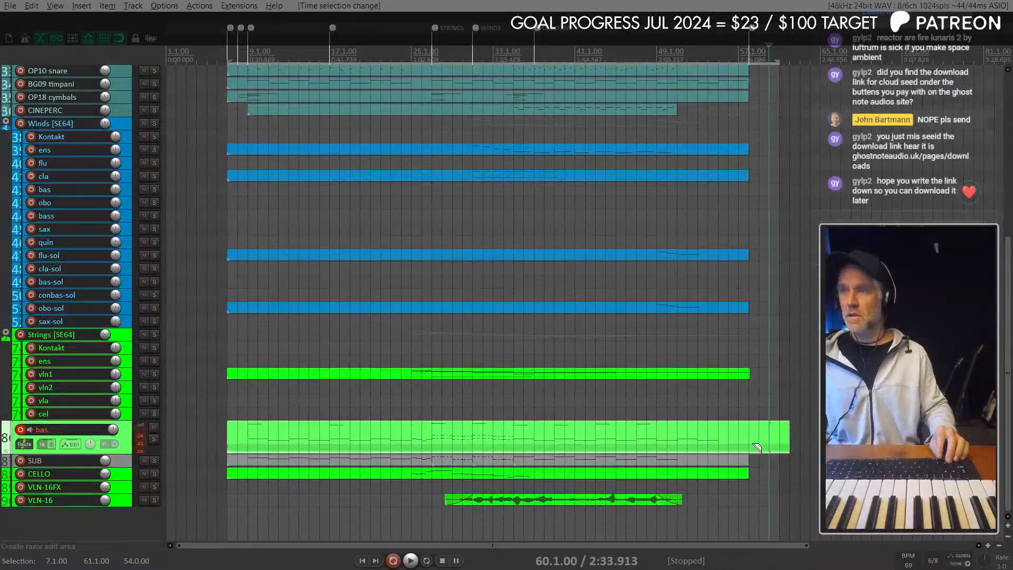
key(Delete)
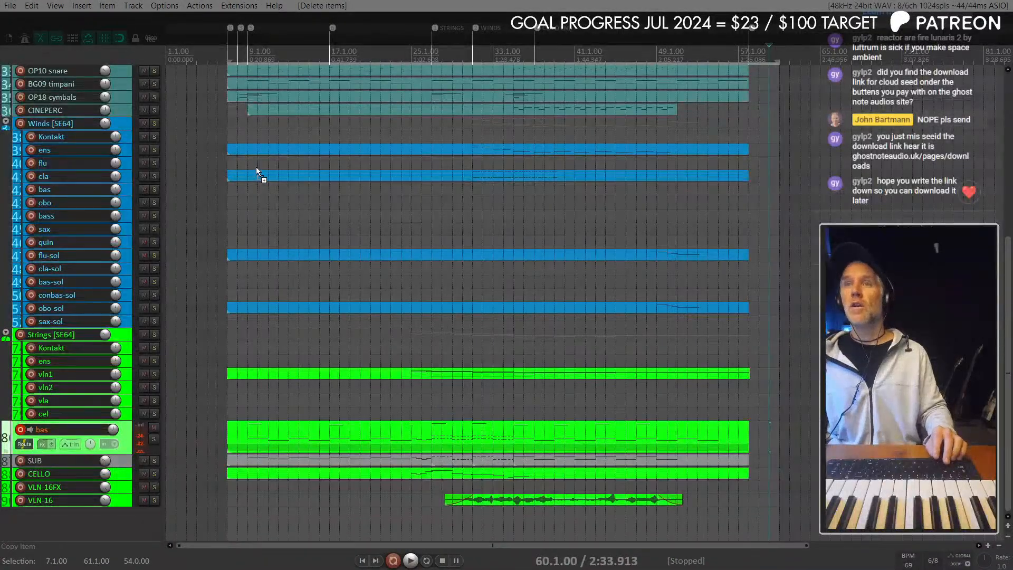
- Shorten the time selection to end at bar 58 and glue the CINEPERC item to fill bars 7 to 58
scroll(256, 169, up, 3)
drag(222, 177, 788, 156)
drag(717, 175, 131, 174)
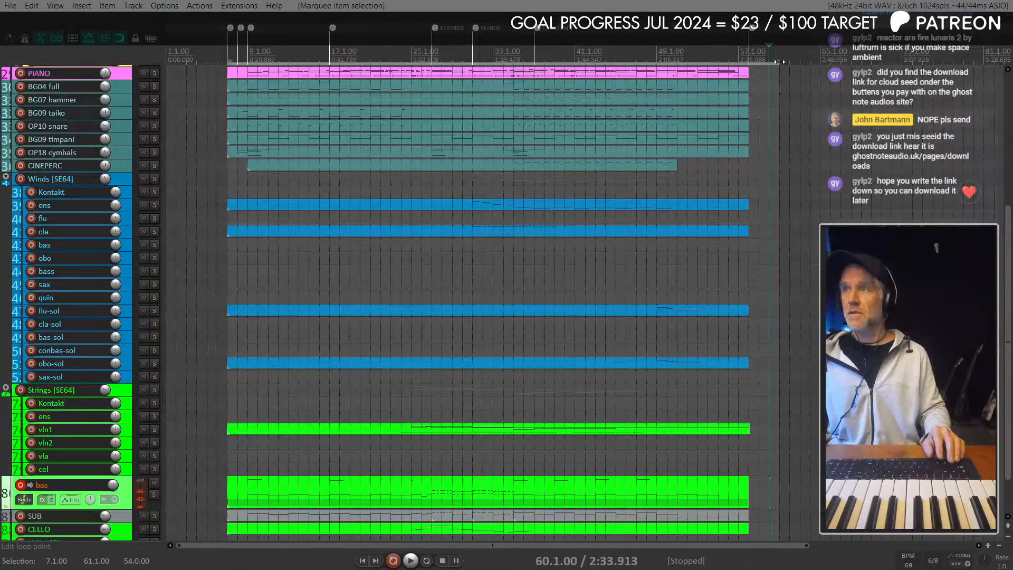
drag(779, 62, 750, 64)
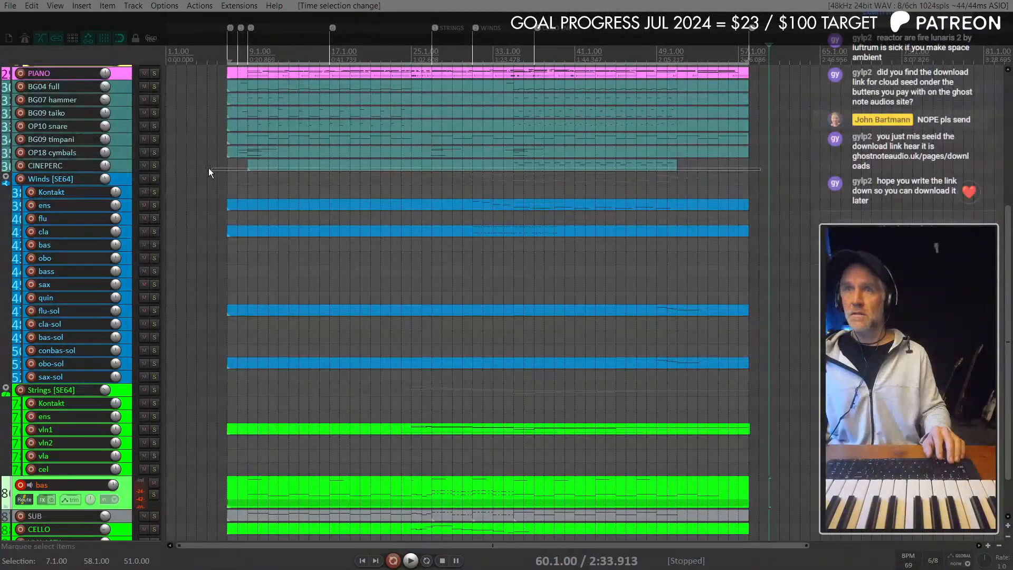
drag(209, 172, 189, 168)
key(ctrl+g)
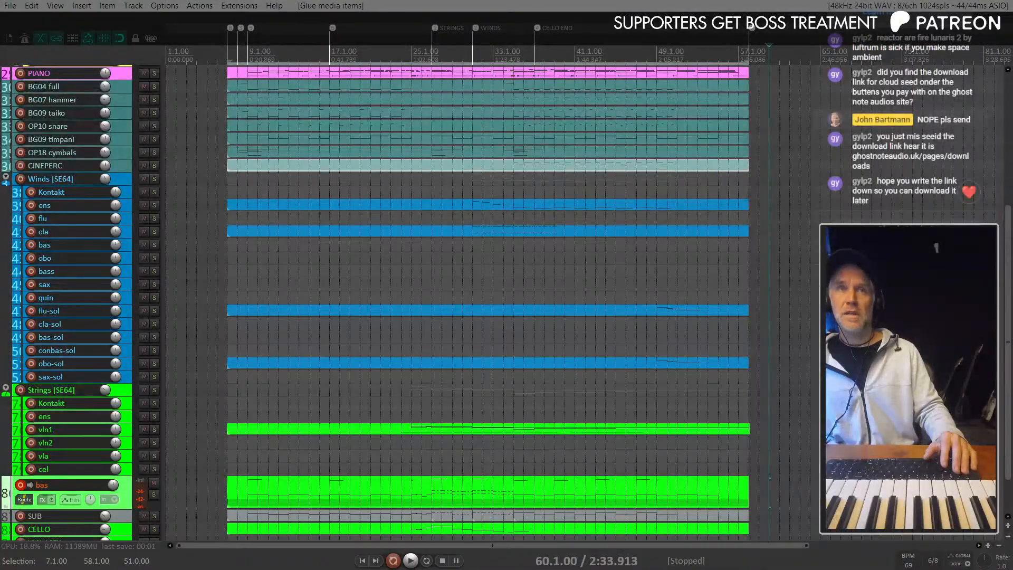
- Select all the SUB items, cycle the track's random custom colour until it is green, and disarm recording on bas
scroll(94, 234, down, 2)
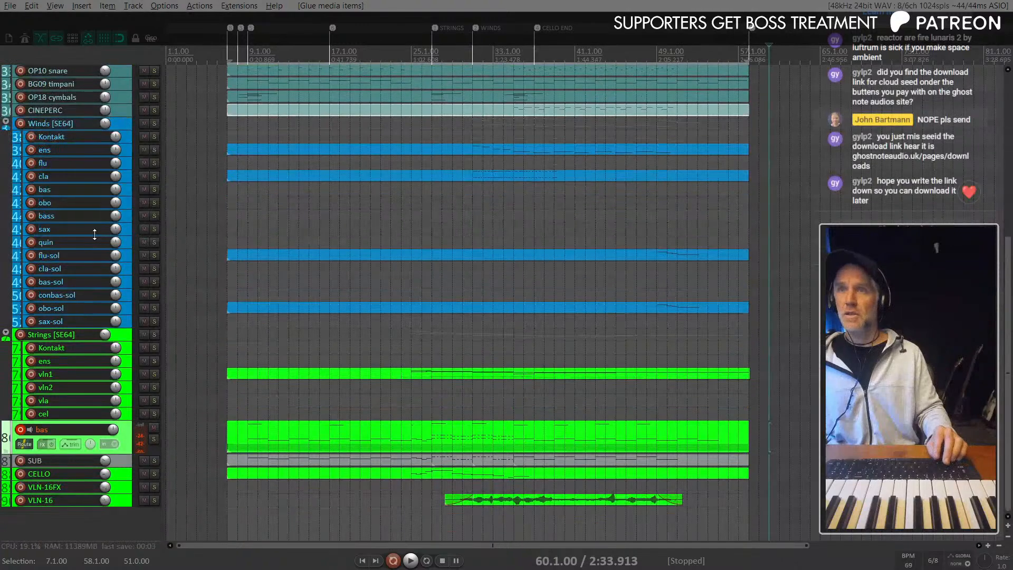
click(258, 455)
click(260, 457)
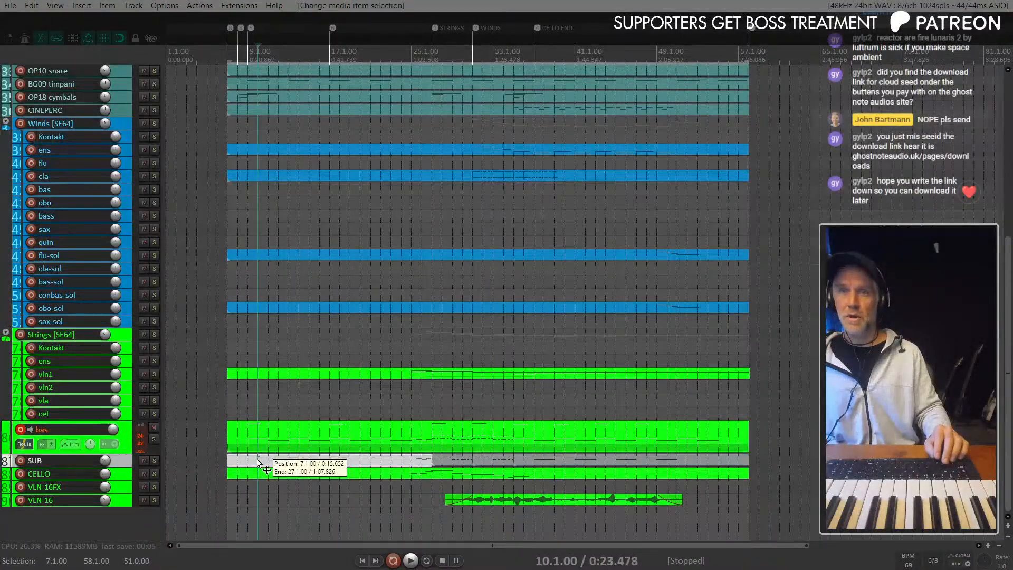
click(668, 460)
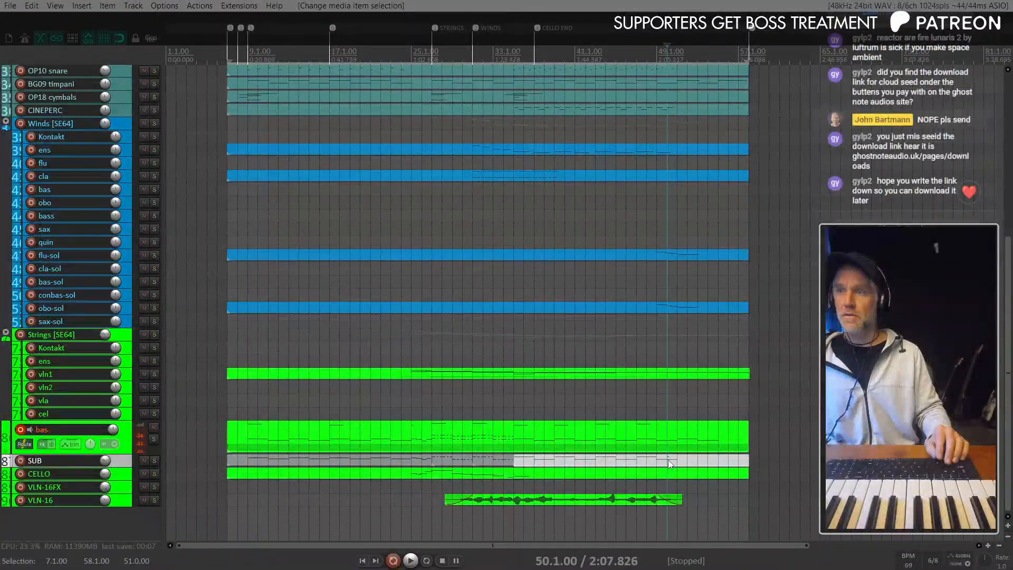
shift+click(426, 458)
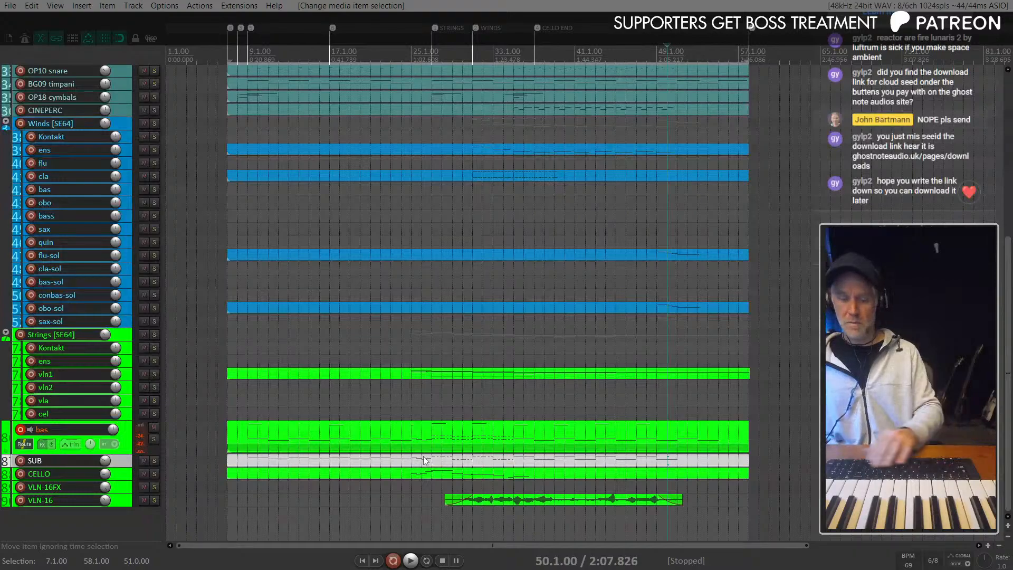
key(c)
key(c)
key(c)
key(c)
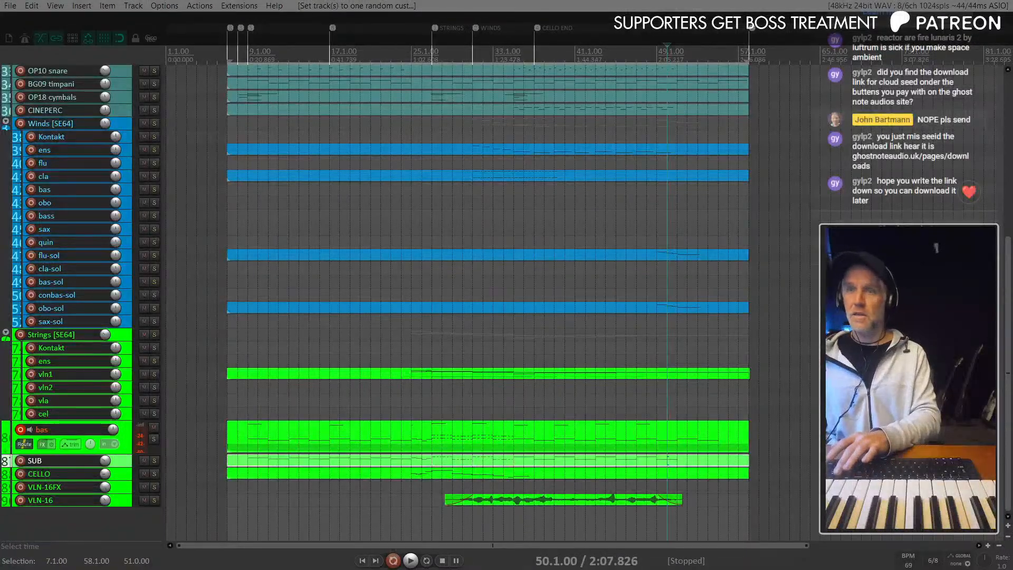
click(20, 429)
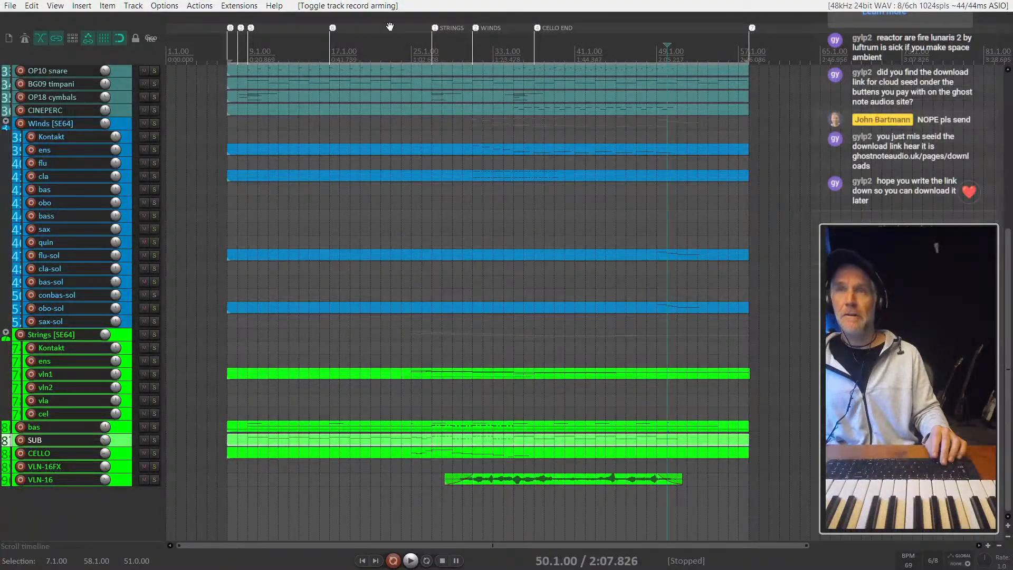
- Move the edit cursor to bar 7 and play the full arrangement from there with the brass tracks in view
scroll(219, 275, up, 2)
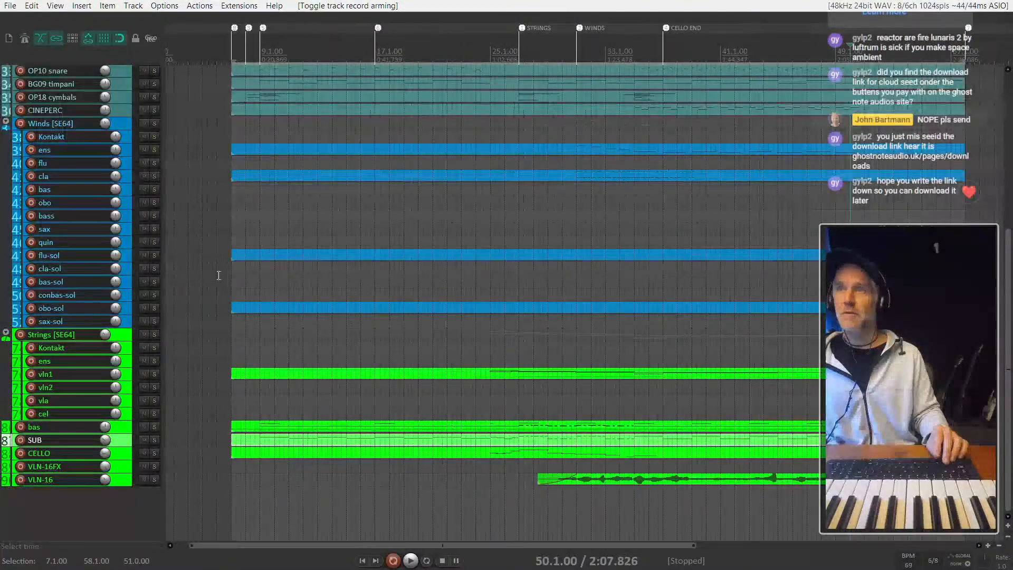
click(232, 230)
scroll(232, 230, down, 2)
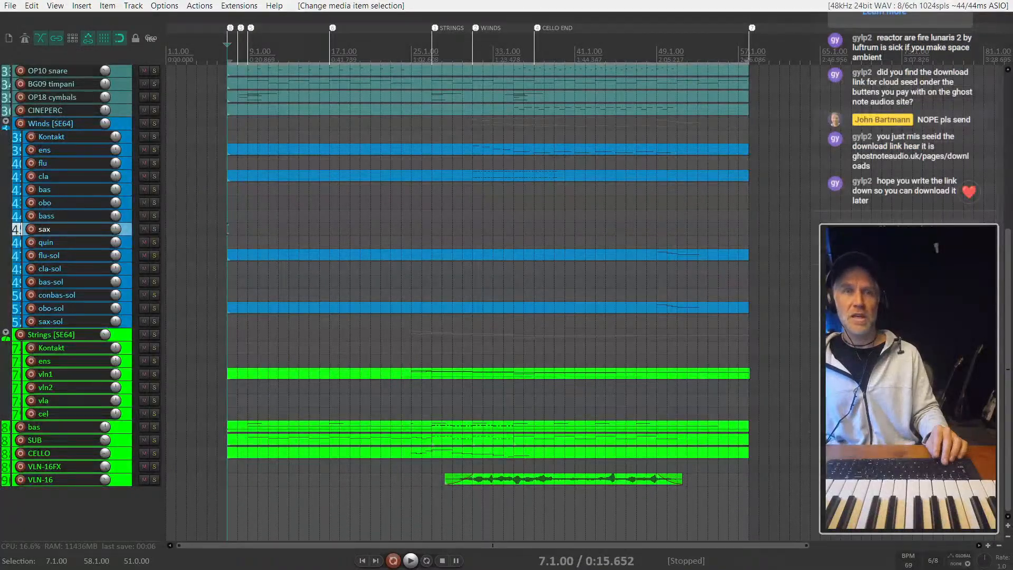
scroll(113, 215, up, 2)
scroll(112, 214, up, 10)
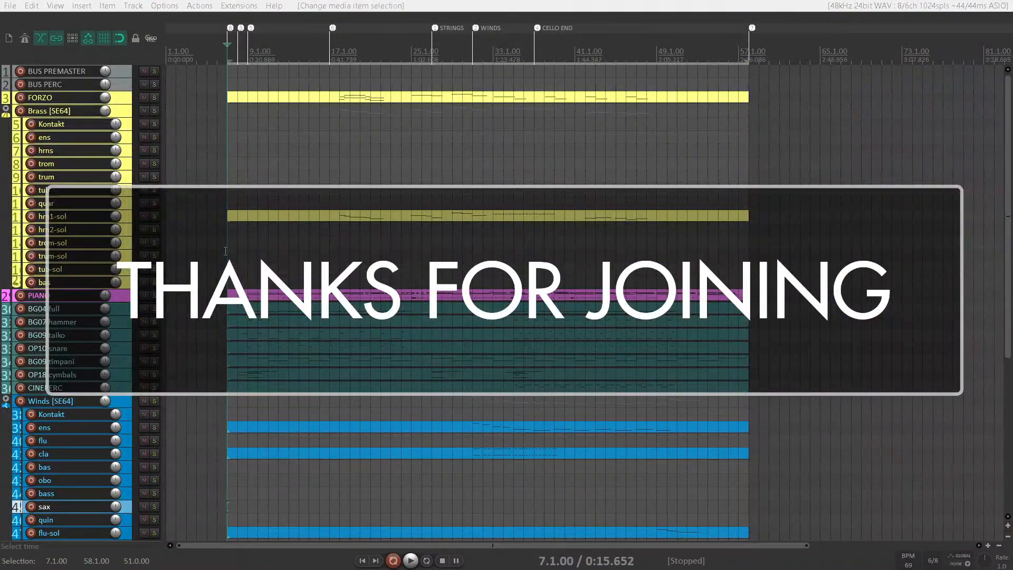
key(space)
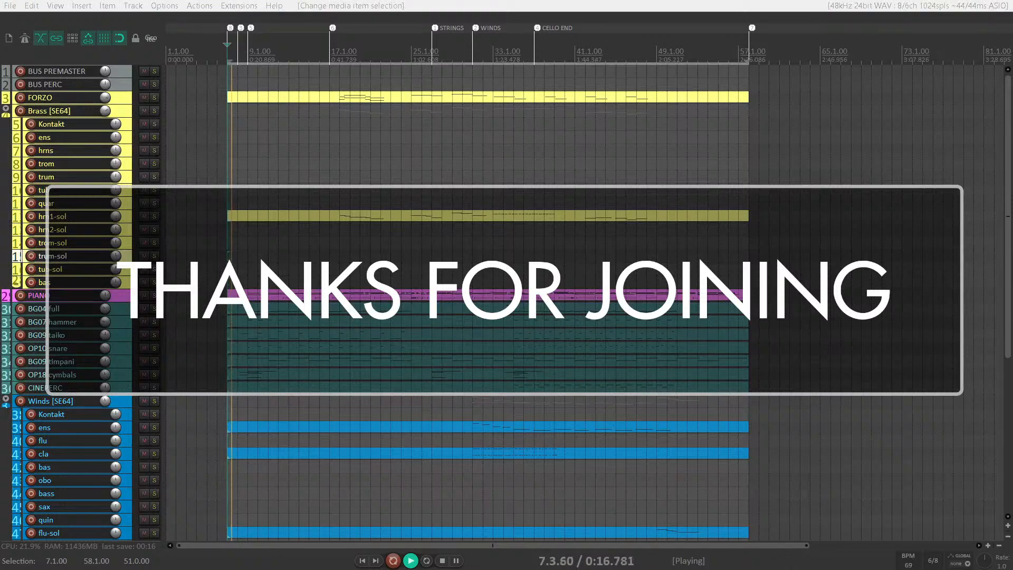